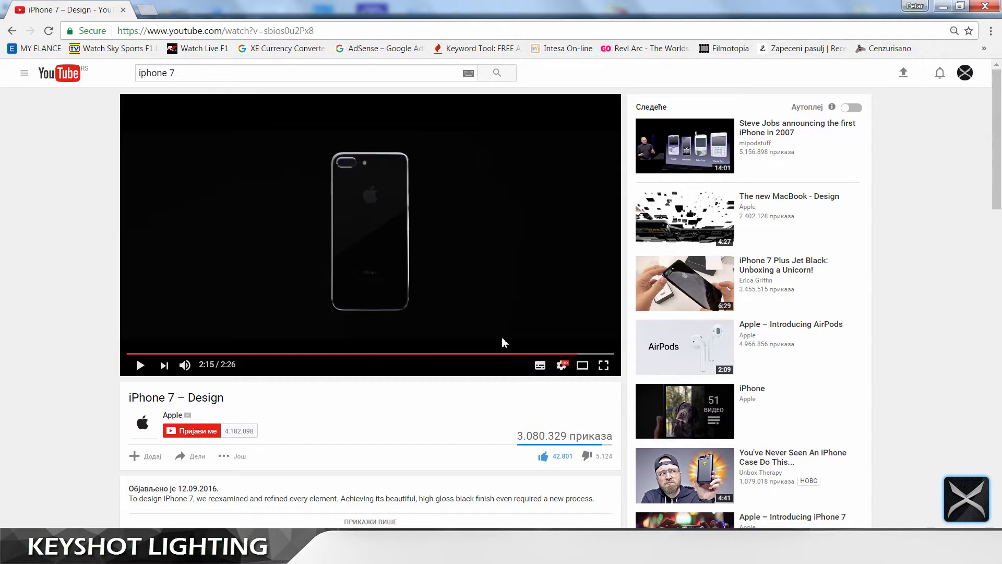
Step: Examine the black phone in the paused iPhone 7 – Design video at full screen as a lighting reference
double_click(492, 302)
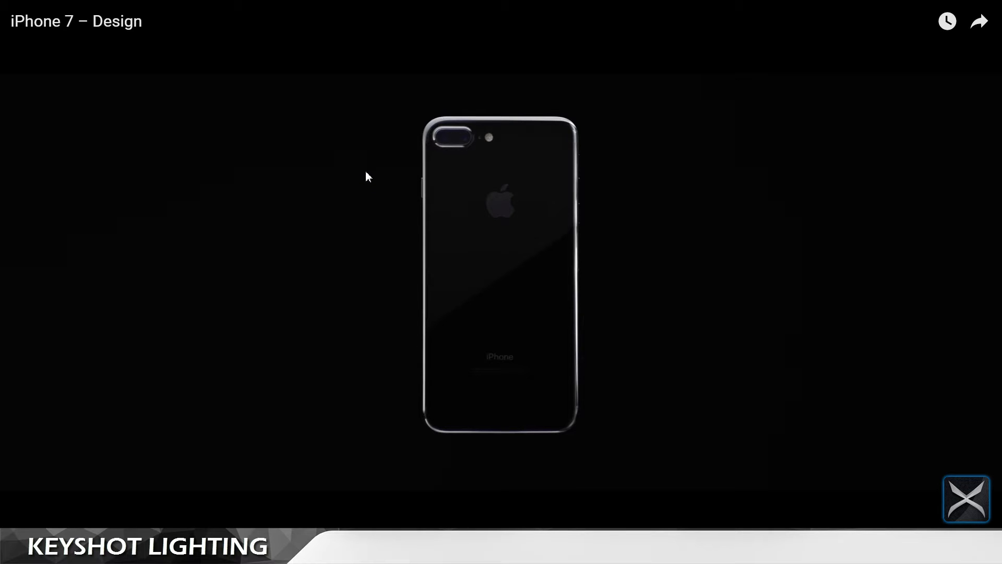
click(260, 250)
key(Escape)
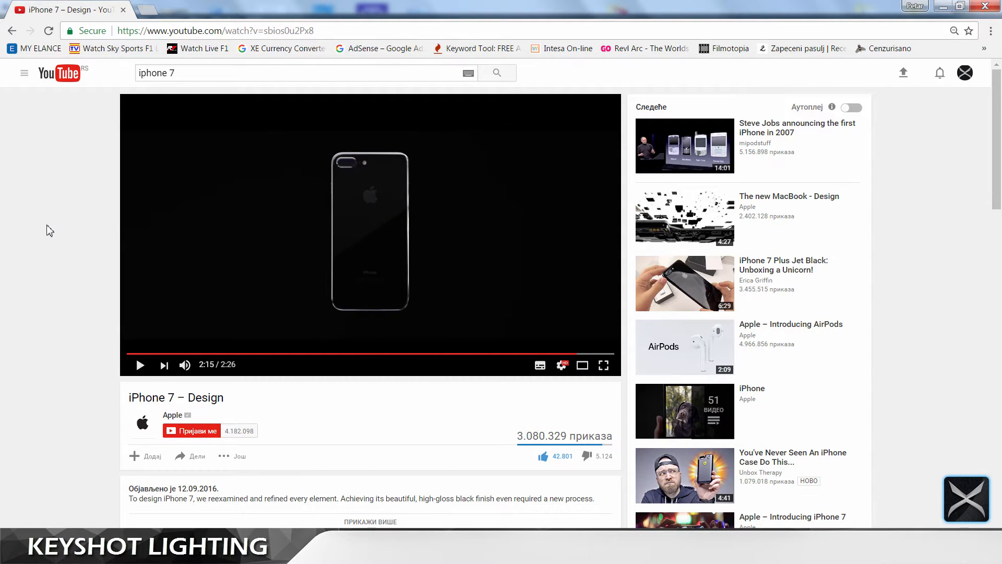
double_click(282, 204)
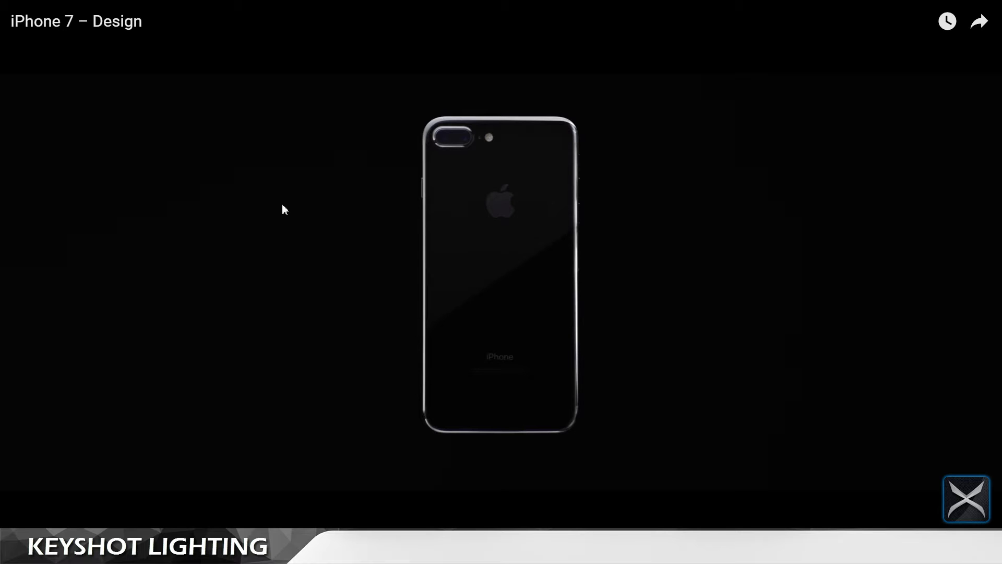
double_click(366, 185)
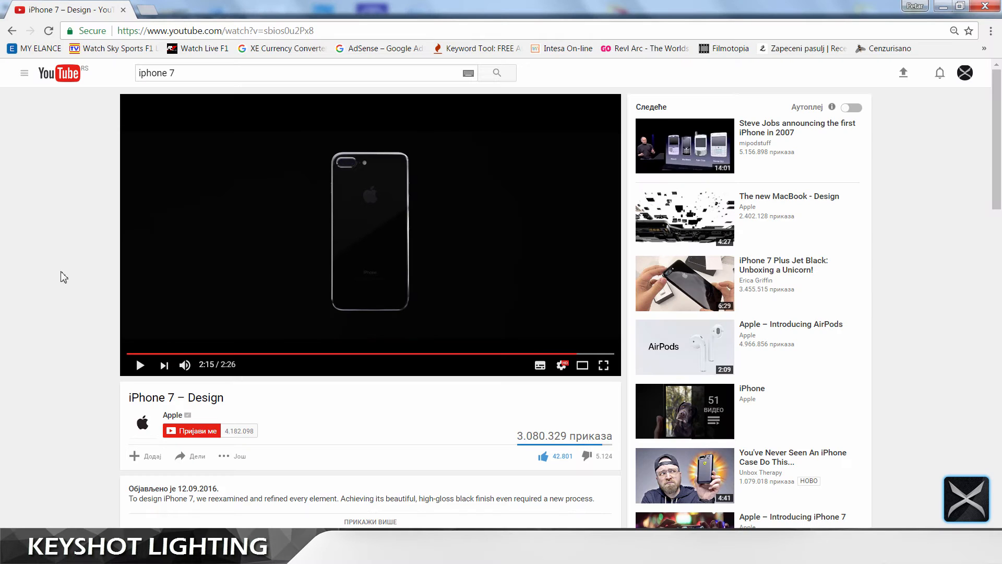
Step: Examine the reference render iPhone more light-1.JPG and the texture images in the iPhone7 PLUS folder, including iphone_PNG5728.png
click(130, 551)
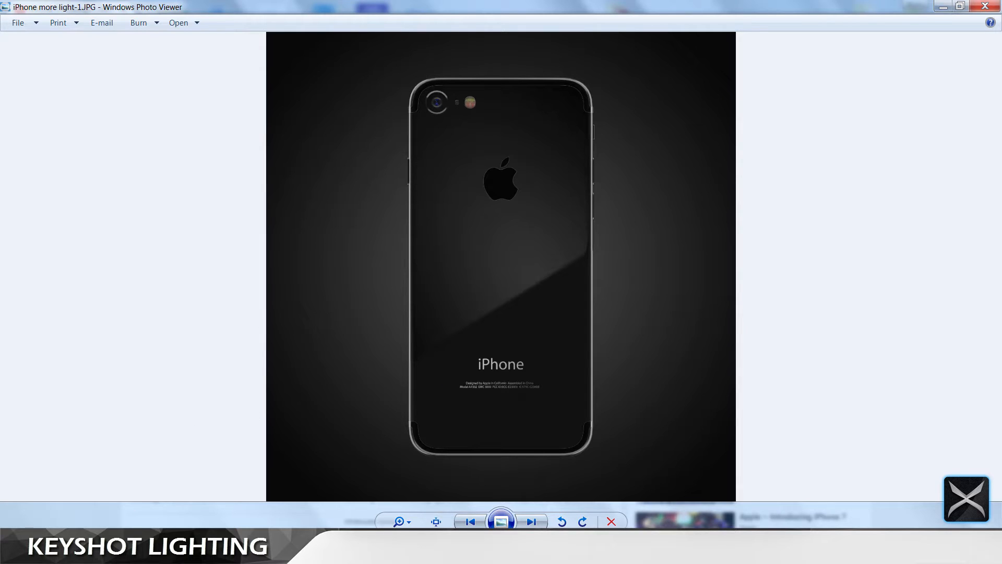
click(91, 488)
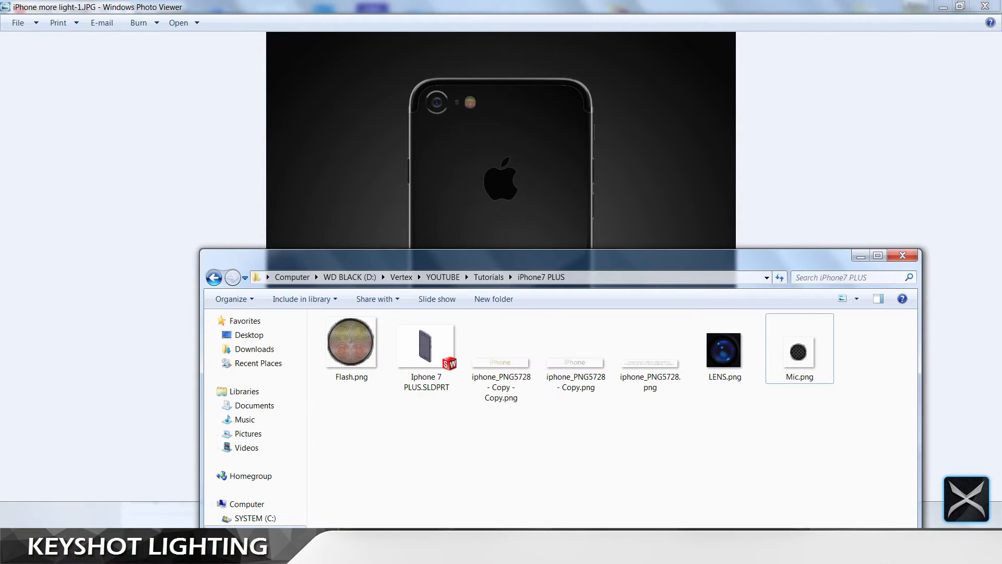
drag(554, 253, 540, 148)
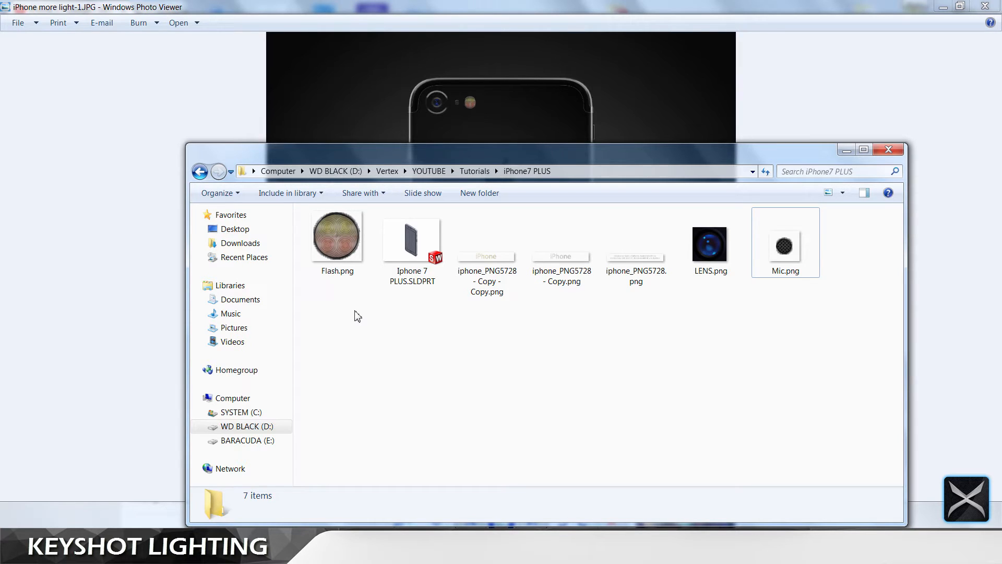
click(335, 252)
click(715, 250)
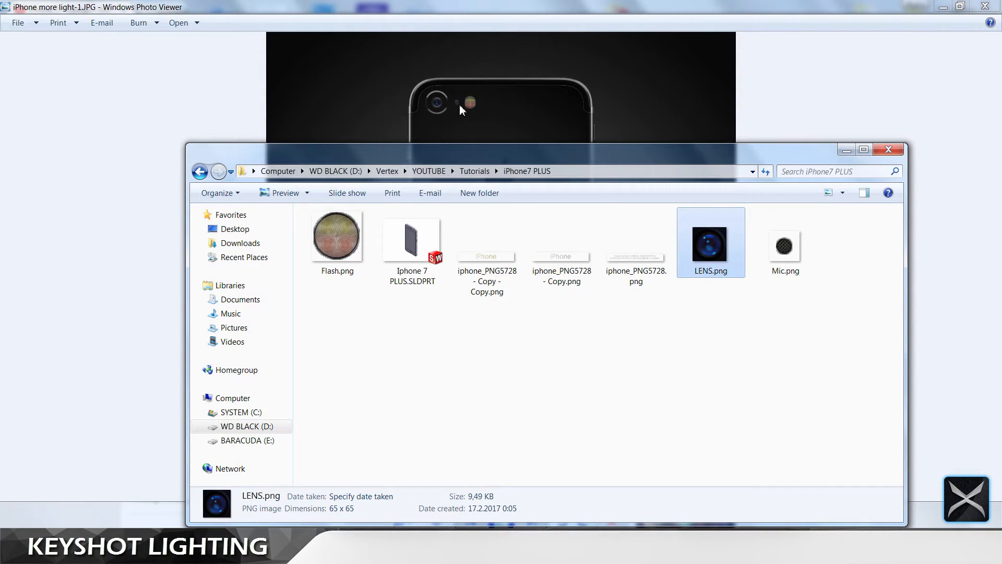
click(786, 253)
double_click(656, 265)
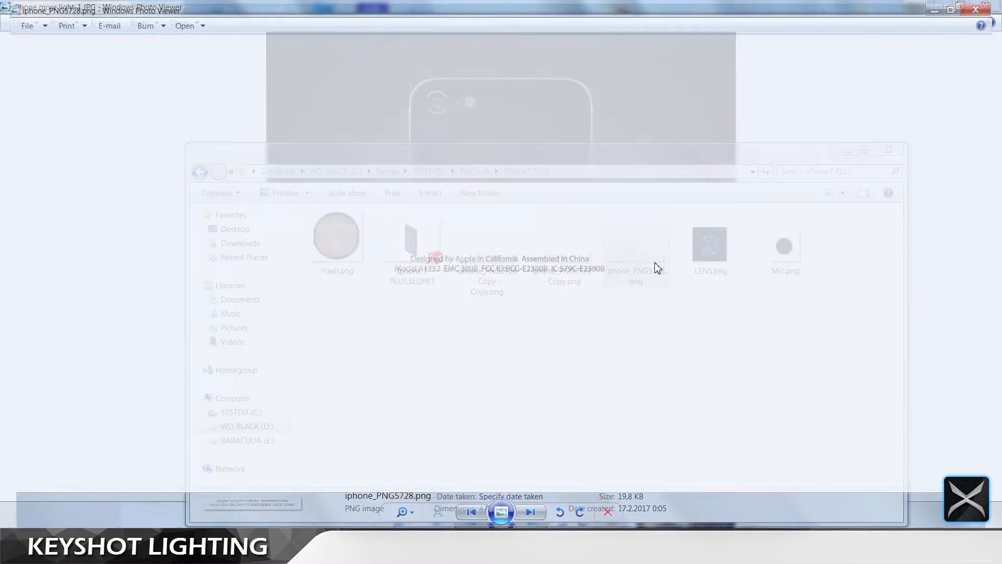
key(Right)
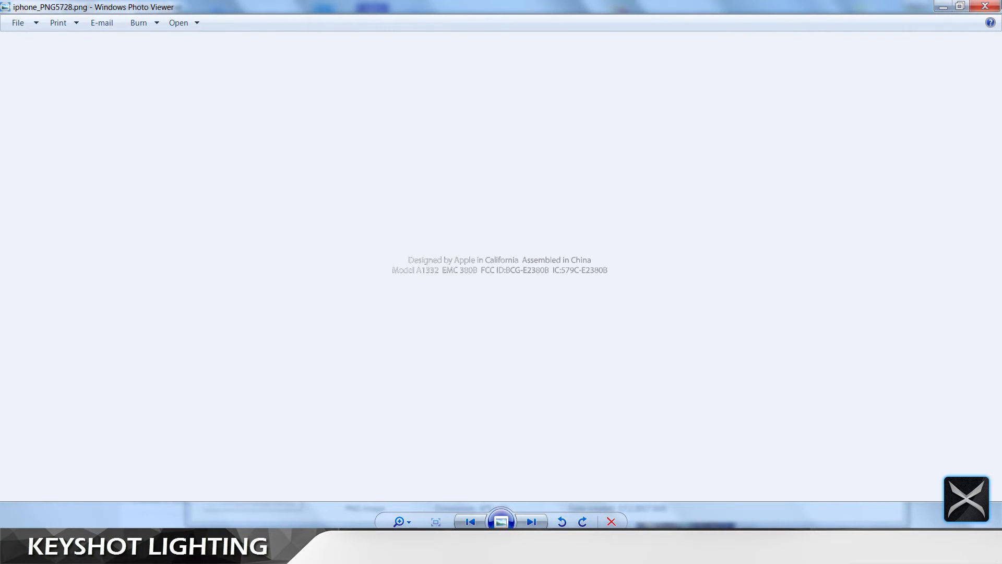
click(985, 7)
mouse_move(662, 160)
mouse_down()
mouse_move(686, 490)
mouse_move(673, 166)
mouse_move(664, 156)
mouse_up()
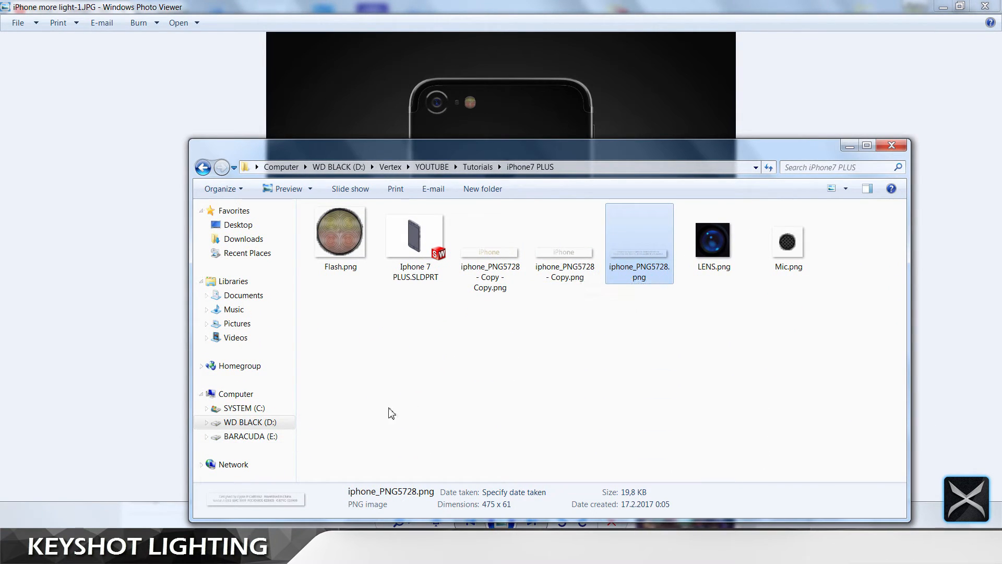
Step: Switch to KeyShot and import Iphone 7 PLUS.SLDPRT from the iPhone7 PLUS folder at its original size, centered and snapped to the ground
click(228, 550)
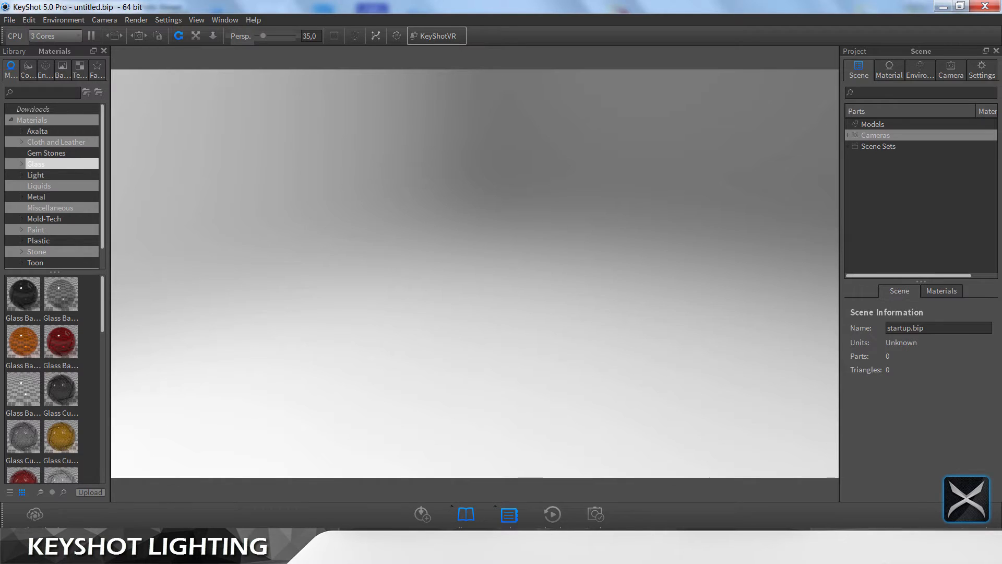
click(137, 551)
click(428, 261)
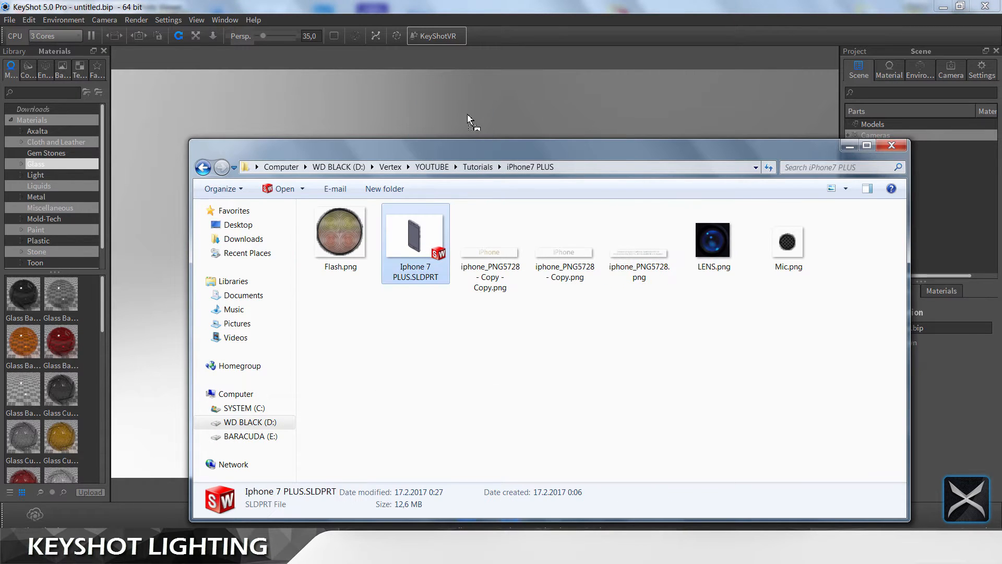
click(850, 146)
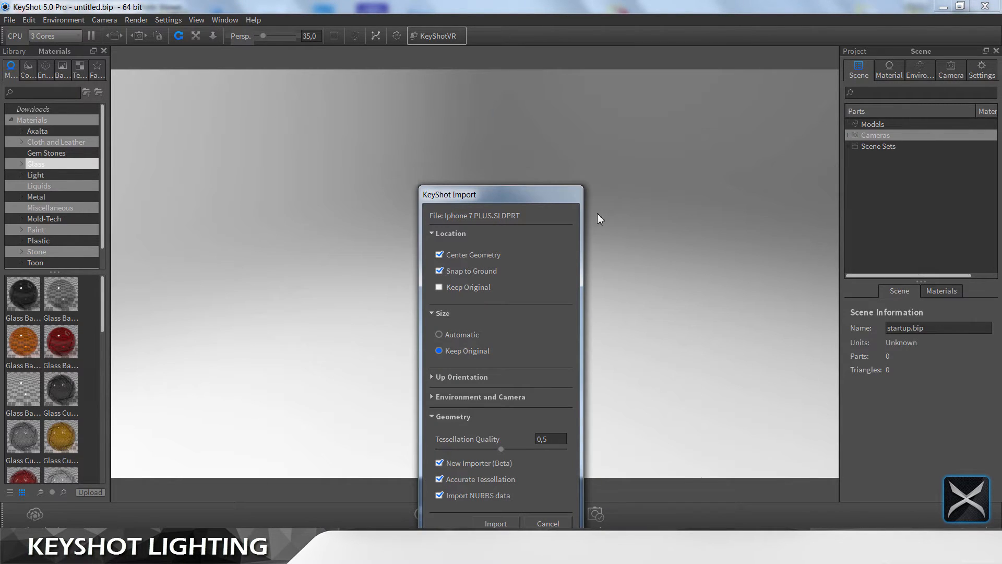
drag(546, 192, 576, 80)
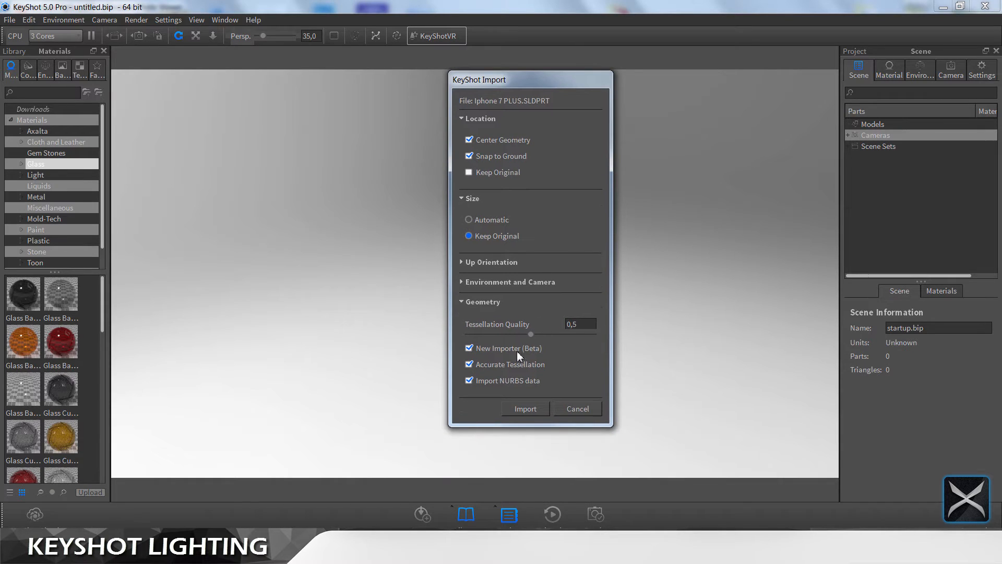
click(499, 381)
click(542, 406)
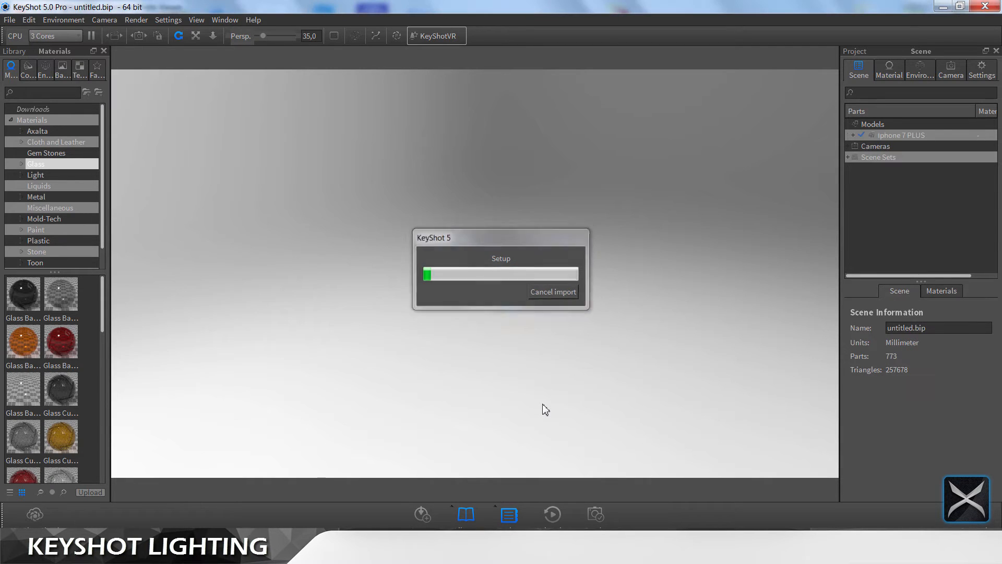
Step: Frame the whole phone in the view and set the camera perspective to 70
scroll(542, 248, down, 12)
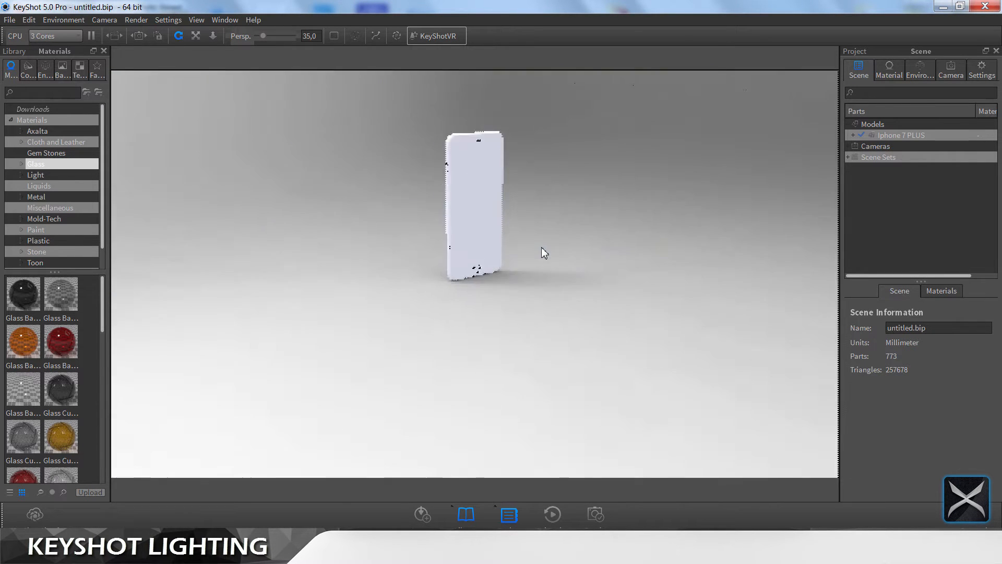
scroll(542, 249, down, 5)
middle_drag(474, 258, 491, 313)
scroll(483, 302, up, 5)
scroll(490, 313, up, 3)
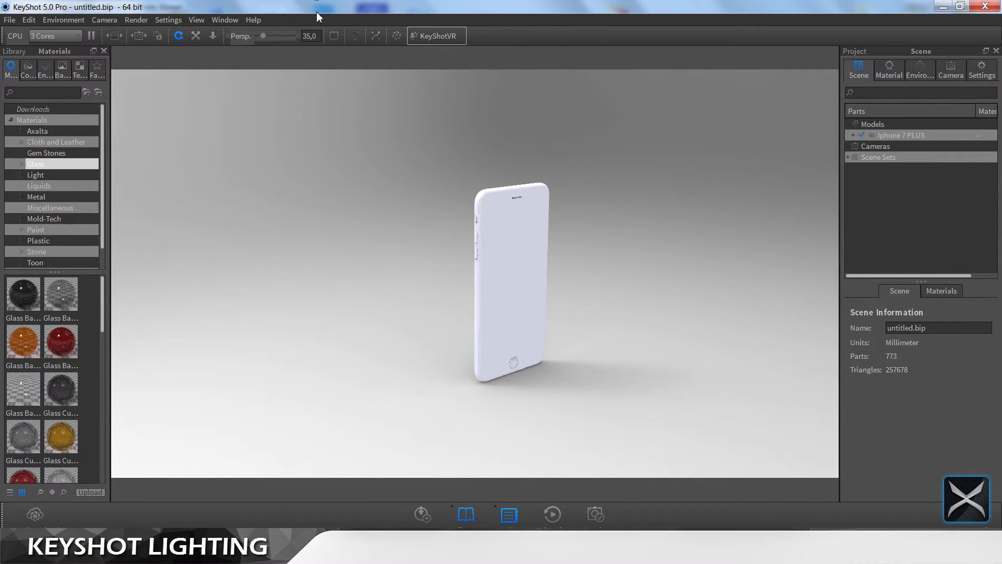
double_click(320, 35)
text(70)
key(Return)
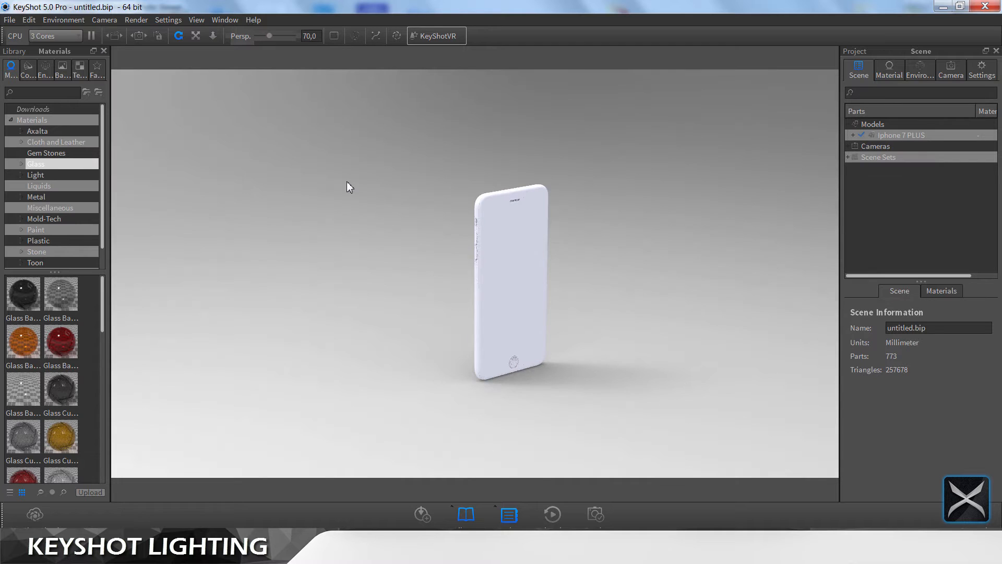
Step: Save the scene in the iPhone7 PLUS folder as TUTORIAL IPHONE 7 PLUS
key(ctrl+s)
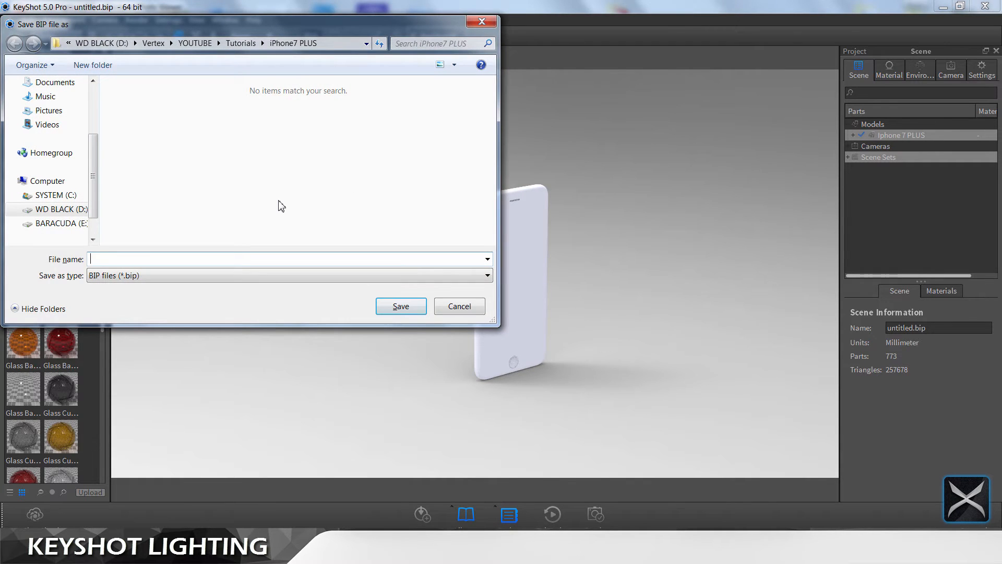
text(TUTORIAL IPHONE 7 PLUS)
key(Return)
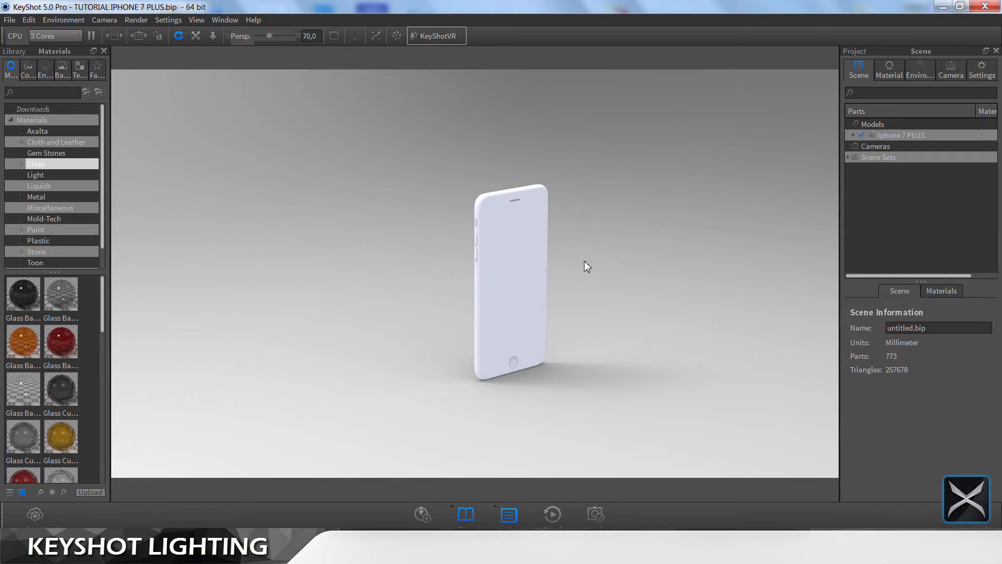
Step: Show the phone's back, change the environment background to solid black and turn off ground shadows
drag(433, 261, 747, 276)
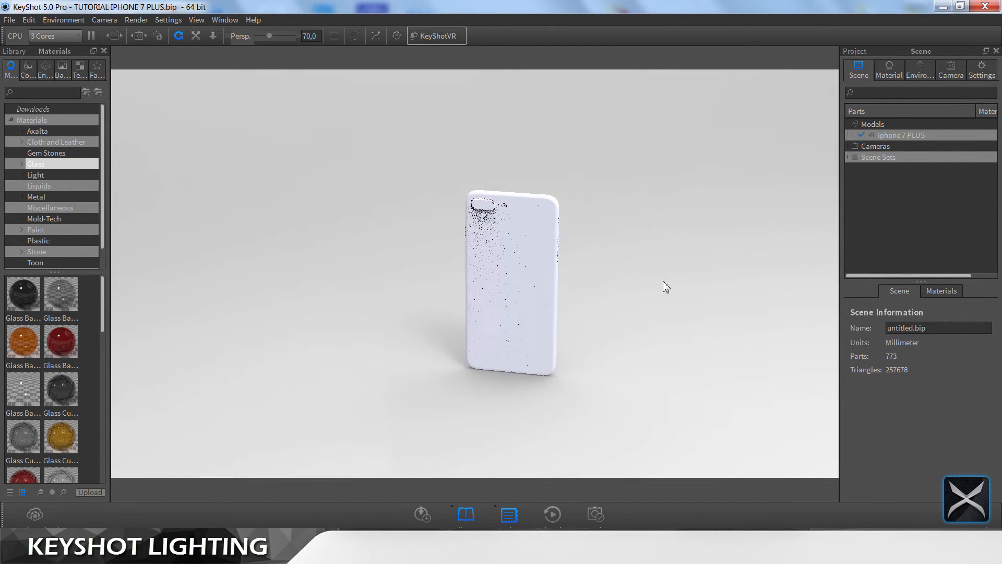
drag(662, 286, 613, 297)
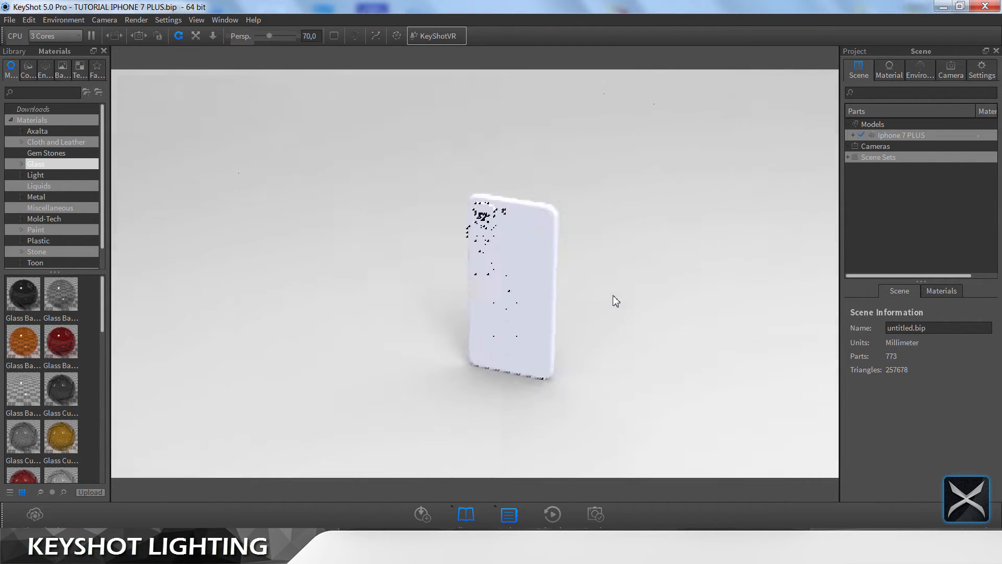
click(921, 69)
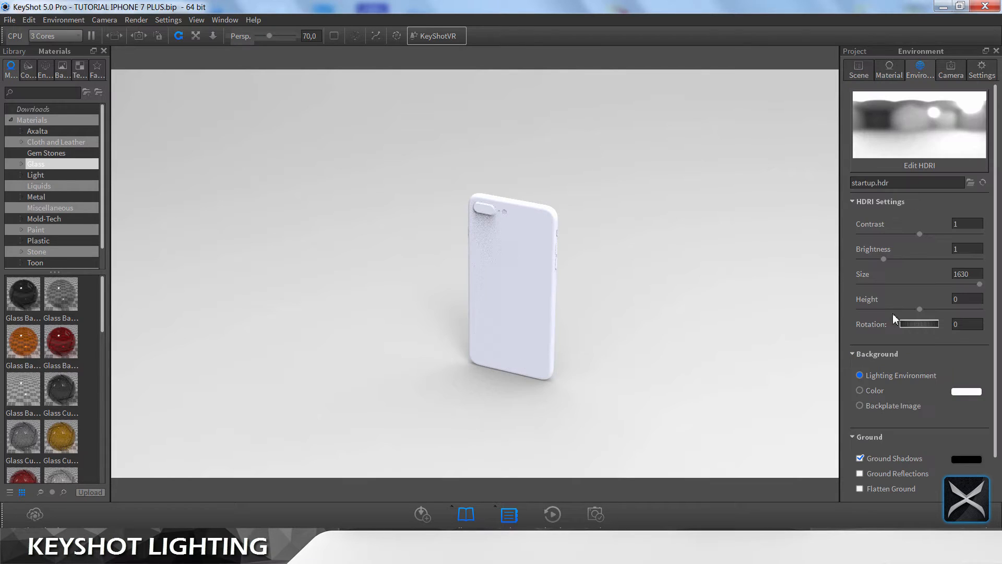
click(883, 389)
click(966, 392)
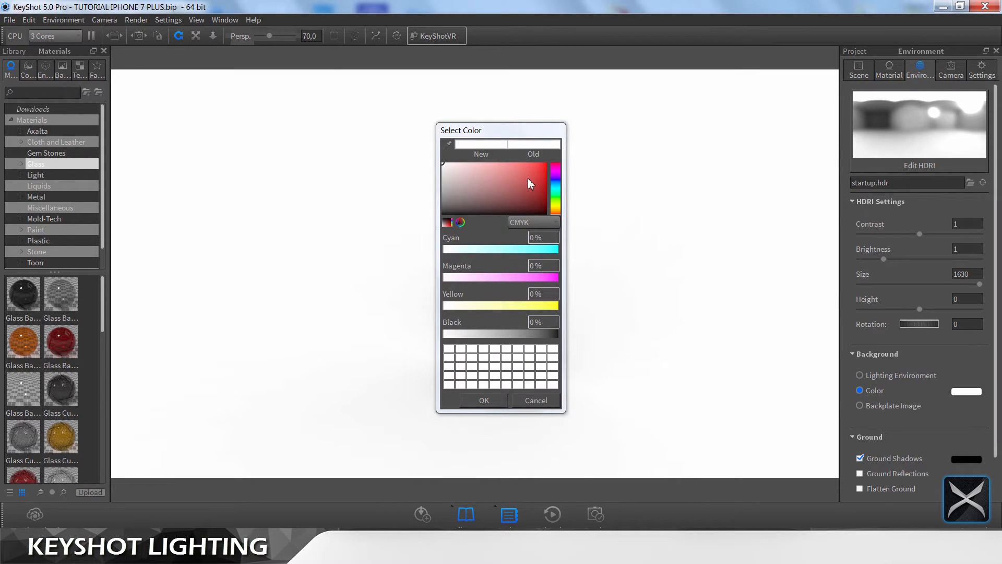
drag(528, 178, 337, 370)
click(486, 401)
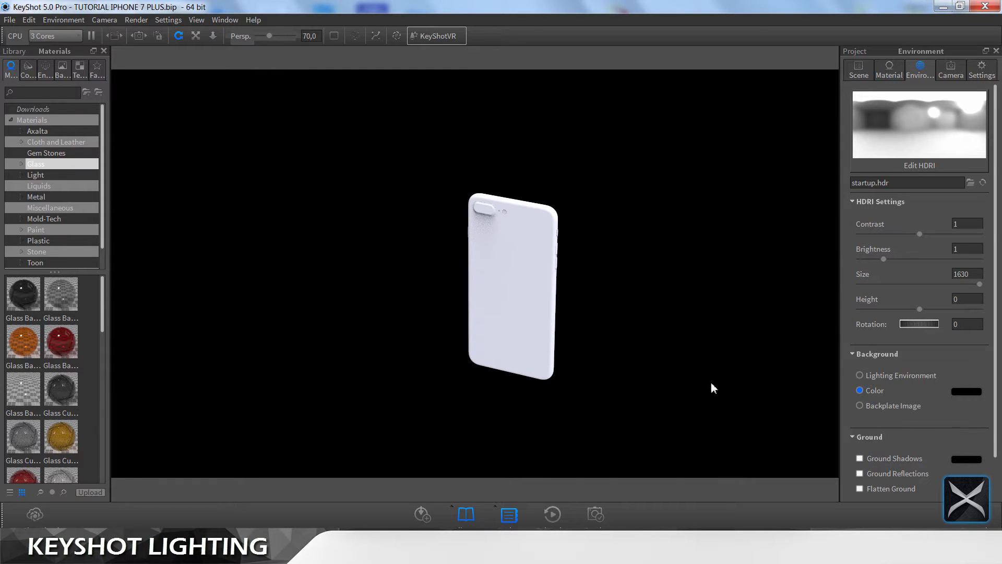
Step: Find the black metallic paint in the Metallic category of the library's Paint materials
scroll(589, 219, up, 4)
middle_drag(482, 254, 457, 265)
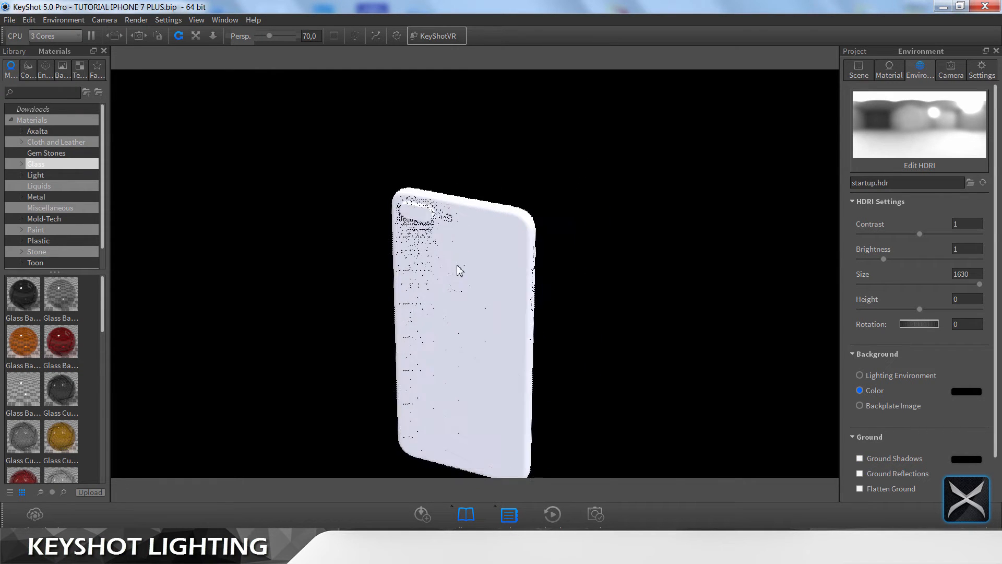
click(24, 231)
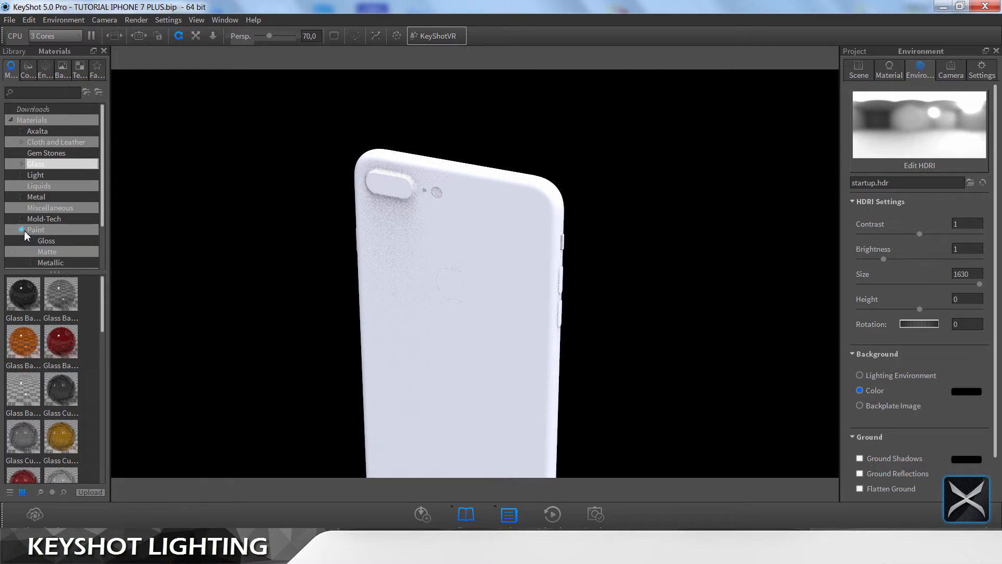
scroll(24, 230, down, 2)
click(46, 208)
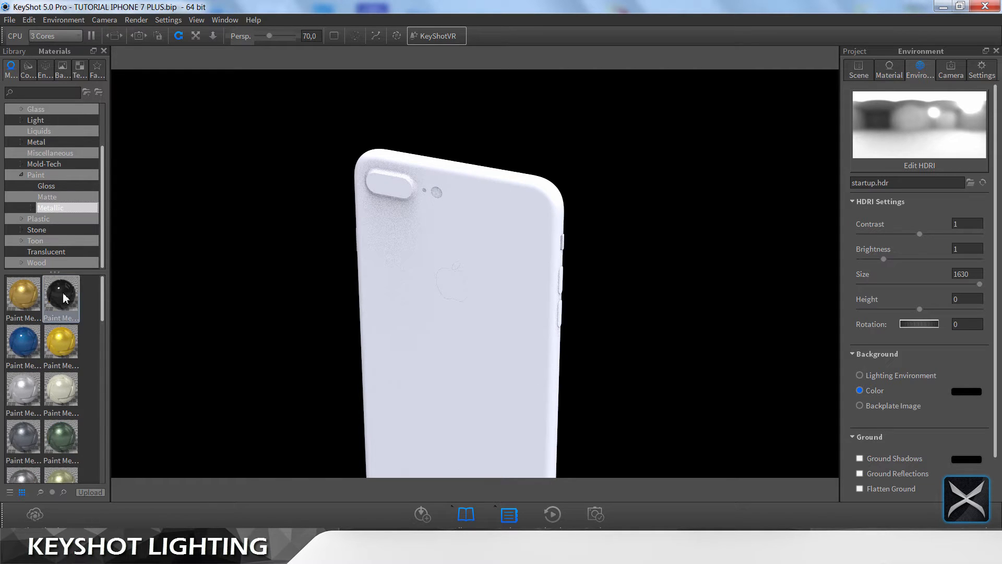
mouse_move(62, 297)
mouse_down()
mouse_move(566, 302)
mouse_move(89, 302)
mouse_move(61, 313)
mouse_up()
Step: Unlink the materials of the Iphone 7 PLUS model and apply the black metallic paint to the phone's body
click(858, 70)
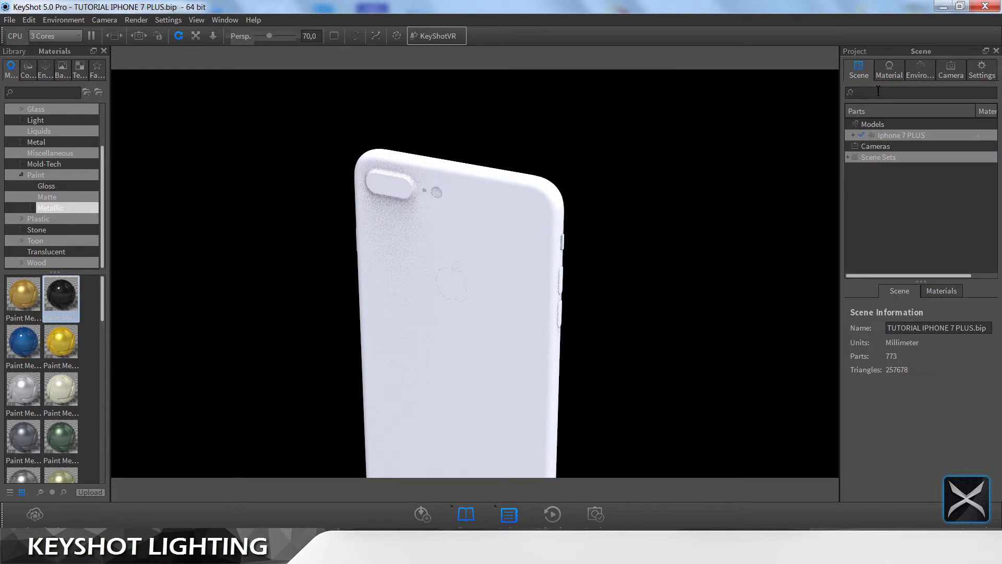
click(902, 135)
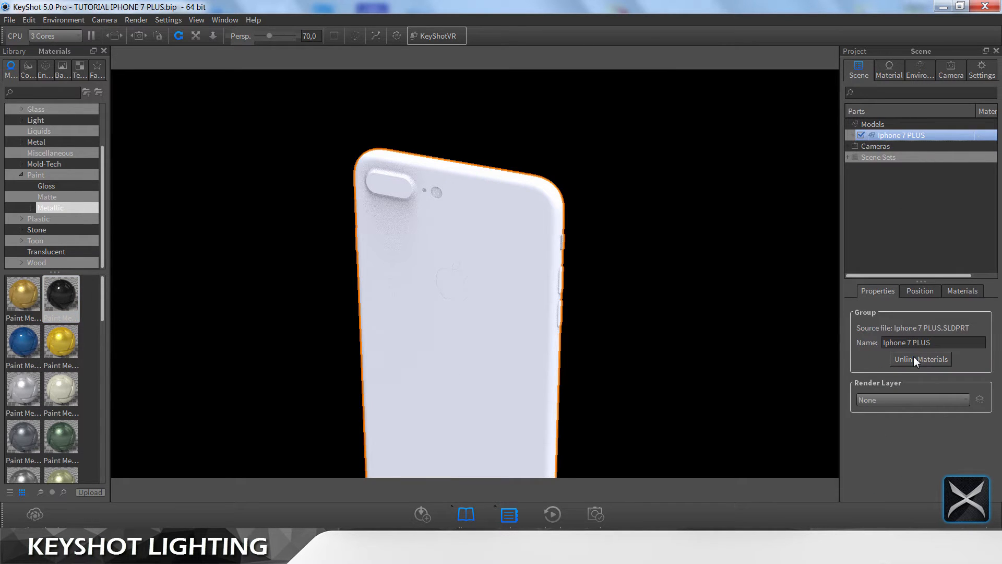
click(302, 101)
drag(302, 100, 538, 114)
mouse_move(61, 295)
mouse_down()
mouse_move(455, 280)
mouse_move(439, 326)
mouse_up()
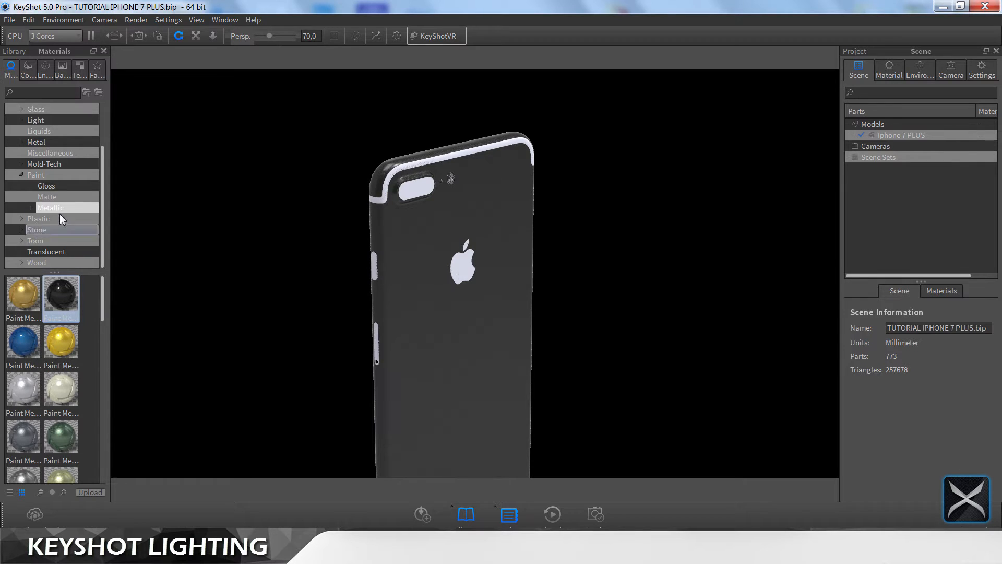
Step: Open the material properties of the body's black metallic paint, then compare the phone with the iPhone 7 – Design video in the browser
drag(483, 292, 612, 252)
middle_drag(538, 250, 448, 283)
scroll(449, 283, up, 5)
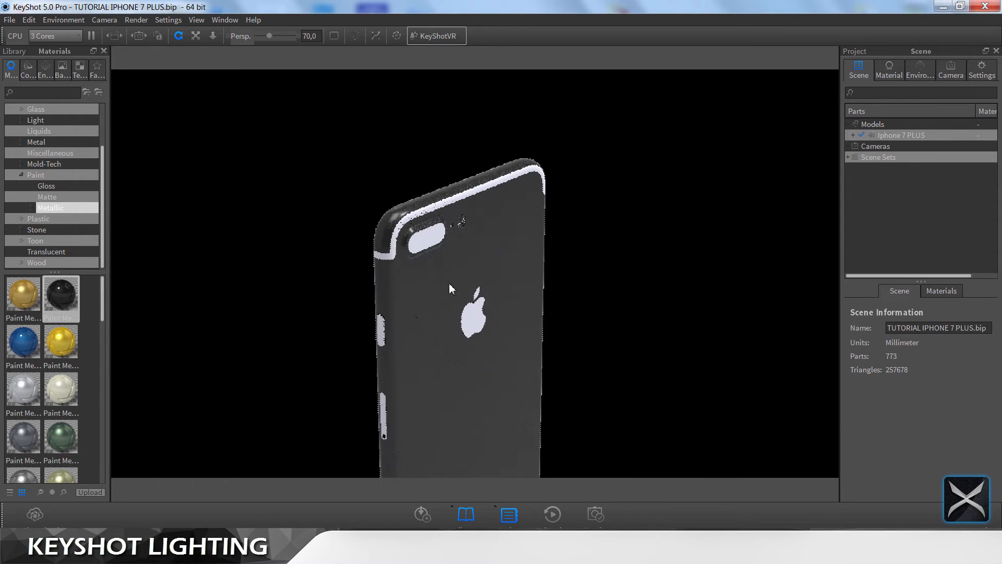
double_click(481, 229)
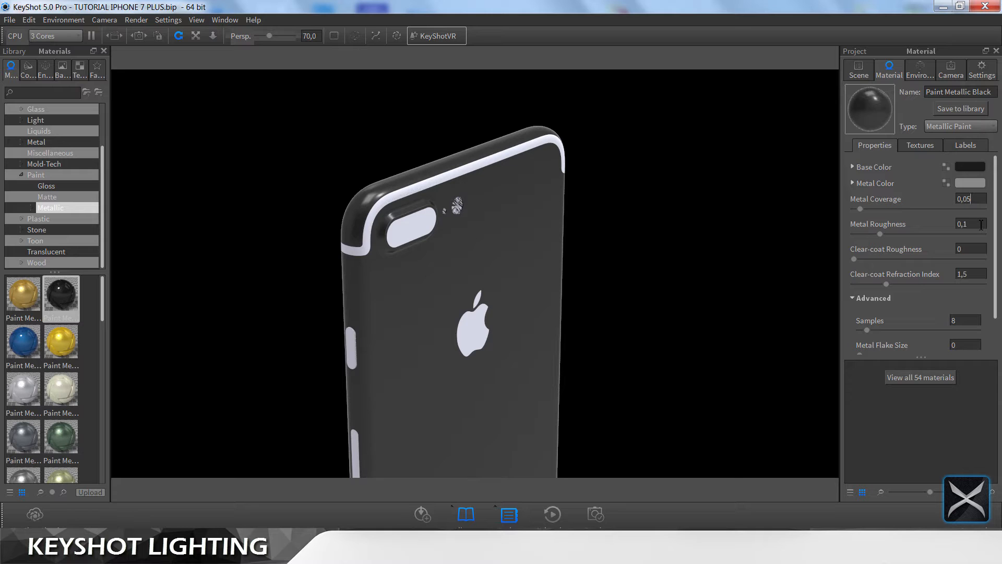
drag(519, 259, 260, 262)
key(alt+Tab)
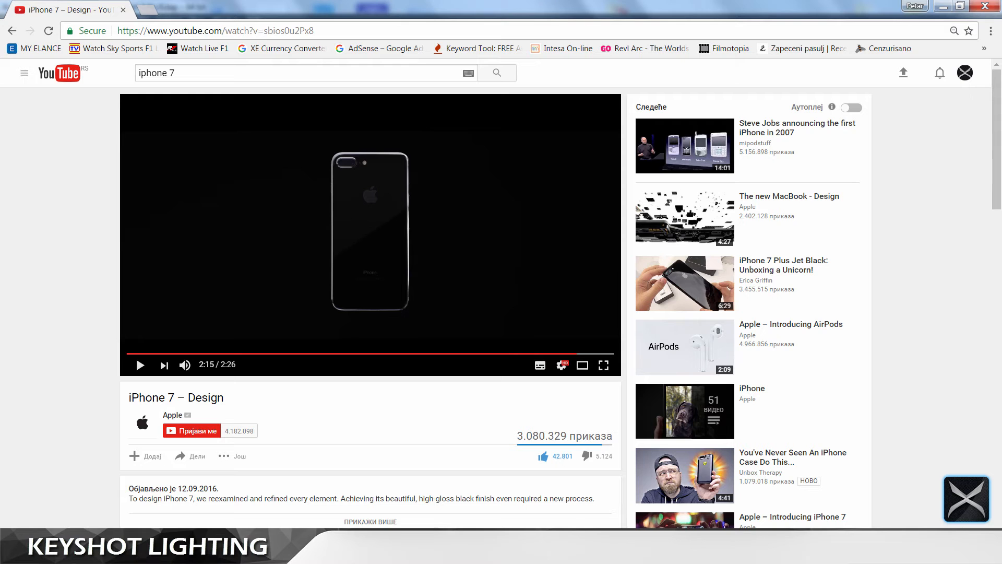
Step: Return to KeyShot and set the black paint's metal roughness to 0 and its clear-coat roughness to 0,01
click(943, 7)
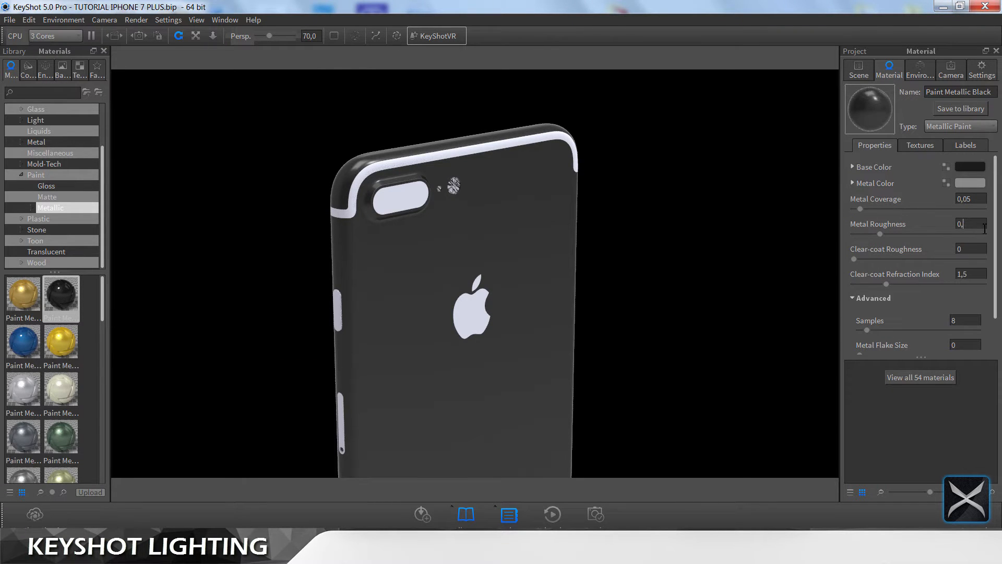
key(BackSpace)
click(977, 250)
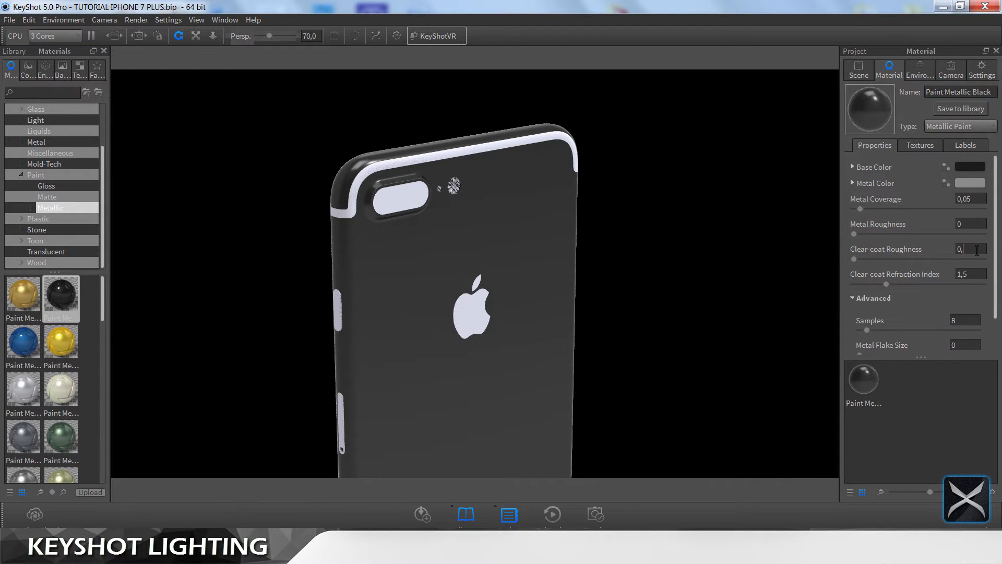
text(01)
click(975, 224)
Step: Set the base color of the body's metallic paint to 100% black in CMYK
click(971, 169)
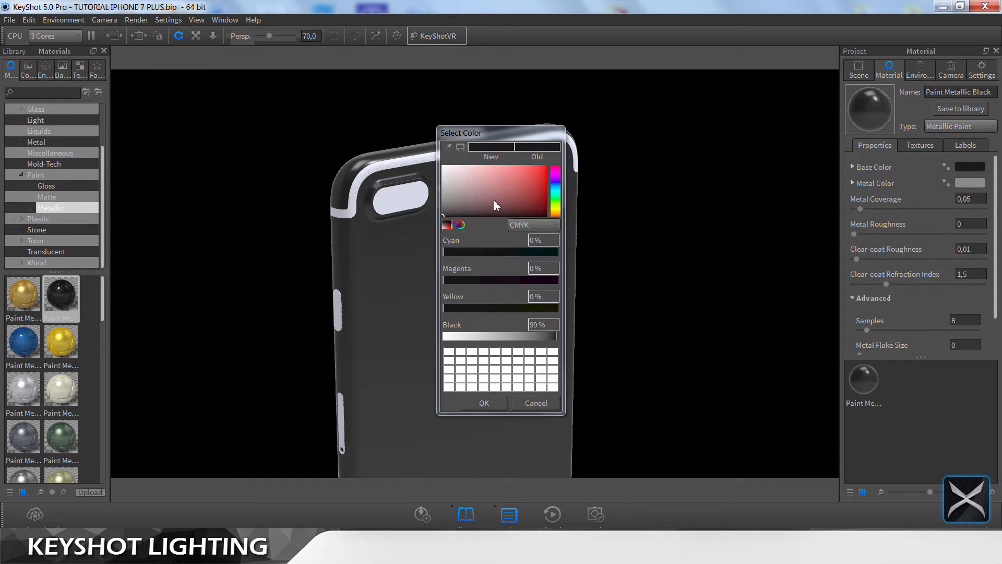
click(557, 336)
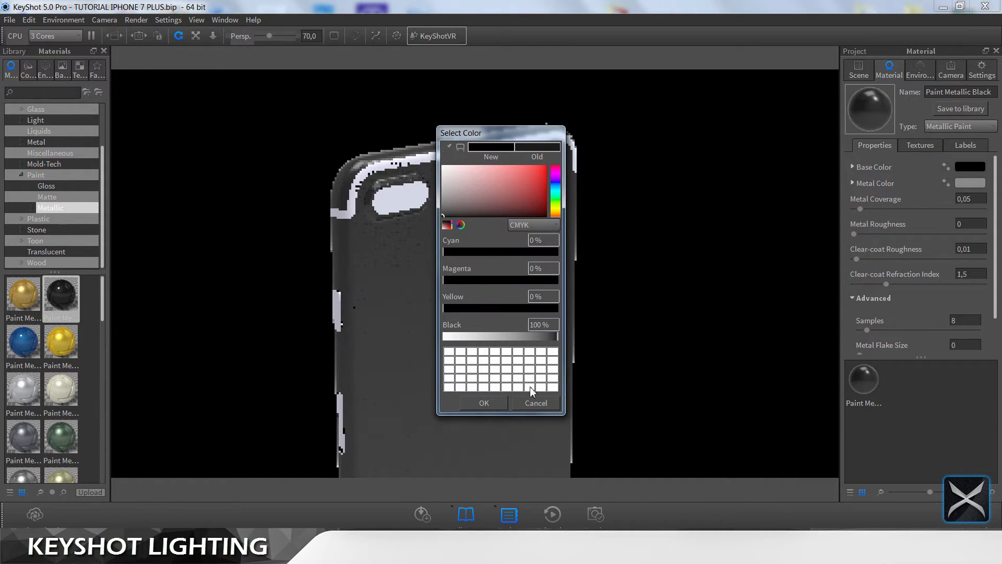
click(483, 403)
Step: Open the paint's metal color for editing, keep the CMYK color model and set black to 95%
click(971, 183)
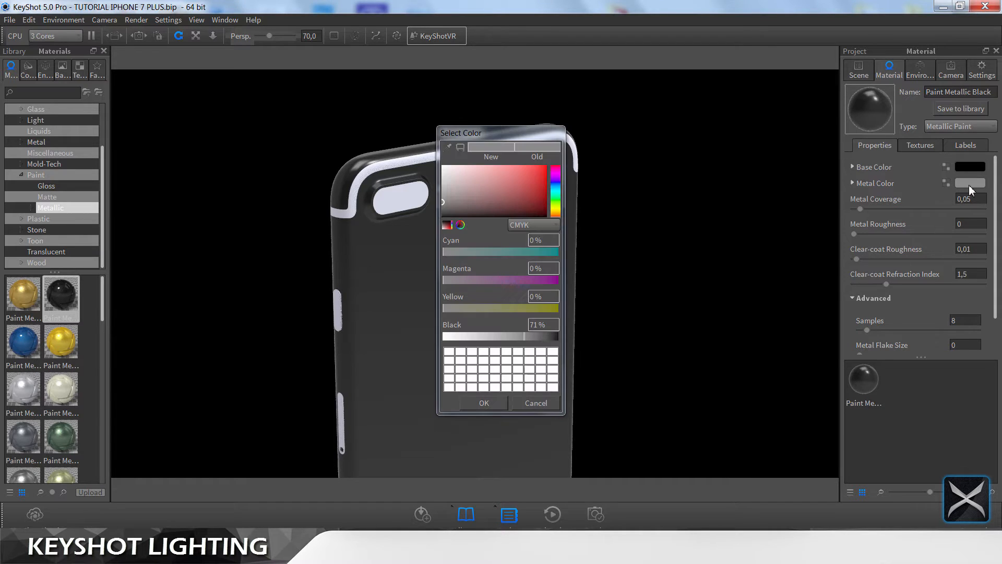
drag(511, 139, 721, 147)
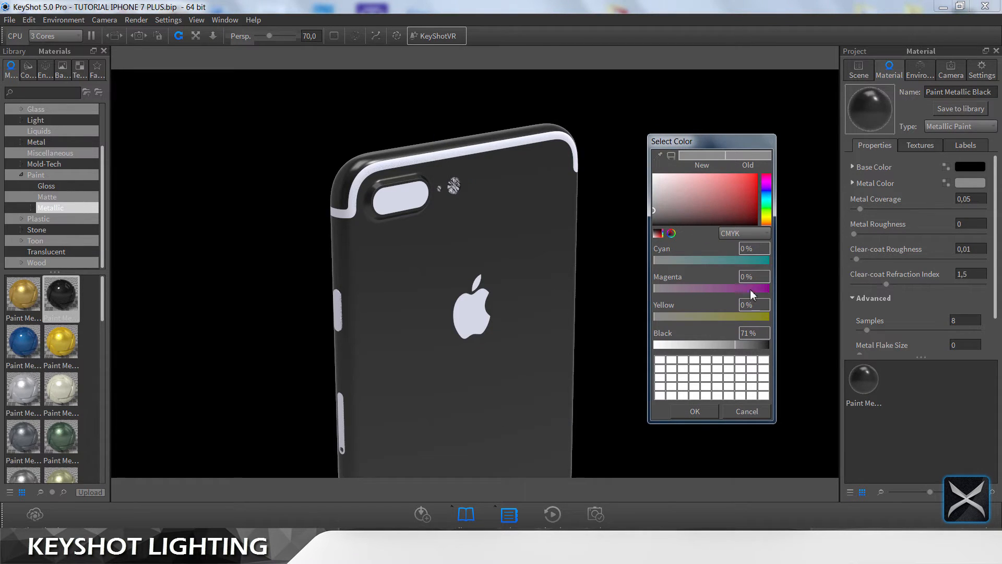
click(729, 235)
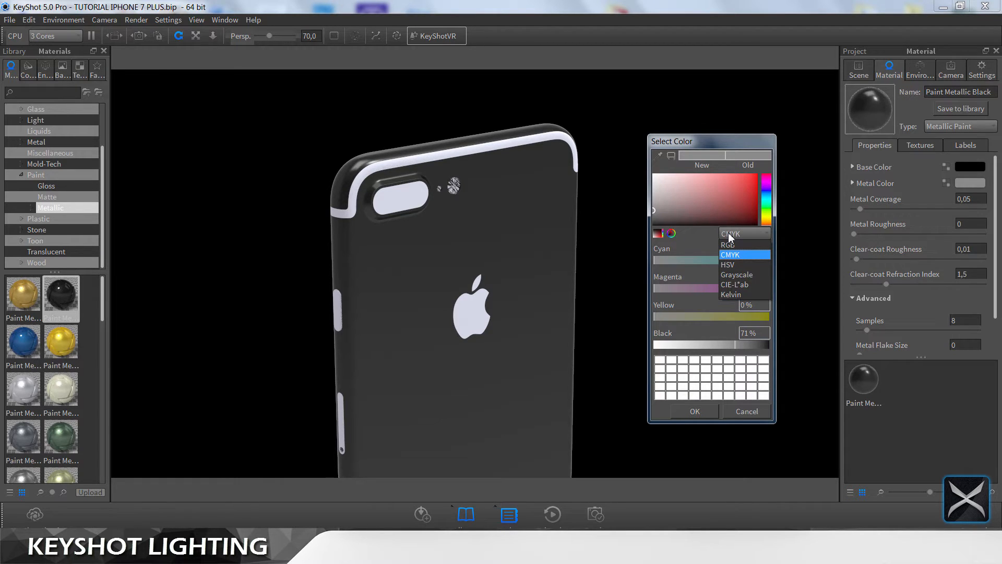
click(733, 245)
click(735, 236)
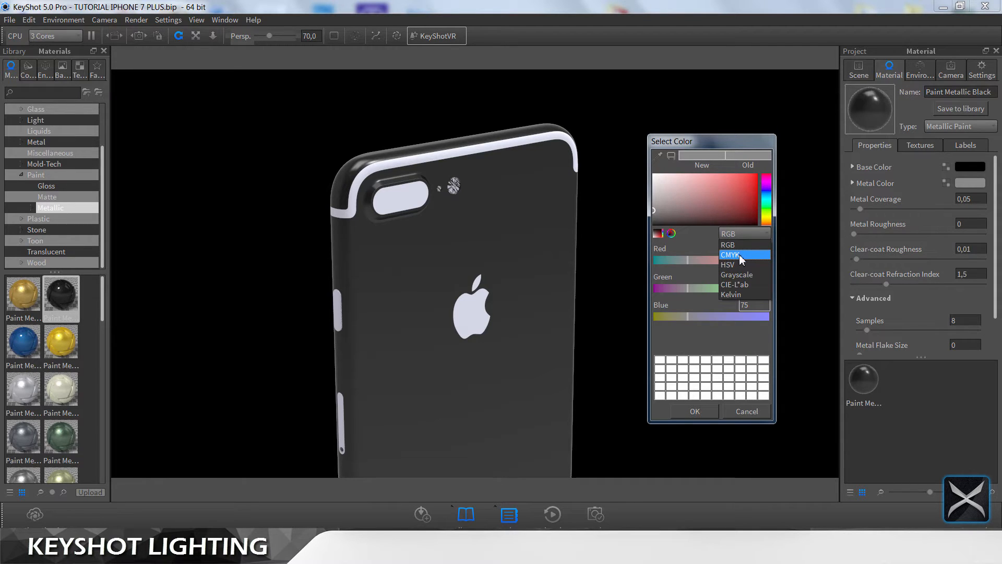
click(741, 256)
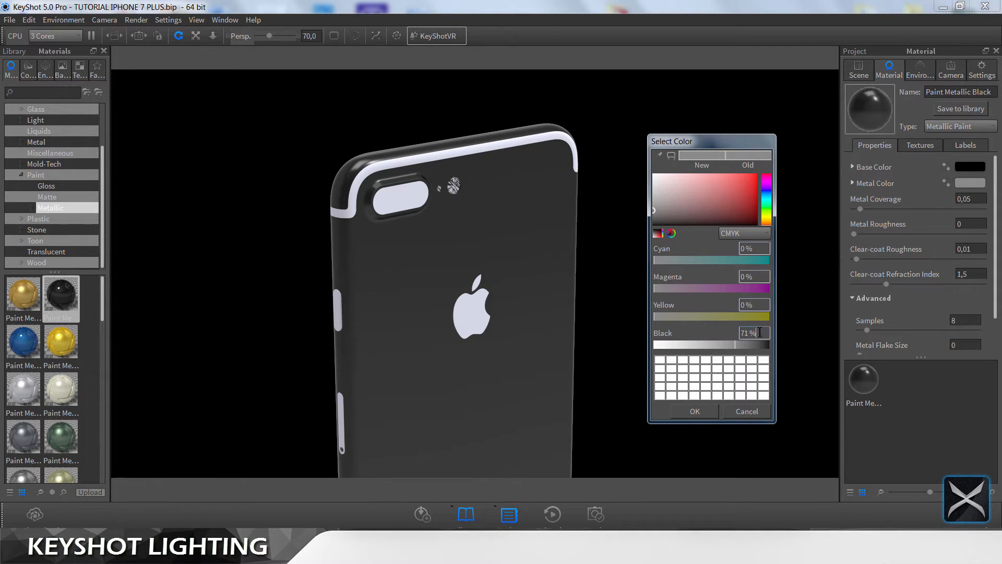
double_click(751, 331)
text(95)
click(765, 307)
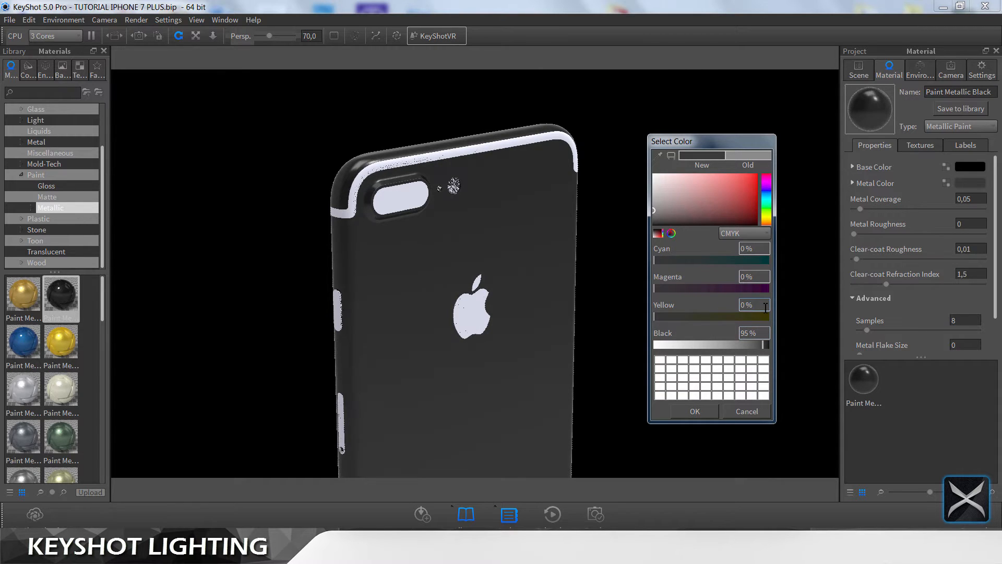
Step: Adjust the metal color's black component to 90% and accept the color
double_click(761, 331)
key(BackSpace)
key(BackSpace)
key(BackSpace)
text(90)
click(696, 412)
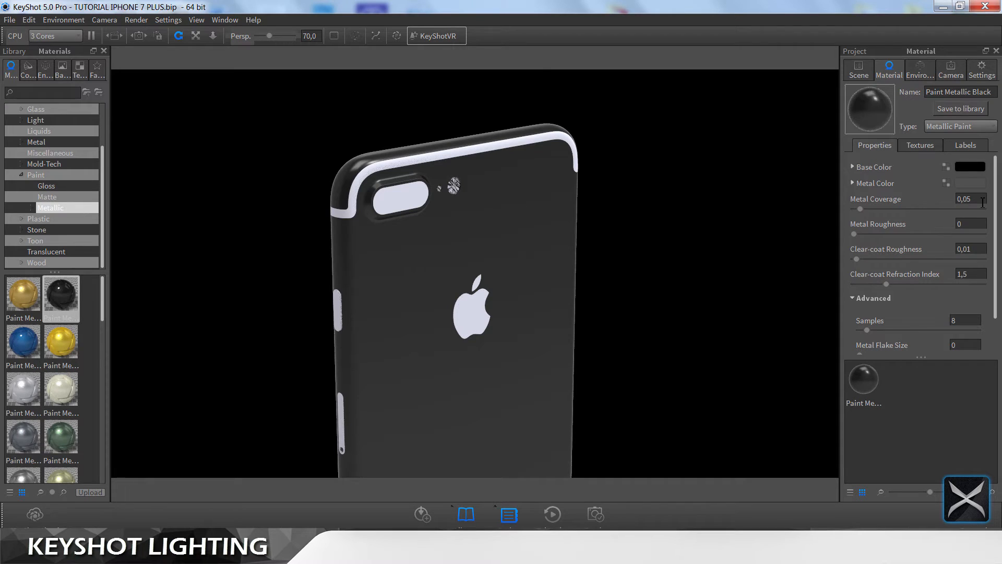
Step: Set the metallic paint's metal coverage to 0,25
key(BackSpace)
text(25)
key(Return)
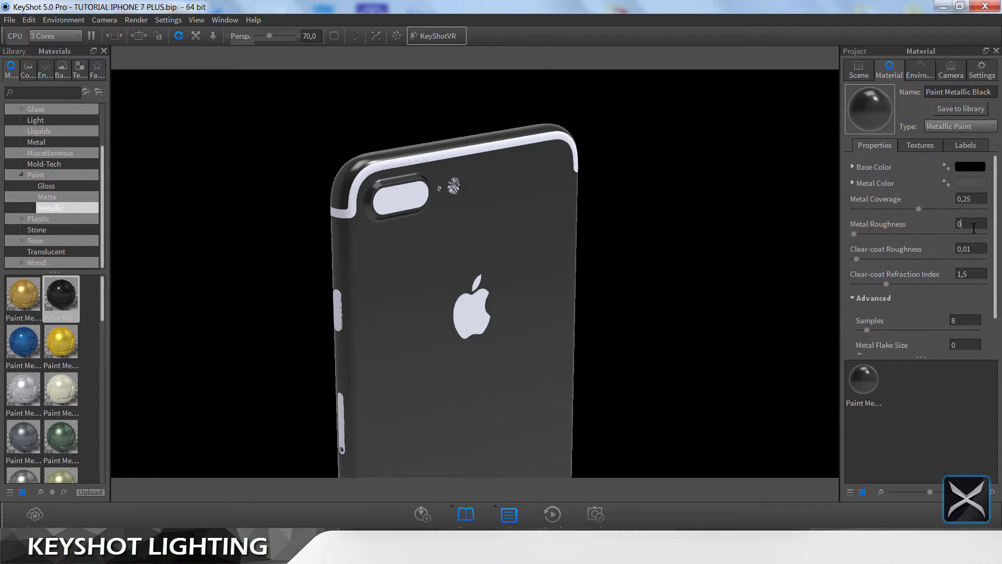
Step: Set the paint's clear-coat refraction index to 1,4 and its samples to 64
click(977, 247)
text(4)
key(Return)
double_click(962, 321)
text(64)
Step: Select the parts that use the body's paint and add the side button and SIM tray to the selection
scroll(668, 232, down, 3)
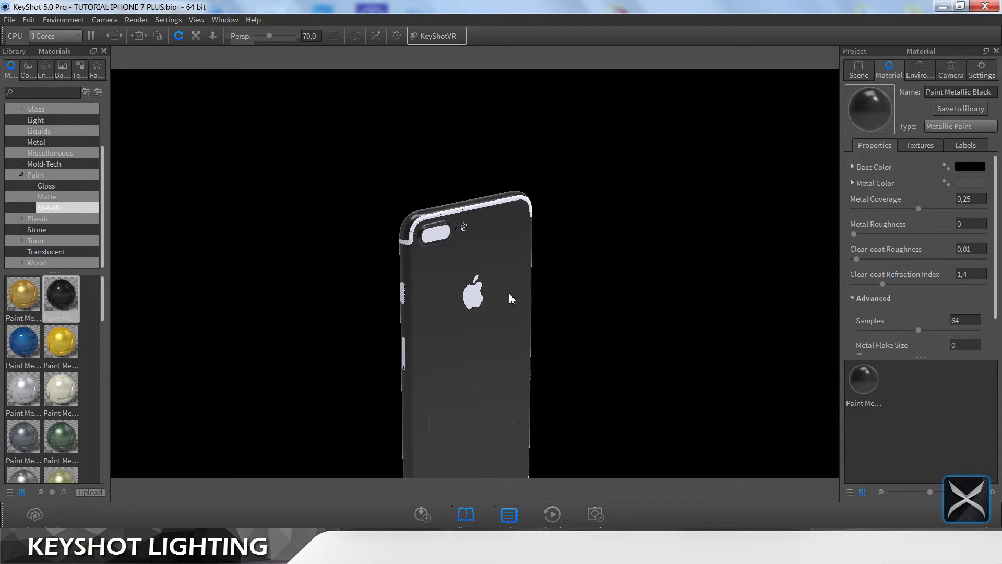
scroll(508, 293, down, 2)
middle_drag(523, 256, 534, 207)
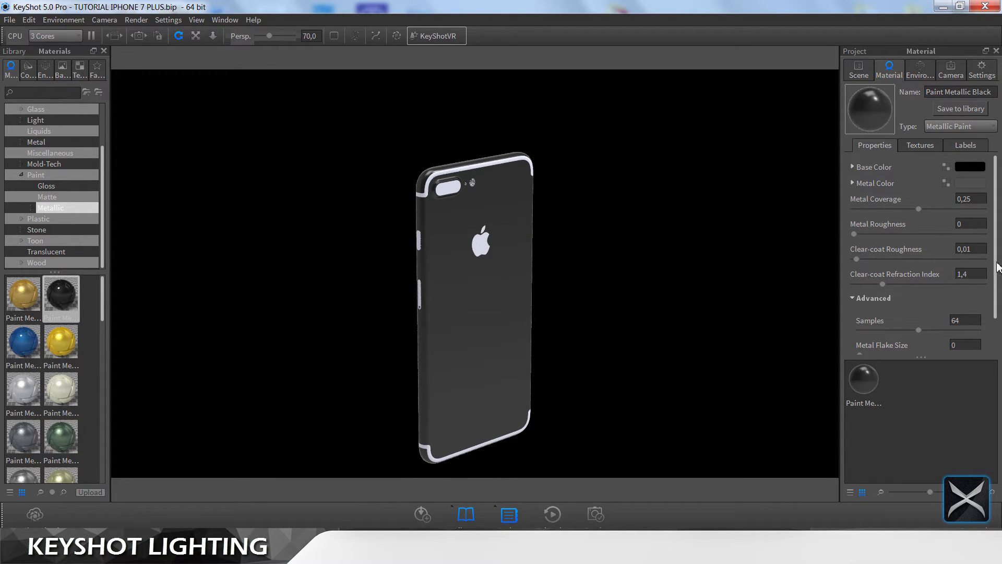
scroll(996, 307, down, 2)
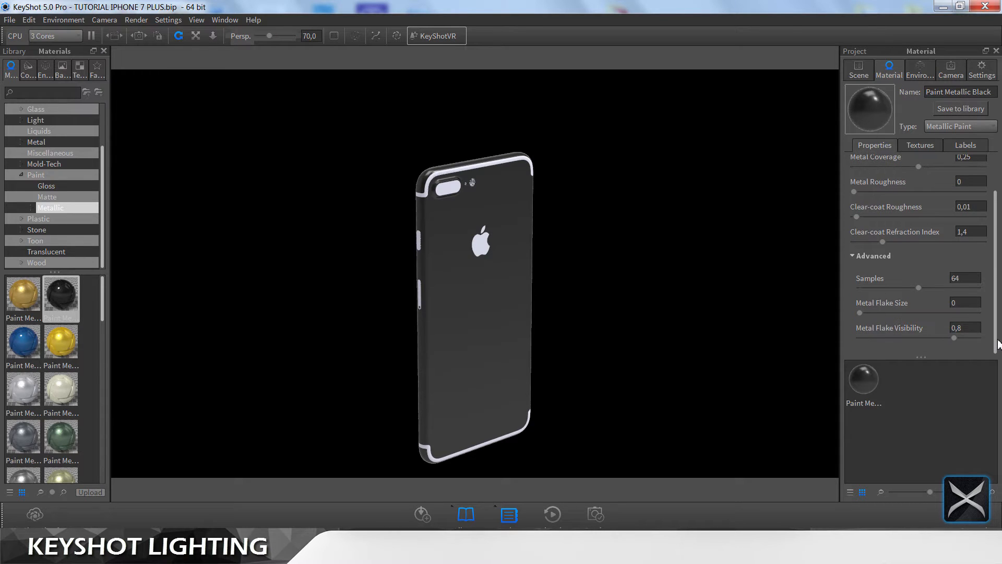
scroll(997, 306, up, 2)
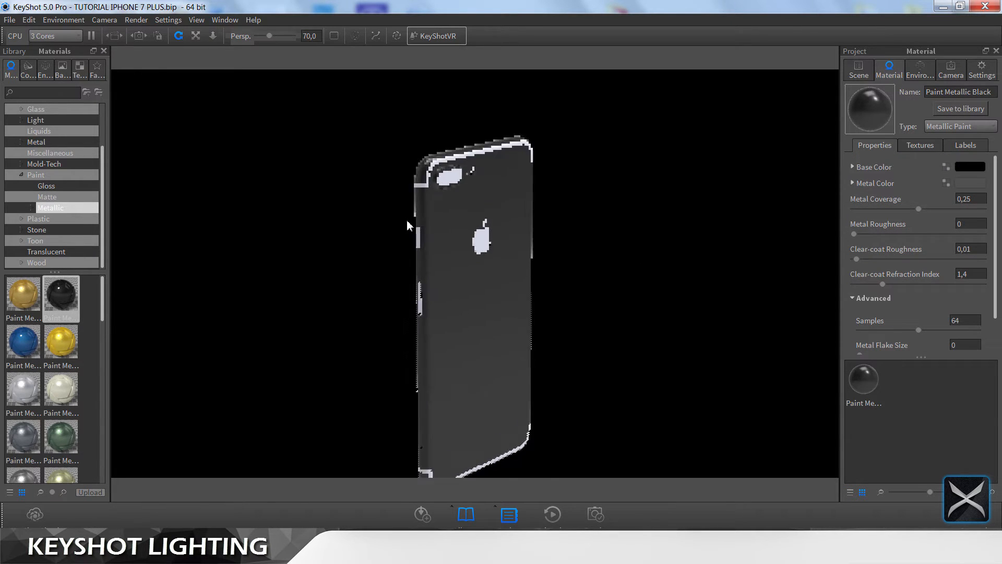
scroll(497, 253, up, 3)
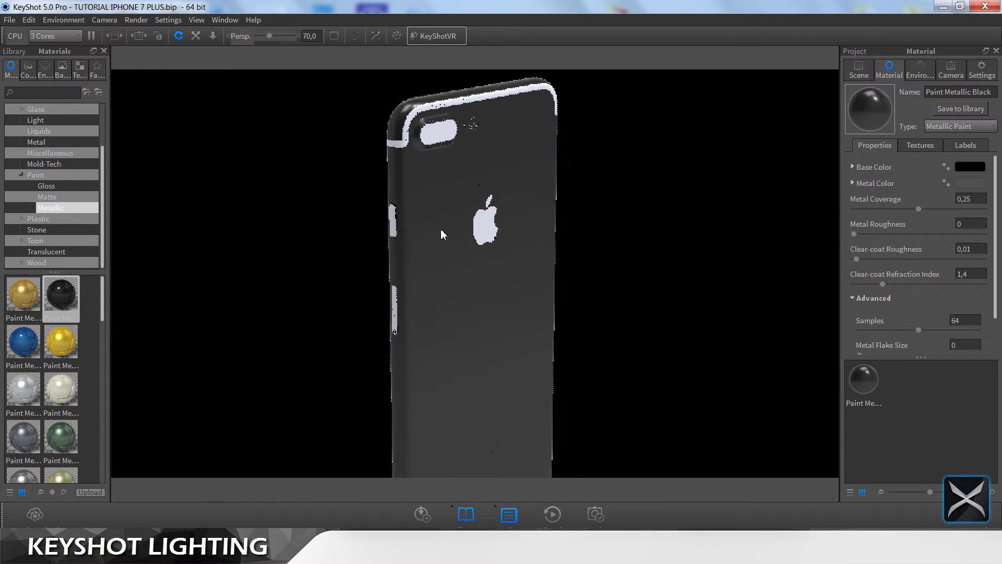
right_click(524, 196)
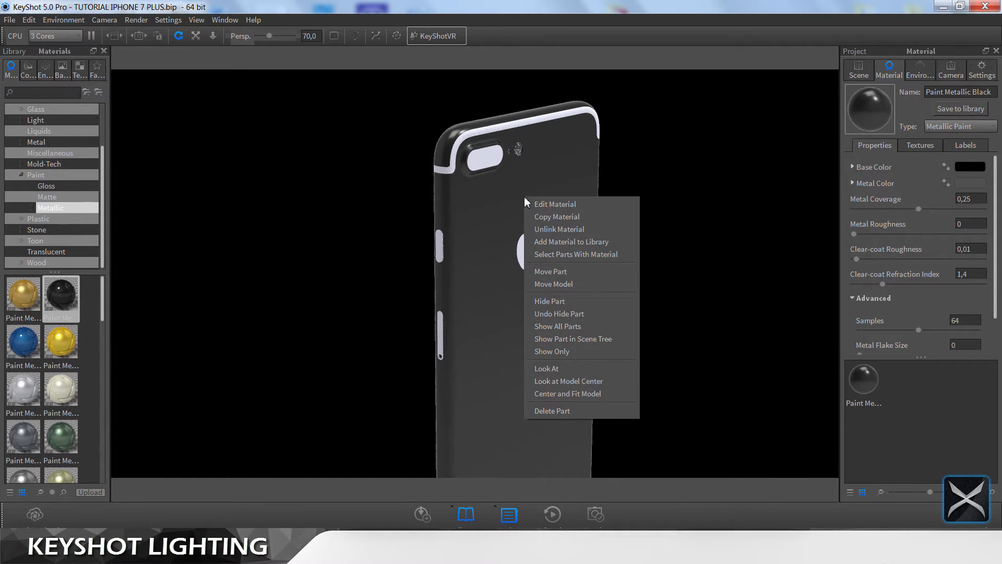
click(546, 253)
ctrl+click(437, 248)
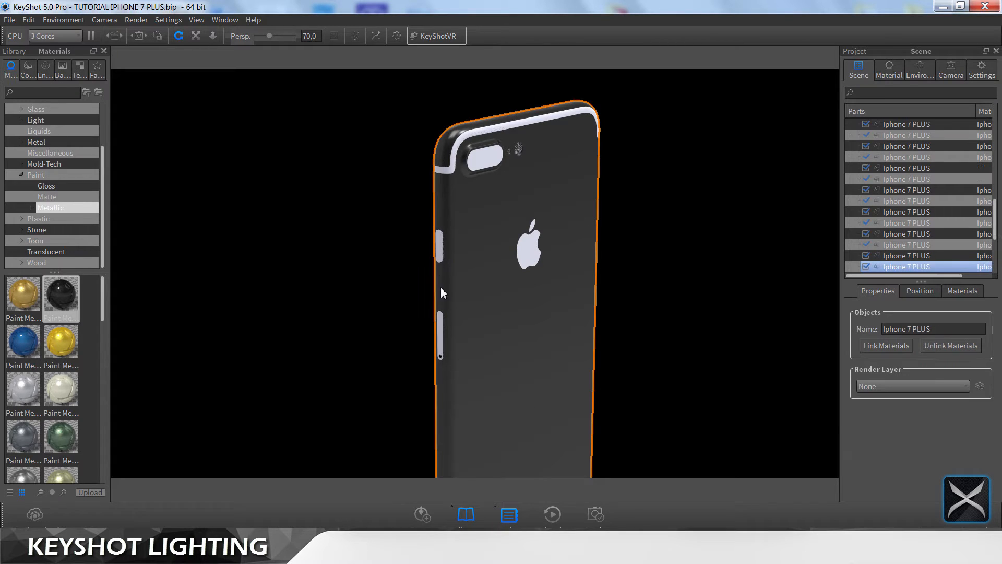
ctrl+click(439, 325)
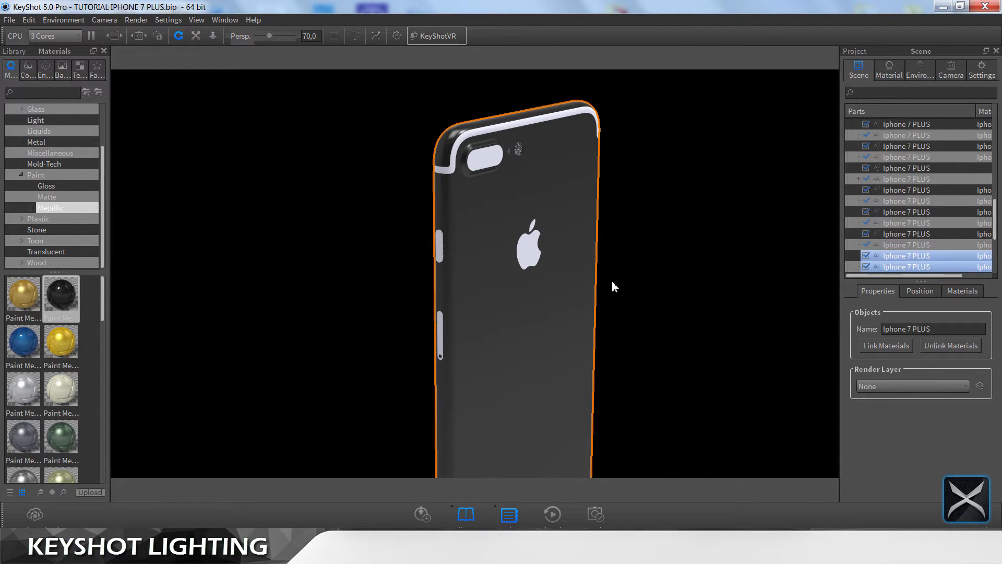
Step: Add the mute switch and both volume buttons to the selection, then link the materials of all selected parts
drag(612, 281, 395, 252)
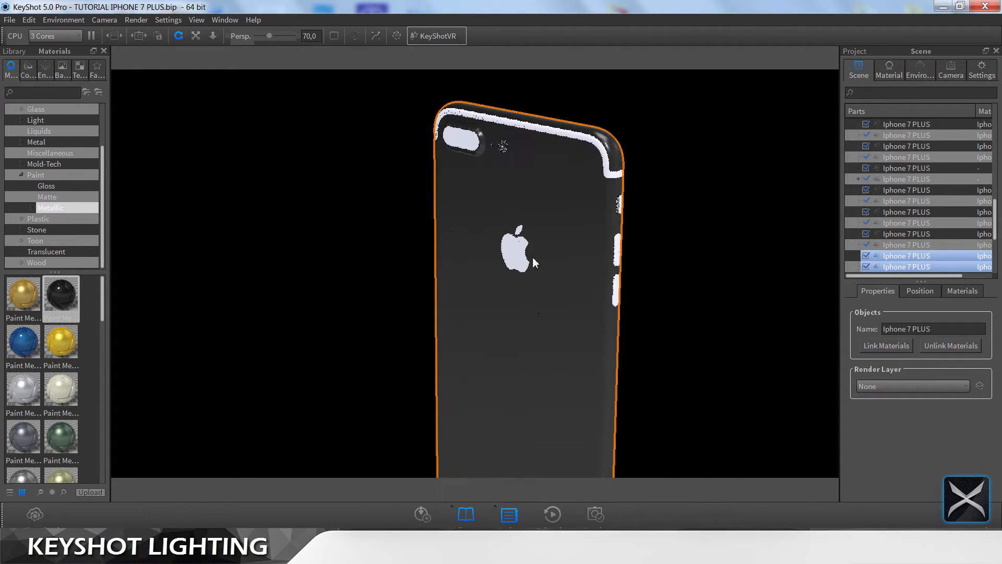
drag(533, 257, 602, 236)
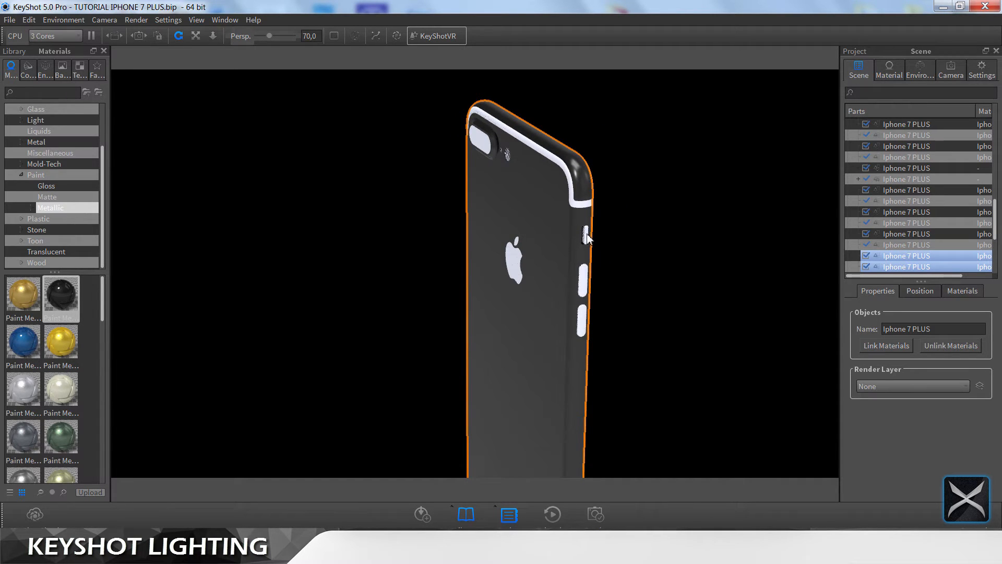
ctrl+click(589, 238)
ctrl+click(587, 281)
ctrl+click(583, 322)
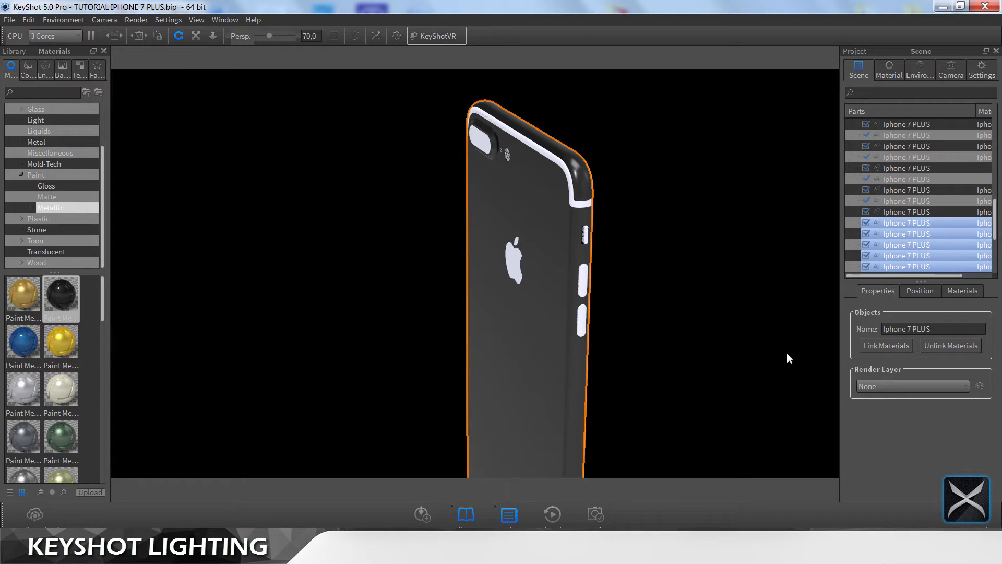
click(864, 346)
click(796, 341)
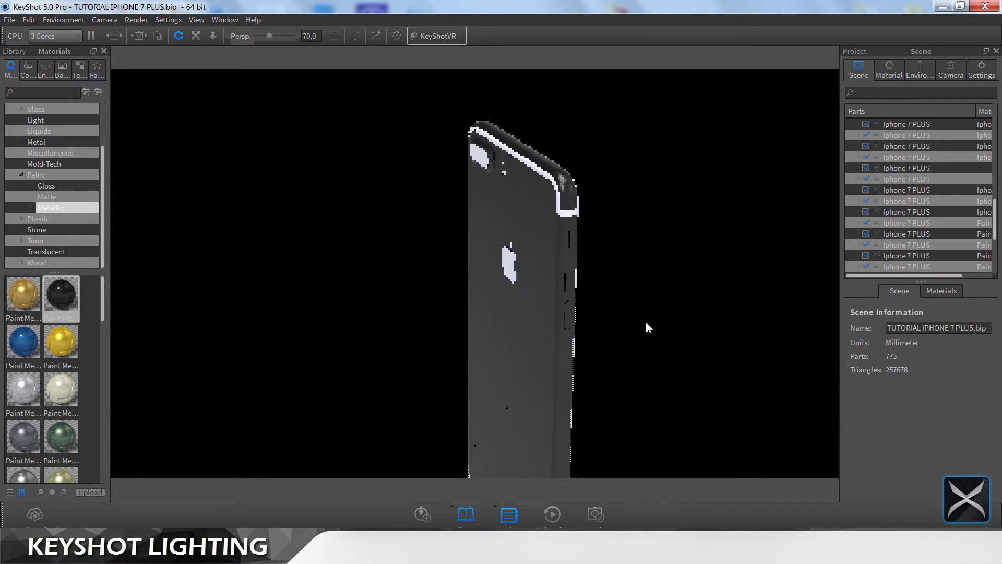
Step: Switch the free camera to an orthographic lens and set its view orientation to Back
mouse_move(646, 322)
mouse_down()
mouse_move(613, 295)
mouse_move(647, 256)
mouse_move(750, 327)
mouse_move(667, 274)
mouse_move(710, 262)
mouse_up()
click(950, 68)
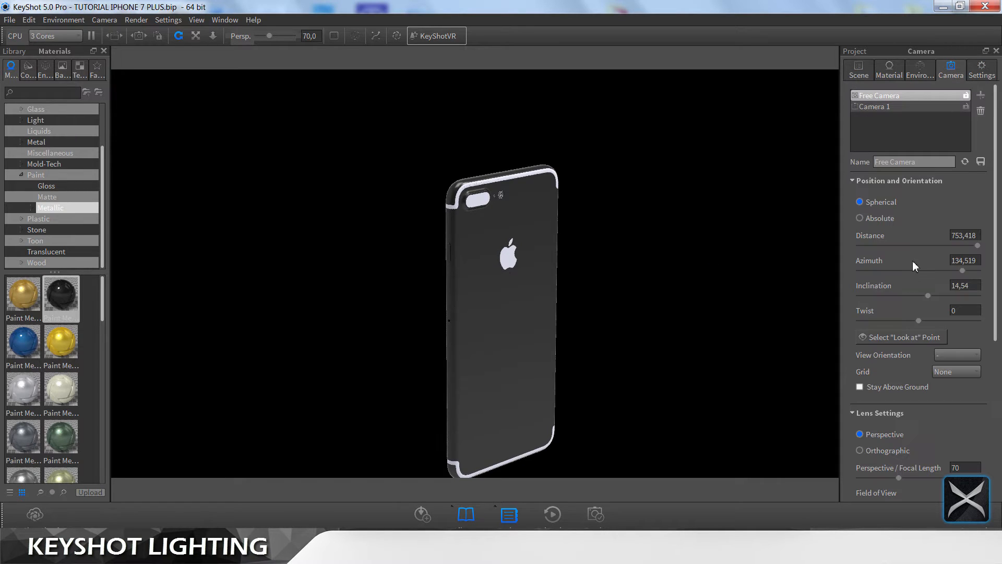
click(877, 446)
click(947, 357)
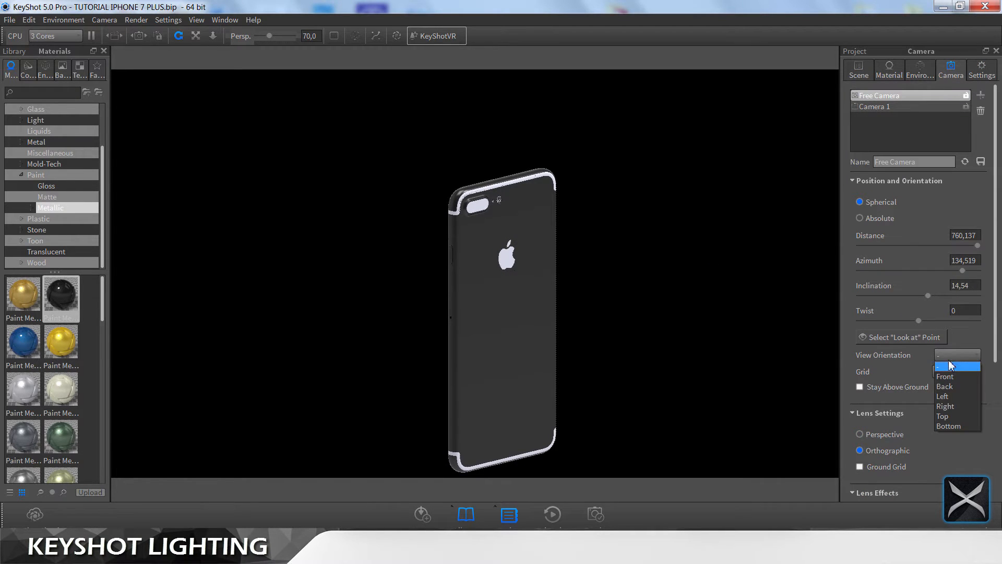
click(946, 387)
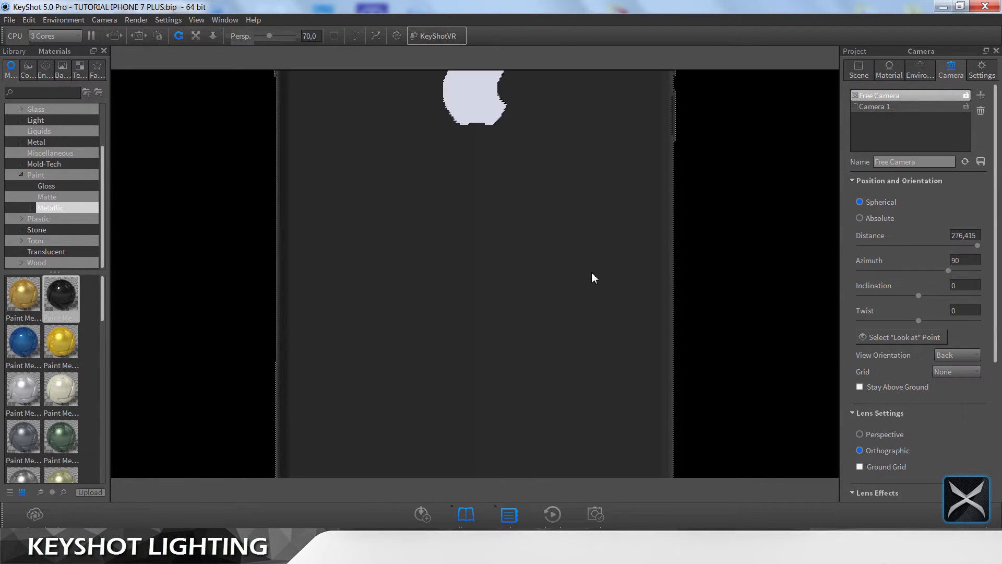
Step: Set the camera distance to 700, then move closer to about 600,7 so the phone's back nearly fills the view height
scroll(591, 274, down, 3)
drag(980, 236, 762, 285)
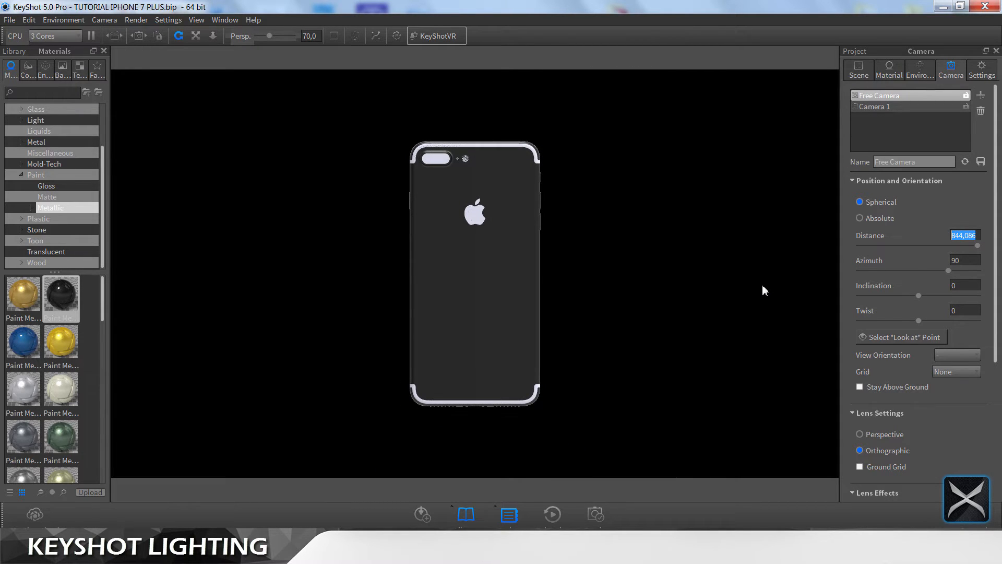
text(700)
key(Return)
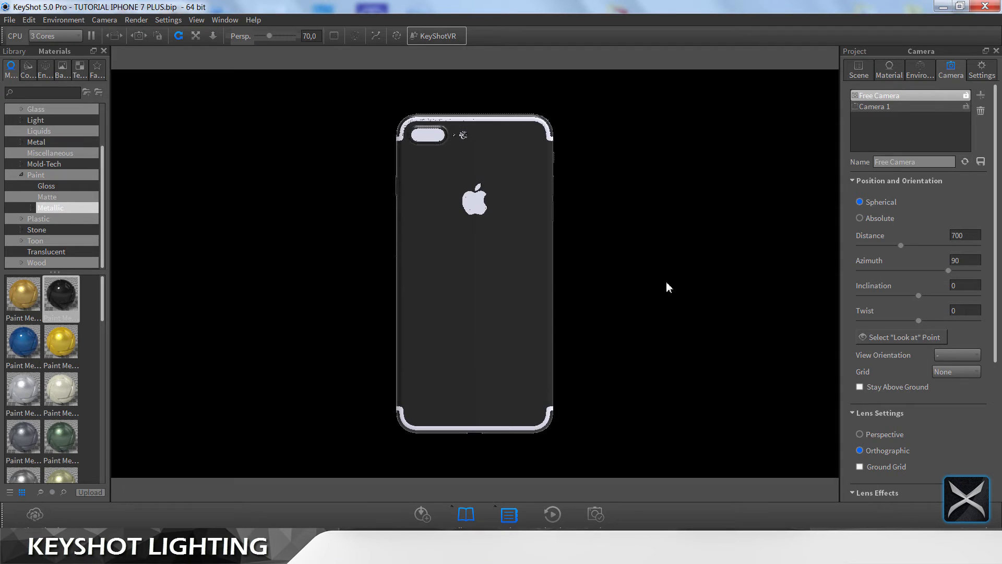
scroll(802, 268, up, 4)
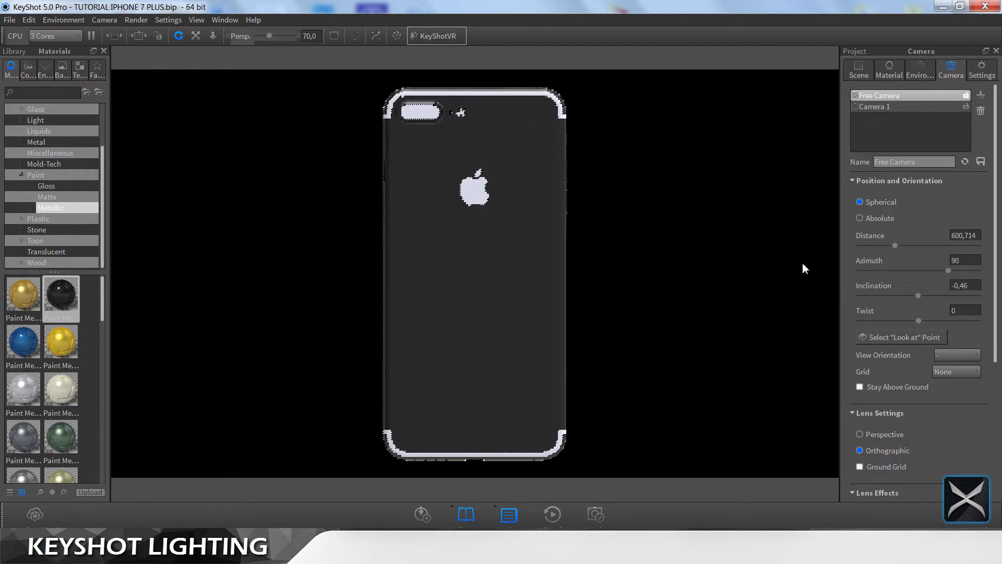
Step: Overlay a Quarters grid on the camera view and save the scene
click(962, 371)
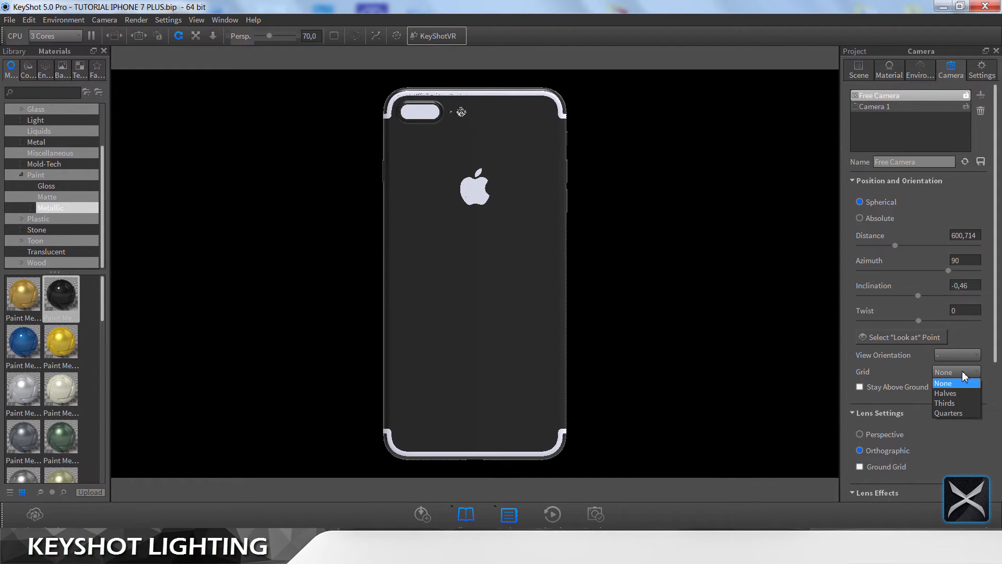
click(950, 413)
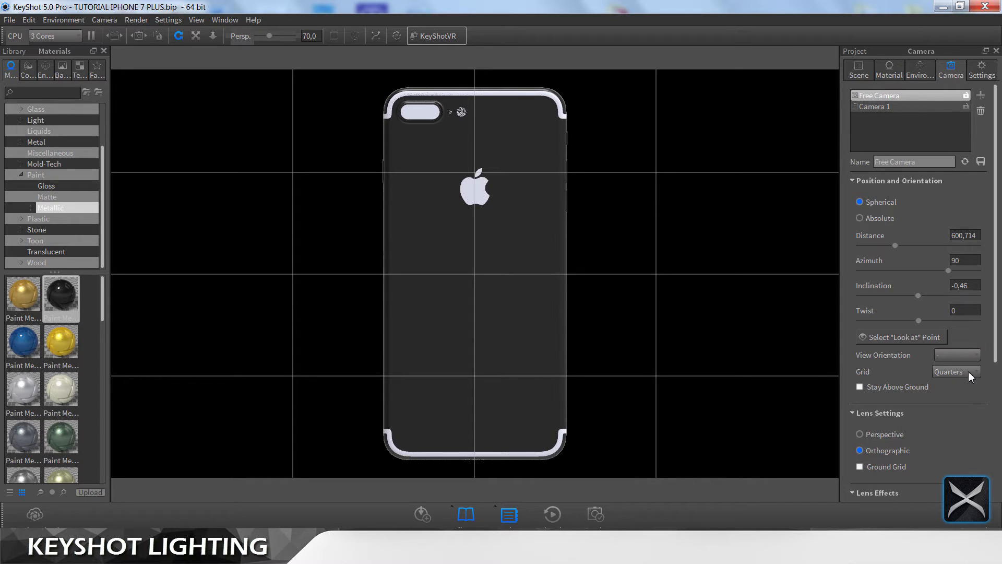
key(ctrl+s)
Step: Examine the phone's back in the iPhone 7 – Design video at full screen in the browser, then return to KeyShot
key(alt+Tab)
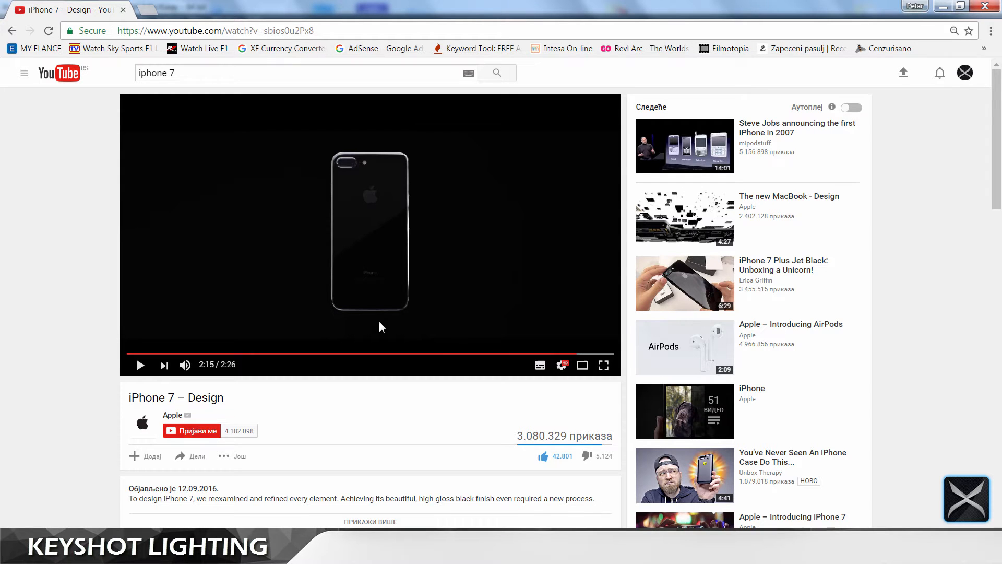
double_click(366, 277)
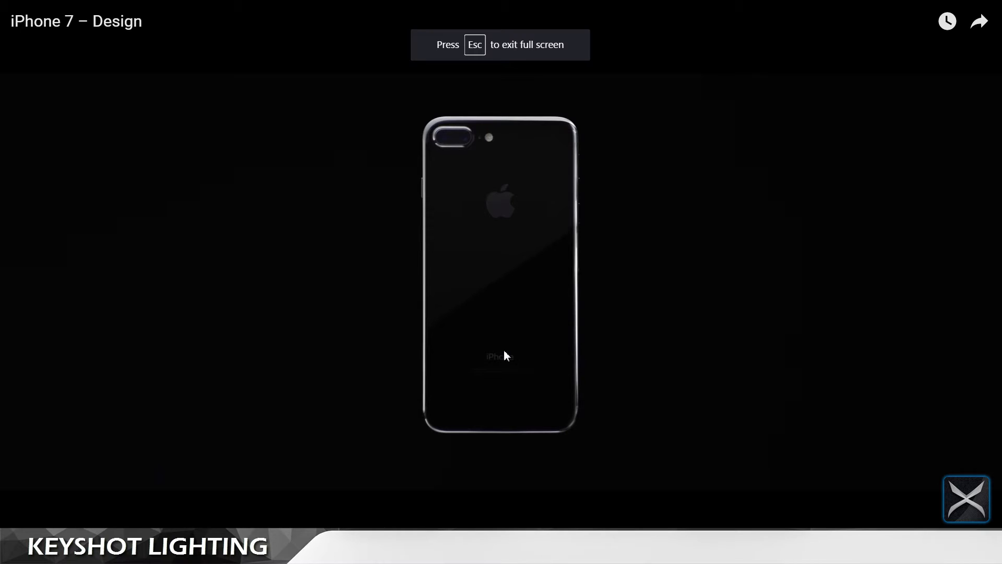
double_click(384, 277)
click(942, 6)
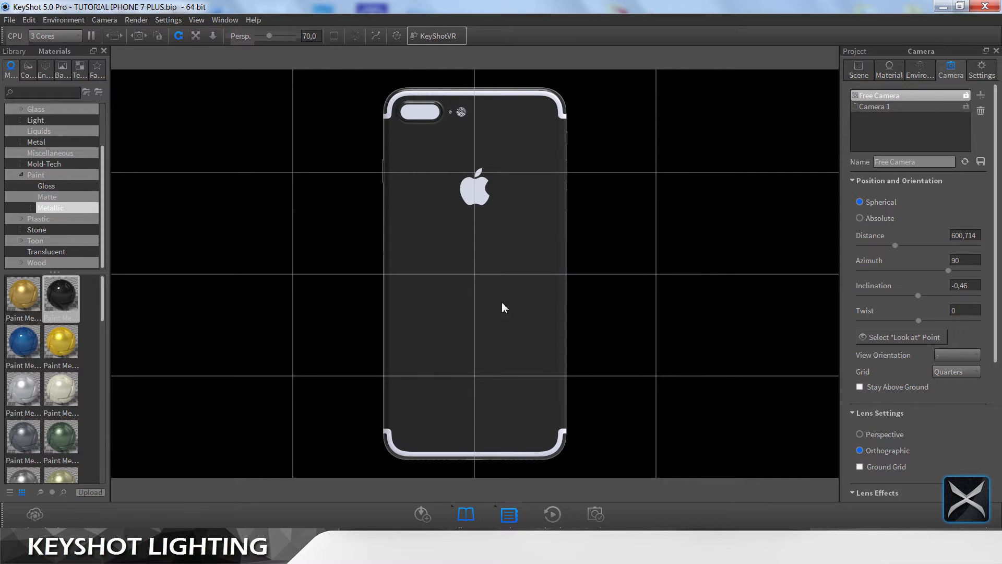
Step: Examine the phone's back in the iPhone 7 – Design video at full screen in the browser, and return to KeyShot
click(79, 552)
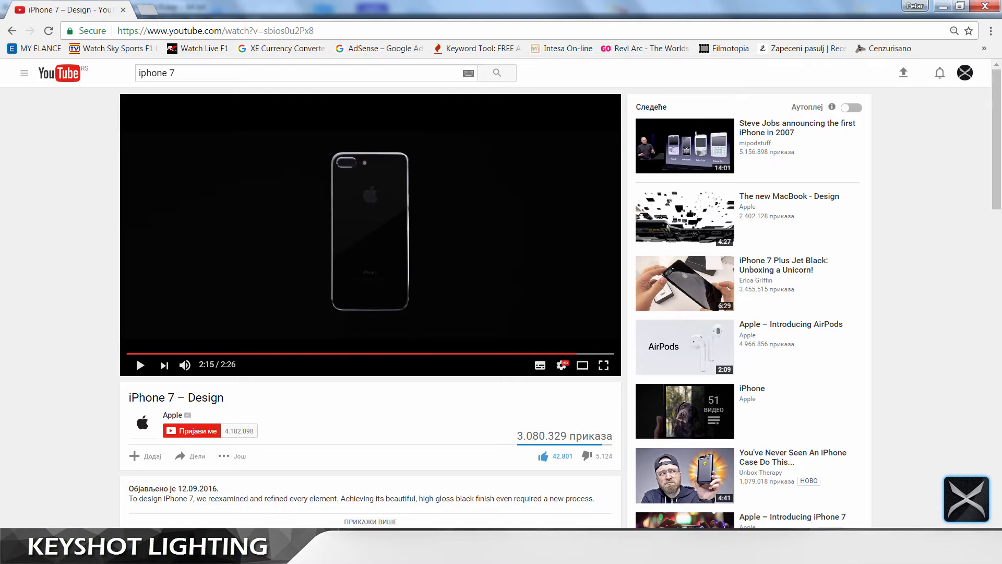
click(78, 553)
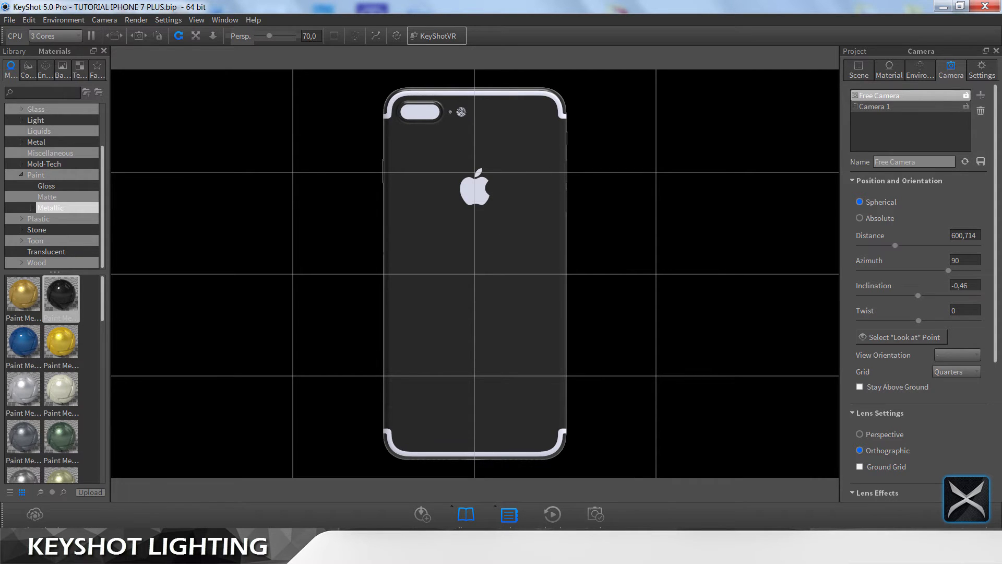
click(93, 553)
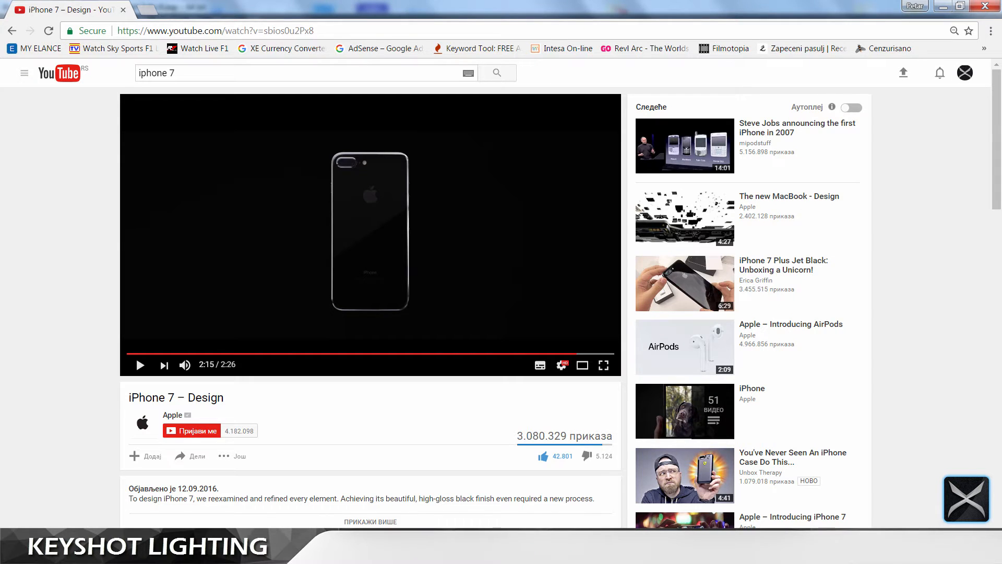
double_click(344, 259)
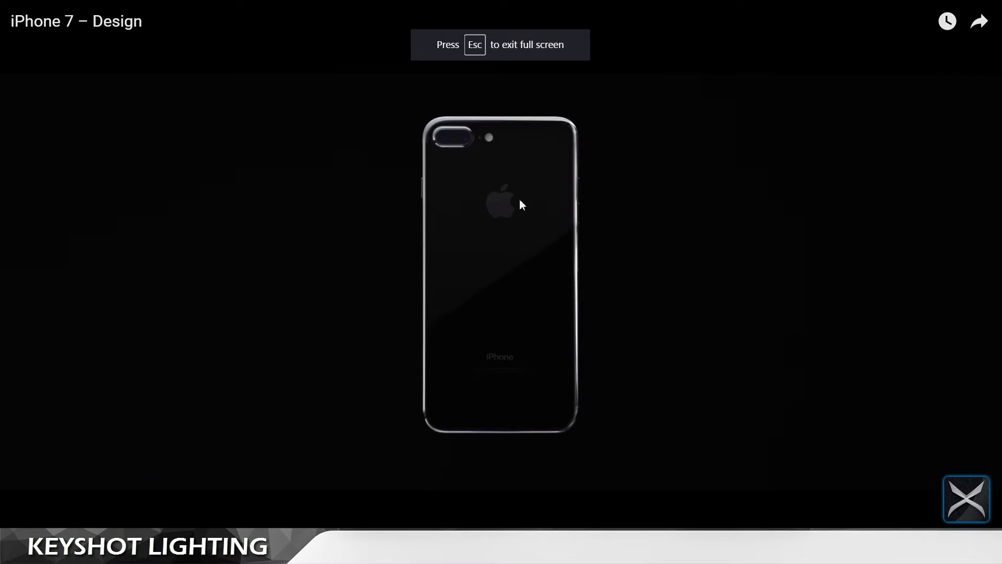
double_click(346, 262)
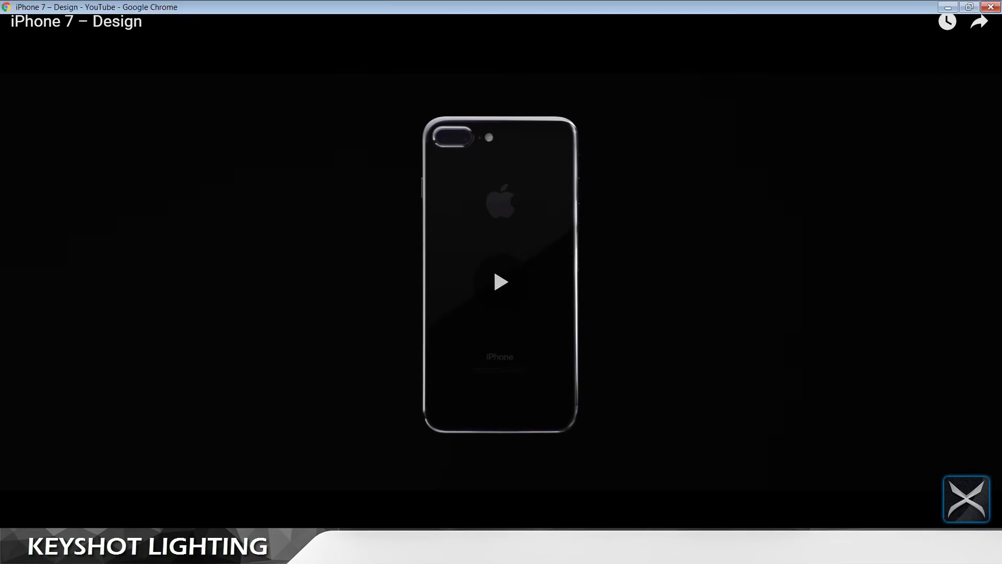
click(948, 6)
Step: Add iphone_PNG5728 - Copy.png as a label on the phone back's material, placed on the vertical centre line above the lowest gridline
double_click(493, 299)
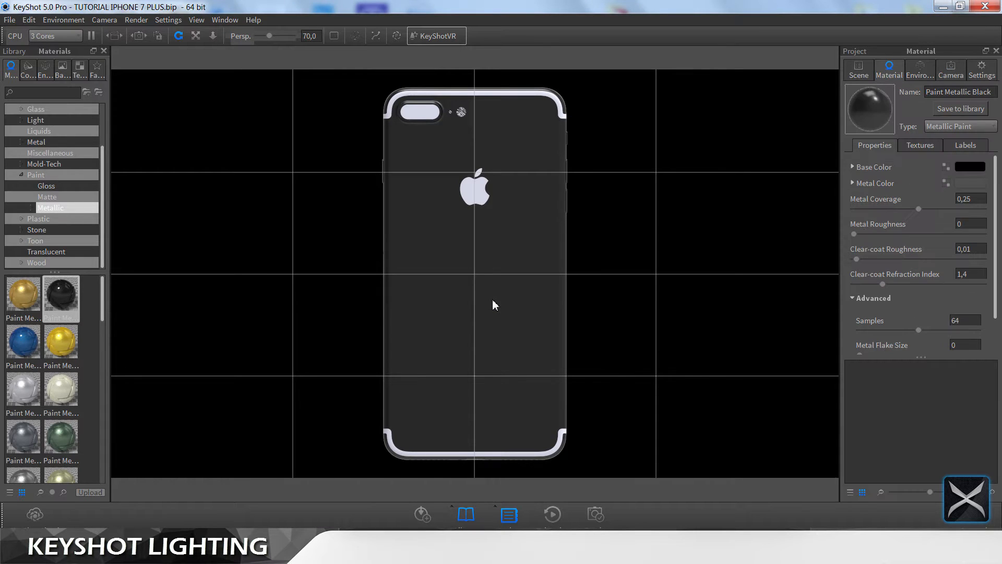
click(973, 148)
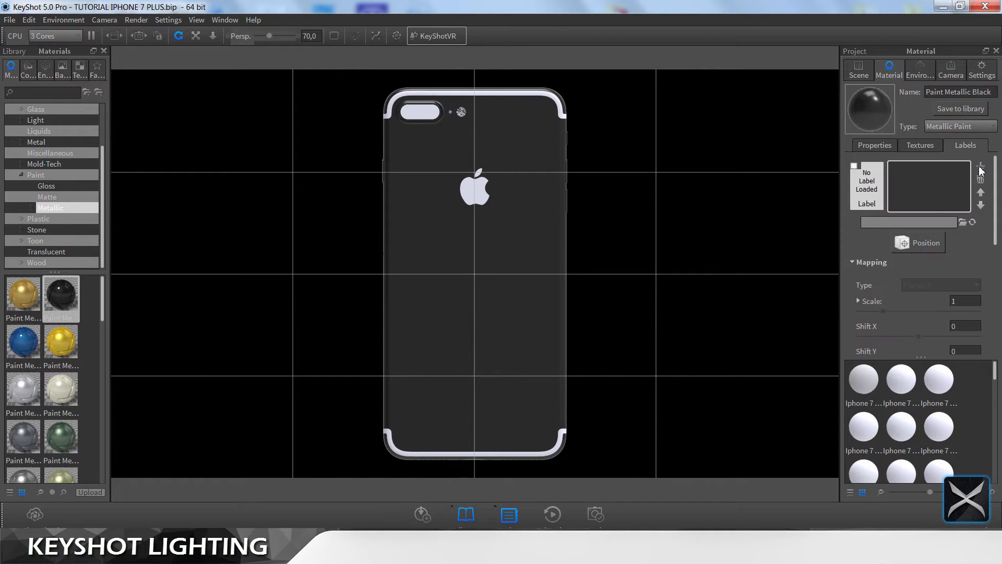
click(980, 166)
click(308, 138)
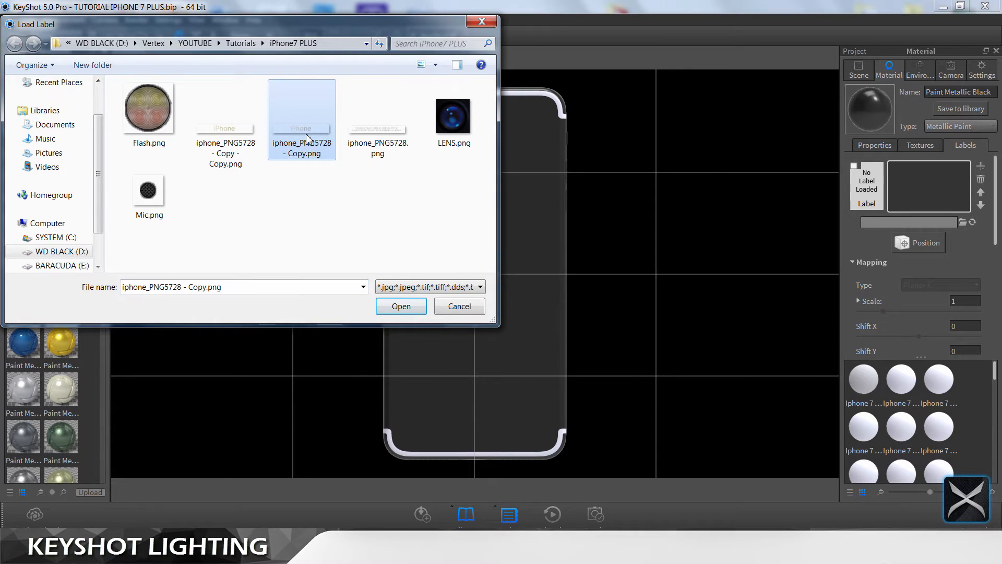
click(402, 306)
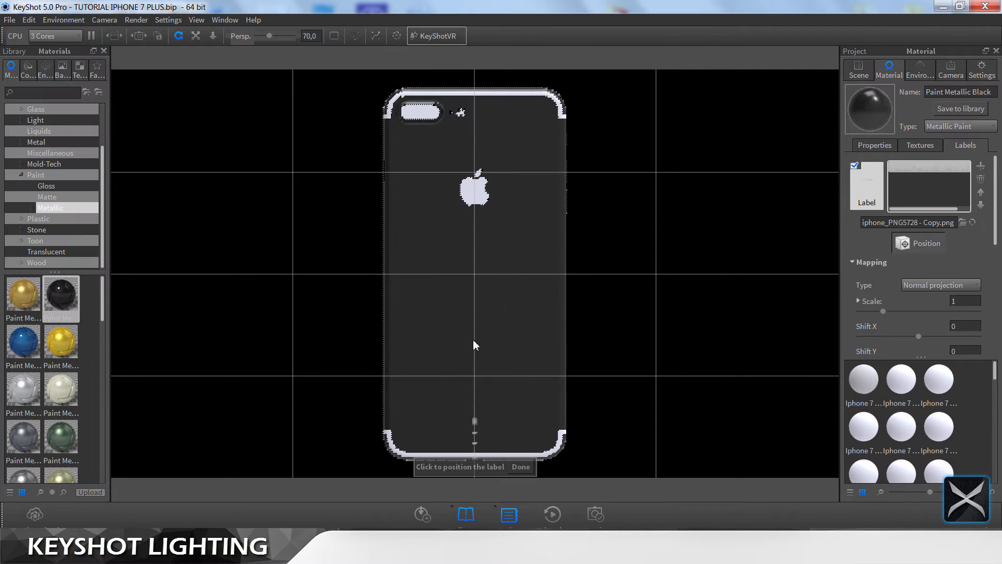
click(475, 348)
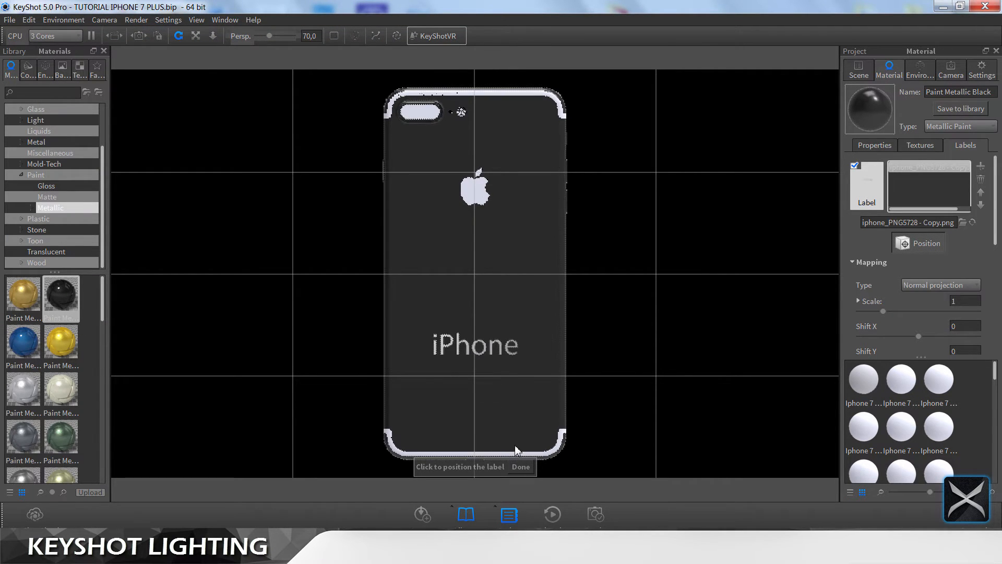
click(517, 466)
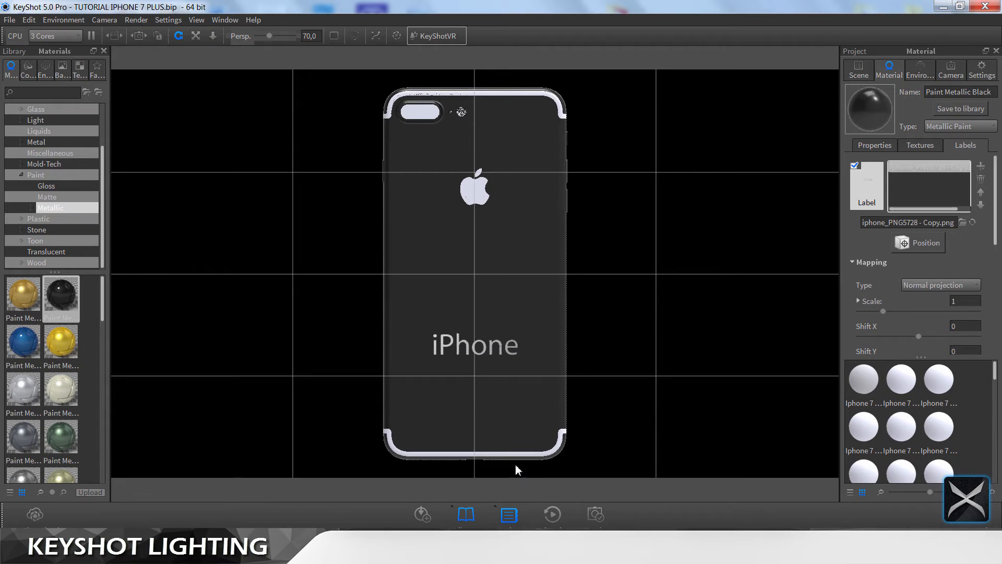
Step: Set the iPhone label's scale to 0,4
double_click(970, 300)
text(0,4)
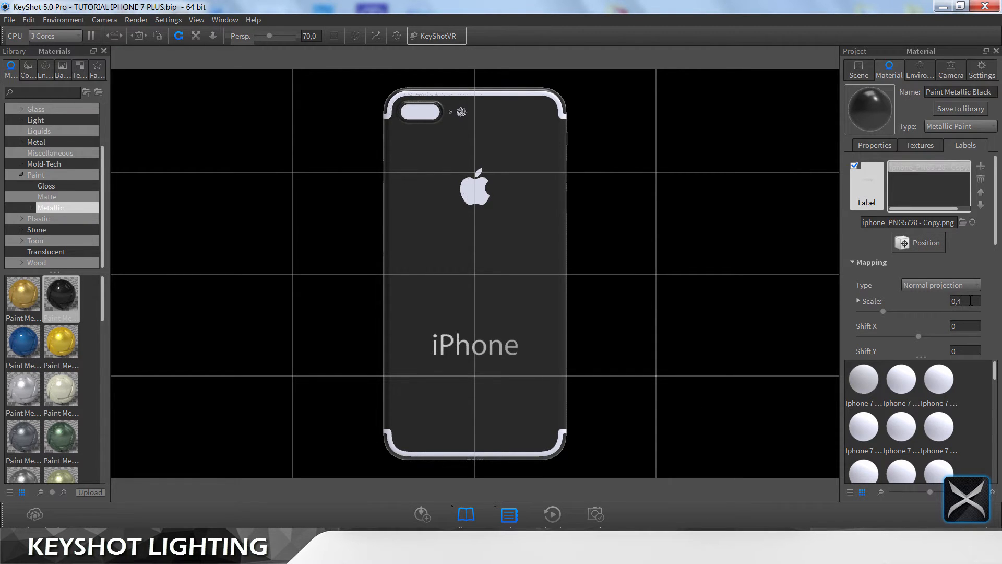
key(Return)
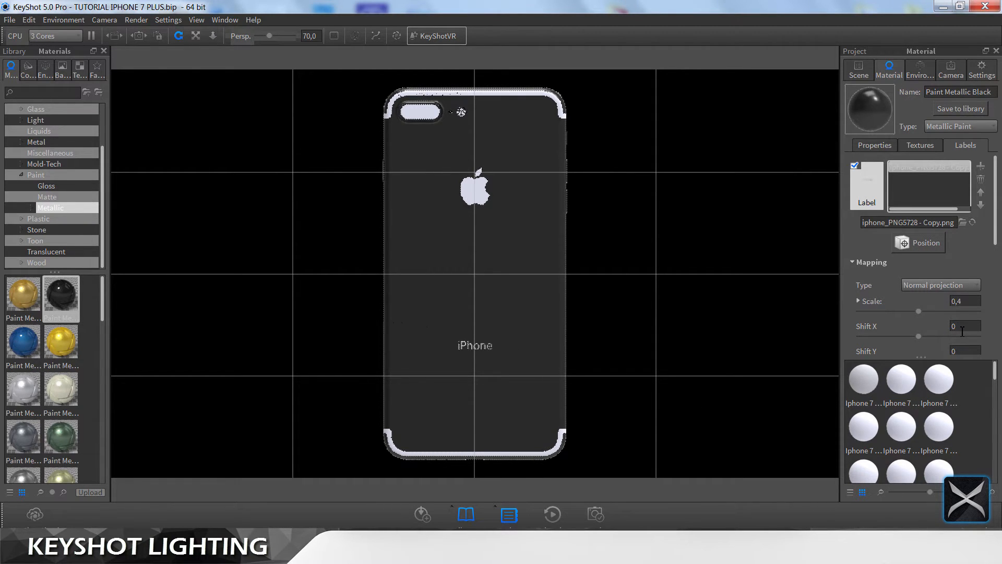
Step: Try a slightly larger scale of 0,425 for the iPhone label, and restore it to 0,4
click(169, 552)
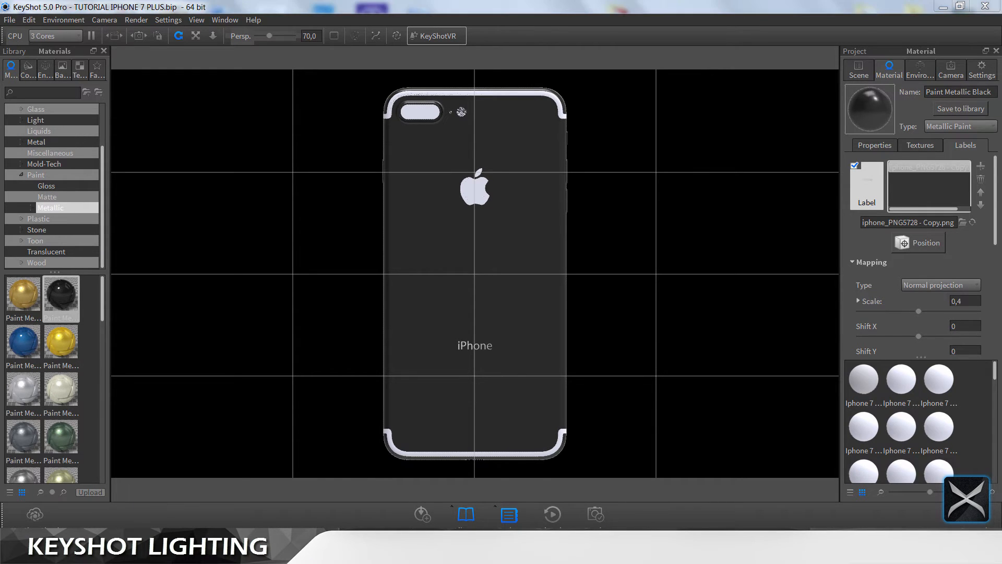
click(169, 553)
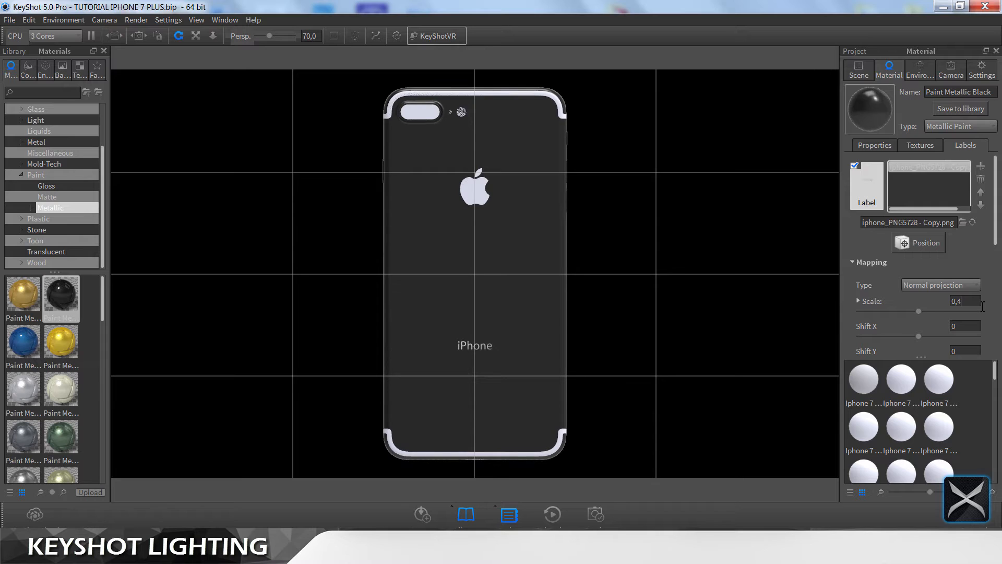
text(5)
key(Tab)
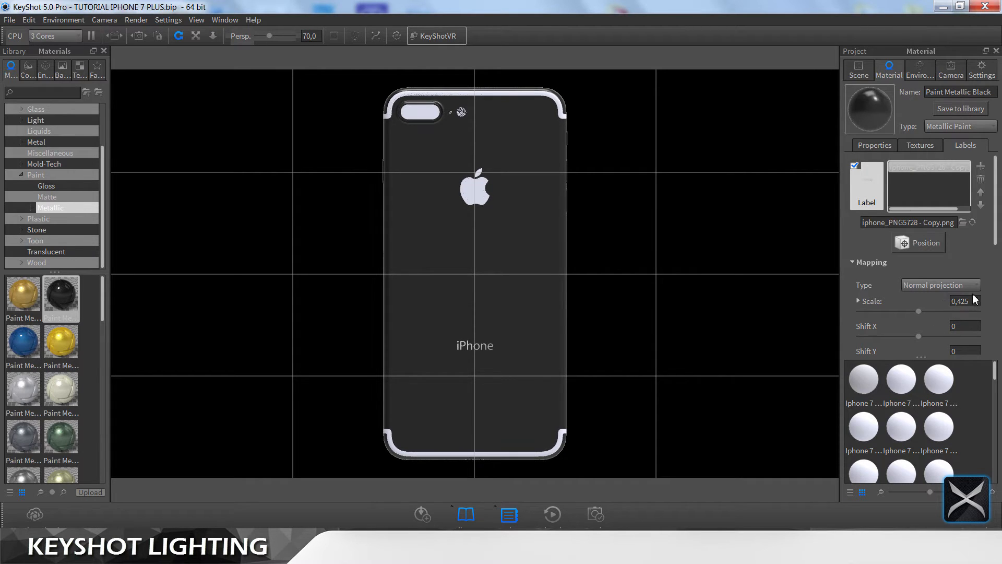
key(BackSpace)
key(BackSpace)
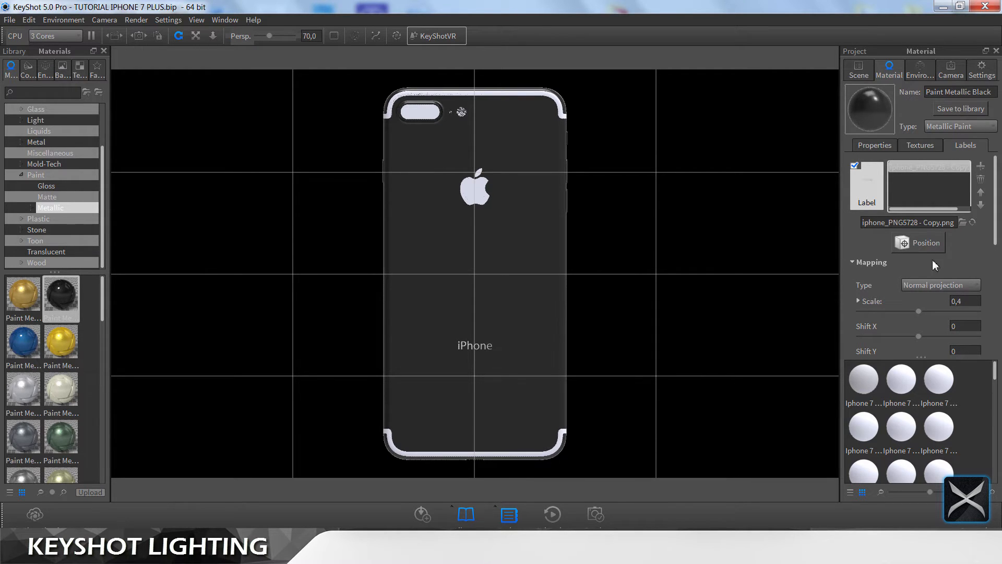
Step: Reposition the iPhone label lower along the vertical centre line, just above the lowest gridline
click(920, 243)
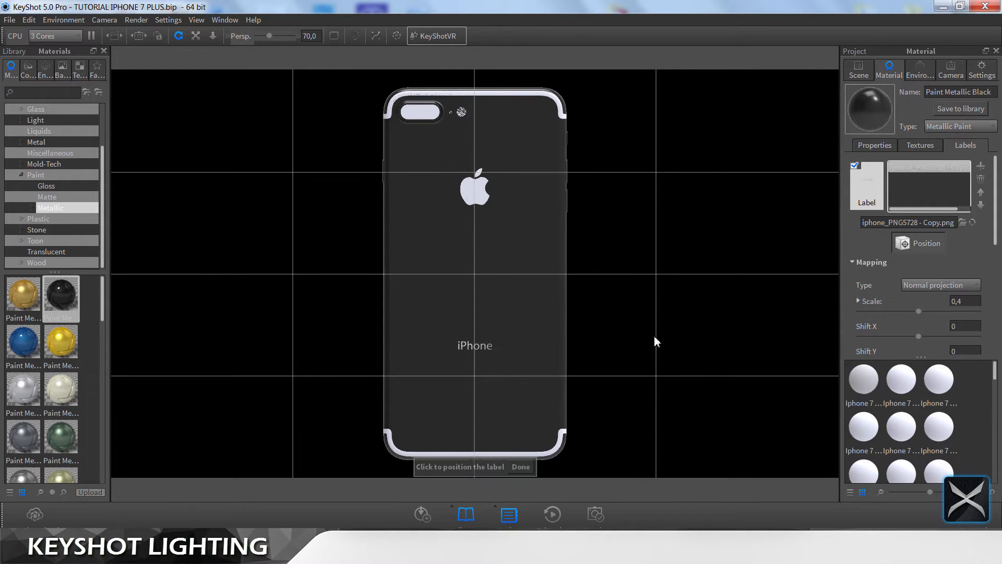
click(474, 354)
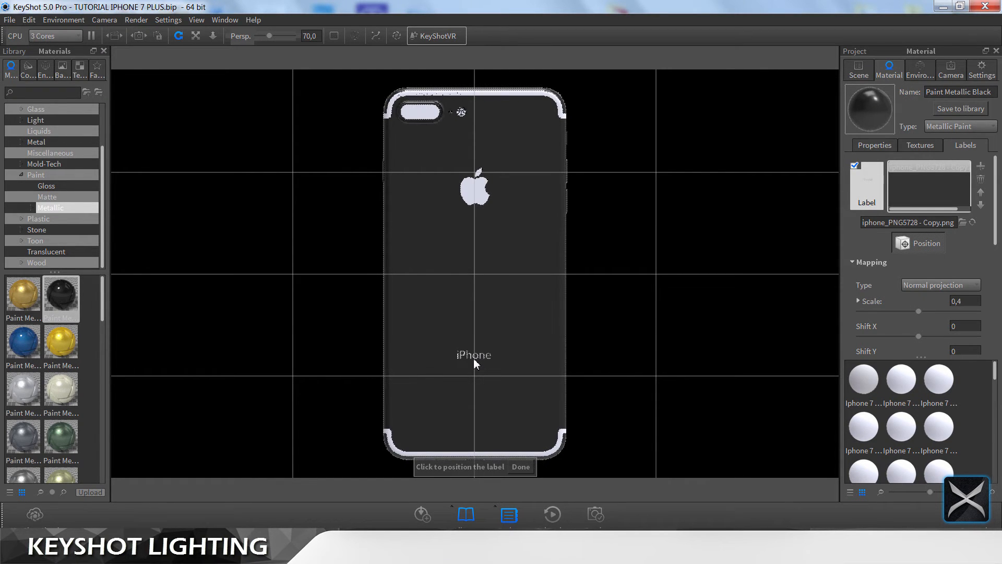
click(474, 358)
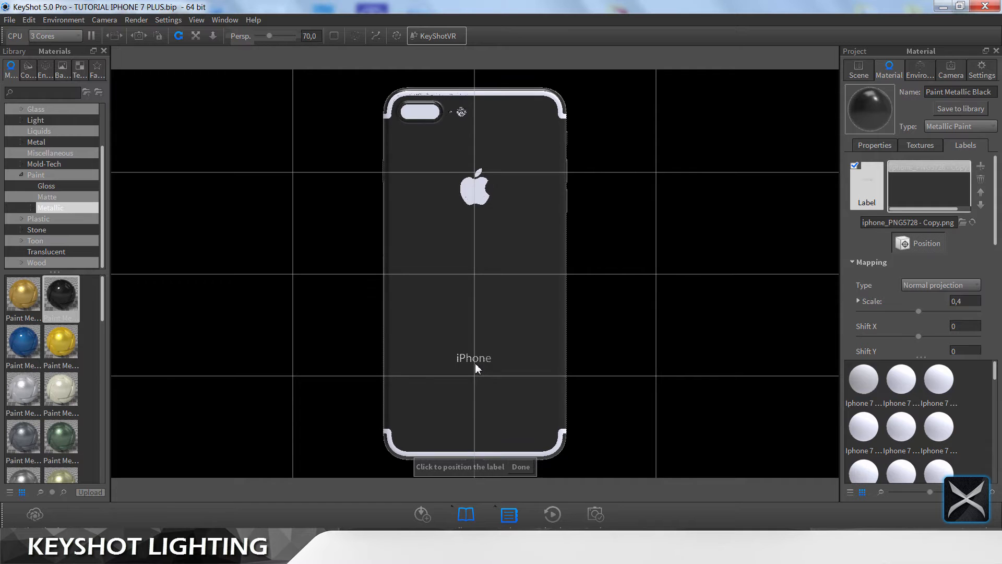
click(474, 364)
click(520, 467)
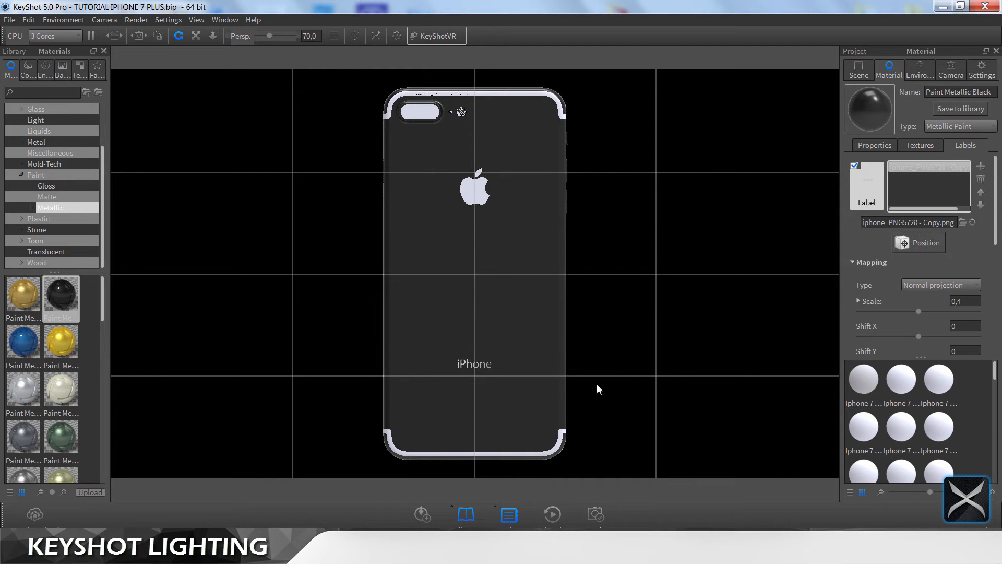
Step: Check the label's placement against the reference video in the browser, and move the iPhone label slightly upward on the centre line
click(219, 438)
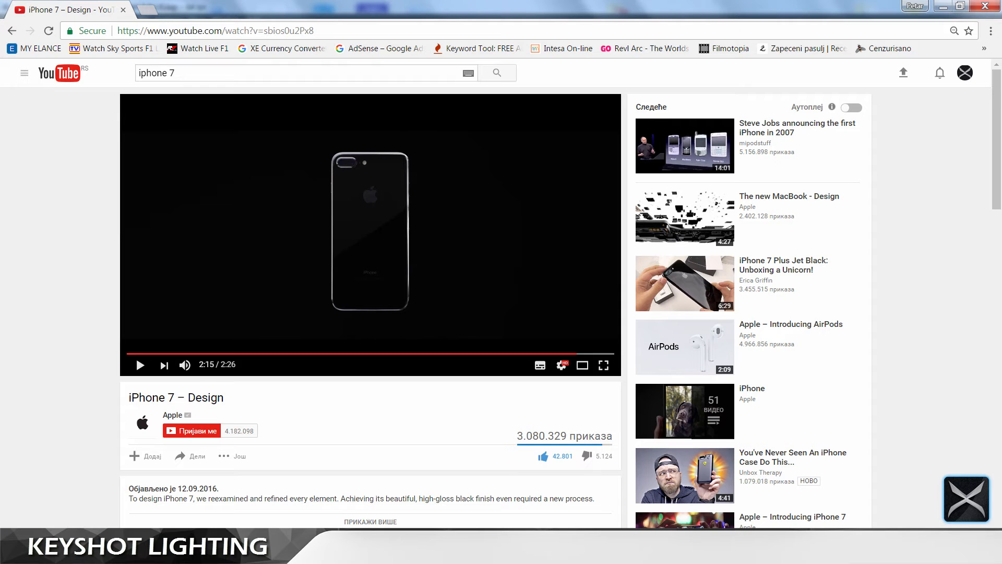
key(alt+Tab)
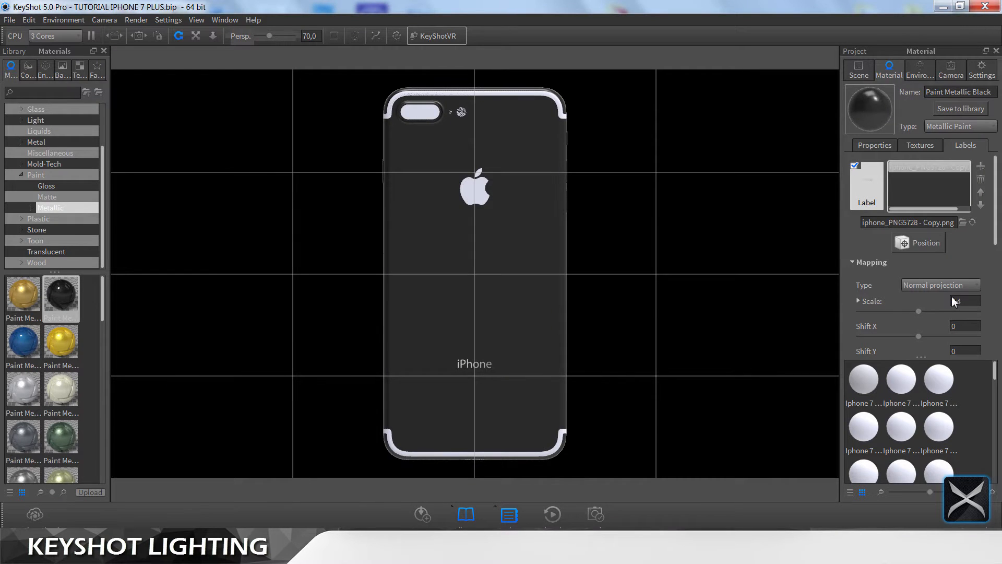
click(924, 243)
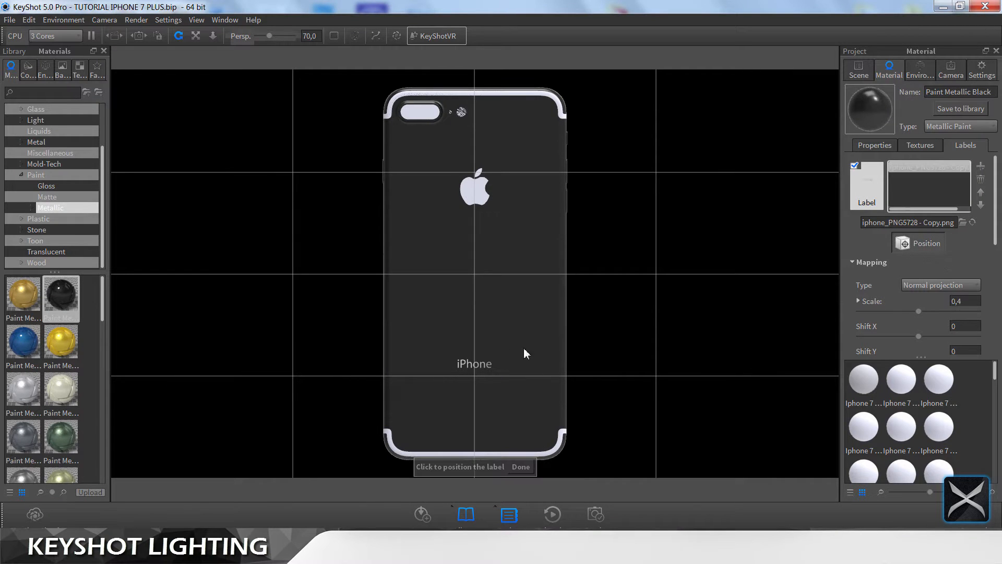
click(474, 354)
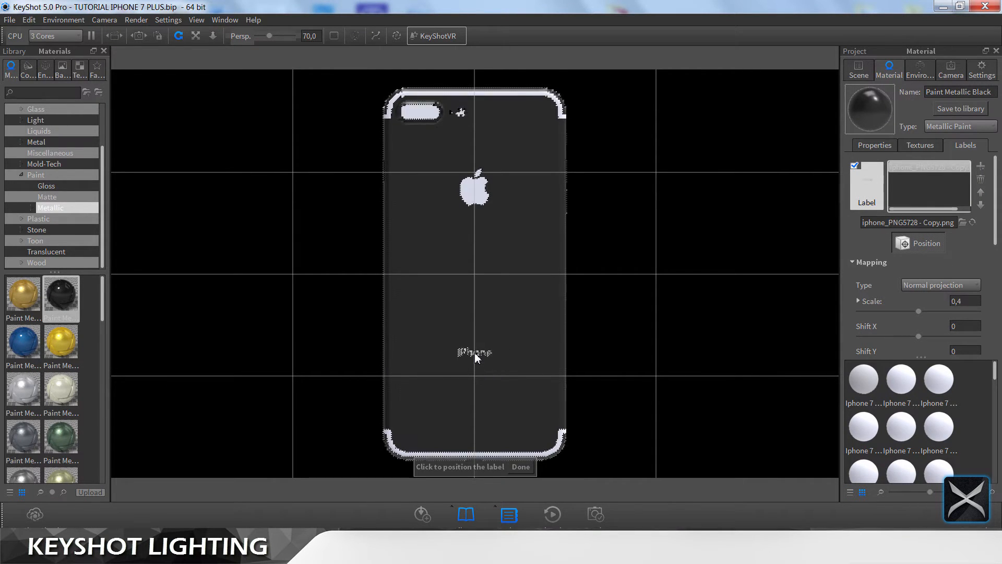
click(521, 466)
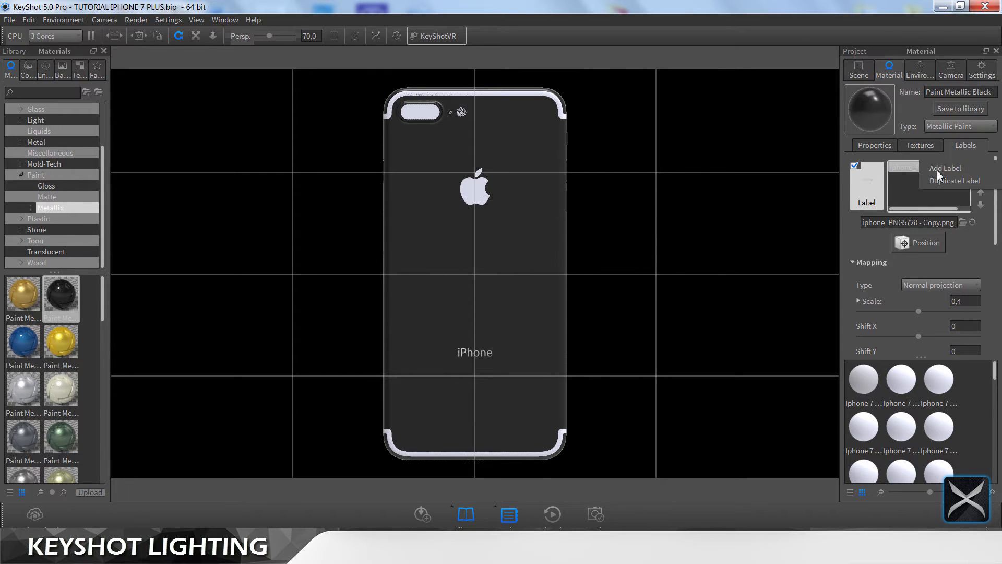
Step: Add iphone_PNG5728.png as a second label, centred below the iPhone text near the lowest gridline
click(981, 166)
double_click(403, 134)
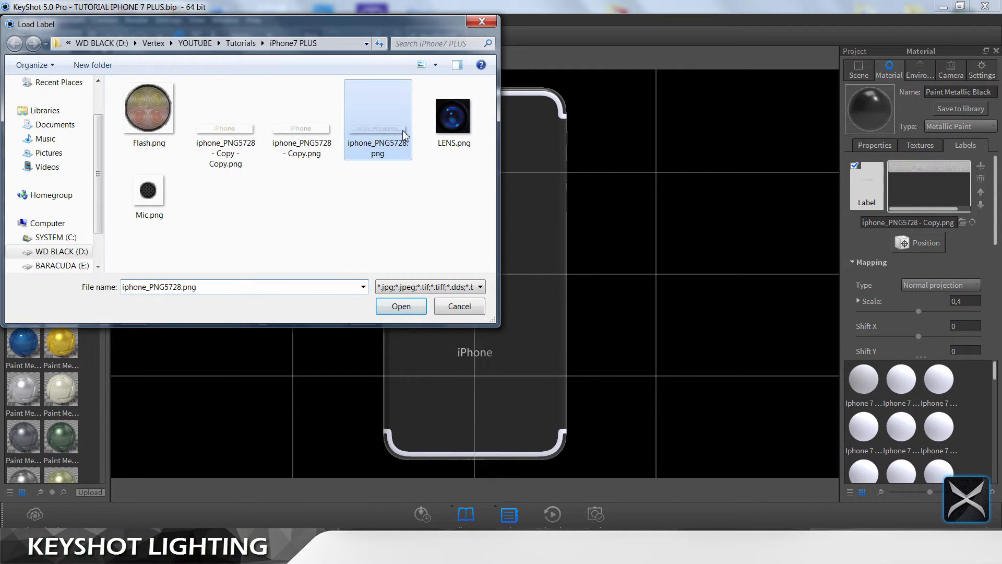
click(925, 243)
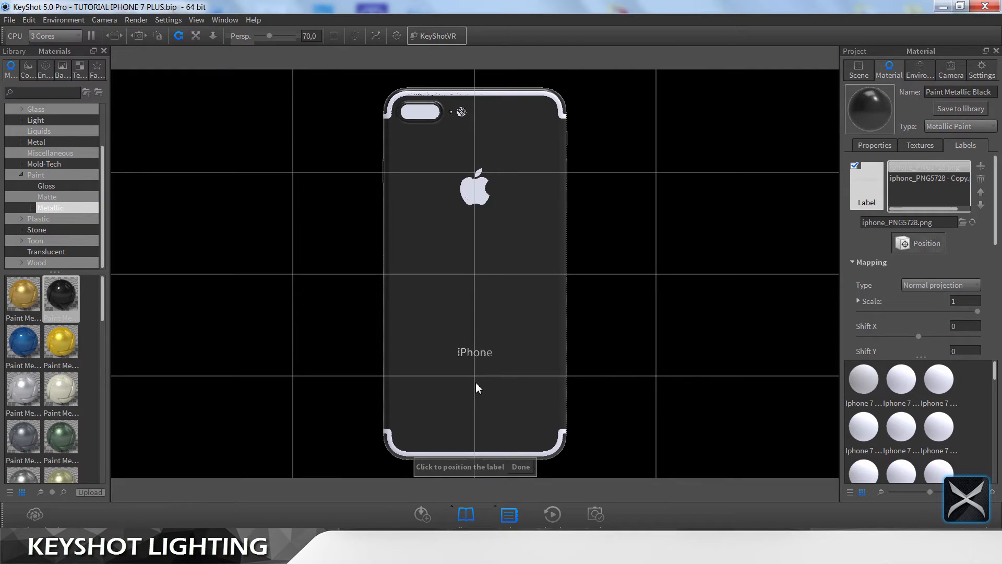
click(474, 386)
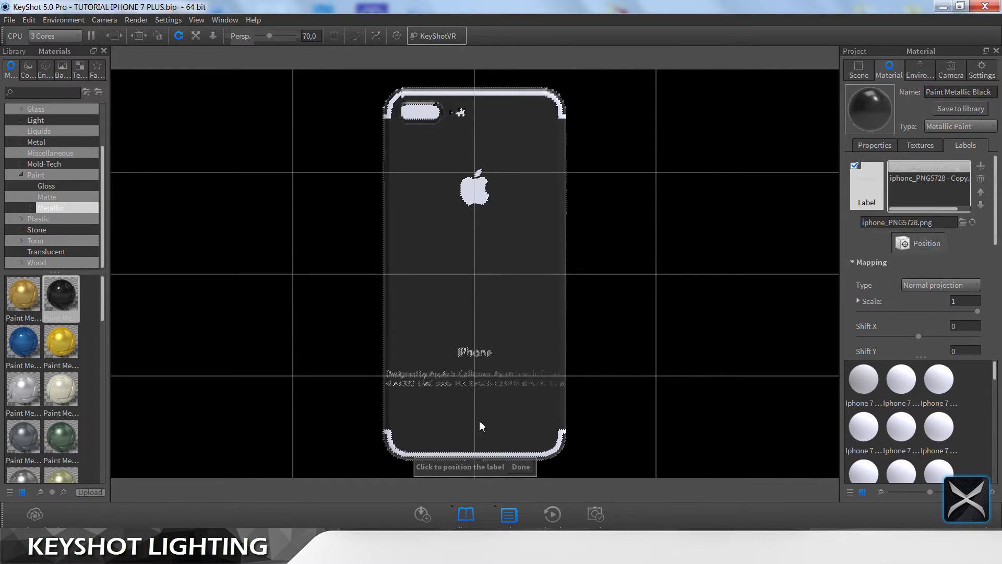
click(519, 467)
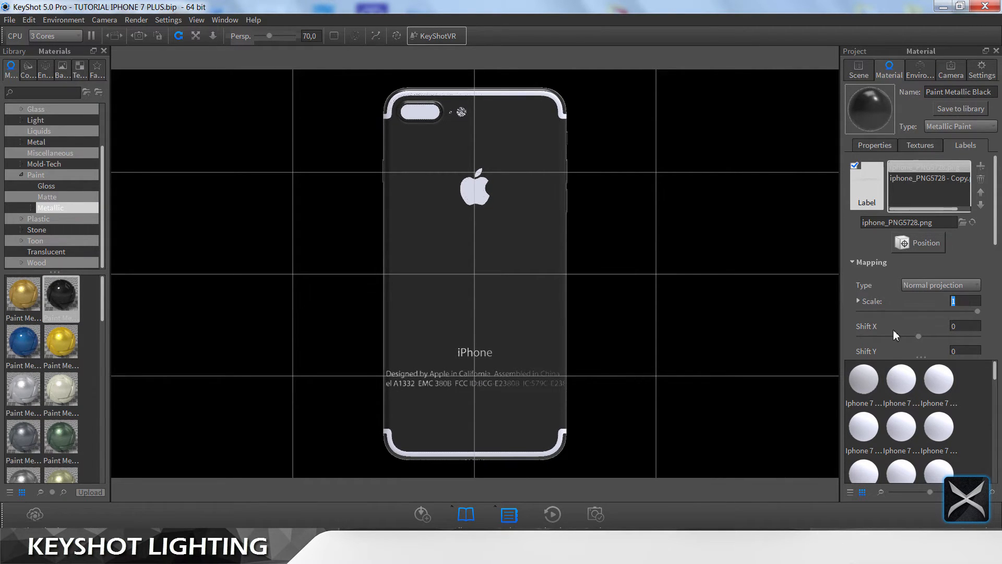
Step: Shrink the small-print label, trying a scale of 0,7 and settling on 0,4
text(0,7)
click(960, 327)
click(973, 301)
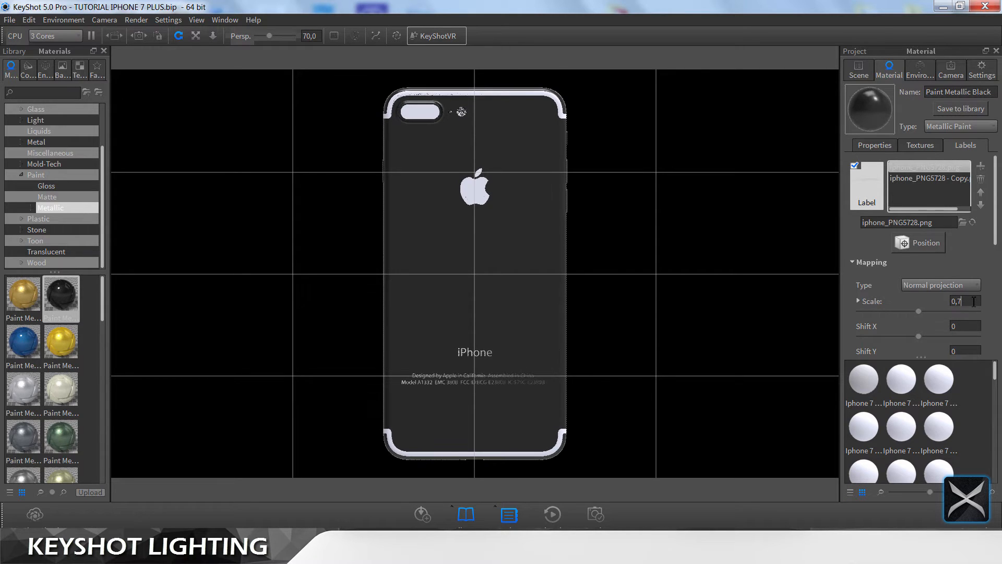
key(BackSpace)
text(4)
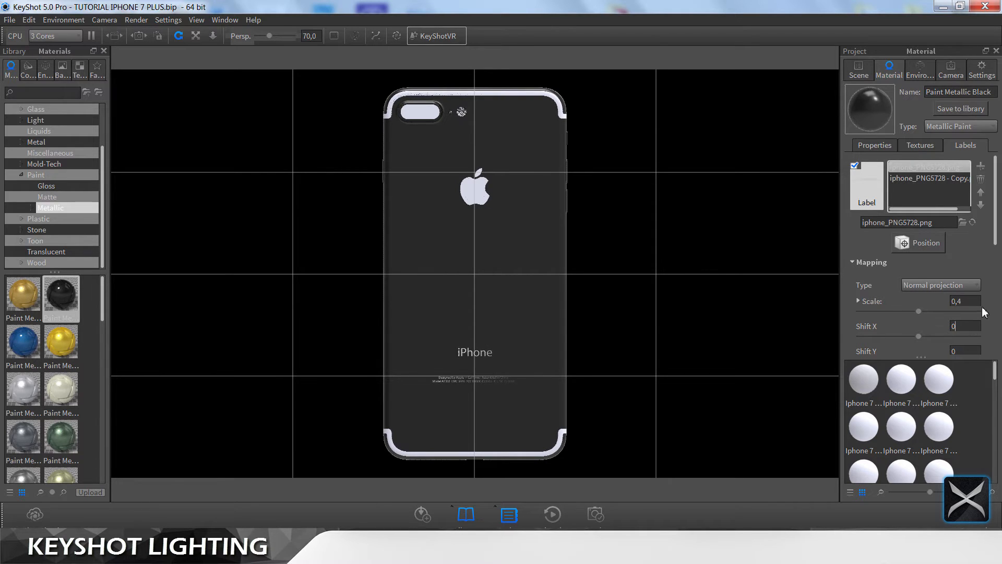
Step: Turn off Two sided for the small-print label and try a specular colour of 5% black
drag(997, 269, 996, 360)
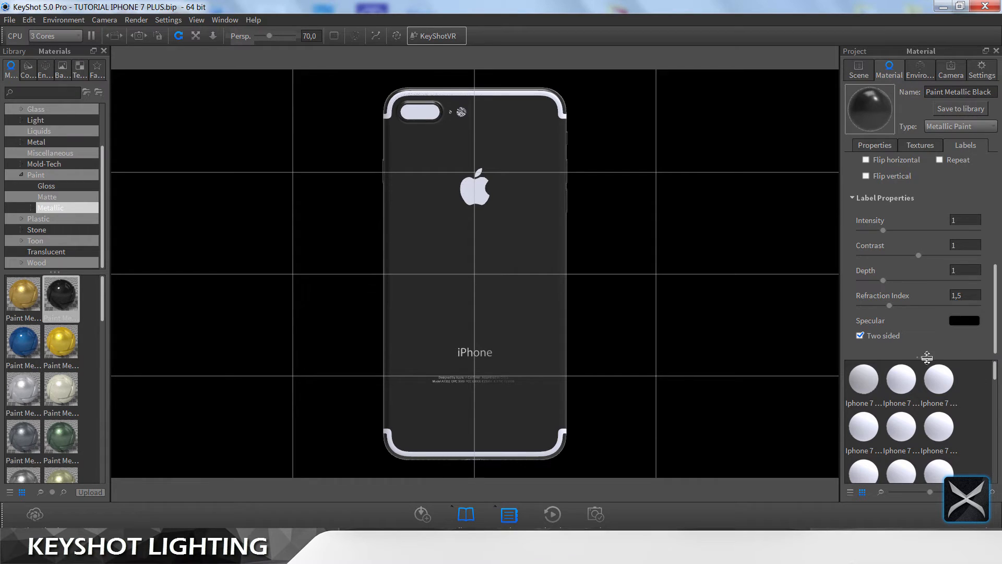
click(889, 337)
click(960, 321)
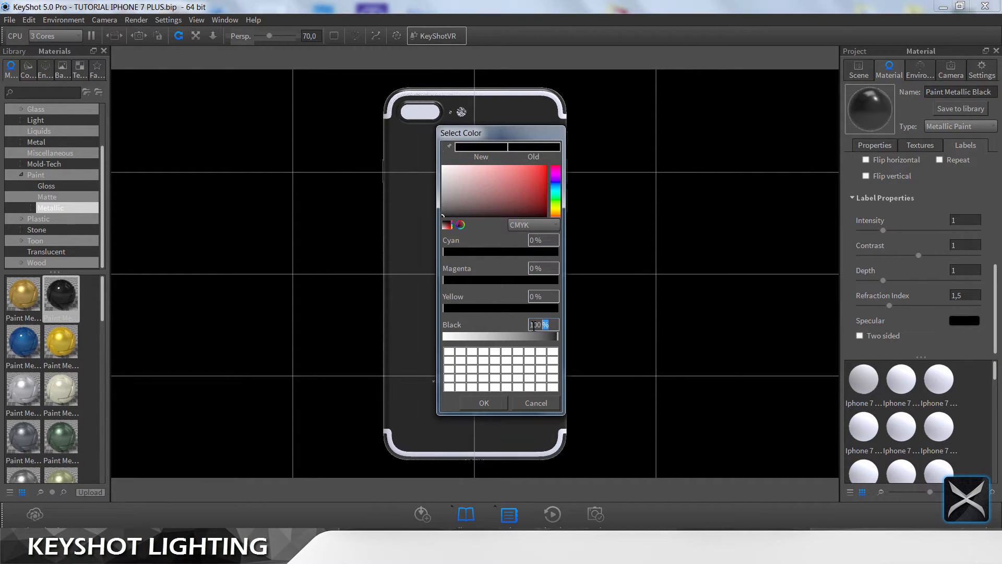
double_click(548, 324)
text(5)
click(551, 295)
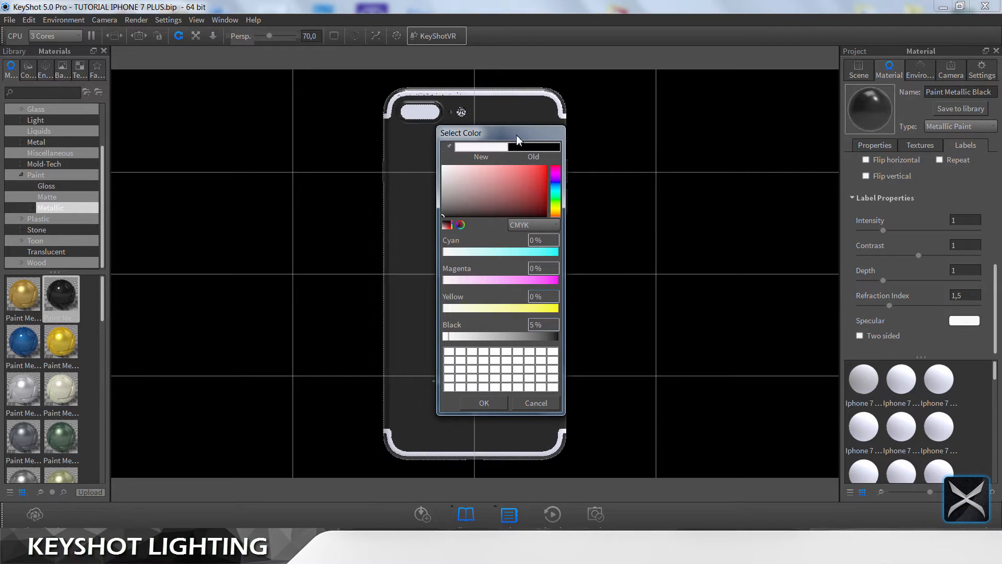
drag(516, 134, 713, 114)
click(678, 383)
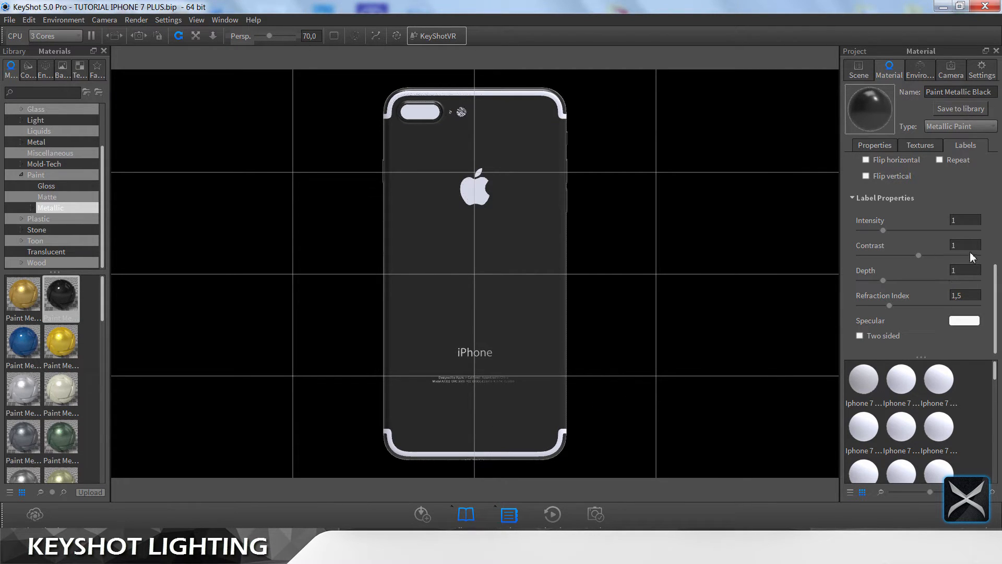
text(00)
key(Return)
drag(997, 312, 998, 206)
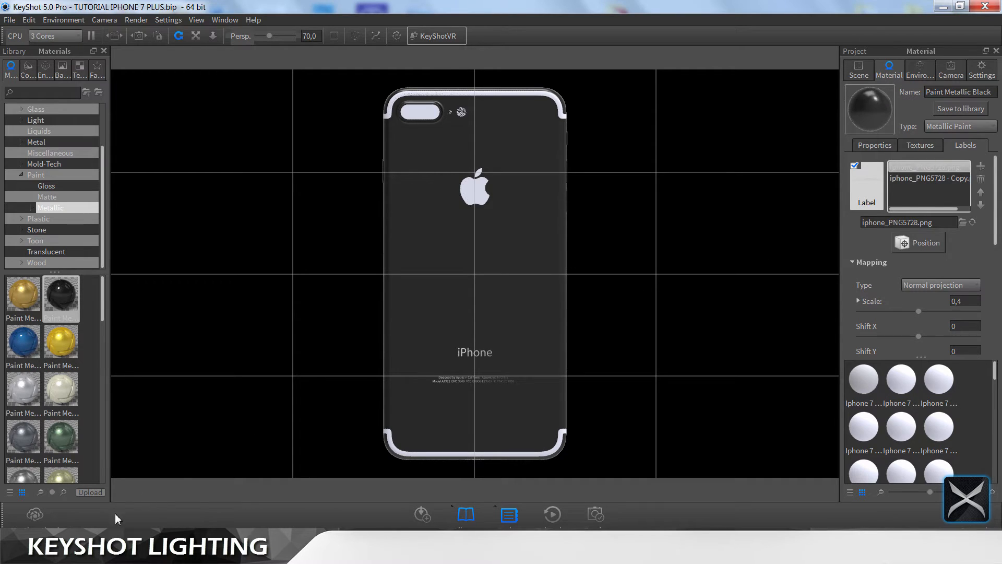
Step: Check the label sizes against the reference video in the browser, and set the scale of both labels to 0,35
click(107, 551)
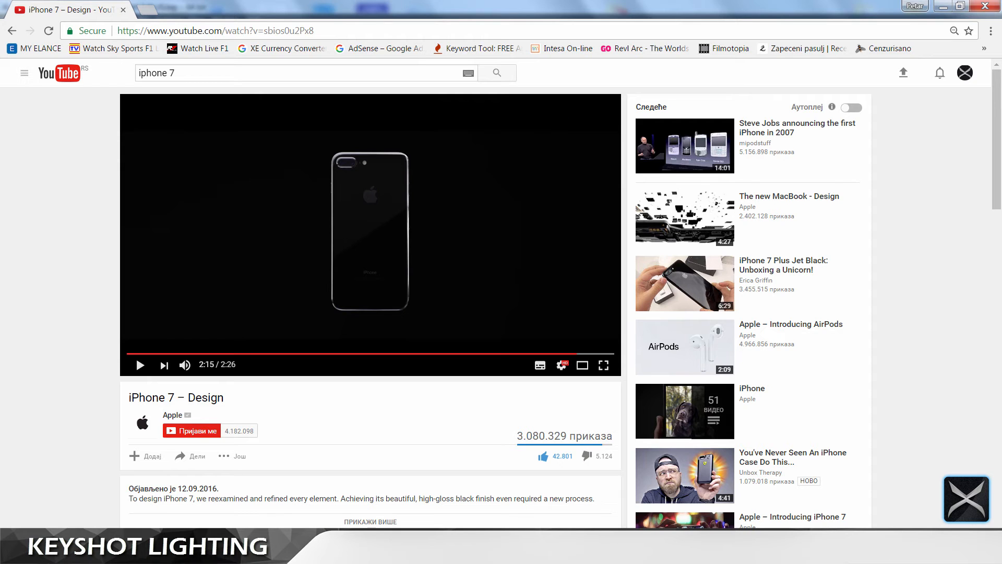
click(107, 551)
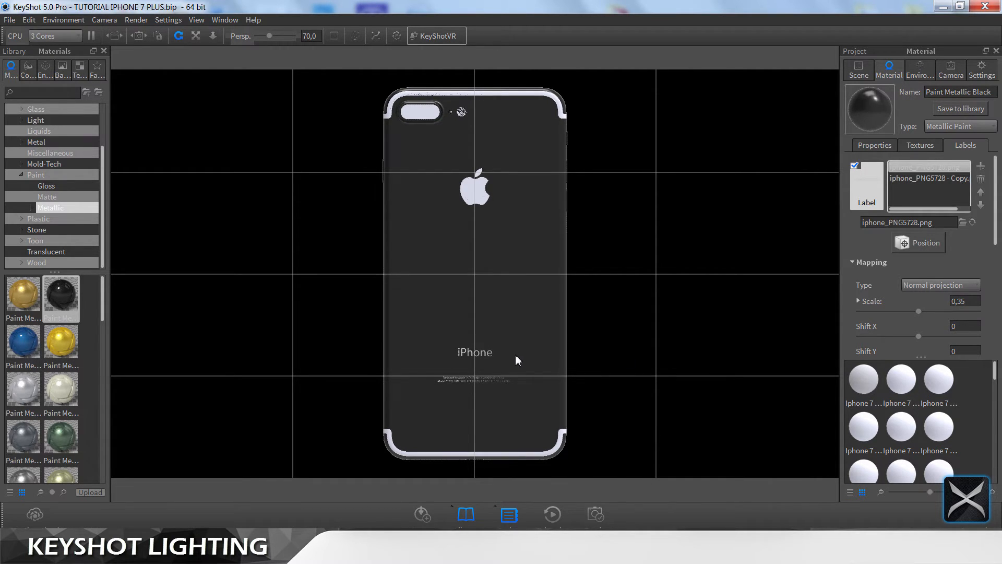
click(941, 179)
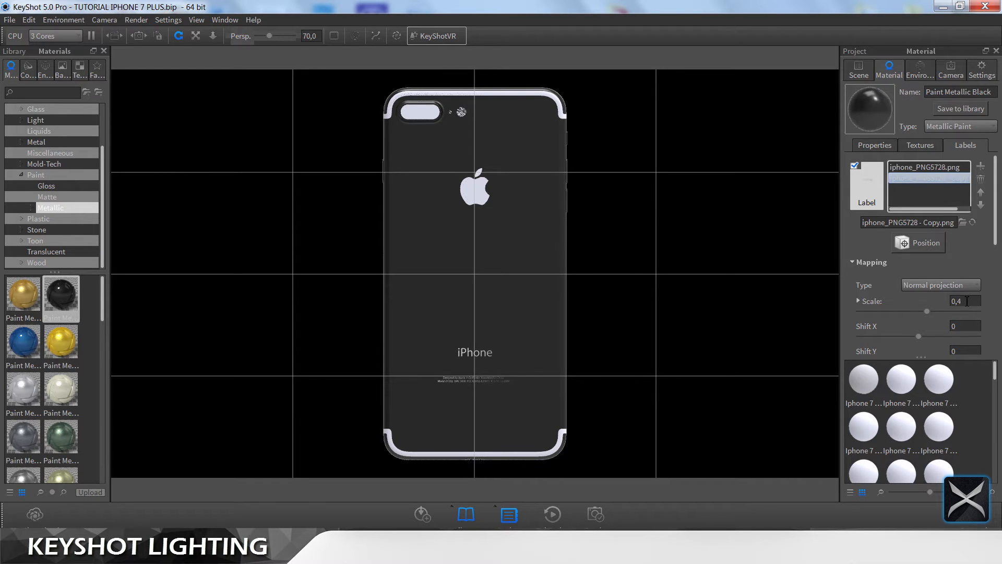
text(35)
Step: Reposition the iPhone label slightly lower on the vertical centre line, closer to the small print
click(917, 244)
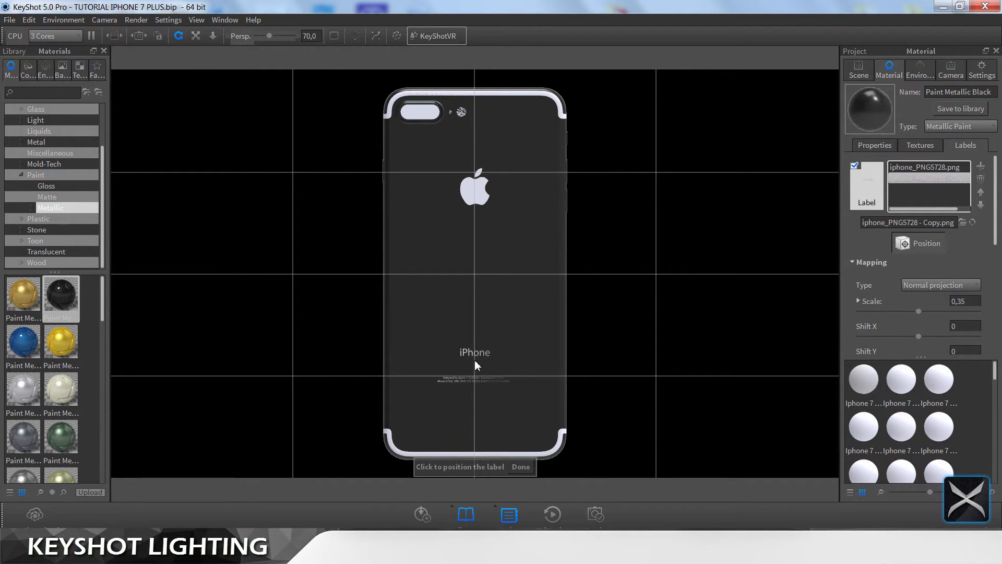
click(474, 359)
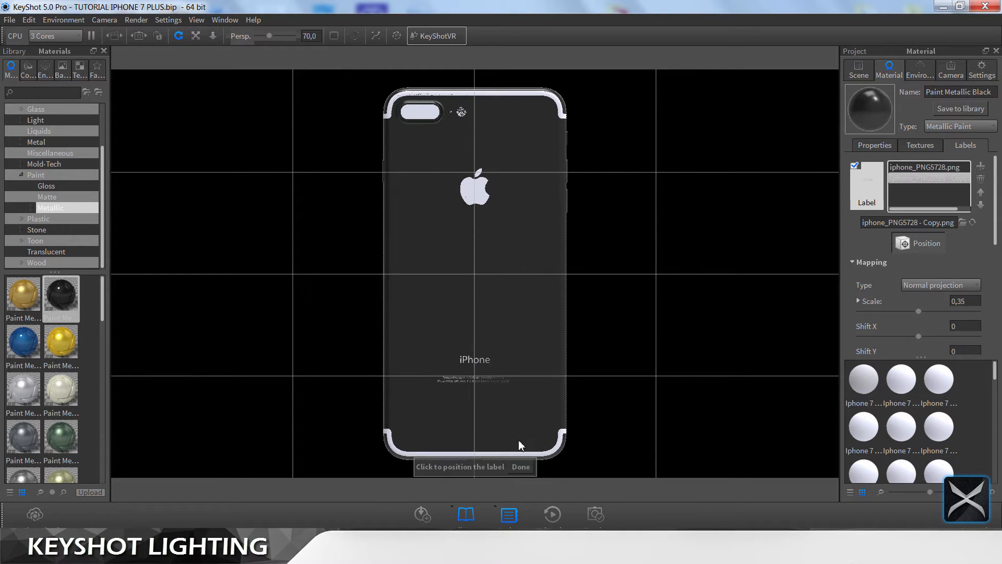
click(521, 464)
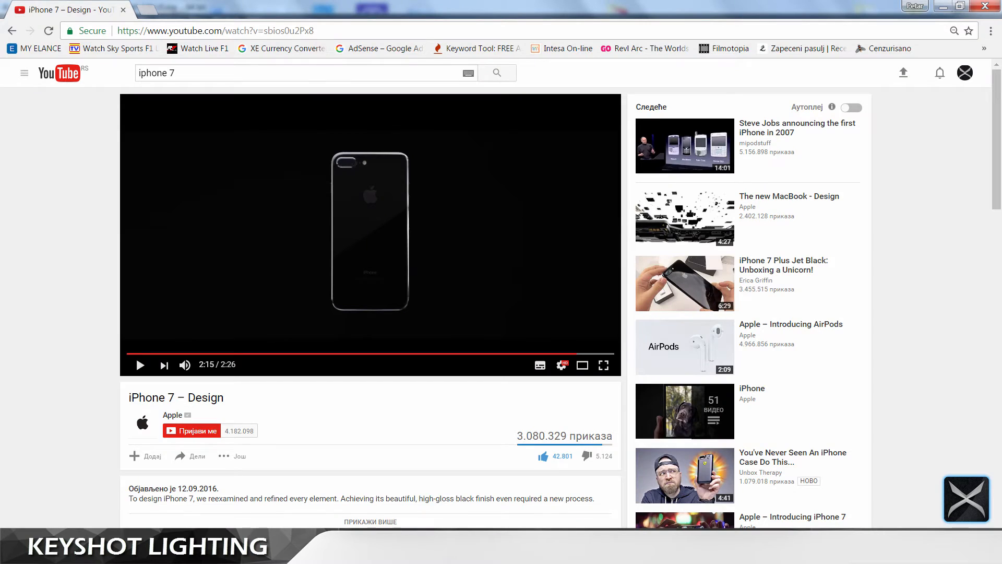
Step: Compare the iPhone text with the full-screen reference video in the browser, and set the iPhone label's scale to 0,4
double_click(286, 226)
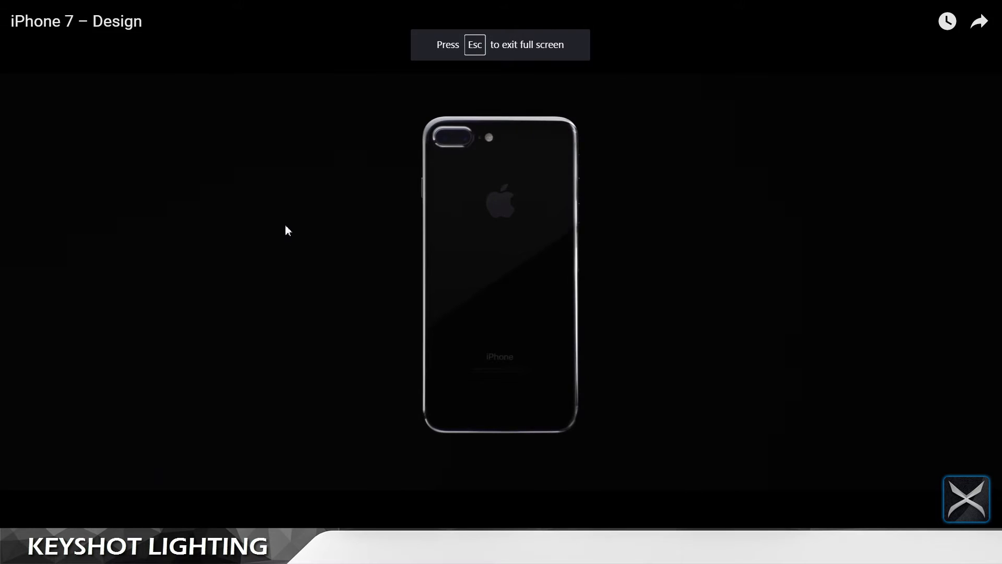
double_click(286, 226)
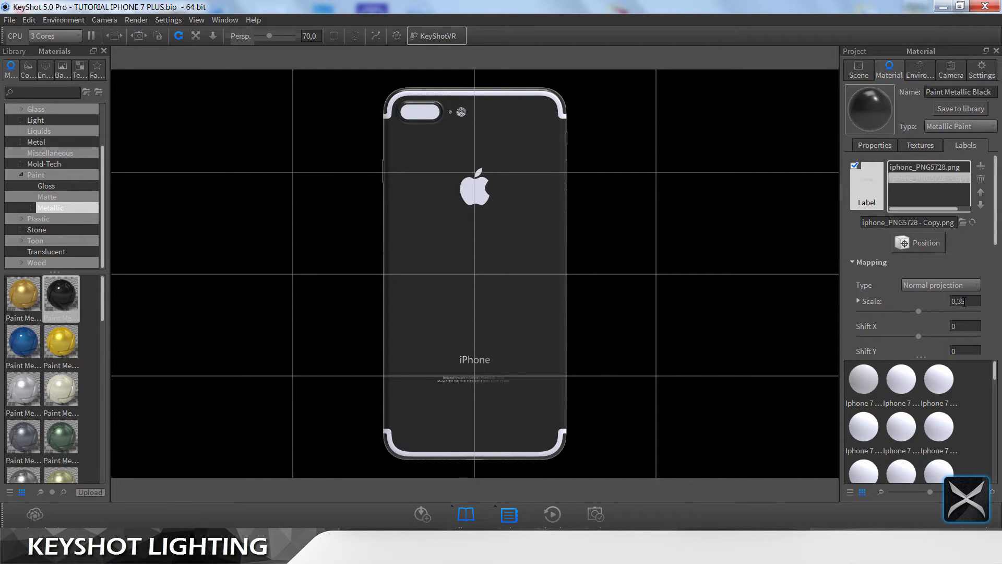
text(4)
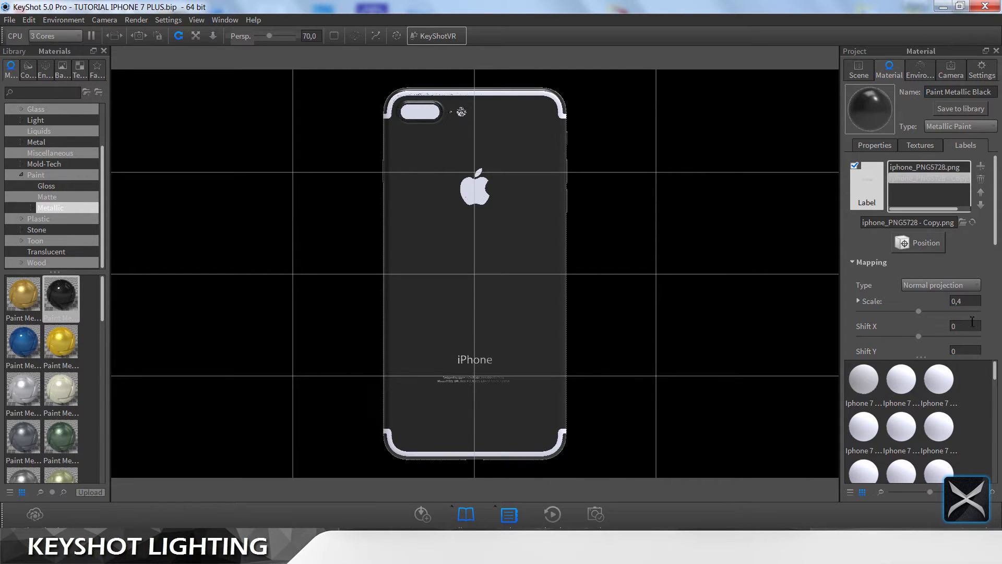
Step: Re-centre the iPhone label on the vertical centre line just above the small print, and save the scene
click(909, 242)
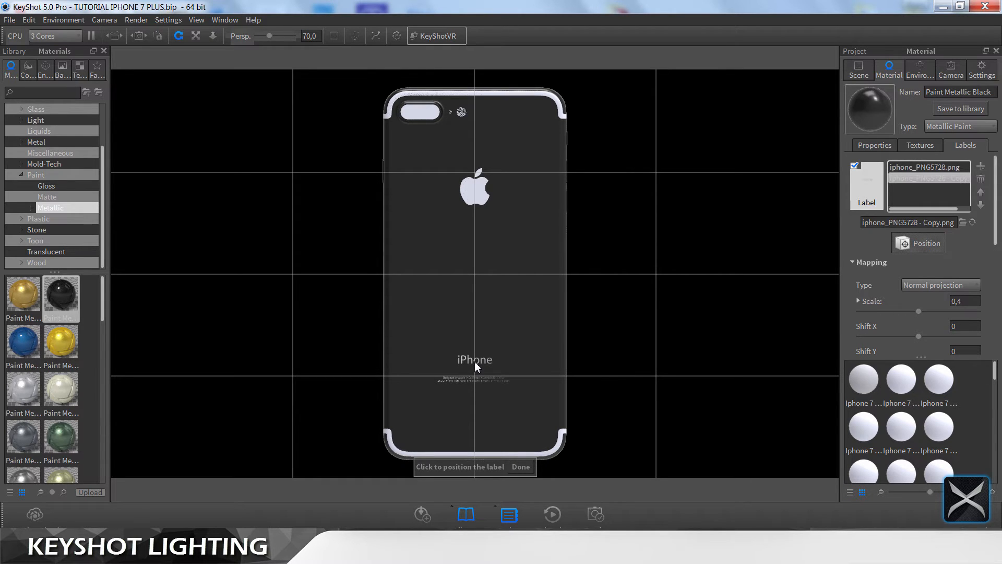
click(474, 360)
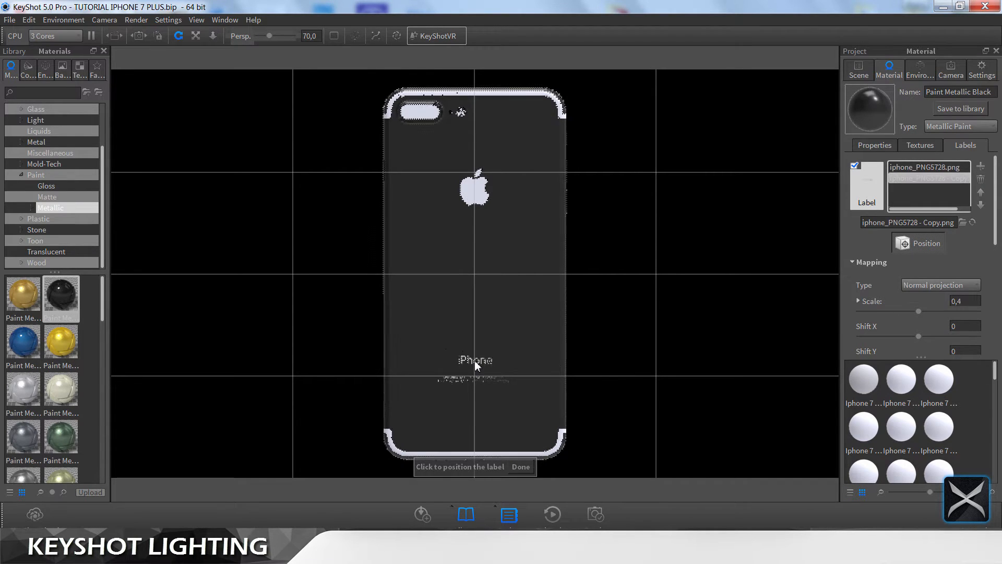
click(521, 466)
key(ctrl+s)
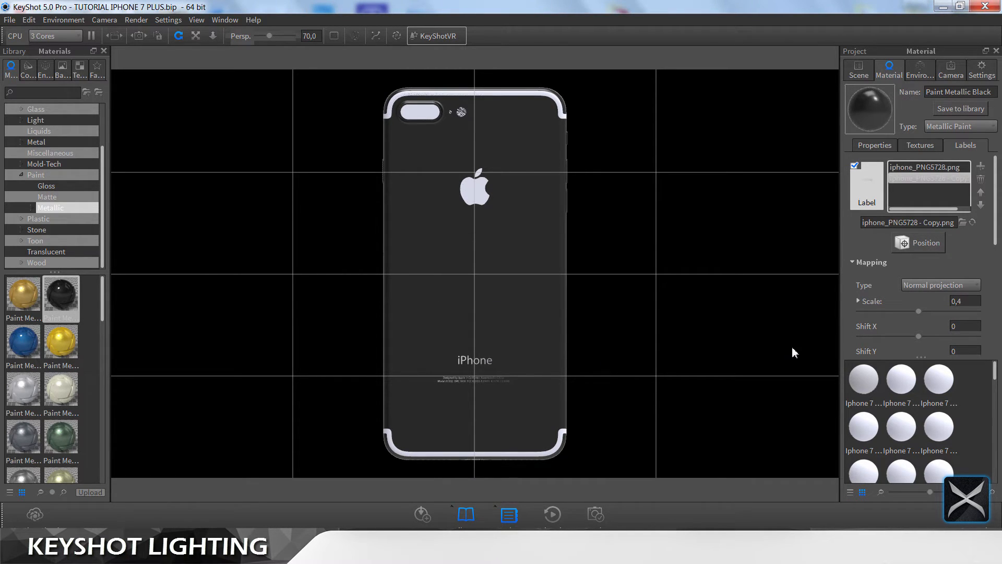
Step: Shift the small-print label downward, trying Shift Y values of -1 and -5 and settling on -4
click(919, 168)
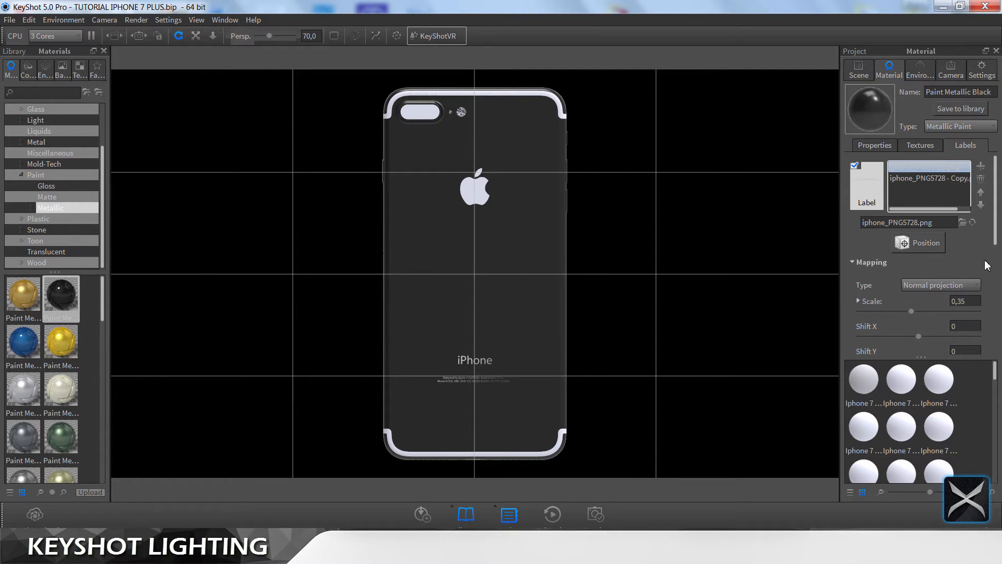
drag(995, 230, 990, 267)
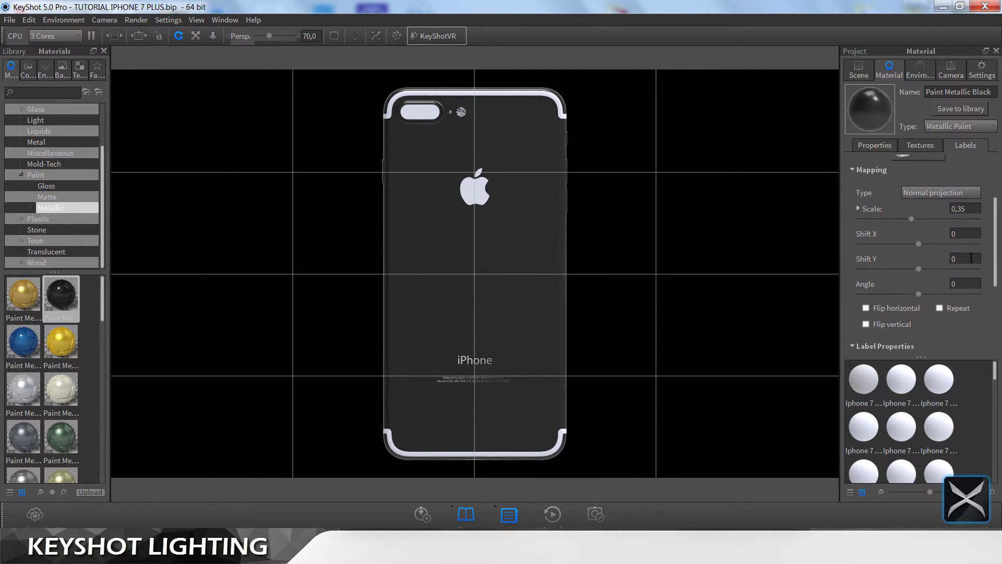
text(-1)
click(961, 233)
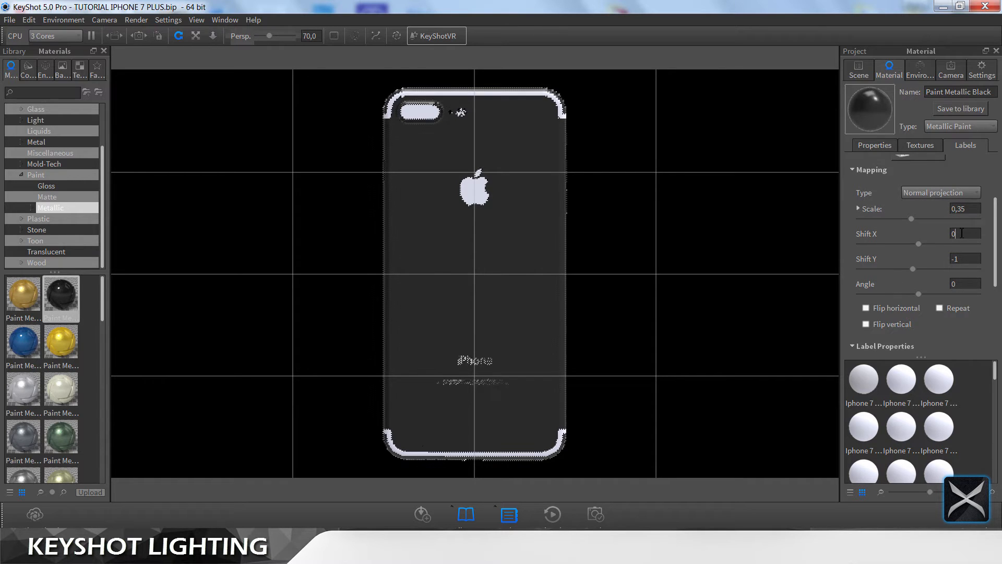
double_click(973, 258)
text(5)
click(973, 236)
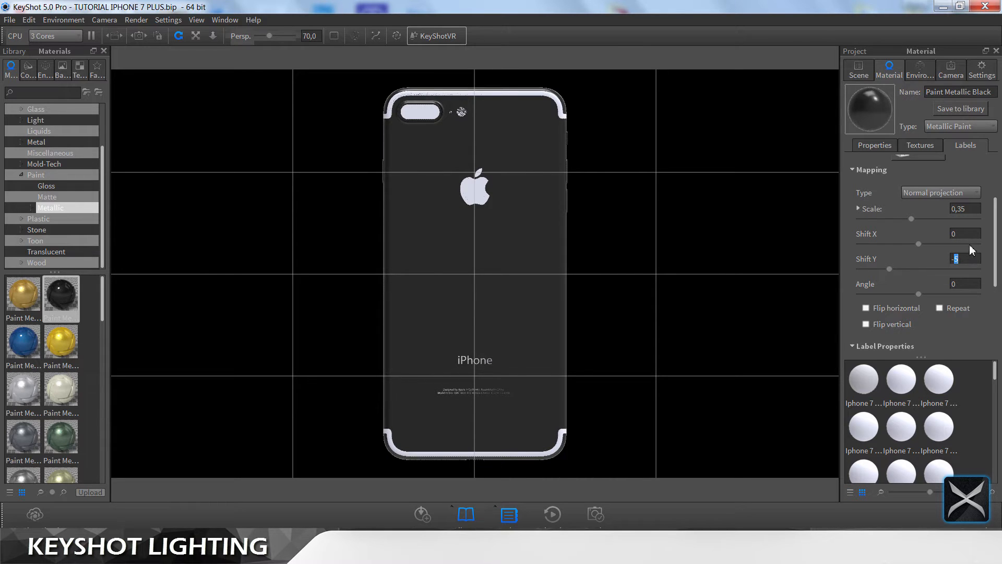
text(4)
Step: Shift the iPhone label downward, trying a Shift Y of -4 and settling on -4,5, and save the scene
scroll(934, 179, up, 3)
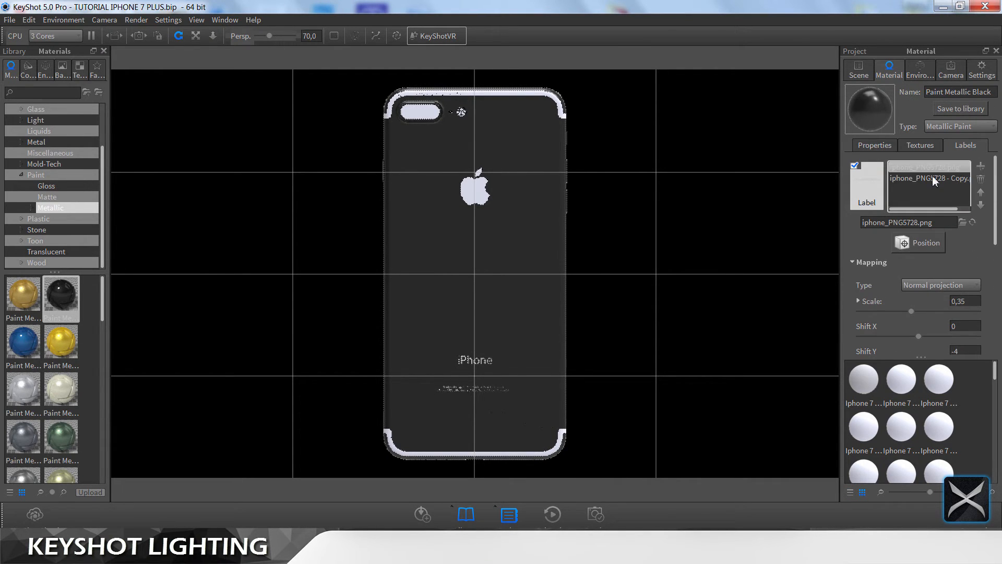
click(934, 179)
scroll(955, 219, down, 3)
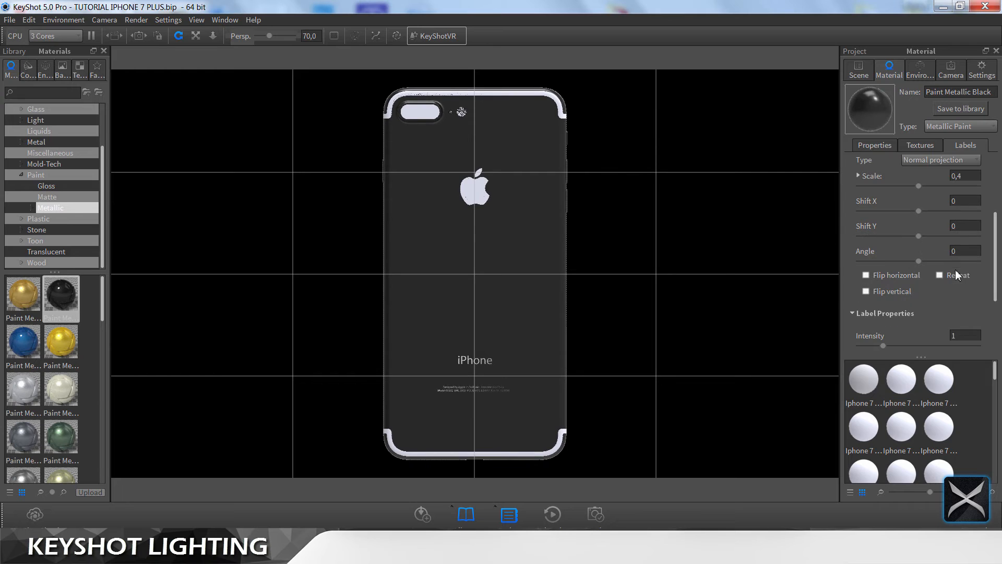
double_click(967, 231)
click(967, 204)
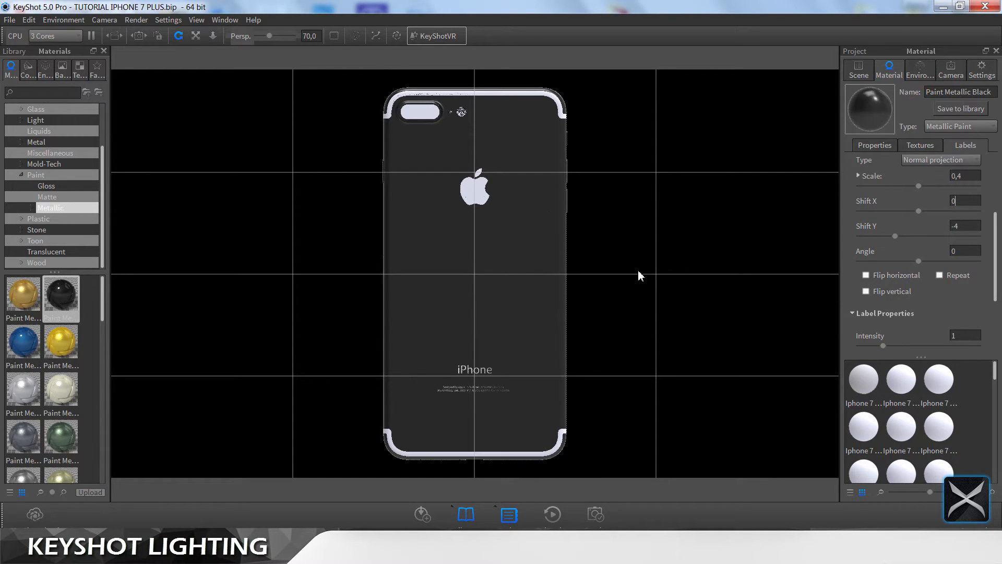
click(970, 225)
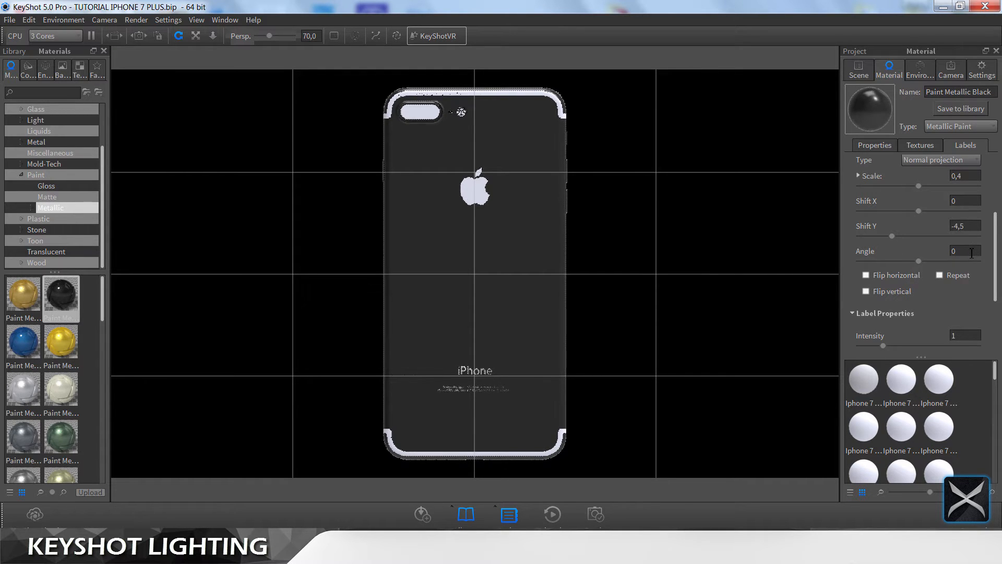
key(ctrl+s)
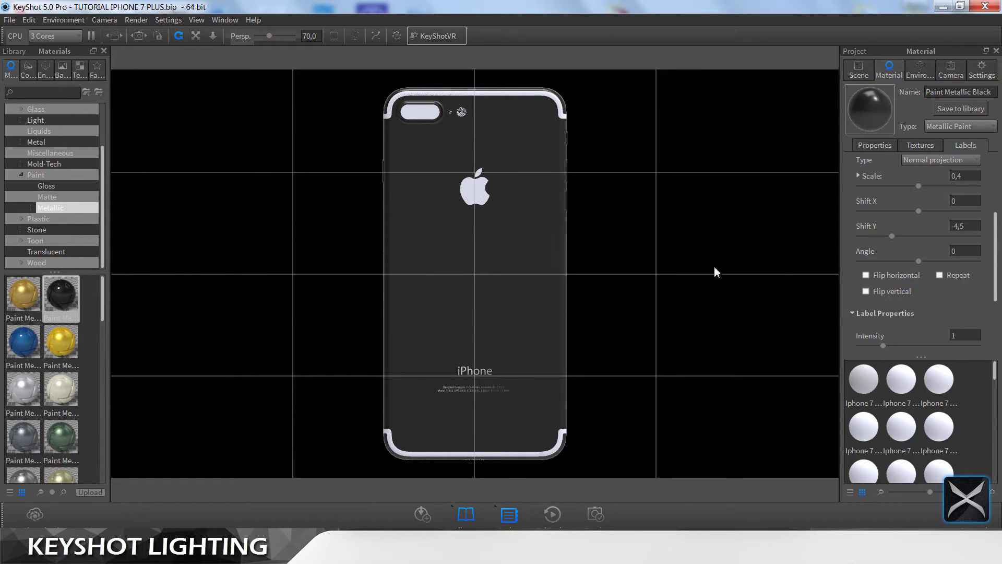
Step: Apply the Paint Metallic Black material to the white antenna band around the phone's upper edge
scroll(600, 261, down, 4)
drag(521, 256, 725, 280)
drag(615, 282, 512, 317)
middle_drag(512, 317, 529, 376)
scroll(587, 309, up, 6)
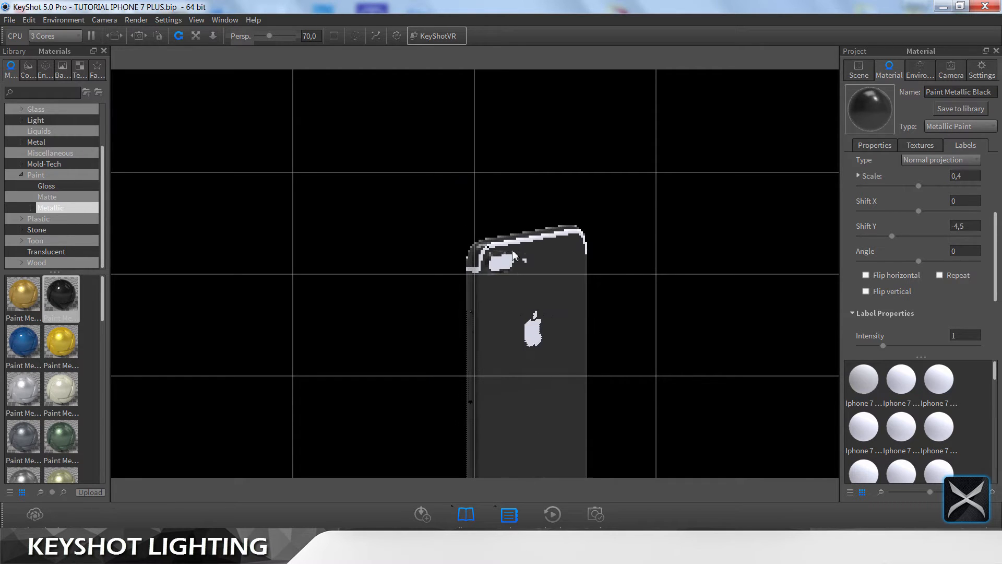
middle_drag(587, 309, 436, 281)
scroll(434, 273, up, 2)
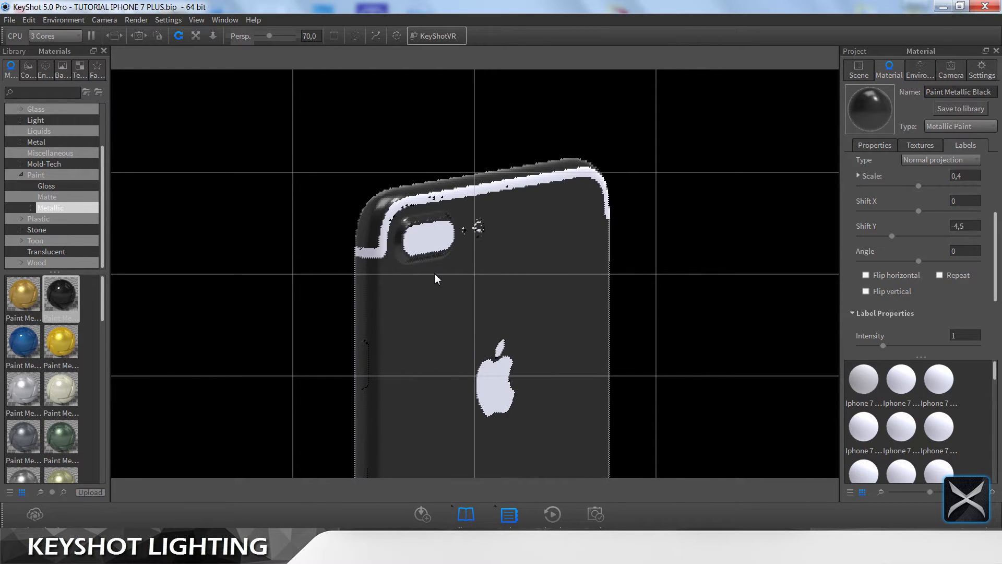
mouse_move(61, 295)
mouse_down()
mouse_move(335, 275)
mouse_move(368, 261)
mouse_up()
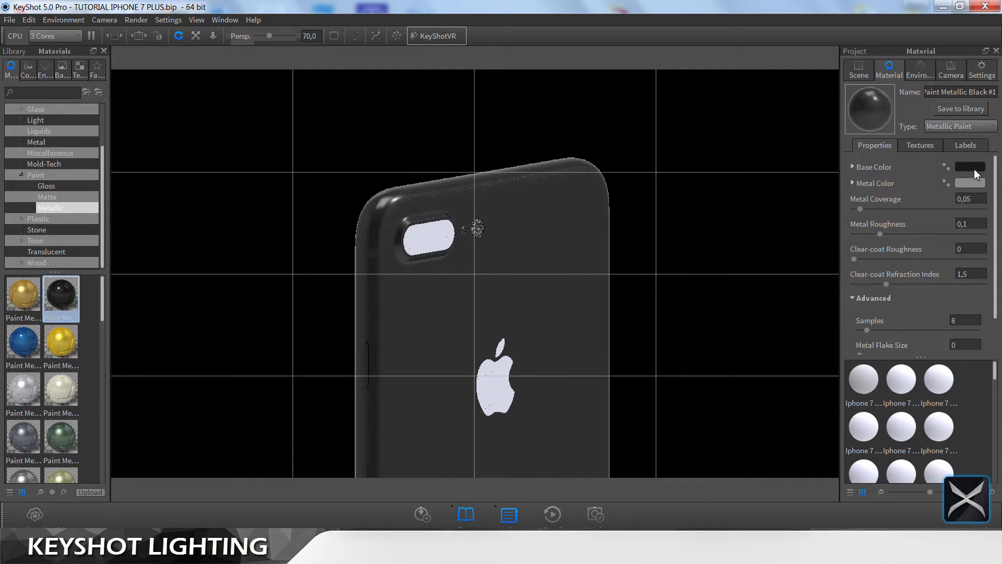
Step: Set both the Base Color and the Metal Color of the antenna band's paint to 100% black
click(970, 167)
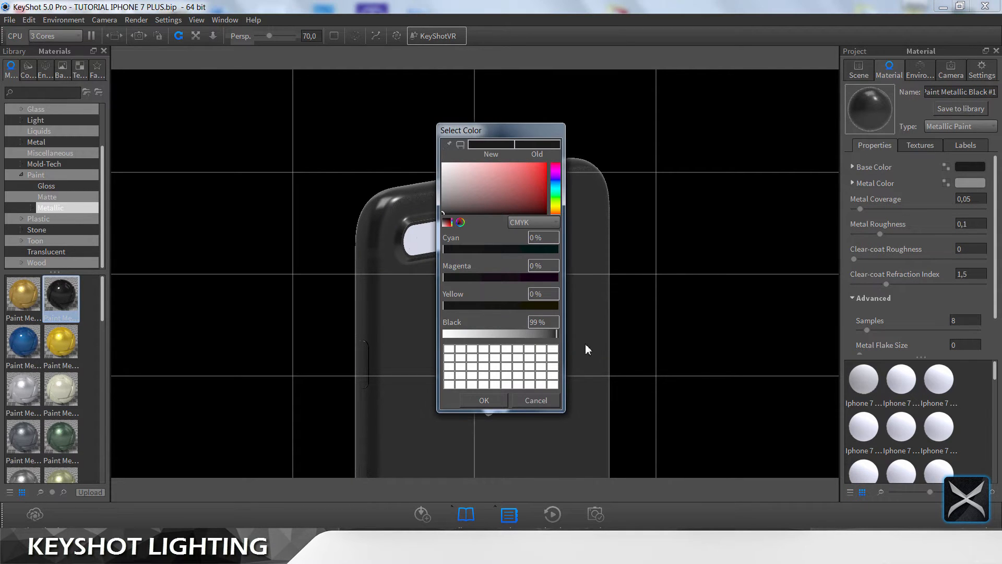
drag(551, 322, 491, 335)
text(100)
click(497, 399)
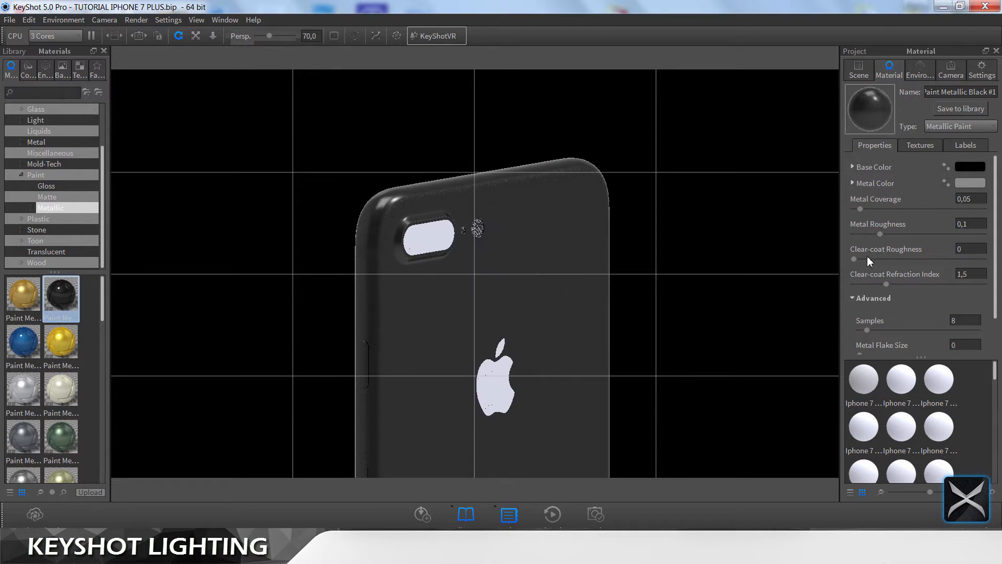
click(969, 183)
drag(501, 336, 581, 339)
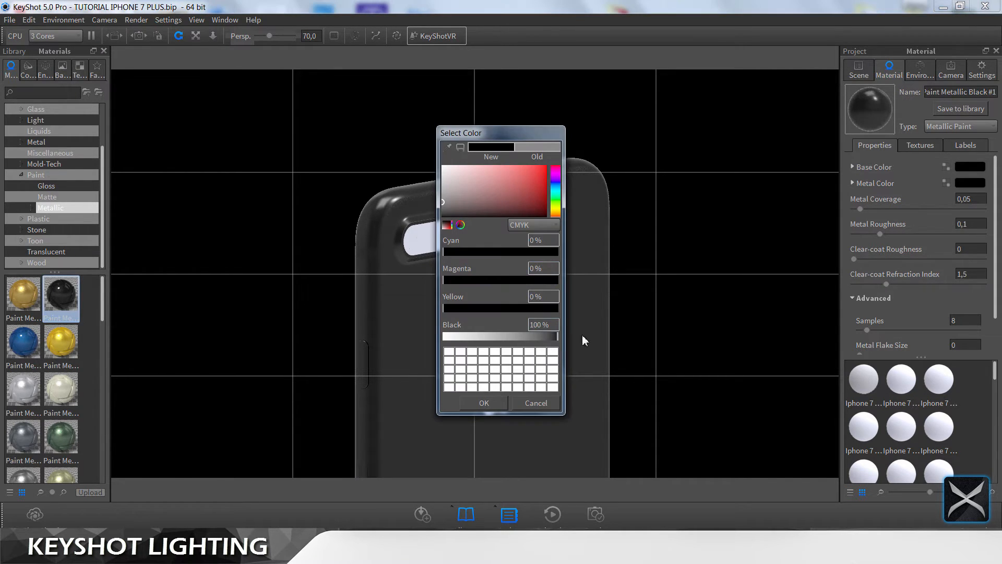
click(484, 403)
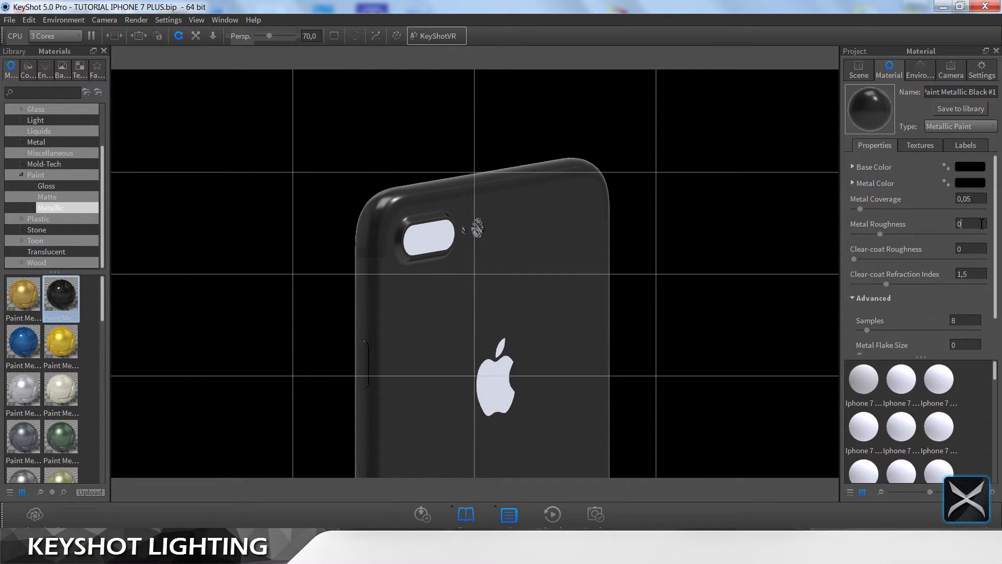
Step: Set the antenna band's Metal Roughness to 0, Clear-coat Roughness to 0,01 and Clear-coat Refraction Index to 1,2
key(BackSpace)
key(BackSpace)
text(,01)
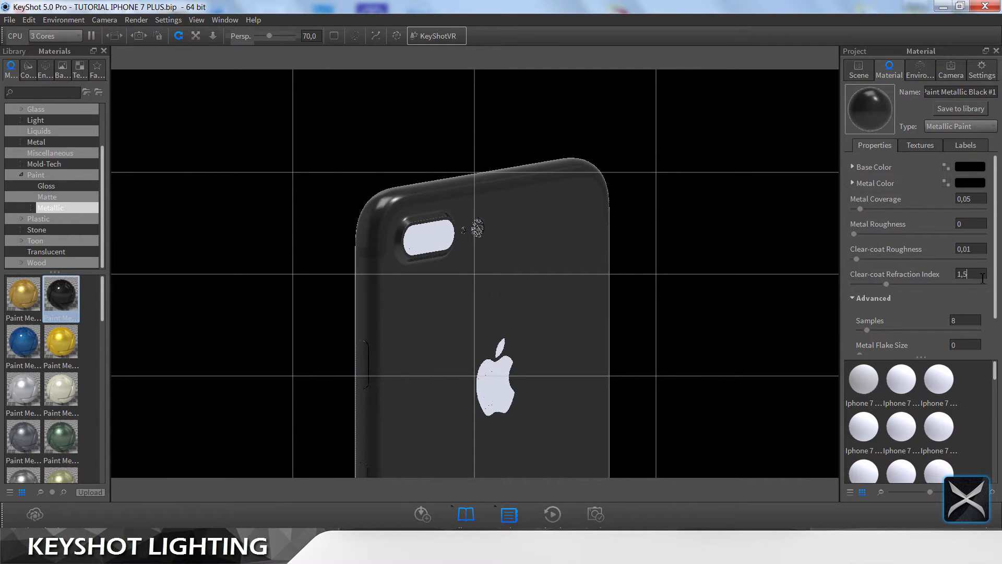
click(979, 250)
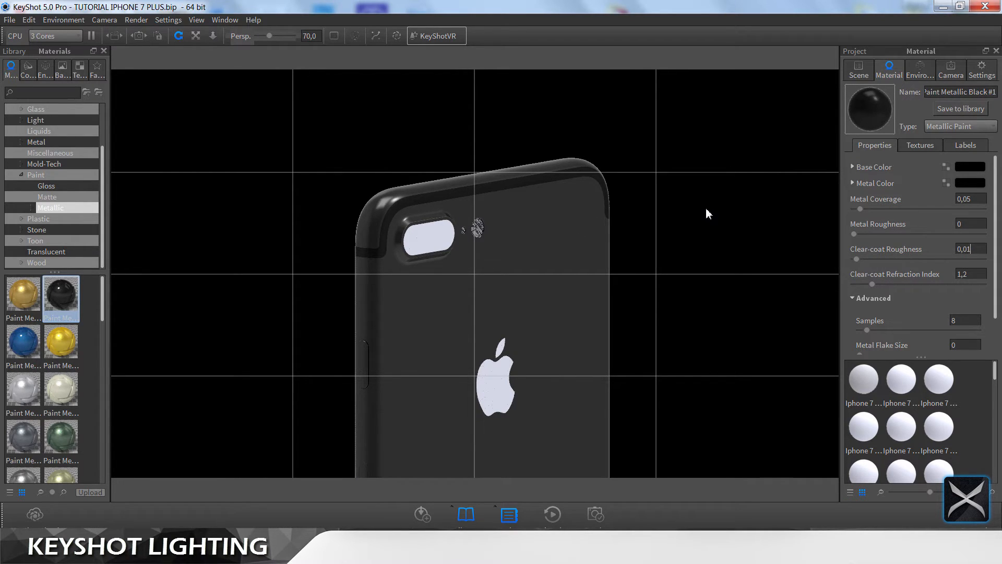
Step: Set the Metal Coverage of the upper antenna band's black metallic paint to 0,1
drag(706, 208, 653, 296)
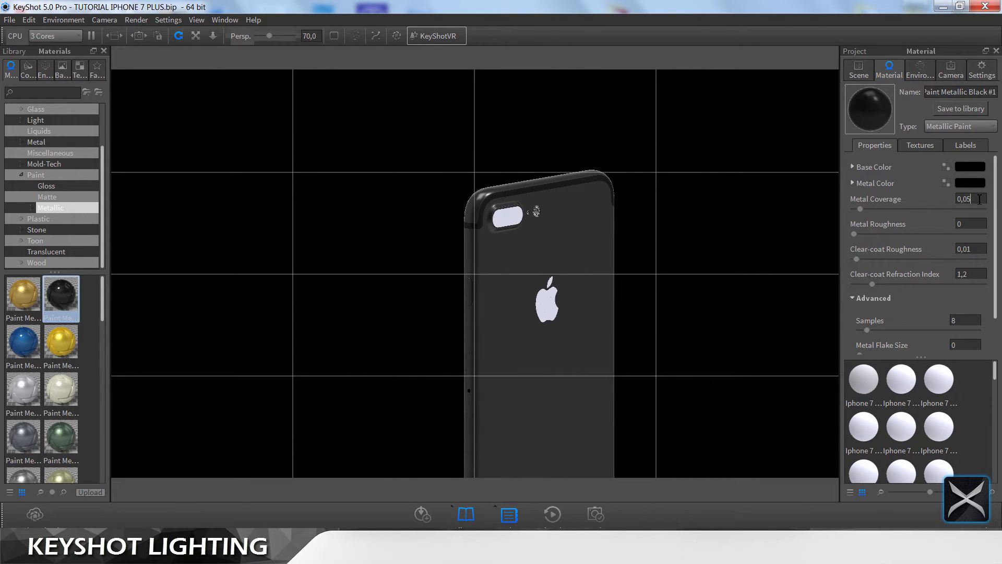
text(1)
click(973, 221)
drag(722, 227, 531, 305)
right_click(539, 302)
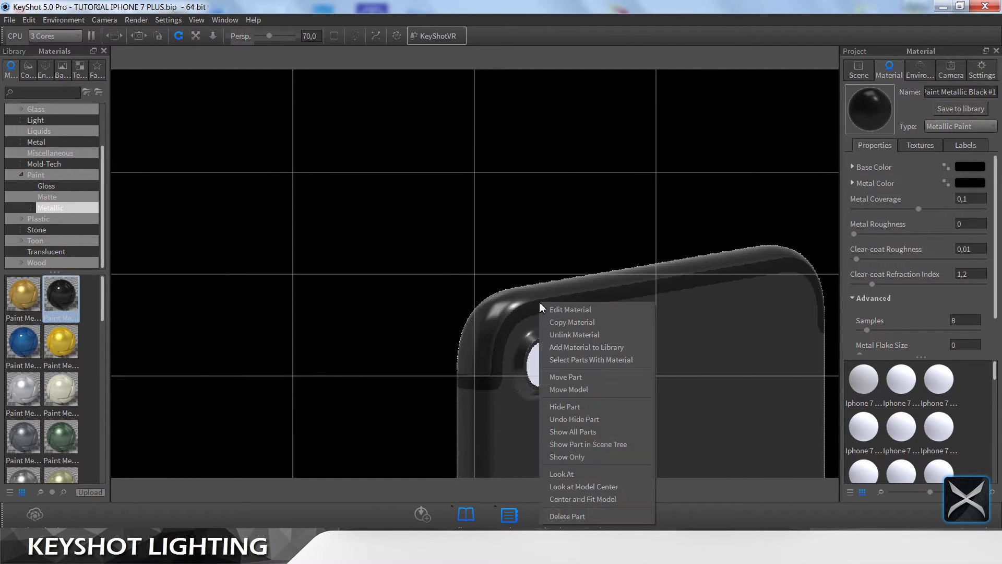
click(571, 358)
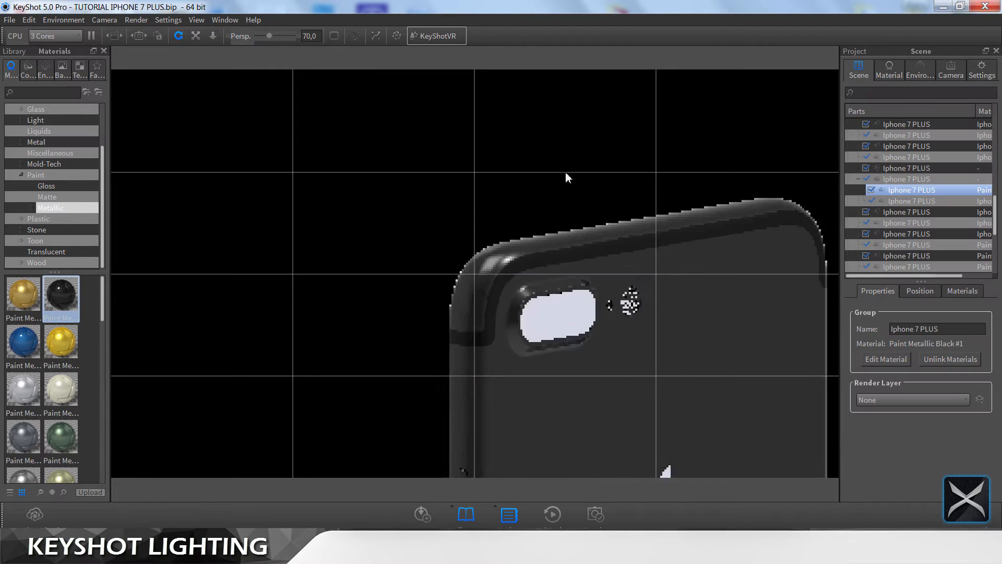
drag(565, 174, 583, 349)
middle_drag(581, 345, 570, 230)
scroll(570, 232, down, 5)
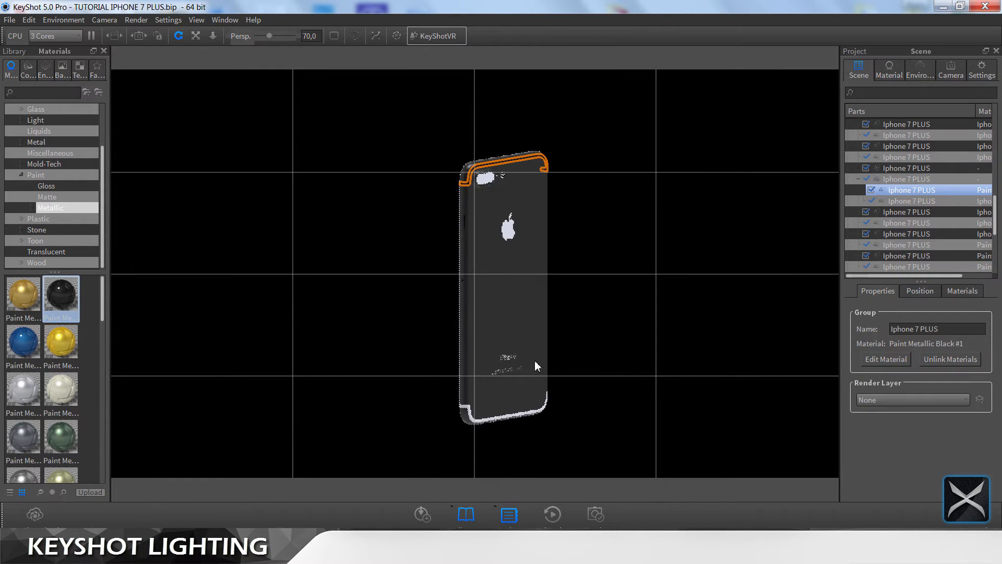
click(469, 412)
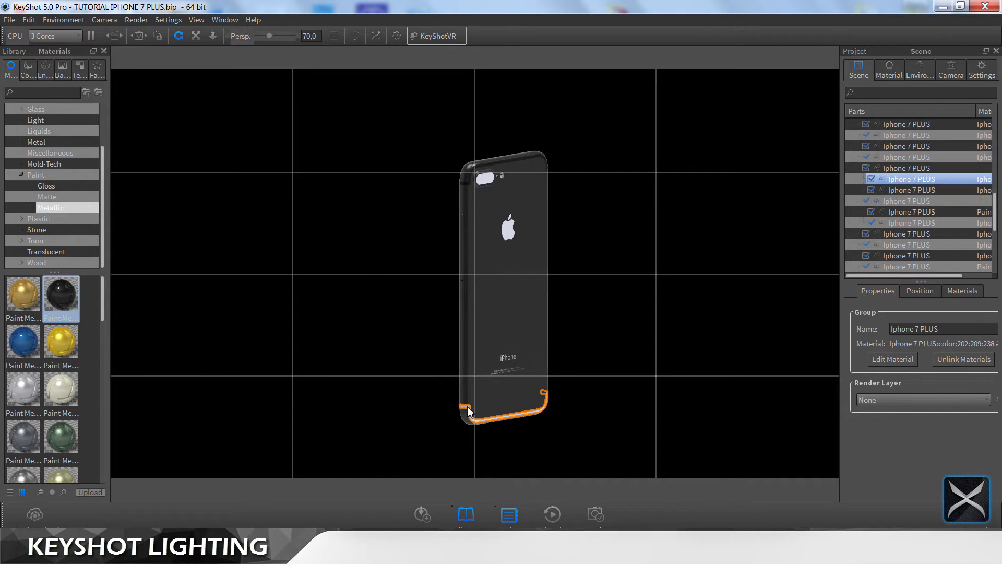
click(437, 219)
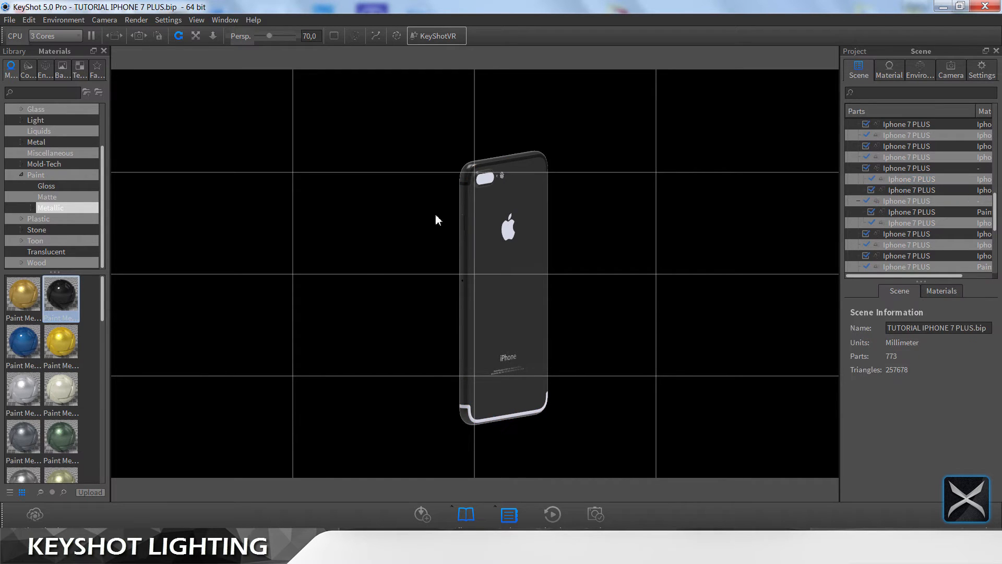
Step: Select the upper and lower antenna bands and the Apple logo together, and link their materials so all share the black metallic paint
right_click(465, 184)
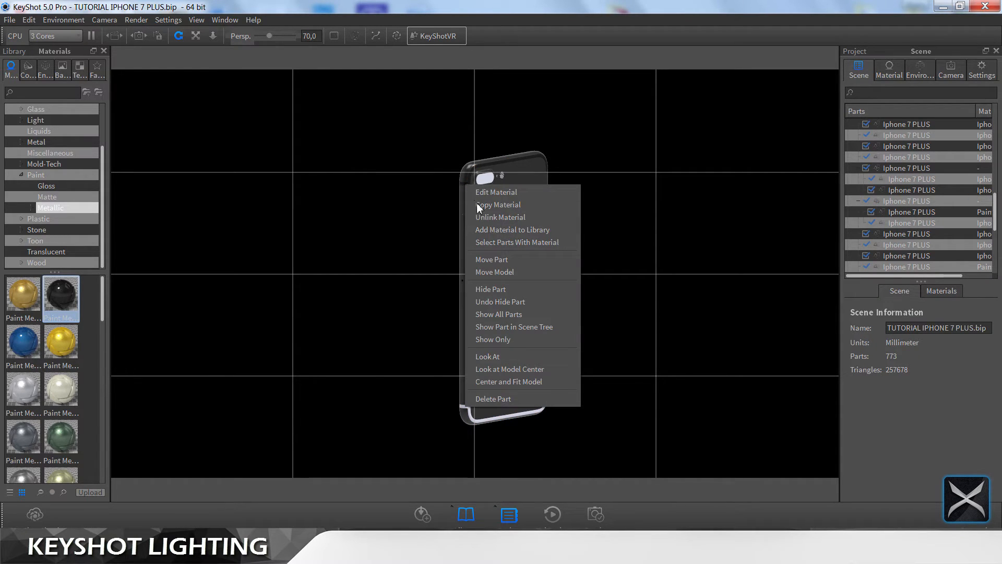
click(494, 241)
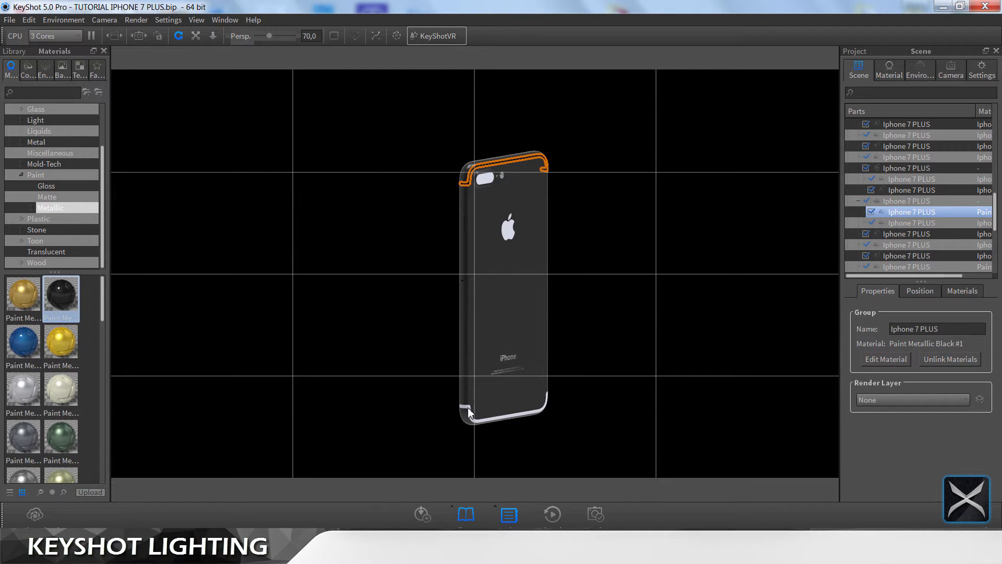
ctrl+click(468, 408)
ctrl+click(507, 234)
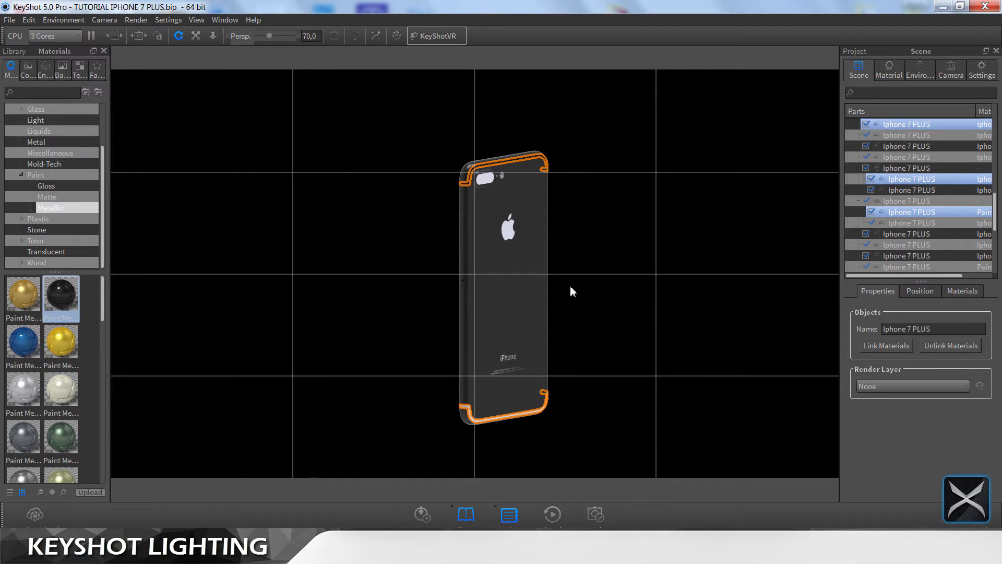
scroll(528, 216, up, 5)
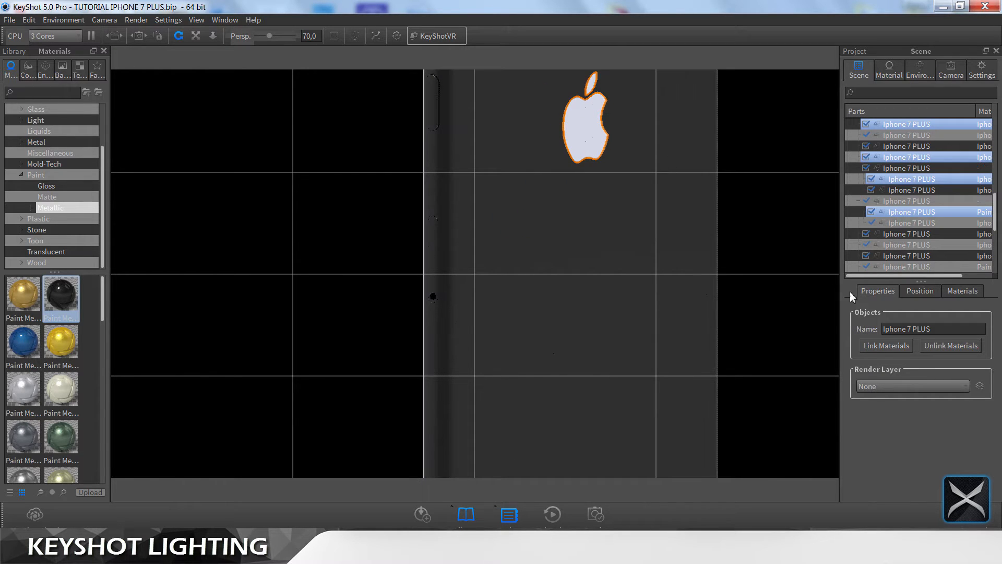
click(749, 275)
scroll(653, 277, down, 6)
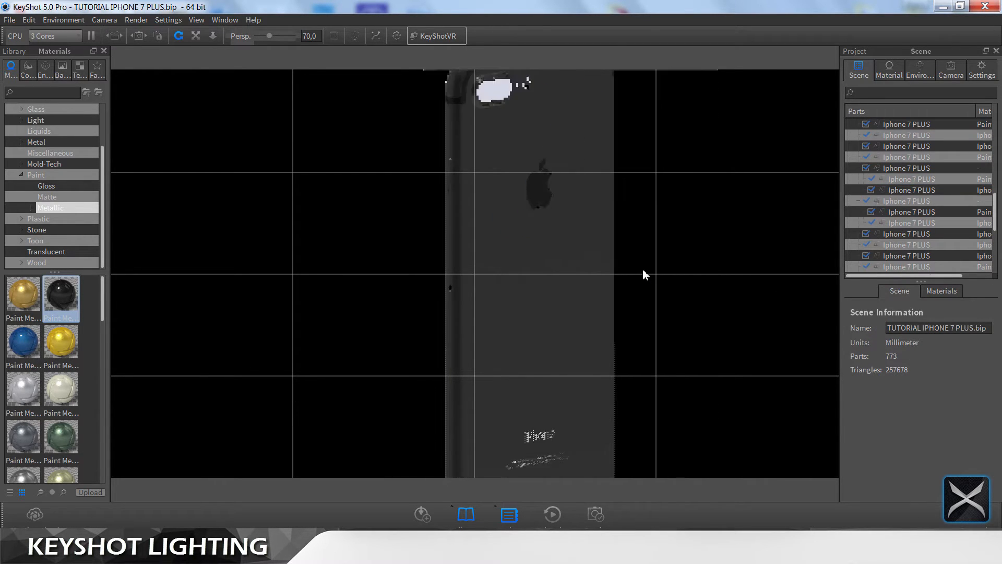
Step: Frame the phone's upper corner around the camera with the perspective lens, and save the scene
drag(624, 284, 528, 251)
drag(635, 230, 536, 229)
scroll(537, 229, up, 3)
scroll(575, 230, up, 5)
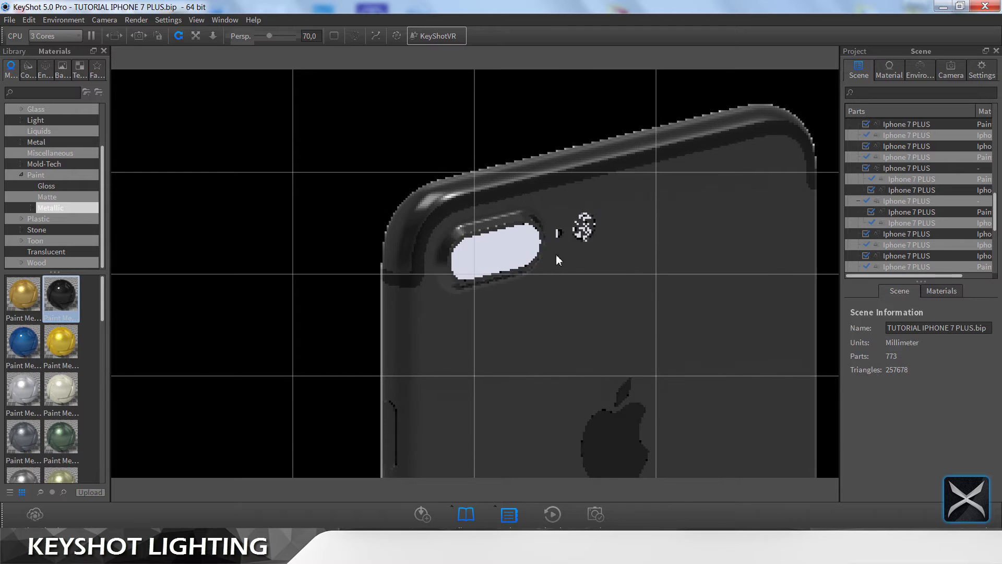
drag(557, 259, 699, 297)
scroll(550, 313, up, 5)
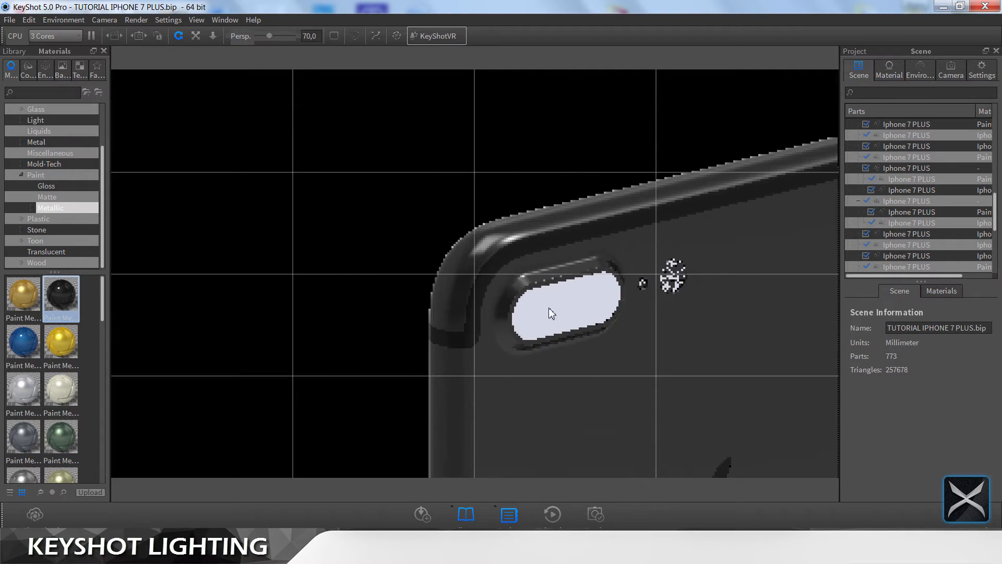
scroll(553, 315, down, 3)
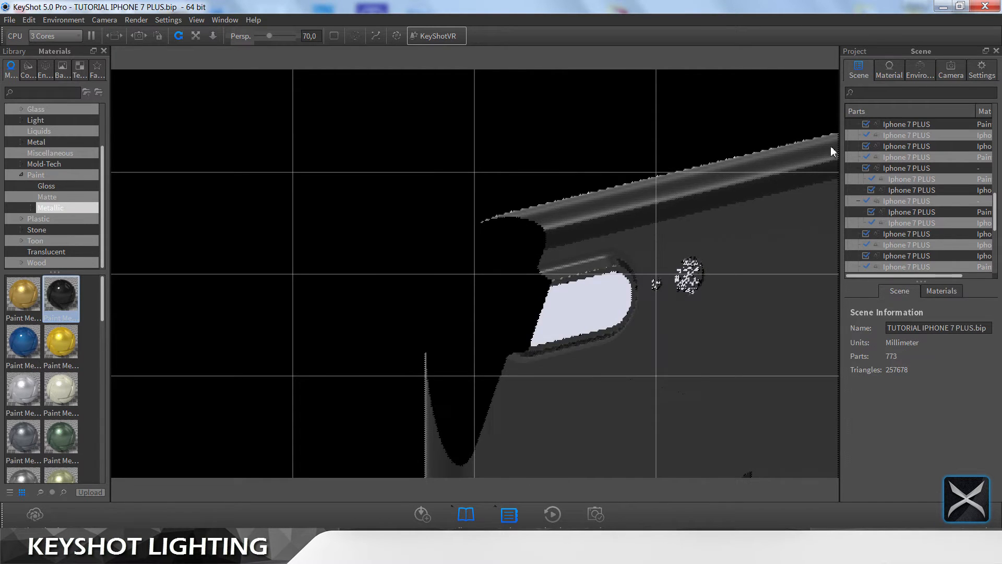
click(945, 73)
click(862, 433)
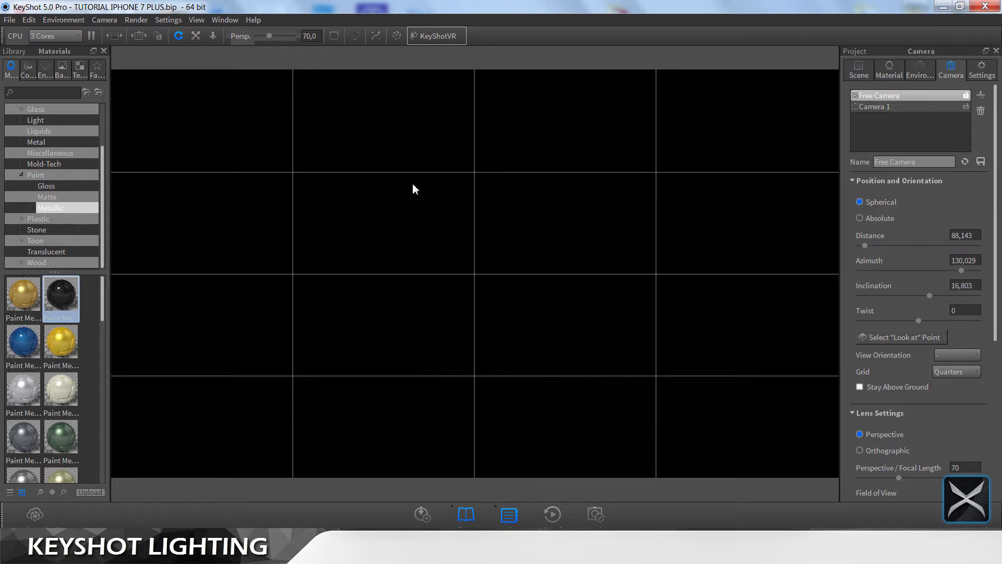
scroll(412, 183, down, 8)
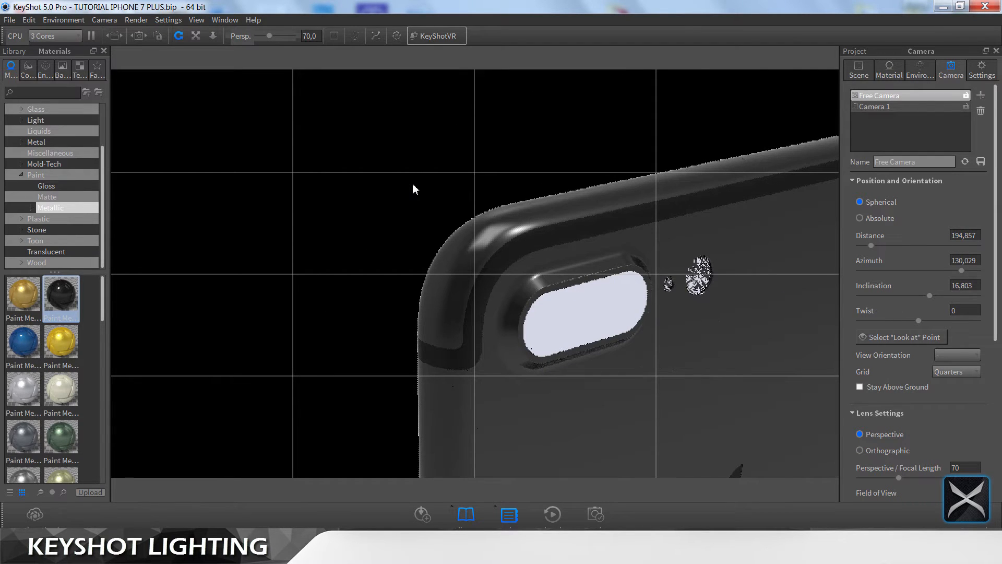
key(ctrl+s)
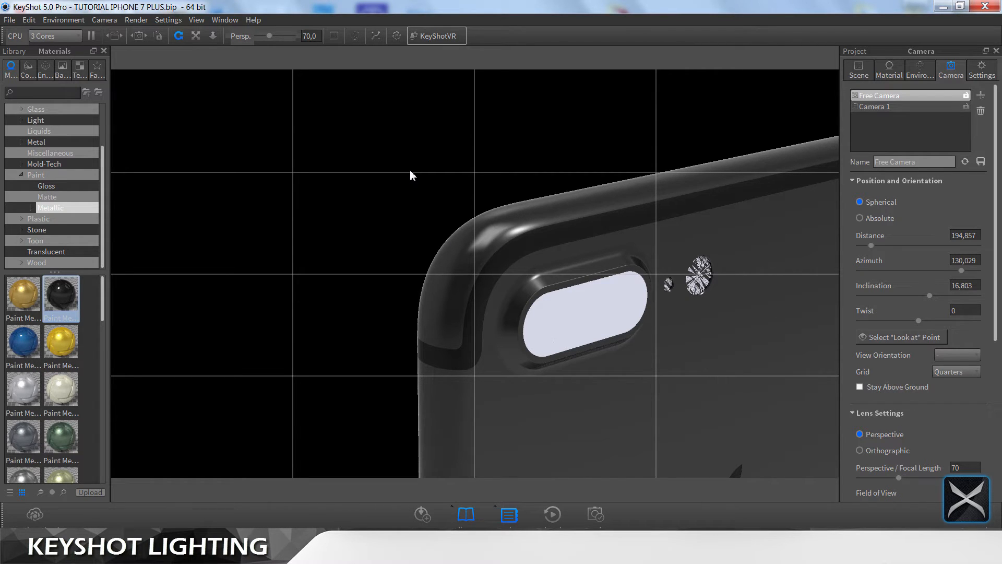
Step: Compare the camera area with performance mode on and off, and examine the phone's back and upper edge from several angles
click(375, 36)
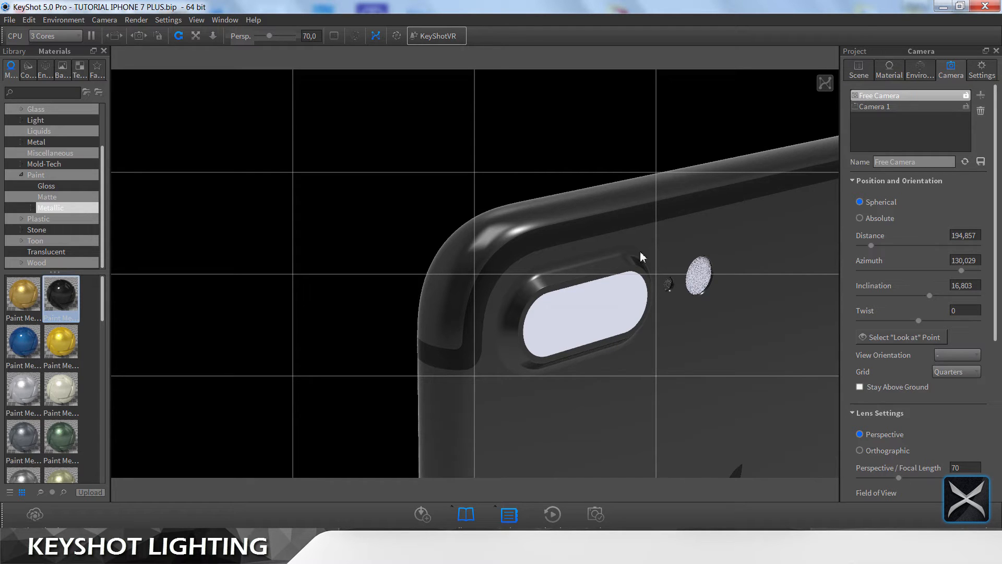
click(378, 36)
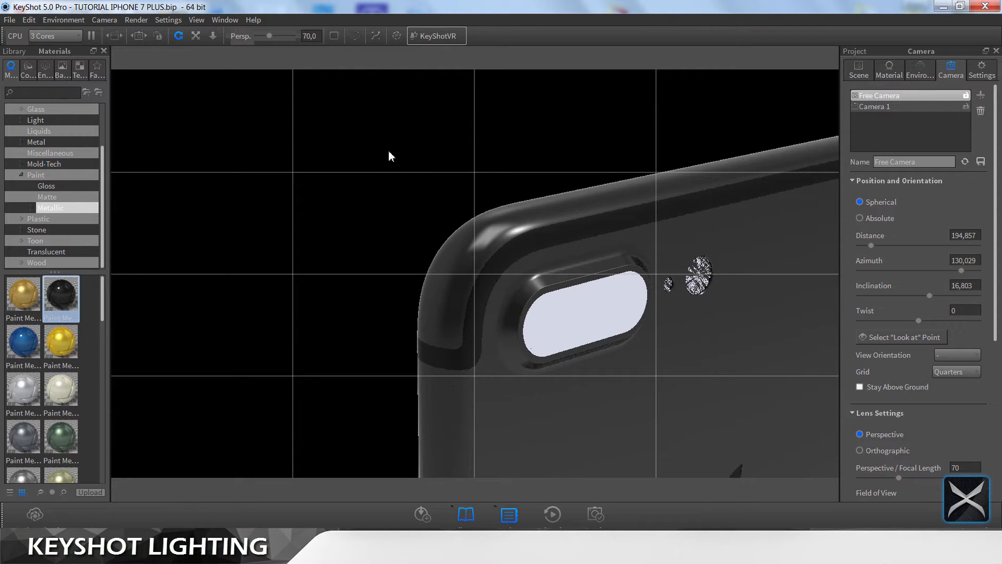
scroll(396, 203, down, 1)
scroll(396, 202, down, 10)
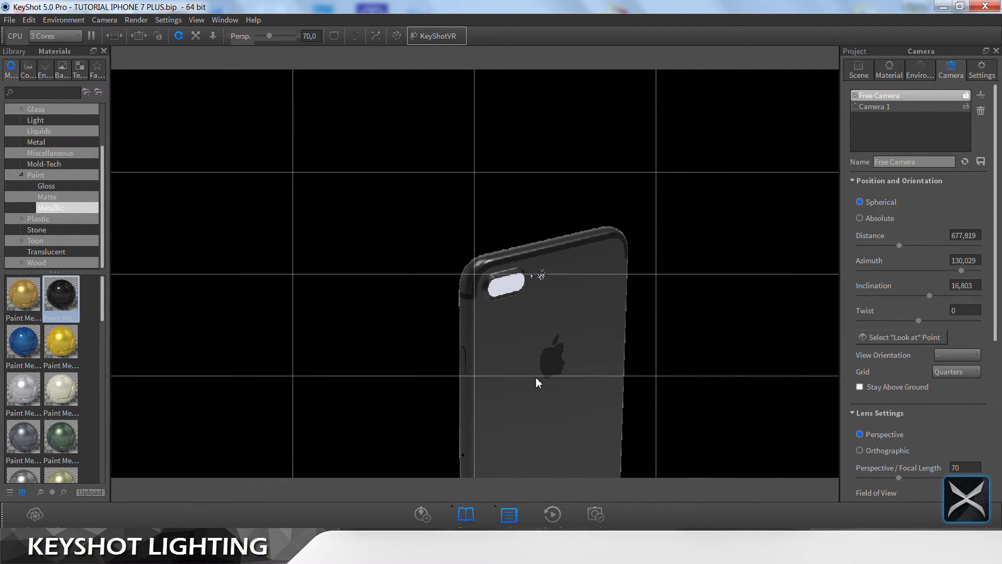
middle_drag(509, 318, 493, 290)
scroll(493, 290, up, 1)
drag(521, 256, 478, 250)
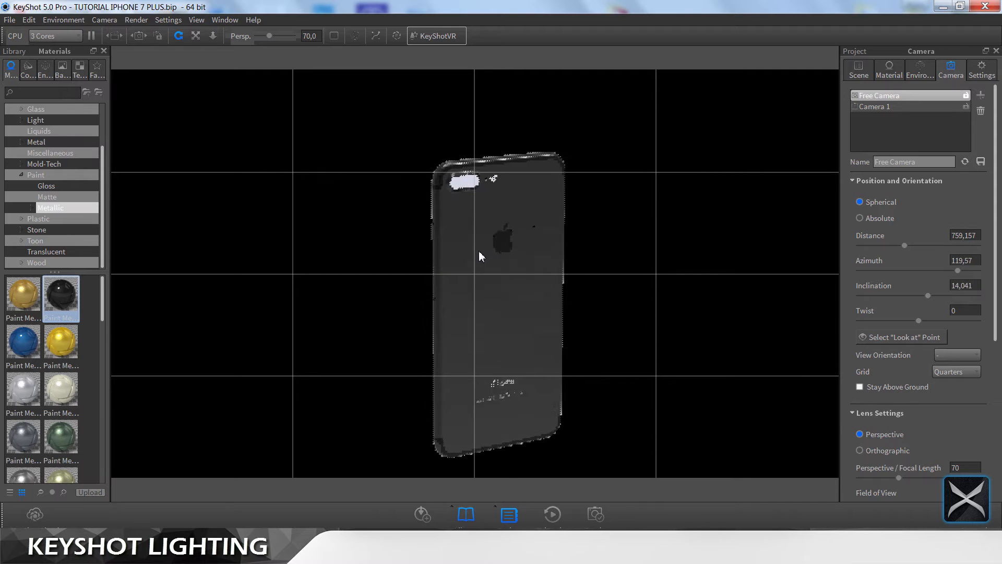
scroll(477, 190, up, 5)
middle_drag(474, 176, 497, 295)
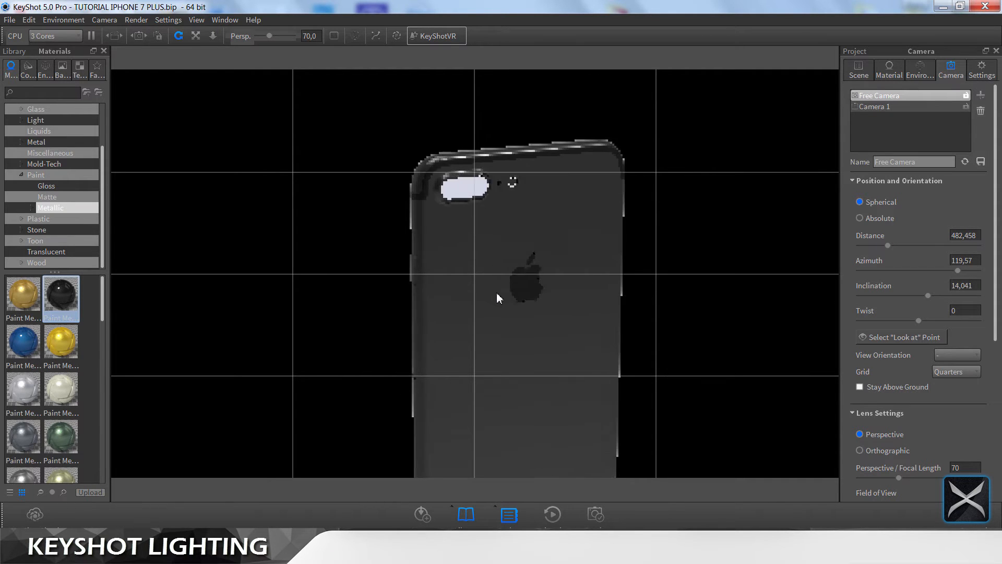
scroll(497, 294, up, 3)
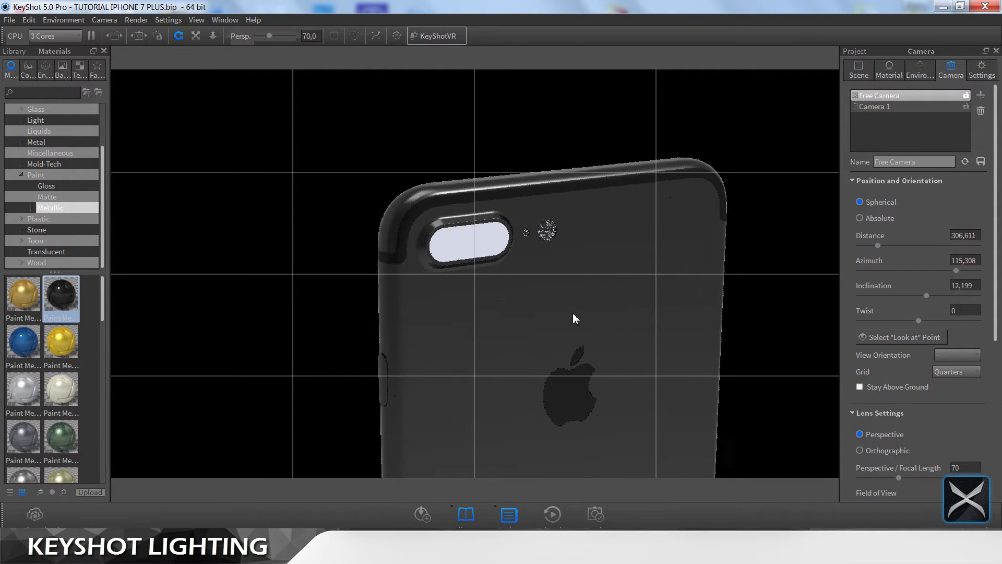
drag(572, 312, 611, 337)
scroll(569, 338, up, 2)
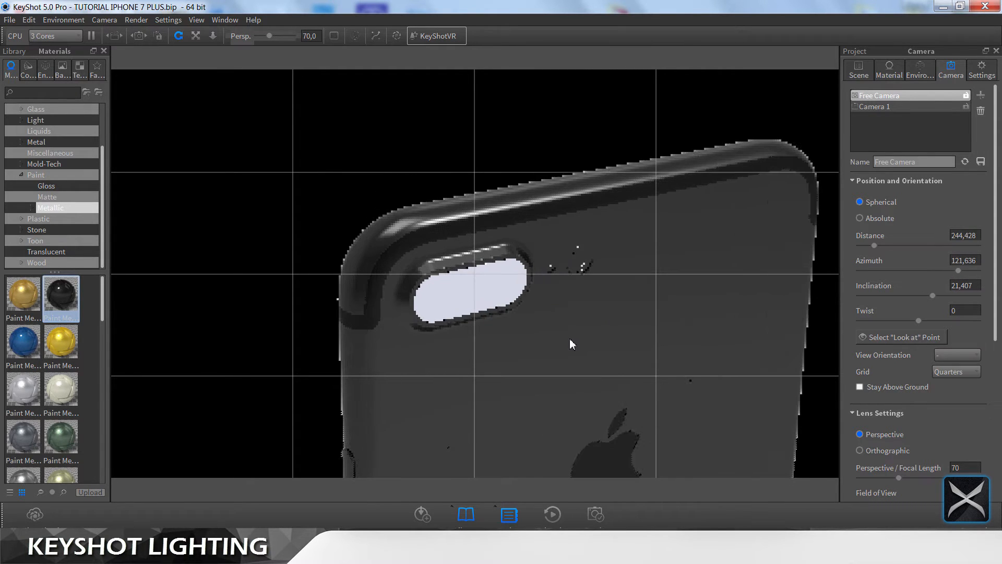
scroll(569, 338, up, 1)
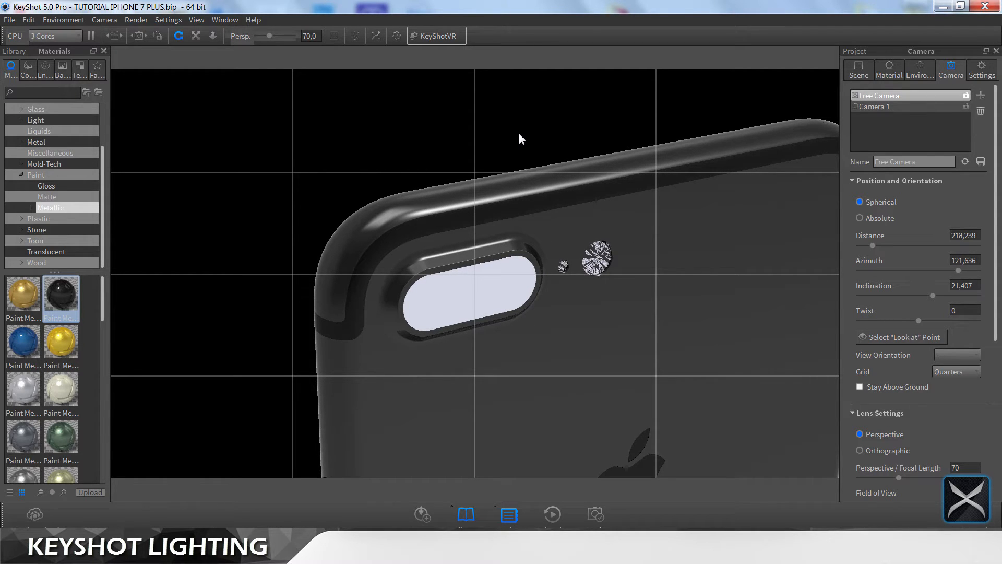
drag(624, 254, 438, 134)
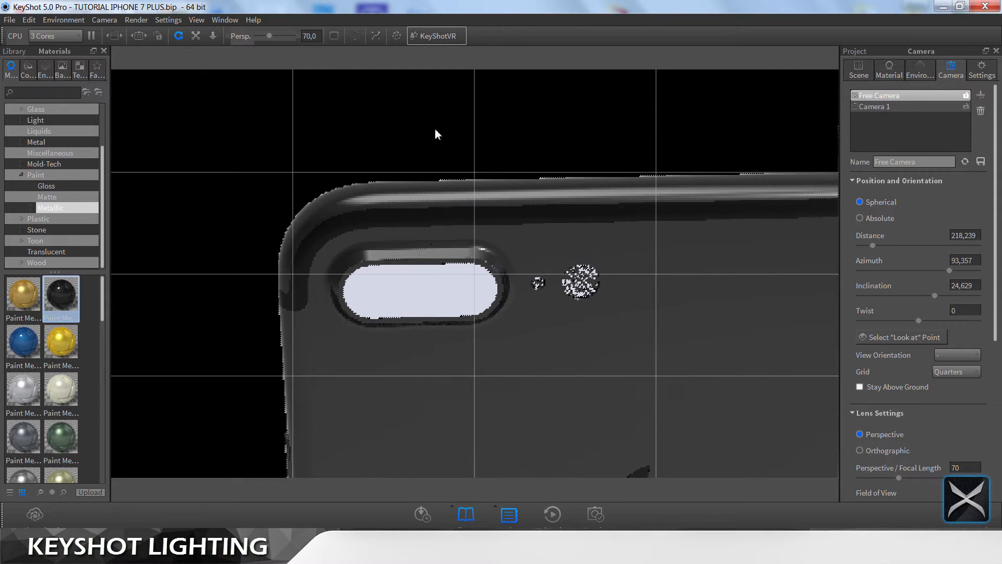
Step: Examine the flash and the small hole beside the camera close up in performance mode, and turn the mode off again
click(380, 39)
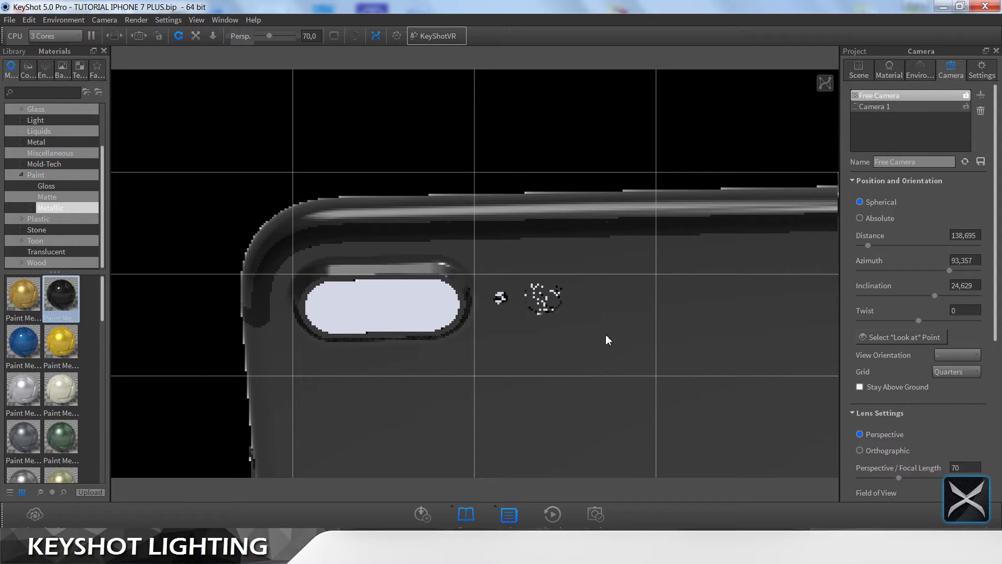
scroll(606, 334, up, 5)
scroll(626, 298, up, 2)
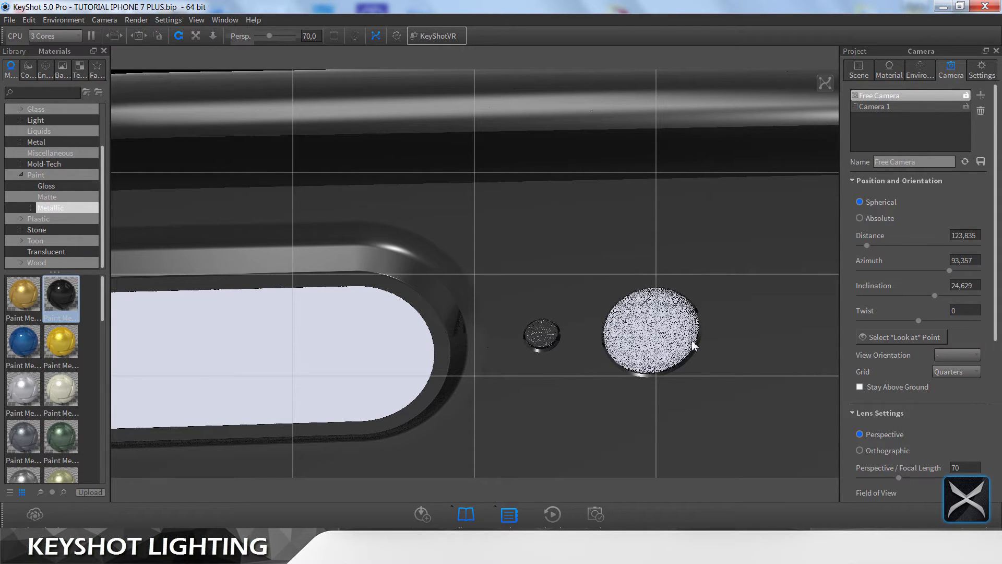
scroll(598, 315, down, 10)
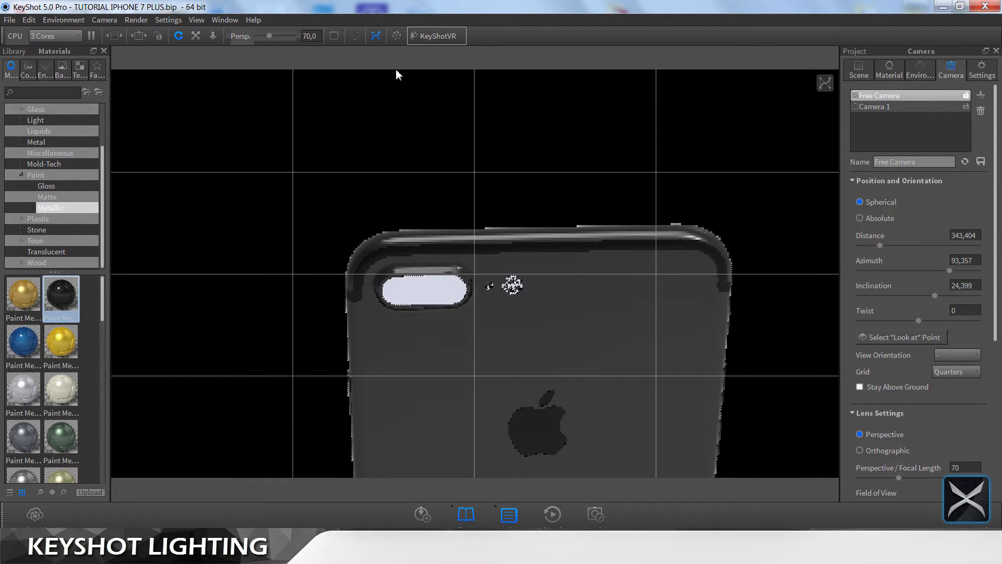
click(375, 38)
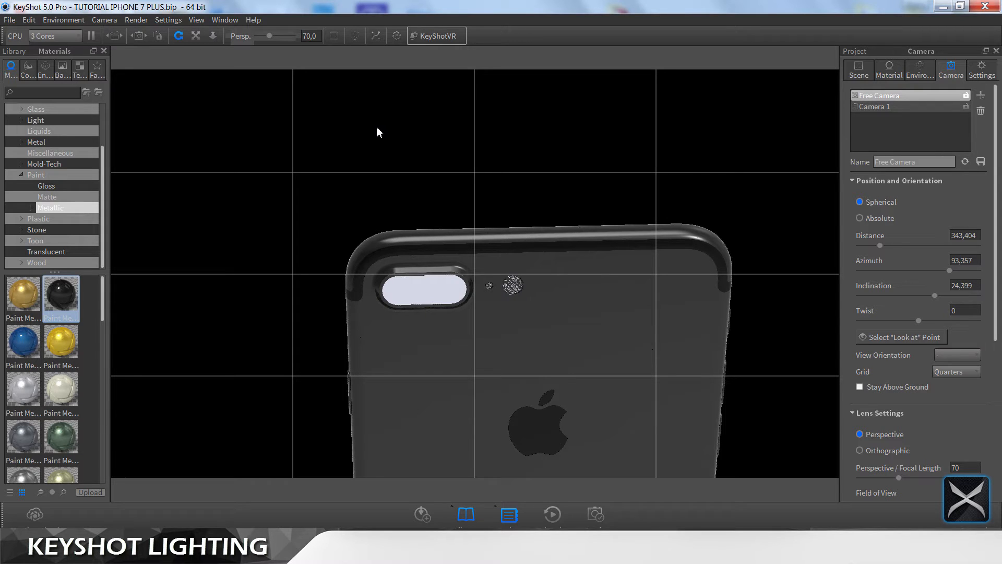
Step: Frame the camera and flash at the phone's upper corner close up, and save the scene
drag(454, 286, 609, 255)
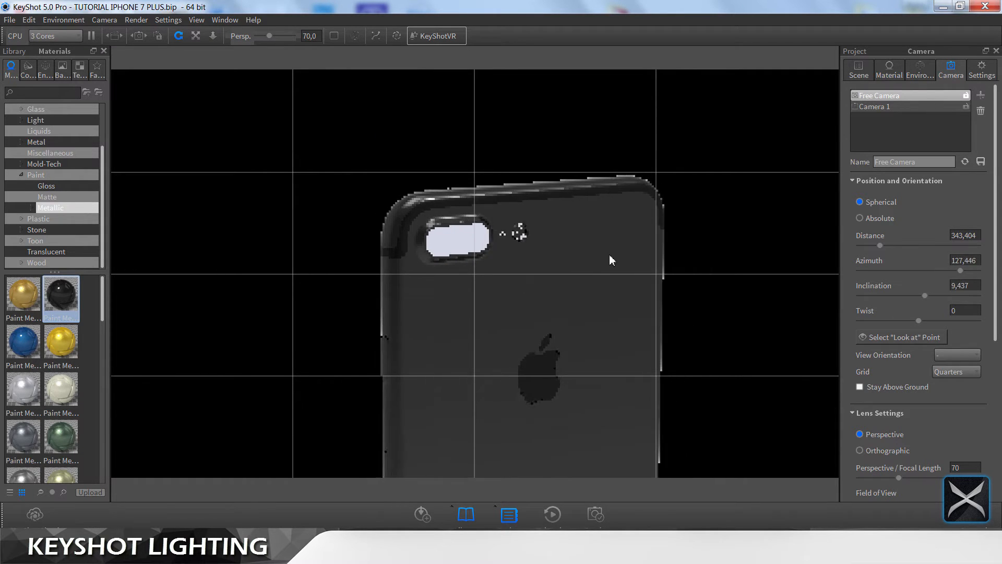
scroll(539, 213, up, 8)
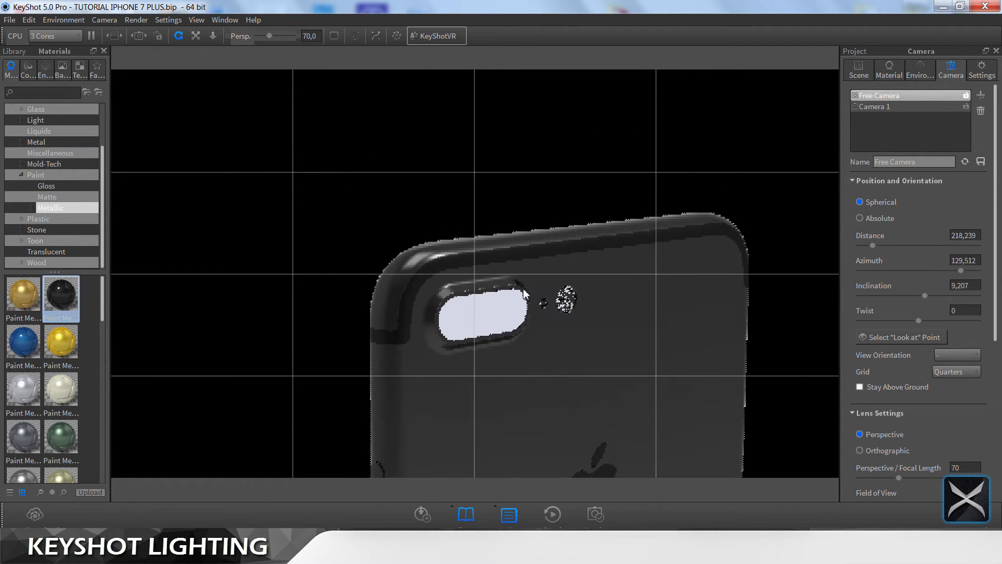
middle_drag(591, 315, 541, 262)
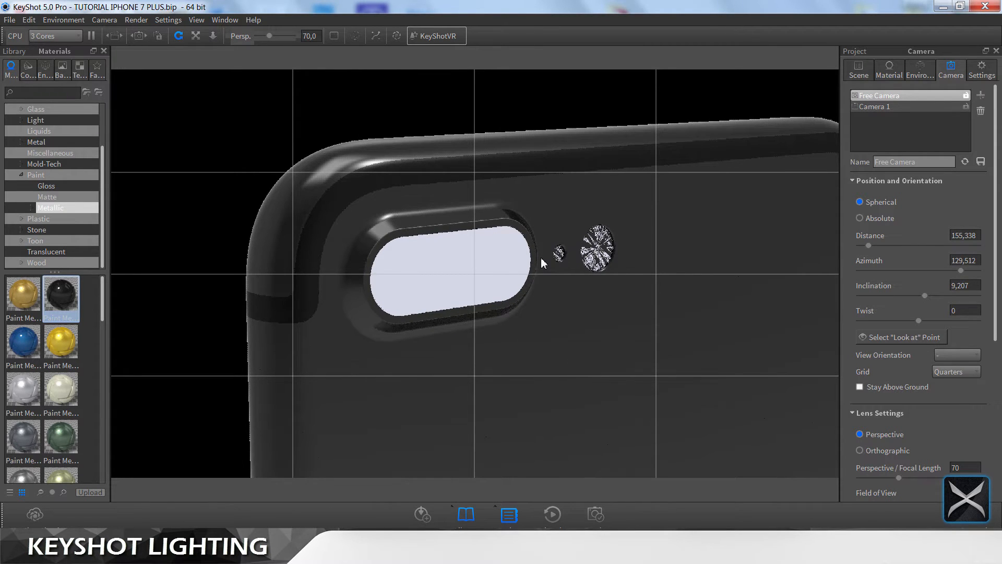
key(ctrl+s)
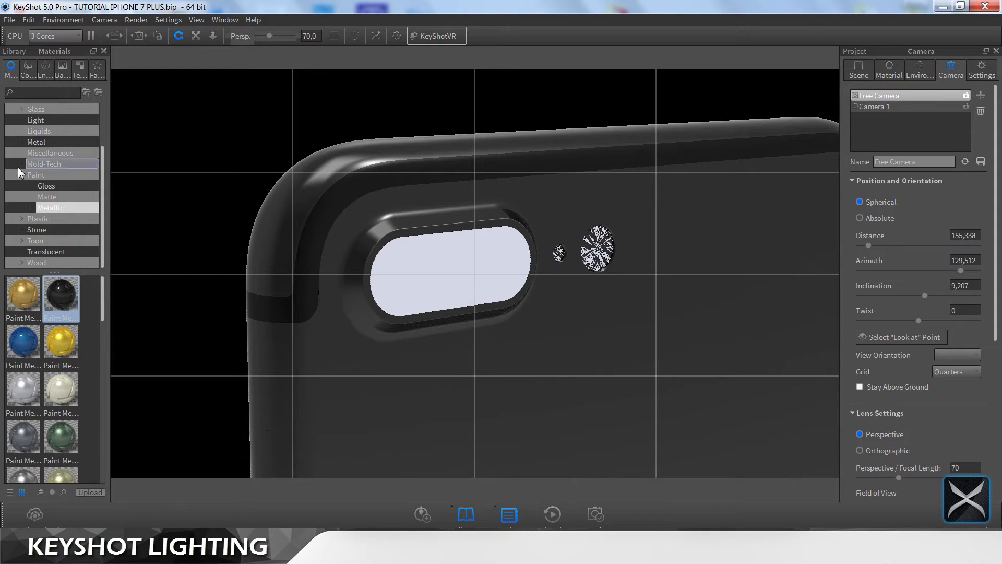
Step: Open the material of the flash disc beside the camera for editing and bring up the matte paint presets in the library
click(21, 175)
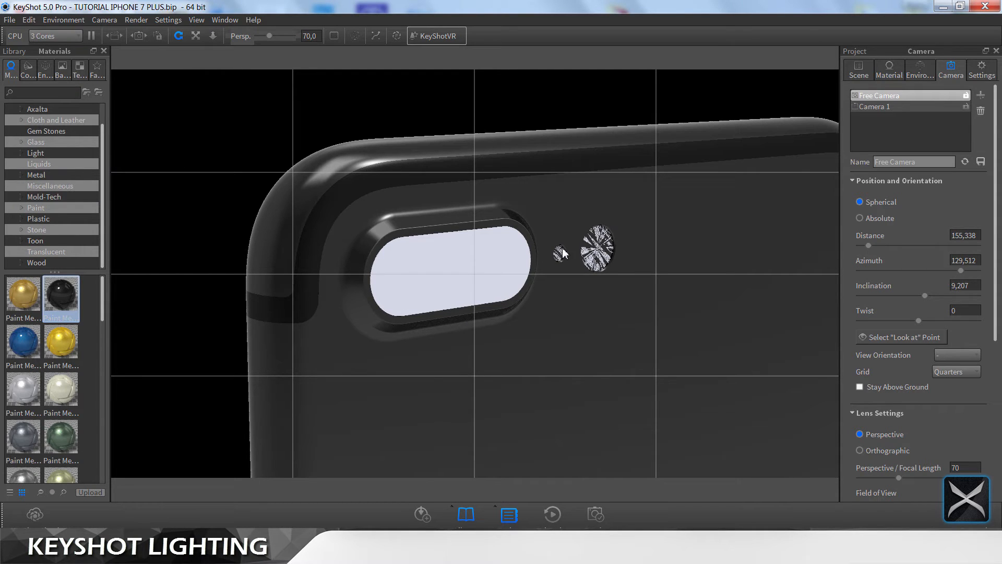
double_click(603, 244)
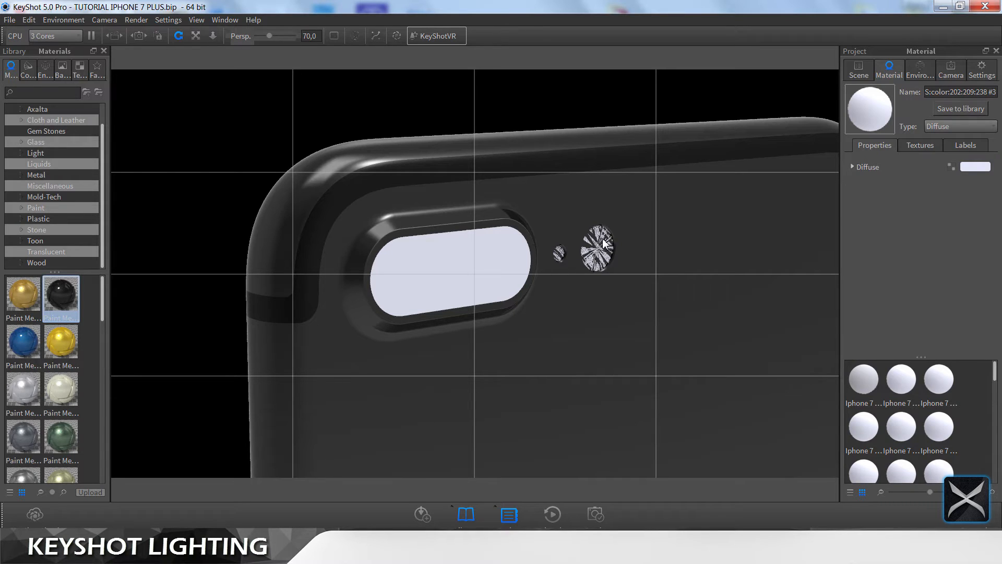
click(21, 175)
click(21, 176)
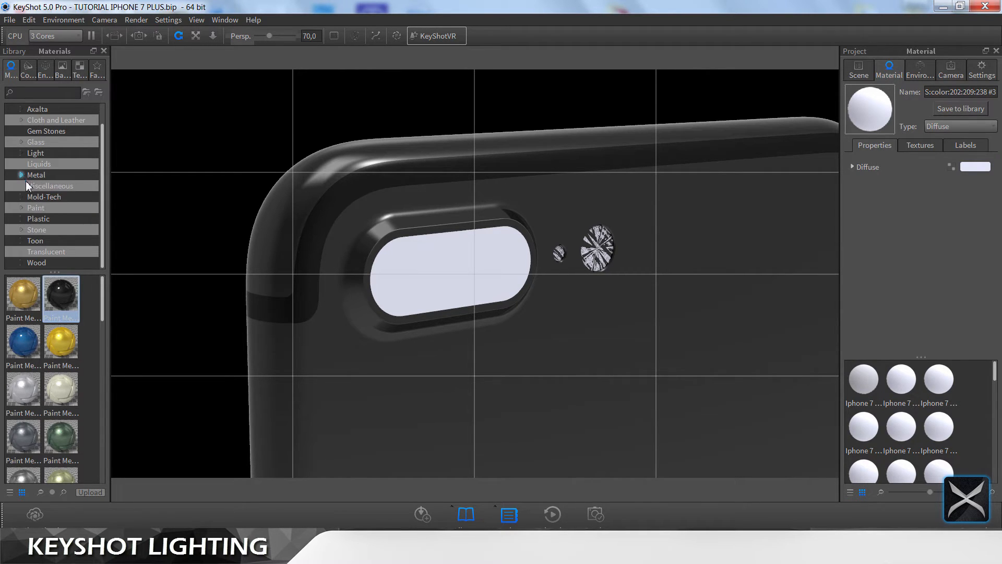
click(21, 208)
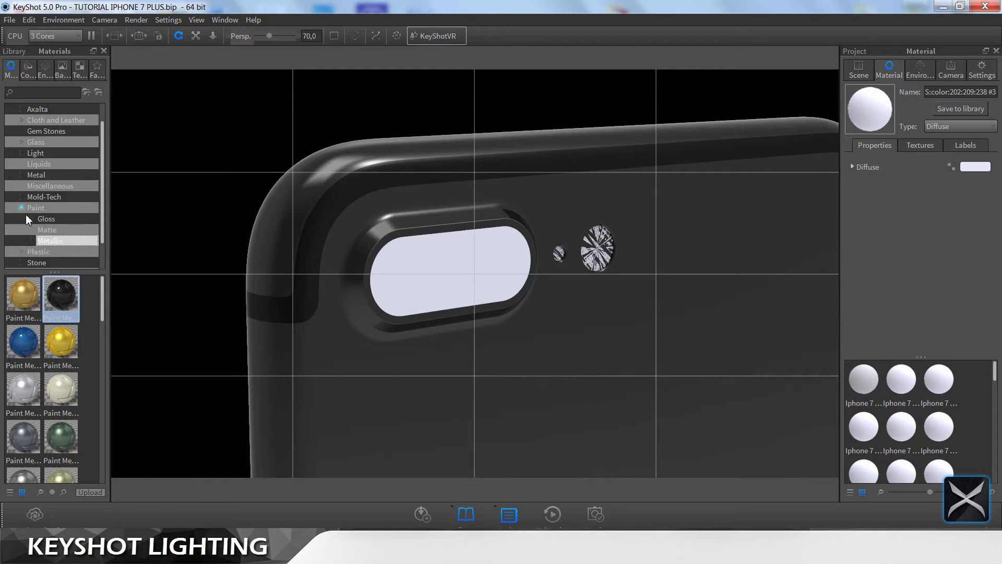
click(45, 230)
Step: Try to apply the black matte paint preset to the flash disc beside the camera
mouse_move(61, 294)
mouse_down()
mouse_move(517, 314)
mouse_move(622, 256)
mouse_move(559, 254)
mouse_move(600, 254)
mouse_up()
scroll(599, 288, down, 4)
middle_drag(569, 261, 536, 275)
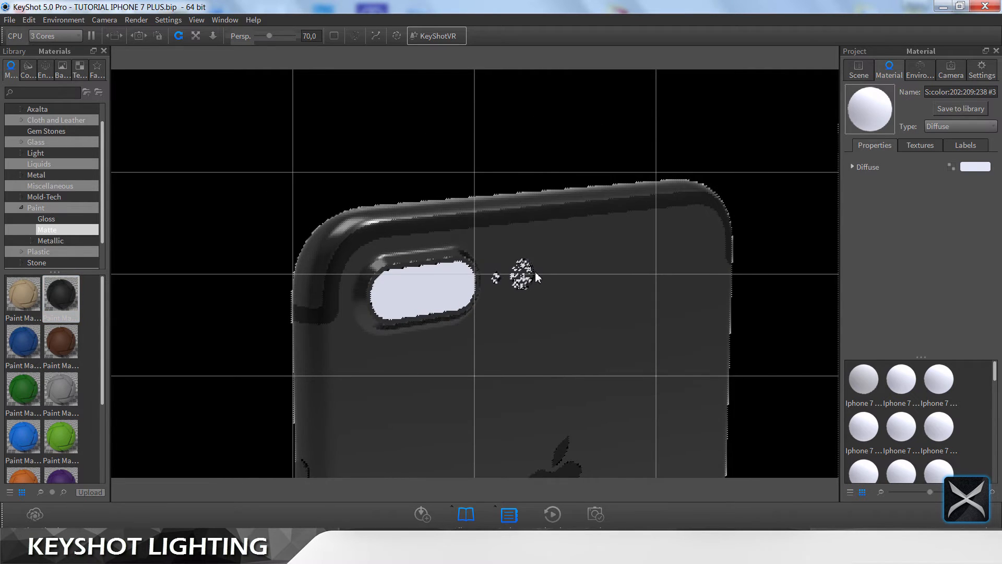
scroll(537, 275, up, 4)
Step: Select the flash disc in the scene and move it with the Move Tool to a Z translation of -0,01
click(848, 71)
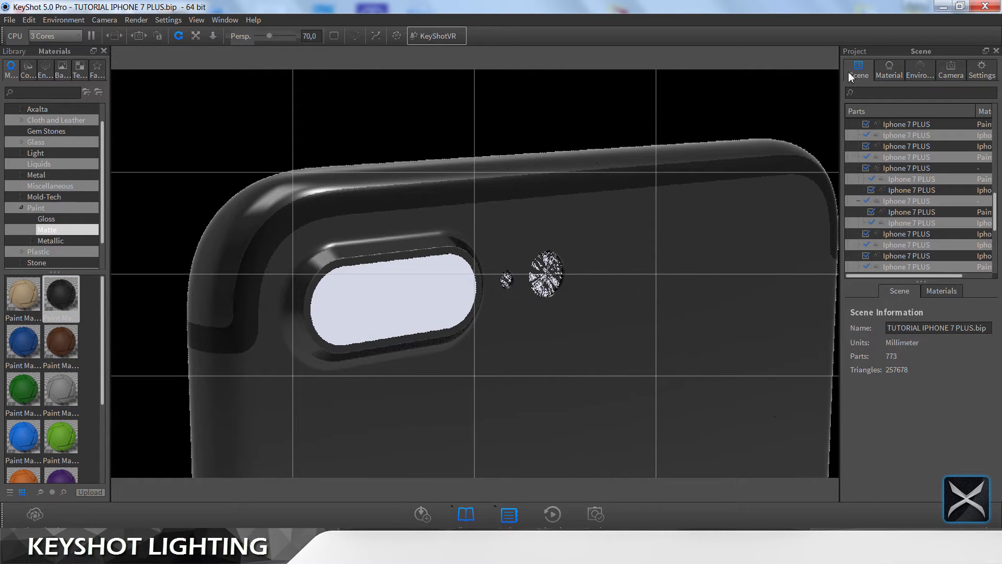
click(543, 280)
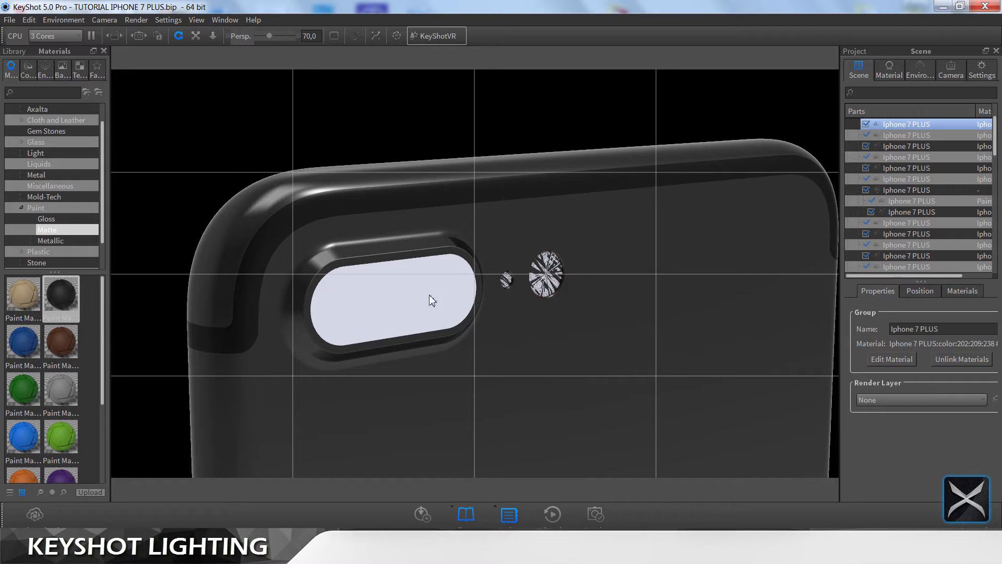
scroll(479, 286, up, 5)
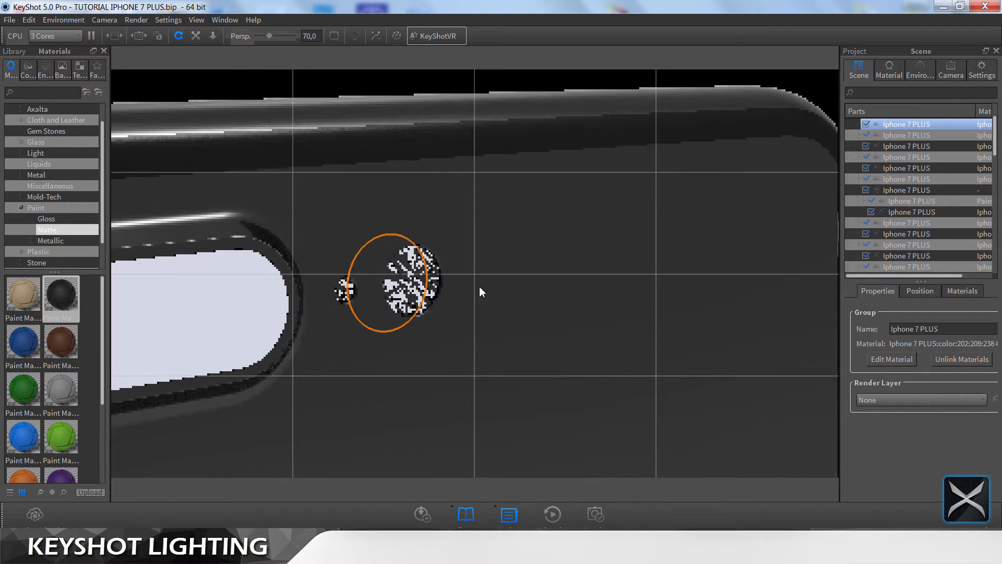
scroll(479, 286, up, 5)
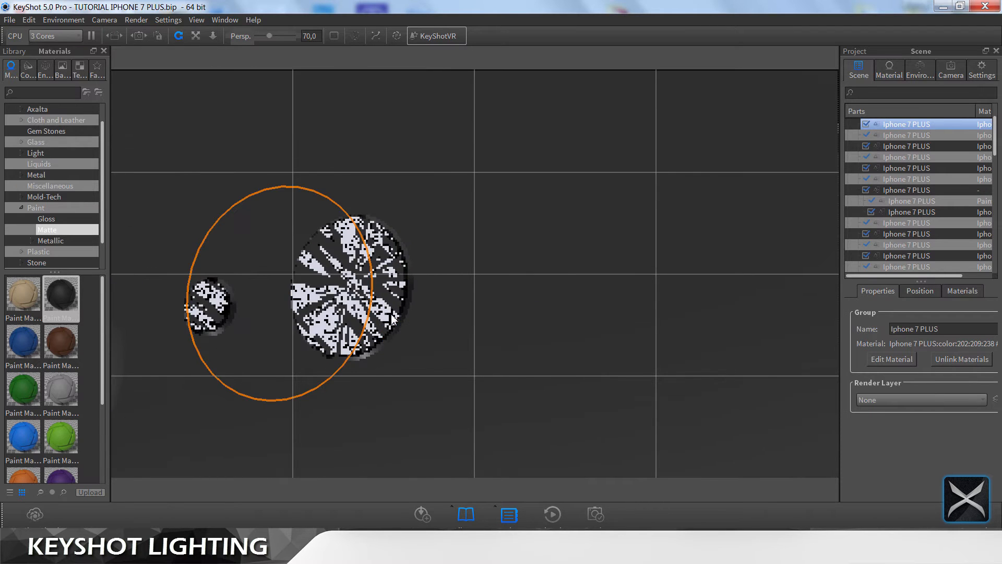
scroll(417, 292, down, 5)
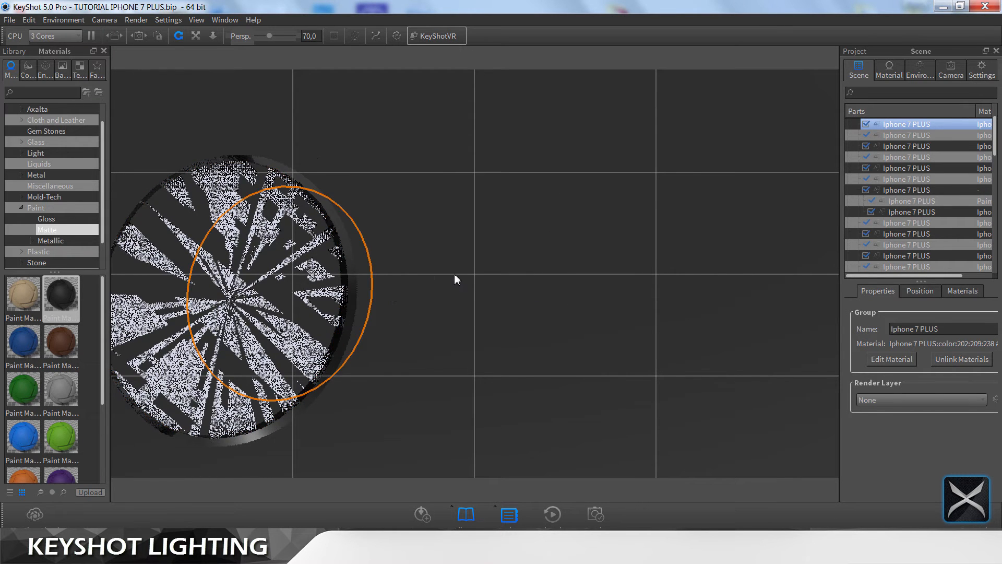
scroll(527, 277, down, 5)
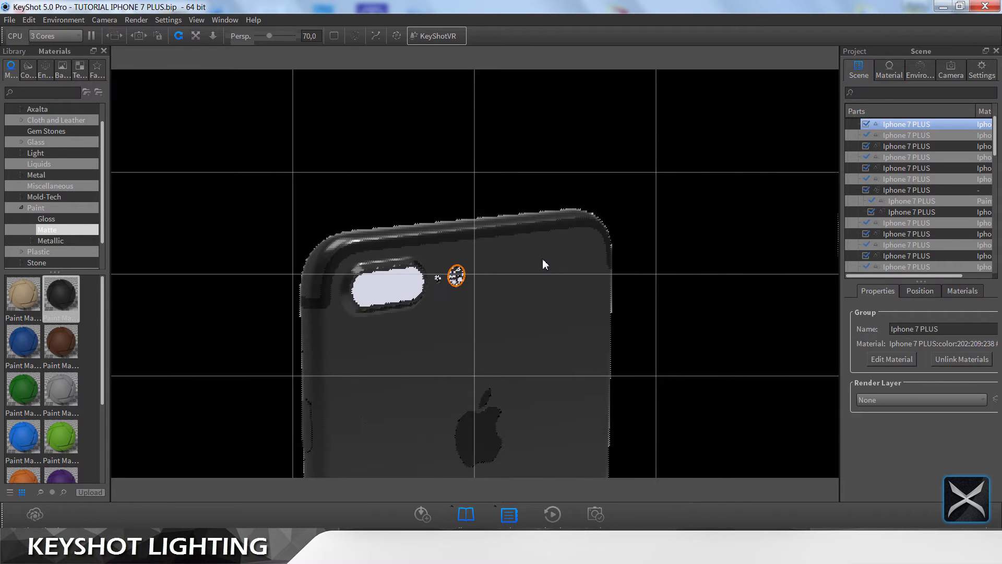
drag(543, 258, 502, 292)
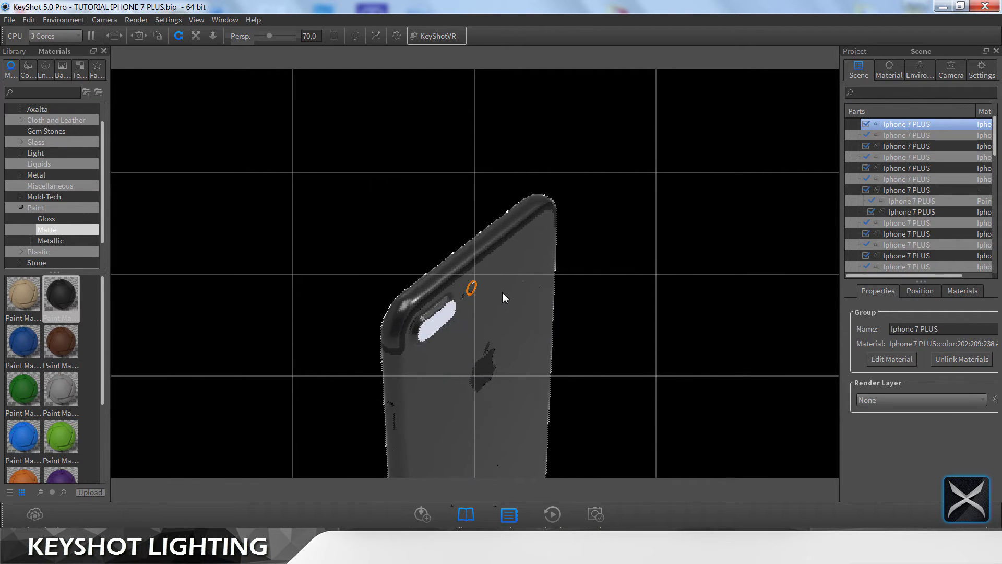
scroll(502, 292, up, 3)
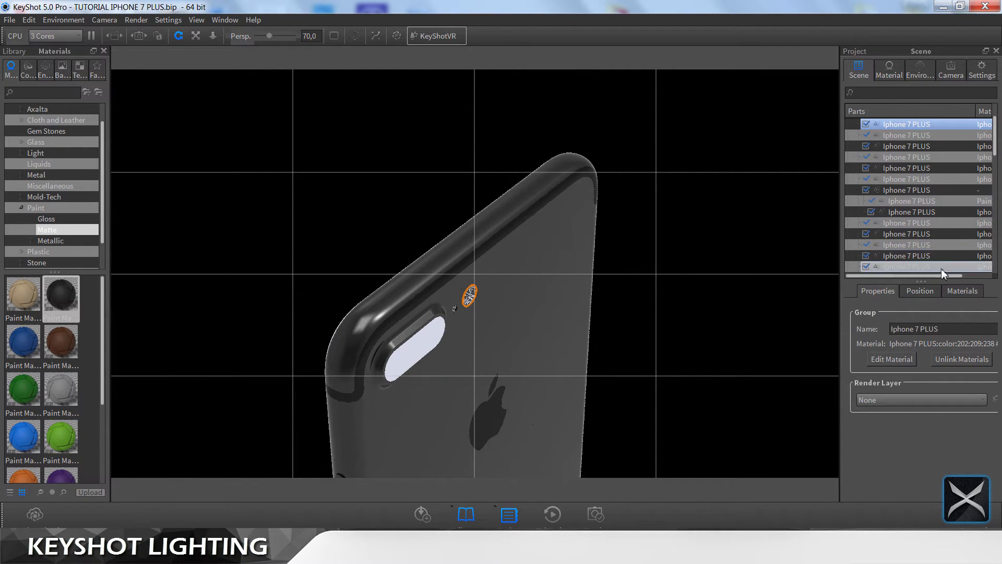
click(936, 291)
click(929, 312)
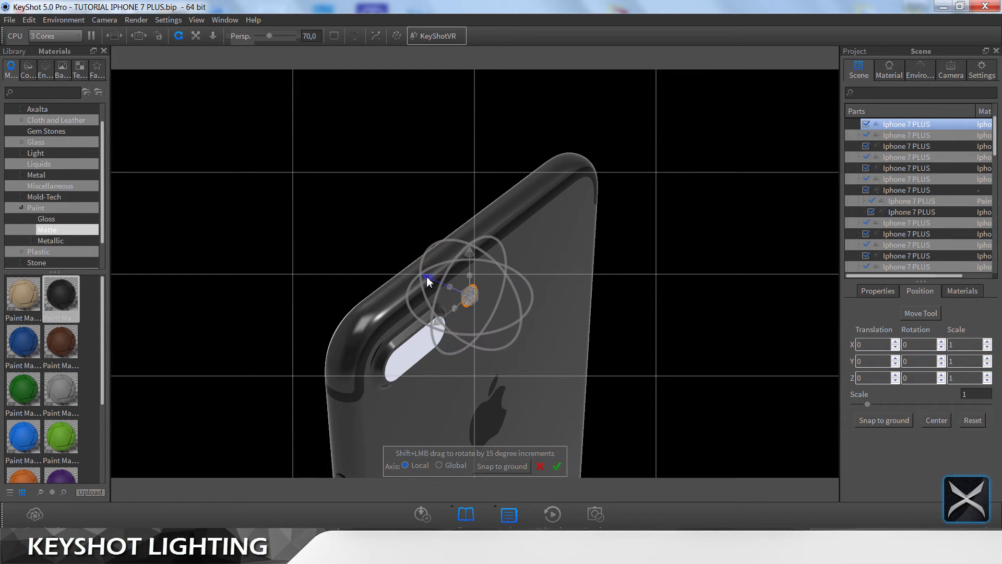
drag(427, 281, 790, 396)
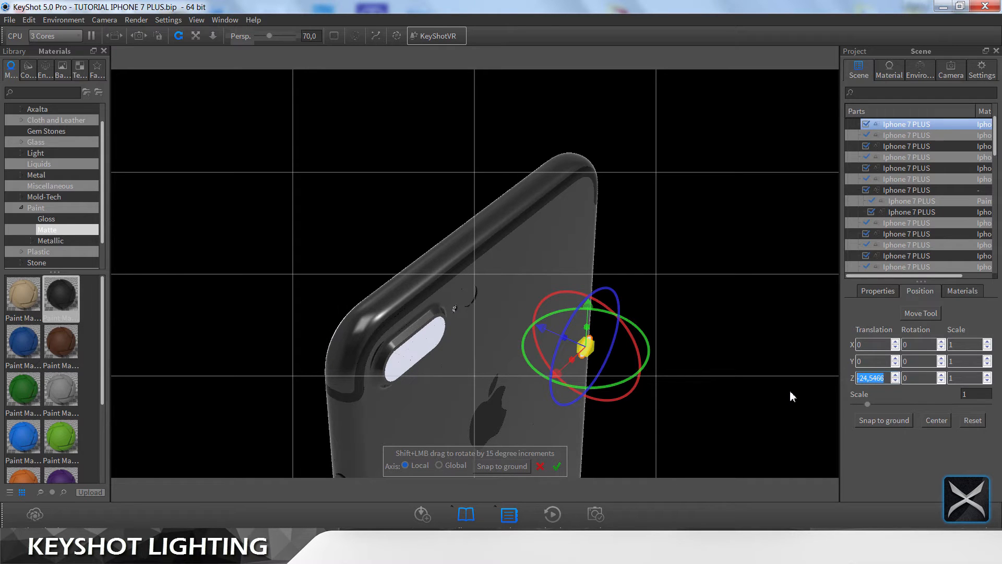
text(-0,01)
key(Return)
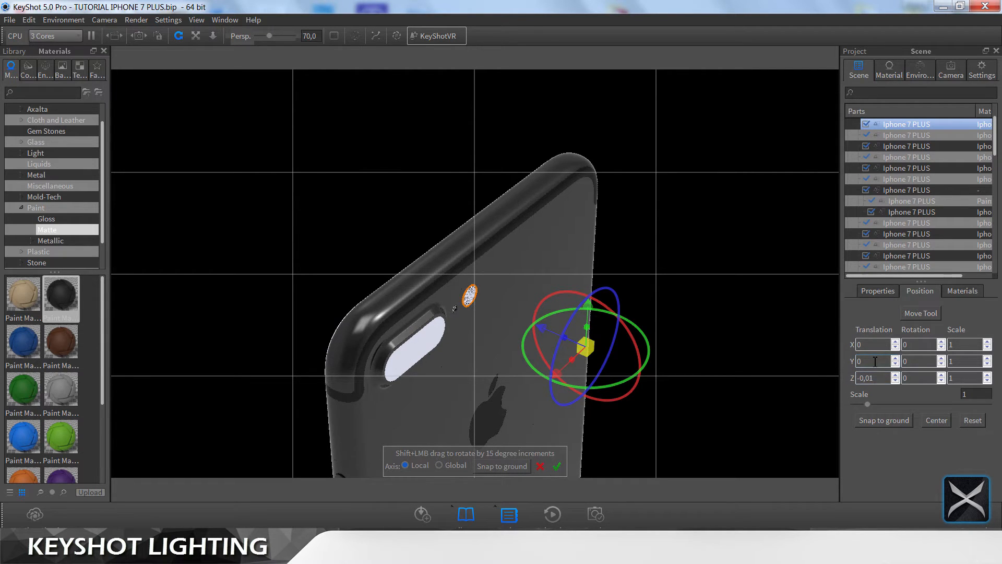
click(557, 467)
Step: Apply the black matte paint preset to the flash disc and to the small round hole between it and the camera
mouse_move(428, 252)
mouse_down()
mouse_move(380, 214)
mouse_move(428, 255)
mouse_up()
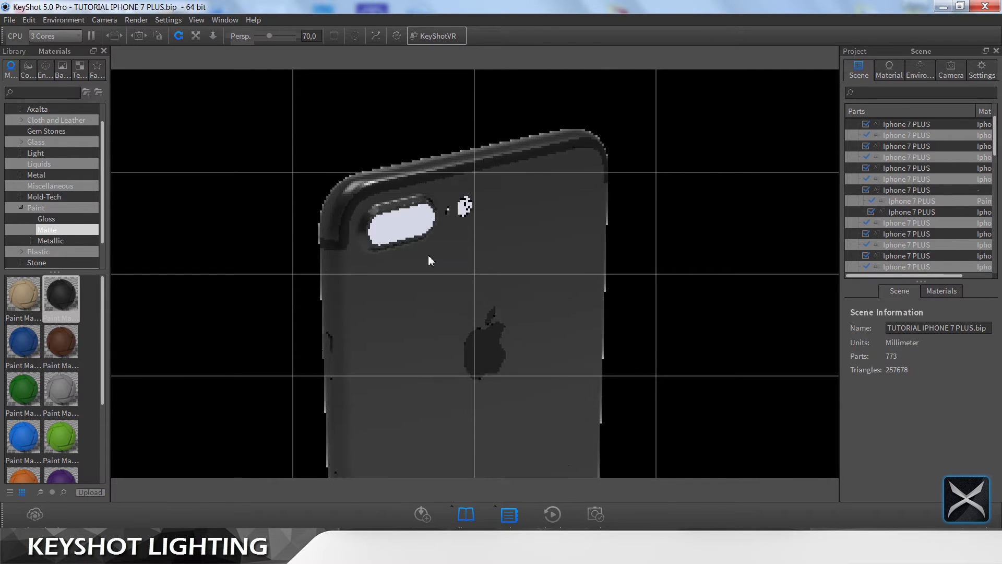
middle_drag(510, 298, 499, 367)
scroll(499, 368, up, 3)
scroll(389, 309, up, 8)
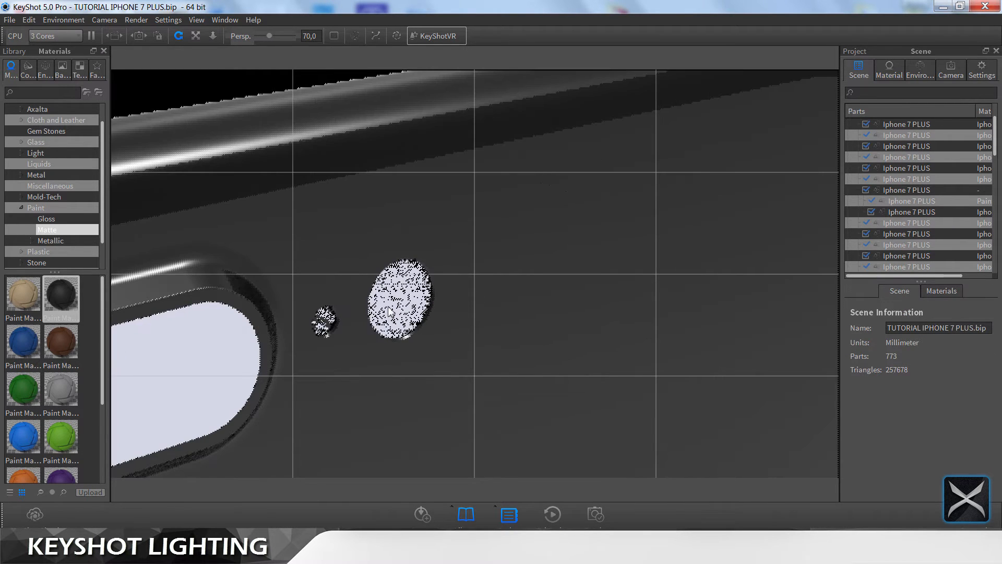
mouse_move(54, 302)
mouse_down()
mouse_move(403, 300)
mouse_move(397, 294)
mouse_up()
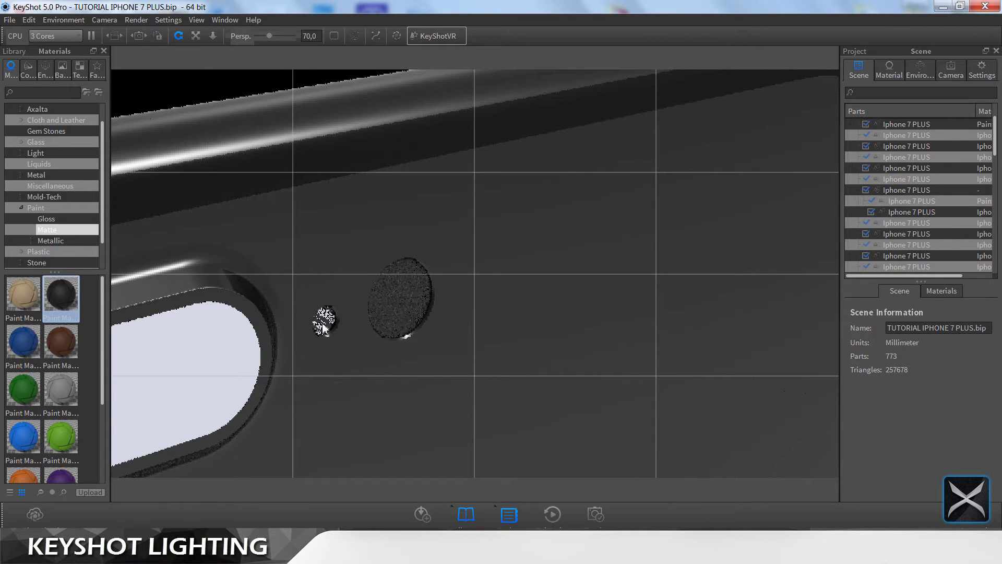
drag(72, 302, 320, 325)
Step: Apply a black glass preset from the Glass library to the elongated cover of the camera bump
scroll(674, 308, up, 5)
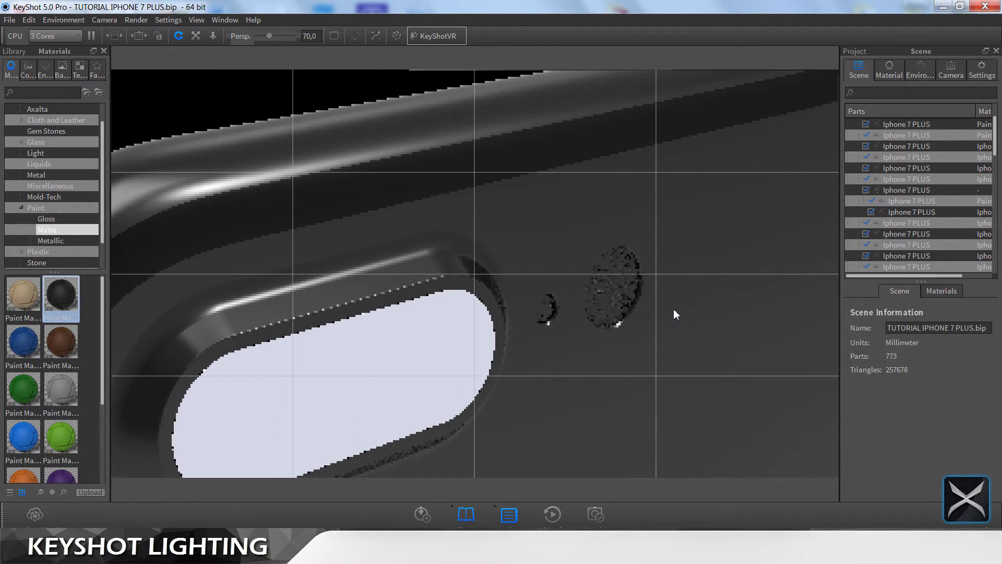
drag(663, 313, 579, 300)
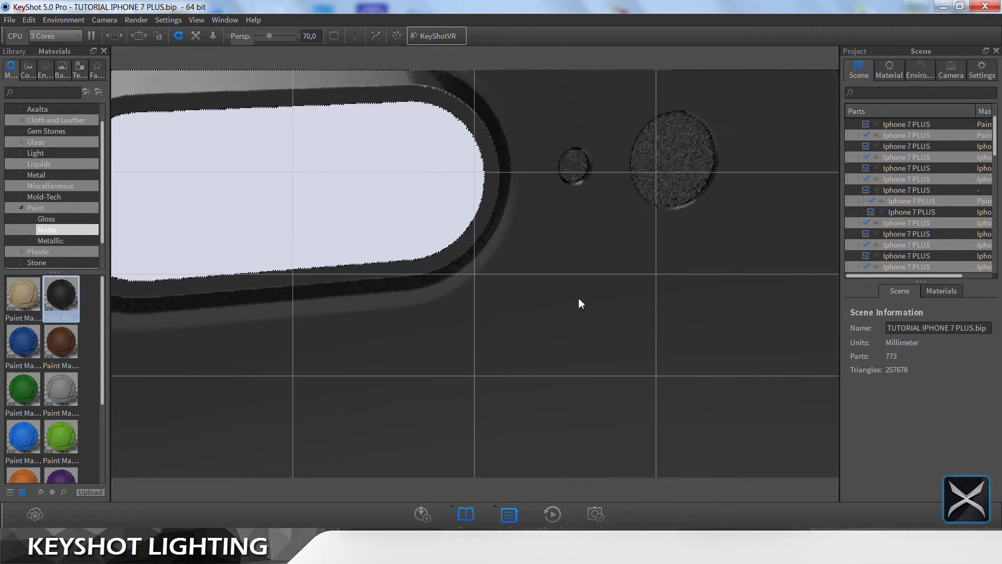
scroll(578, 301, down, 6)
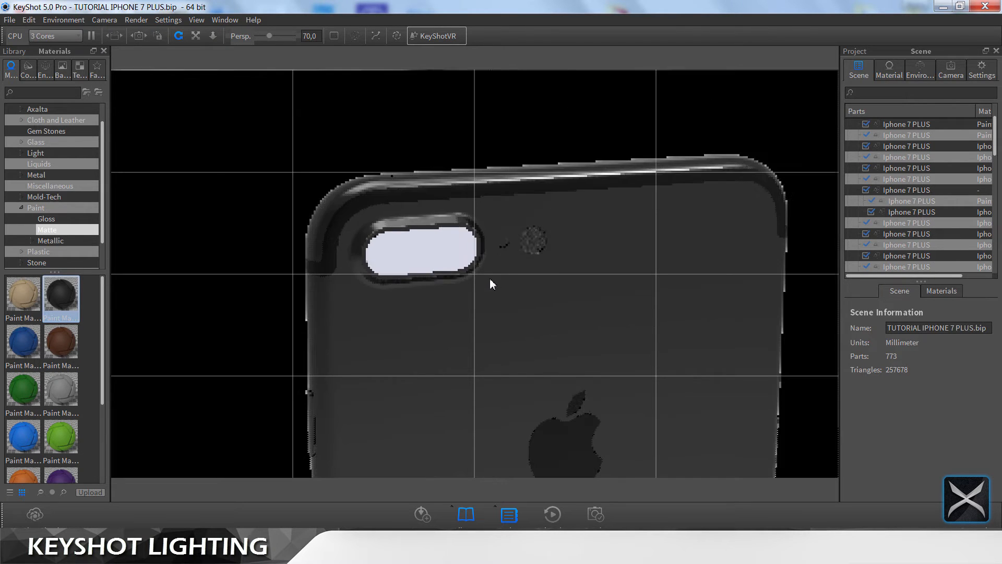
click(44, 144)
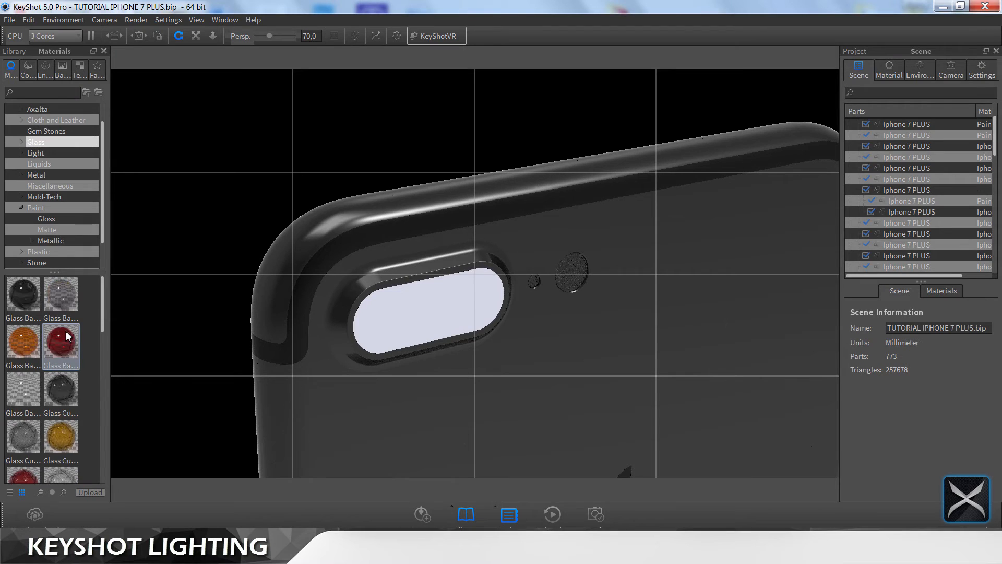
scroll(62, 335, down, 5)
scroll(67, 335, down, 3)
drag(23, 312, 423, 344)
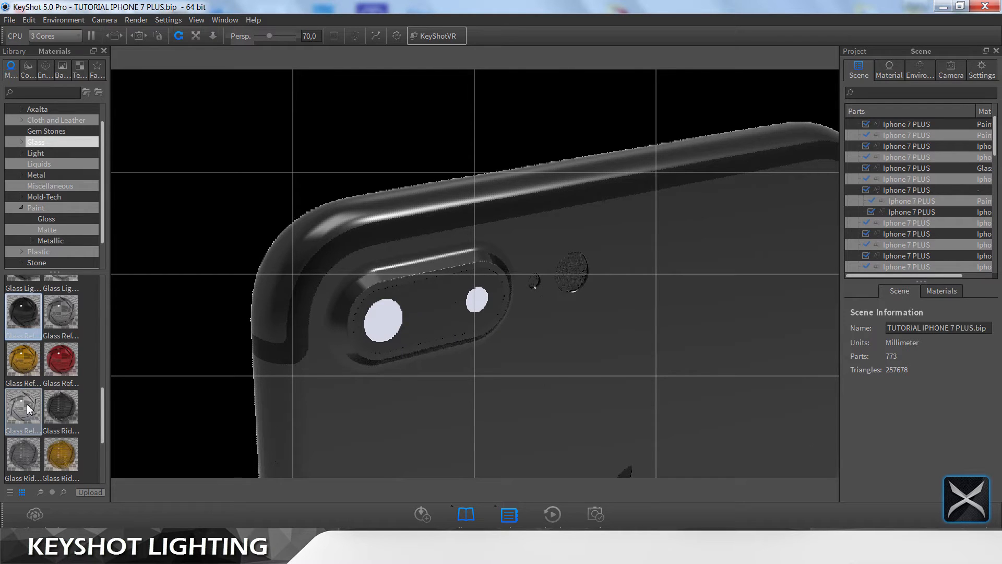
Step: Apply the clear glass preset to the two round lens discs under the camera cover, and save the scene
drag(29, 408, 381, 320)
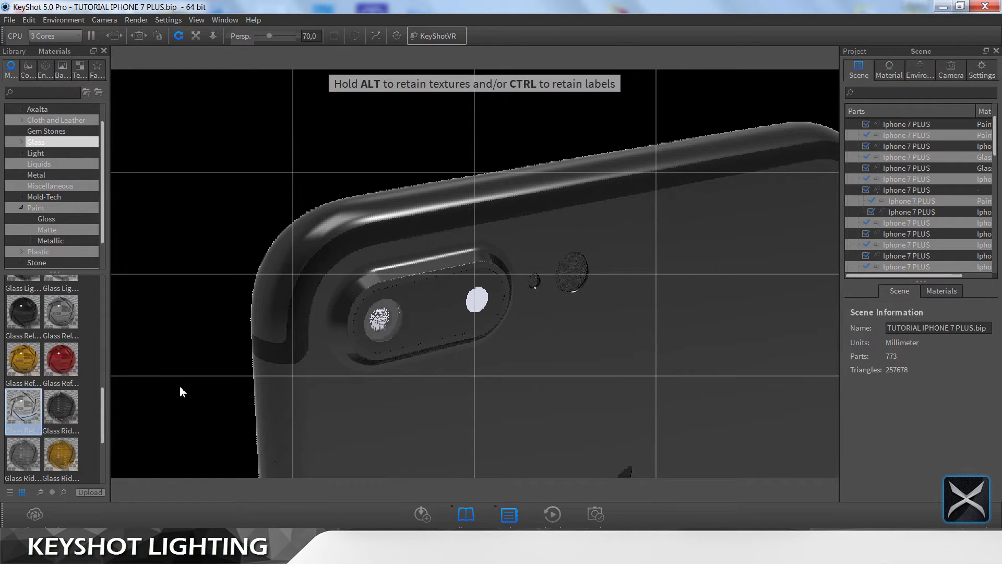
drag(23, 412, 472, 300)
scroll(496, 313, up, 4)
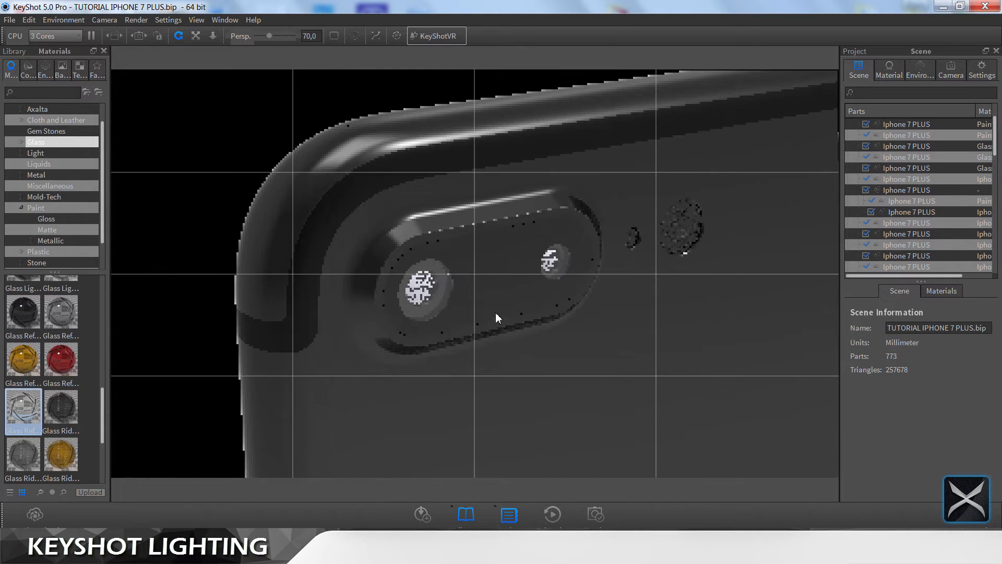
scroll(496, 313, up, 2)
key(ctrl+s)
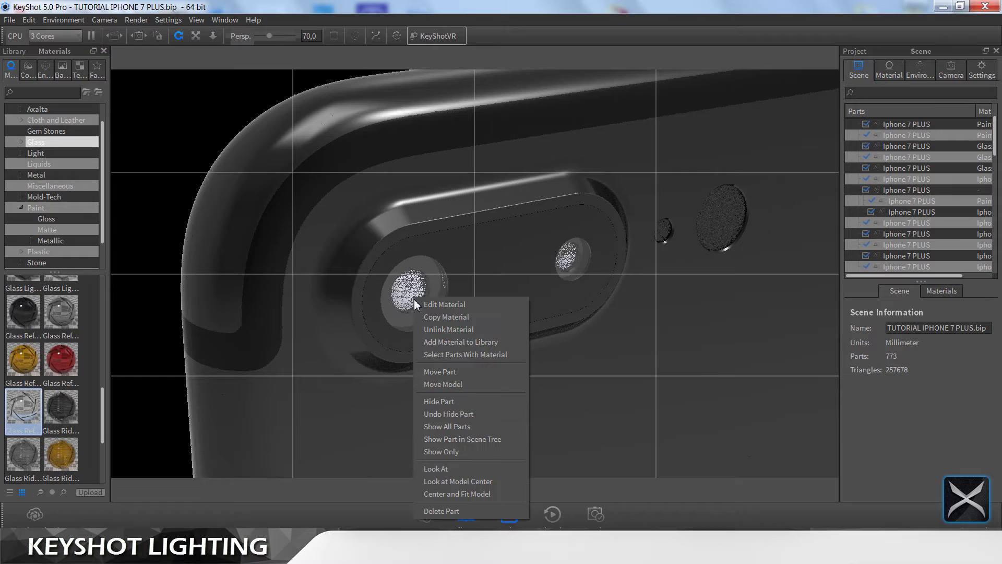
Step: Hide the glass parts in front of the large and the small camera lens
click(430, 402)
right_click(576, 261)
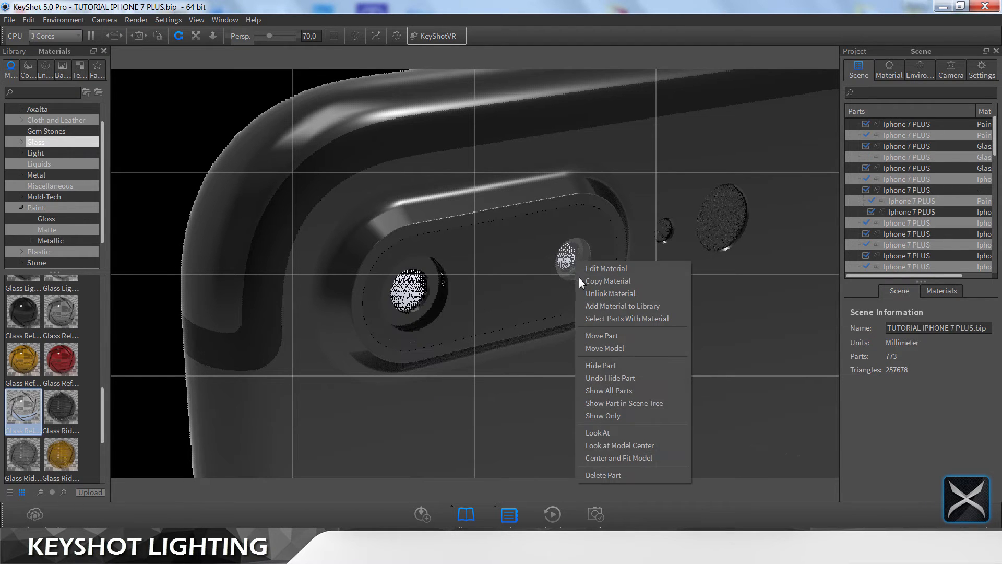
click(590, 362)
Step: Apply blue matte paint to the large inner camera lens and red matte paint to the small one
click(83, 229)
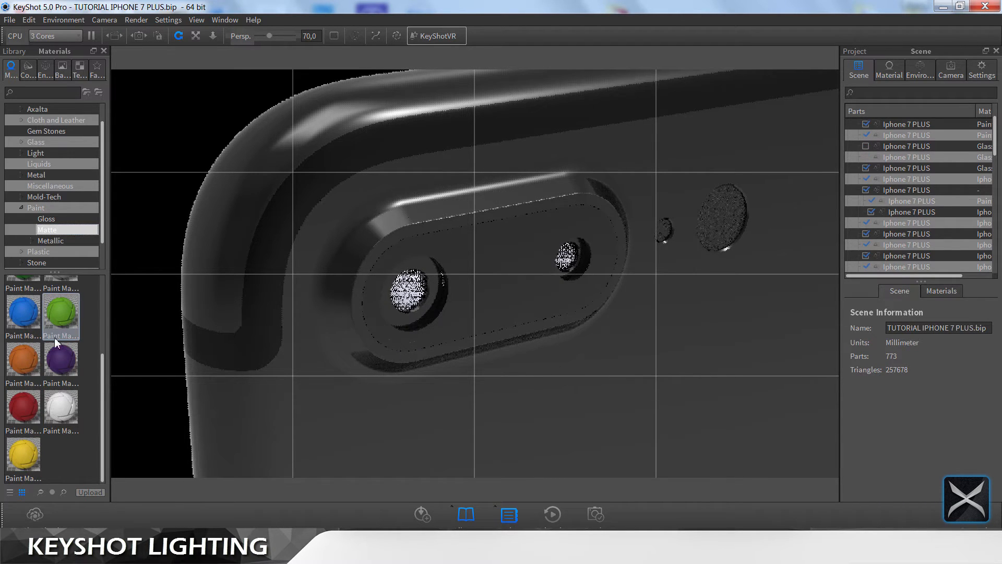
mouse_move(23, 312)
mouse_down()
mouse_move(168, 336)
mouse_move(421, 306)
mouse_move(409, 292)
mouse_up()
mouse_move(23, 406)
mouse_down()
mouse_move(574, 292)
mouse_move(580, 259)
mouse_move(568, 257)
mouse_up()
mouse_move(55, 321)
mouse_down()
mouse_move(601, 267)
mouse_move(665, 233)
mouse_move(673, 243)
mouse_move(664, 226)
mouse_move(84, 349)
mouse_move(62, 327)
mouse_up()
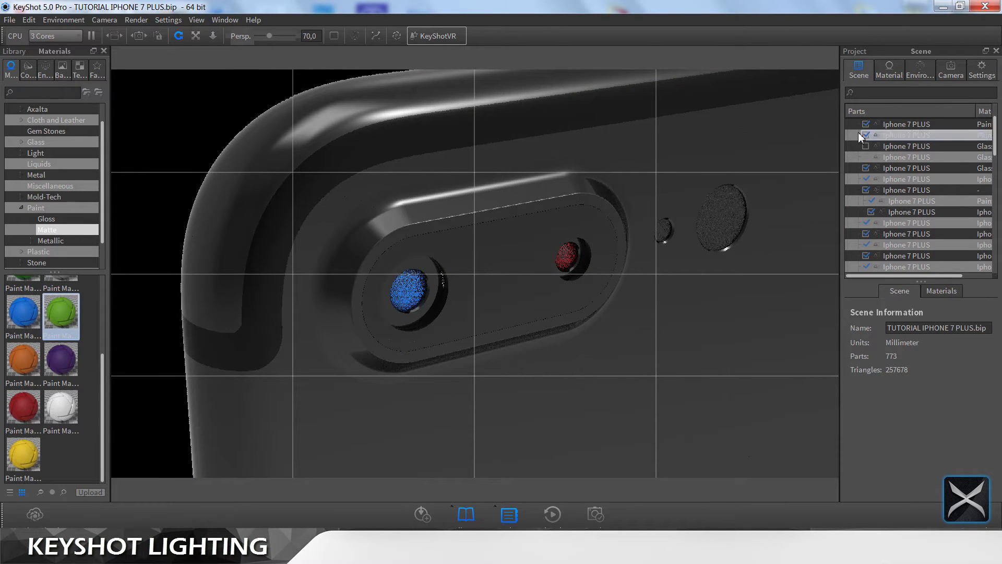
Step: Examine the camera and flash area straight from the back, and open the phone body's Paint Metallic Black material
click(665, 234)
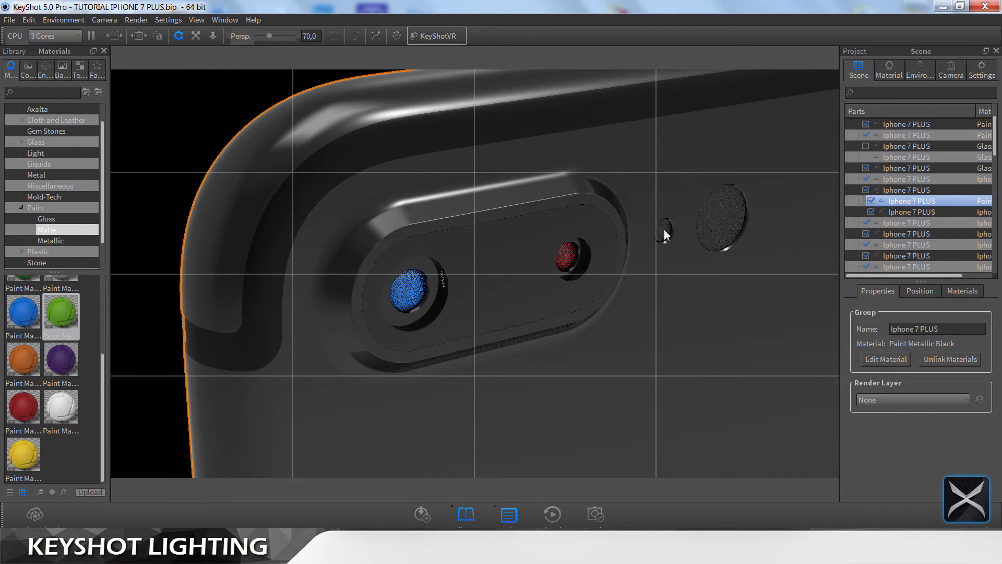
scroll(657, 264, down, 5)
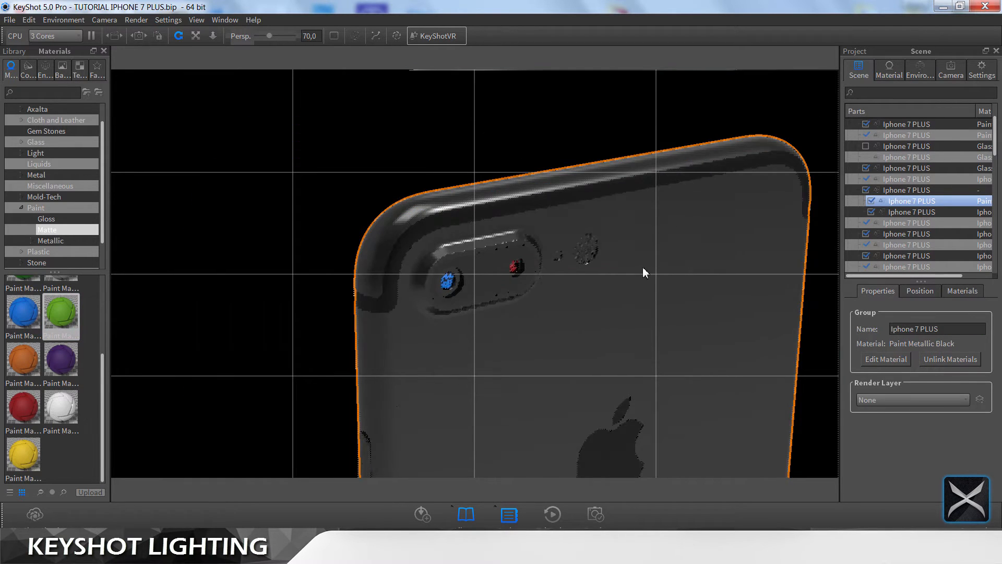
click(449, 155)
scroll(558, 274, down, 2)
drag(558, 274, 496, 248)
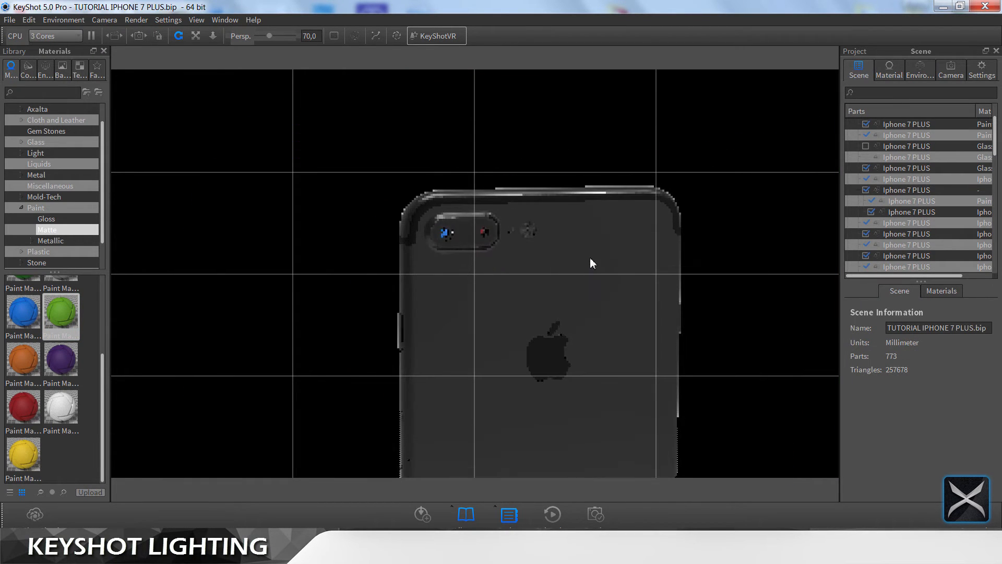
double_click(590, 257)
scroll(552, 229, up, 6)
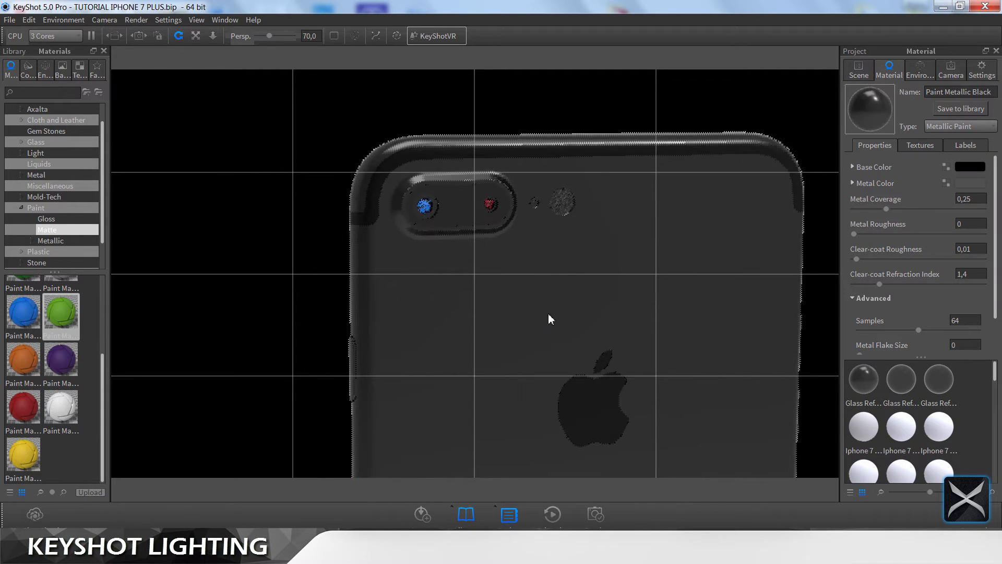
scroll(562, 327, up, 2)
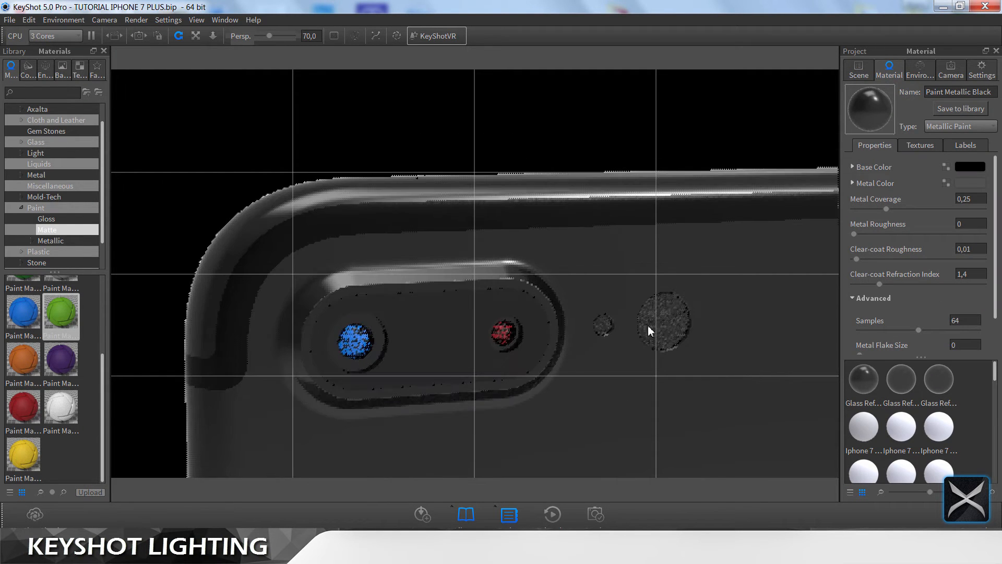
Step: Shift the small round microphone disc beside the camera by -0.01 in Z translation
middle_drag(647, 327, 434, 319)
scroll(515, 342, up, 4)
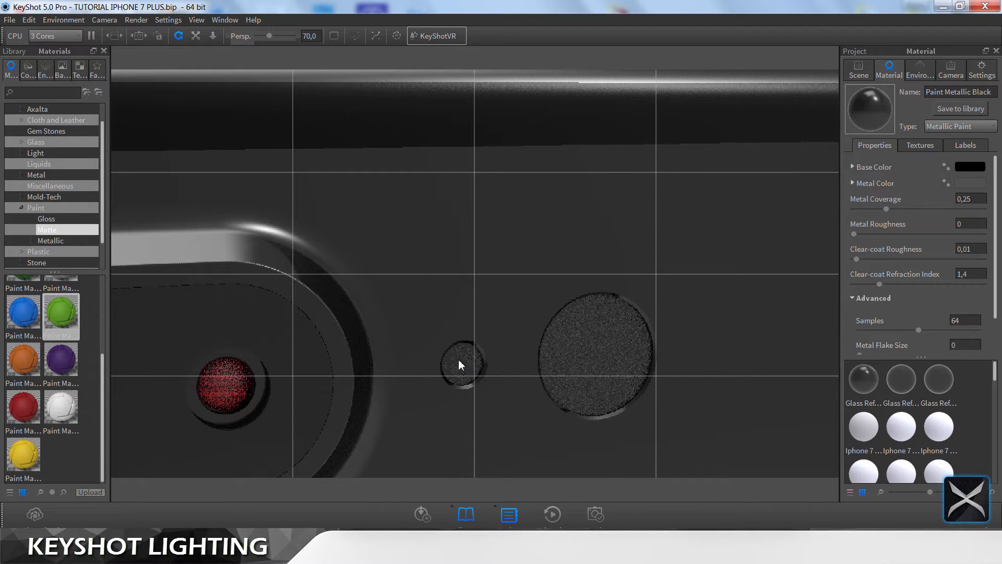
scroll(483, 335, down, 6)
drag(490, 298, 511, 305)
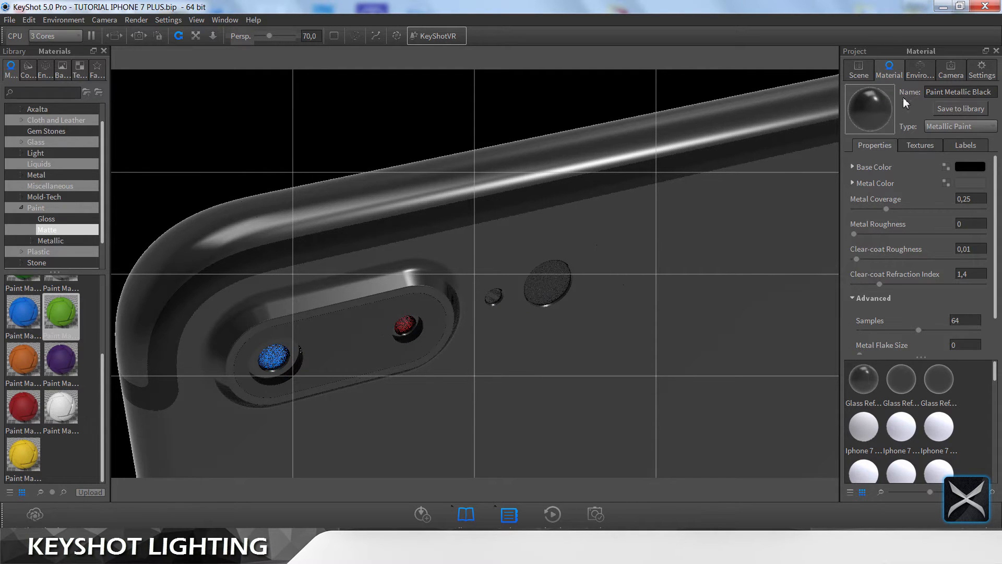
click(858, 70)
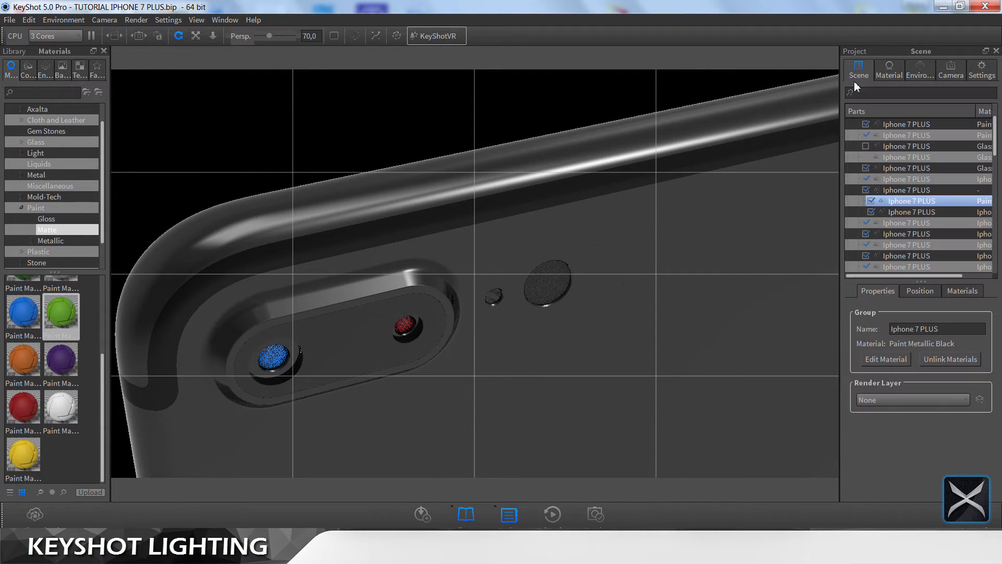
click(498, 296)
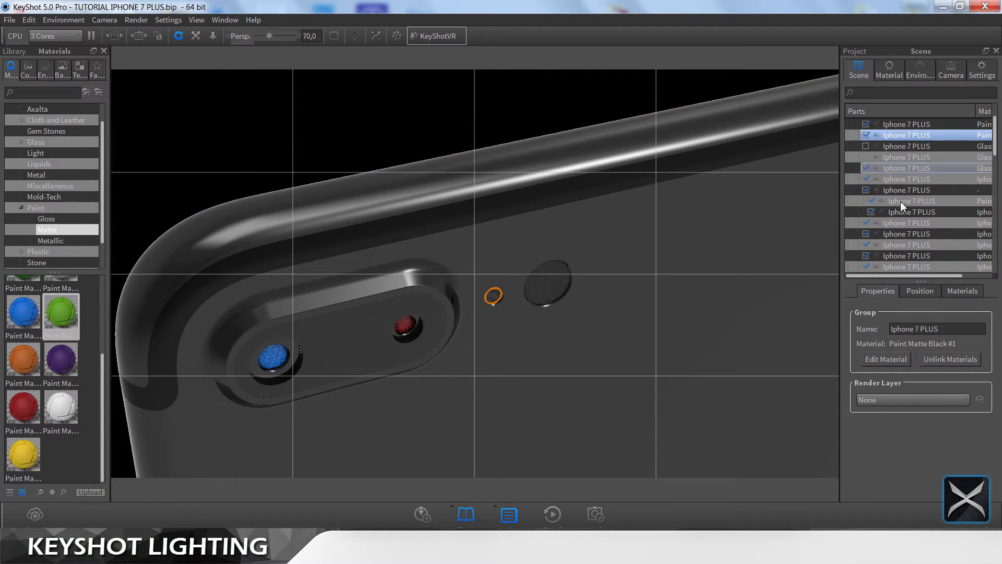
click(925, 291)
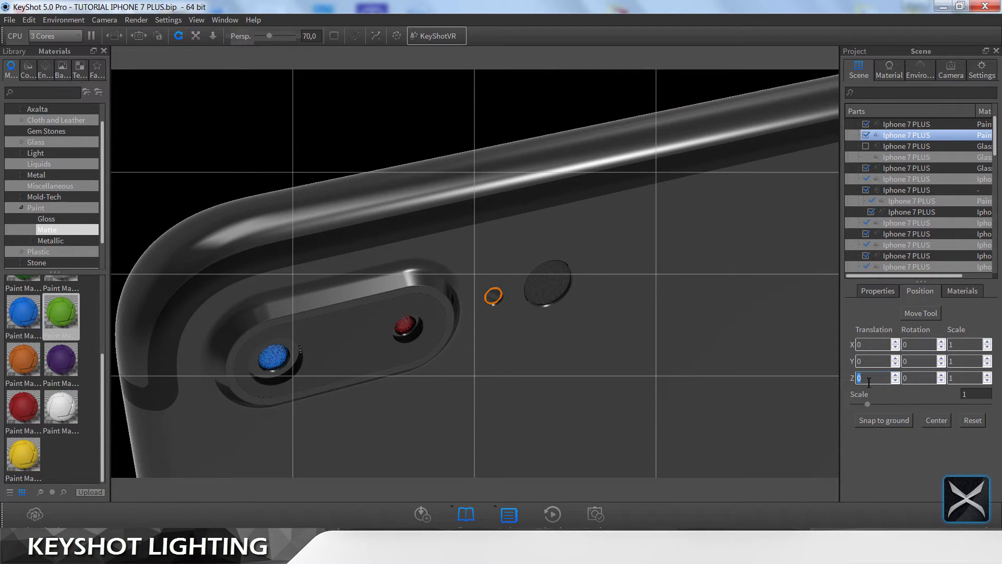
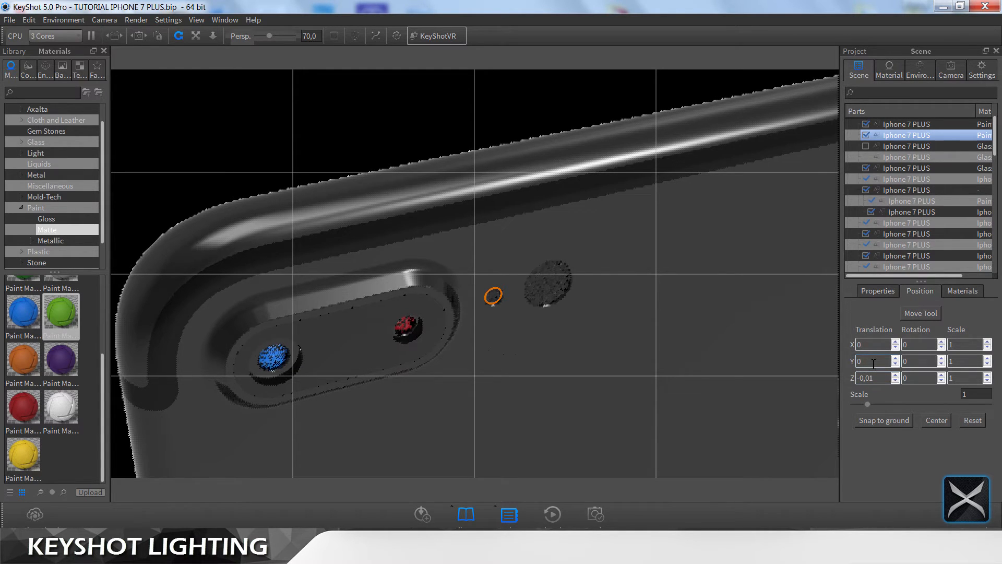
click(483, 123)
Step: Apply green matte paint to the small microphone disc and white matte paint to the large flash disc, and save the scene
mouse_move(61, 339)
mouse_down()
mouse_move(66, 324)
mouse_move(493, 297)
mouse_up()
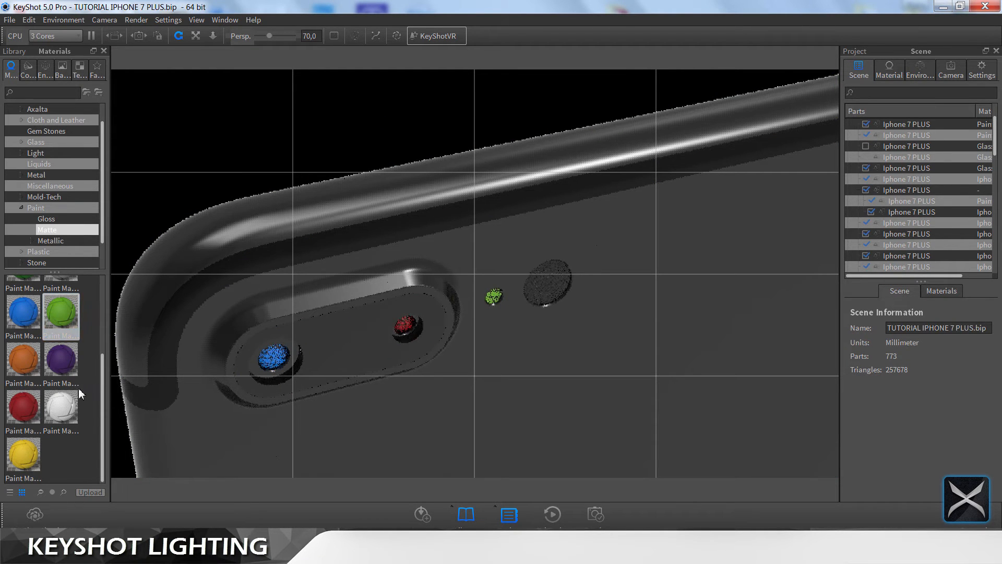
mouse_move(61, 406)
mouse_down()
mouse_move(559, 316)
mouse_move(546, 293)
mouse_up()
scroll(547, 293, down, 5)
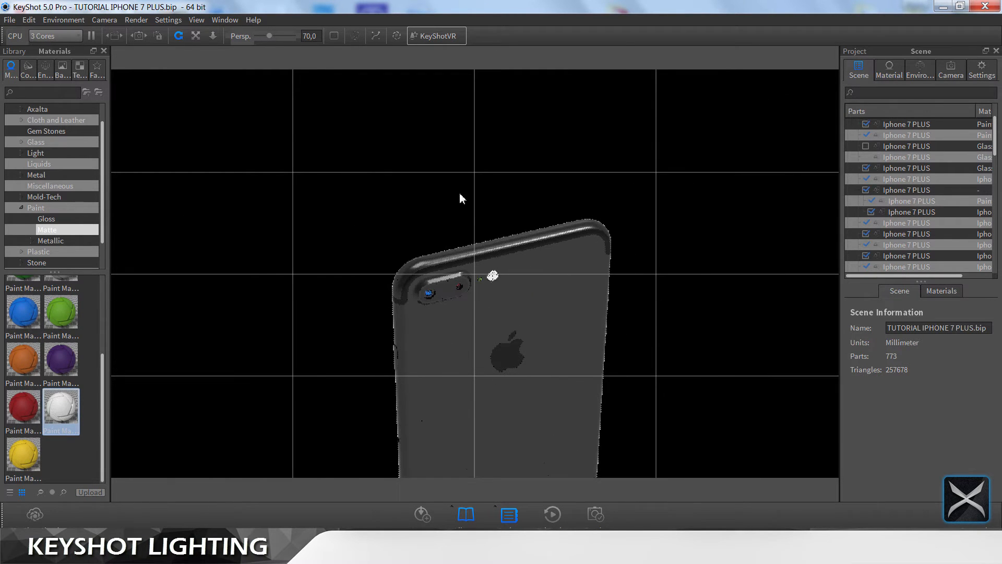
scroll(451, 305, up, 5)
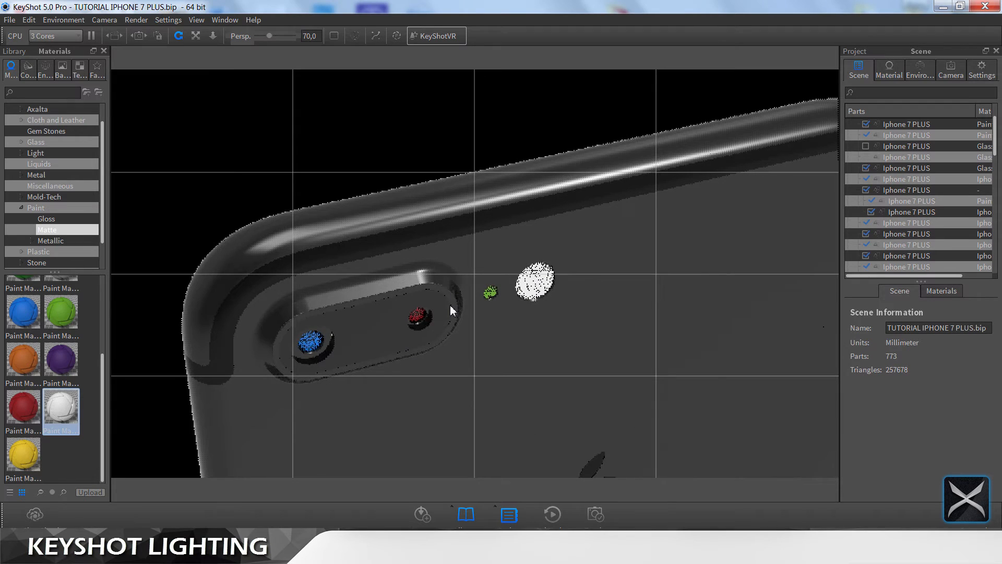
scroll(450, 306, down, 4)
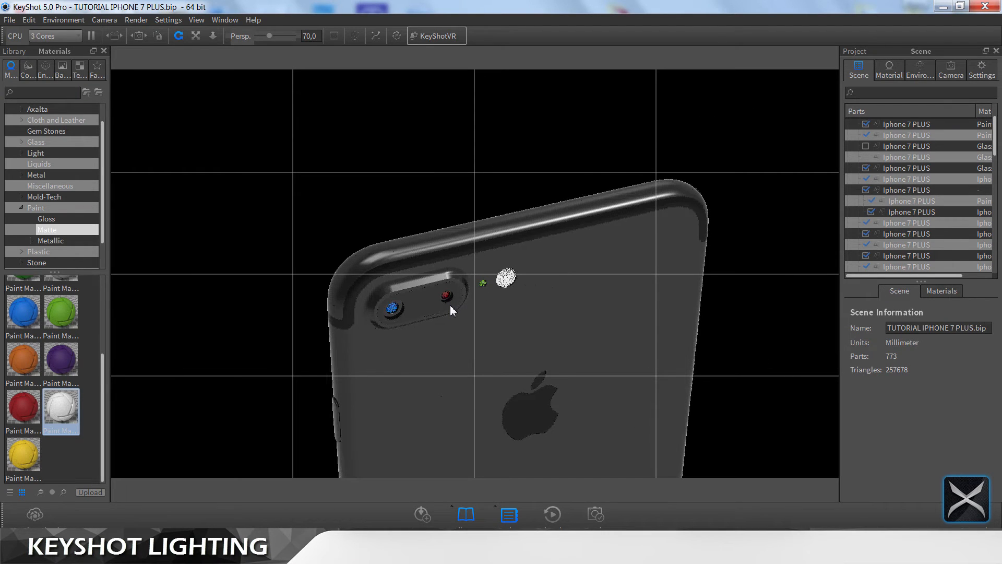
key(ctrl+s)
Step: Set the free camera to an orthographic lens and the Back view orientation, framing the camera and flash area
click(945, 66)
click(861, 450)
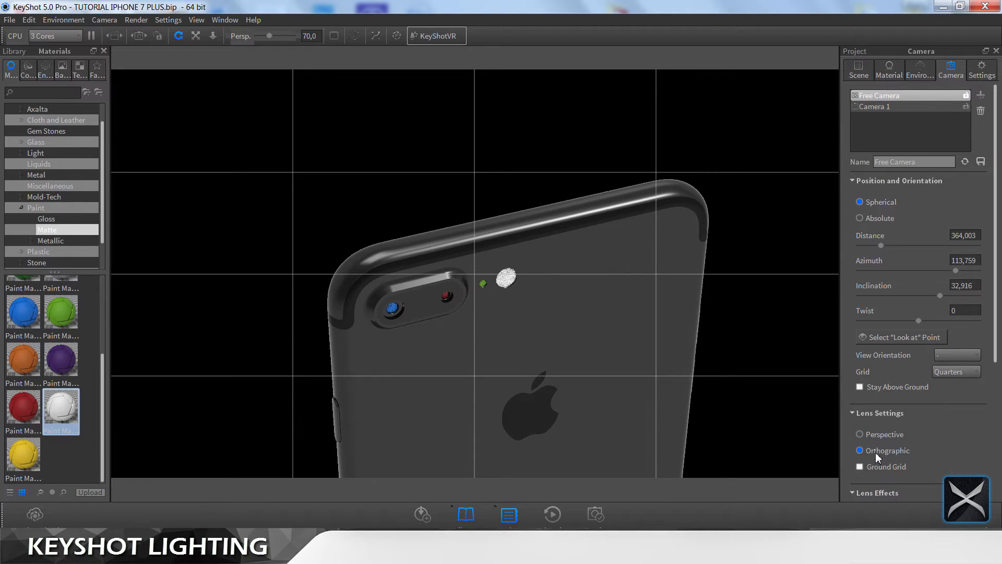
click(947, 353)
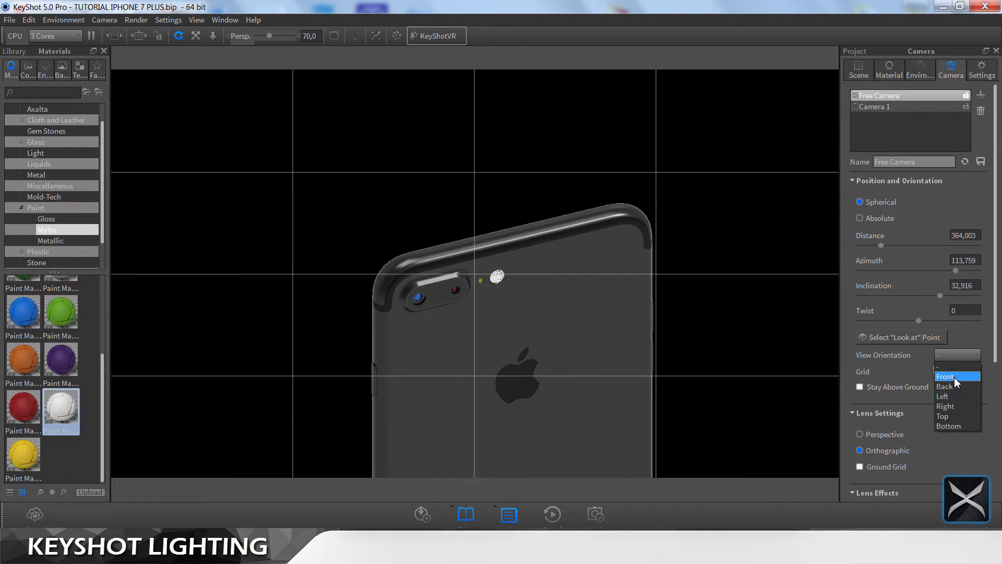
click(950, 387)
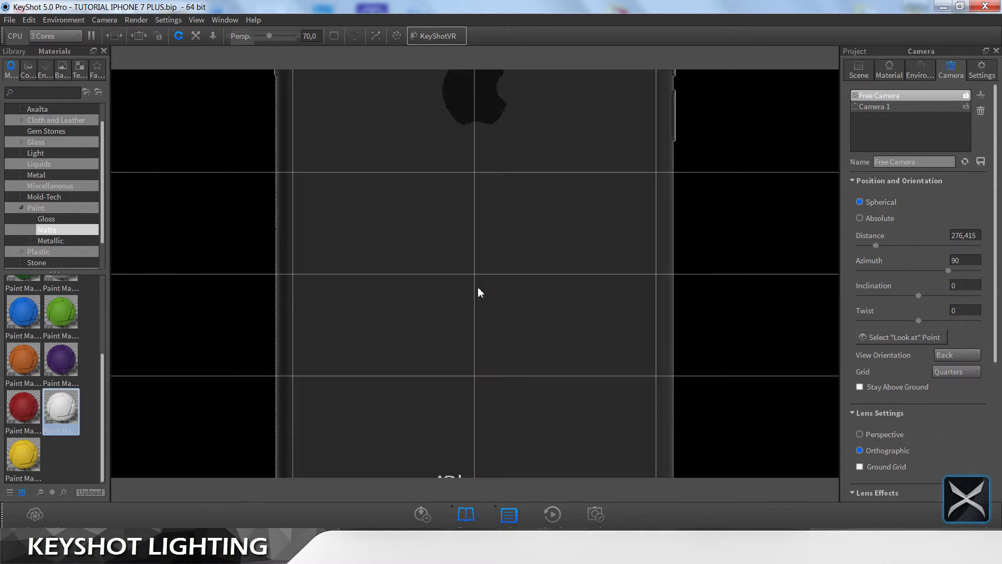
scroll(437, 177, down, 4)
middle_drag(481, 245, 587, 460)
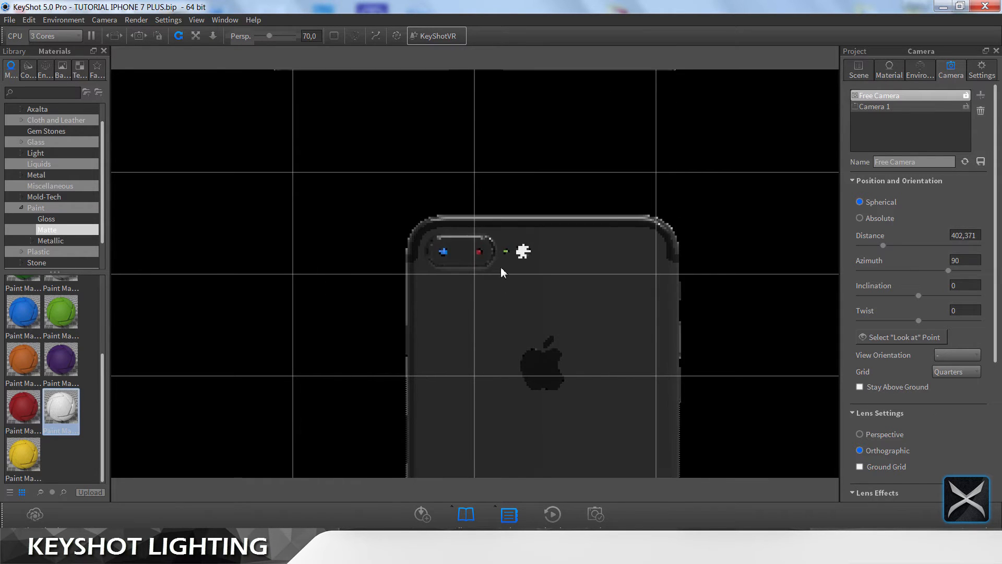
scroll(494, 261, up, 3)
scroll(494, 261, up, 5)
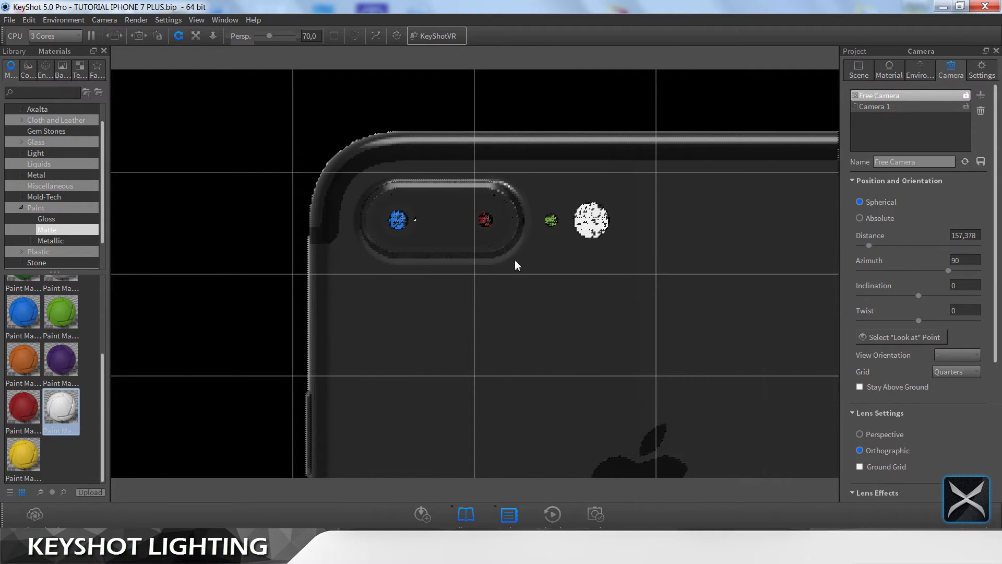
scroll(514, 259, up, 2)
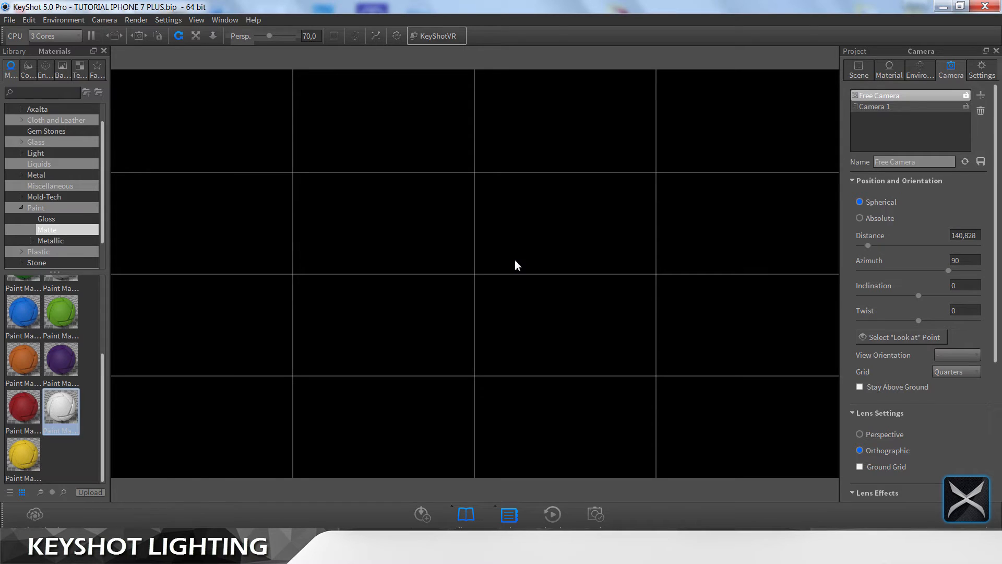
scroll(515, 259, down, 1)
middle_drag(515, 259, 476, 338)
middle_drag(360, 338, 282, 322)
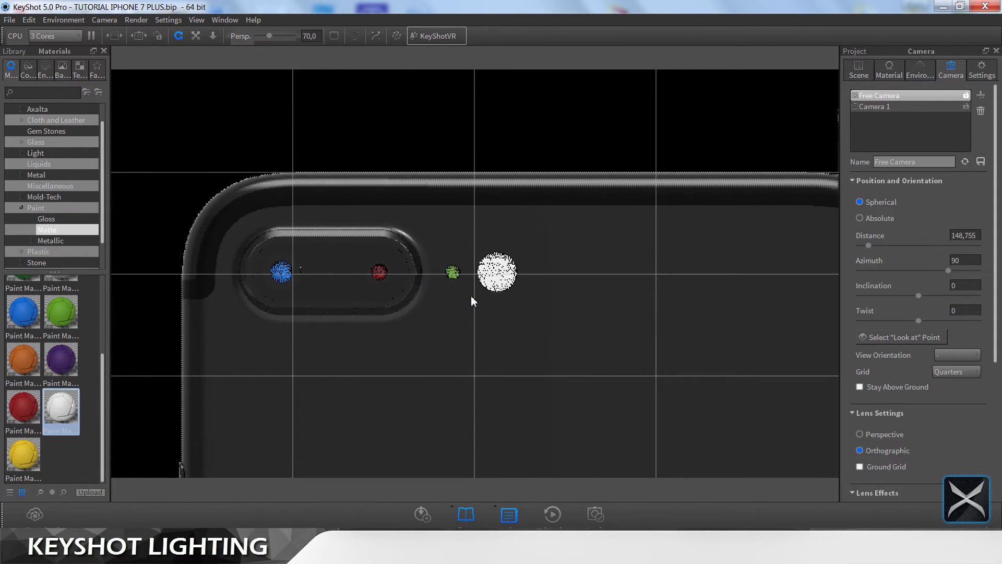
middle_drag(472, 301, 425, 299)
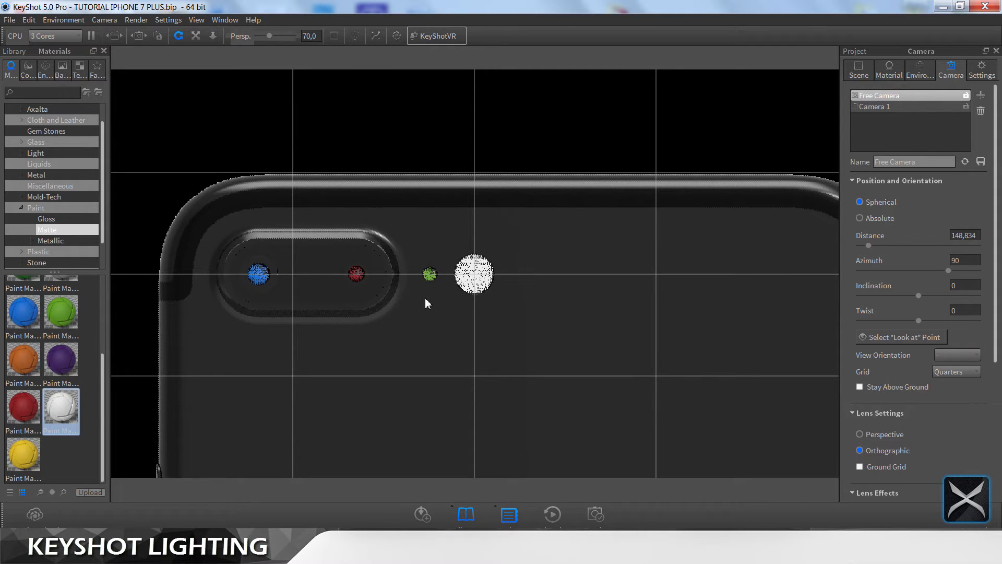
Step: Try Flash.png as a label on the white flash disc with a scale of 0.1, and delete the label
double_click(491, 270)
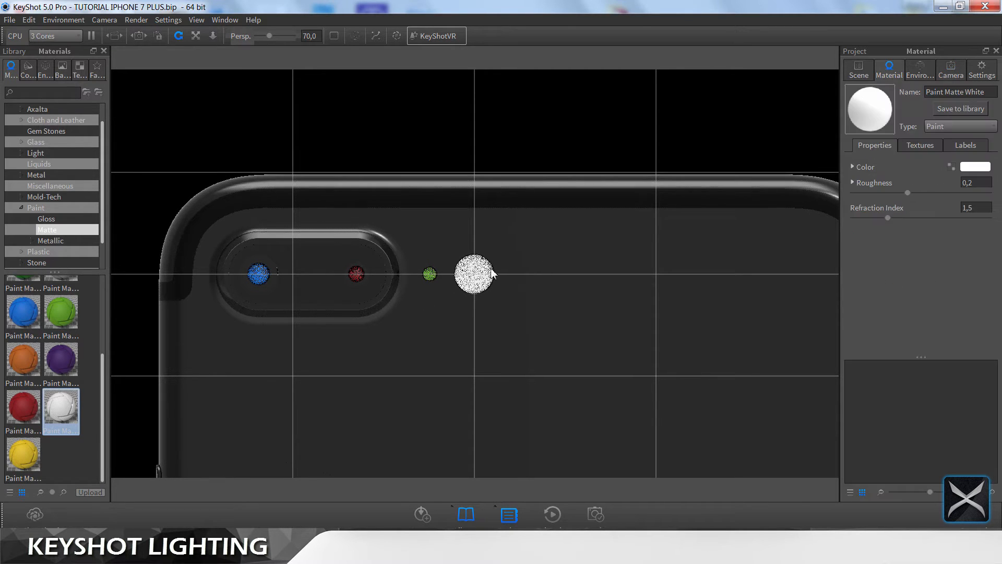
click(970, 148)
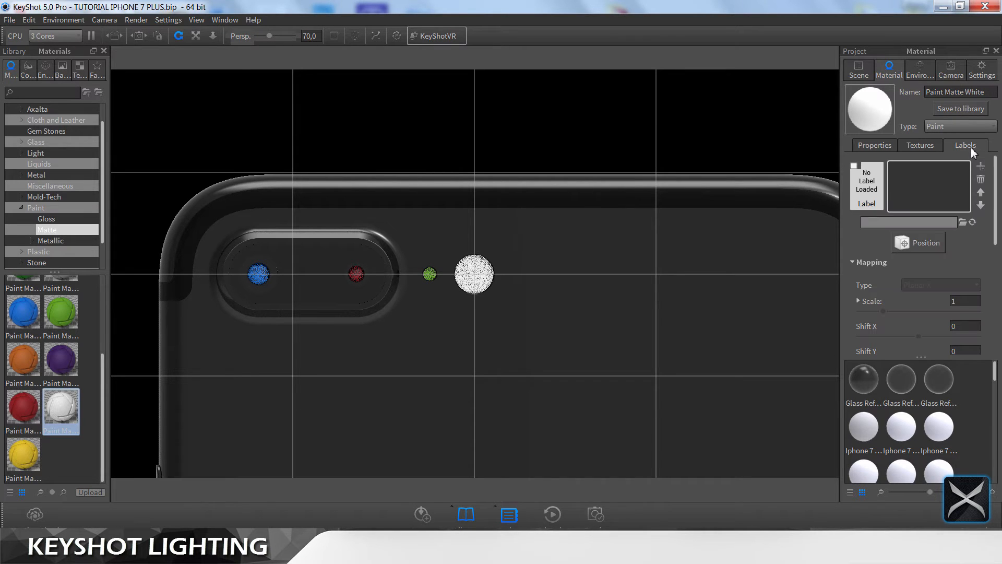
click(980, 167)
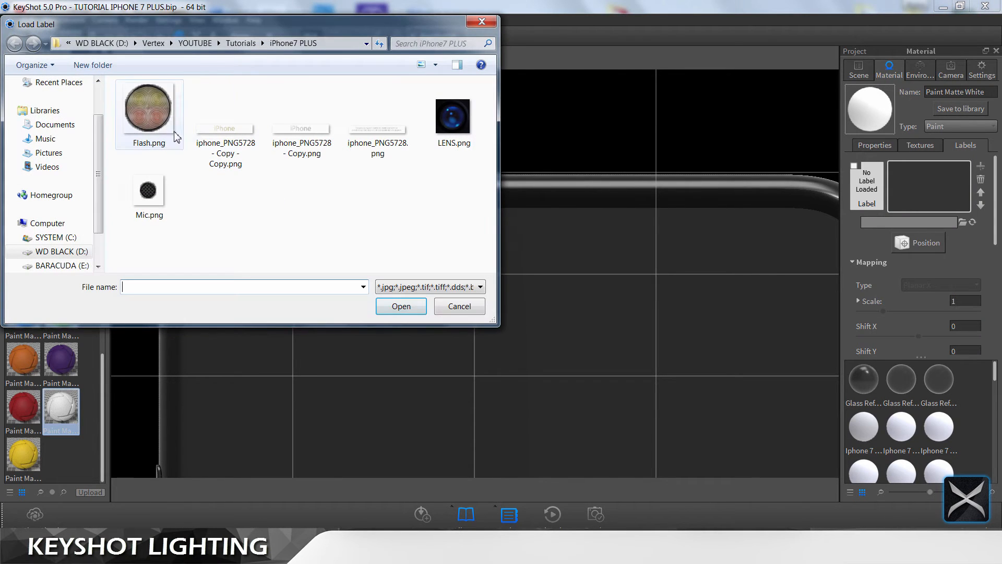
click(160, 121)
click(405, 307)
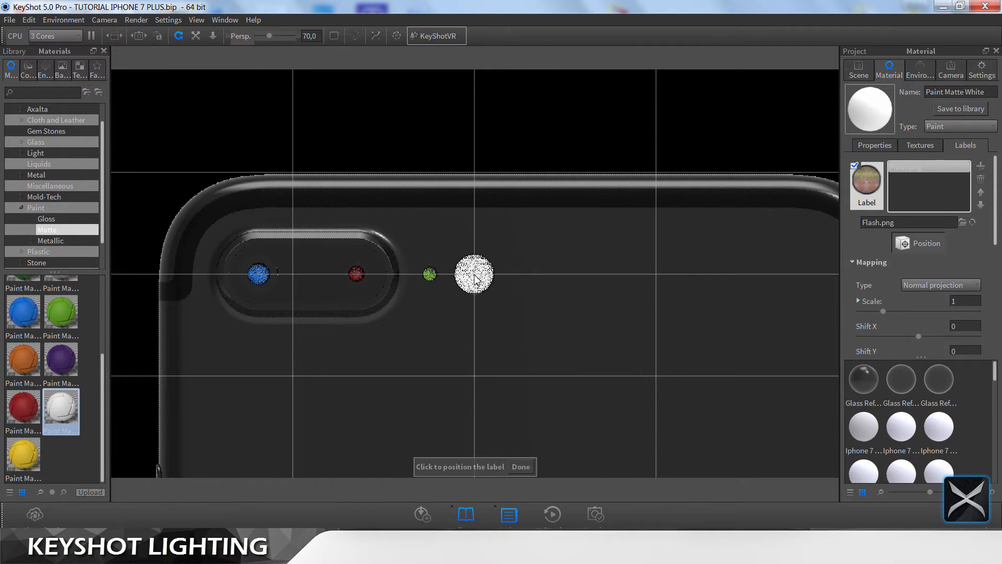
click(520, 466)
double_click(972, 303)
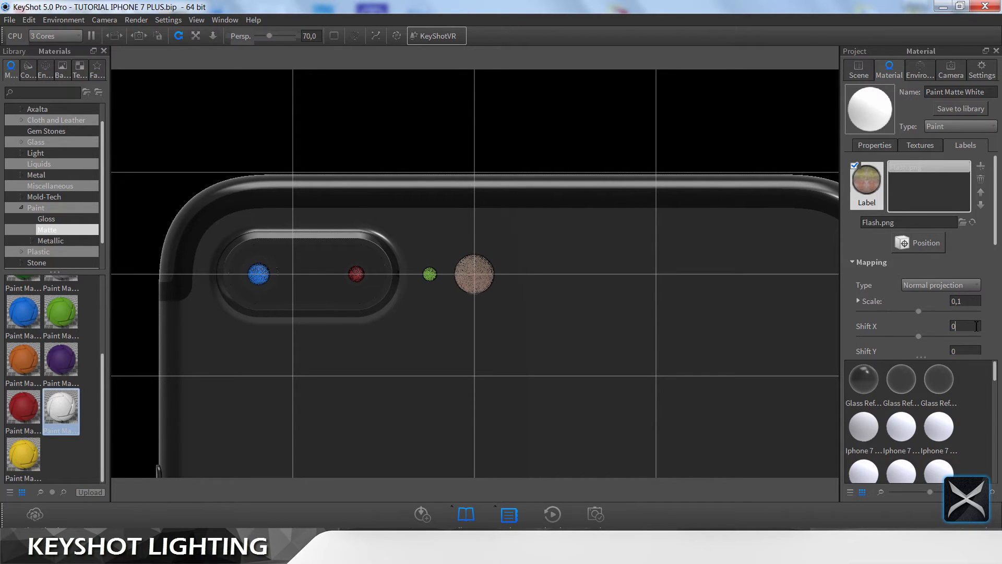
click(982, 181)
Step: Load Flash.png as the bump texture of the white flash material and set its mapping type to Planar X
click(926, 146)
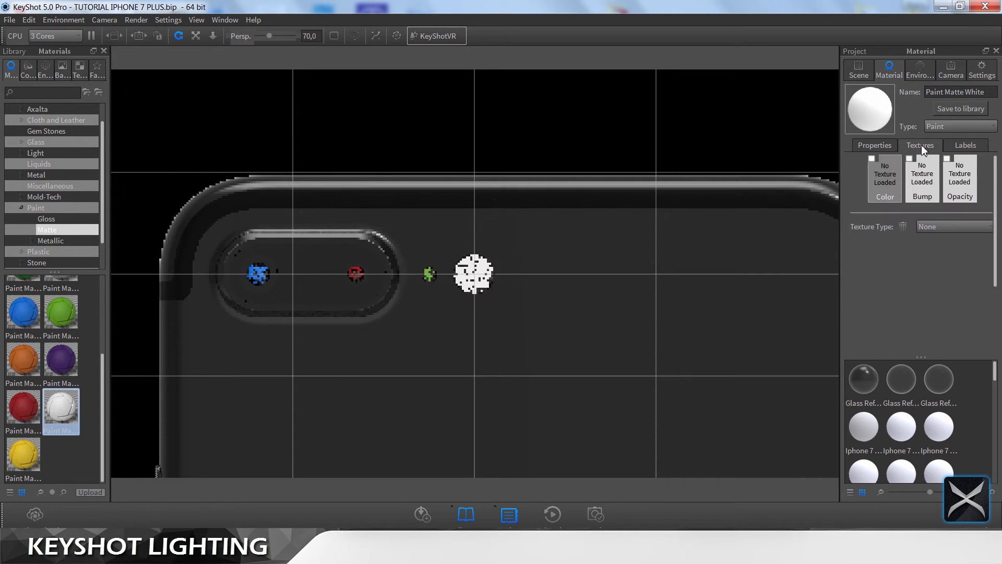
click(931, 180)
double_click(149, 108)
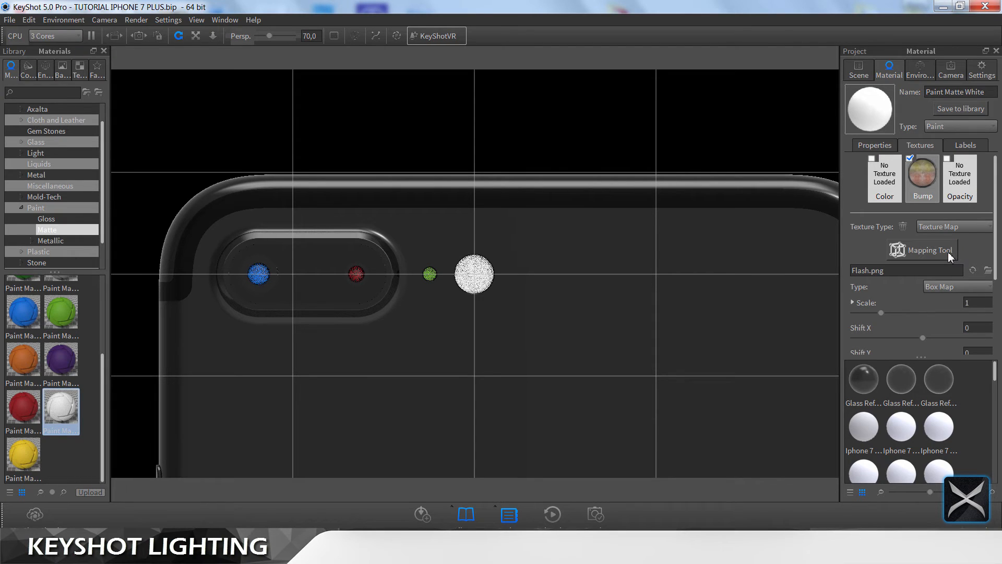
click(950, 287)
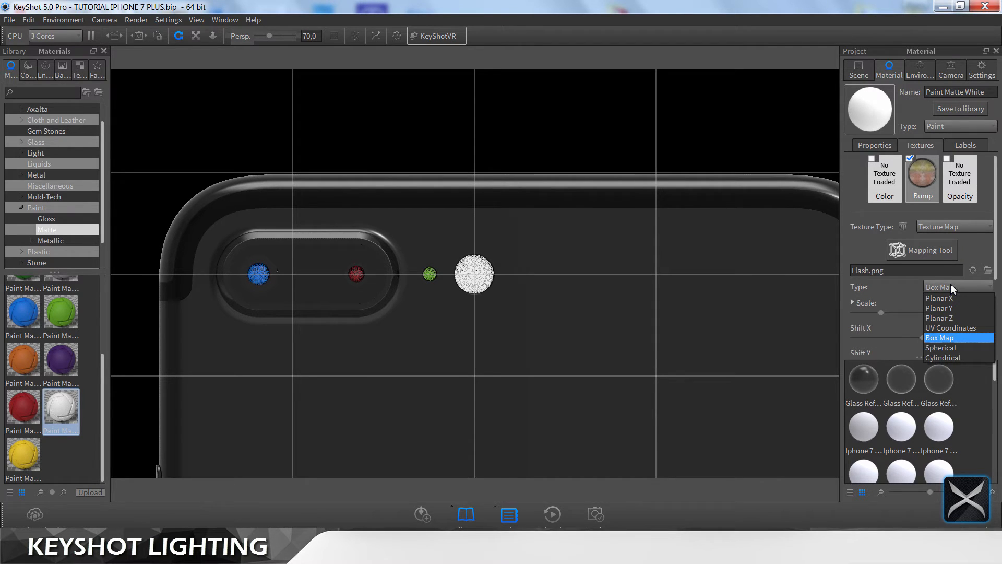
click(950, 287)
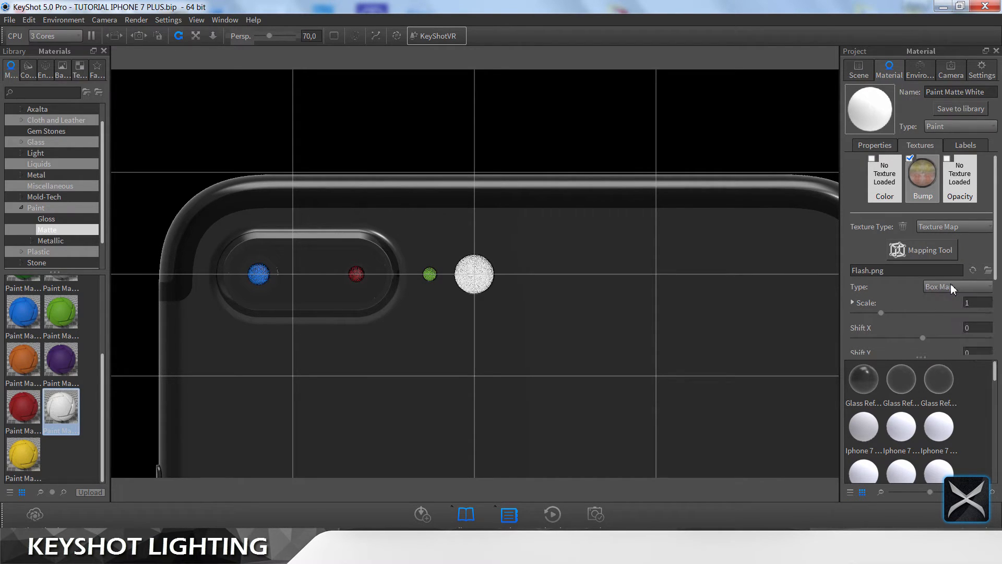
click(950, 287)
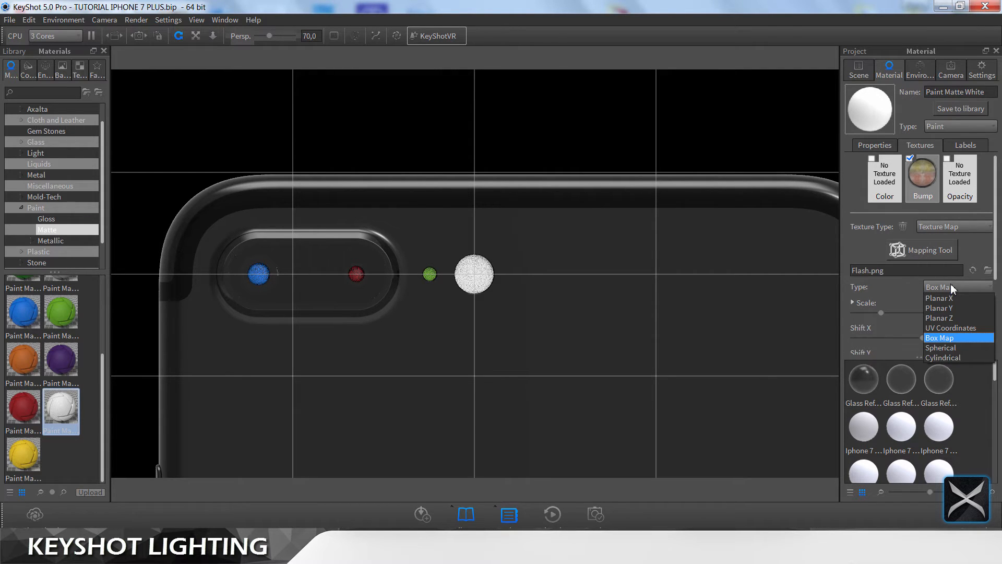
click(944, 298)
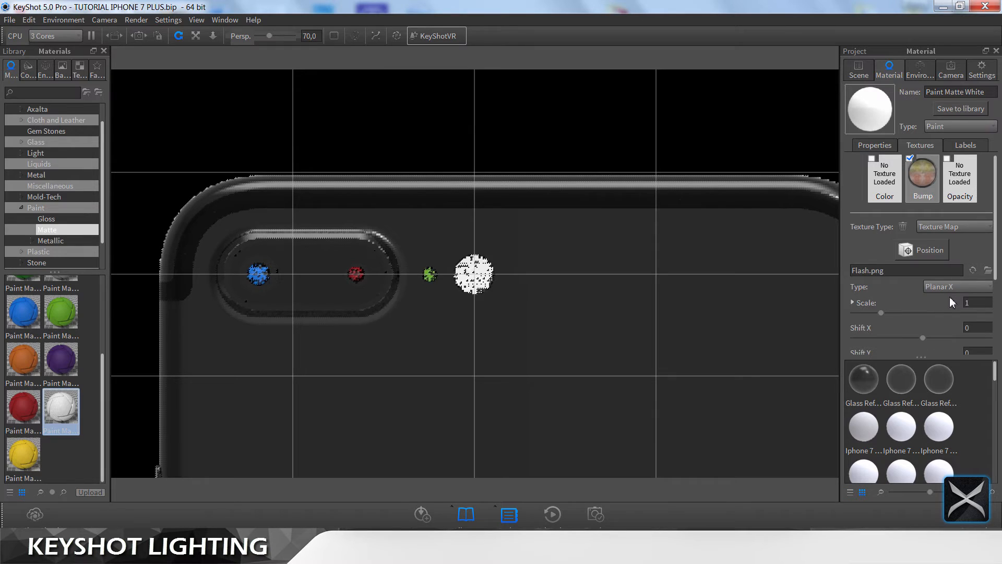
Step: Try other planar mapping types for the bump texture, including Planar Z, and return to Planar X
click(949, 287)
click(946, 303)
click(945, 289)
click(947, 308)
click(944, 294)
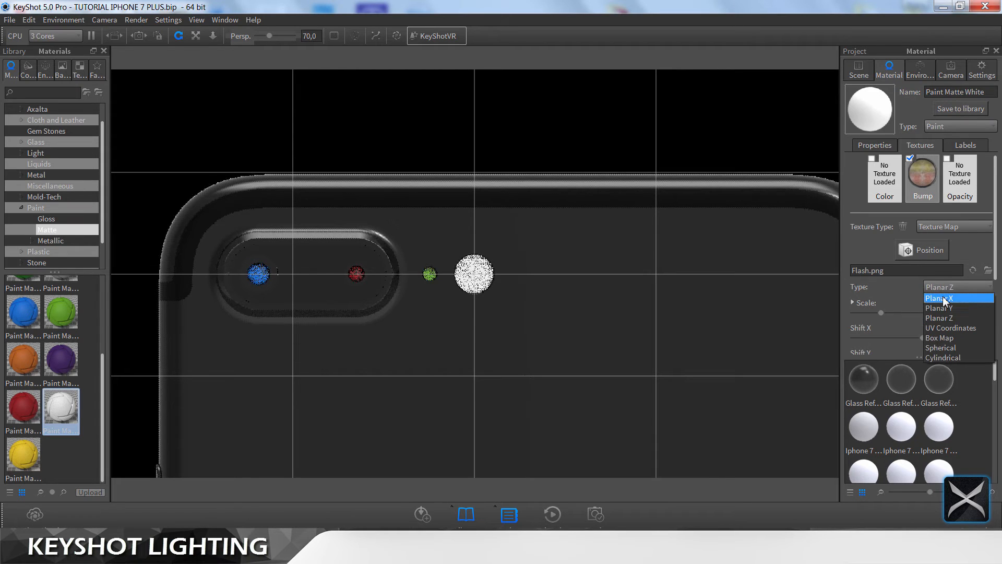
click(943, 296)
Step: Position the bump texture at the flash disc's centre with a scale of 0.1, and switch its mapping to Planar Y
click(922, 250)
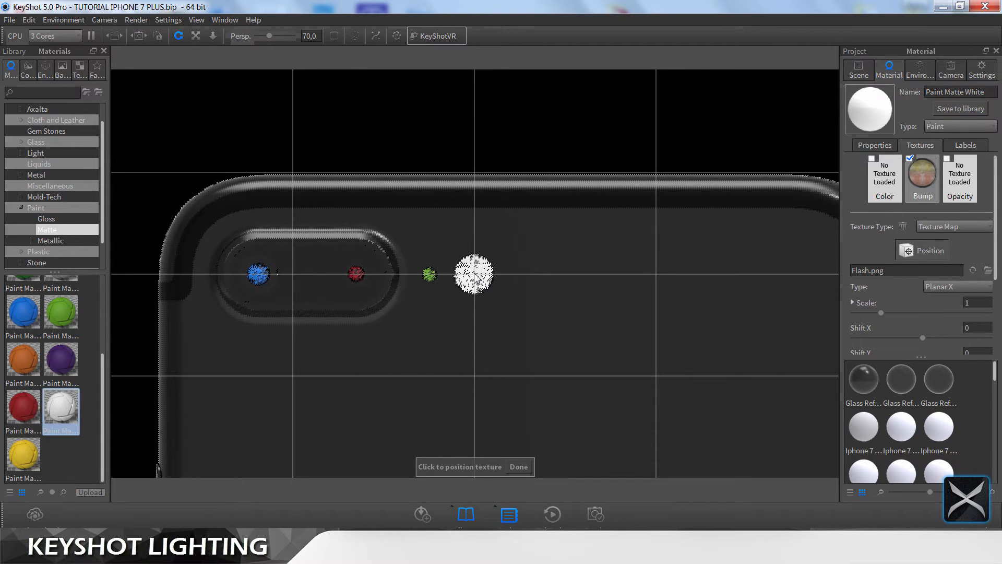
click(475, 275)
click(519, 466)
click(982, 304)
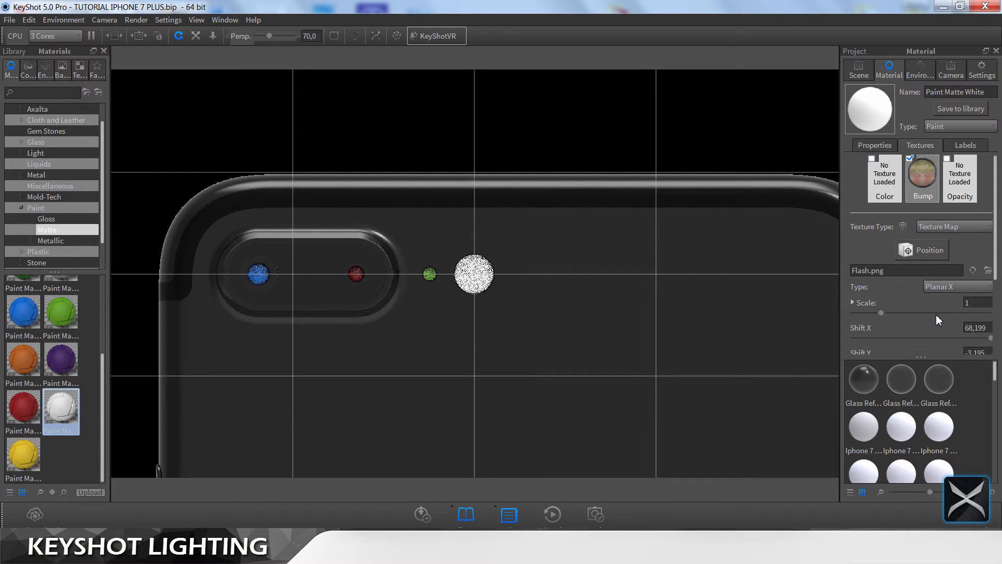
text(0,)
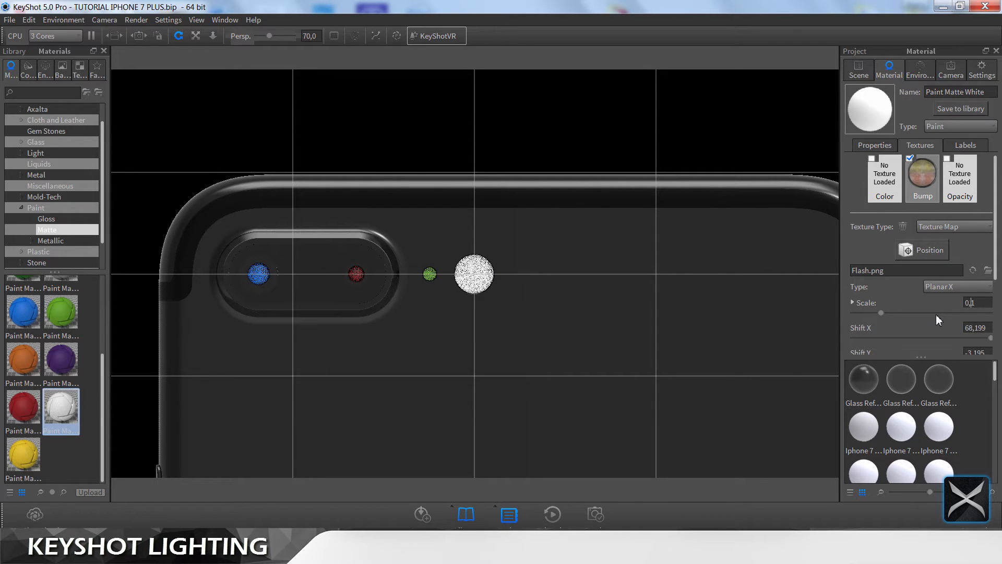
key(Return)
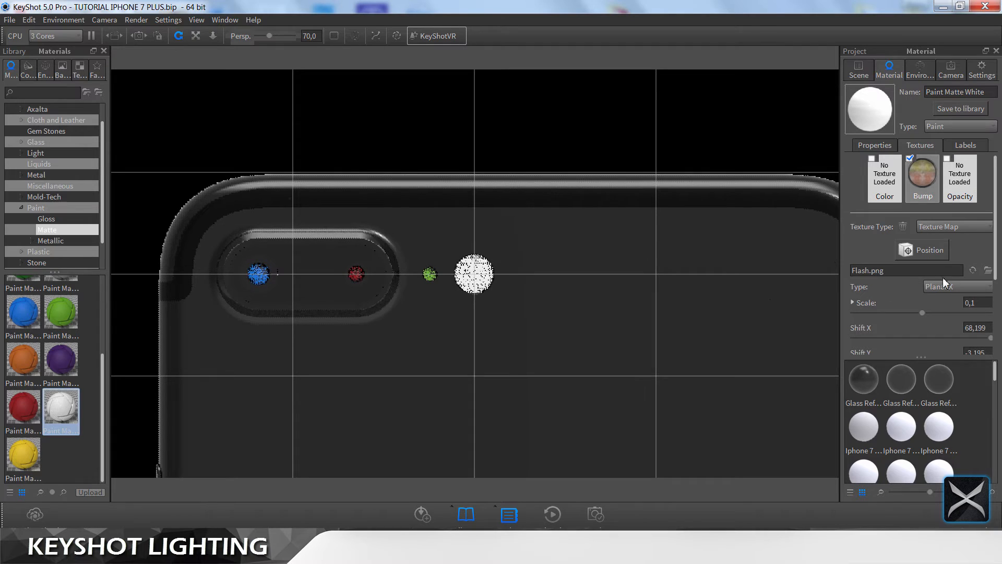
click(947, 287)
click(947, 311)
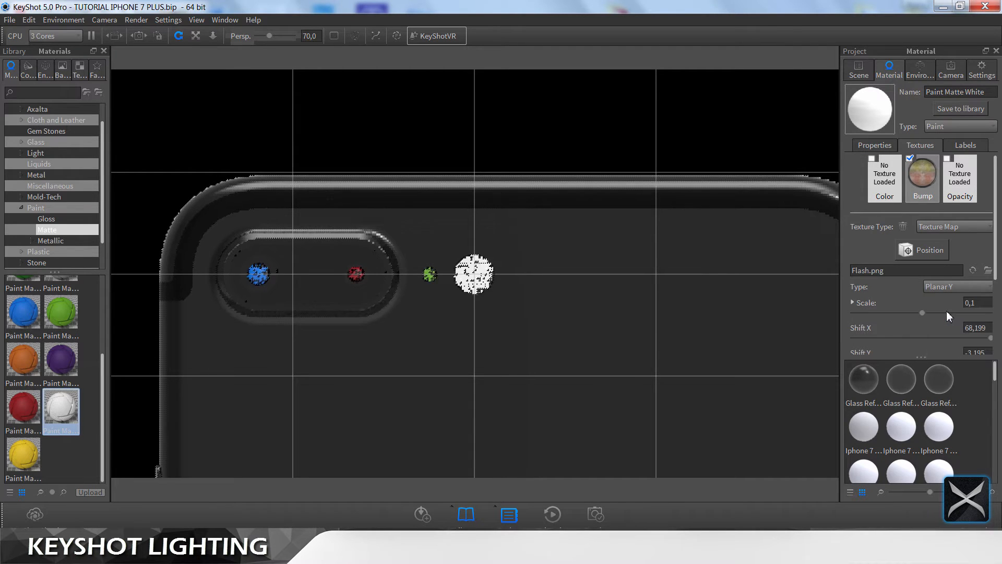
Step: Reposition the Planar Y bump texture at the centre of the white flash disc
click(919, 252)
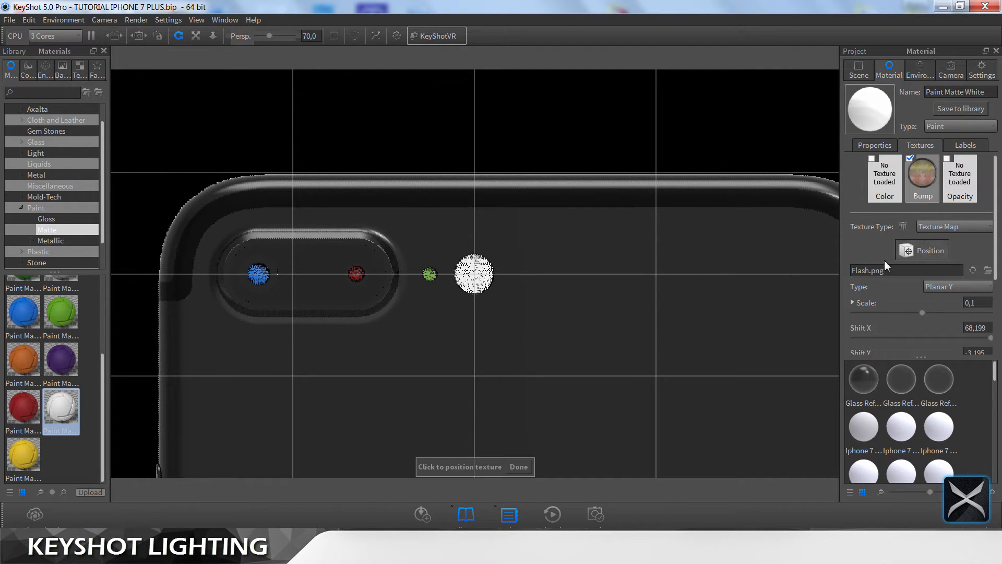
click(475, 279)
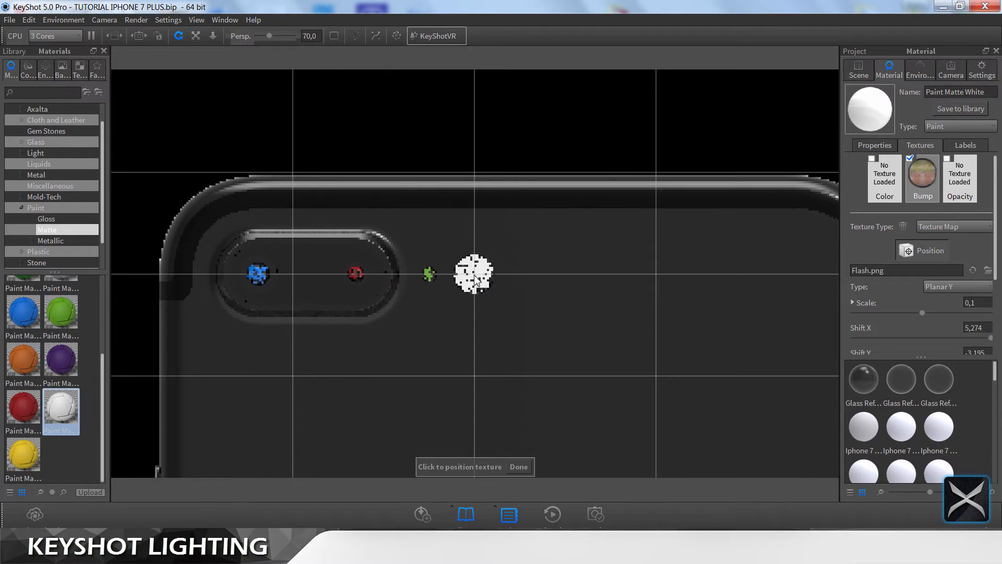
click(521, 466)
Step: Switch the camera lens to Perspective and frame the white flash disc in close-up
click(950, 69)
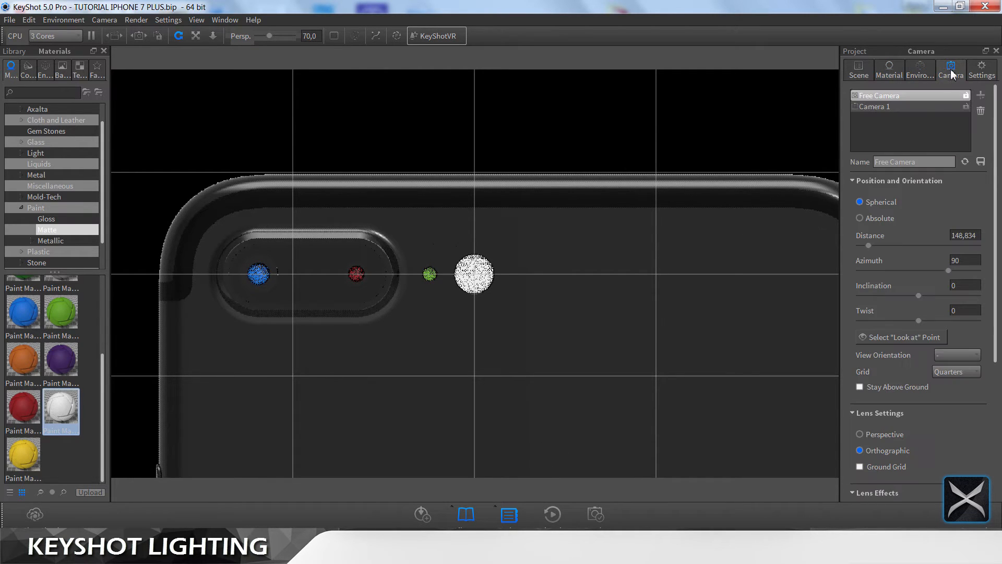
click(859, 434)
scroll(506, 232, up, 10)
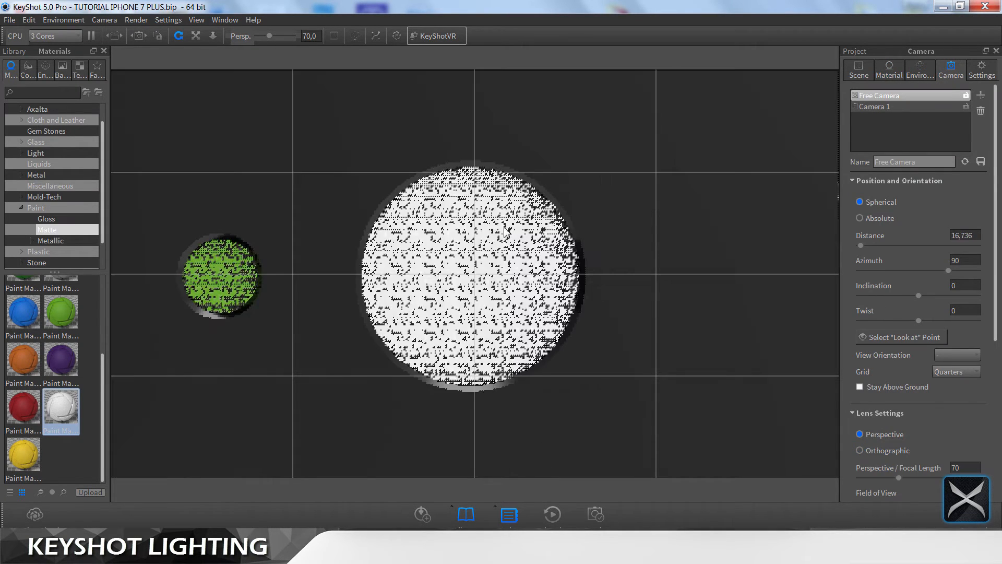
scroll(506, 233, down, 3)
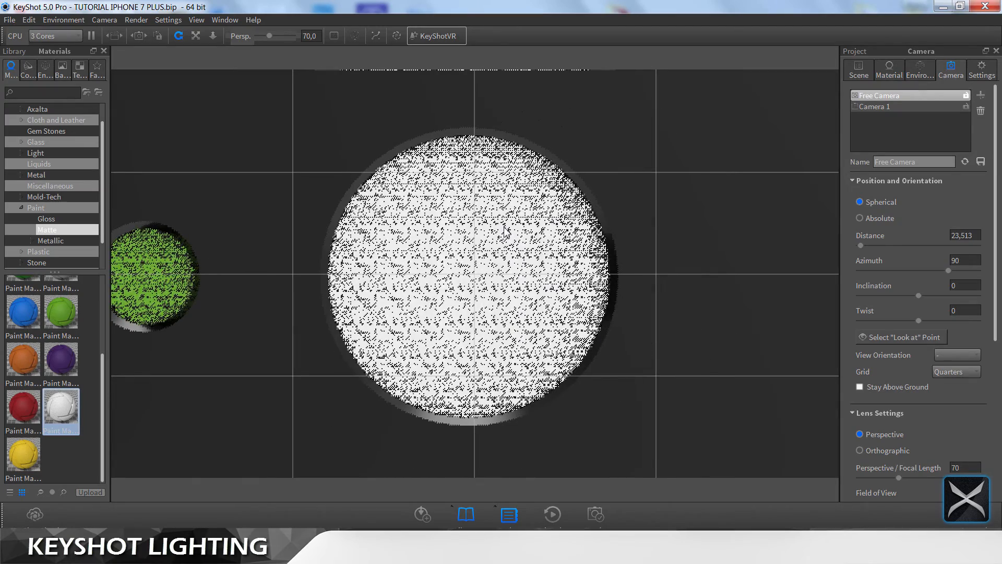
Step: Set the flash material's bump texture mapping to UV Coordinates and position it at the disc's centre
double_click(484, 282)
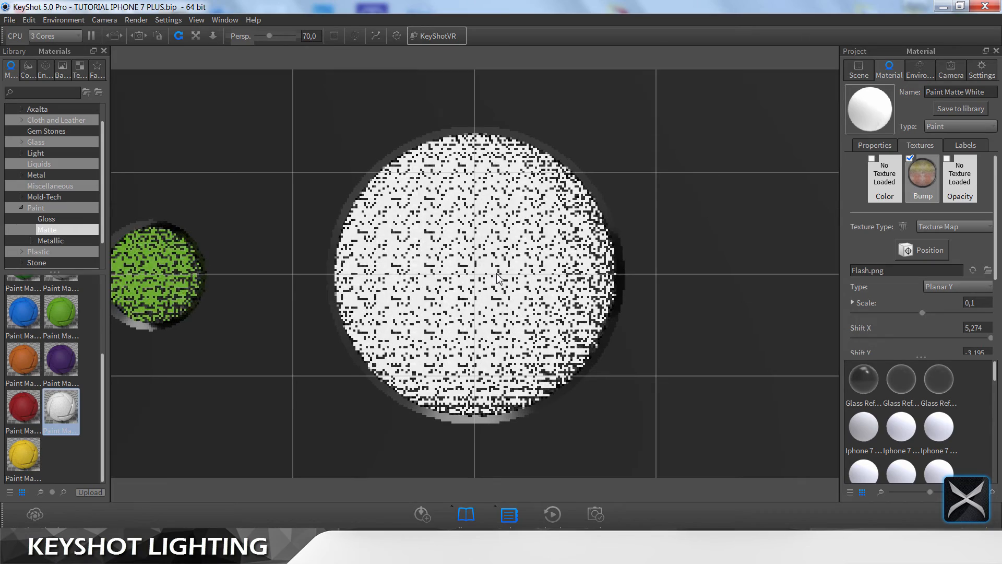
click(953, 287)
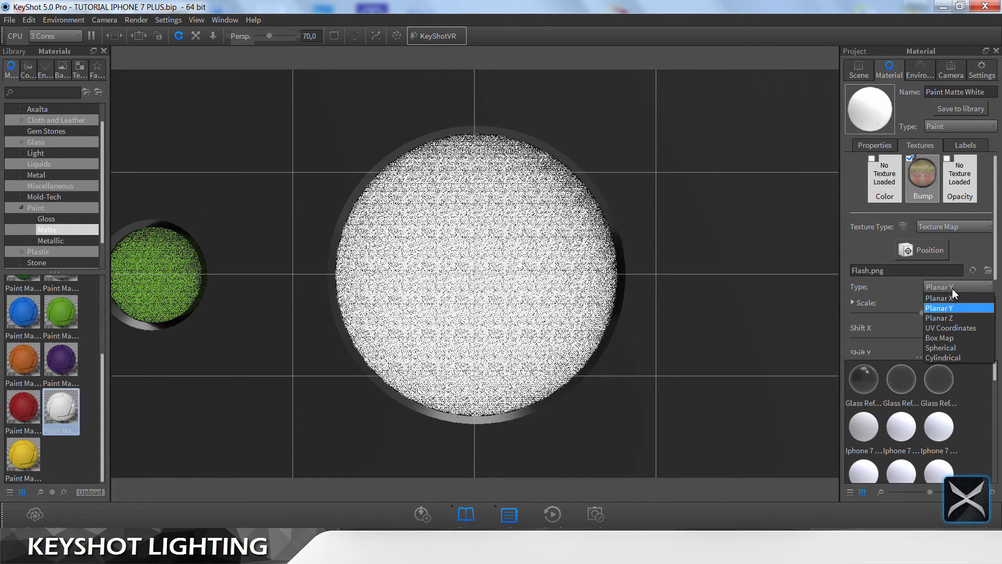
click(951, 325)
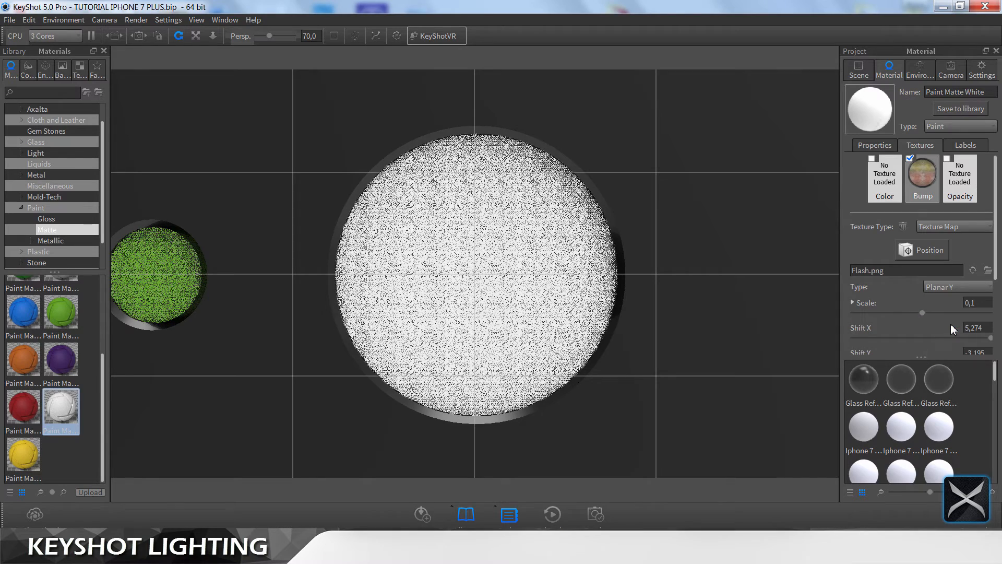
click(923, 253)
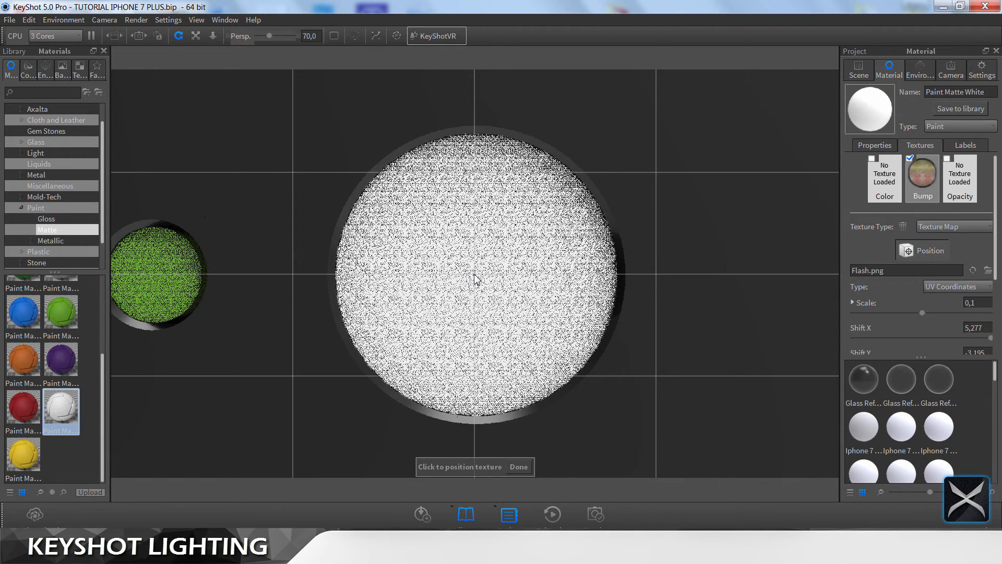
click(475, 280)
click(520, 464)
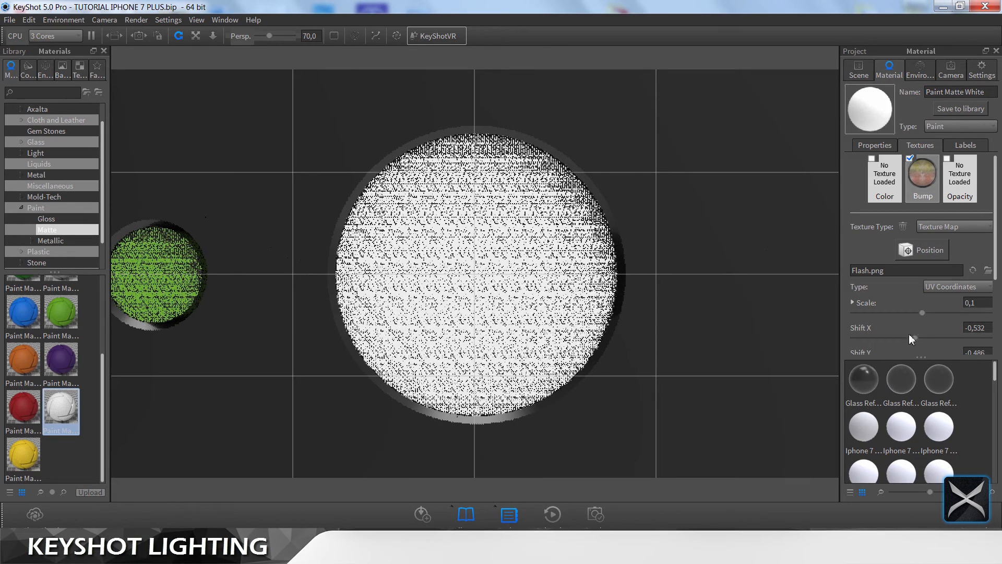
Step: Try a scale of 0.01 for the flash disc's bump texture and inspect the disc
click(984, 303)
key(BackSpace)
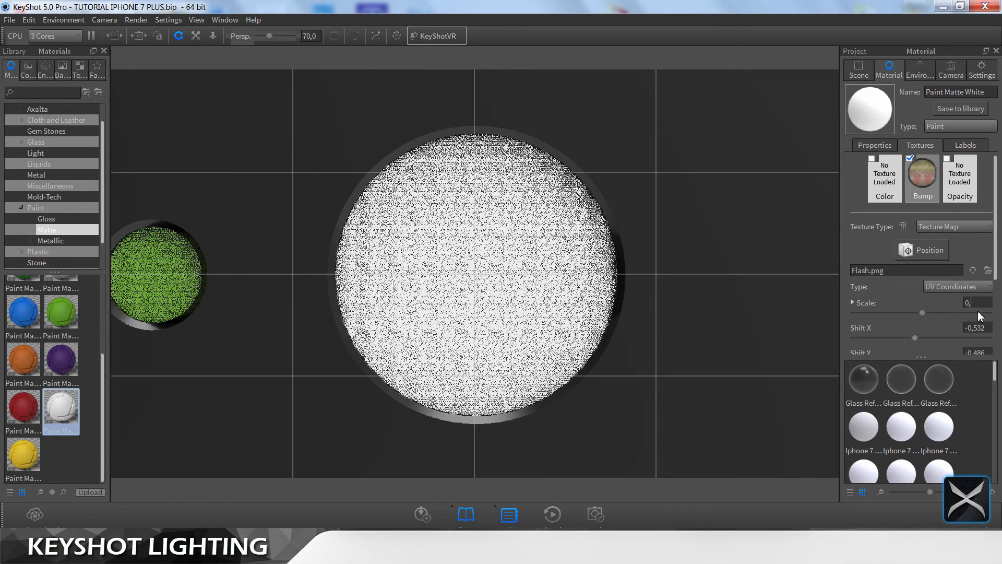
text(01)
click(989, 328)
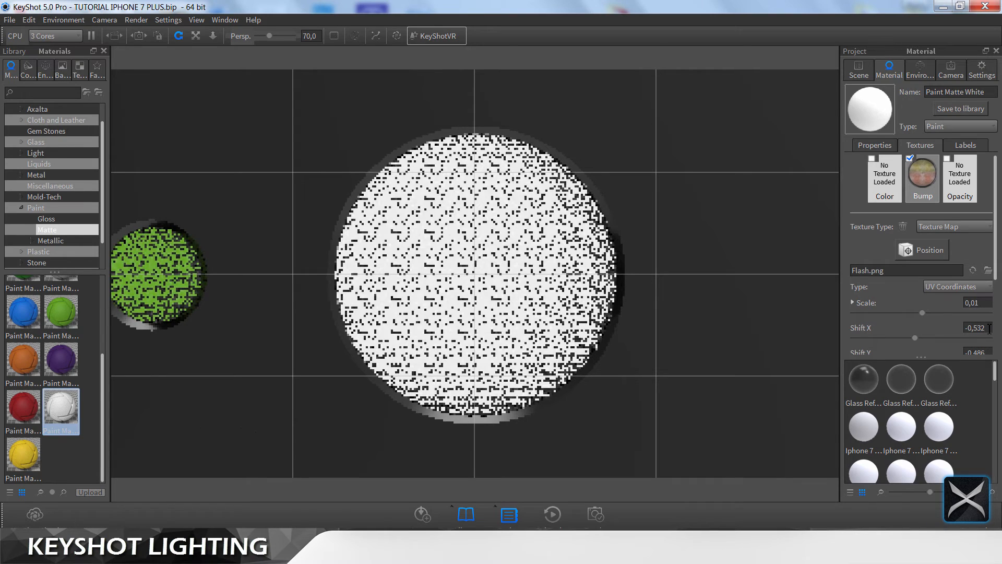
scroll(632, 324, down, 8)
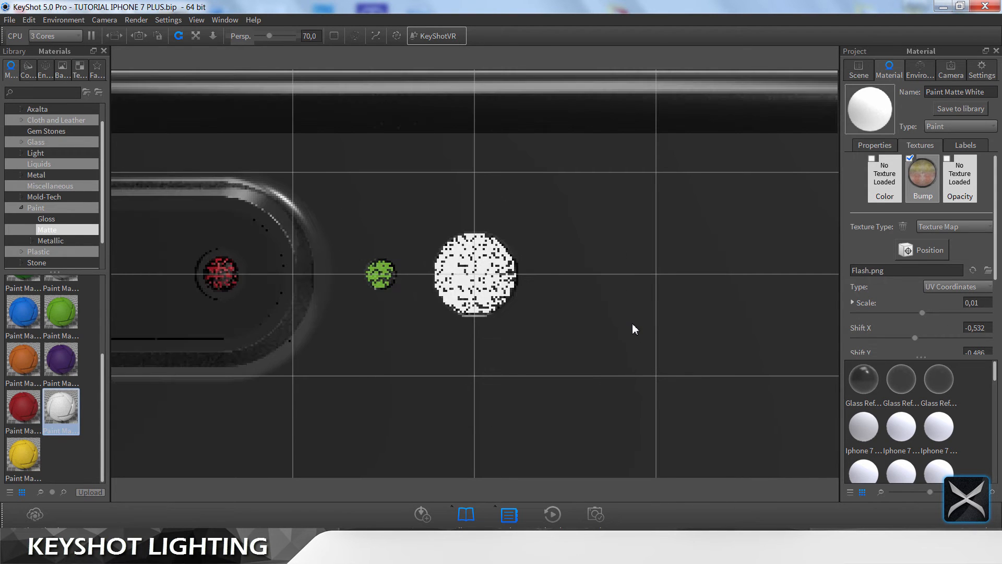
scroll(632, 323, down, 2)
scroll(516, 265, up, 2)
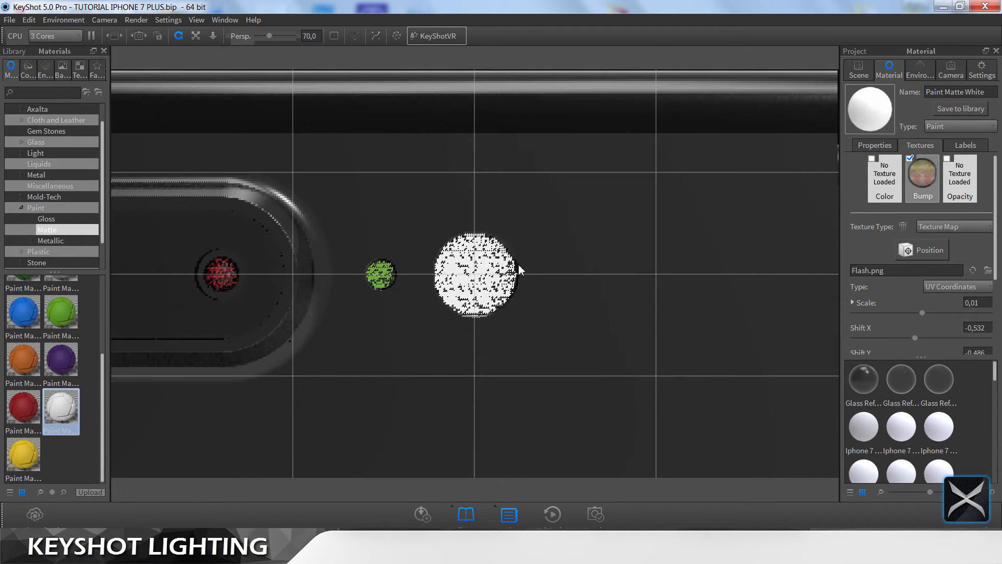
scroll(520, 269, up, 2)
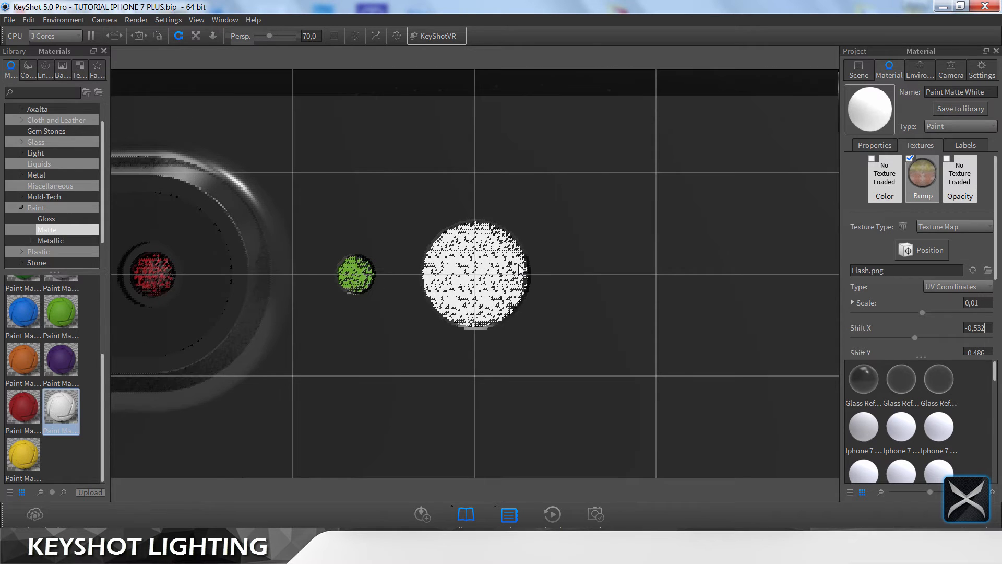
Step: Move the Flash.png texture from the bump channel to the color channel and open its settings
drag(922, 178, 888, 181)
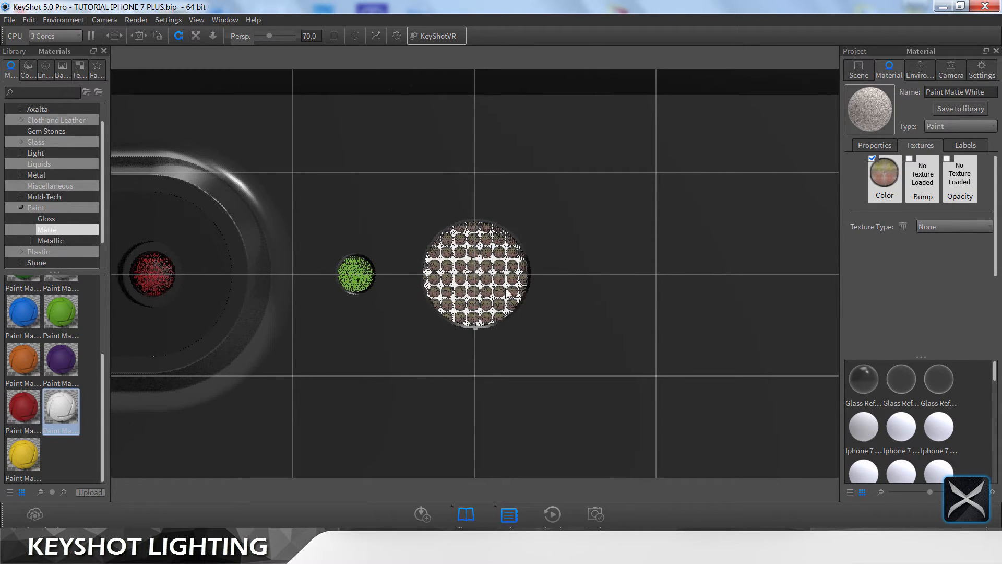
scroll(504, 293, up, 2)
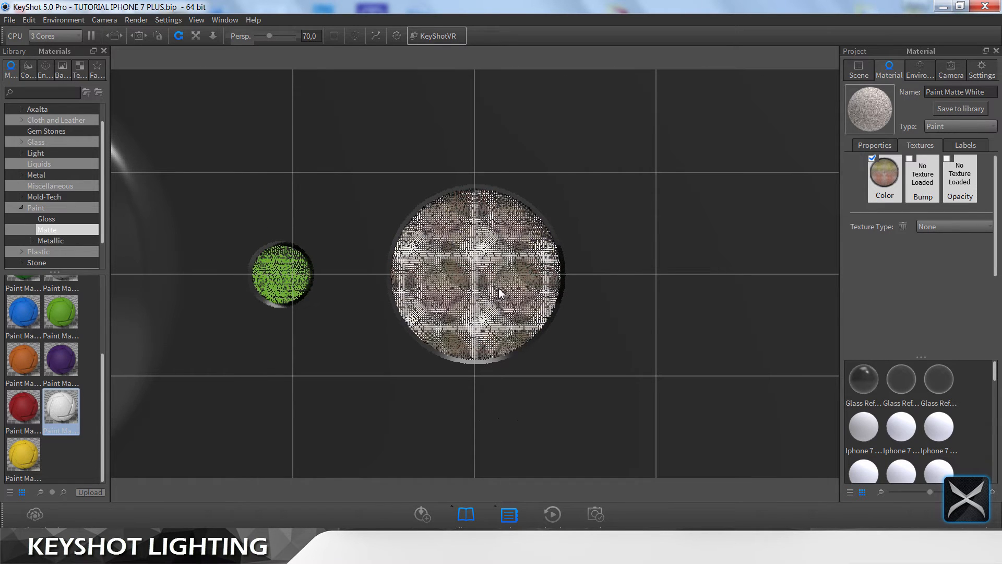
click(887, 178)
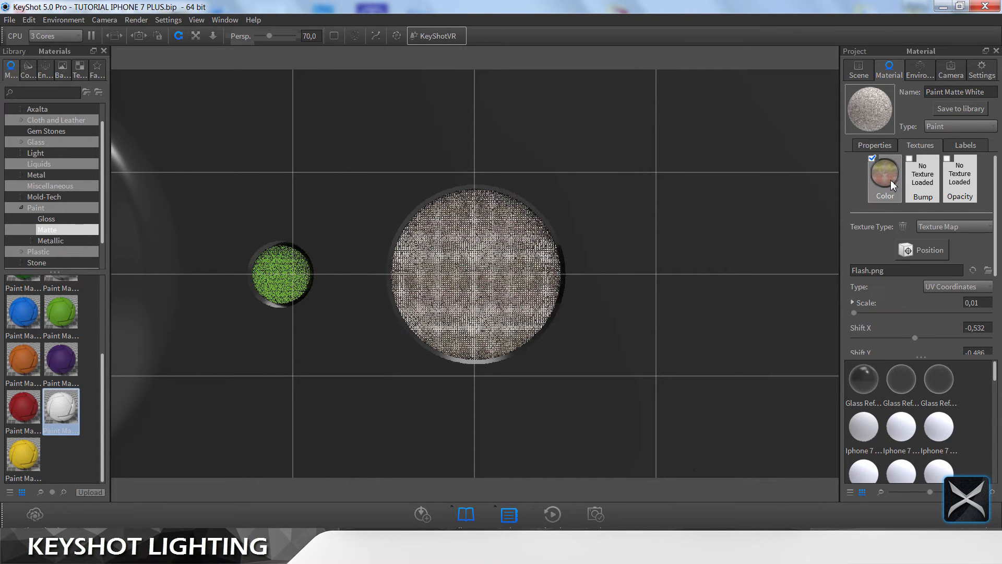
Step: Try scales of 0.1, 1 and 10 for the Flash.png color texture on the flash disc
click(988, 307)
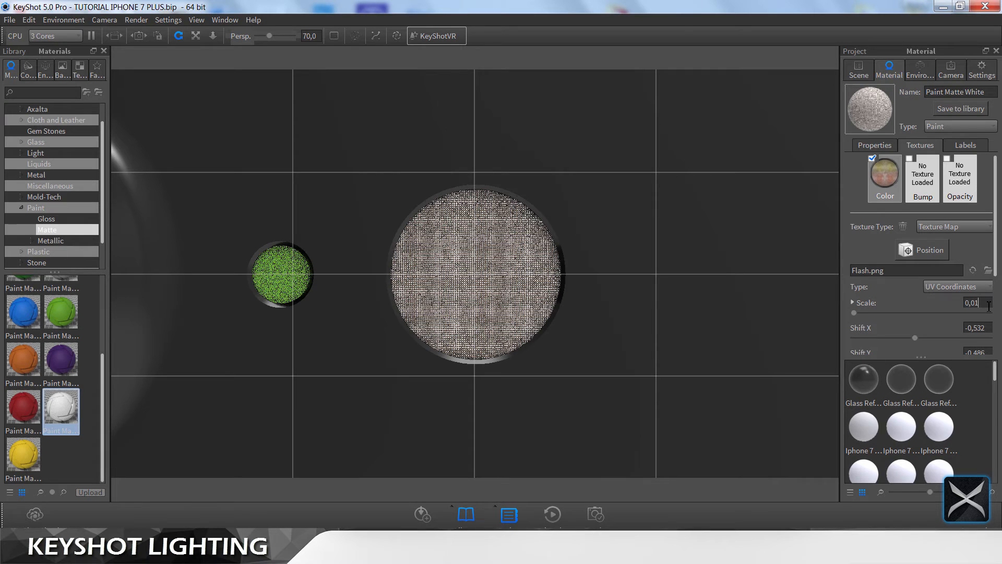
key(BackSpace)
text(1)
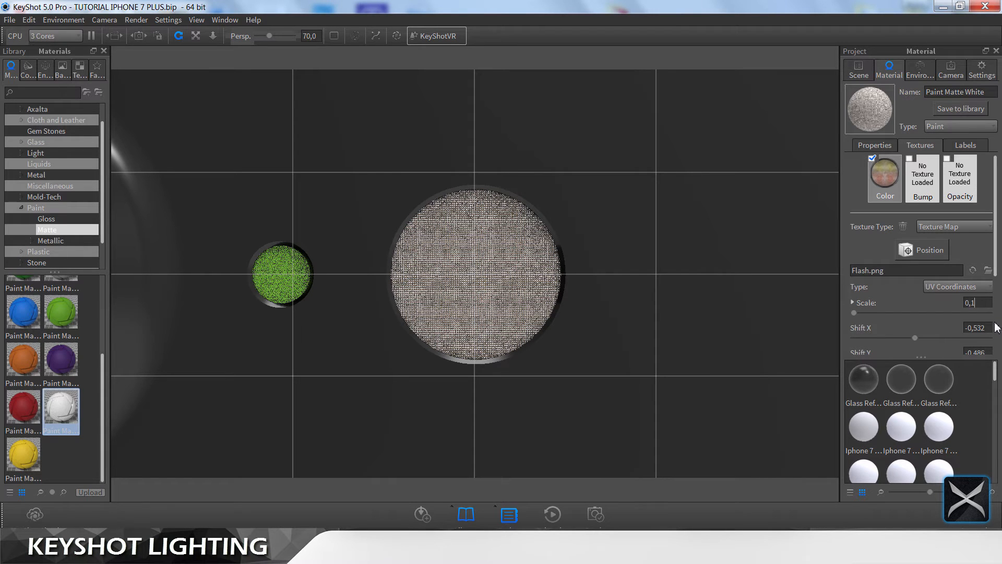
key(Return)
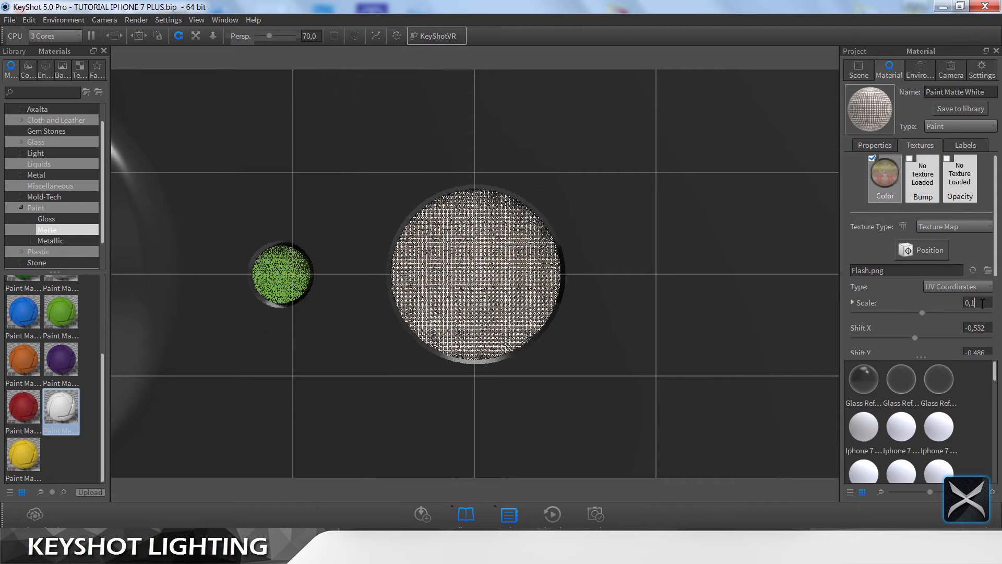
drag(982, 303, 951, 311)
text(1)
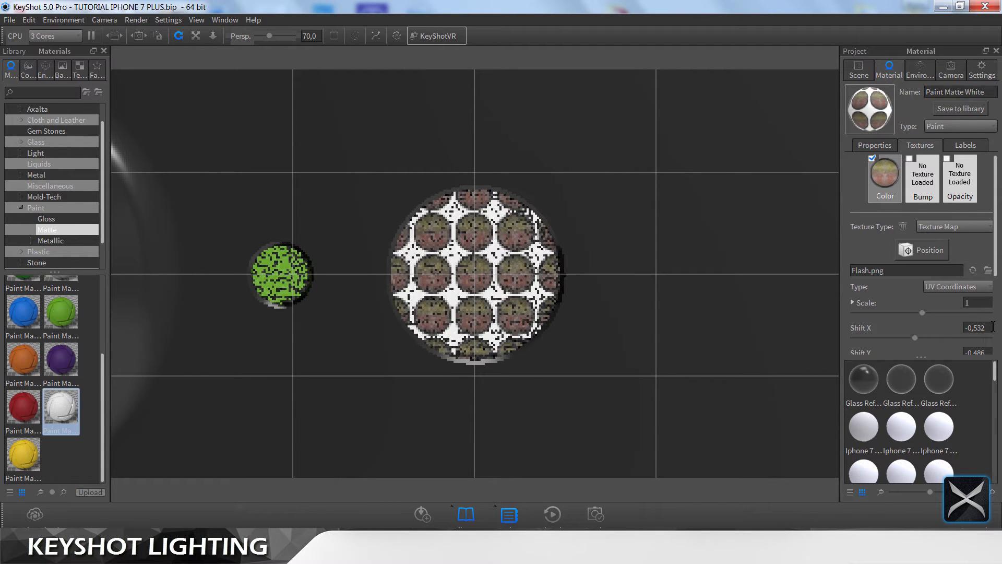
text(0)
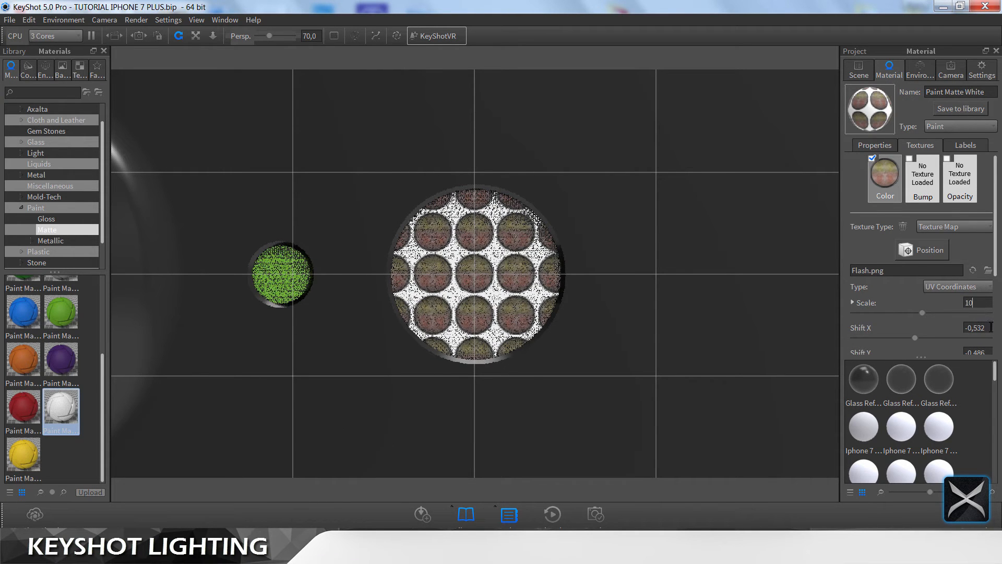
click(991, 328)
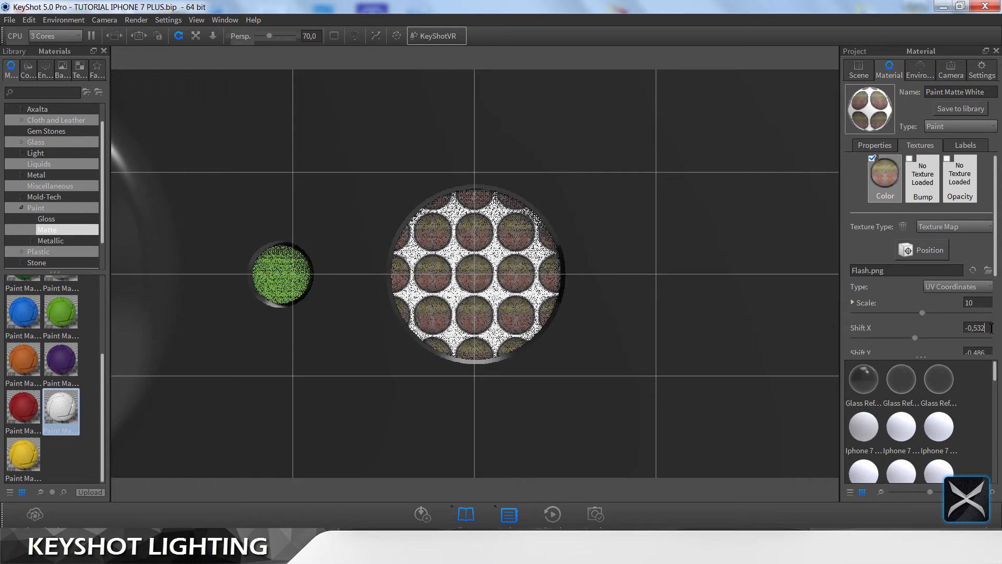
Step: Refine the color texture's scale on the flash disc through 5 and 4, settling on 4.5
click(978, 303)
key(BackSpace)
key(BackSpace)
text(5)
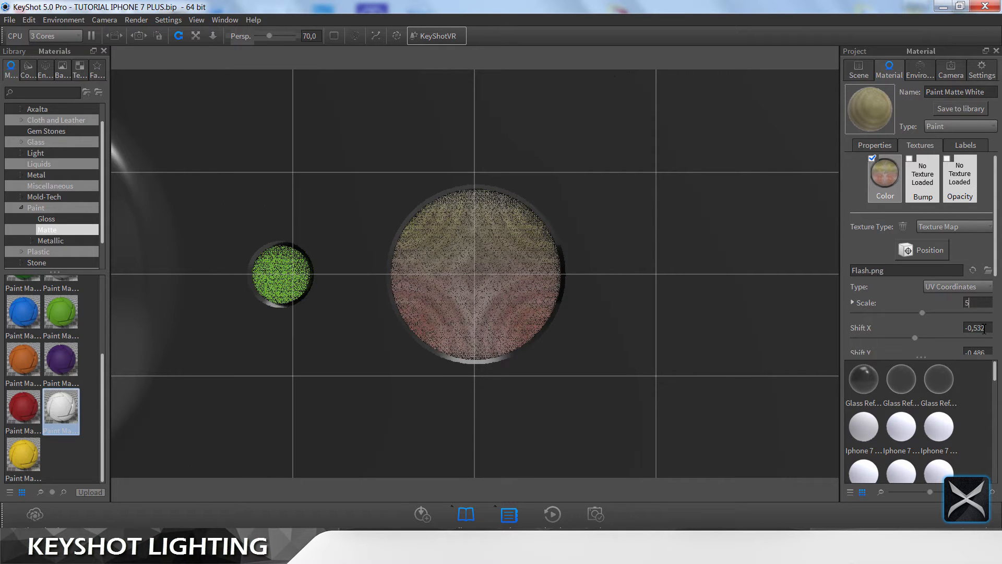
click(991, 327)
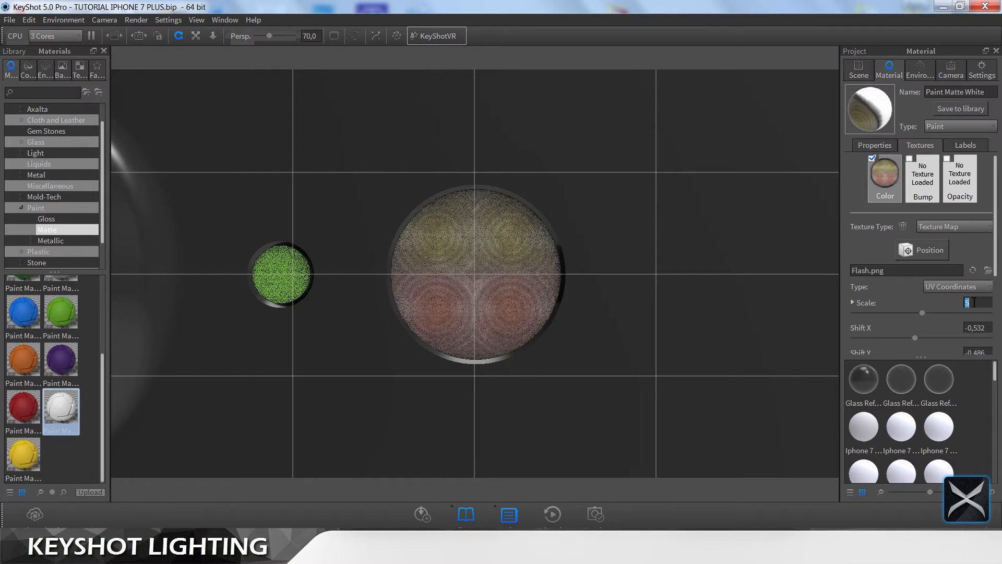
text(4)
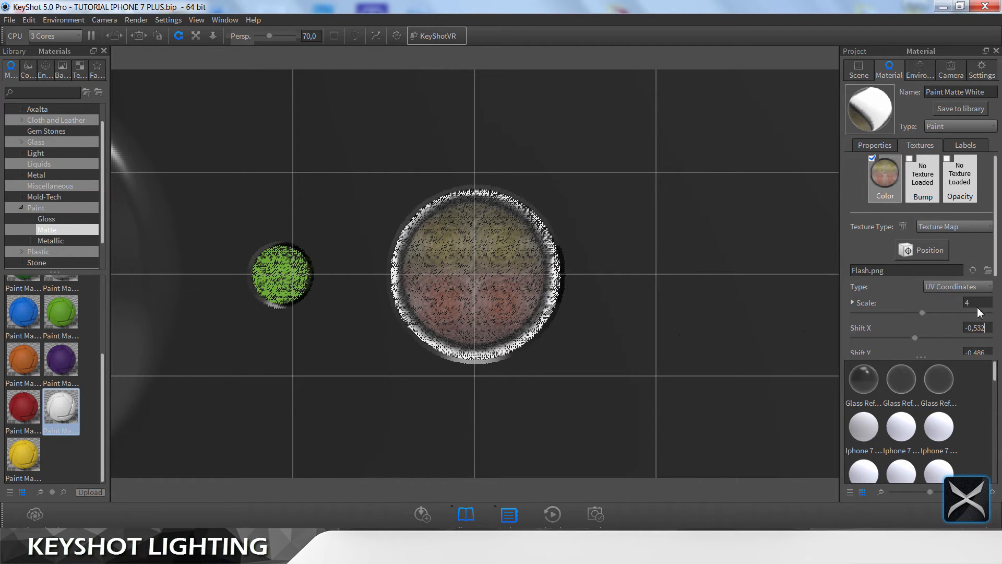
click(978, 302)
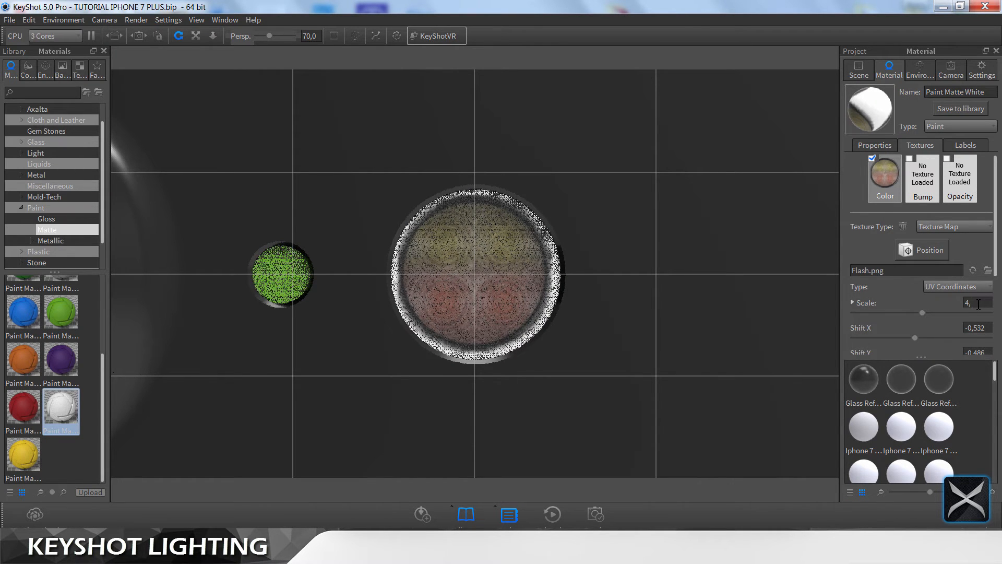
text(,5)
key(Return)
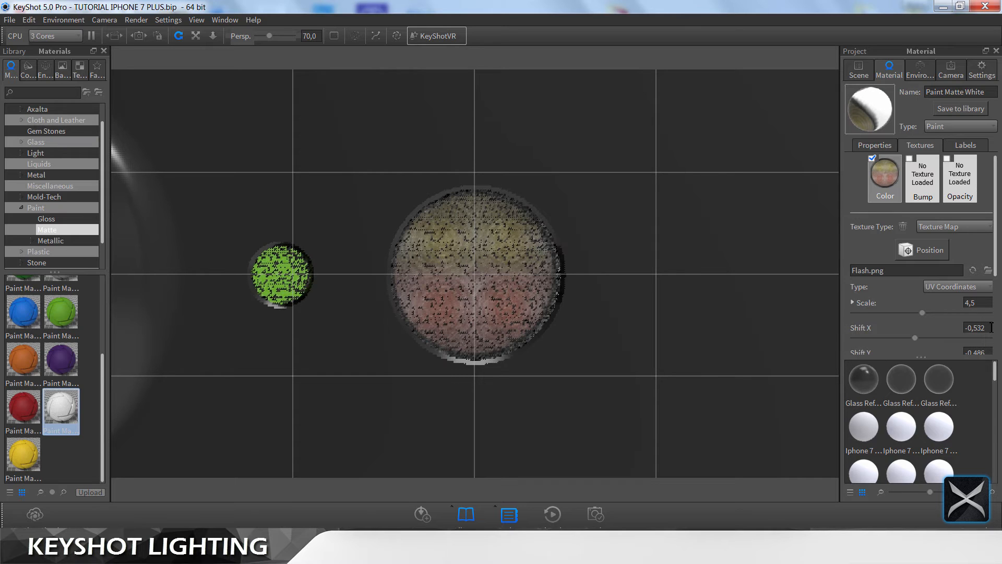
Step: Set the Flash.png color texture's scale to 4,75 and reposition the texture at the centre of the flash
click(983, 304)
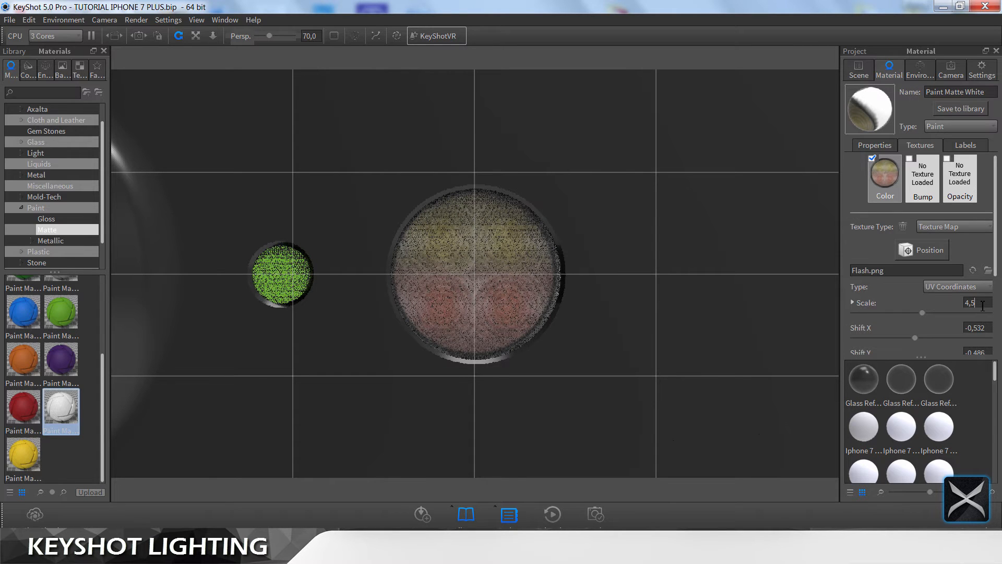
key(BackSpace)
text(75)
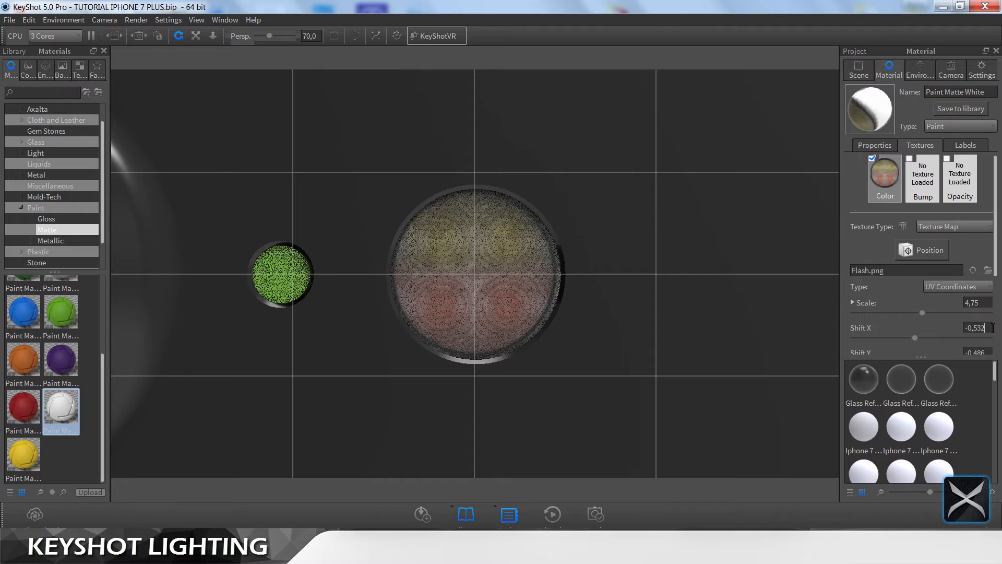
key(Return)
click(920, 255)
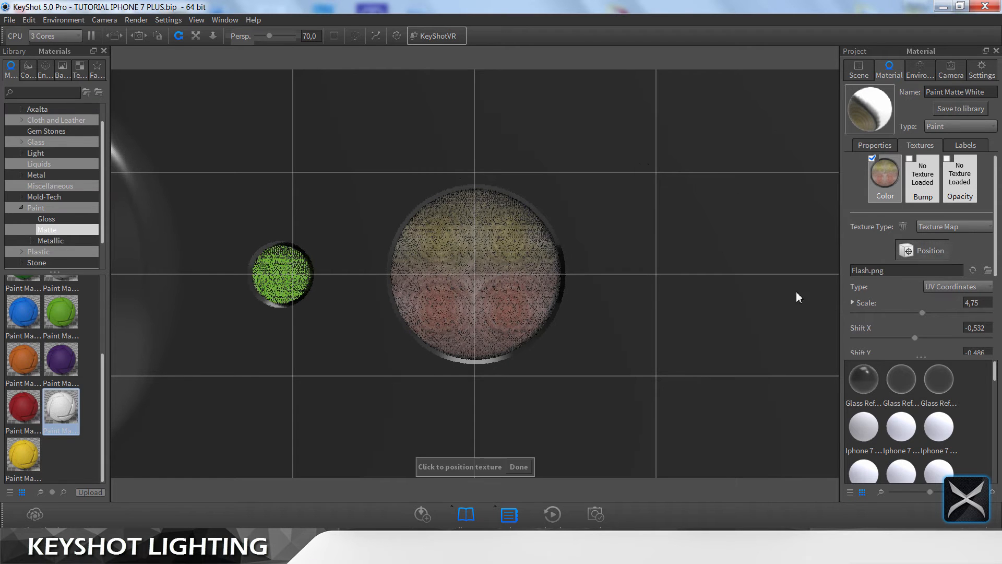
click(475, 275)
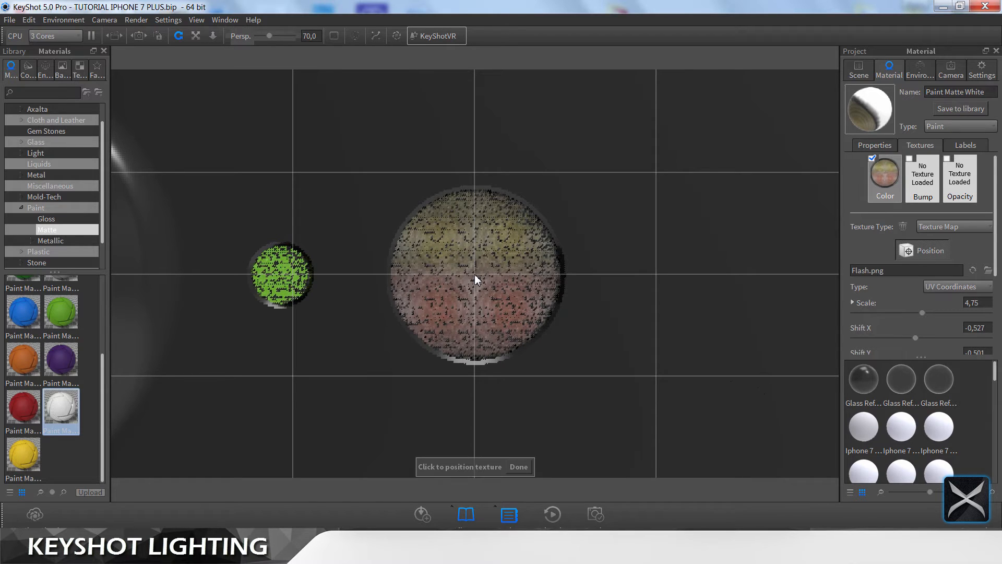
click(519, 467)
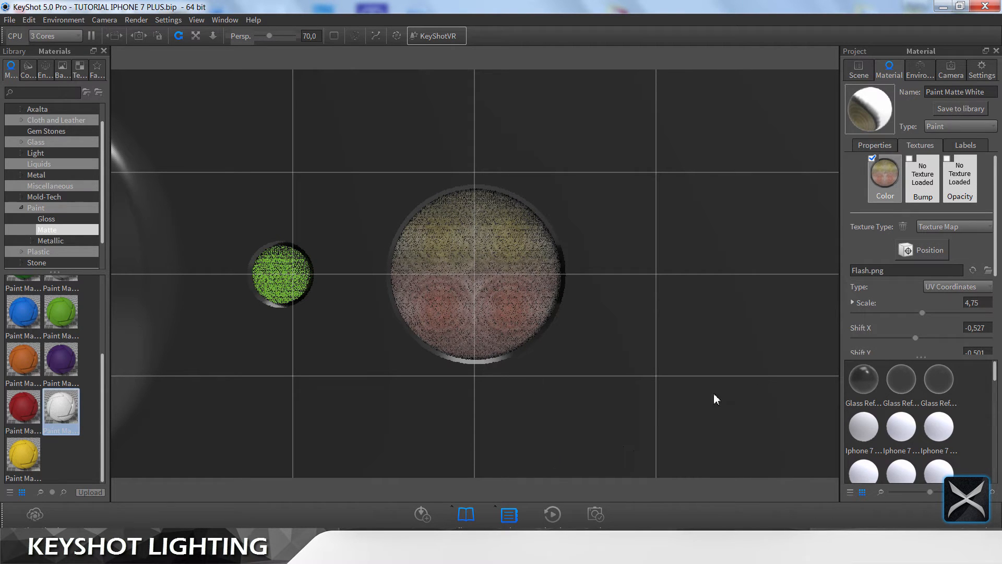
Step: Turn off Repeat for the flash's color texture and set its contrast to 2
drag(998, 236, 998, 324)
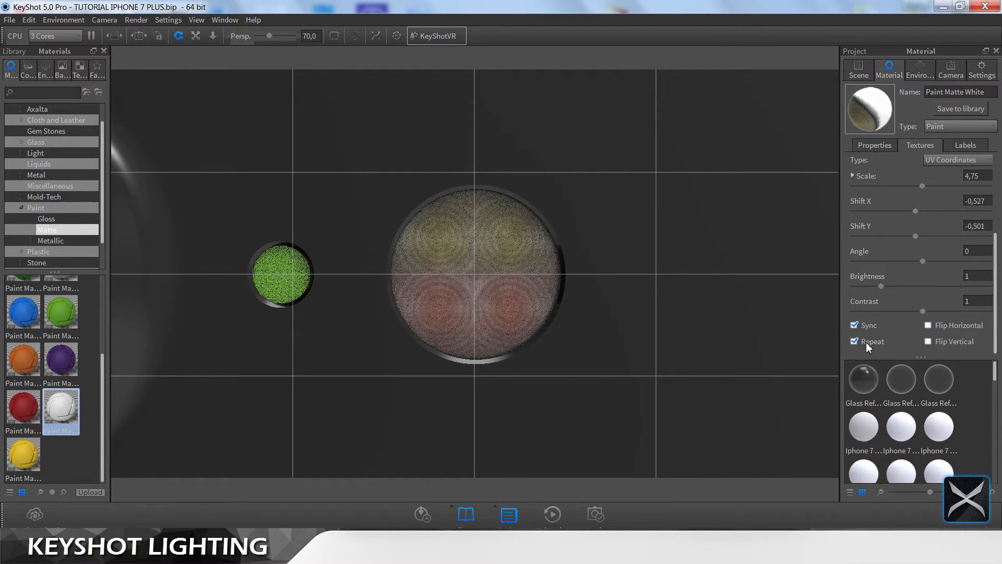
mouse_move(998, 334)
mouse_down()
mouse_move(998, 308)
mouse_move(999, 334)
mouse_up()
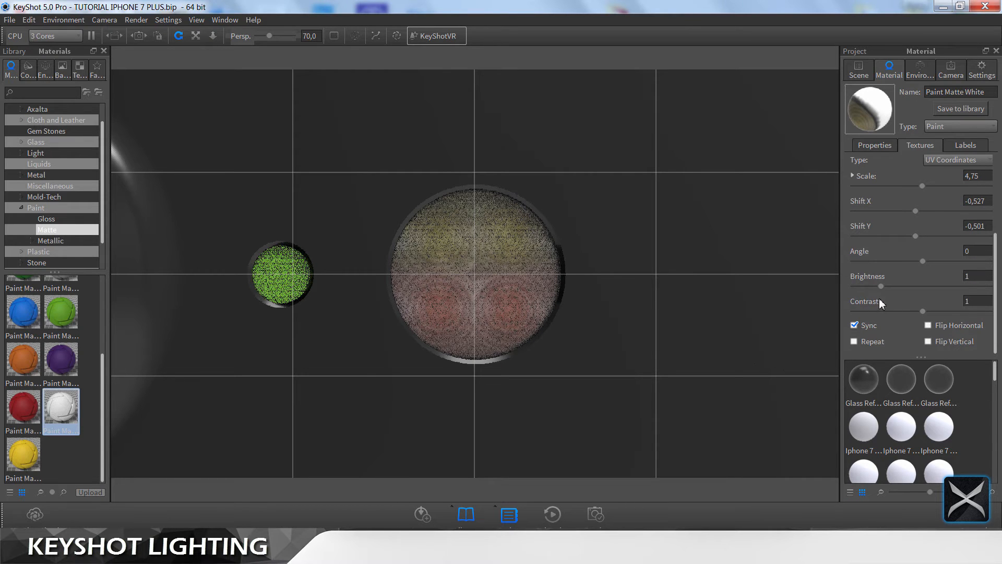
drag(922, 311, 991, 311)
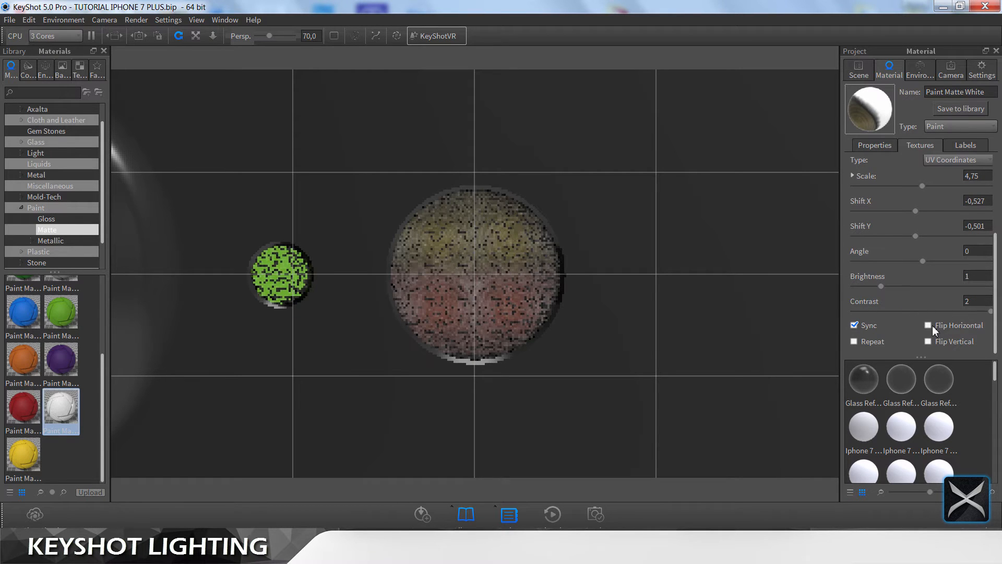
Step: Set the brightness of the flash's color texture to 3
drag(885, 284, 905, 283)
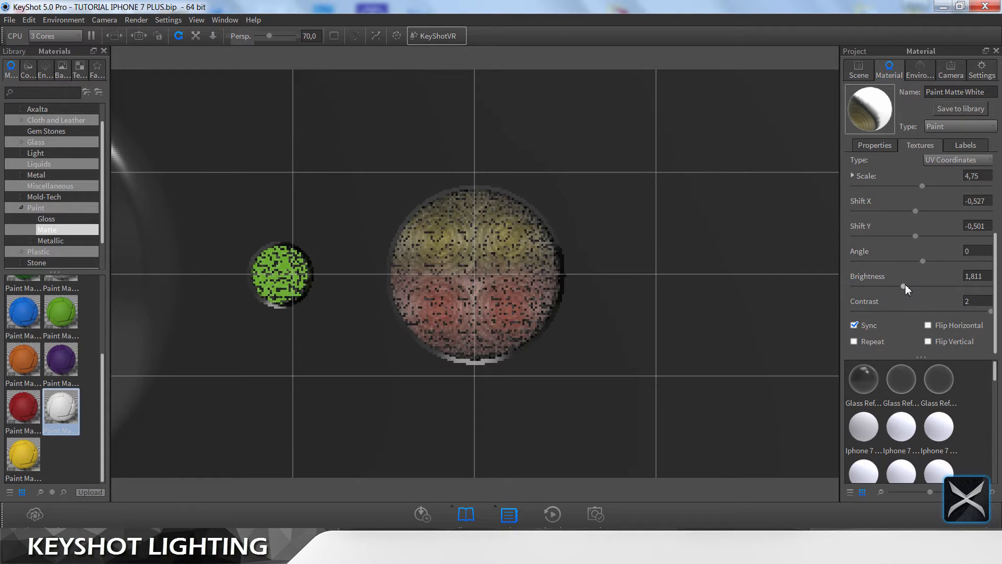
click(931, 285)
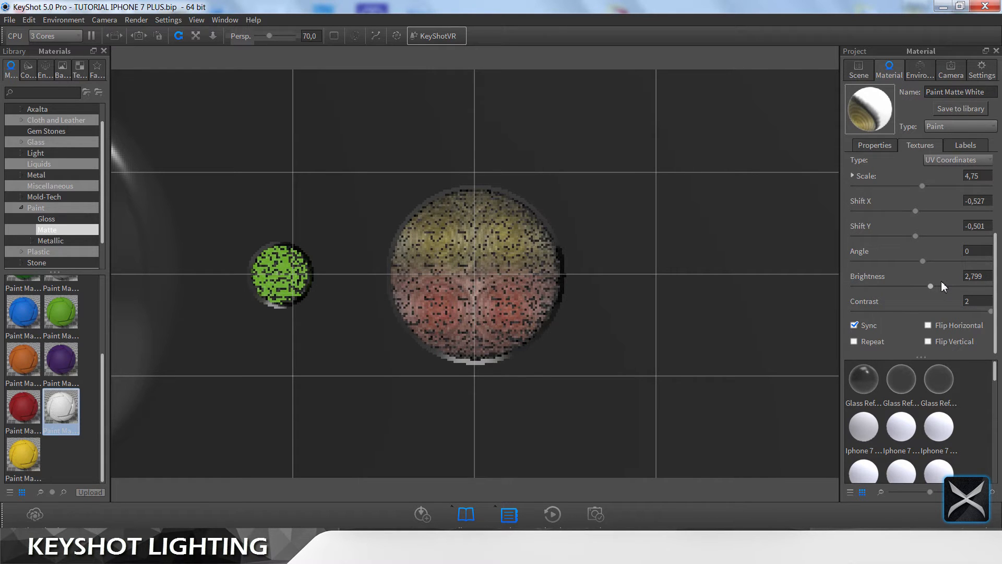
click(941, 285)
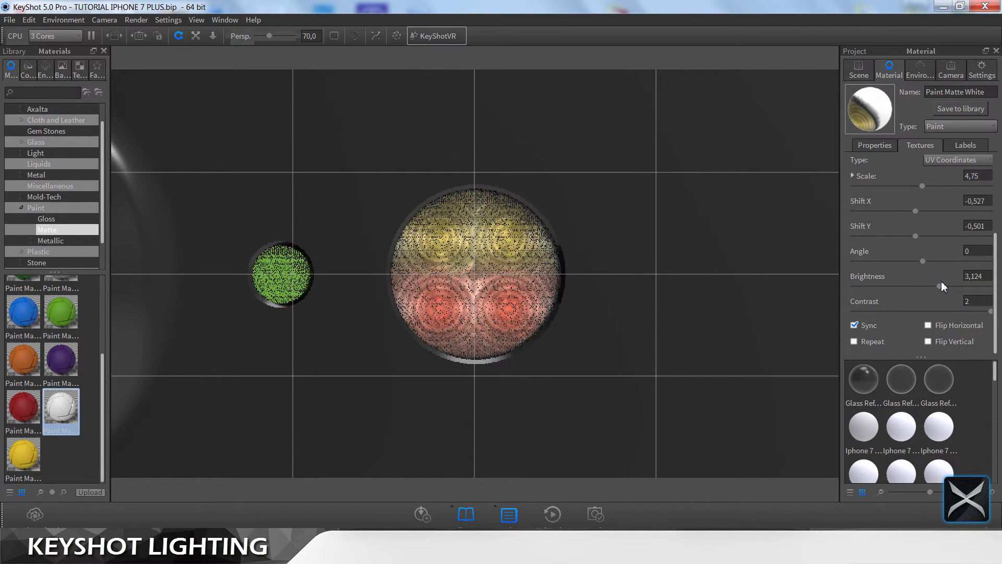
double_click(975, 276)
text(3)
key(Tab)
Step: Load Flash.png as the bump texture of the flash's Paint Matte White material
scroll(949, 214, up, 5)
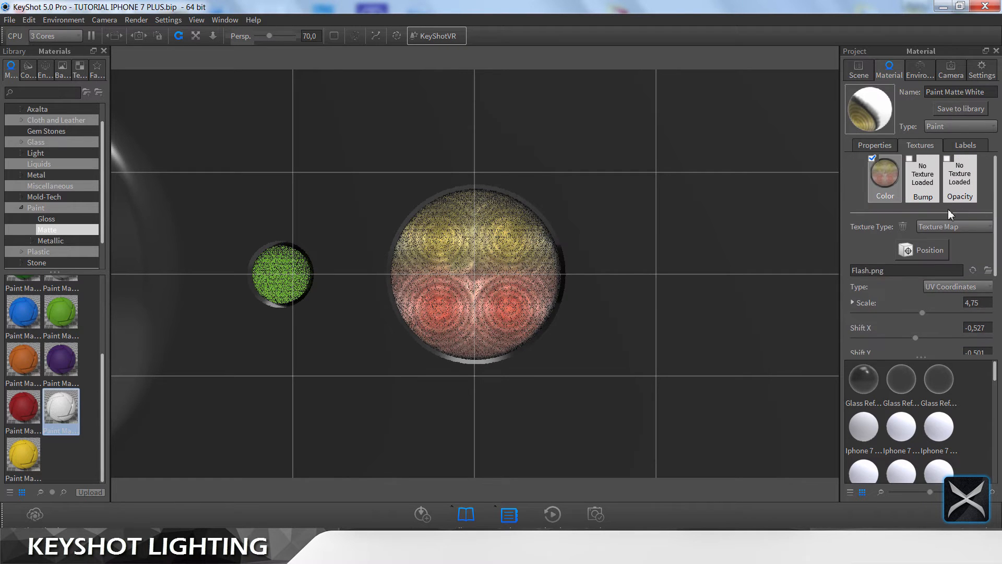
double_click(922, 180)
click(153, 121)
double_click(152, 121)
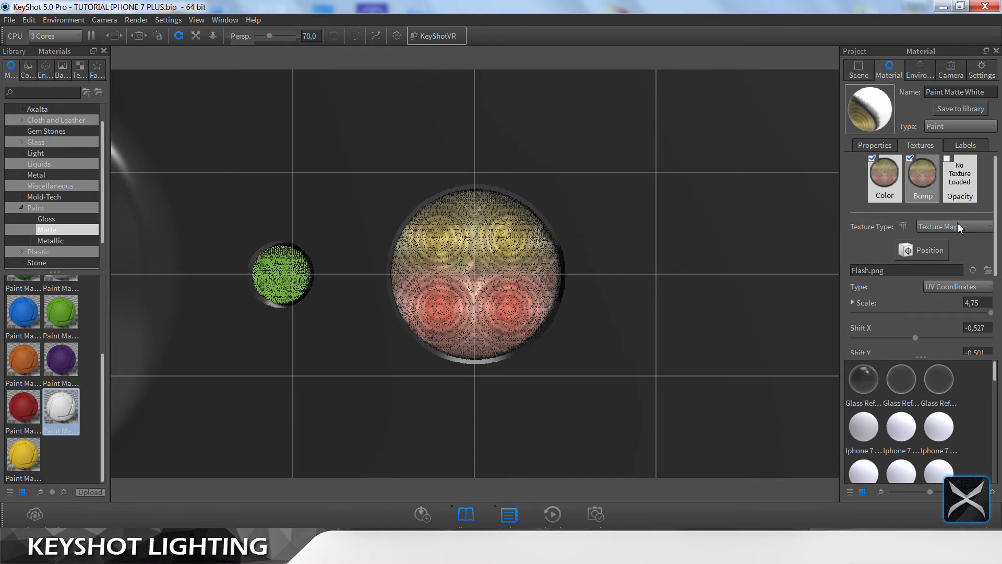
double_click(925, 181)
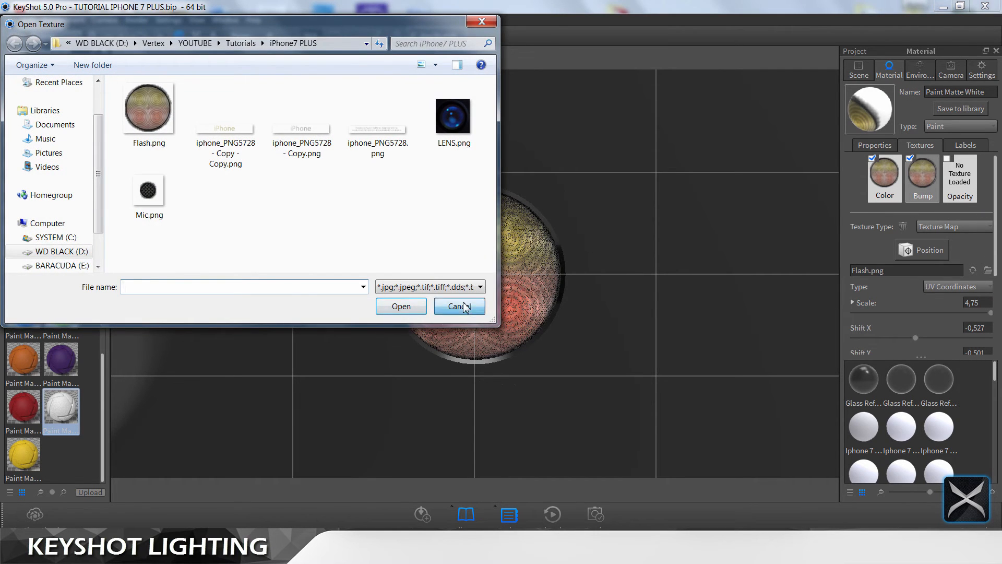
key(Escape)
Step: Set the bump height of the flash's bump texture to -0,5
scroll(992, 261, down, 4)
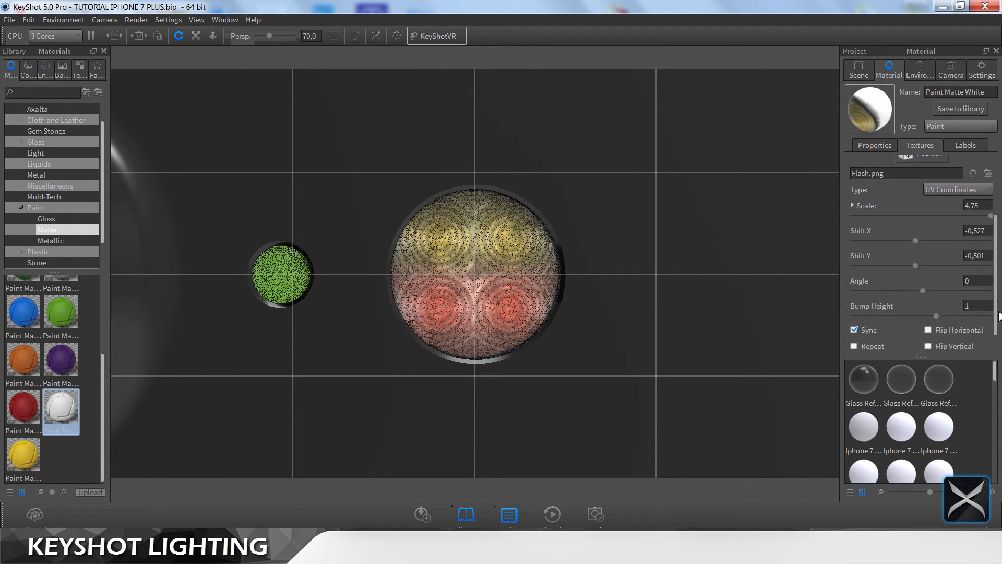
double_click(985, 278)
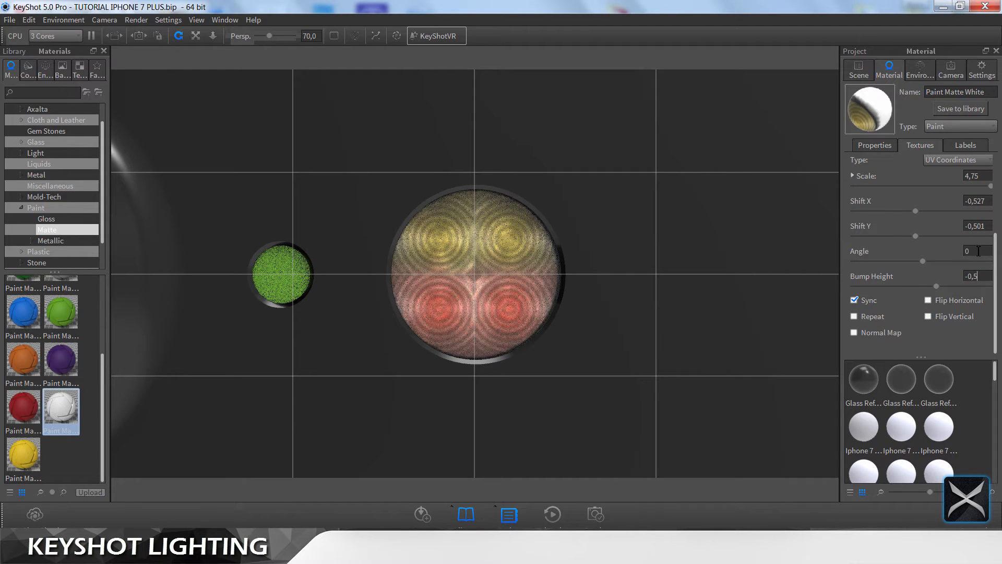
key(Return)
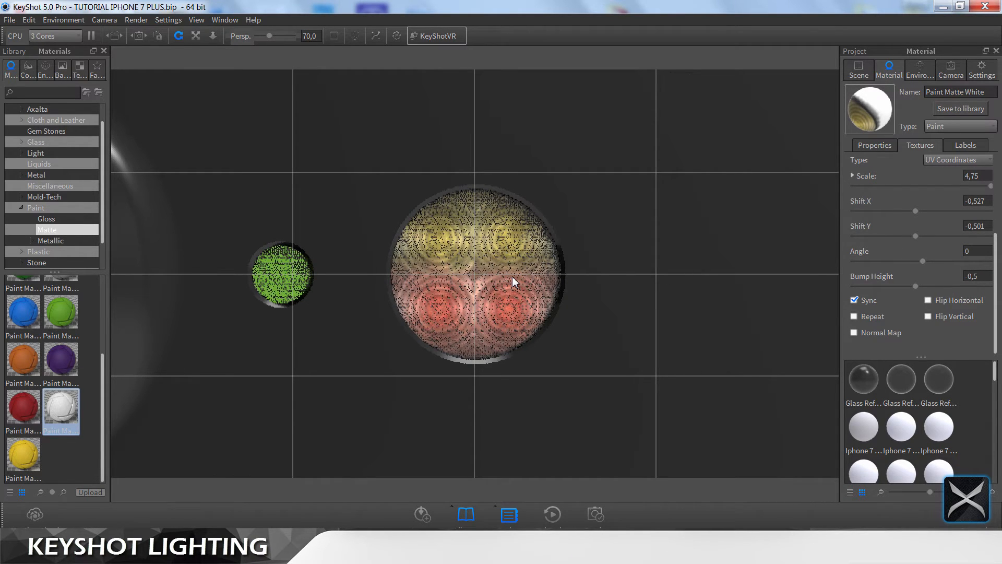
Step: Examine the textured flash in context on the back of the phone, along with the green microphone hole beside it
scroll(513, 277, down, 6)
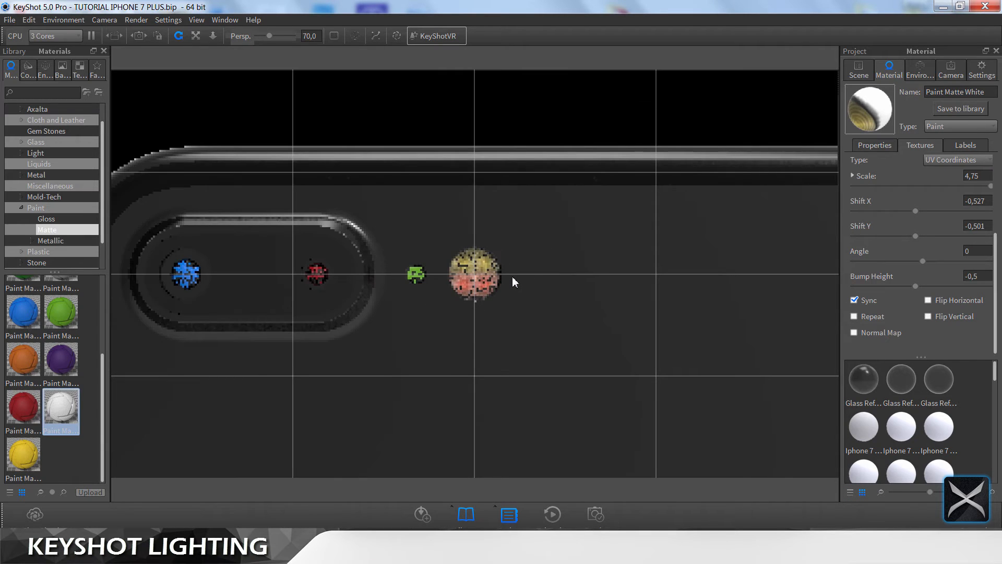
scroll(512, 277, down, 5)
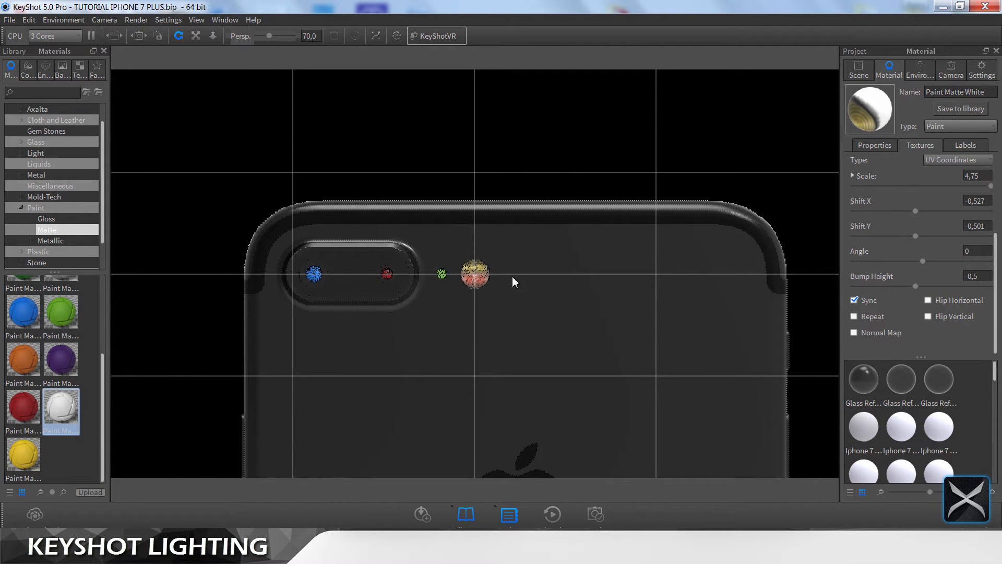
scroll(512, 277, up, 8)
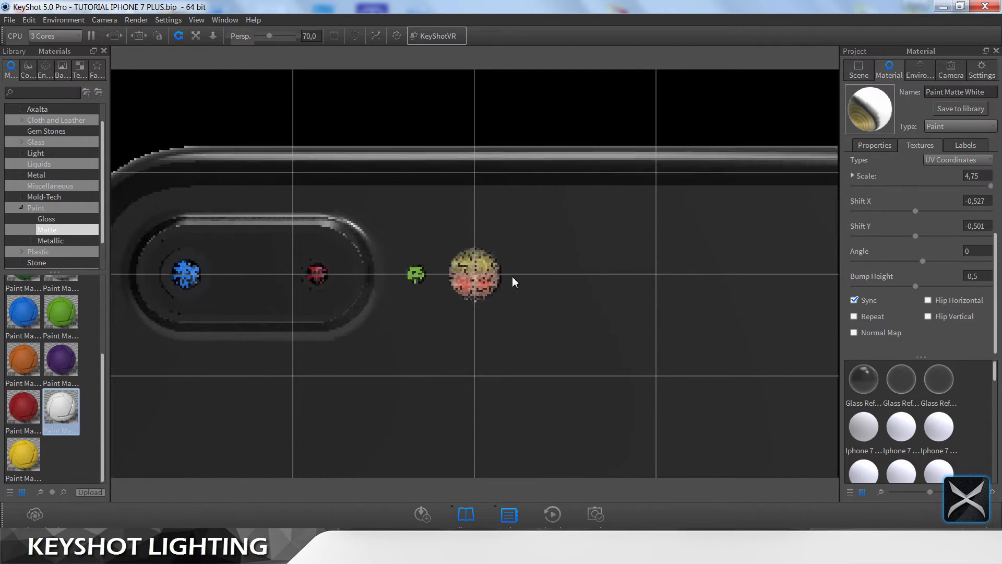
scroll(512, 276, up, 4)
middle_drag(497, 288, 625, 282)
scroll(575, 295, up, 4)
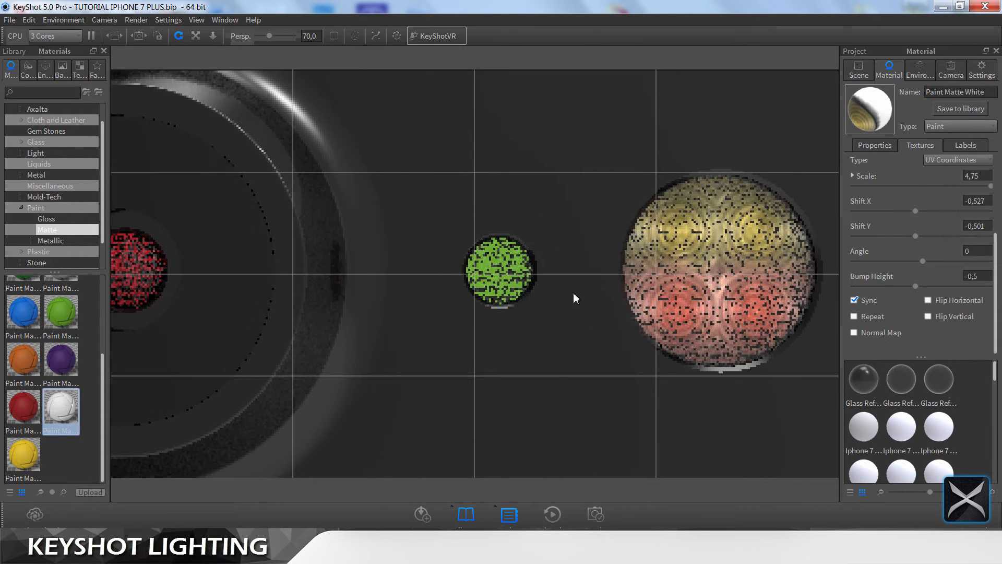
scroll(574, 293, up, 4)
middle_drag(569, 295, 488, 304)
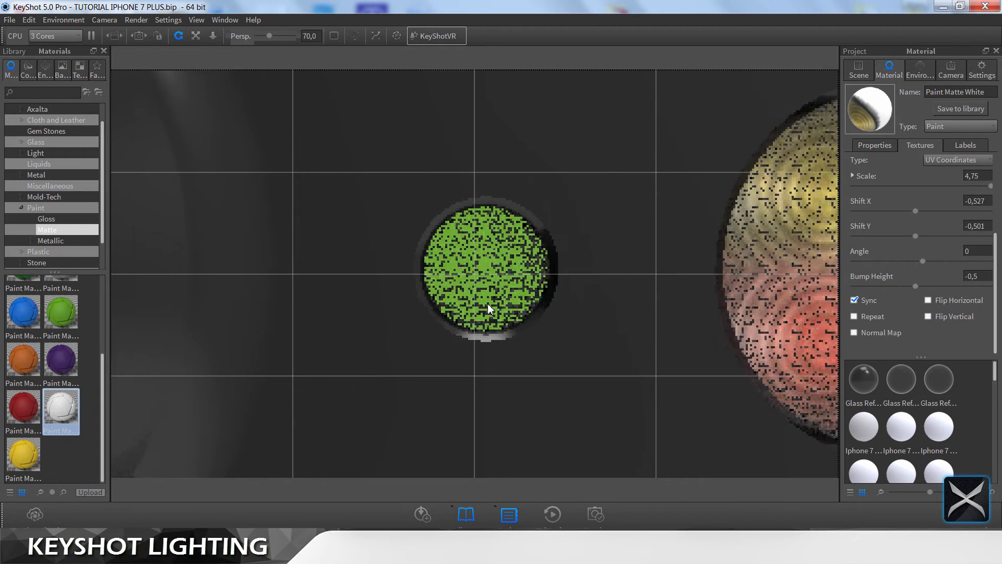
scroll(488, 302, up, 4)
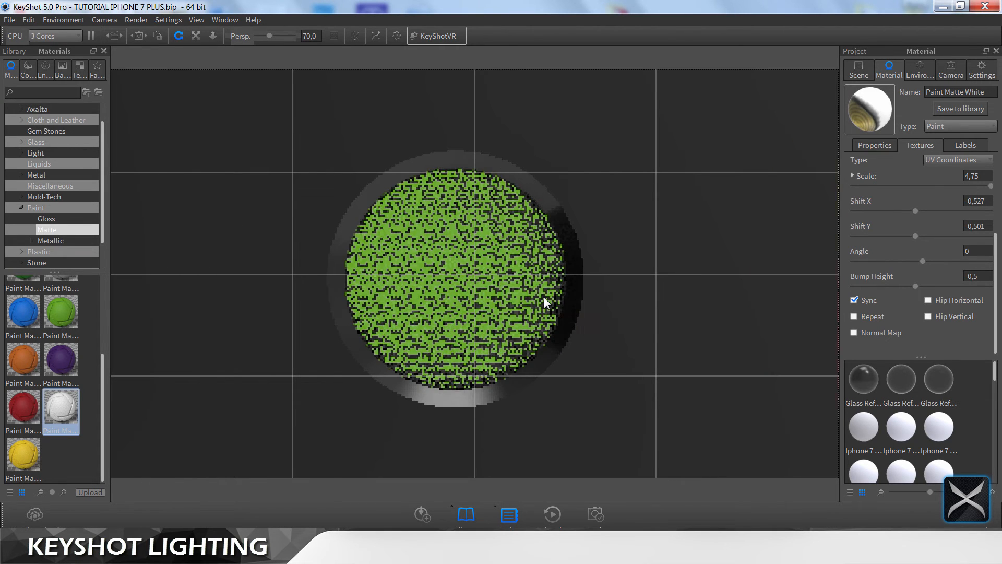
scroll(544, 297, down, 1)
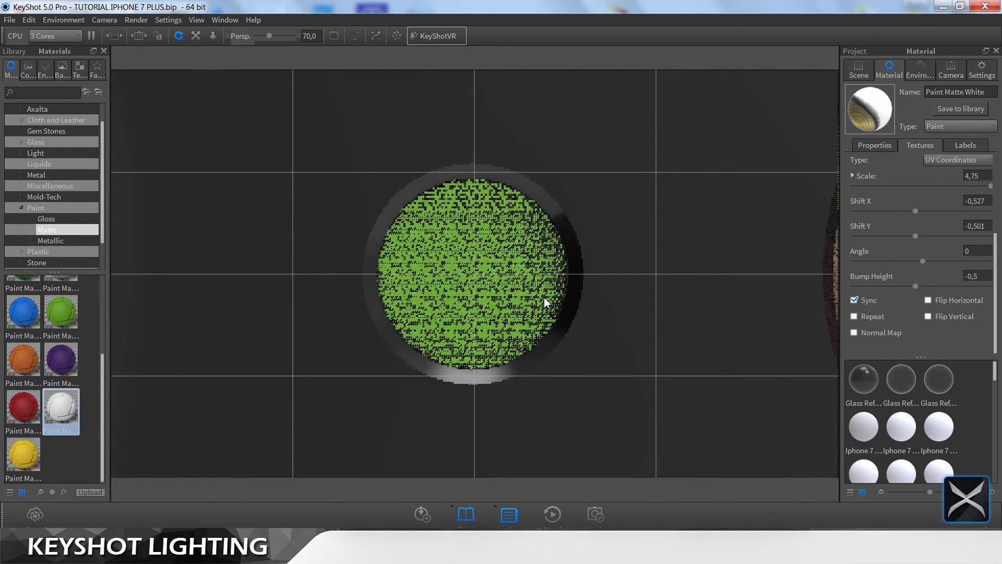
scroll(548, 302, down, 1)
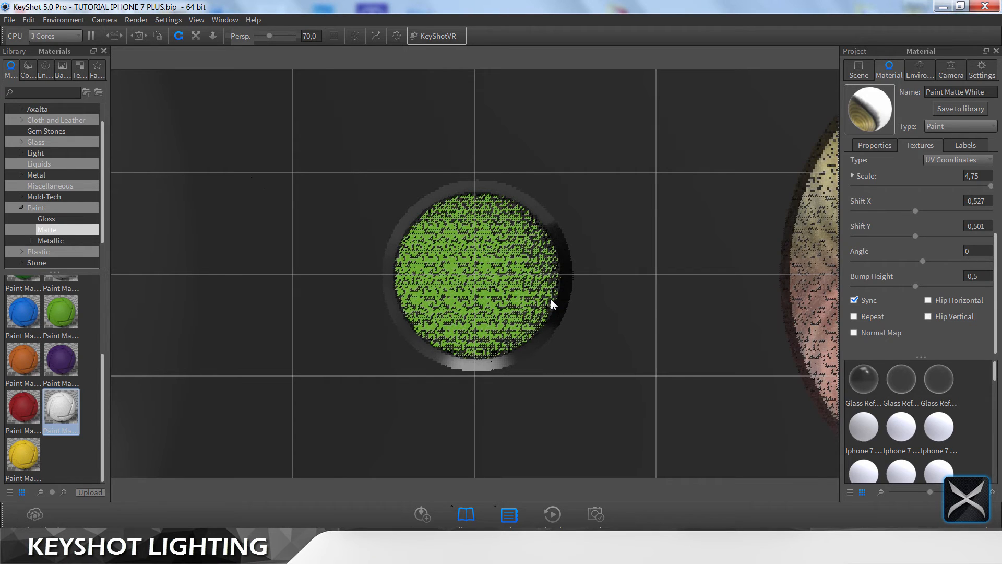
scroll(548, 296, down, 1)
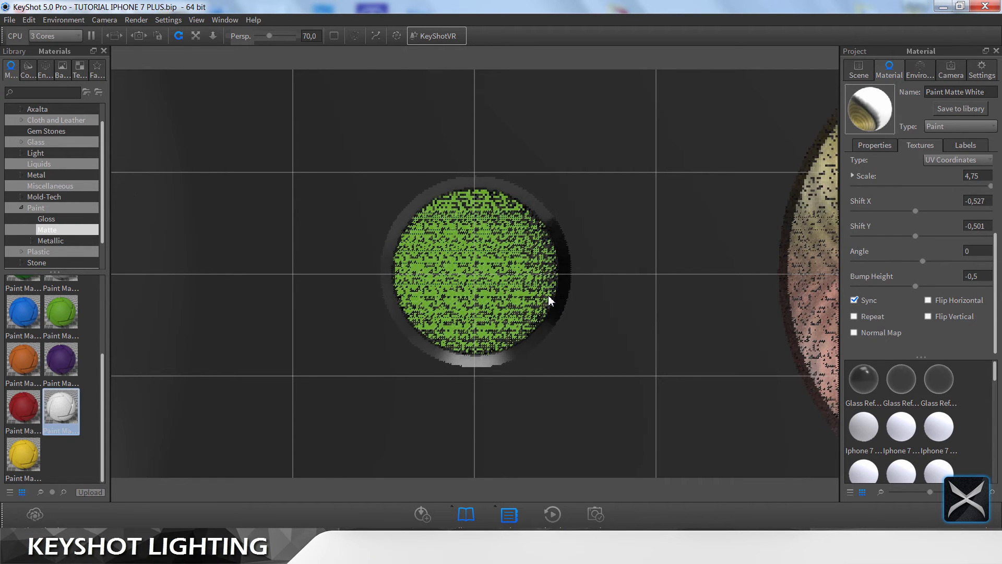
scroll(548, 301, down, 1)
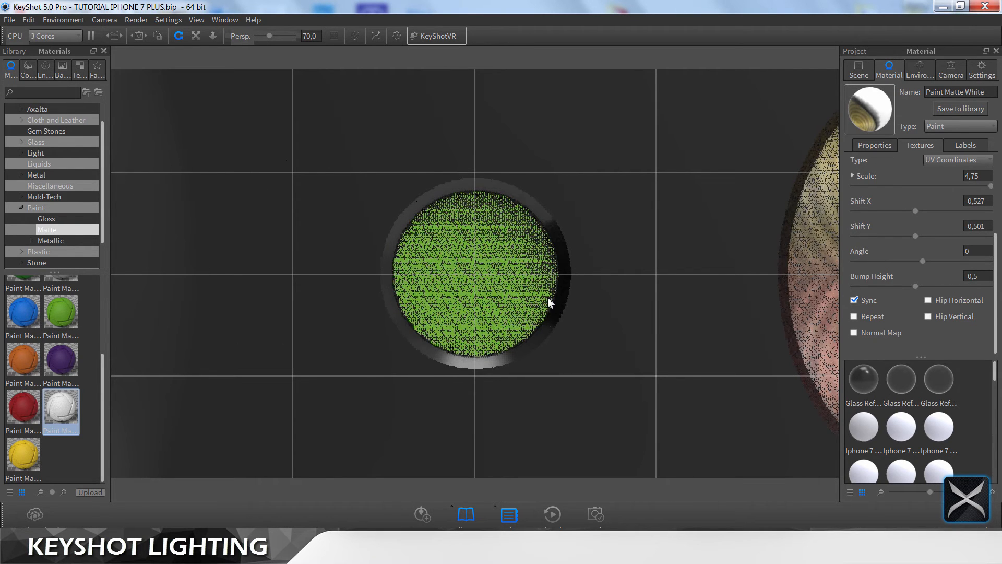
Step: Load Mic.png as the color texture of the microphone's Paint Matte Lime Green material
double_click(526, 293)
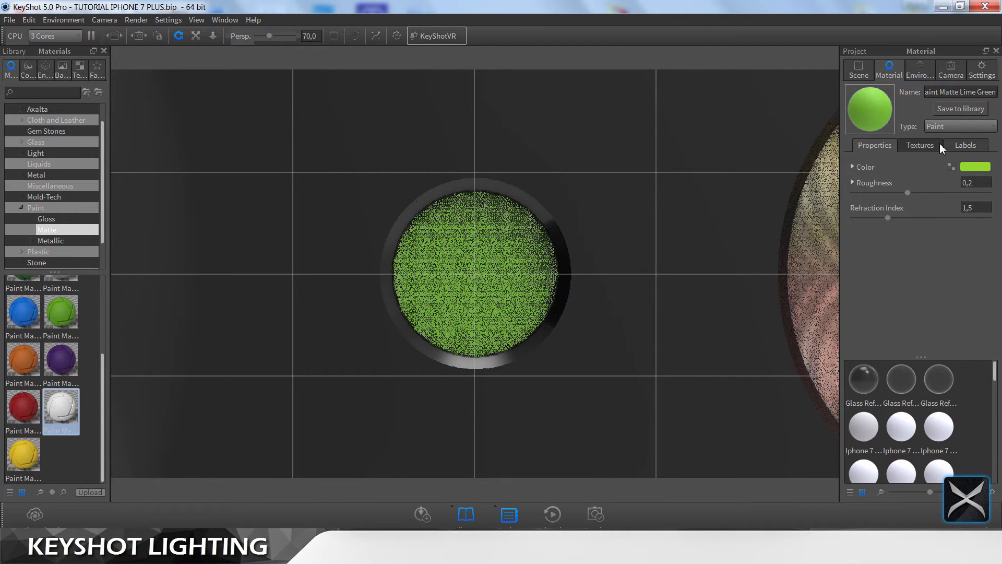
click(922, 146)
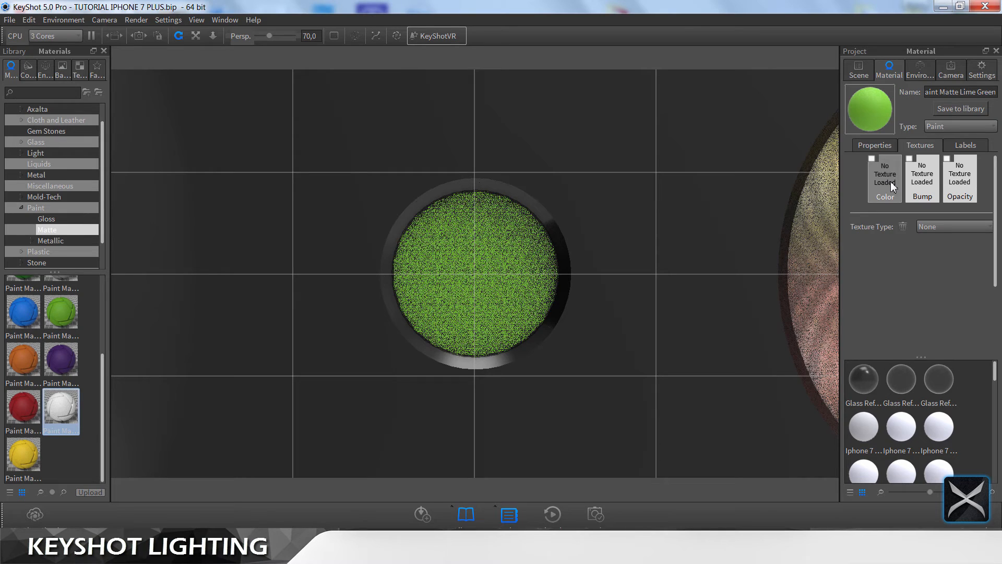
click(890, 181)
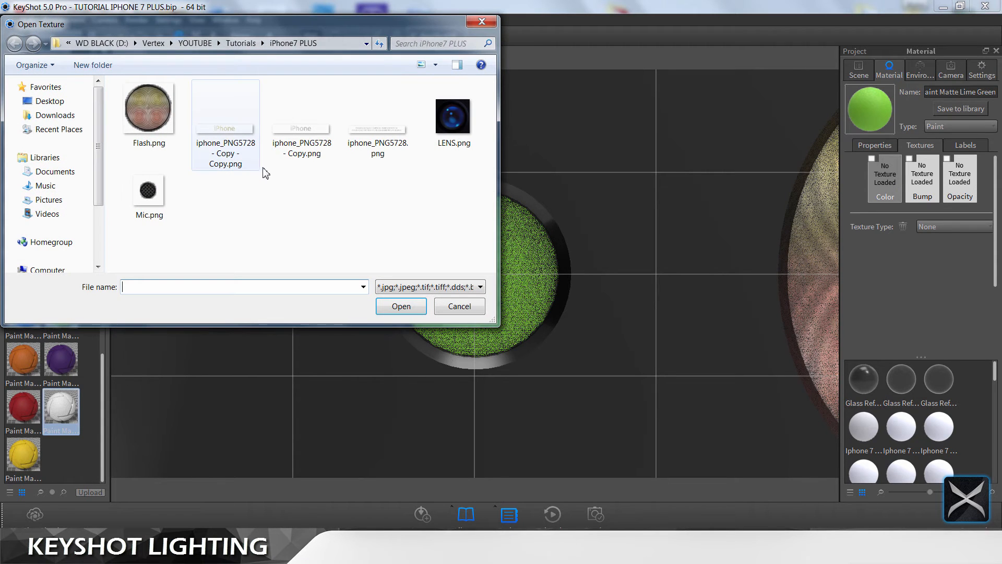
click(162, 194)
double_click(162, 194)
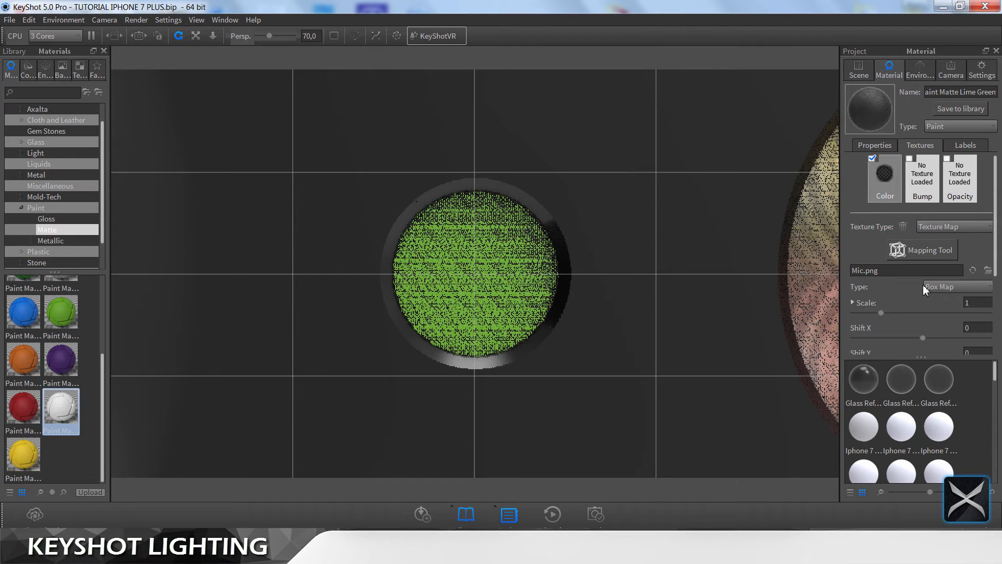
Step: Change the microphone texture's mapping to UV Coordinates and position the texture at the centre of the microphone hole
click(936, 286)
click(942, 328)
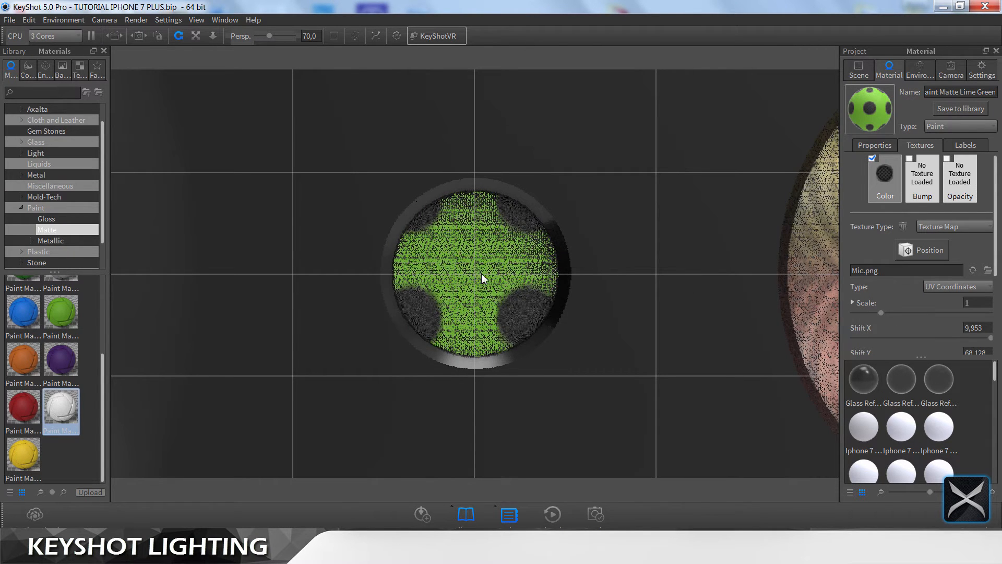
click(923, 249)
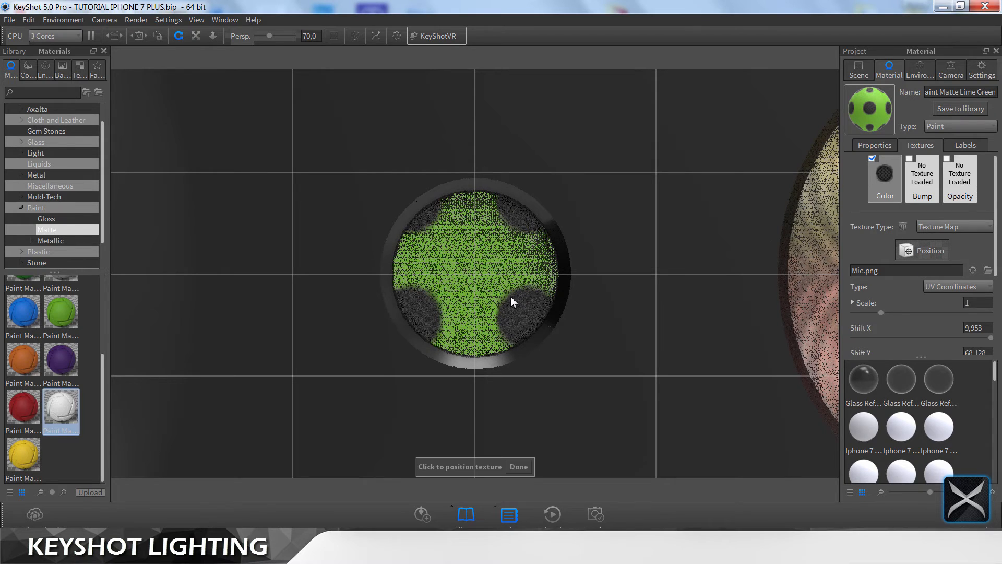
click(475, 275)
click(519, 466)
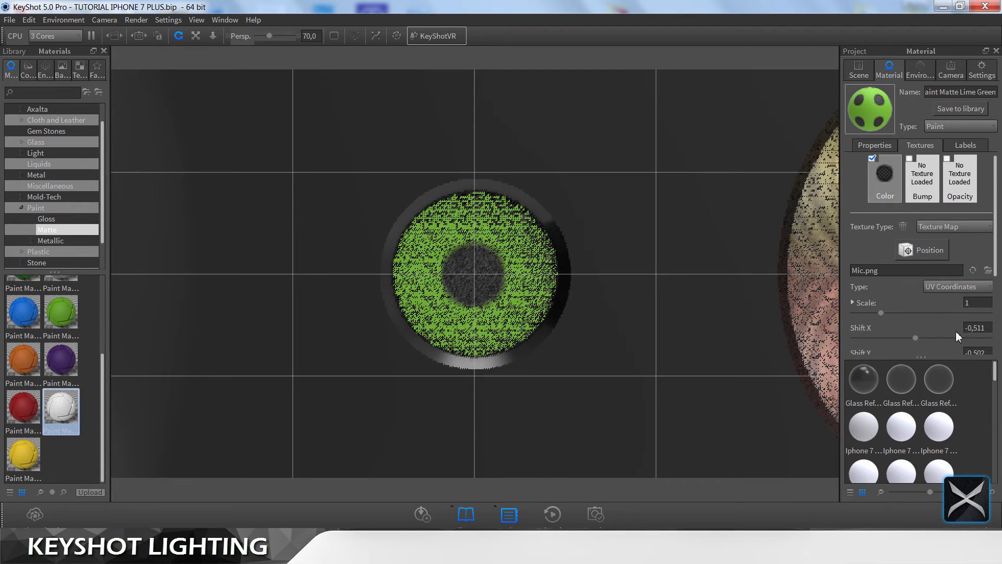
Step: Try scales of 4, 3, 2,5 and 29 for the microphone's color texture
click(985, 305)
text(4)
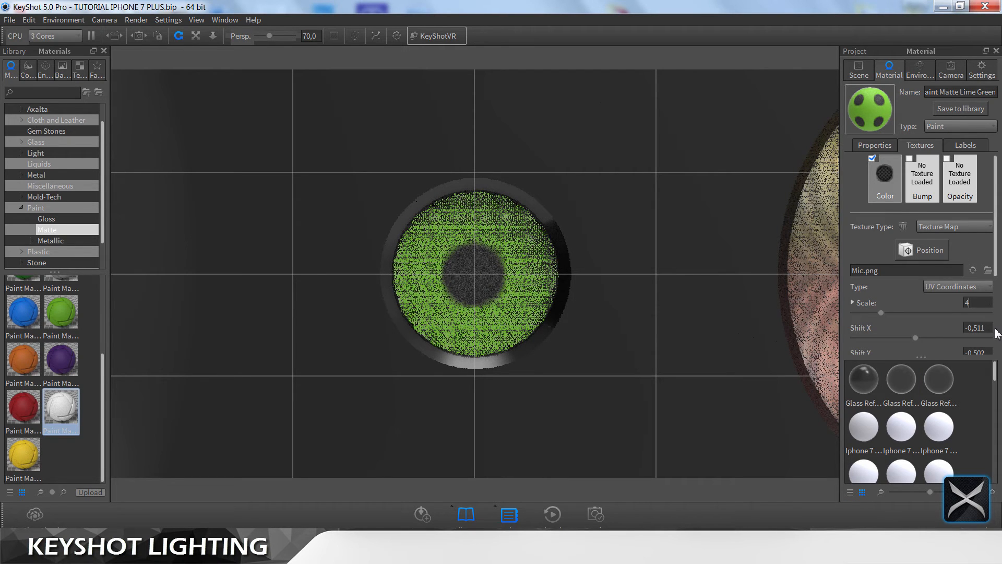
click(985, 328)
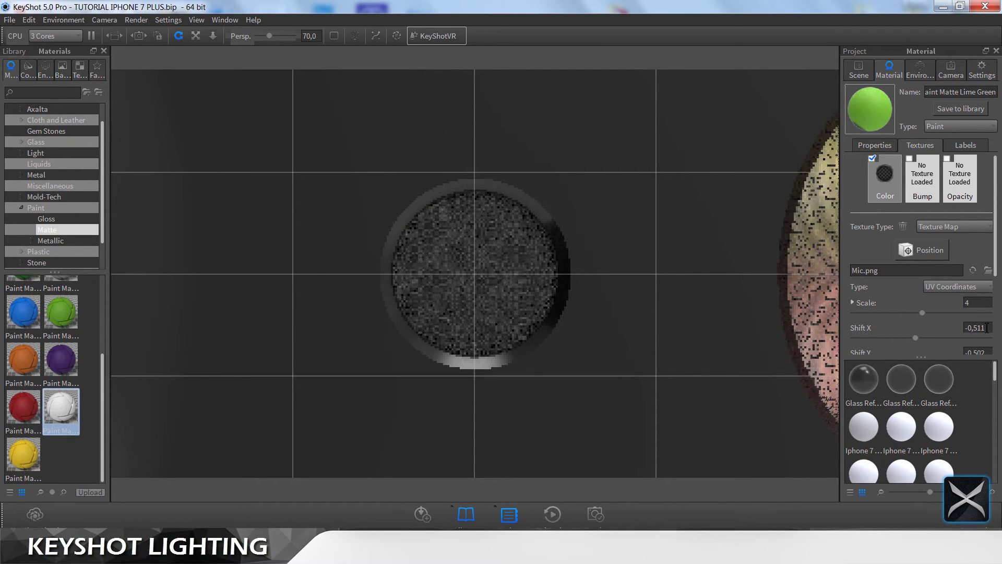
double_click(981, 306)
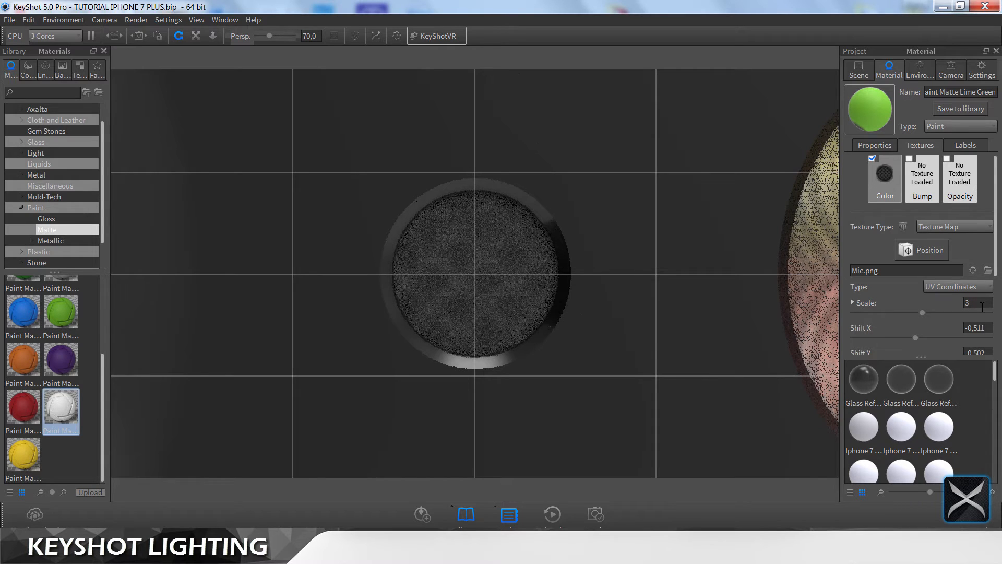
click(987, 328)
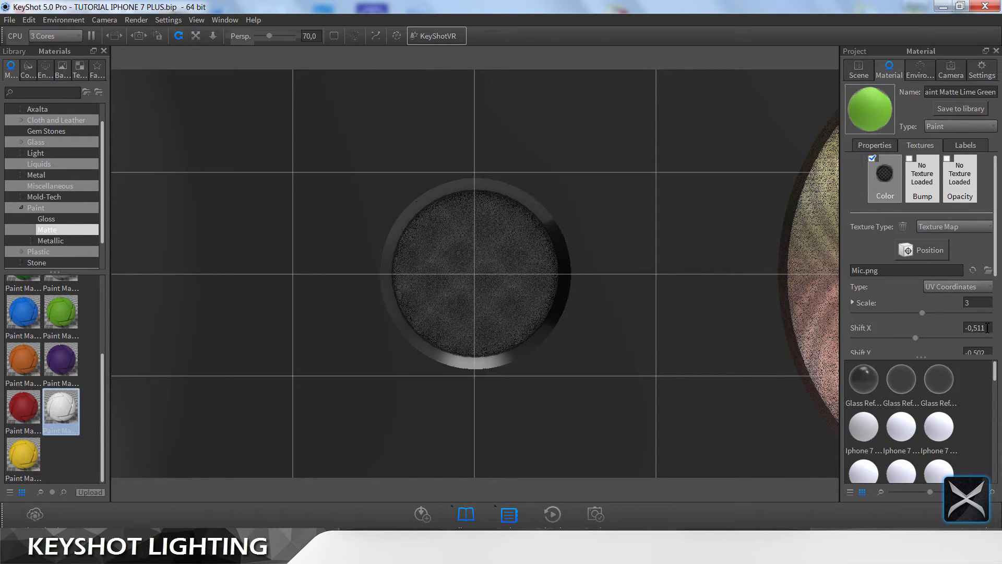
double_click(979, 301)
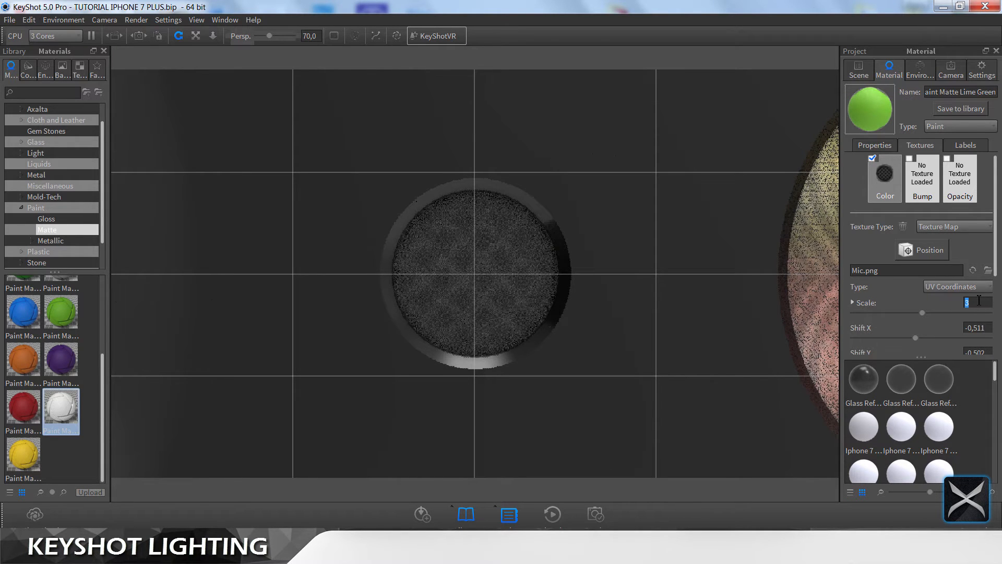
text(2,5)
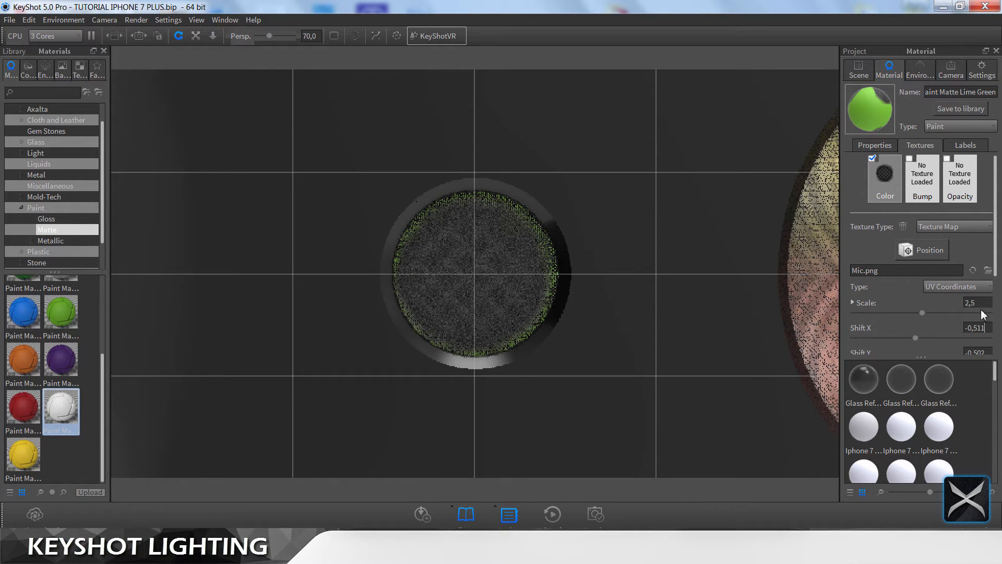
key(BackSpace)
key(BackSpace)
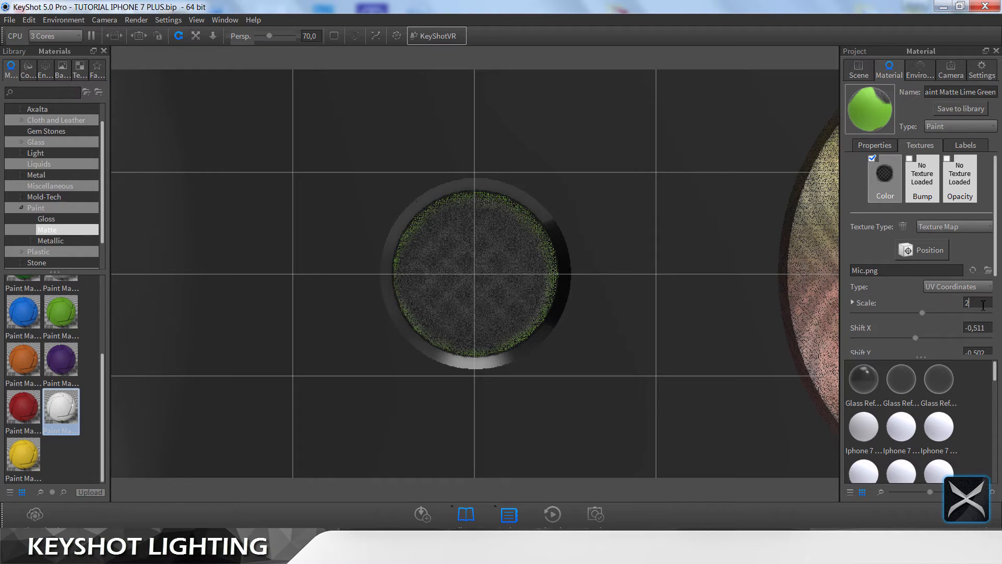
text(9)
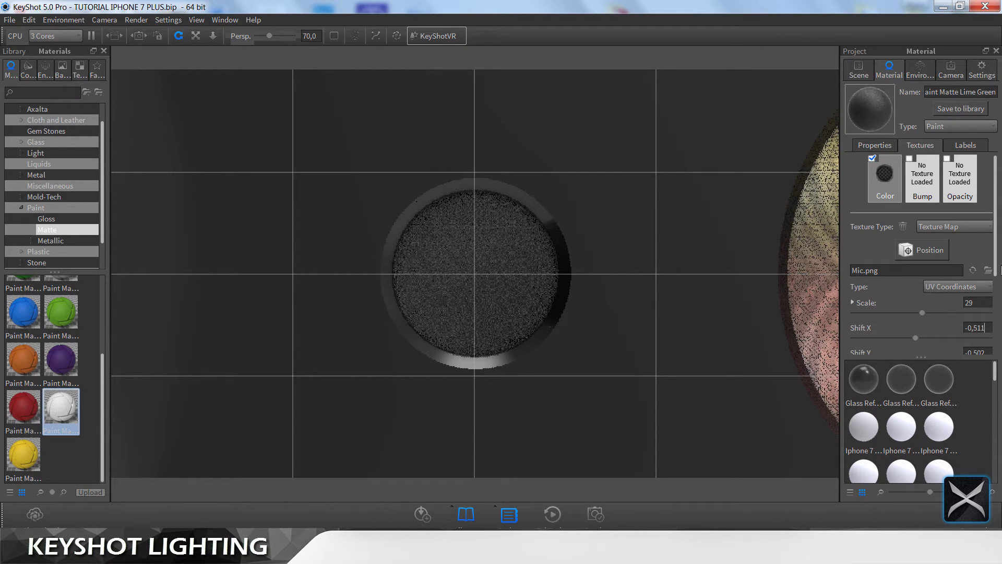
Step: Raise the microphone color texture's contrast to 2 and its brightness to 2,345
scroll(923, 343, down, 2)
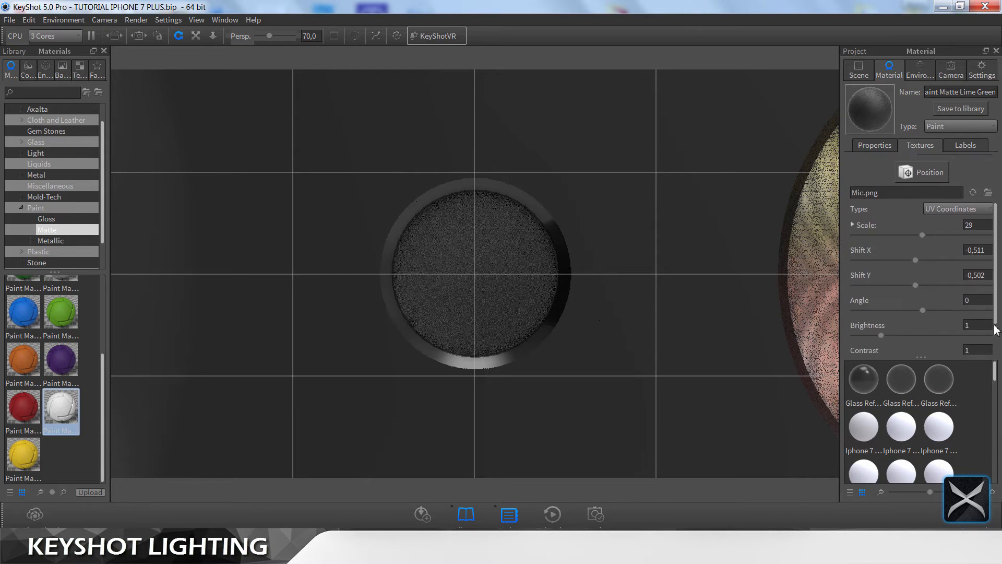
drag(923, 312, 991, 311)
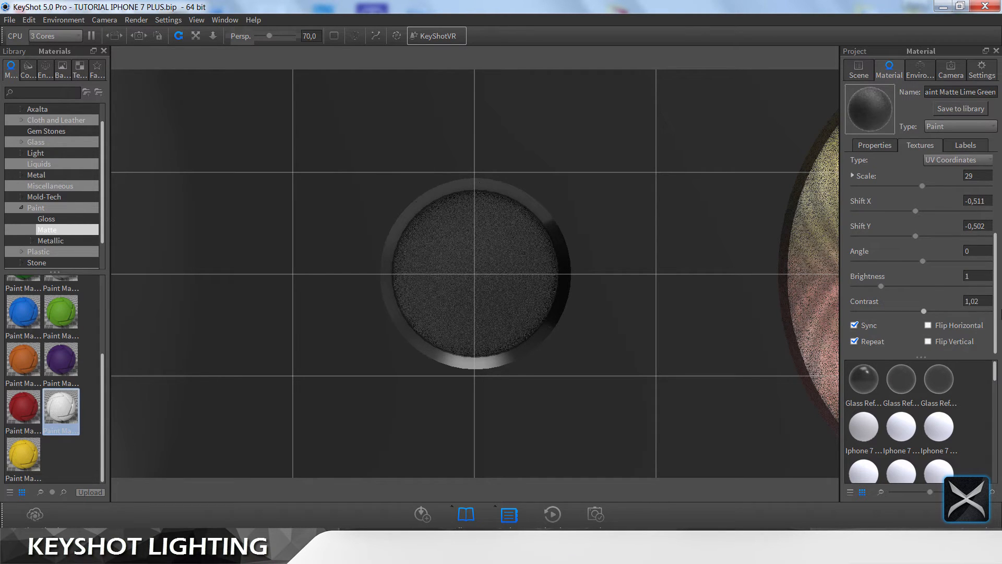
drag(880, 286, 916, 286)
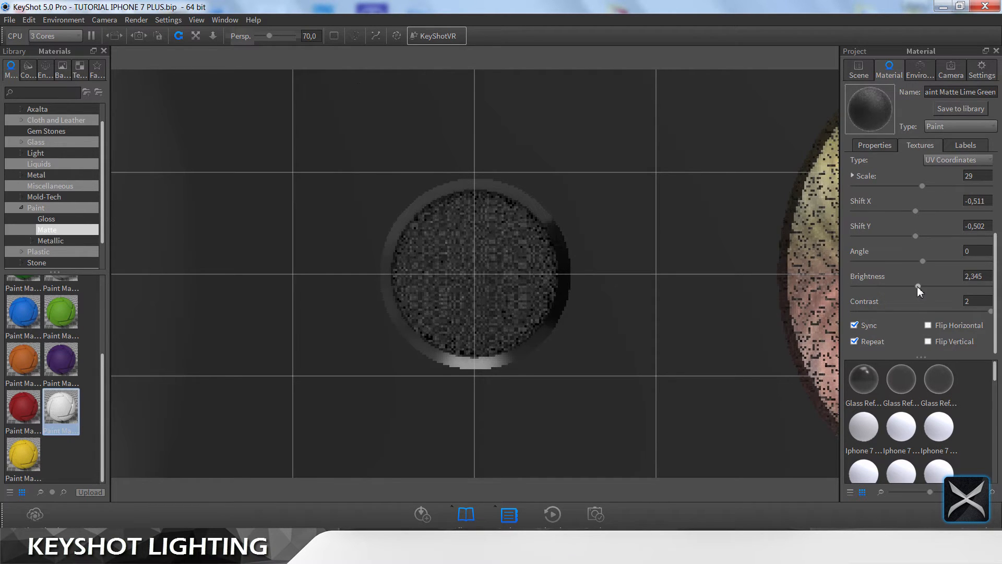
Step: Set the roughness of the microphone's paint material to 0
click(887, 145)
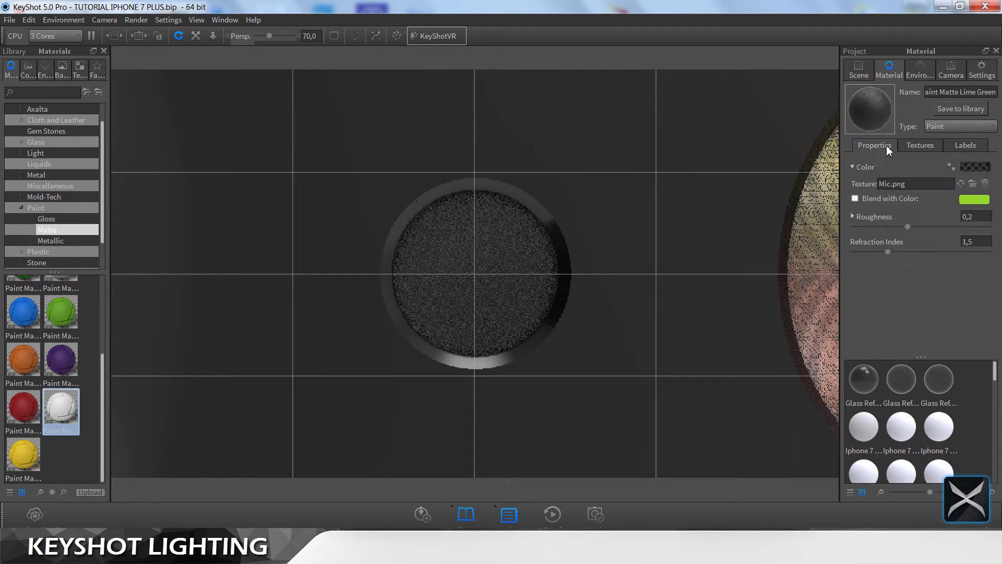
click(989, 219)
key(BackSpace)
key(BackSpace)
click(987, 242)
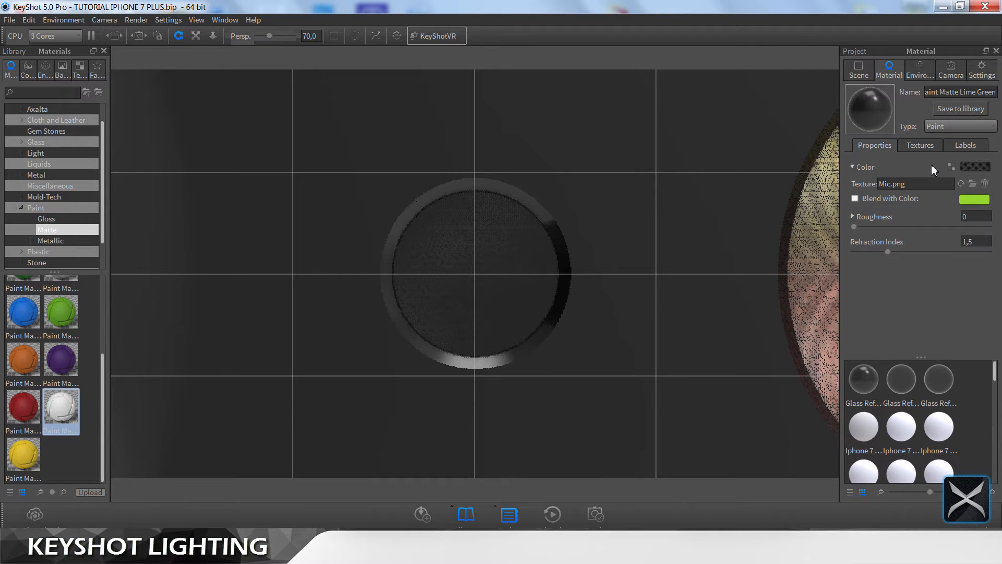
click(922, 147)
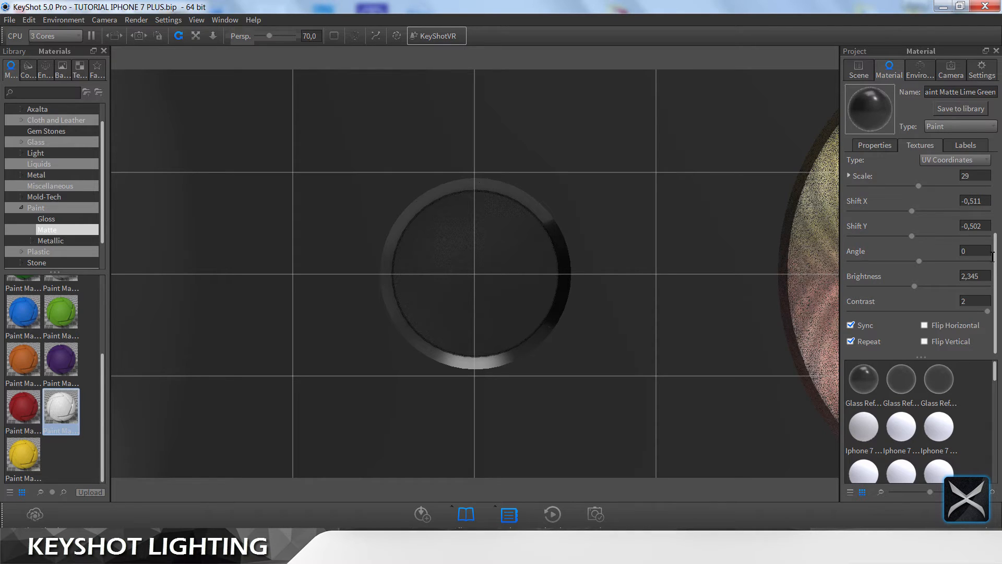
Step: Set the roughness of the microphone's paint material to 0,05
click(877, 146)
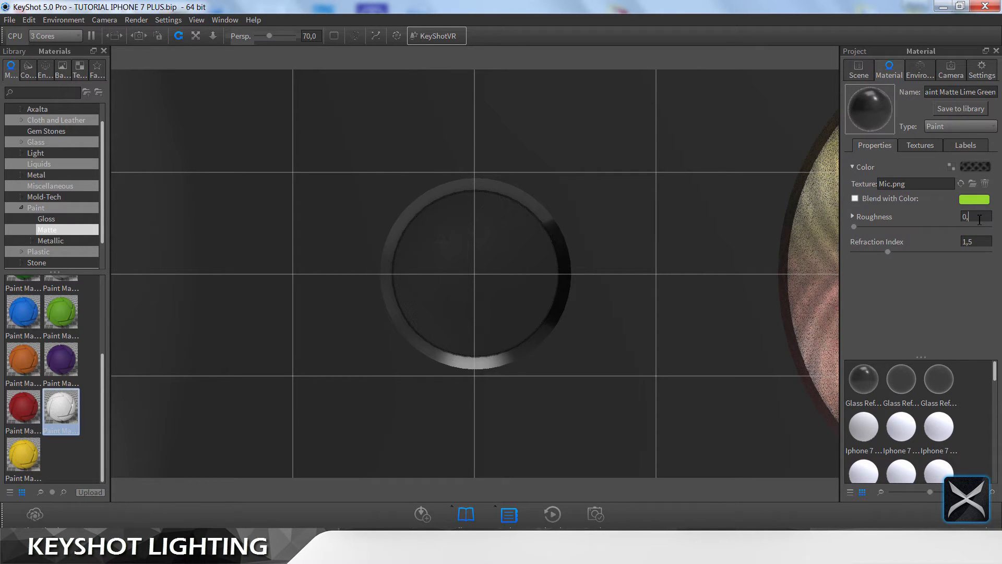
text(05)
click(986, 243)
Step: Set both the contrast and the brightness of the microphone's color texture to 1
click(934, 144)
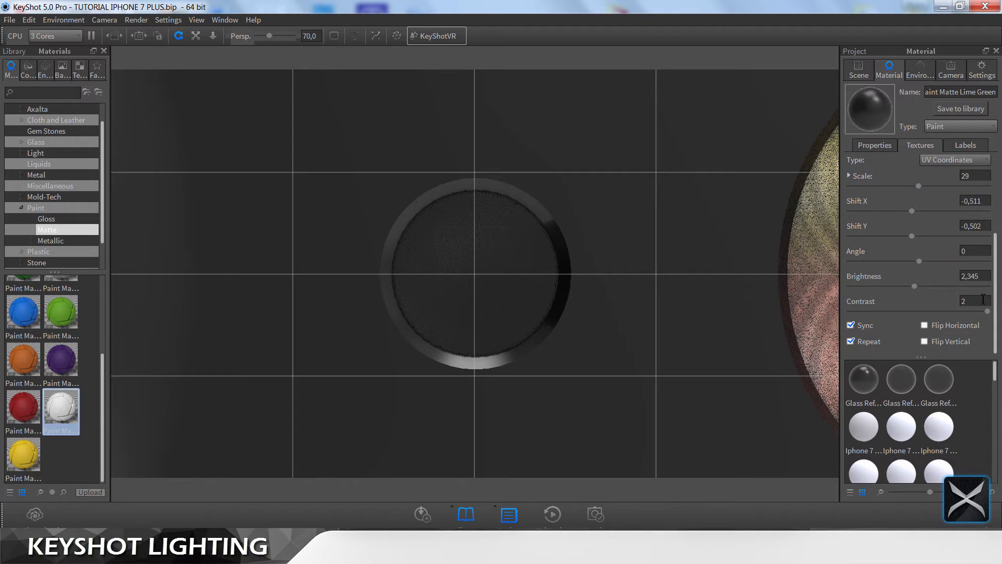
key(BackSpace)
text(1)
key(Return)
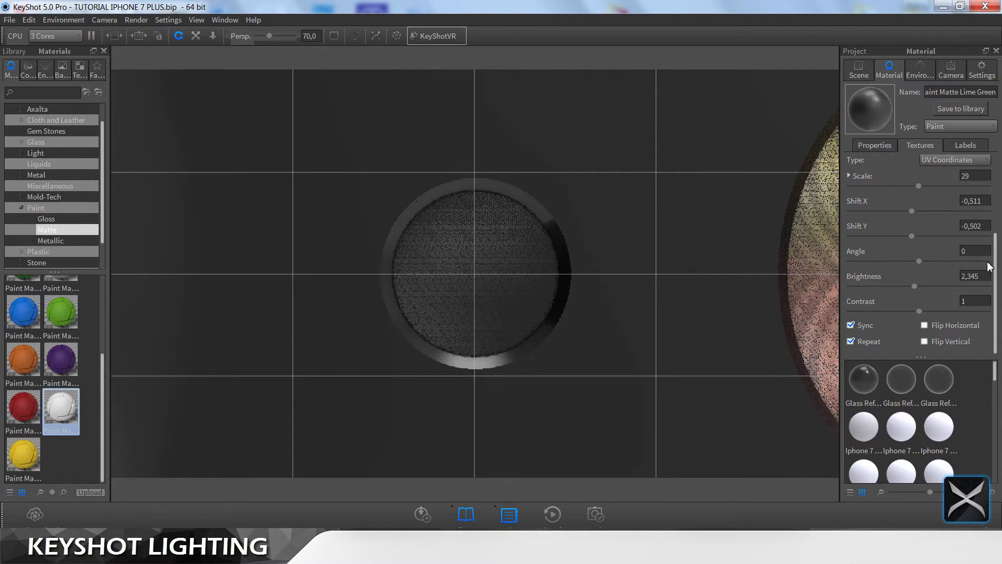
double_click(972, 276)
text(1)
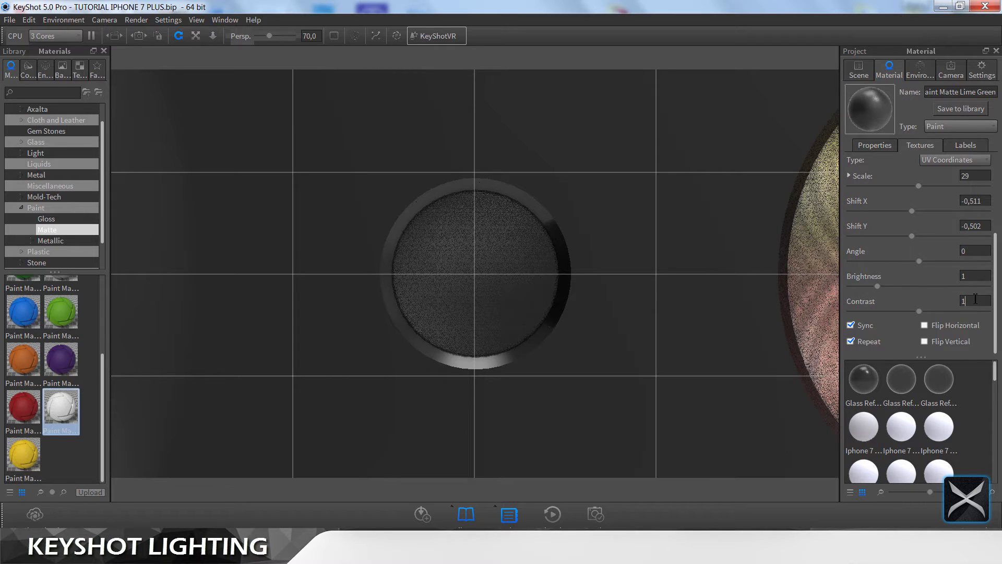
key(Return)
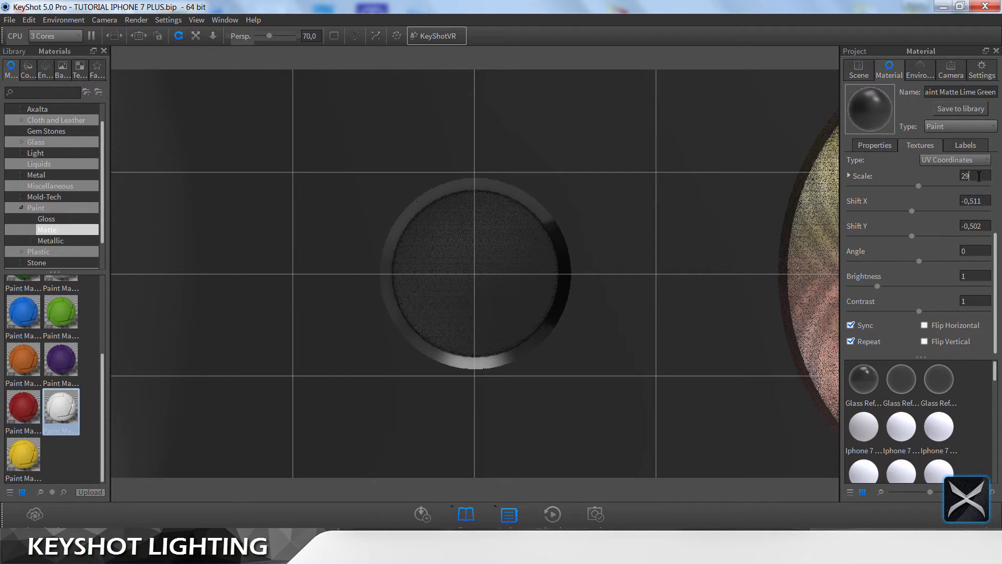
Step: Set the scale of the microphone's color texture to 2,9
scroll(997, 254, up, 3)
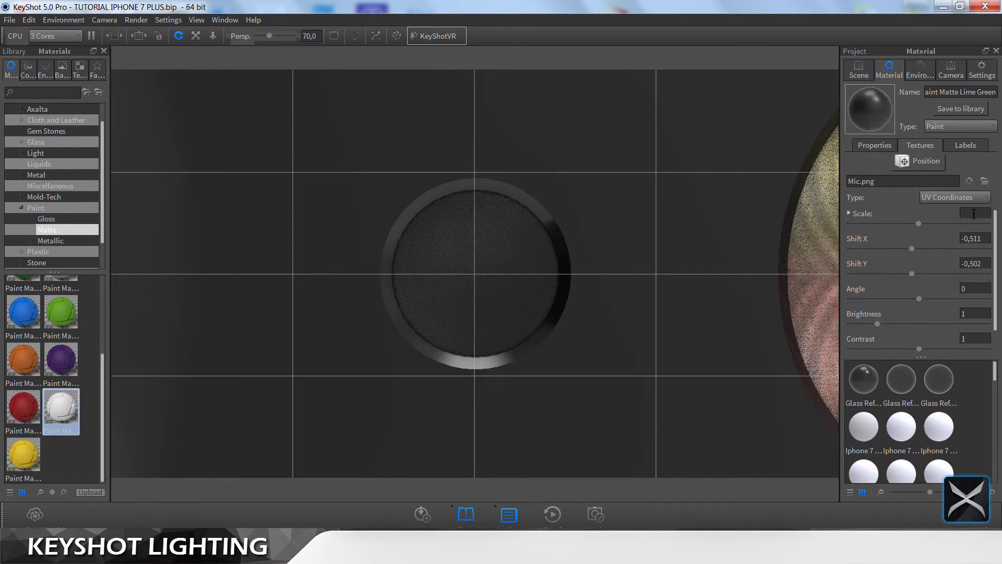
text(9)
click(992, 239)
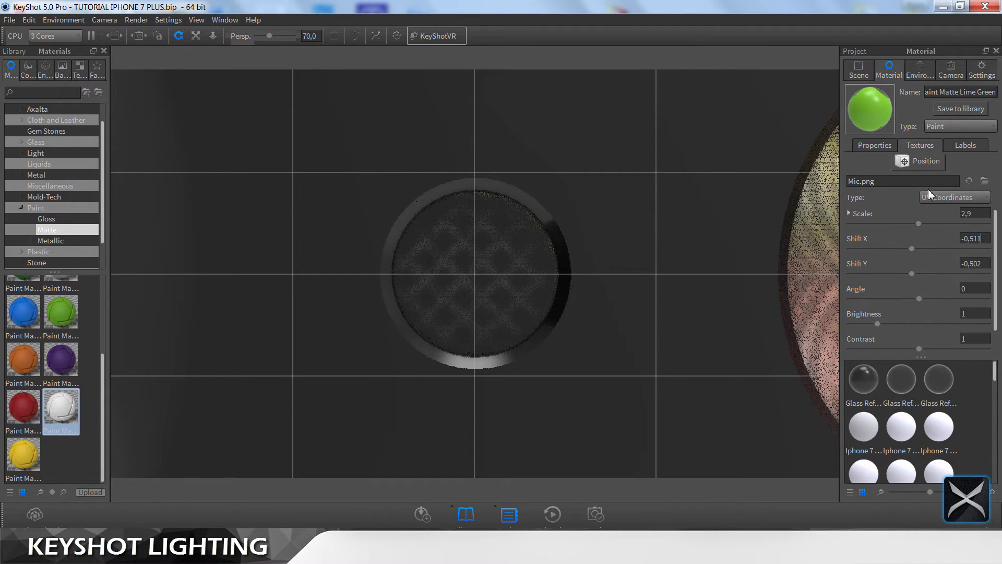
Step: Reposition the color texture at the centre of the microphone hole and set its scale to 3,2
click(923, 164)
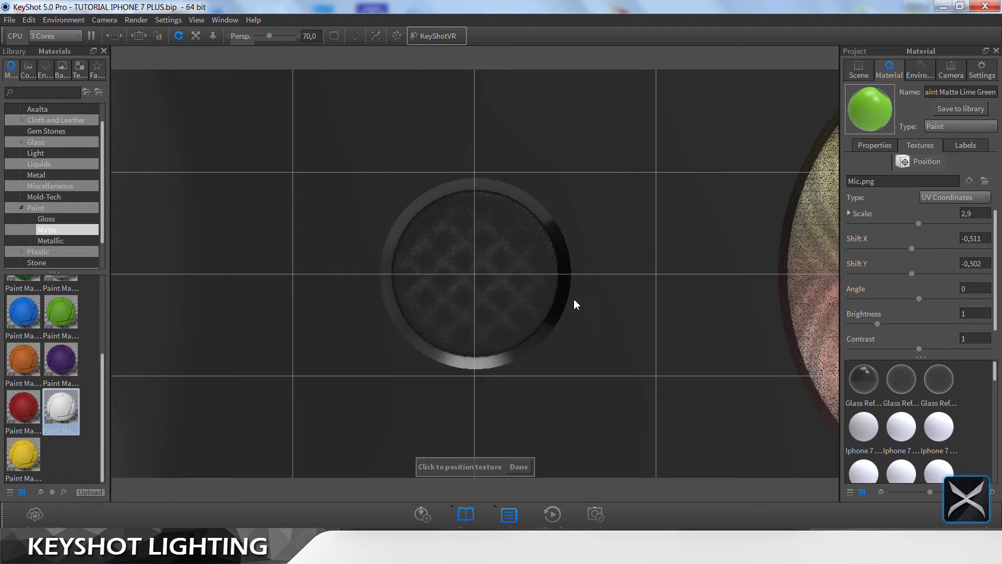
click(479, 274)
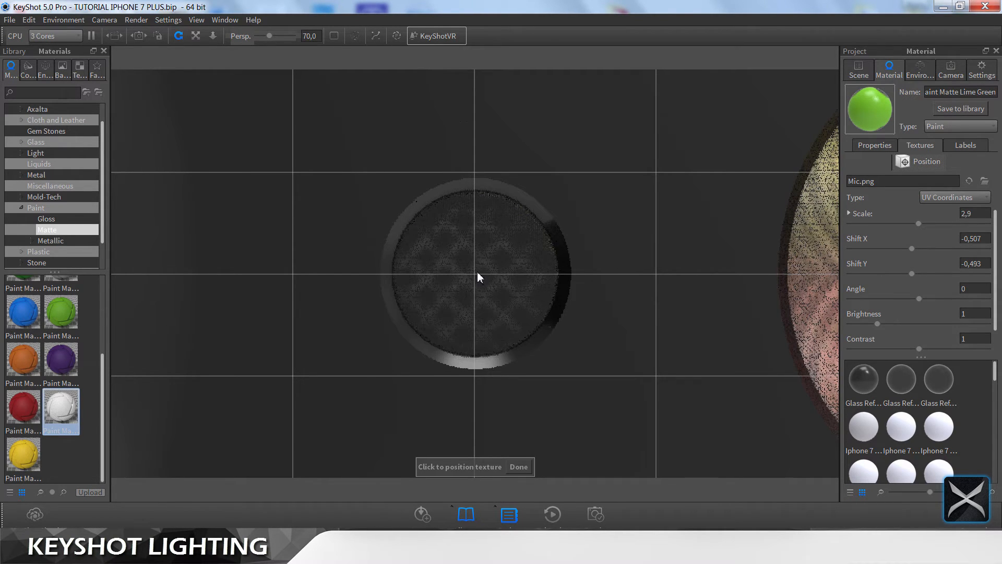
click(522, 468)
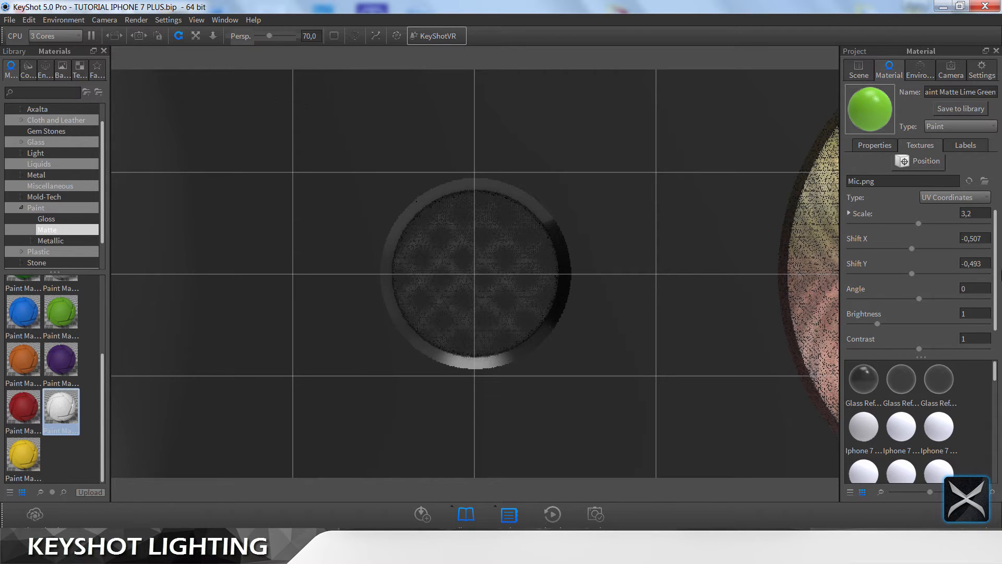
Step: Try a contrast of 2 on the microphone's color texture, and lower it to 0,54
scroll(940, 337, down, 2)
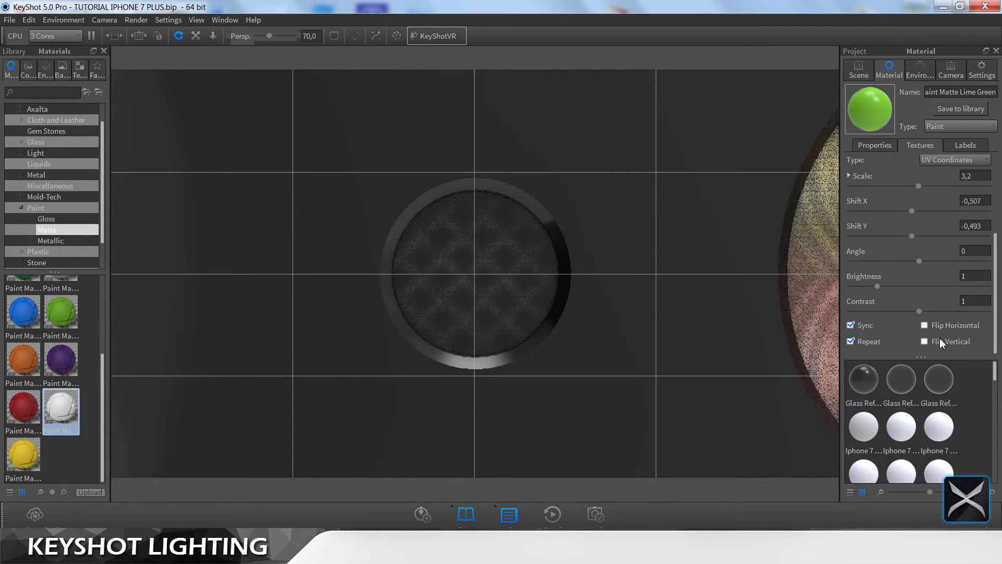
drag(918, 311, 987, 312)
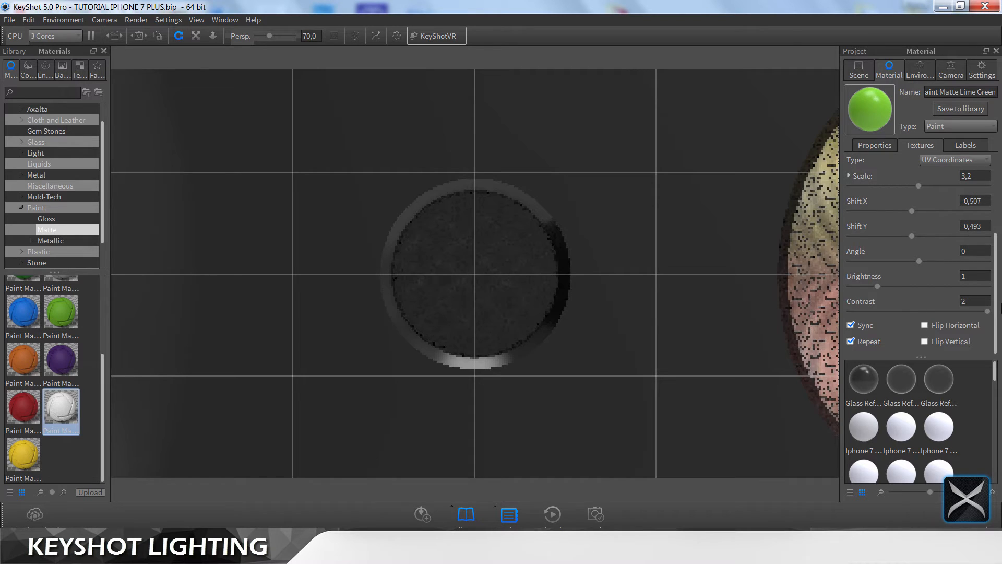
click(850, 315)
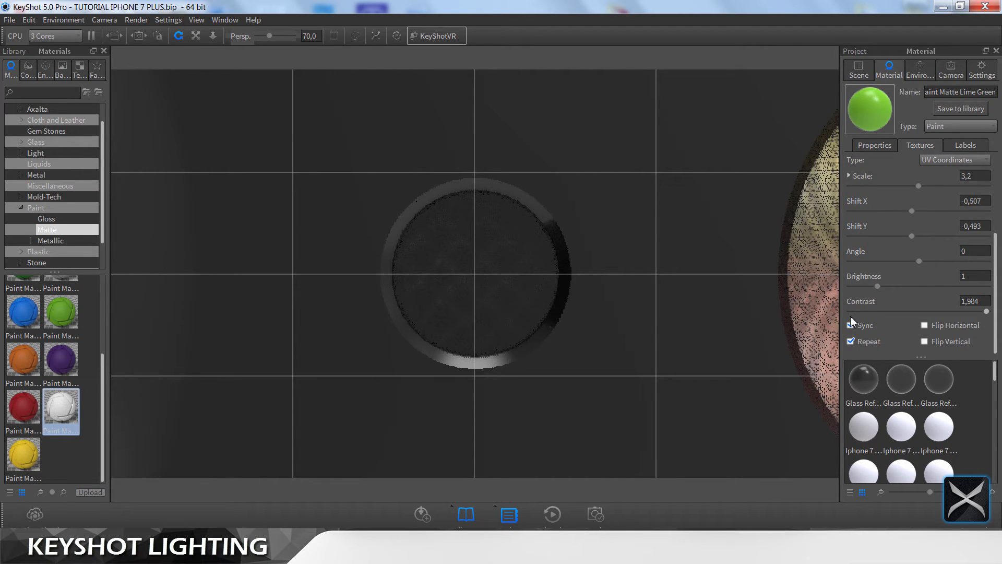
drag(850, 316, 871, 313)
click(892, 310)
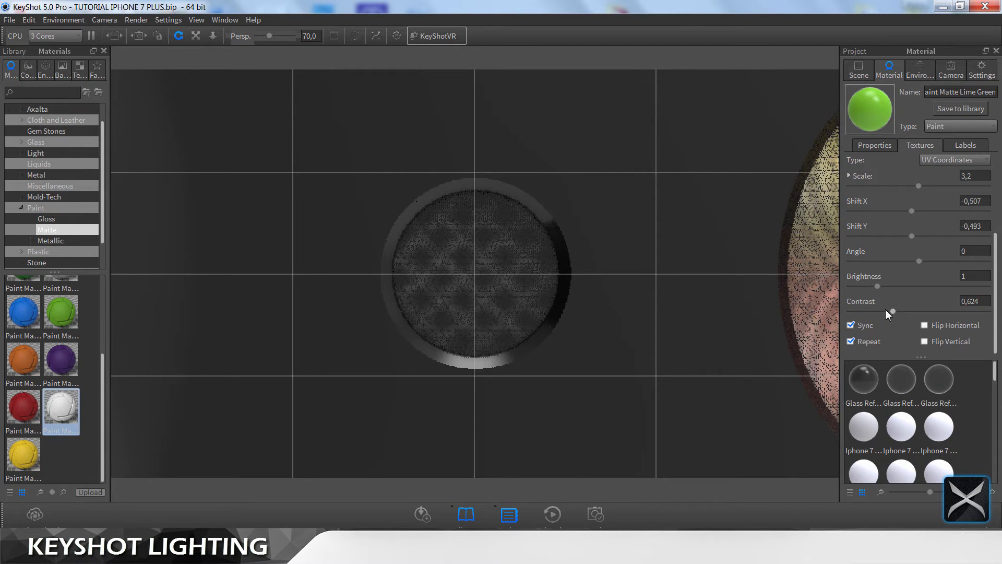
click(886, 311)
Step: Raise the microphone color texture's brightness to about 3,937 and adjust its contrast to about 1,058
click(881, 286)
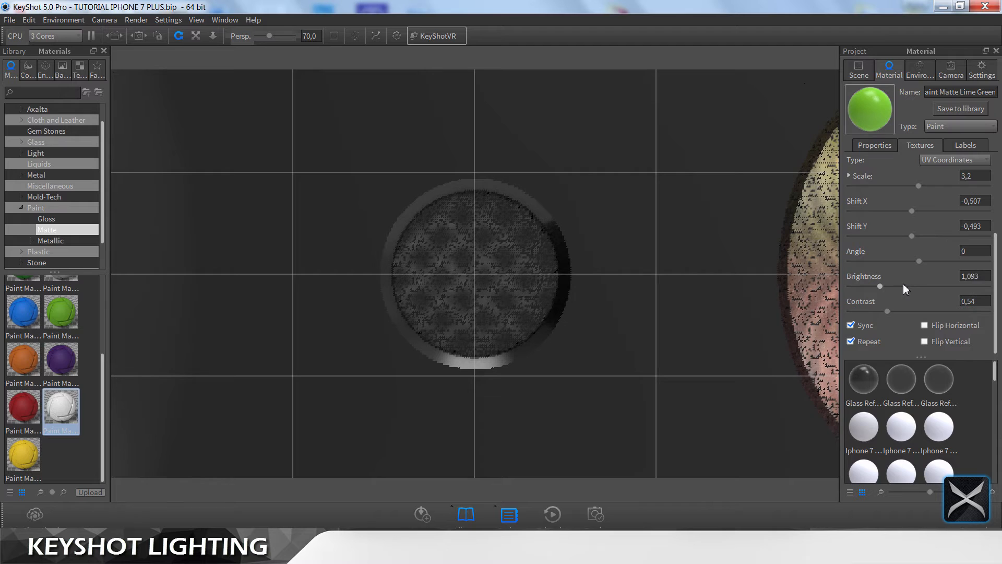
click(902, 286)
click(959, 285)
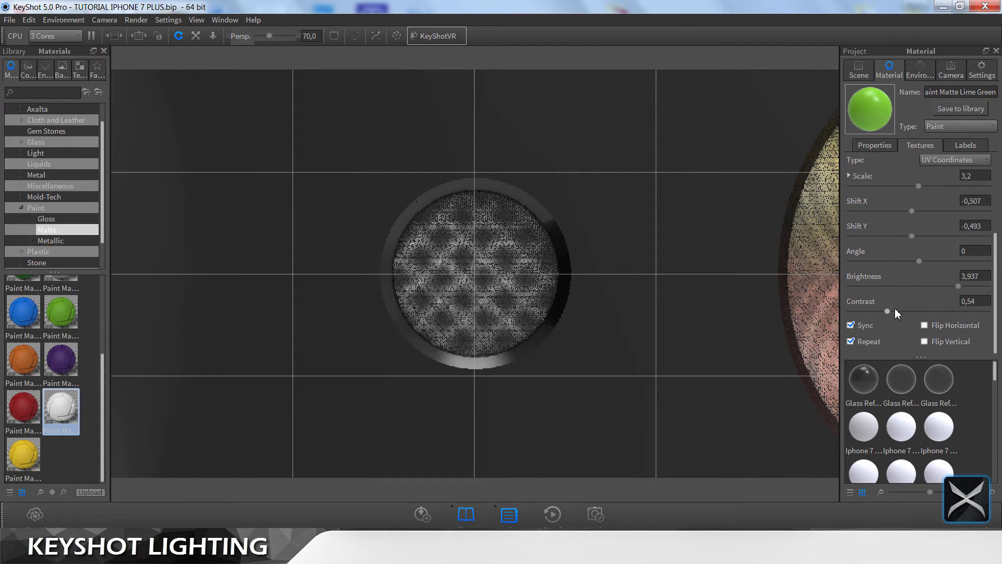
click(937, 311)
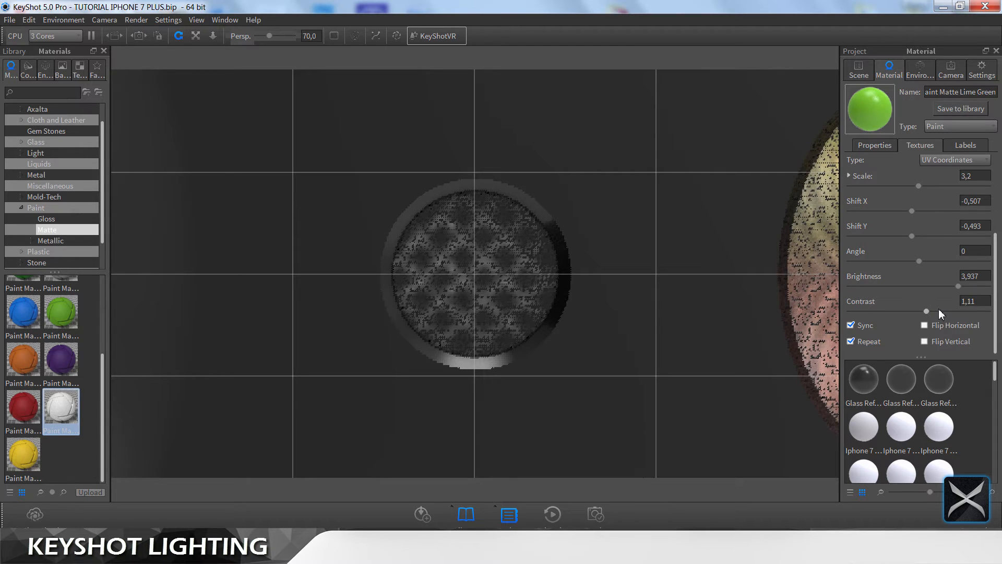
drag(938, 309, 925, 309)
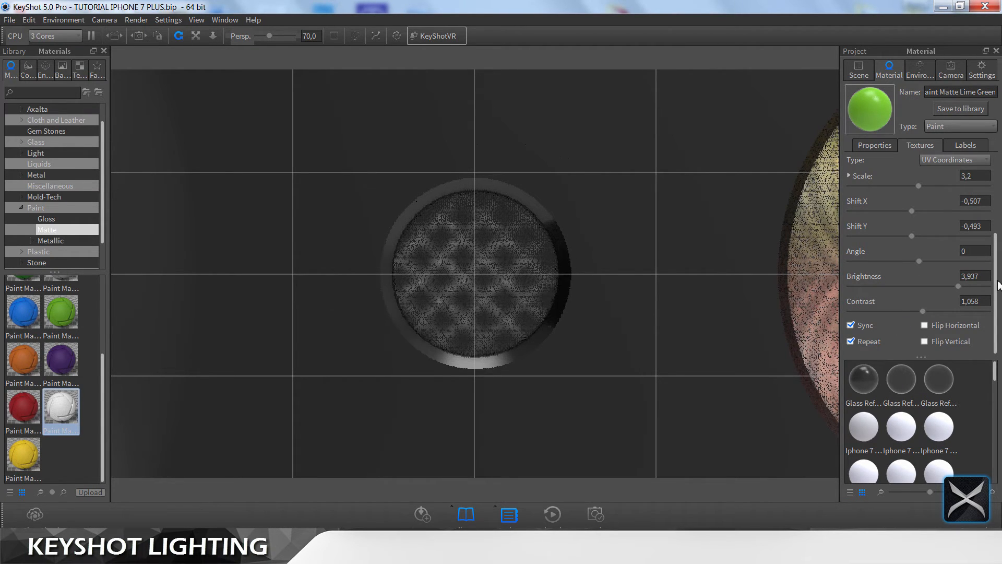
Step: Load Mic.png as the bump texture of the microphone's paint material
drag(996, 270, 993, 192)
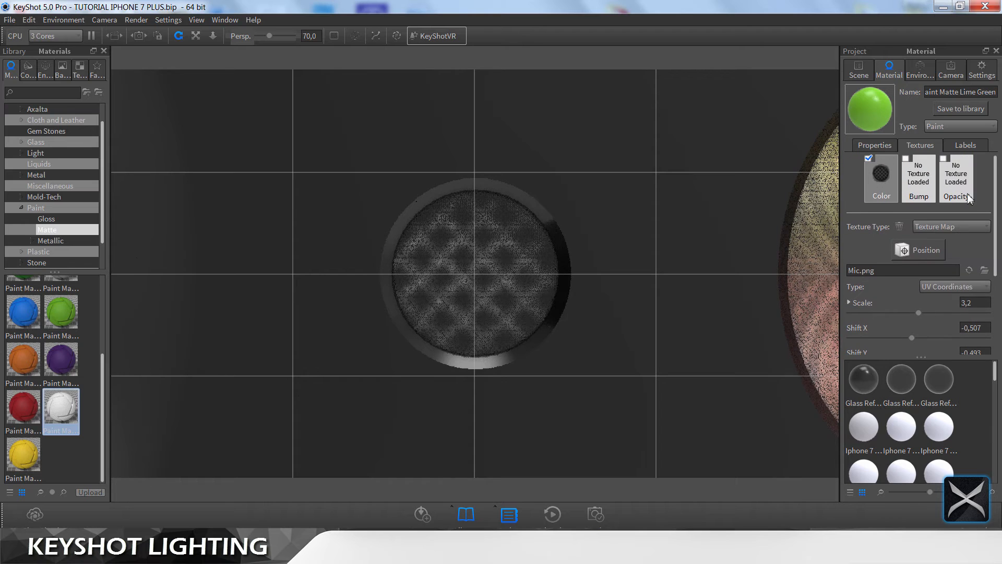
click(917, 197)
click(152, 201)
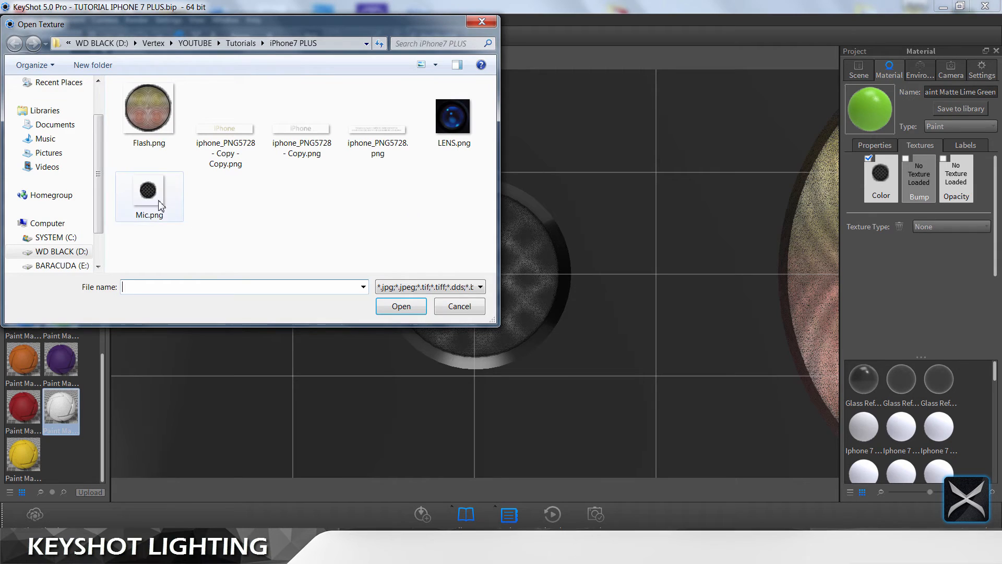
double_click(152, 198)
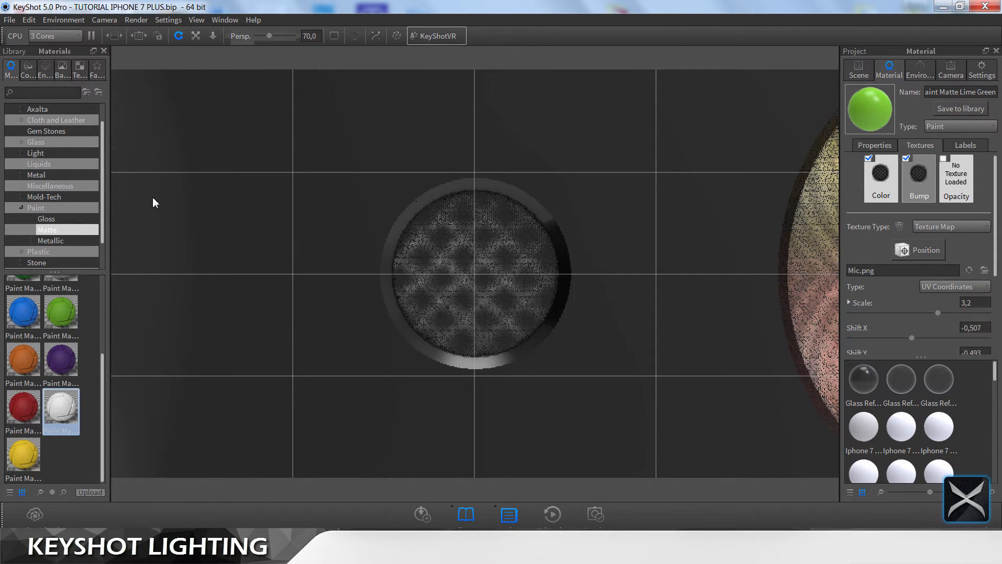
Step: Remove the bump texture from the microphone's paint material
click(901, 227)
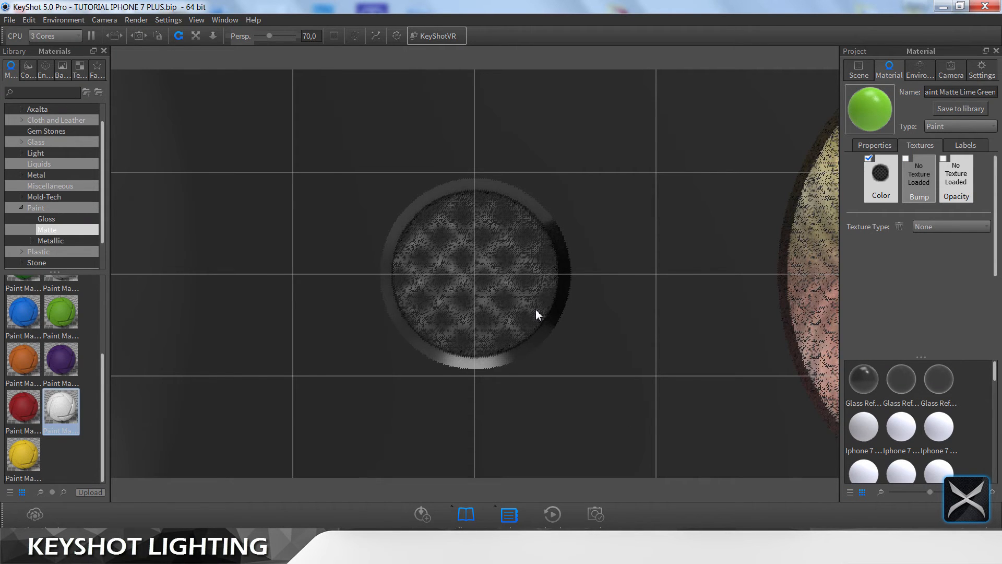
scroll(538, 315, down, 2)
scroll(536, 315, down, 3)
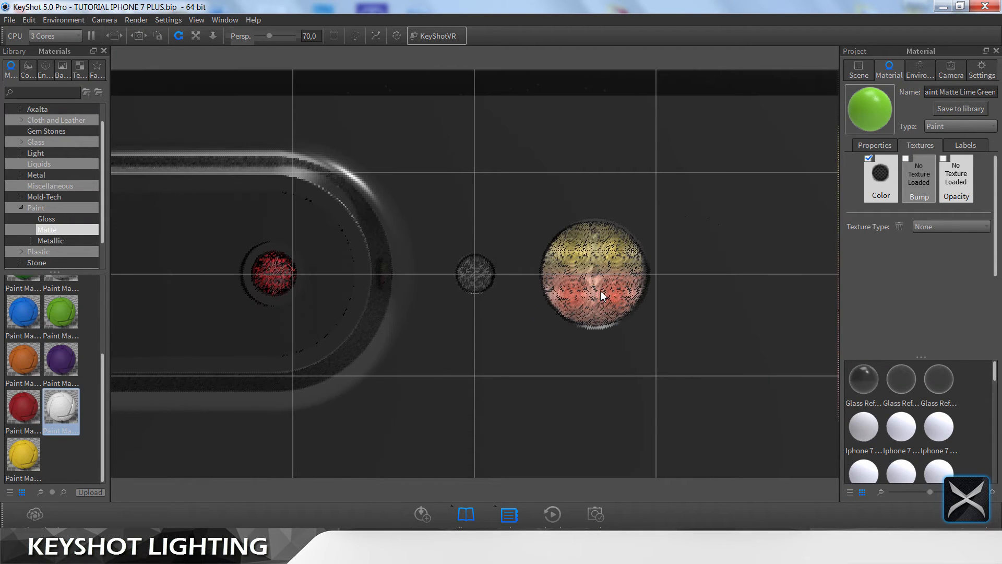
Step: Try removing the bump texture from the flash's paint material, and undo the last change
double_click(601, 290)
click(920, 145)
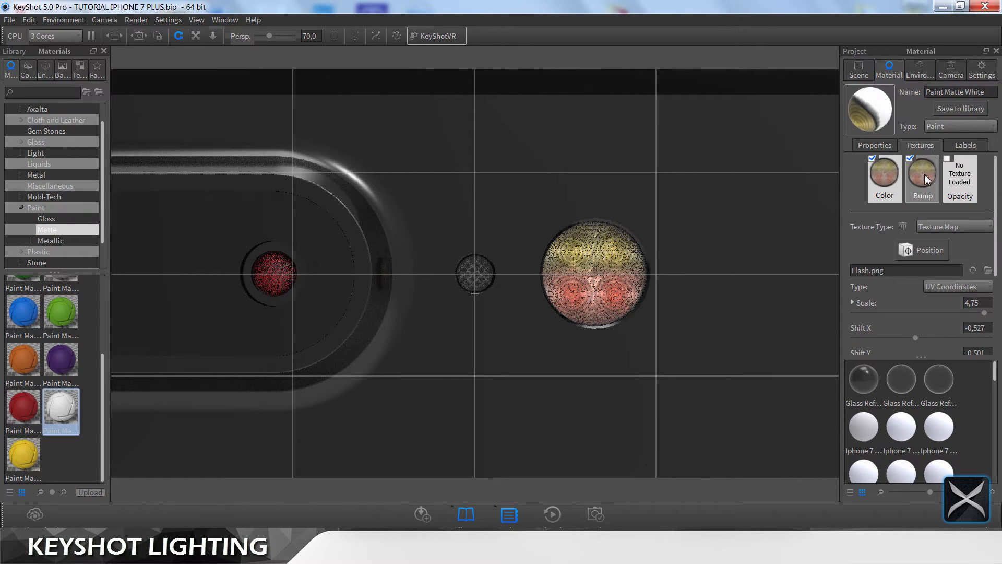
click(903, 226)
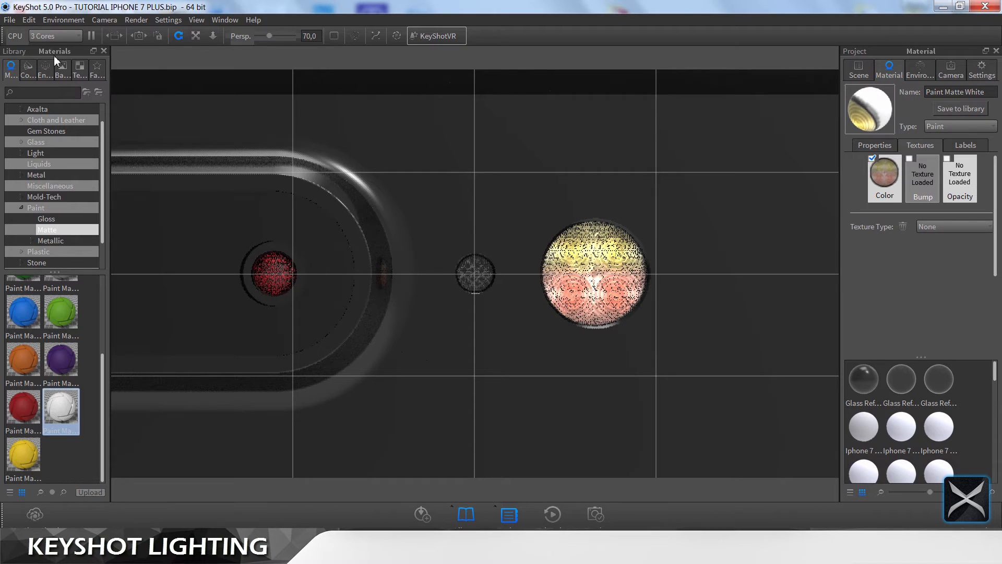
click(29, 21)
click(37, 33)
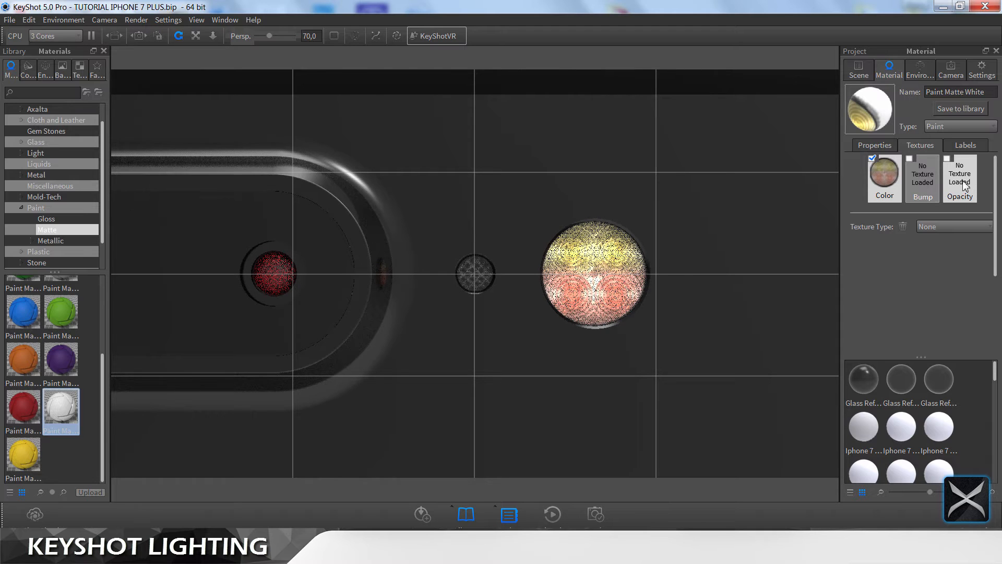
Step: Load Flash.png as the bump texture of the flash's paint material and save the scene
click(922, 167)
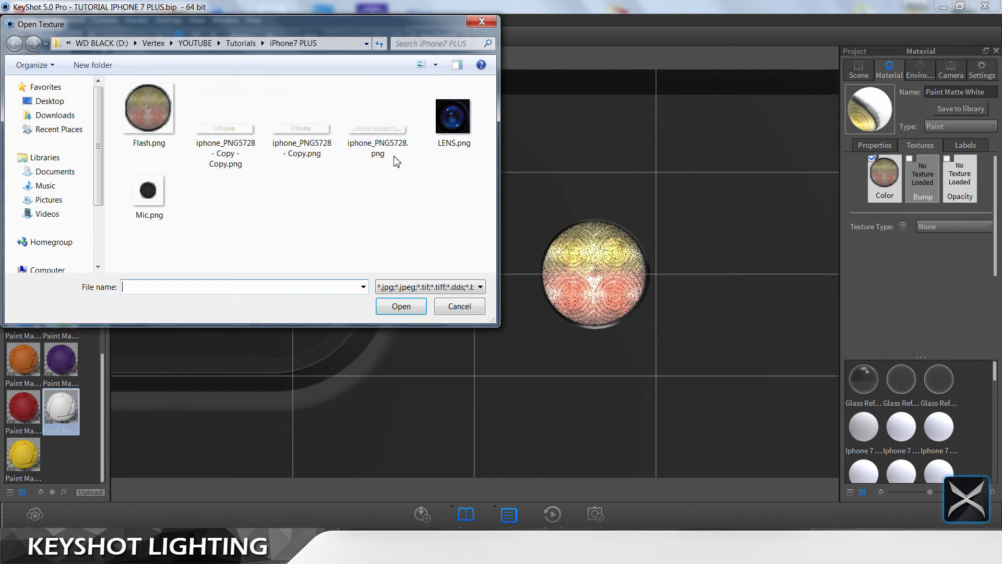
double_click(143, 121)
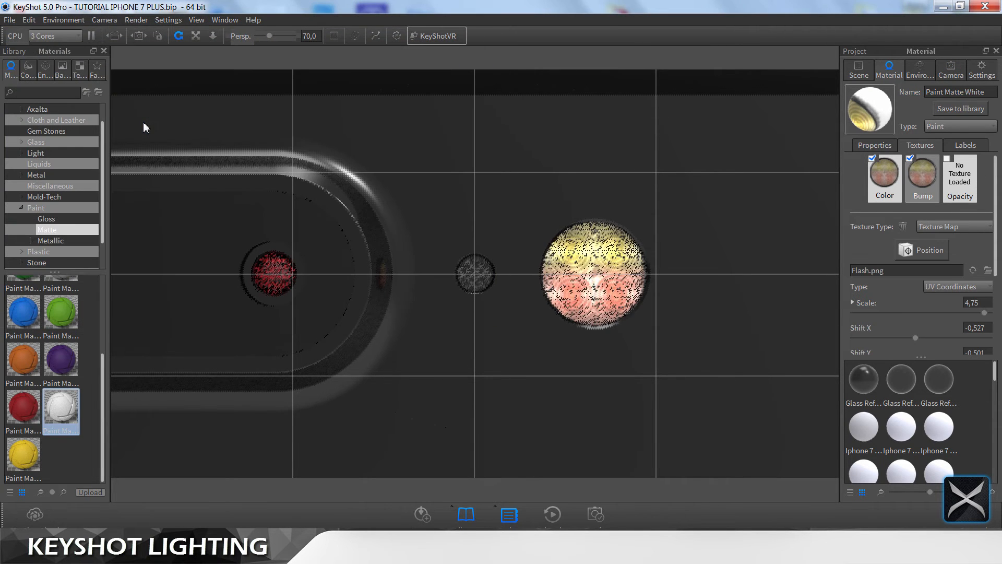
scroll(450, 200, down, 3)
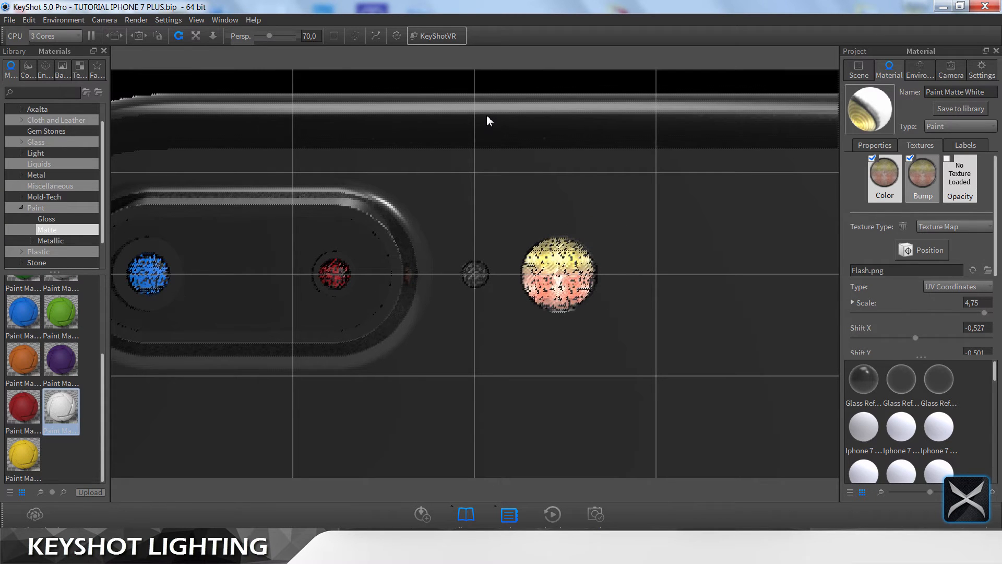
key(ctrl+s)
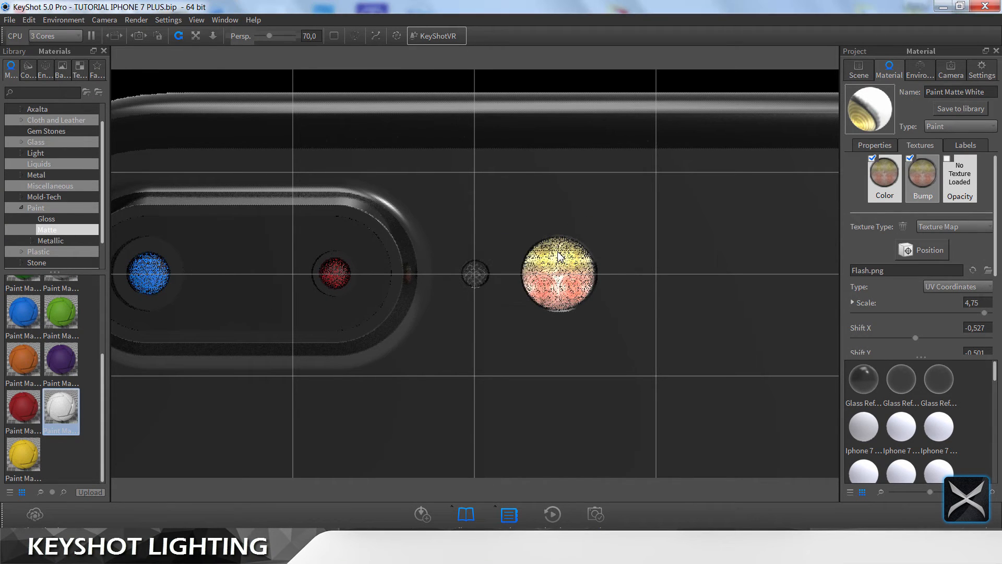
Step: Try a brightness of 2 on the flash's texture, and set its brightness to 3 and contrast to 2
scroll(948, 302, down, 5)
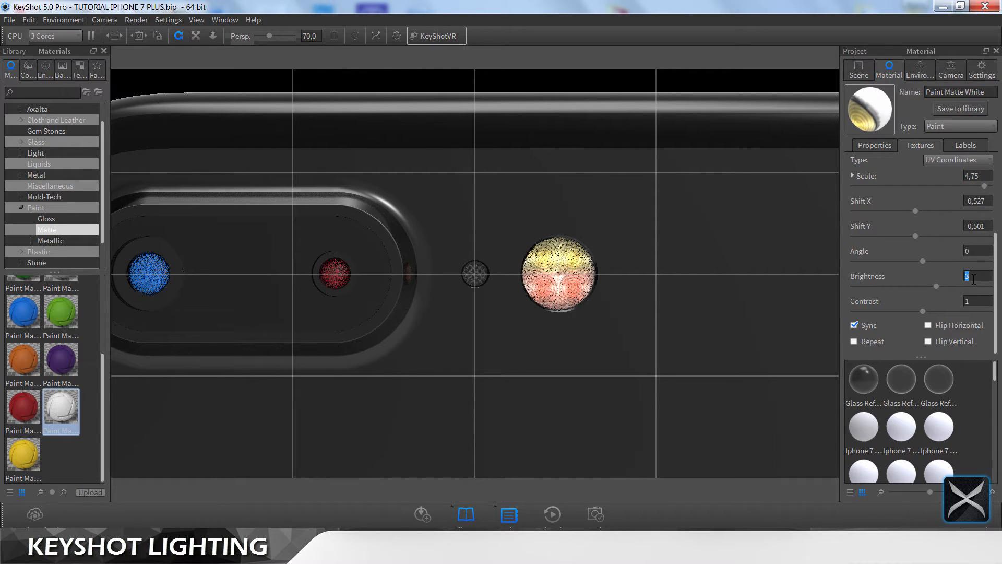
text(2)
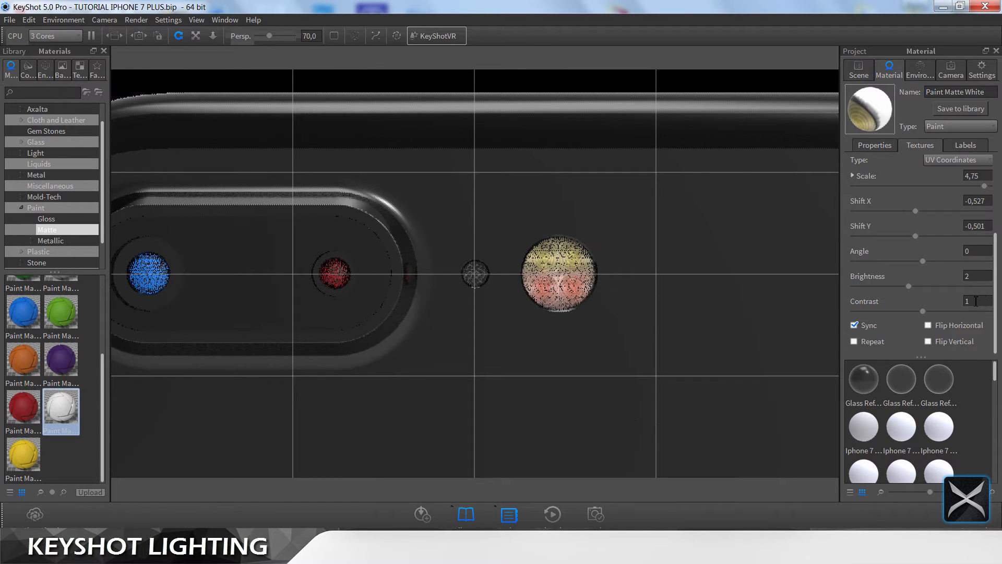
text(3)
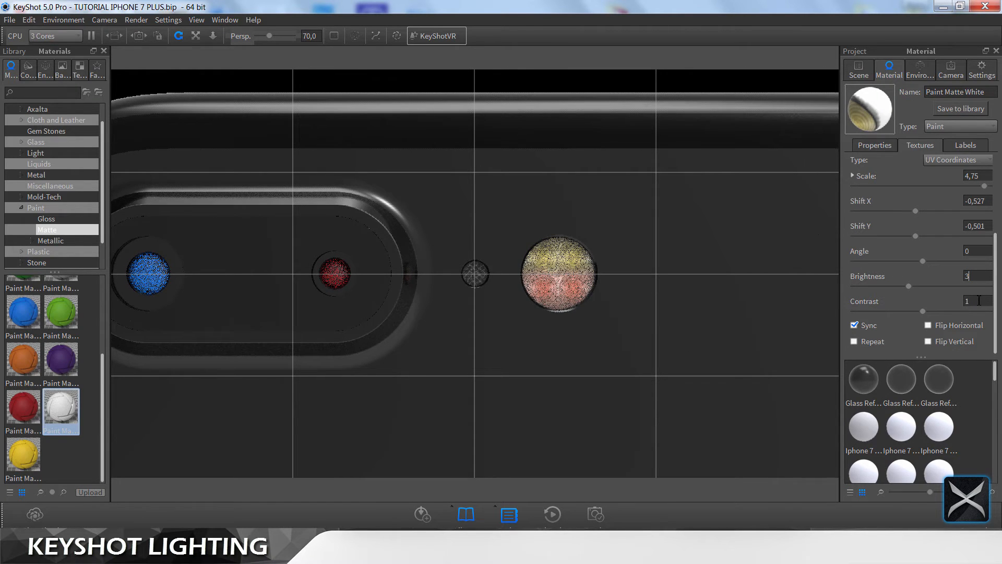
key(Tab)
text(2)
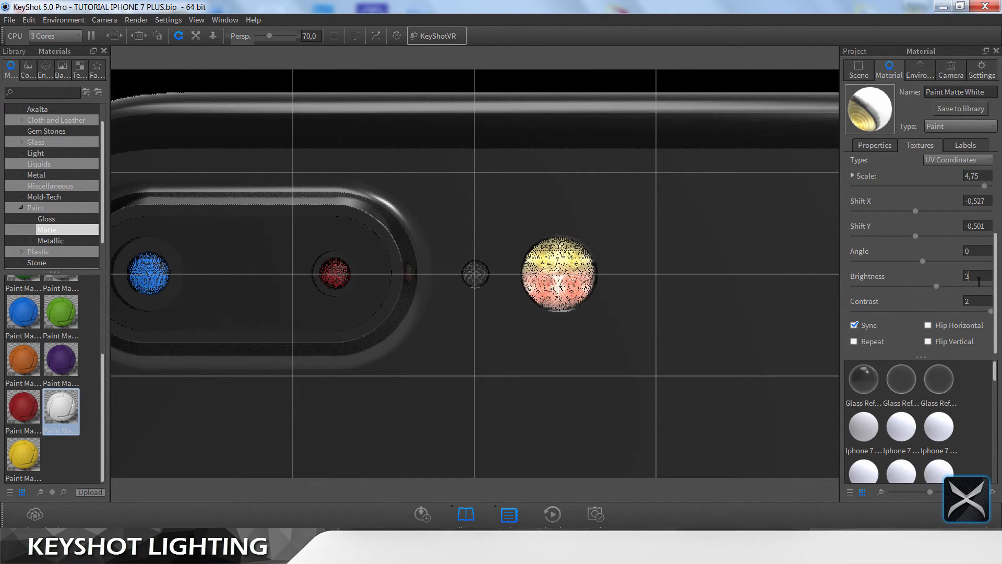
Step: Load LENS.png as the color texture of the red camera lens's paint material
scroll(574, 290, down, 3)
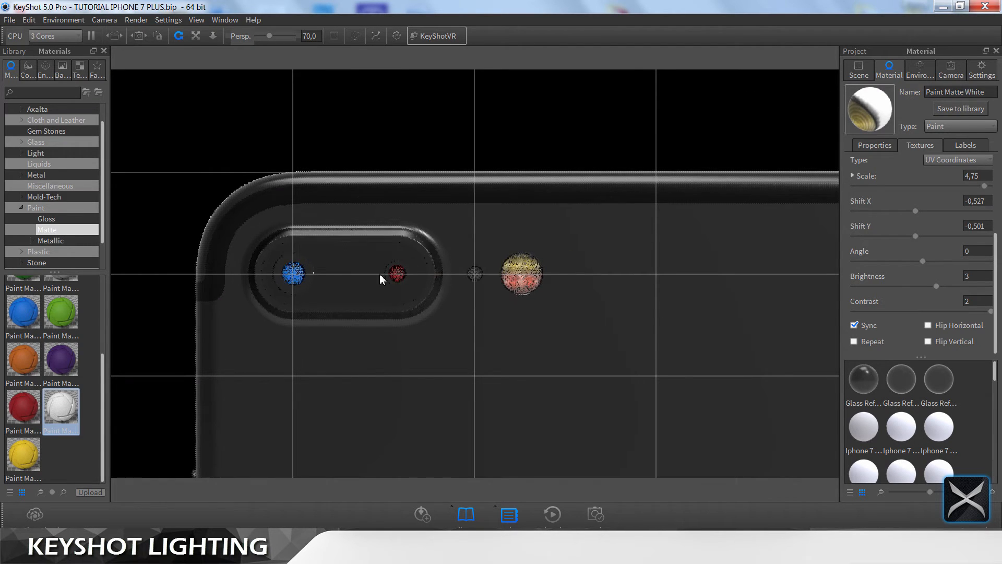
scroll(466, 277, up, 3)
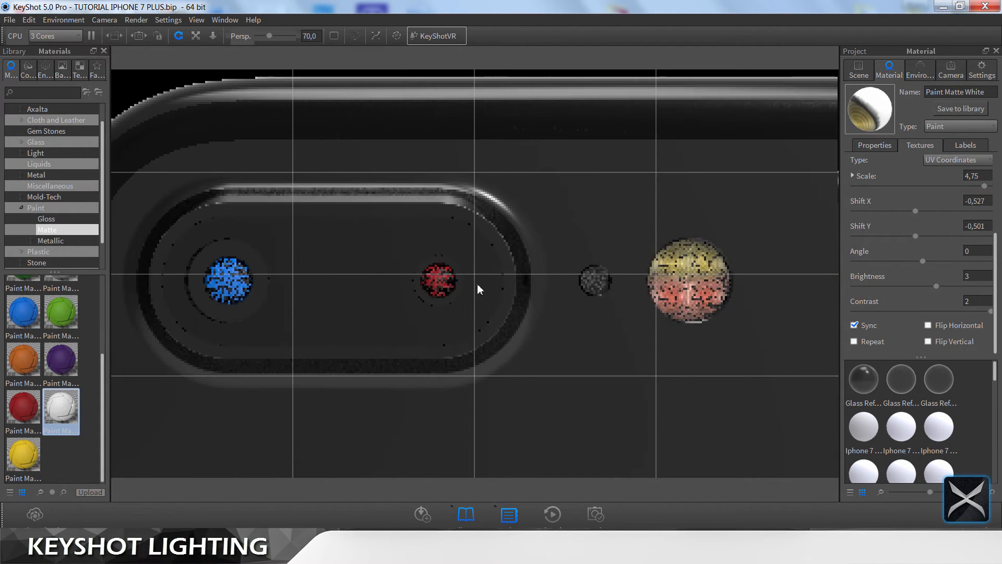
scroll(530, 274, up, 5)
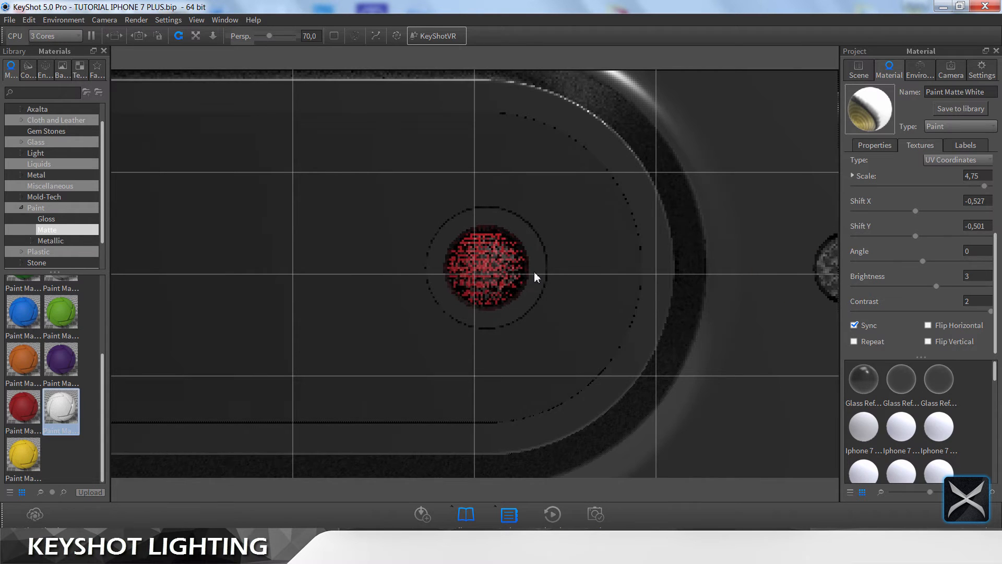
scroll(534, 272, up, 4)
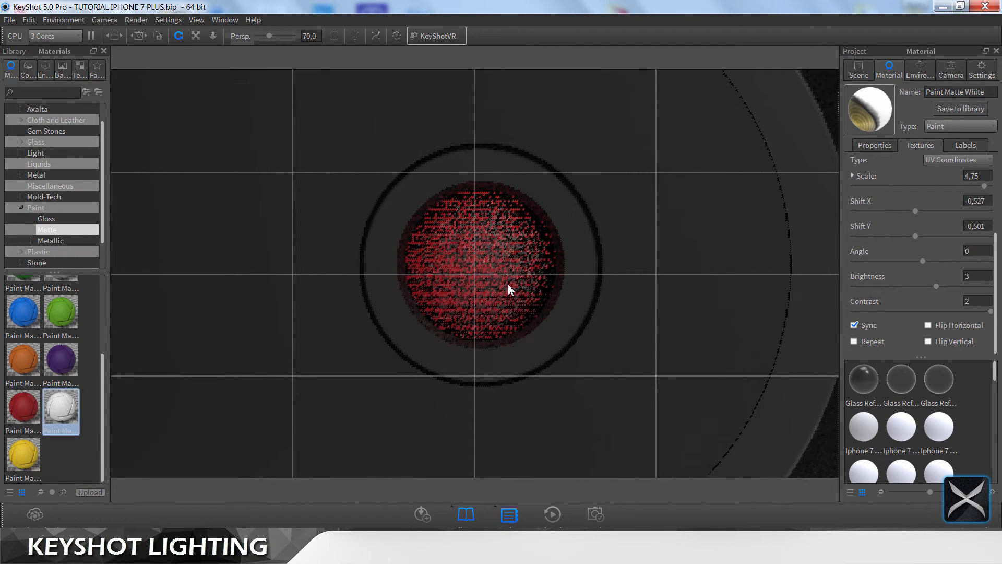
scroll(508, 284, up, 2)
scroll(509, 287, up, 2)
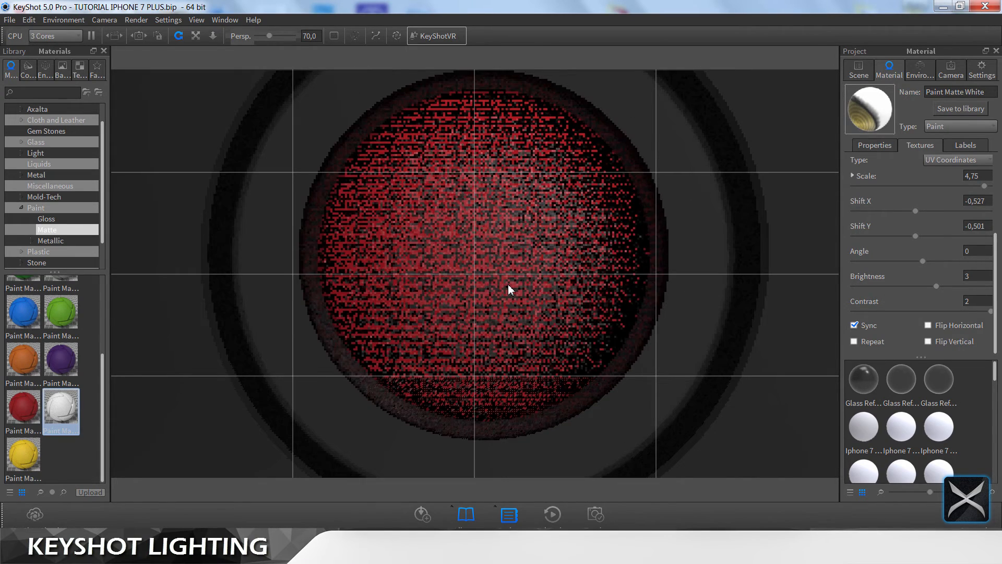
scroll(507, 297, up, 2)
middle_drag(505, 300, 496, 296)
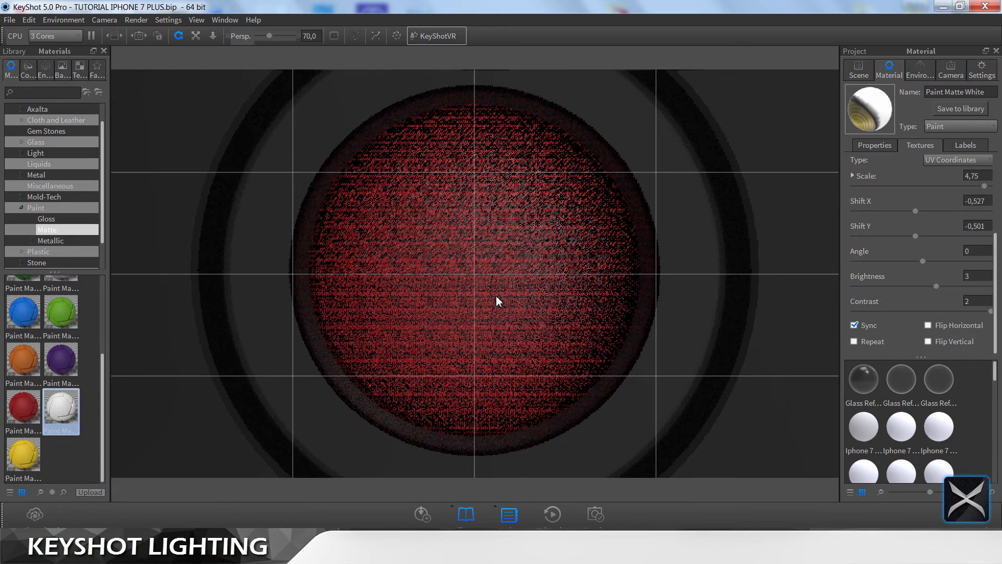
double_click(496, 296)
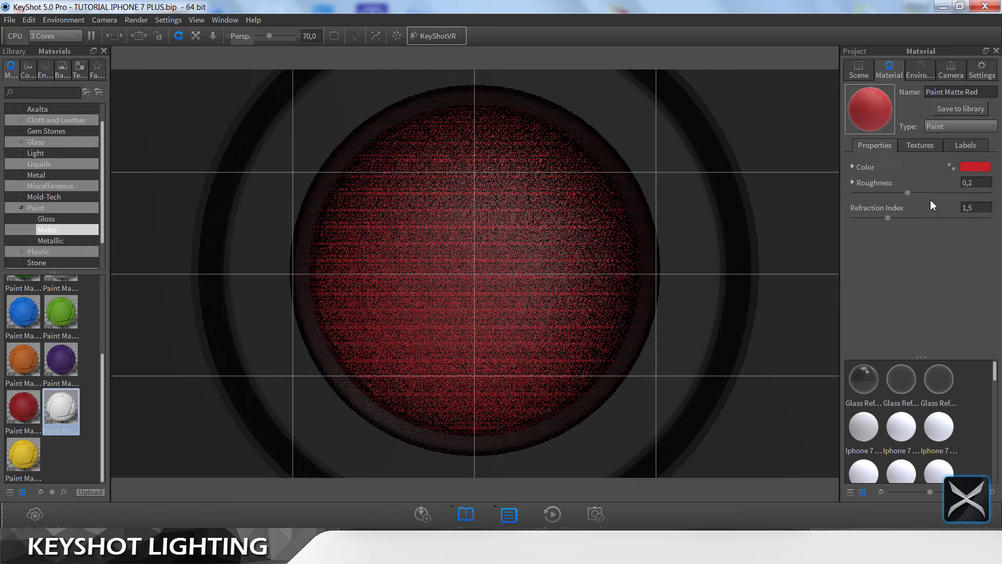
click(920, 145)
double_click(896, 180)
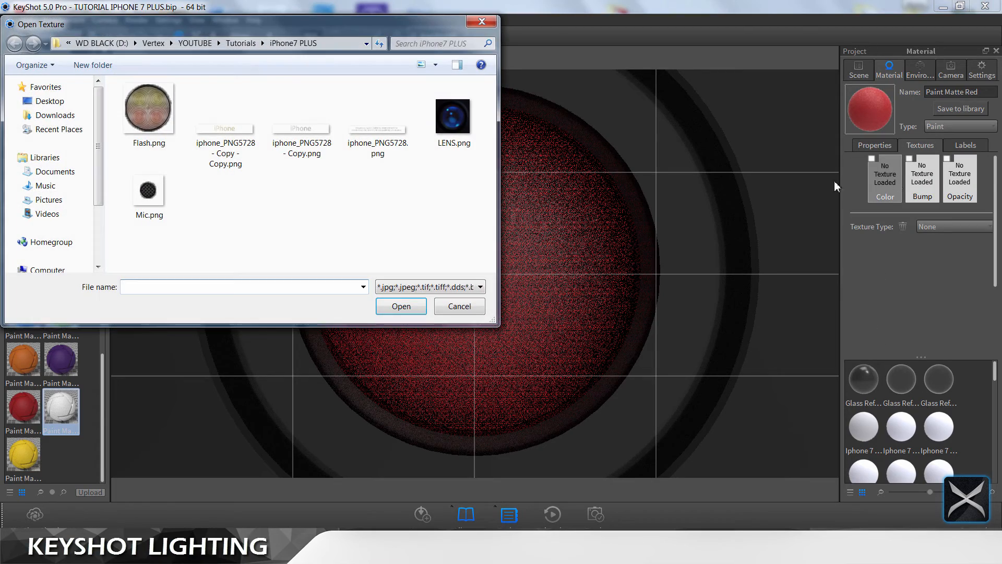
click(452, 115)
click(401, 307)
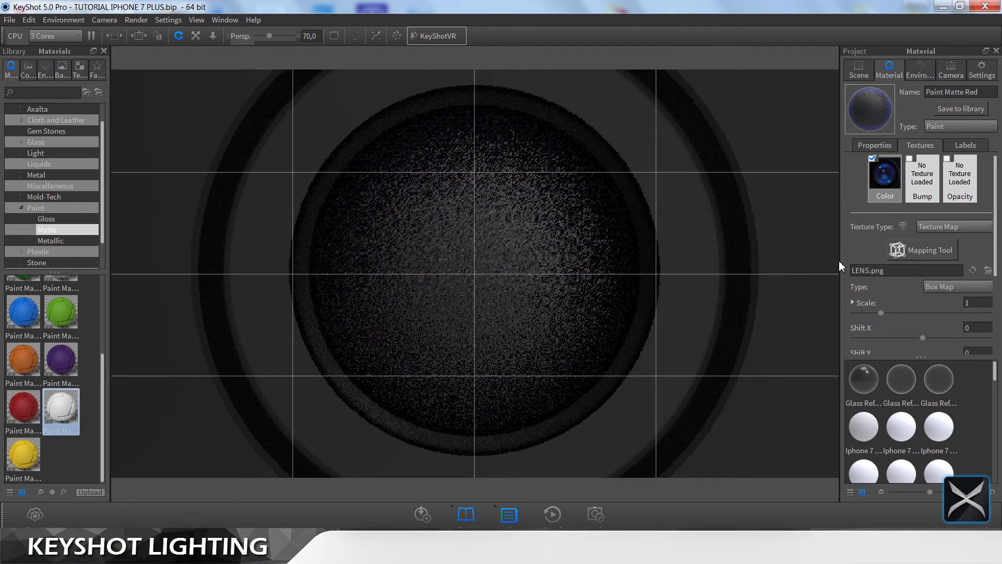
Step: Map the lens color texture by UV Coordinates and position it at the centre of the lens
click(940, 228)
click(940, 228)
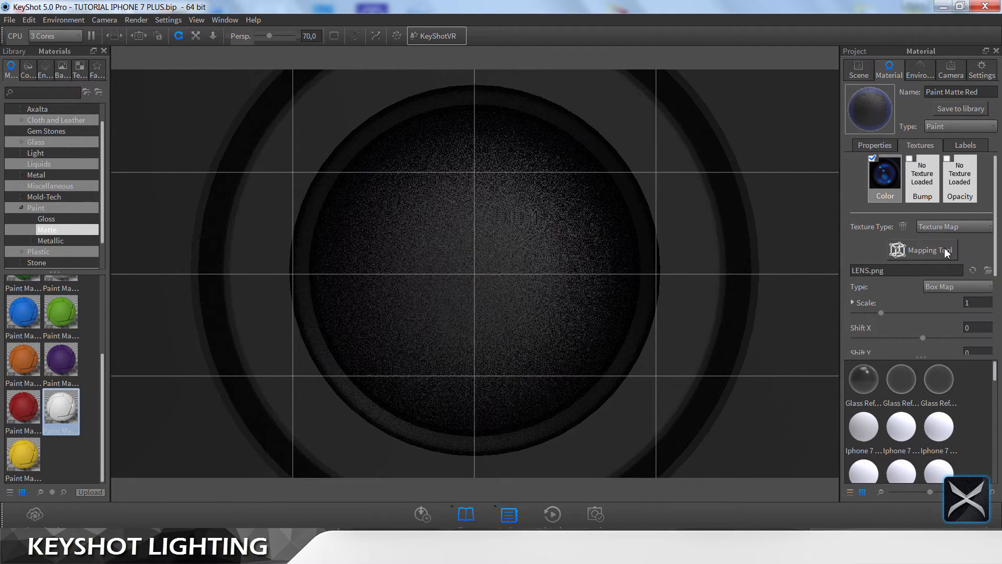
click(949, 287)
click(950, 324)
click(932, 252)
click(477, 280)
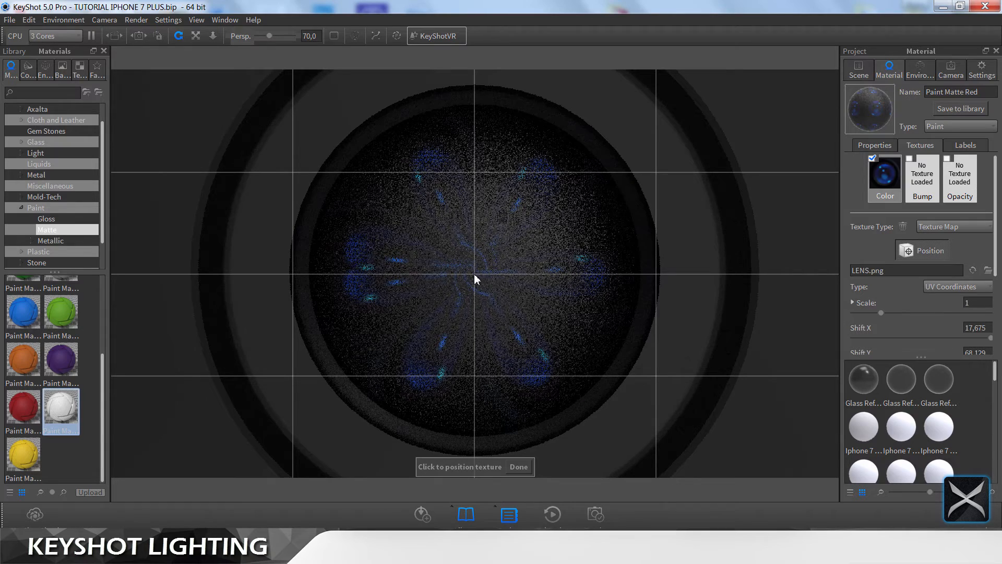
click(476, 277)
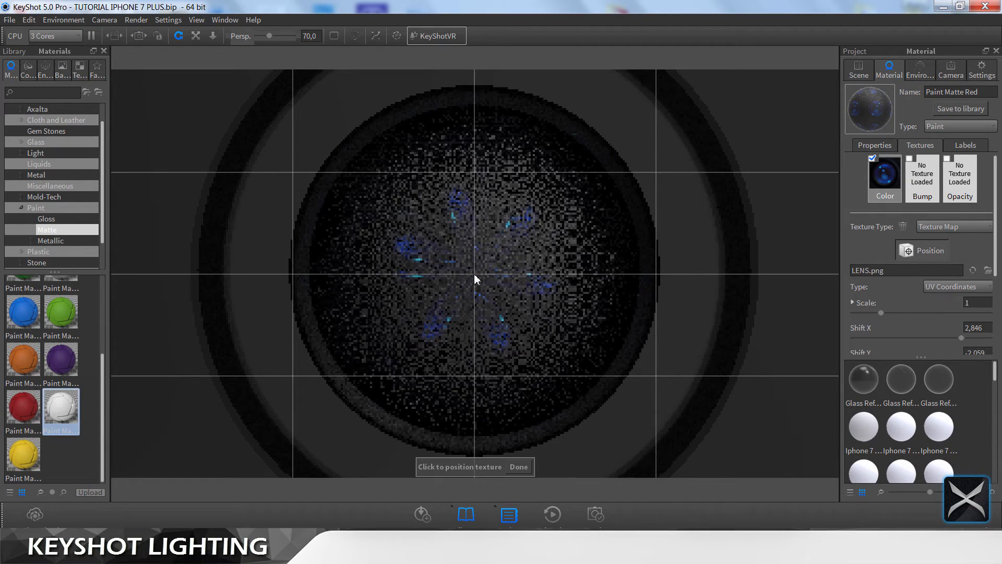
click(524, 466)
Step: Set the lens color texture's scale to 10 and turn off its repeat option
click(977, 306)
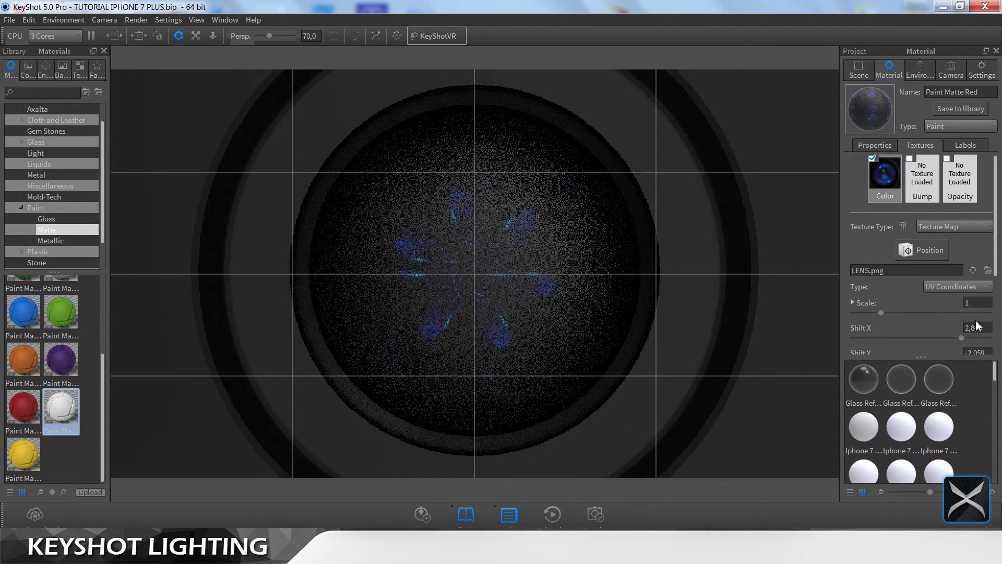
text(0)
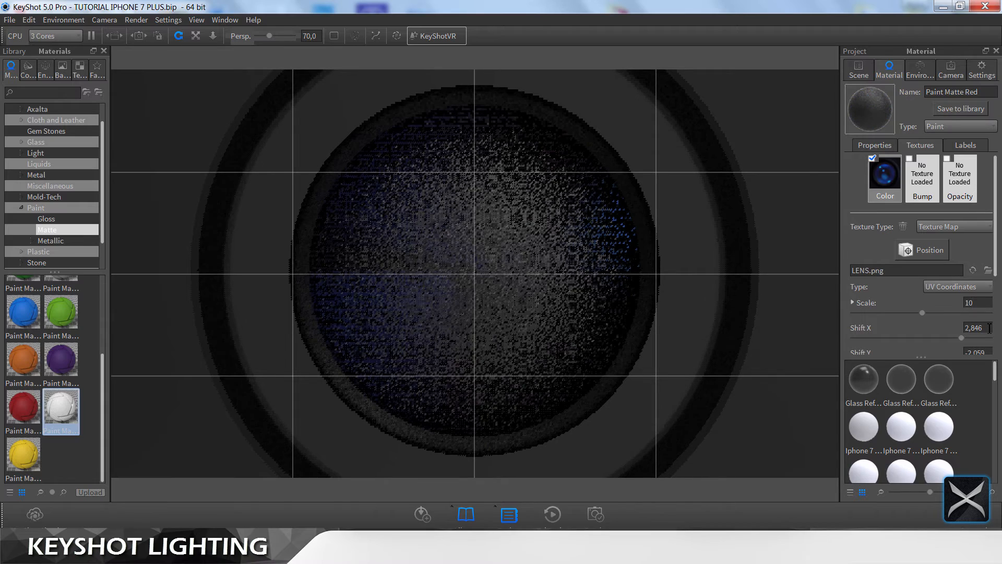
scroll(888, 349, down, 5)
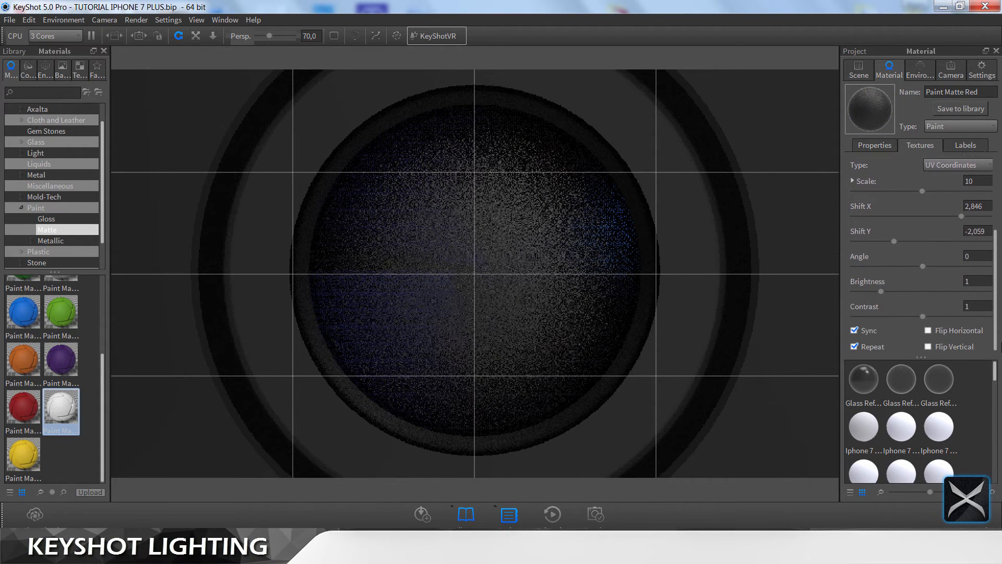
click(865, 345)
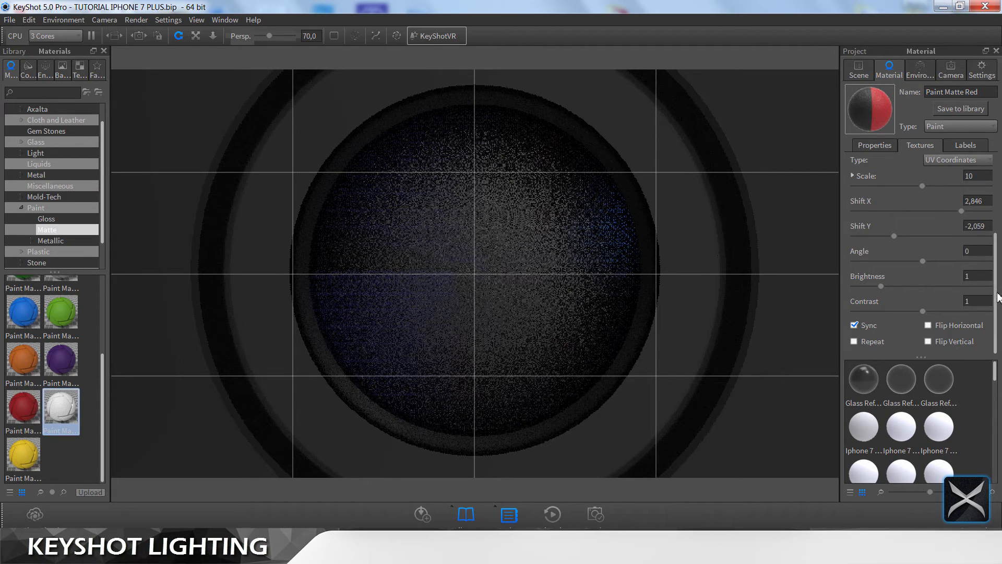
Step: Try scales of 15, 0,1 and 0,2 on the lens color texture, and set the scale to 2
scroll(997, 280, up, 1)
scroll(997, 277, up, 3)
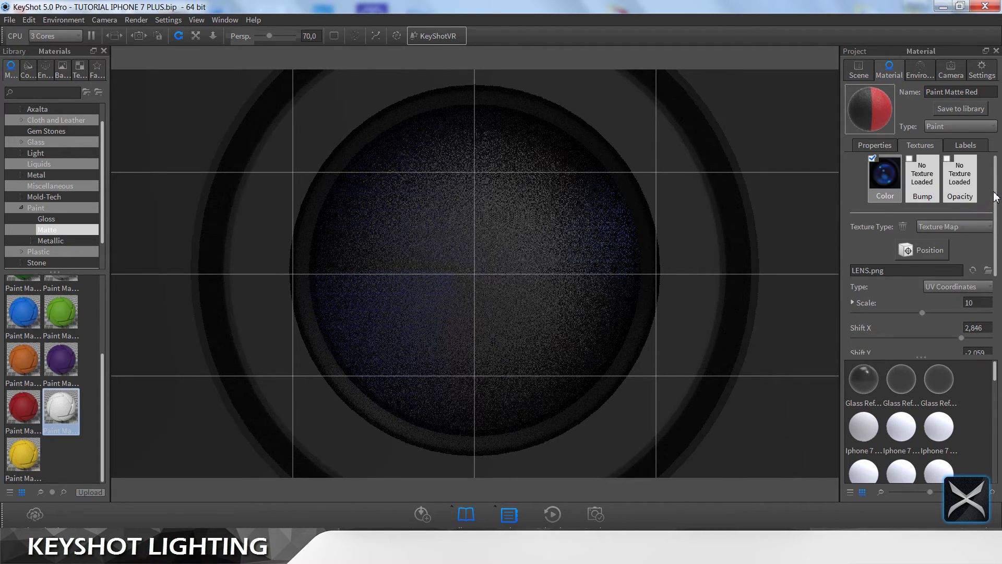
scroll(992, 258, down, 2)
double_click(977, 257)
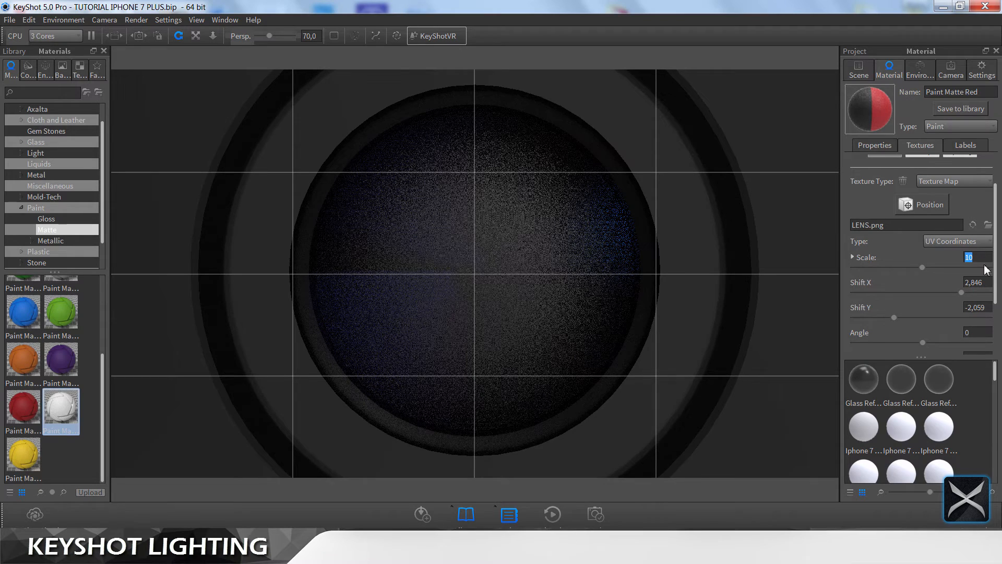
text(15)
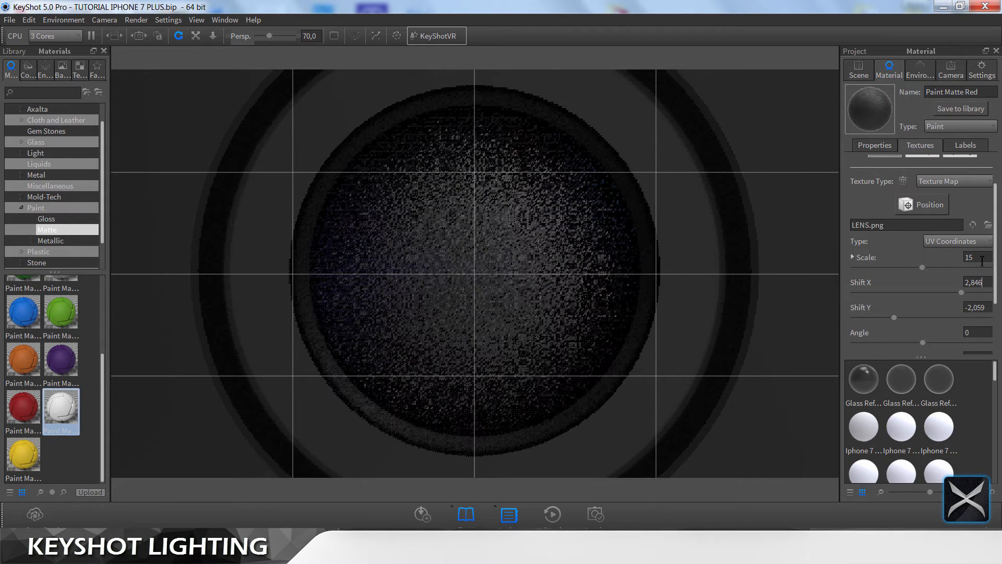
double_click(976, 257)
text(0,1)
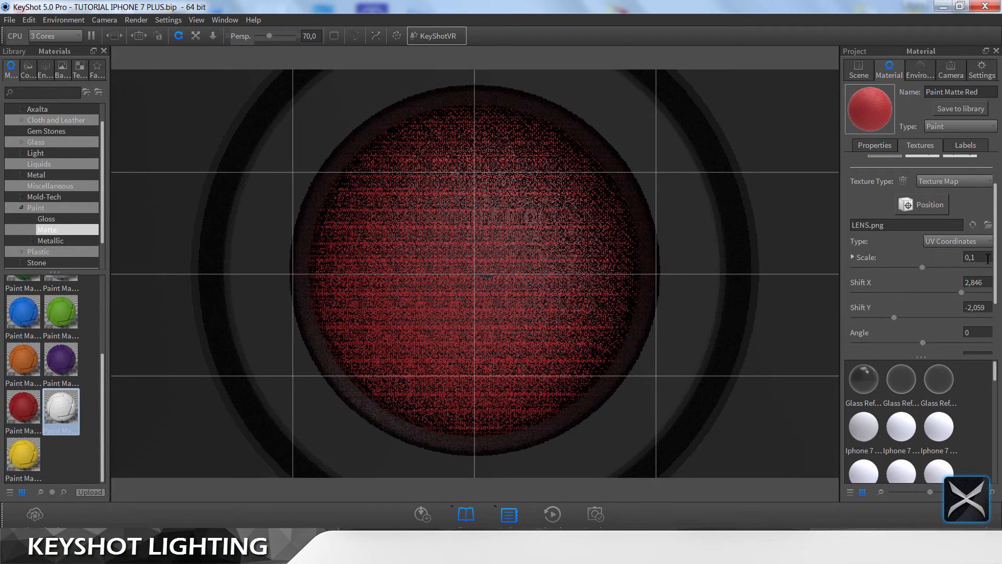
text(2)
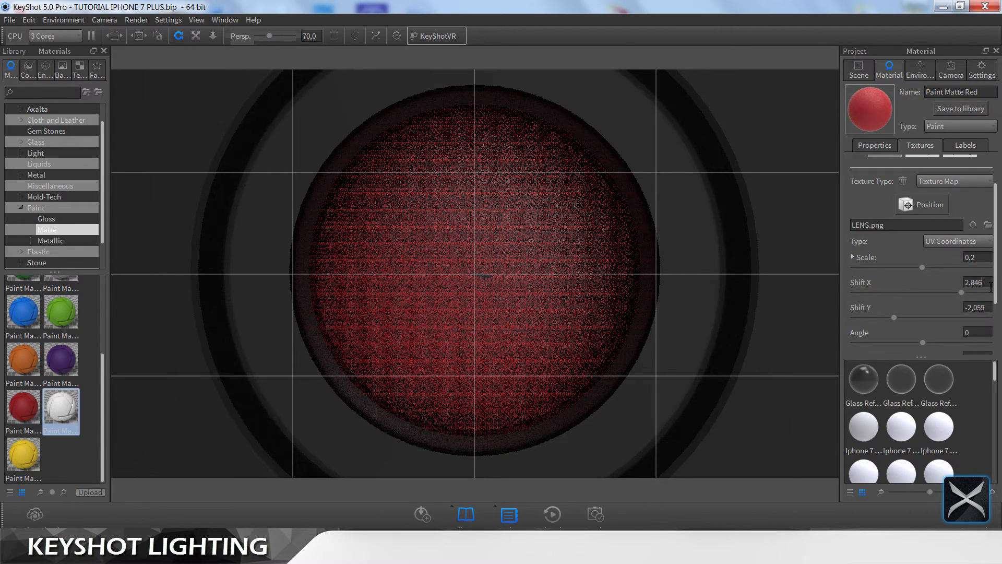
drag(987, 259, 913, 285)
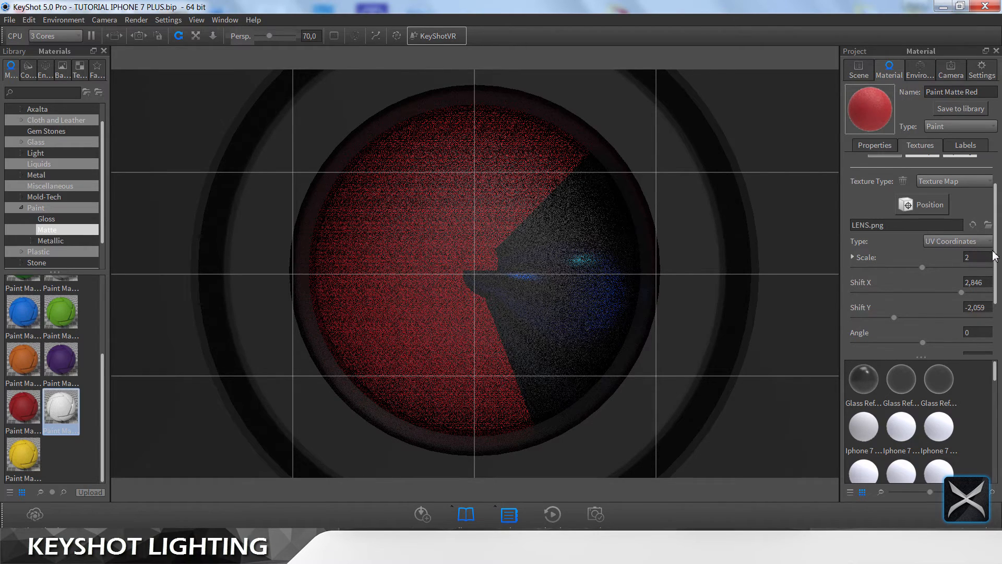
Step: Delete the LENS.png color texture from the camera lens's paint material
scroll(998, 261, up, 3)
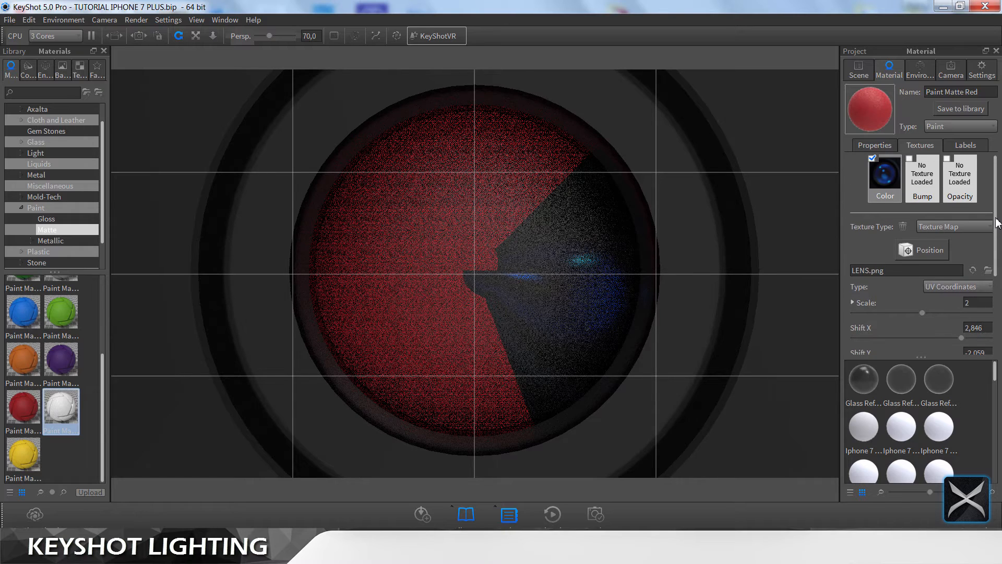
click(903, 226)
Step: Add LENS.png as a label on the camera lens's paint material and place it on the lens
click(958, 150)
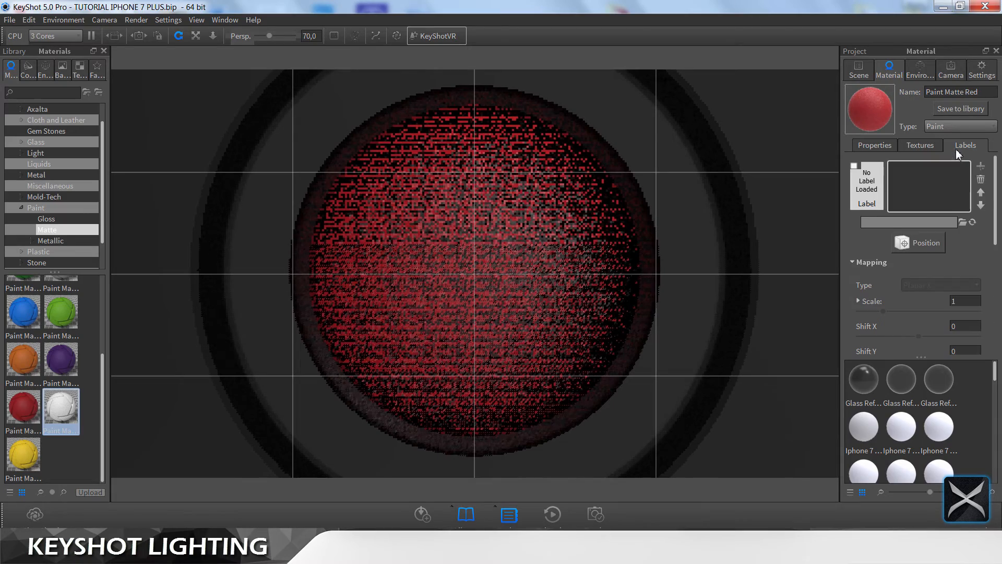
click(980, 166)
click(457, 125)
key(Return)
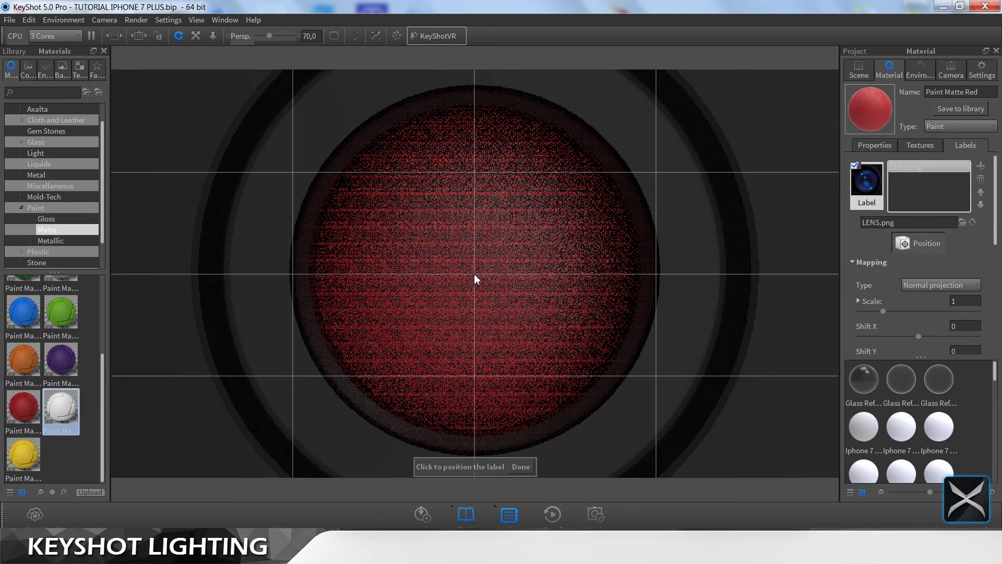
click(512, 353)
click(521, 466)
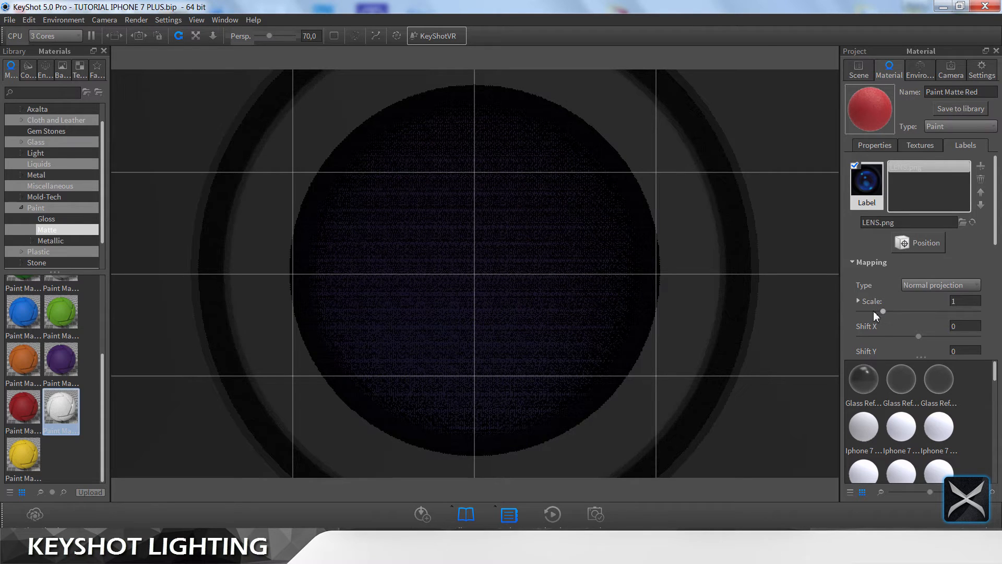
Step: Try scales of 0,29, 0,1, 0,05 and 0,01 on the lens label, and set the scale to 0,025
drag(874, 311, 865, 311)
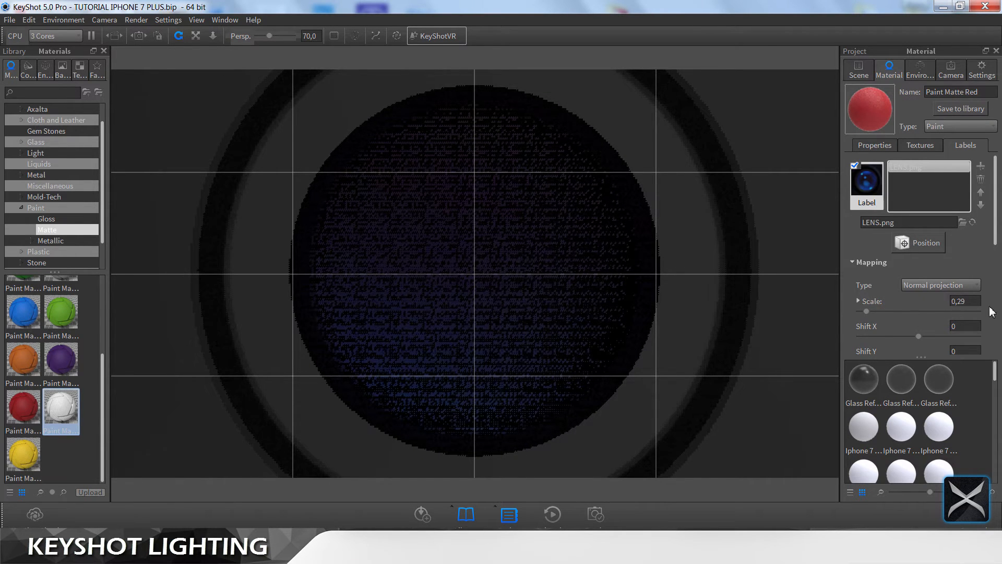
text(0)
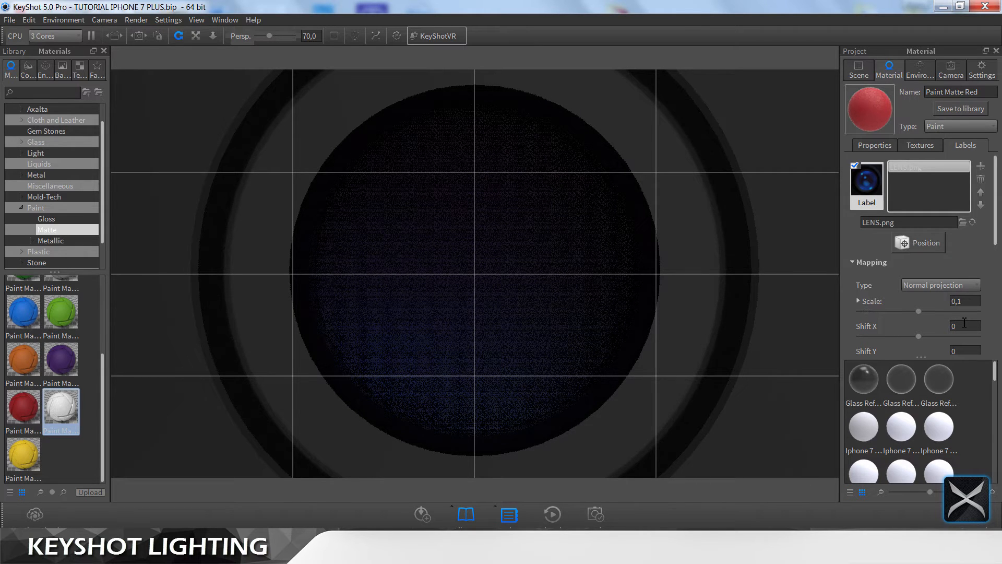
click(973, 305)
key(BackSpace)
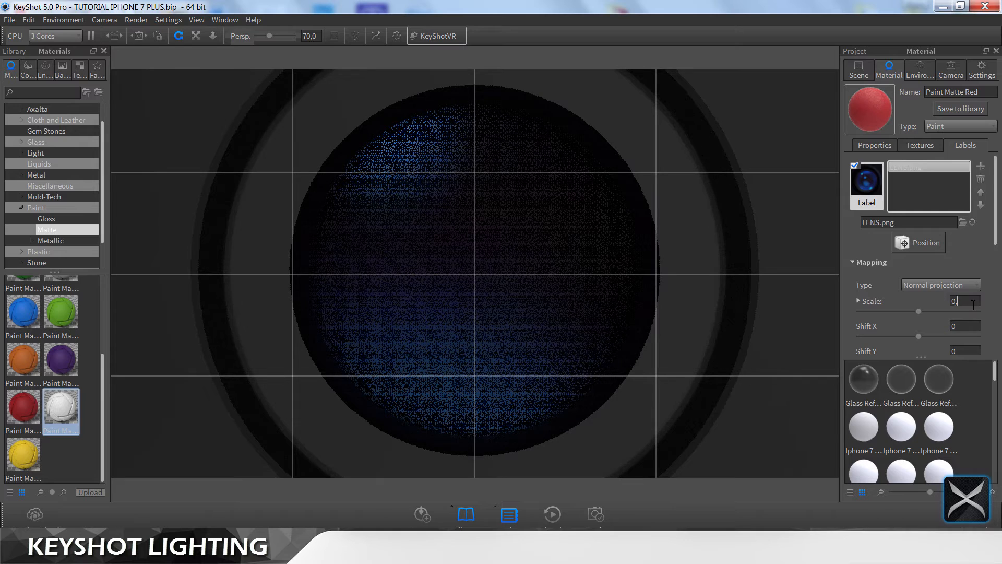
text(05)
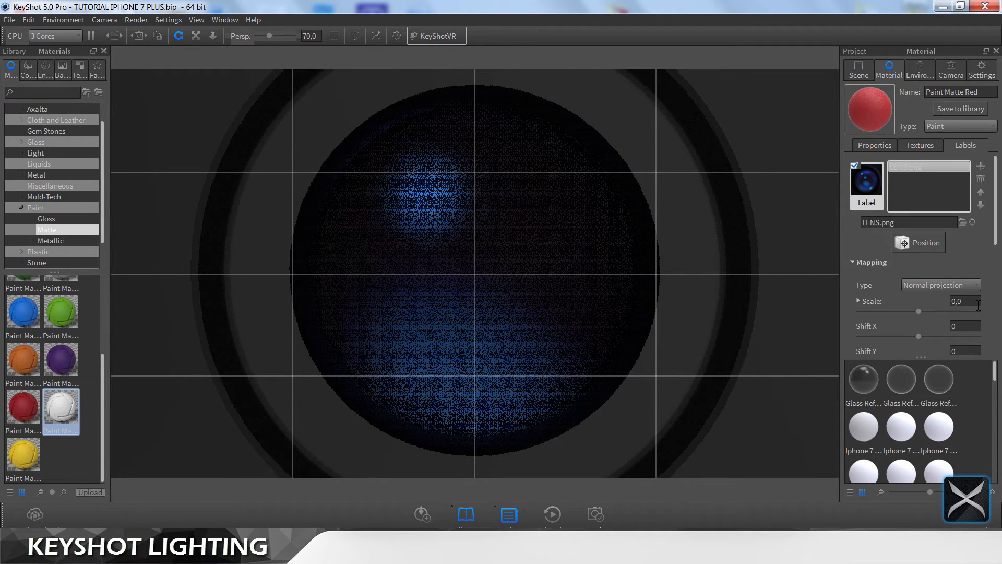
key(BackSpace)
text(1)
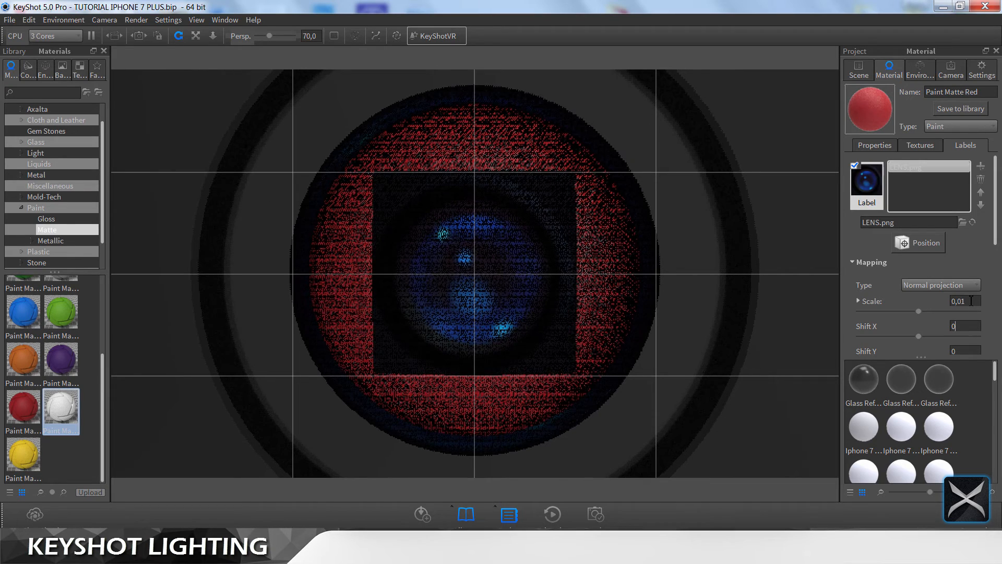
text(25)
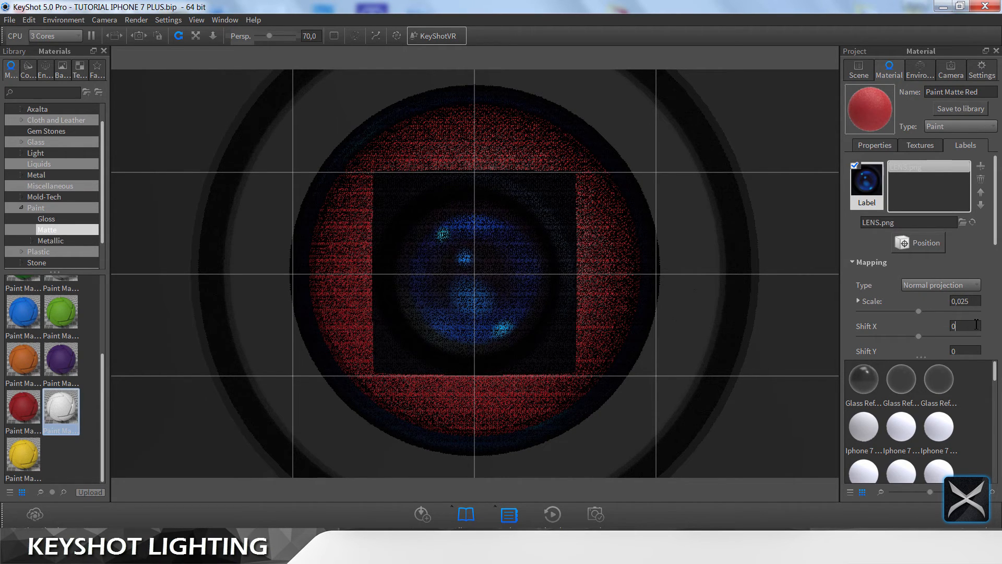
click(976, 324)
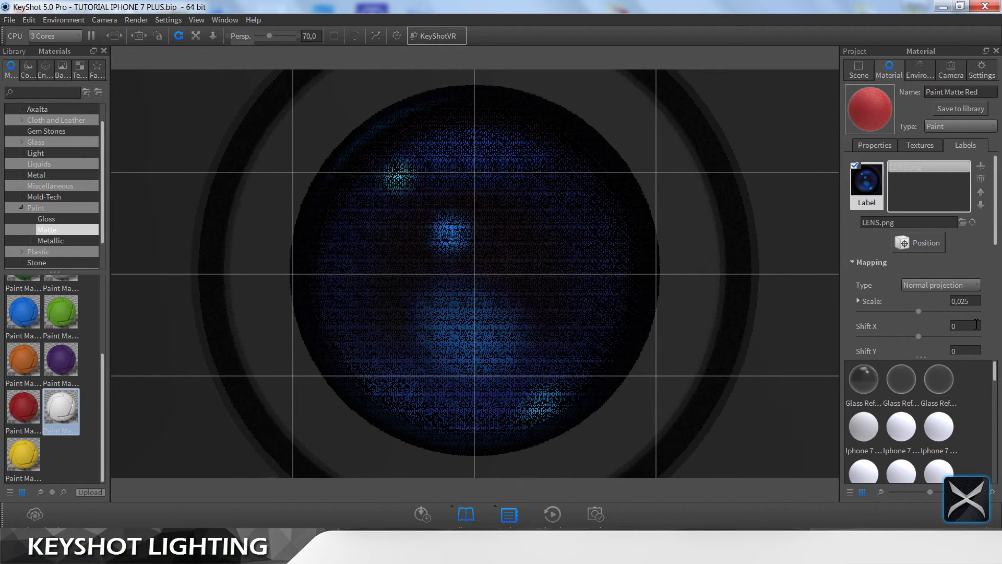
Step: Reposition the LENS.png label at the centre of the lens and set its scale to 0,03
click(920, 244)
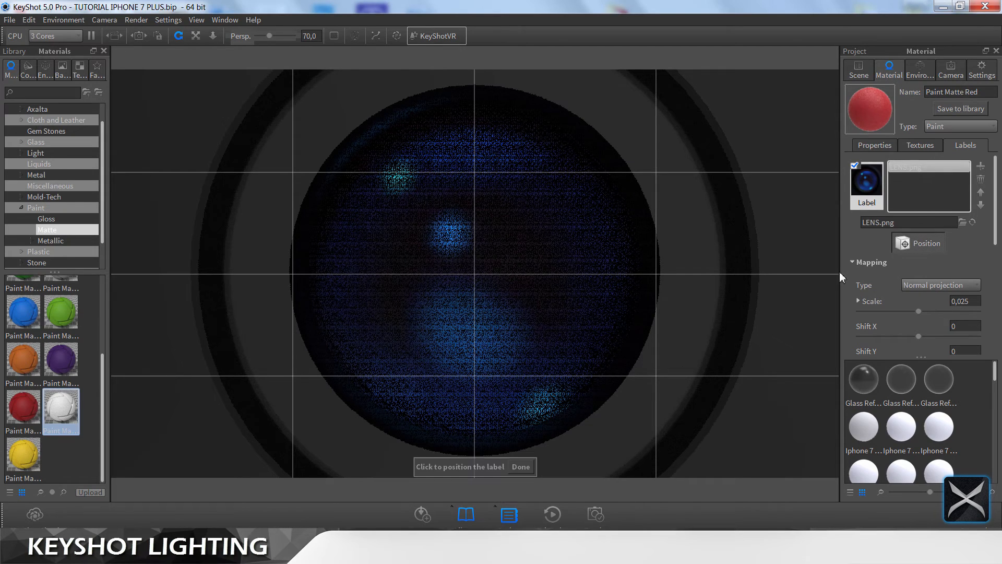
click(474, 273)
click(476, 282)
click(520, 466)
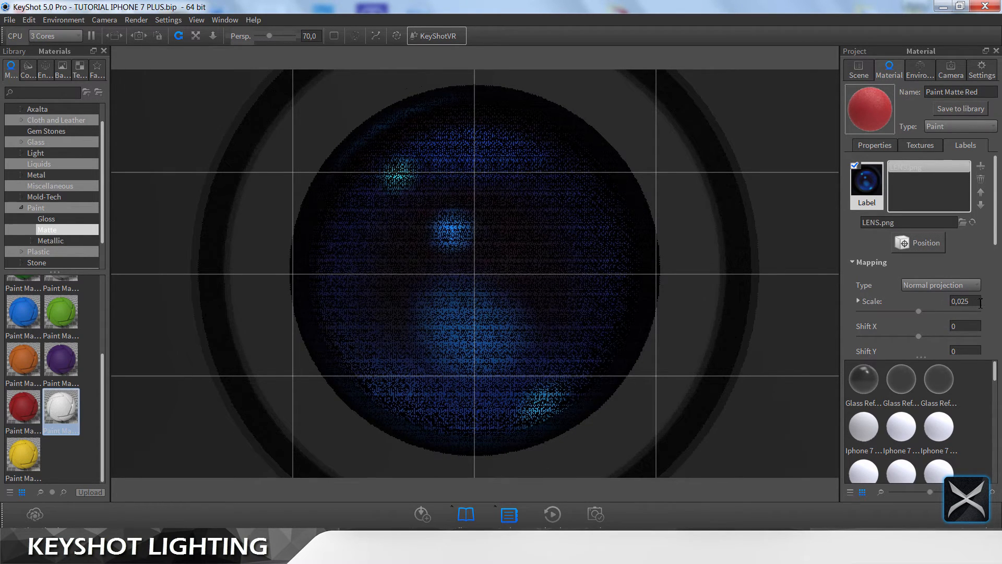
key(BackSpace)
text(3)
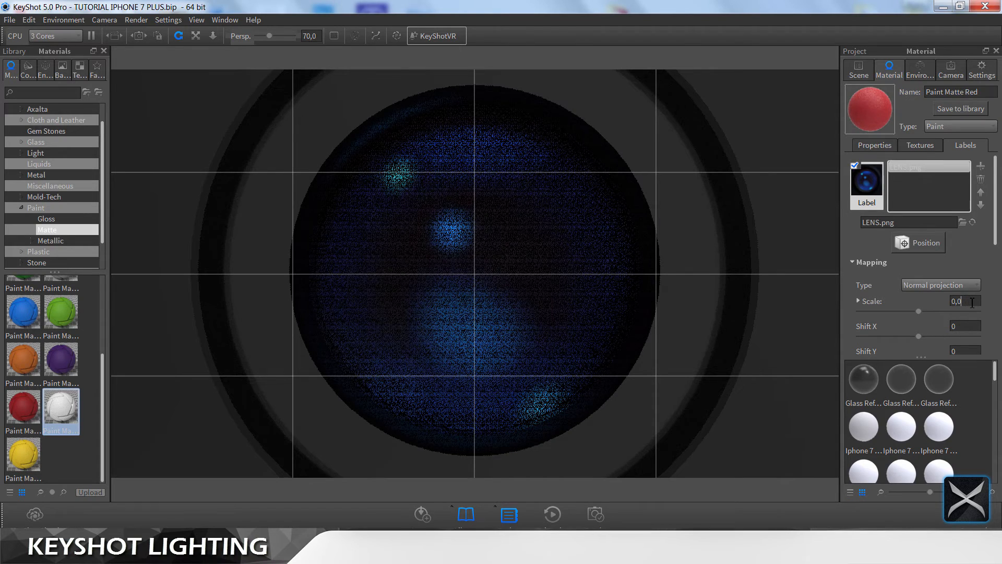
click(963, 327)
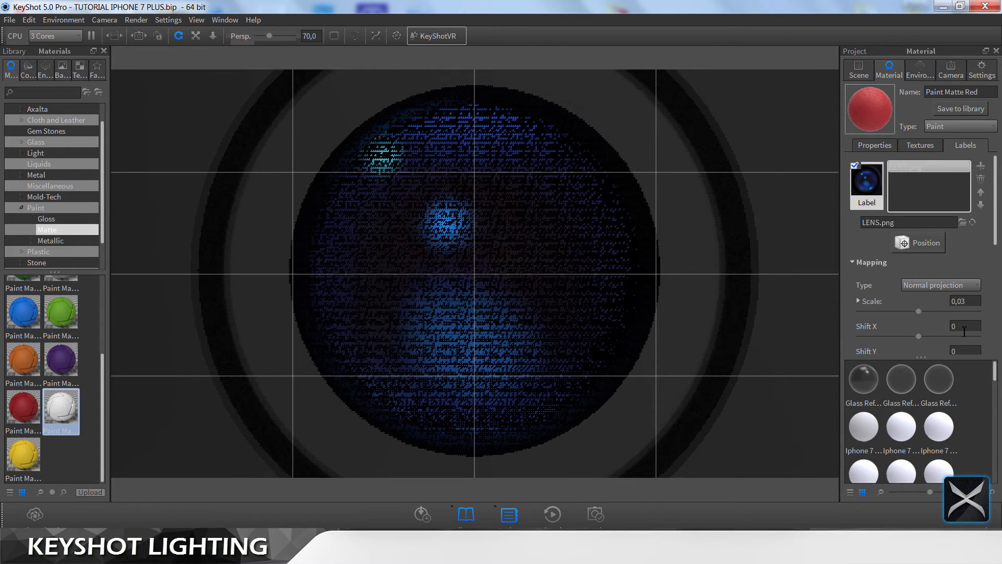
Step: Turn off the lens label's two-sided option and set its specular color to near-white using the CMYK black value
scroll(997, 285, down, 2)
scroll(997, 284, down, 5)
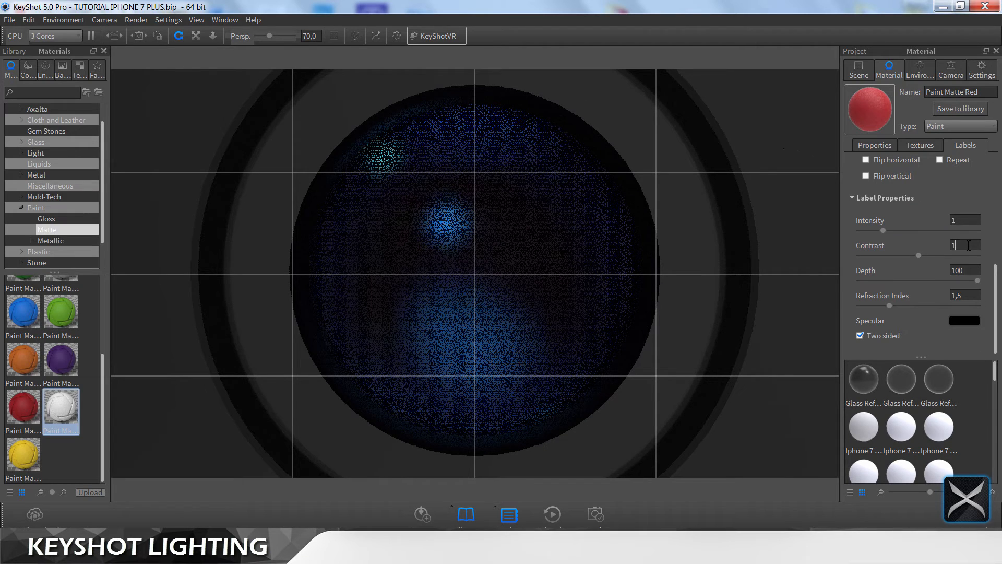
click(881, 336)
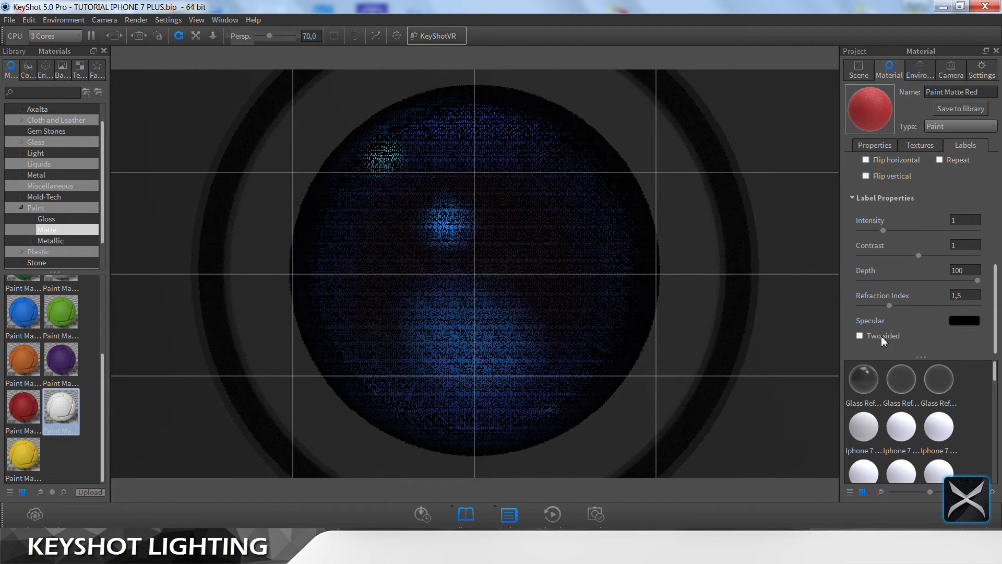
click(958, 323)
drag(512, 204, 409, 150)
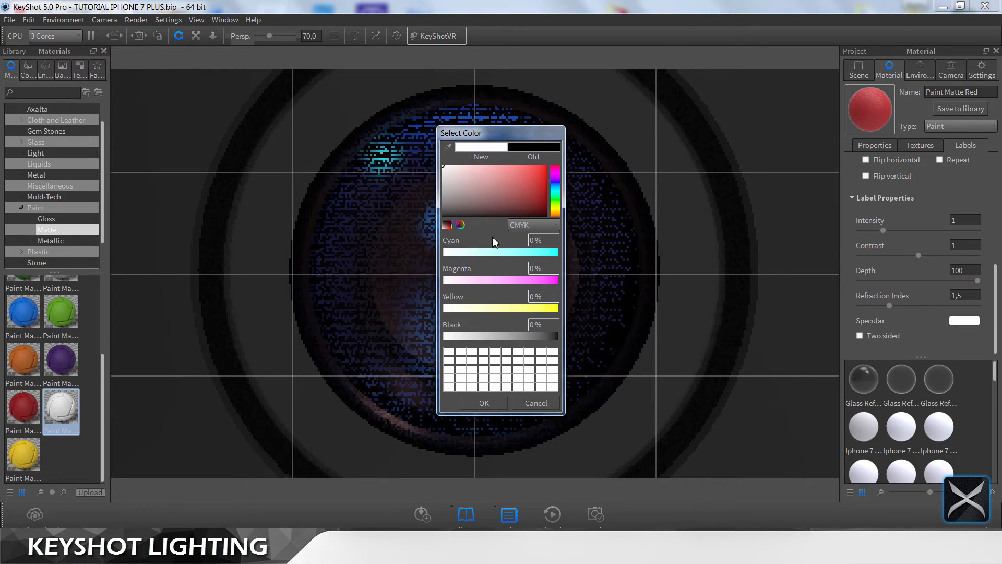
drag(548, 326, 524, 325)
text(2)
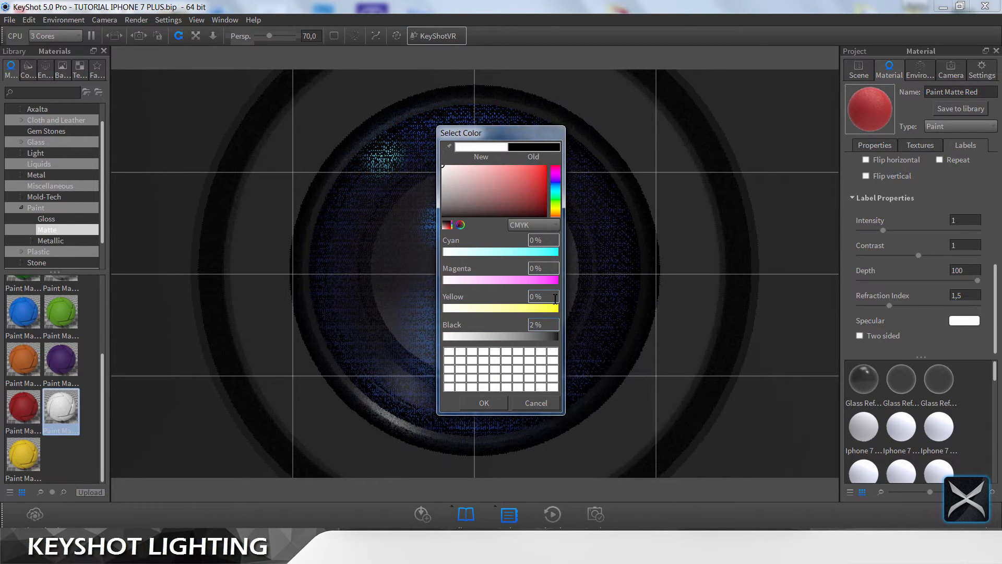
text(5)
click(484, 403)
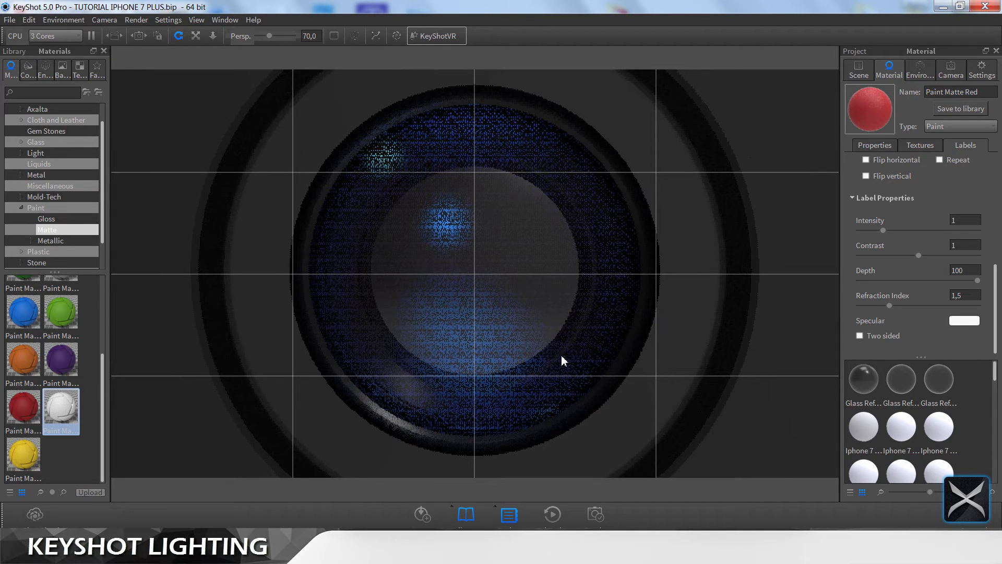
Step: Try a refraction index of 1,1 on the lens label, and set it to 1,2
scroll(519, 319, down, 3)
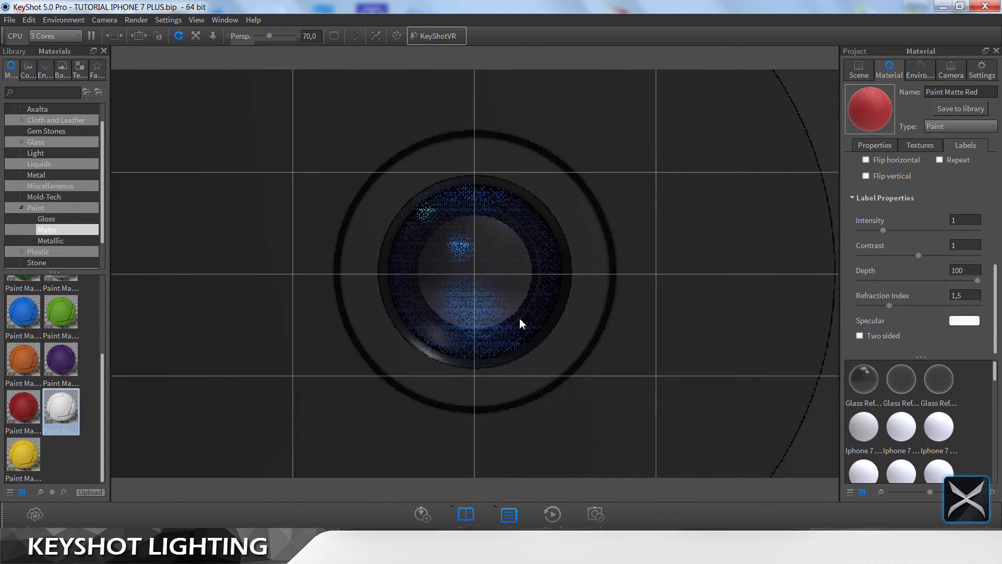
scroll(515, 303, down, 3)
scroll(505, 279, down, 4)
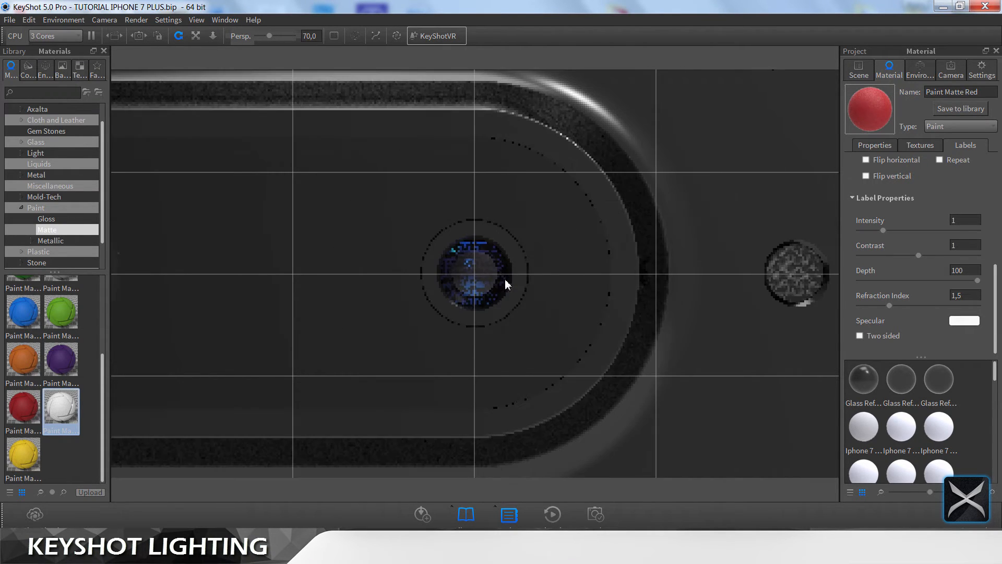
drag(544, 273, 591, 309)
scroll(587, 303, up, 4)
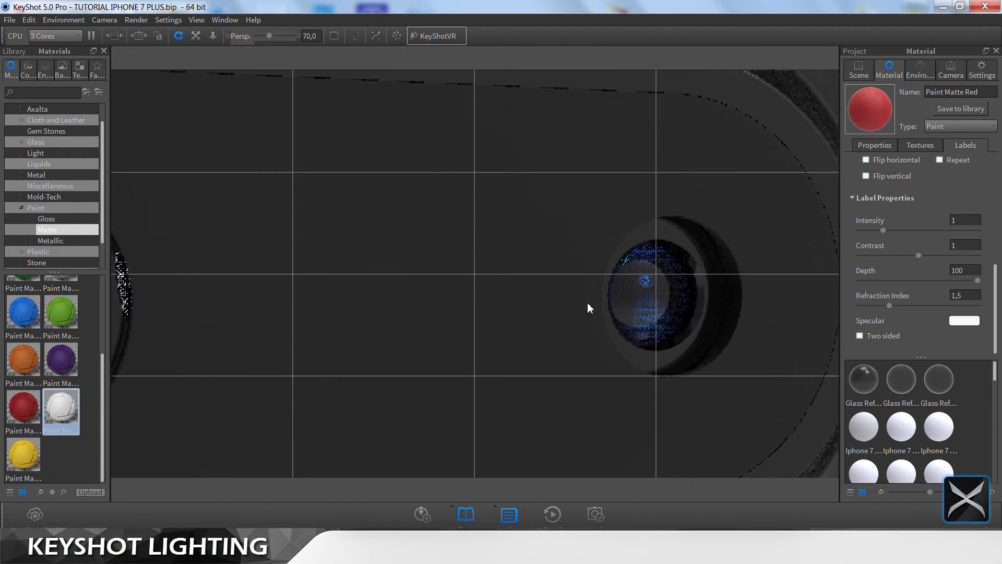
key(BackSpace)
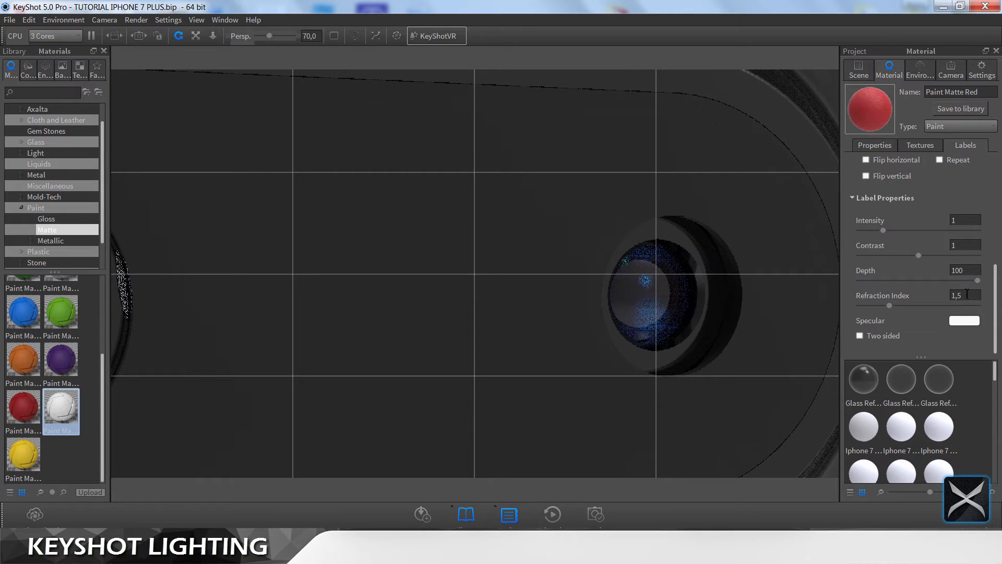
text(1)
key(BackSpace)
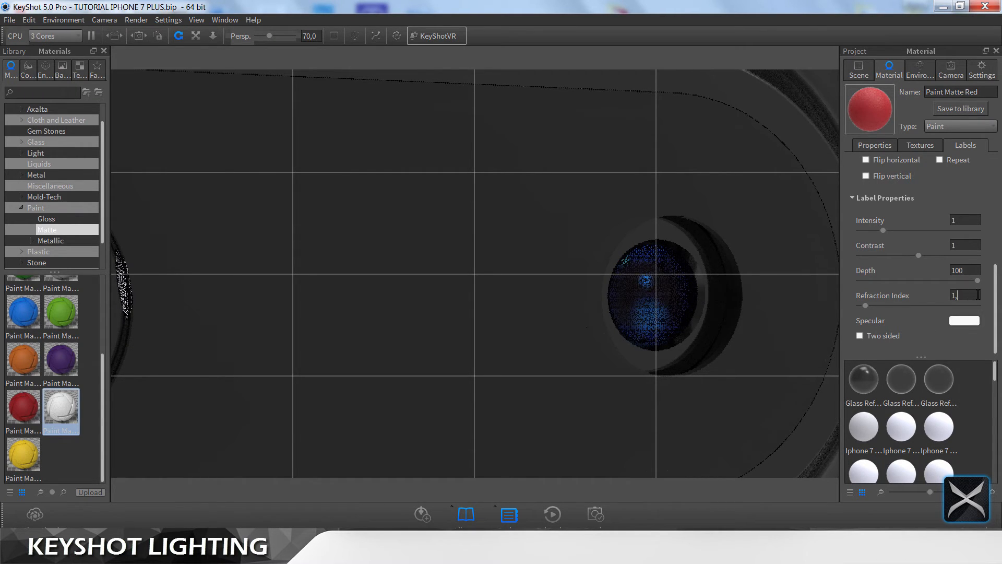
text(2)
key(Return)
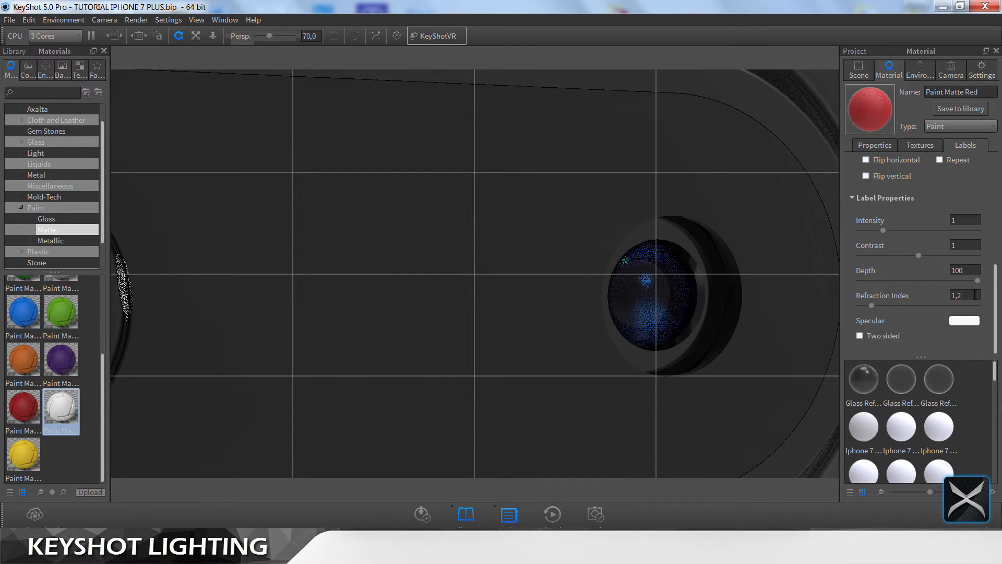
Step: Inspect the lens from another angle and set its label's refraction index to 1,1
scroll(724, 290, down, 5)
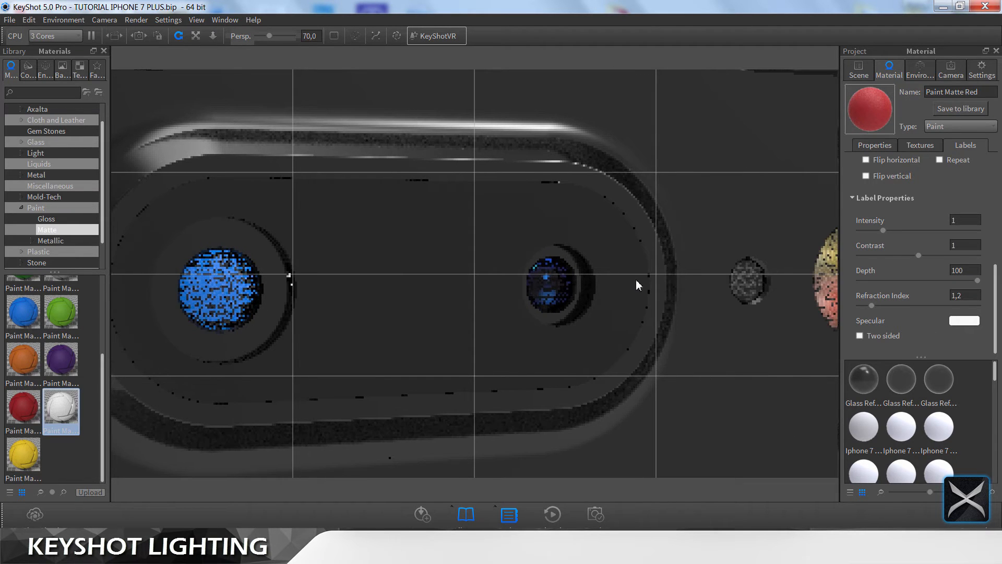
scroll(601, 279, down, 4)
scroll(591, 308, up, 4)
mouse_move(593, 304)
mouse_down()
mouse_move(591, 385)
mouse_move(600, 271)
mouse_move(590, 306)
mouse_up()
scroll(591, 307, up, 4)
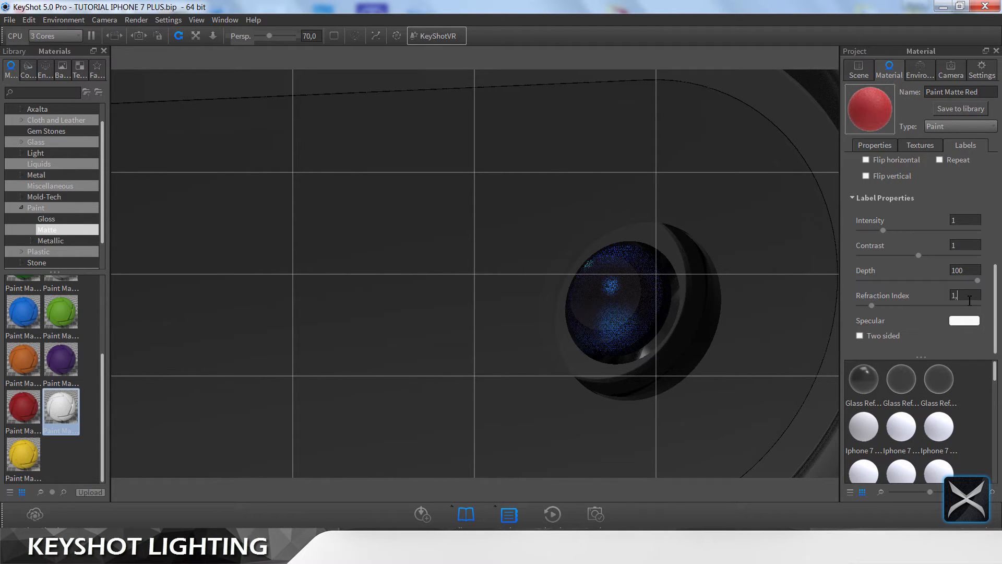
click(965, 245)
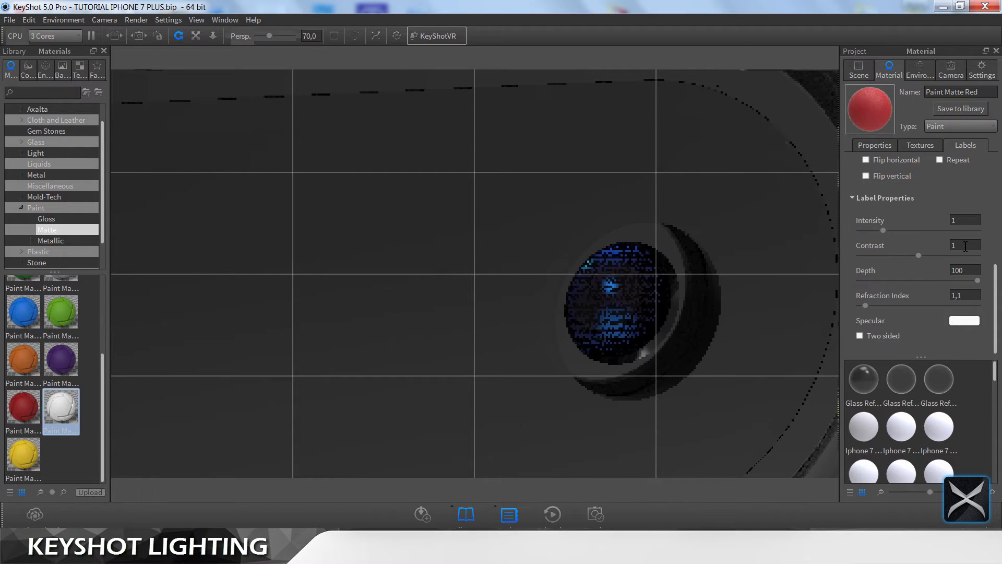
Step: Set the lens label's intensity to 2 and its contrast to 1,75
drag(885, 232, 917, 229)
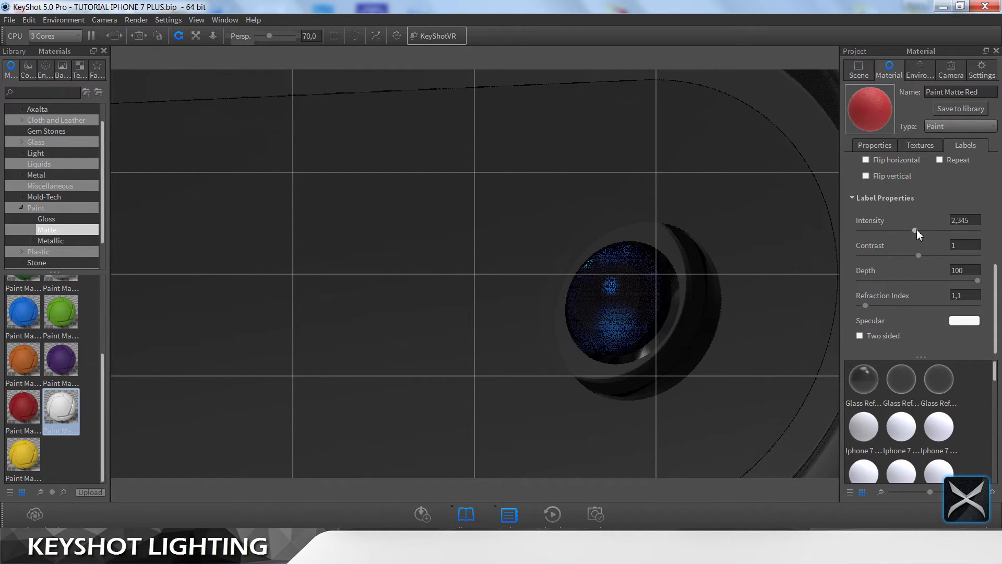
double_click(962, 220)
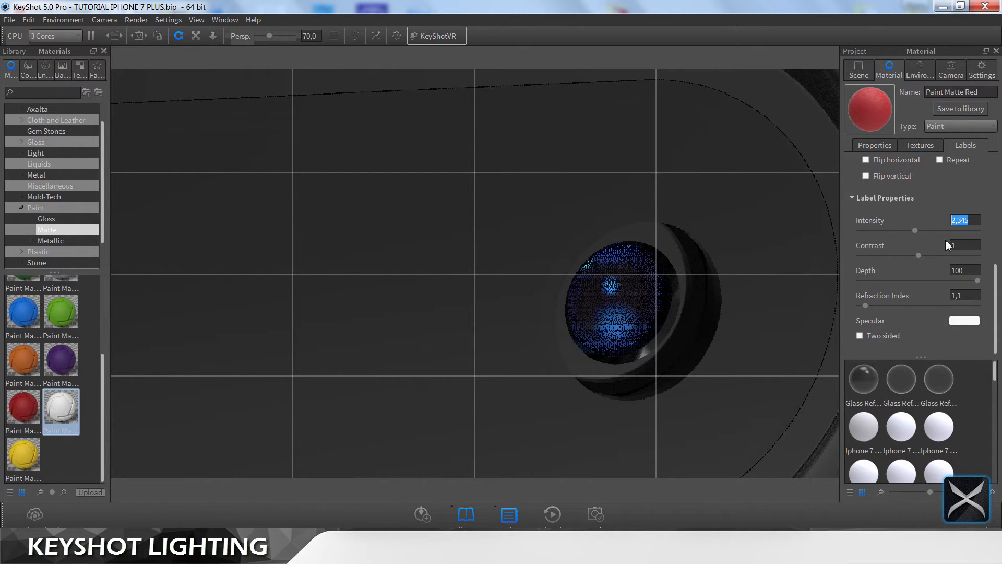
text(2)
click(970, 247)
text(2)
click(972, 223)
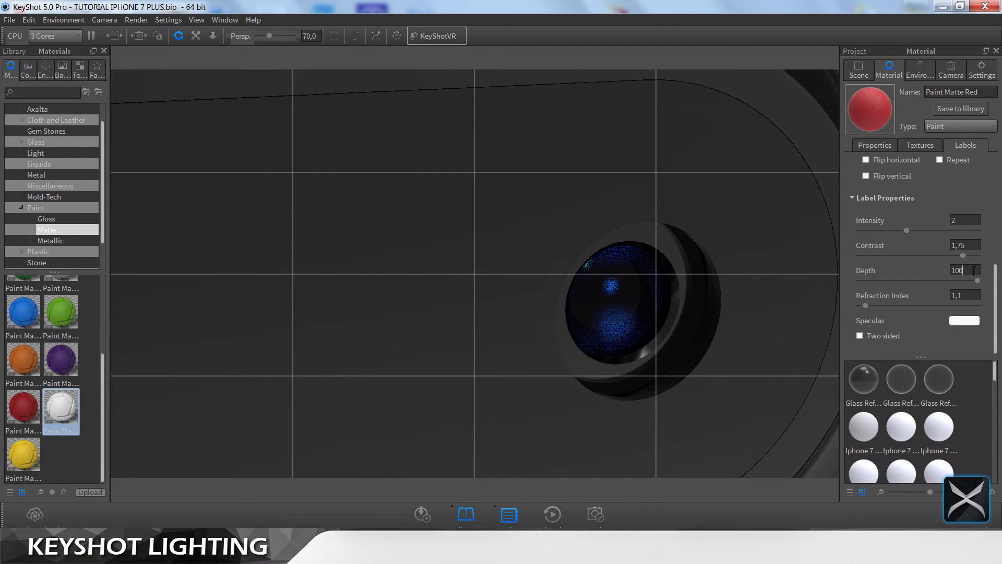
key(Return)
Step: Set the lens label's refraction index to 1,25
click(972, 297)
text(1,25)
key(Return)
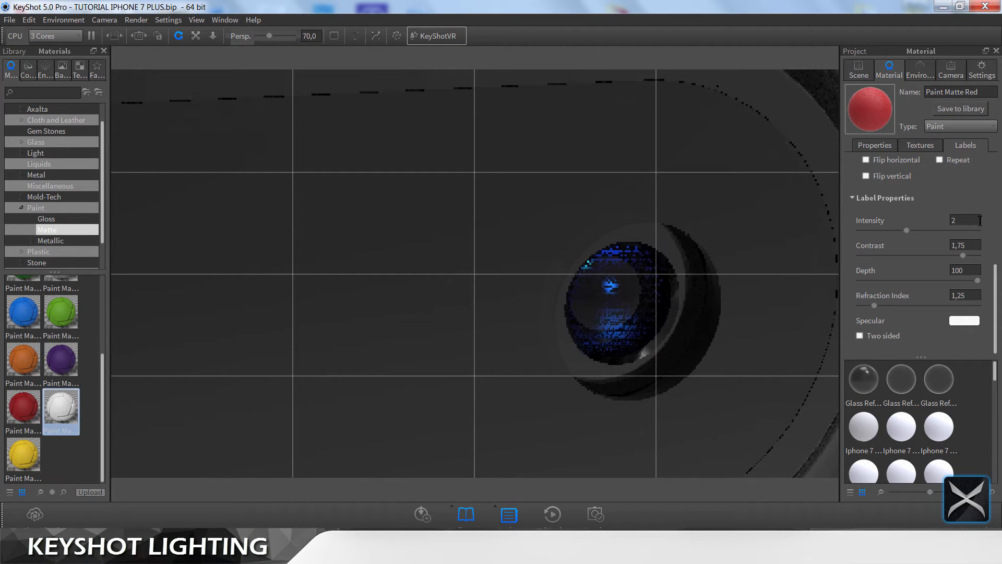
scroll(616, 303, down, 10)
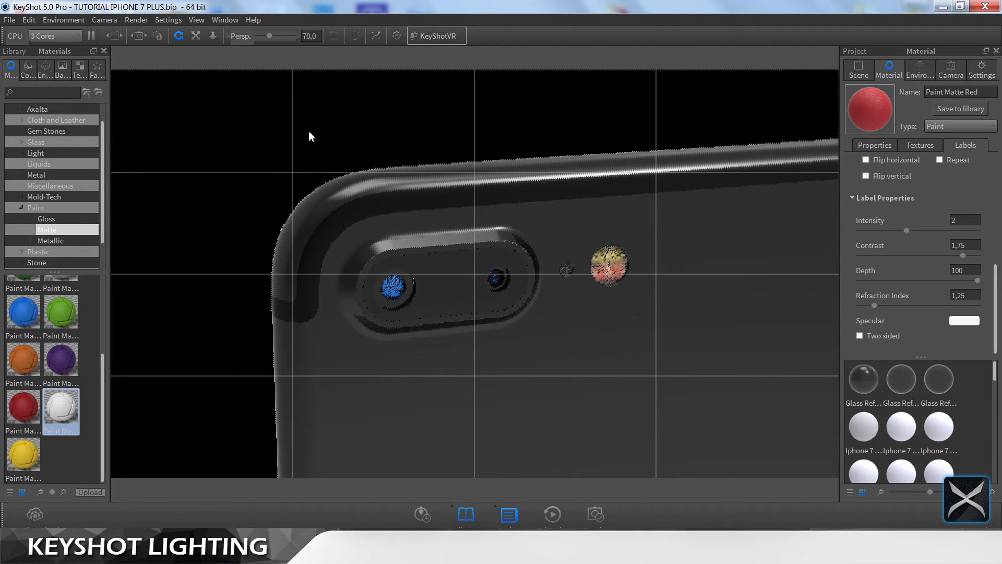
middle_drag(487, 259, 503, 258)
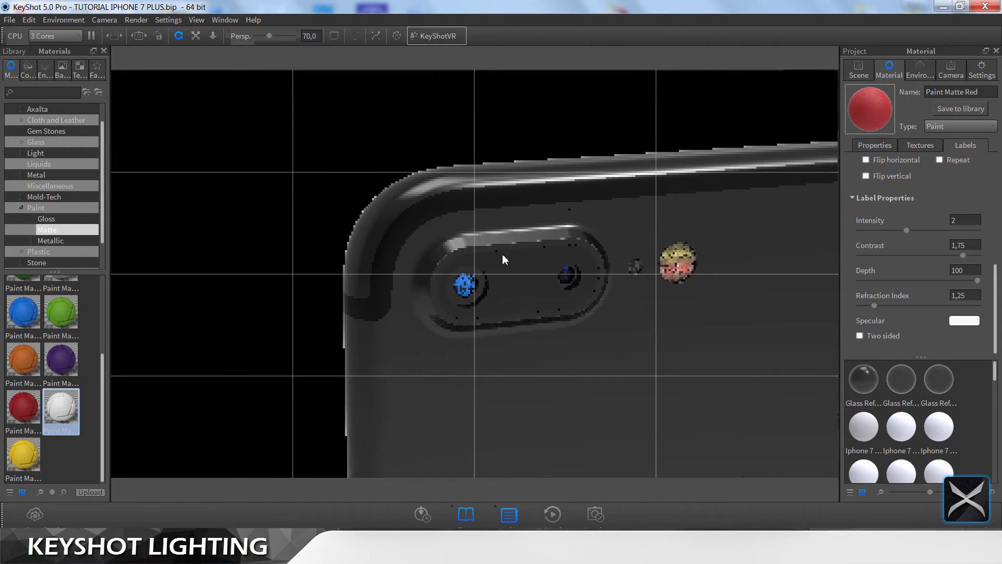
Step: Set the camera's view orientation to Back and frame the two camera lenses closely
click(950, 70)
click(956, 355)
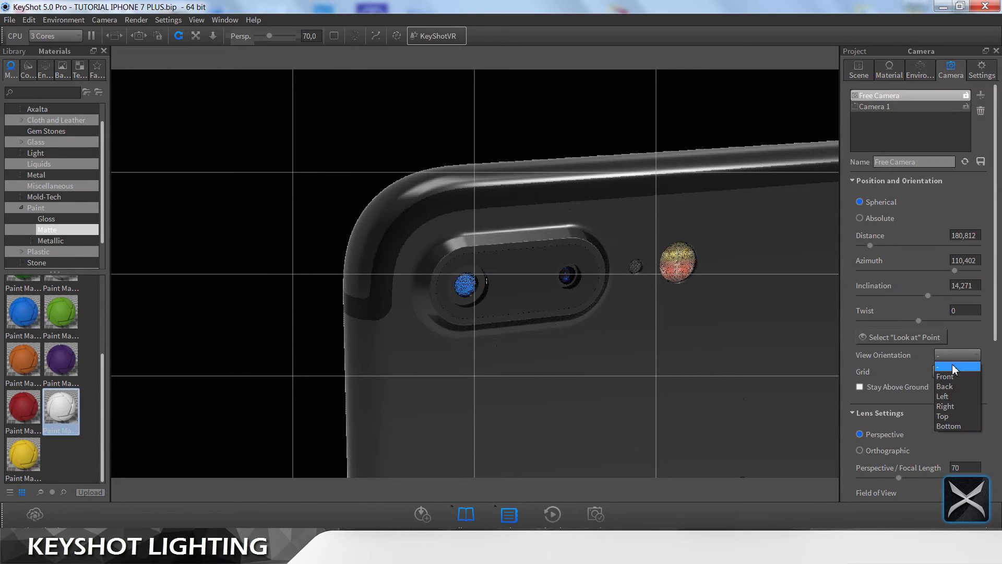
click(958, 396)
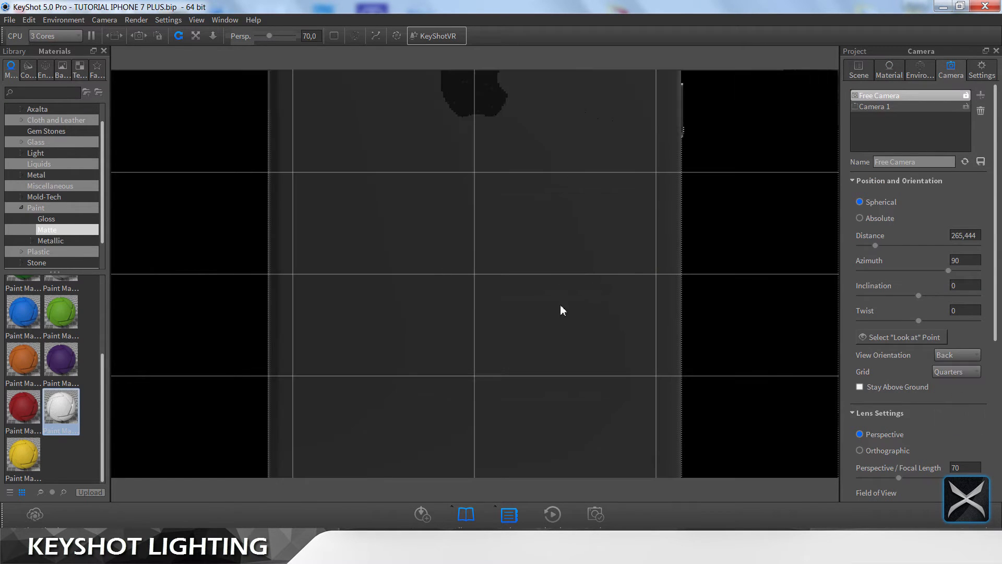
scroll(522, 261, up, 6)
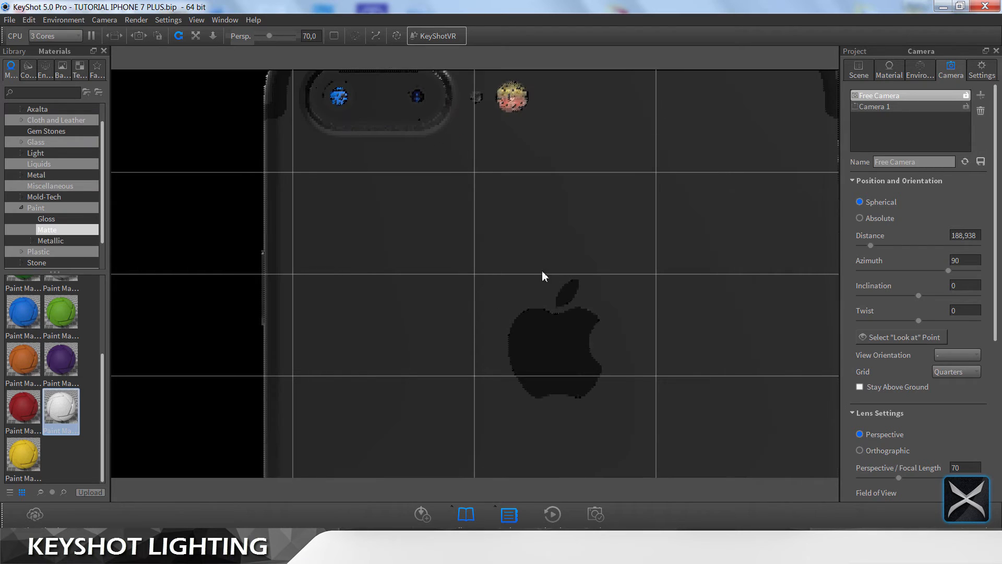
scroll(527, 301, up, 2)
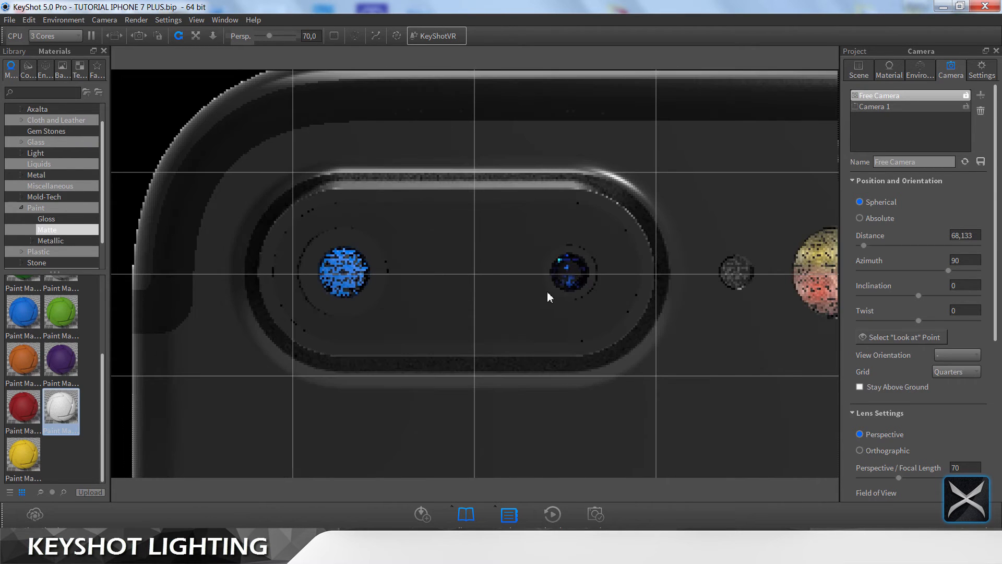
Step: Set the roughness of the labelled lens's Paint Matte Red material to 0
double_click(583, 282)
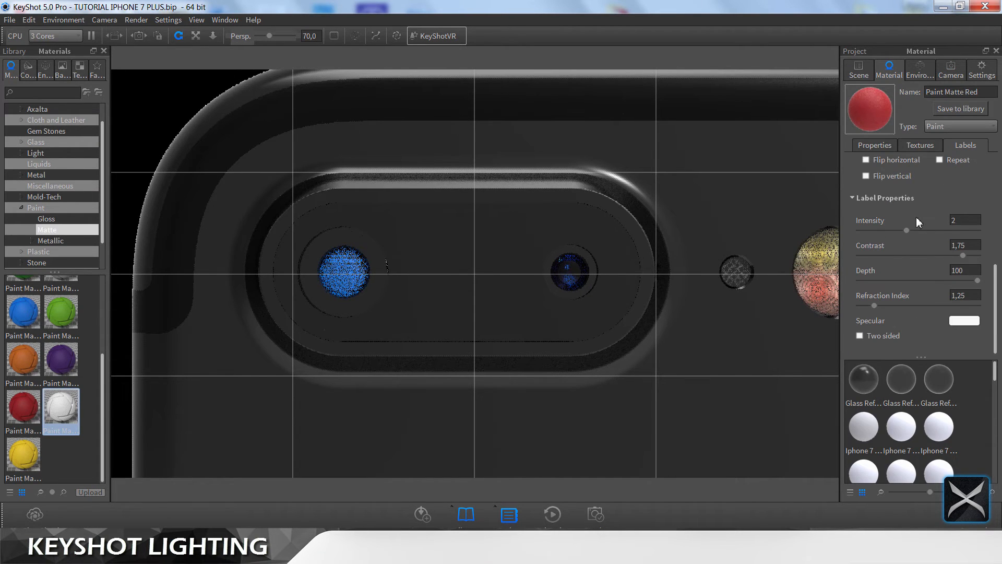
scroll(916, 218, up, 4)
click(875, 145)
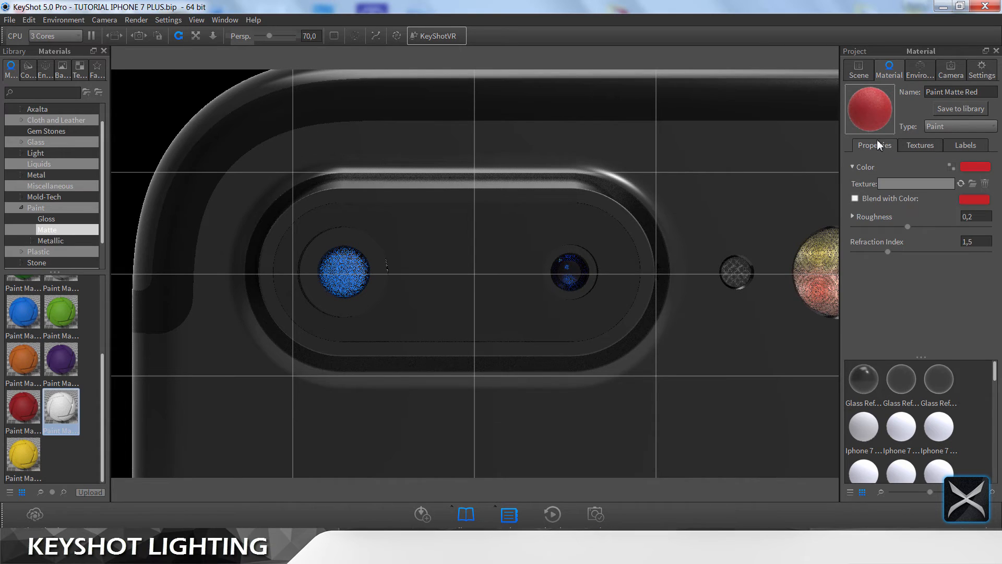
click(977, 220)
text(0)
key(Return)
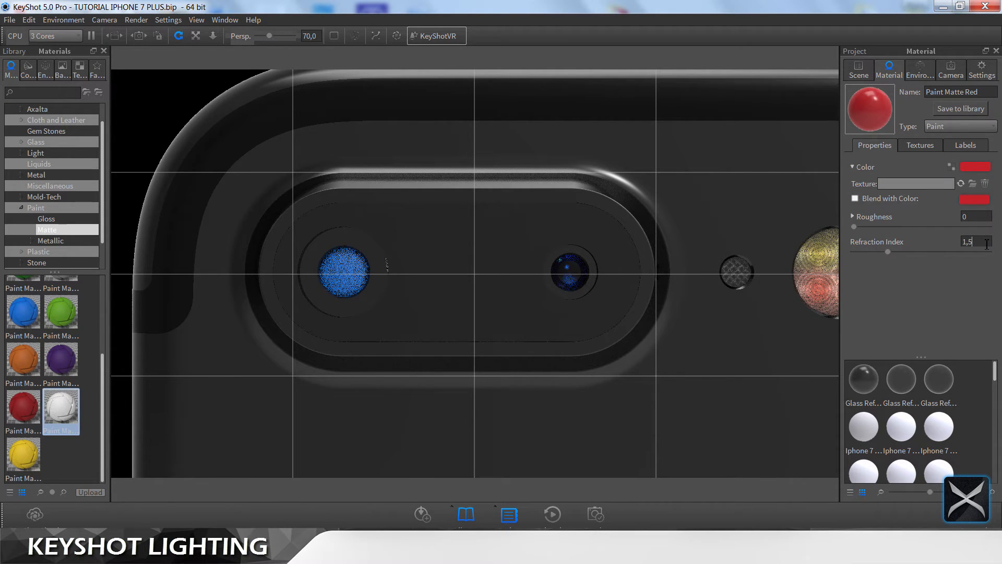
Step: Add LENS.png as a label on the light blue material of the other camera lens
middle_drag(489, 284, 640, 306)
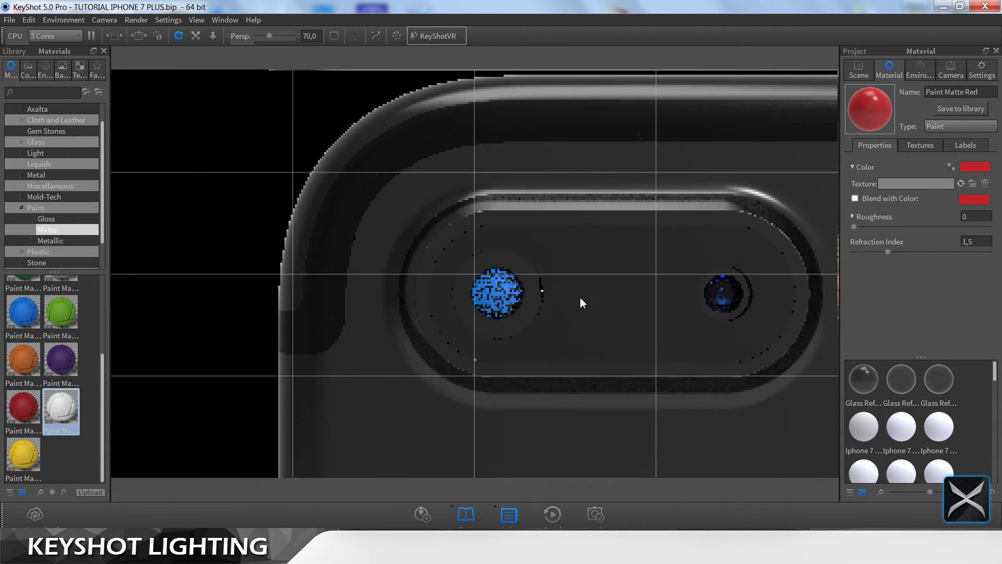
scroll(575, 298, up, 5)
scroll(536, 269, up, 6)
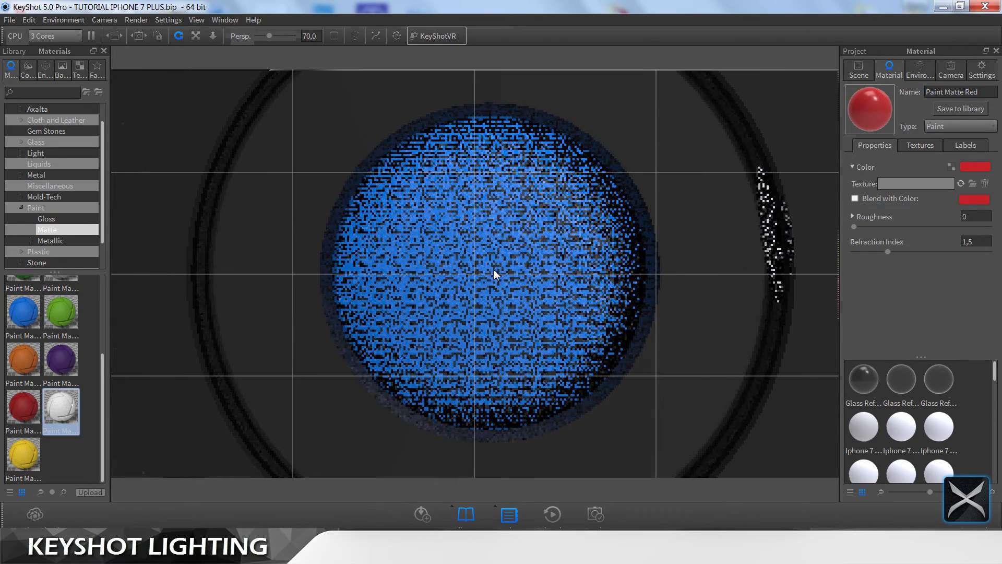
scroll(495, 271, up, 3)
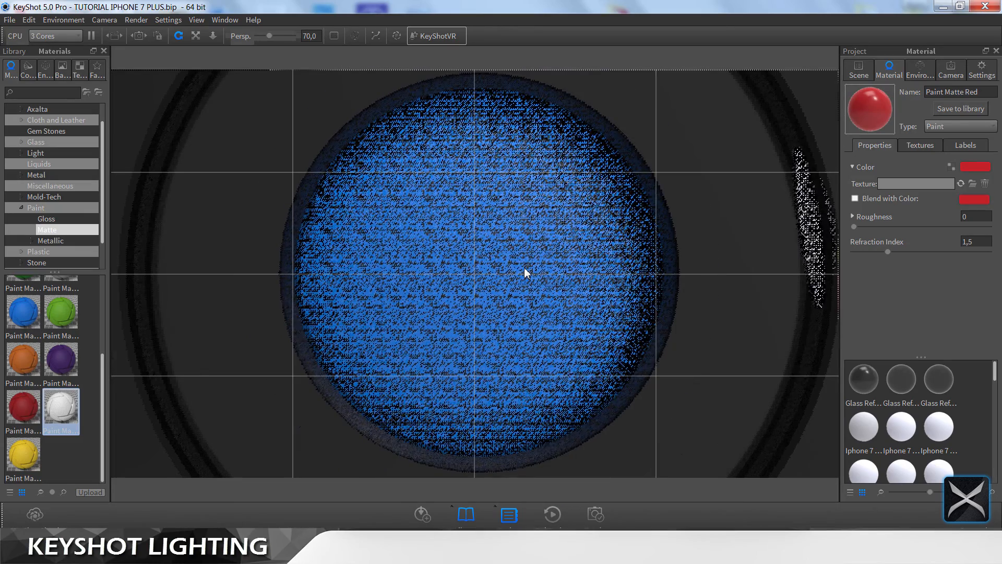
middle_drag(524, 268, 518, 268)
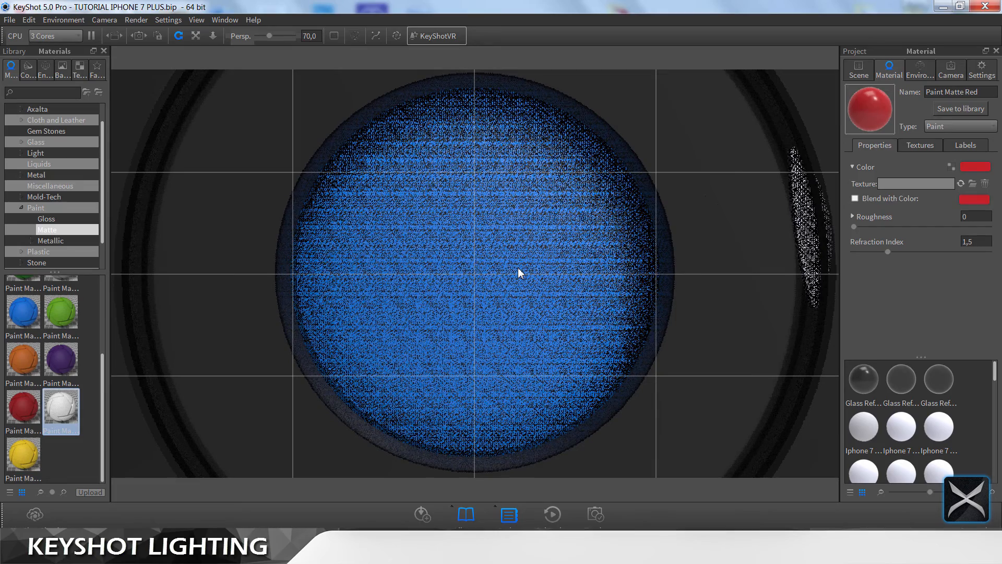
double_click(519, 268)
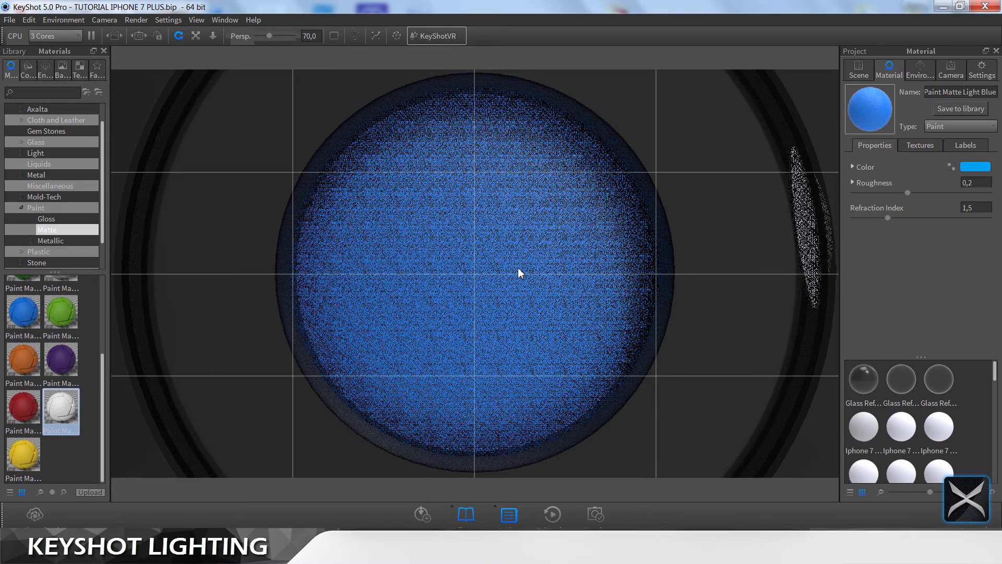
click(965, 145)
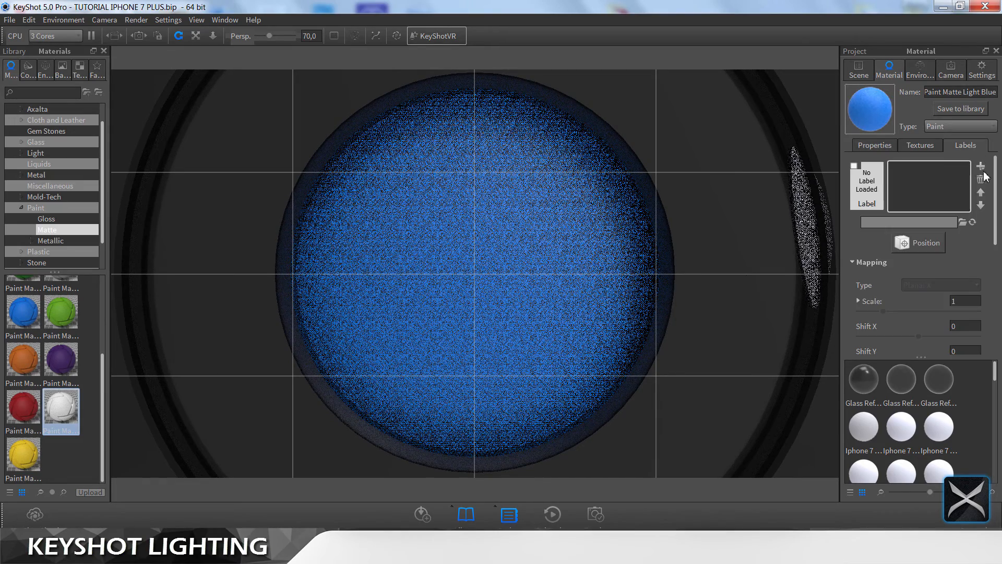
click(981, 167)
double_click(454, 112)
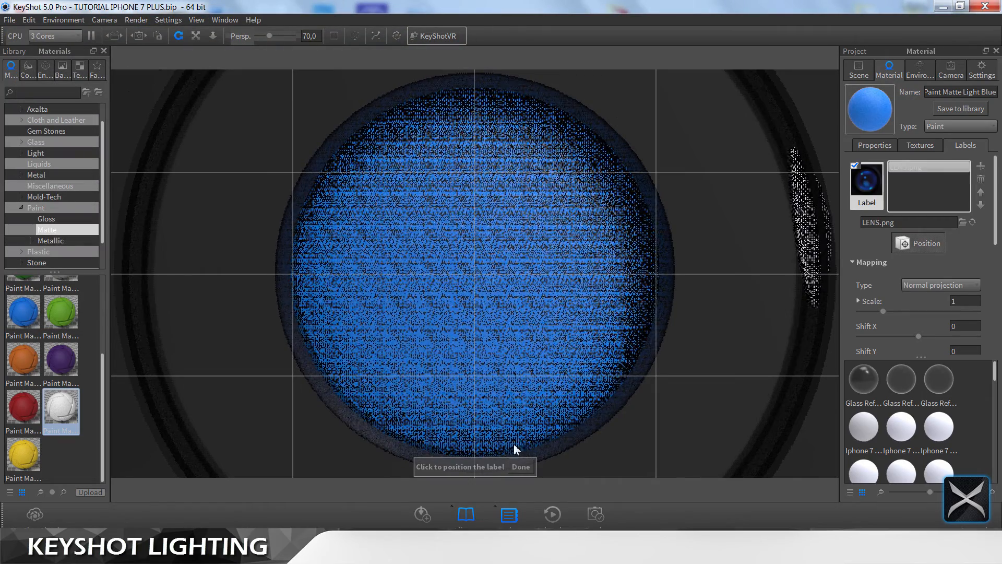
click(521, 466)
Step: Try scales of 0,1 and 0,075 for the new lens label
drag(960, 302, 917, 327)
text(0,1)
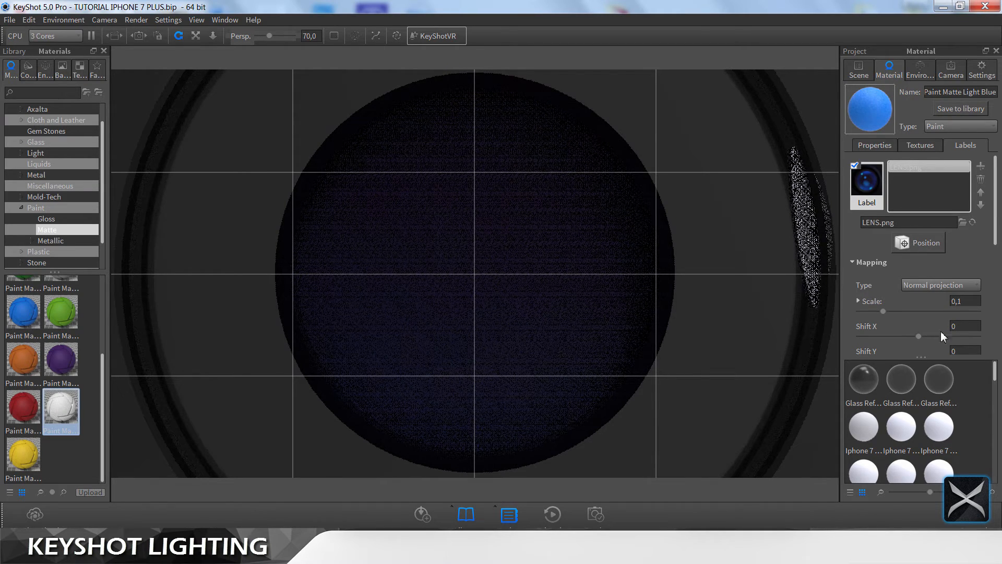
click(976, 329)
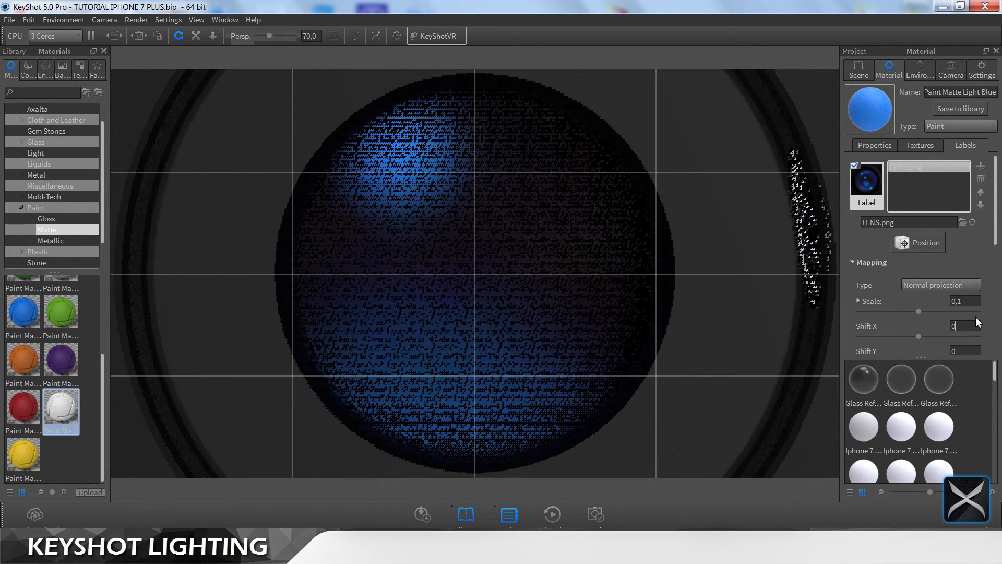
click(978, 299)
key(BackSpace)
text(075)
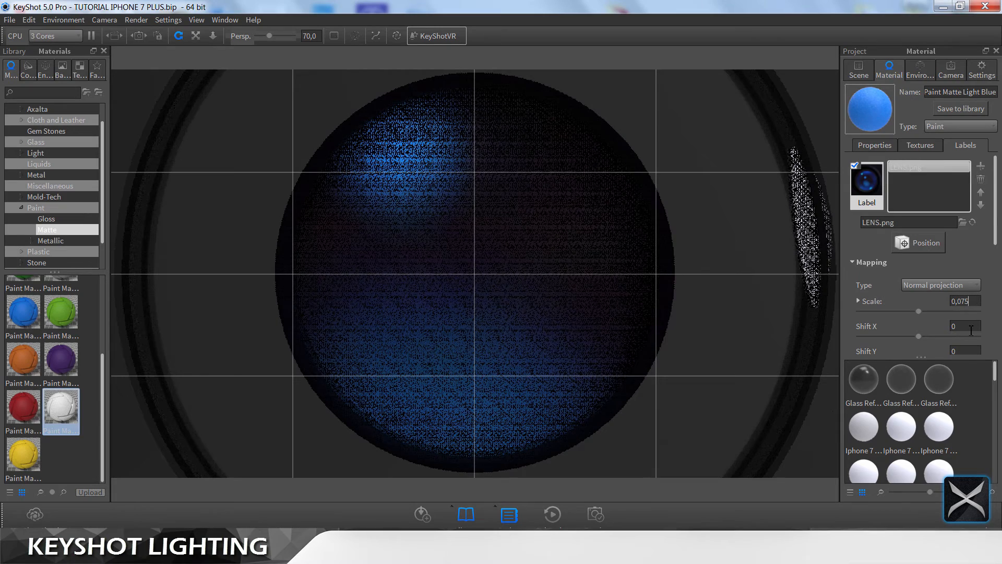
click(970, 329)
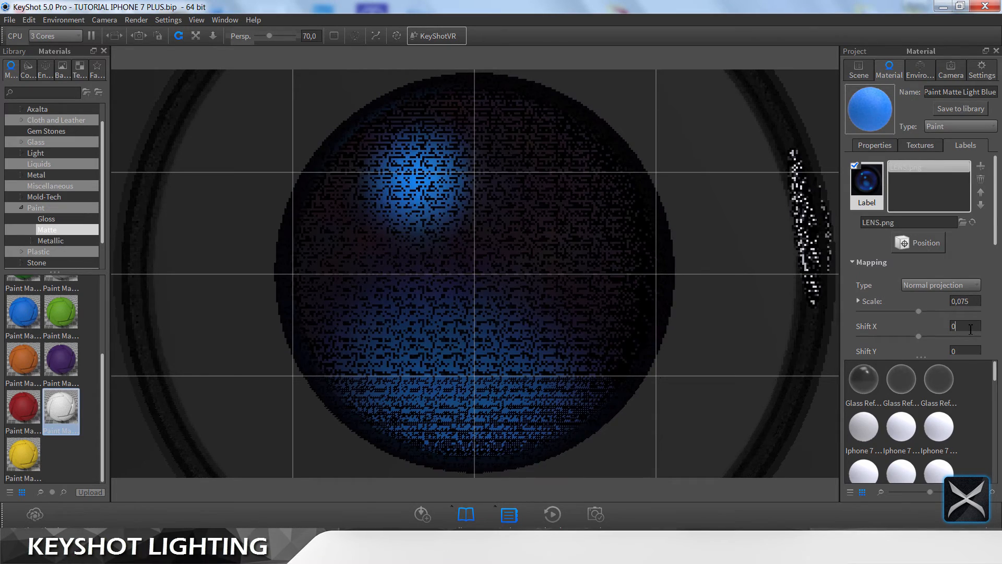
Step: Try smaller scales of 0,05 and 0,04 for the blue lens's label
click(972, 302)
key(BackSpace)
key(BackSpace)
text(5)
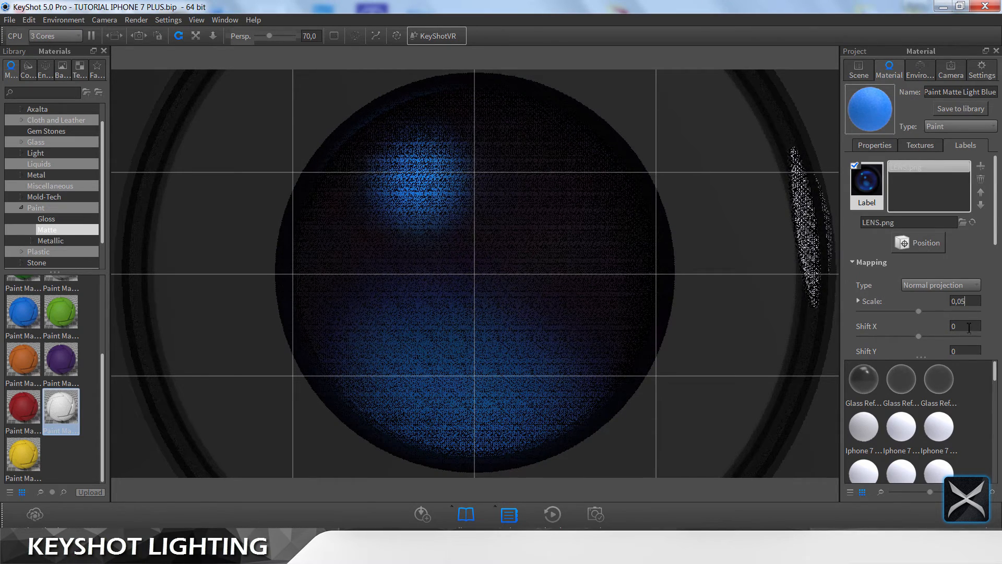
click(969, 327)
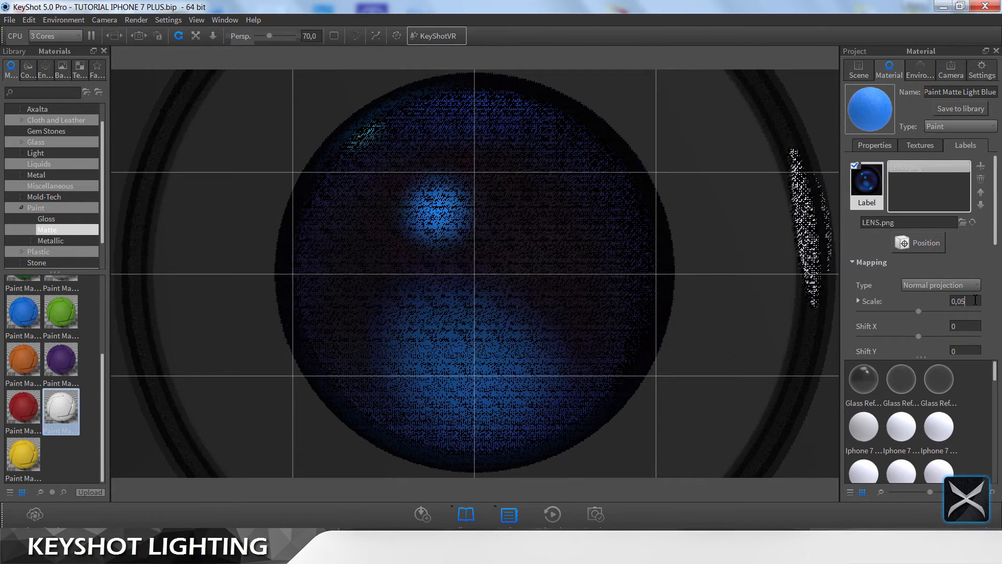
key(BackSpace)
text(4)
click(972, 329)
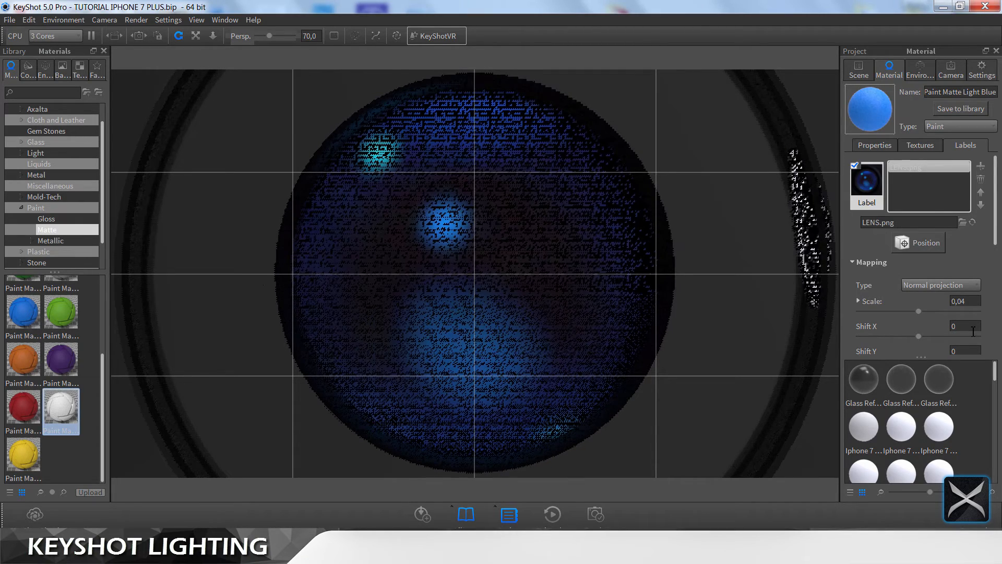
Step: Set the scale of the blue lens's label to 0,035
click(974, 302)
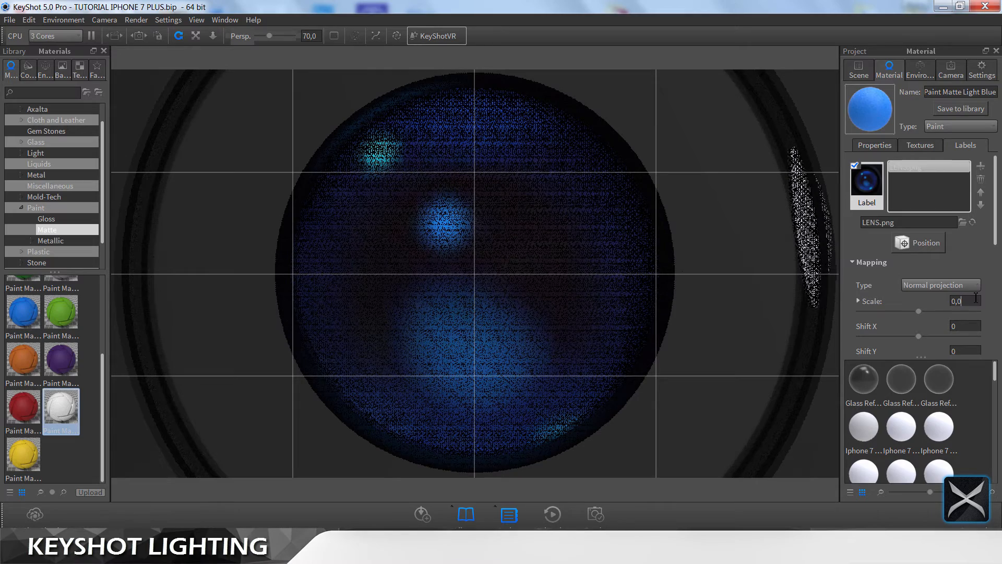
key(BackSpace)
text(35)
click(977, 325)
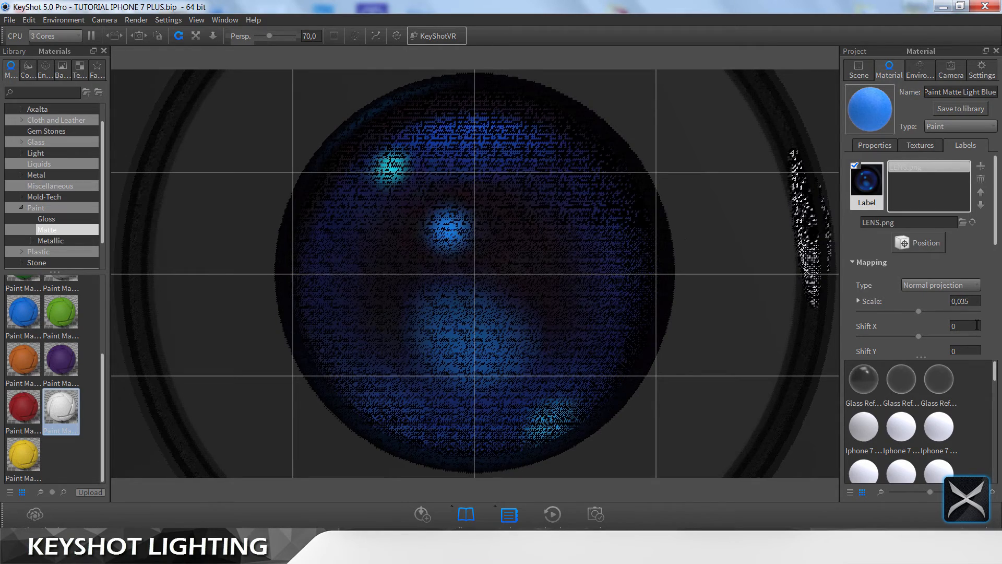
Step: Reposition the LENS.png label on the centre of the lens and finish its placement
click(921, 243)
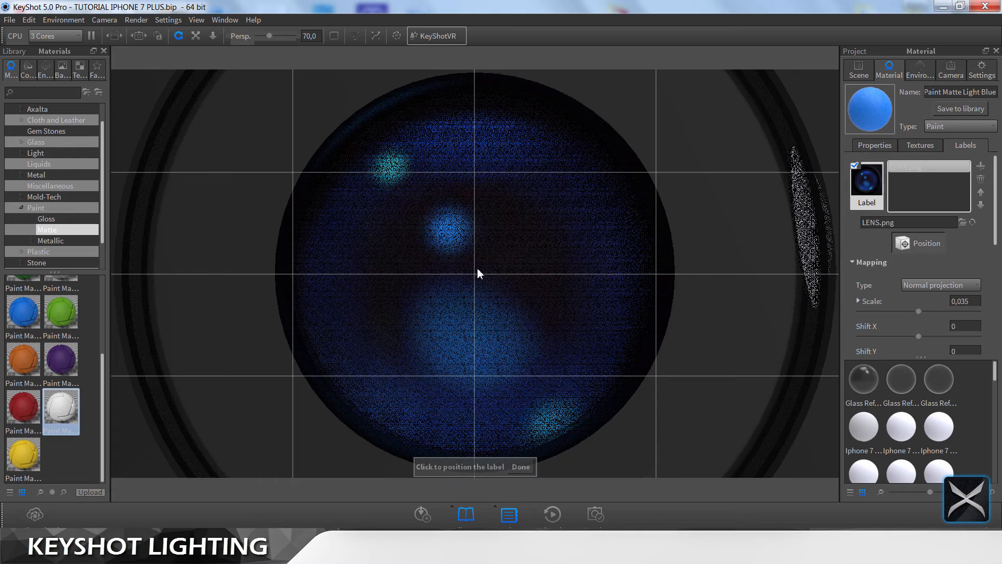
click(478, 272)
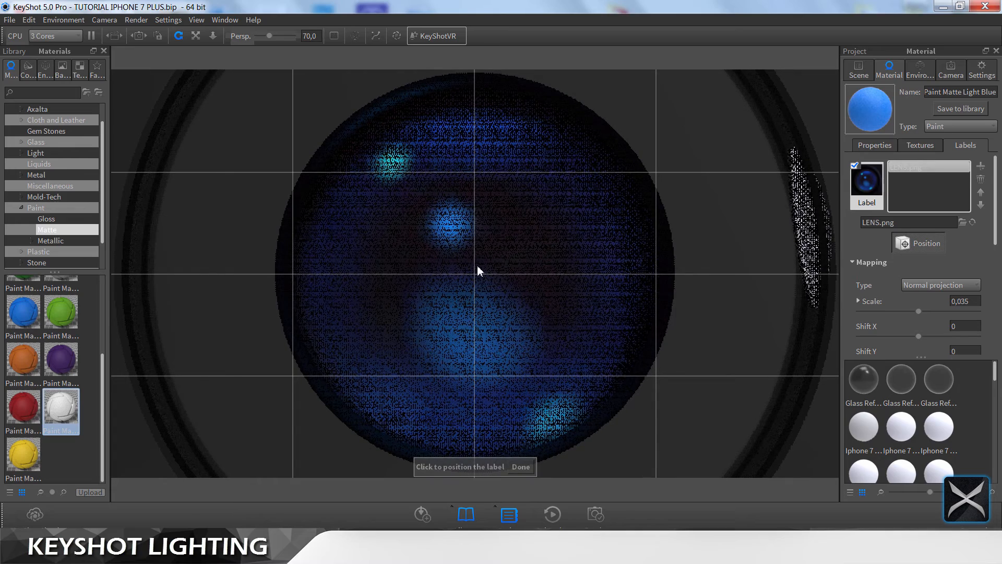
click(521, 466)
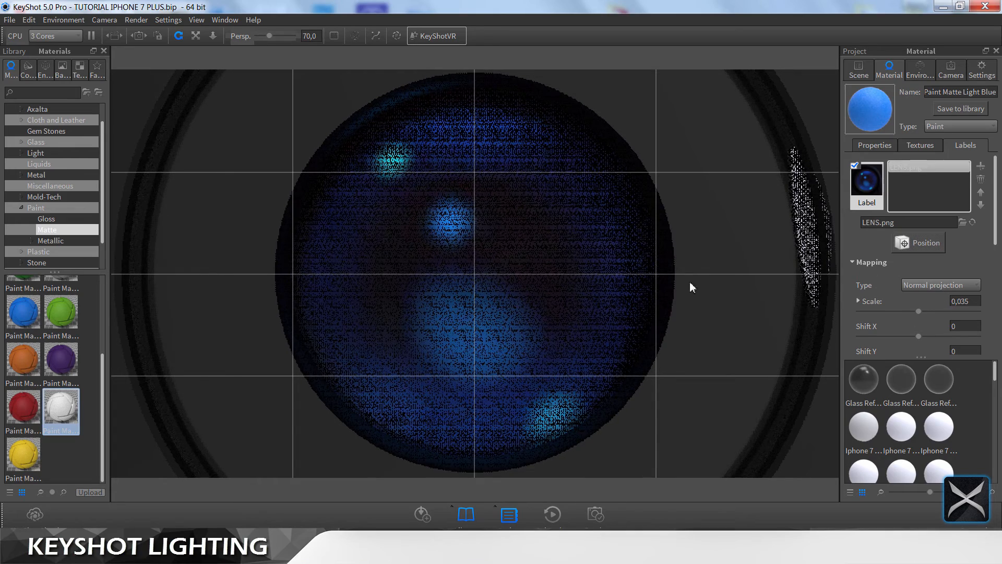
Step: Change the diffuse colour of the white sliver in the ring around the lens to black
scroll(571, 289, down, 5)
scroll(573, 290, down, 3)
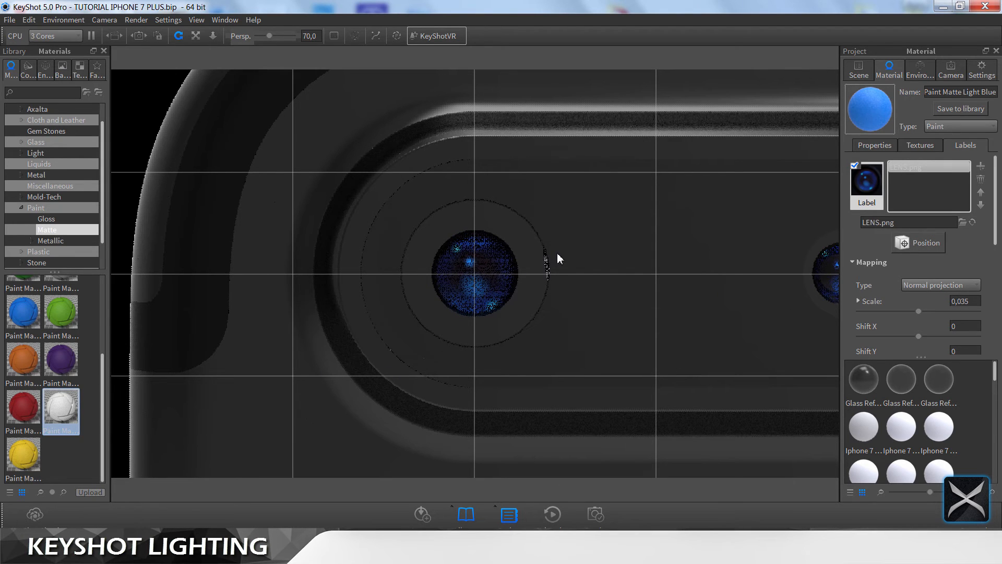
scroll(557, 255, up, 2)
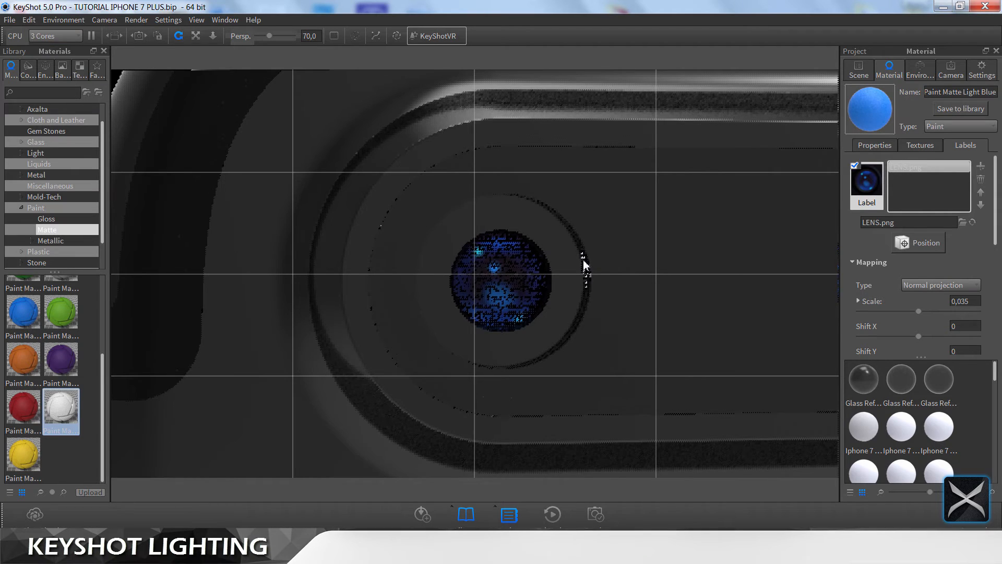
scroll(583, 264, up, 3)
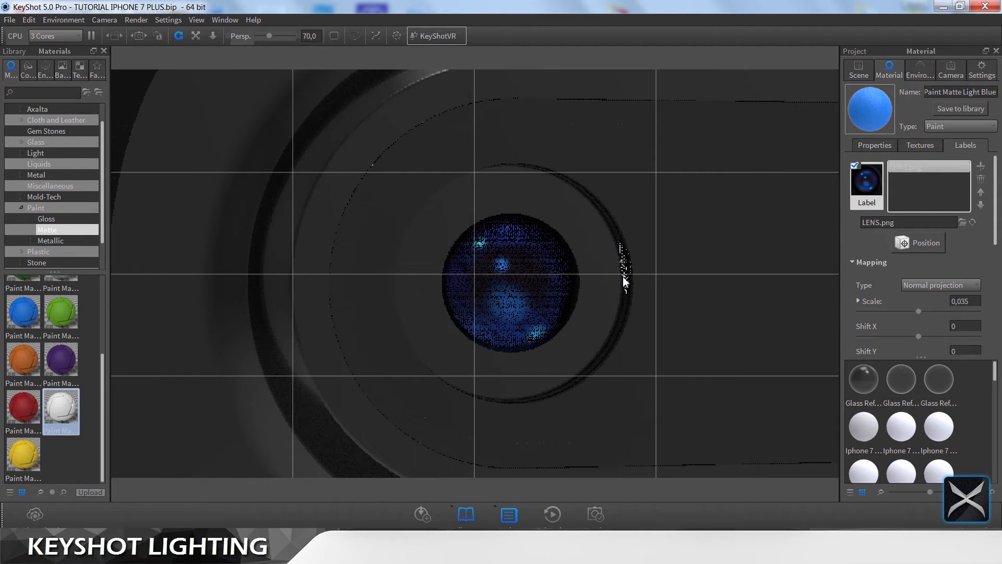
double_click(628, 269)
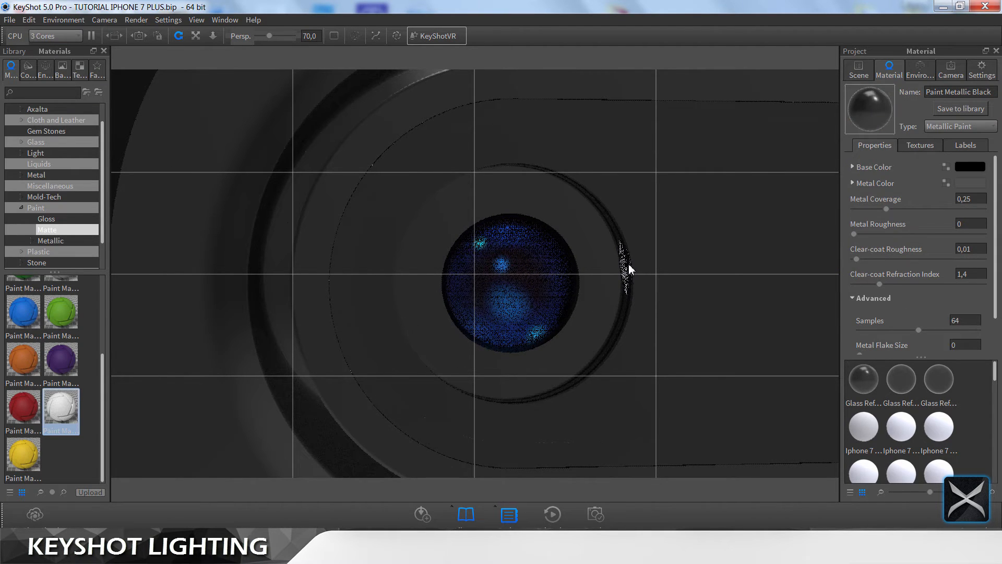
double_click(624, 269)
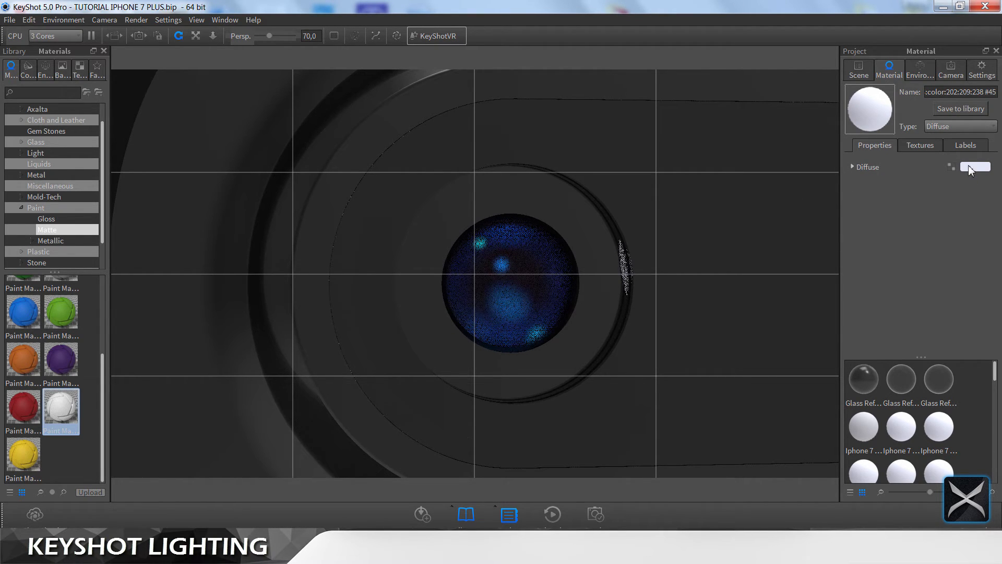
click(969, 166)
drag(468, 198, 412, 244)
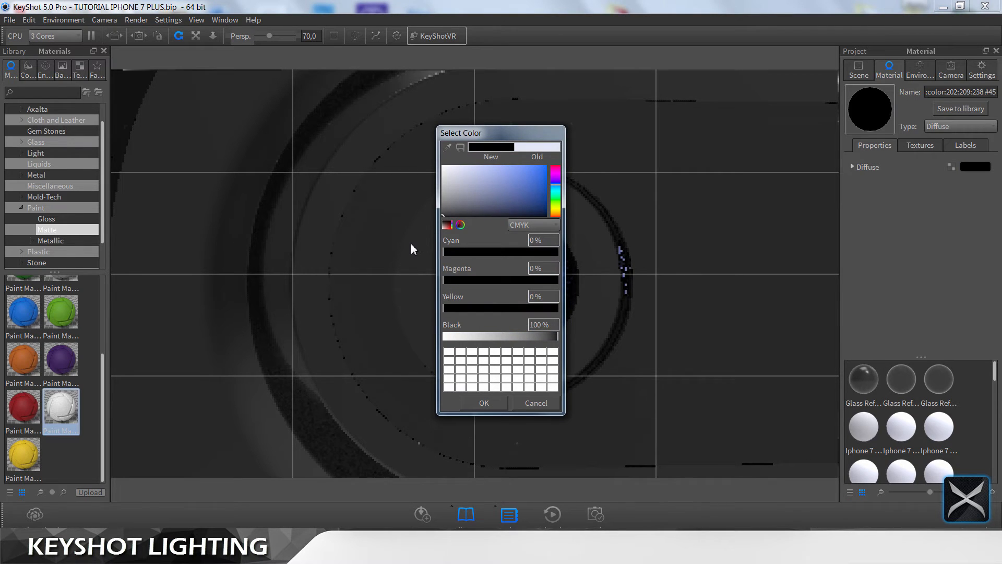
click(487, 403)
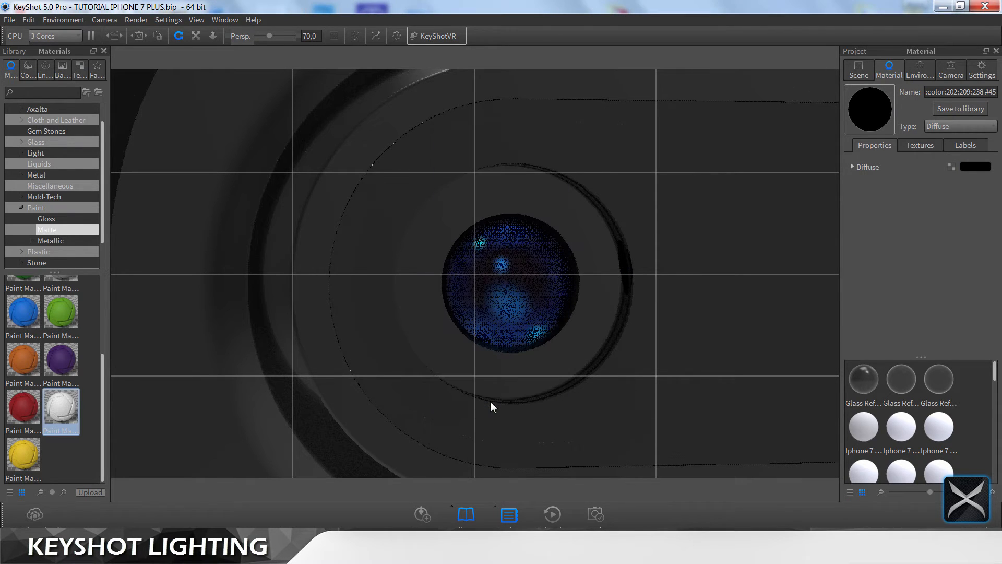
Step: Turn off Two sided for the blue lens's LENS.png label and set its specular colour to 5 % black
double_click(515, 309)
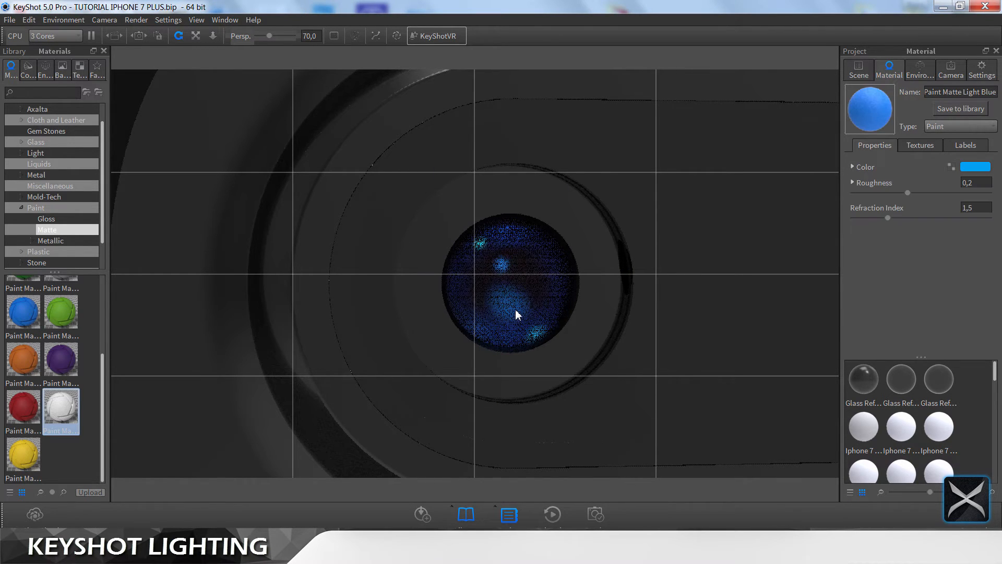
click(961, 146)
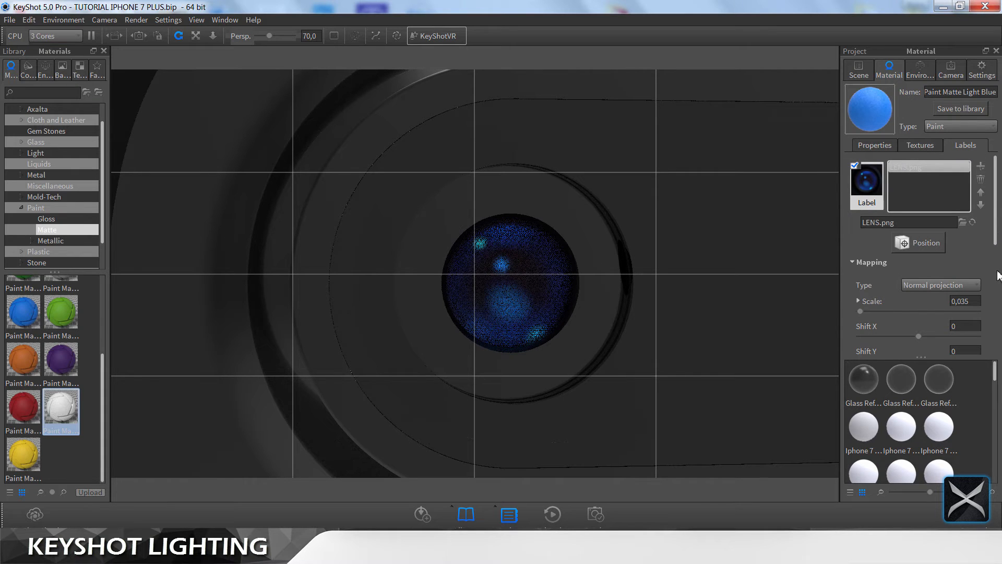
scroll(995, 288, down, 2)
scroll(994, 289, down, 5)
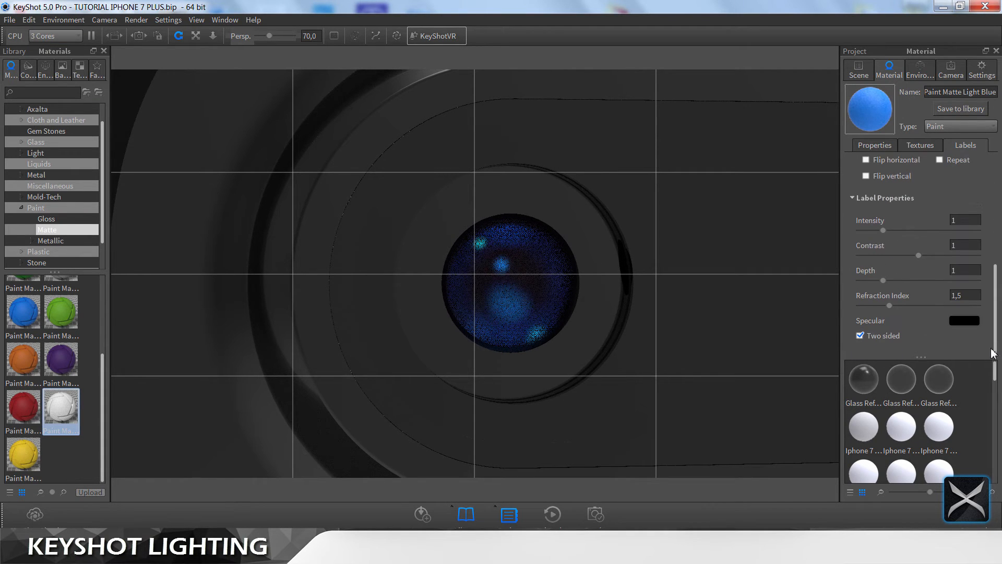
click(947, 320)
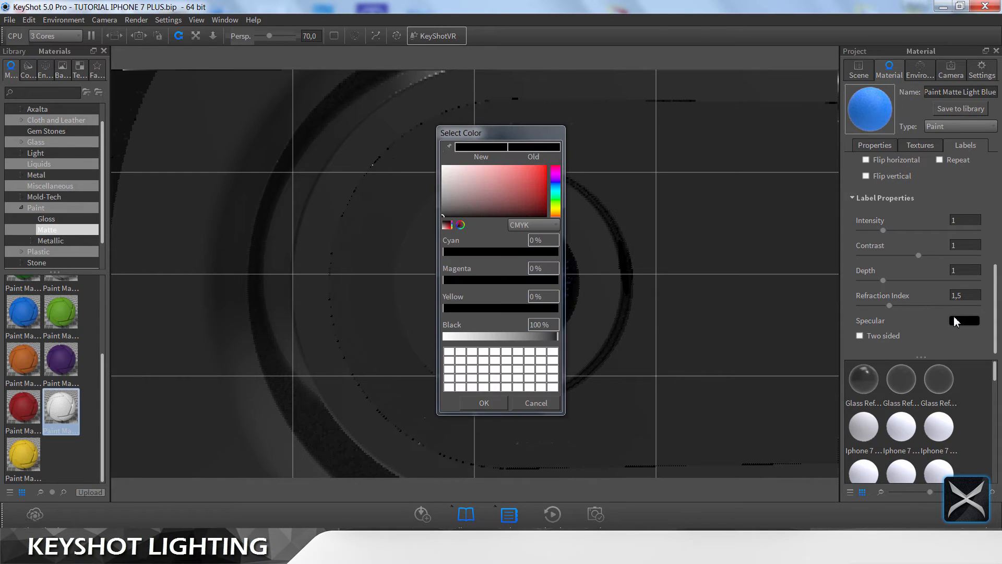
triple_click(550, 324)
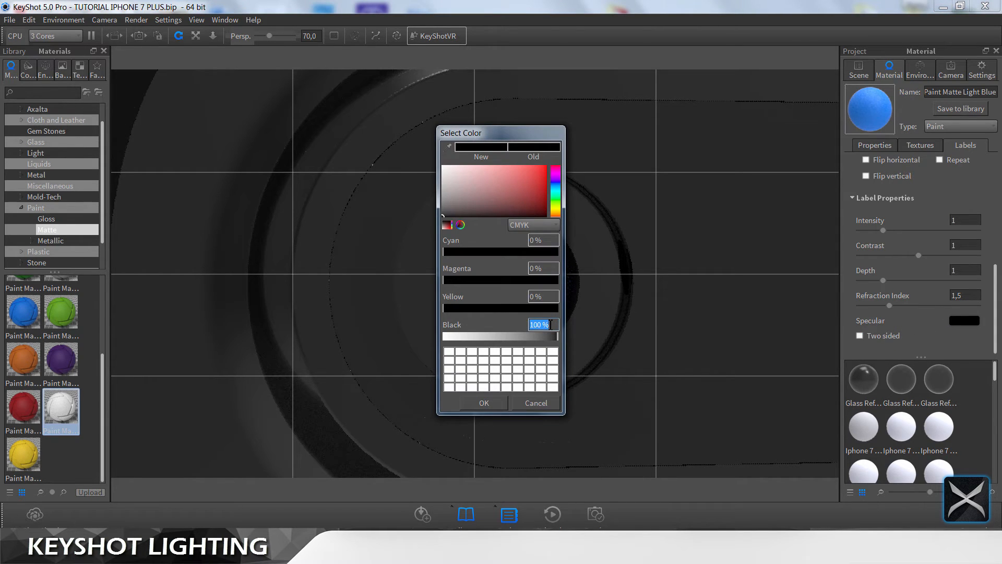
text(5)
click(551, 300)
click(483, 402)
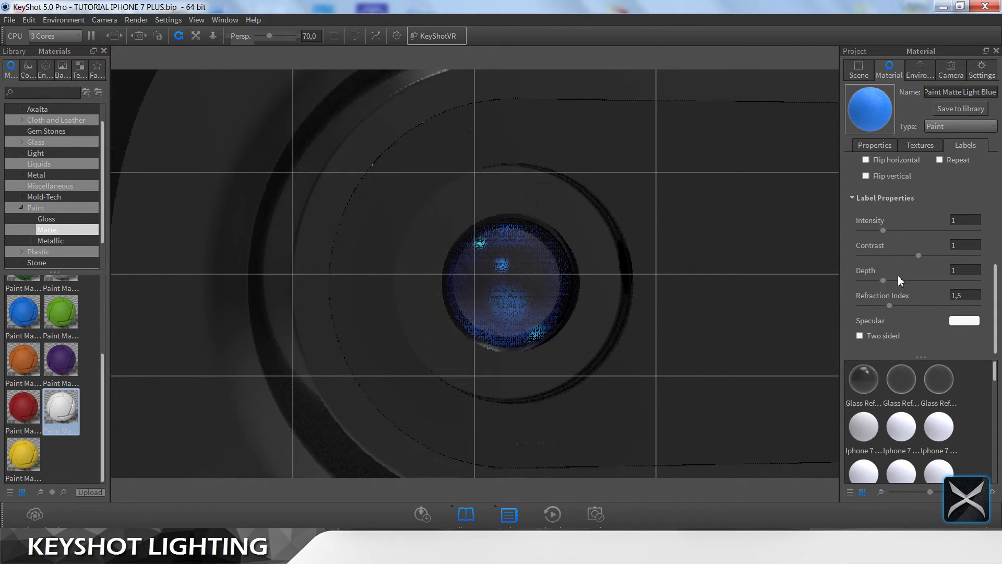
Step: Set the lens label's refraction index to 1,2, contrast to 1,75 and intensity to 2
key(BackSpace)
text(2)
click(968, 269)
click(962, 247)
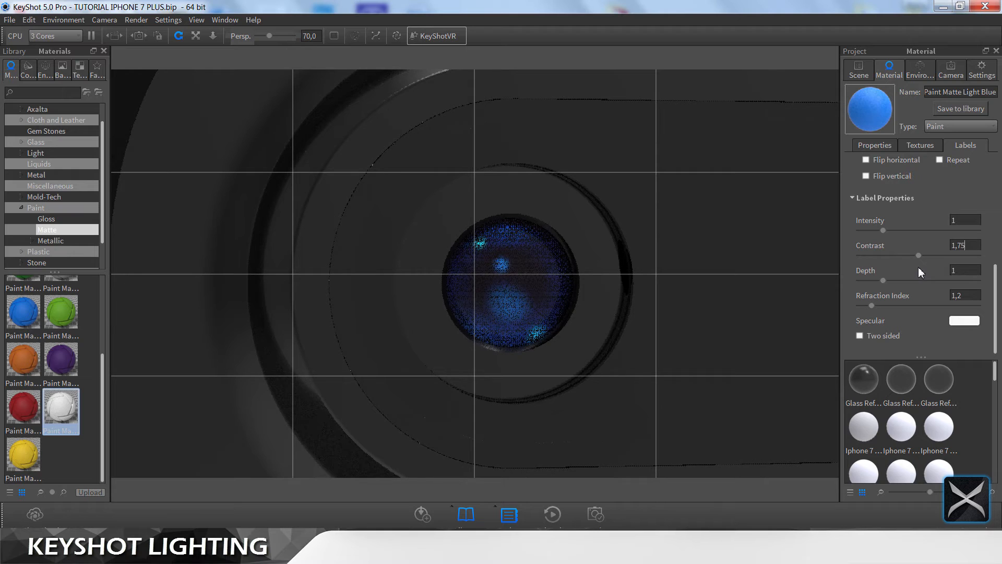
double_click(974, 220)
text(2)
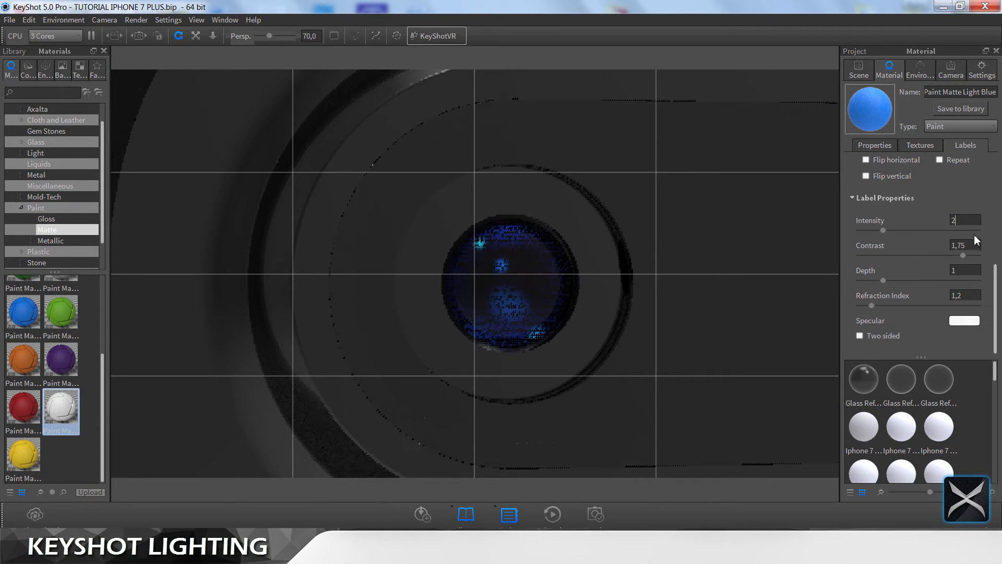
key(Return)
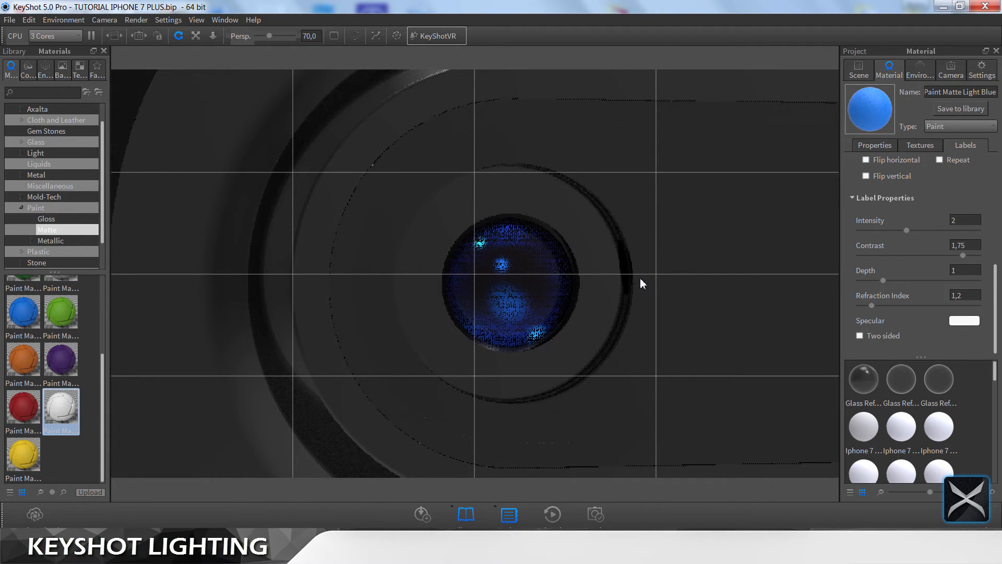
Step: Switch the free camera to an orthographic lens with the Back view orientation, showing the whole back of the phone
scroll(640, 277, down, 5)
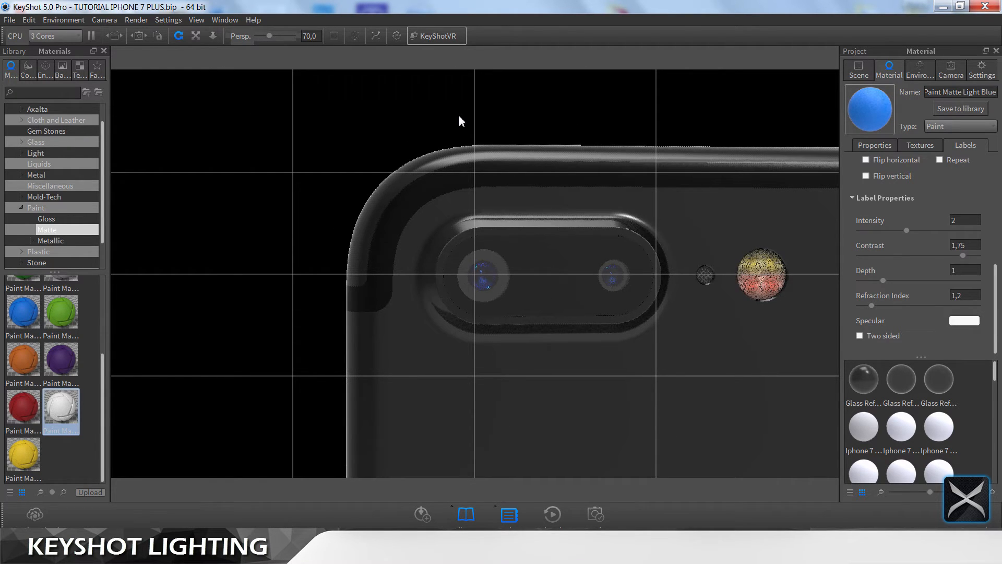
scroll(535, 202, down, 3)
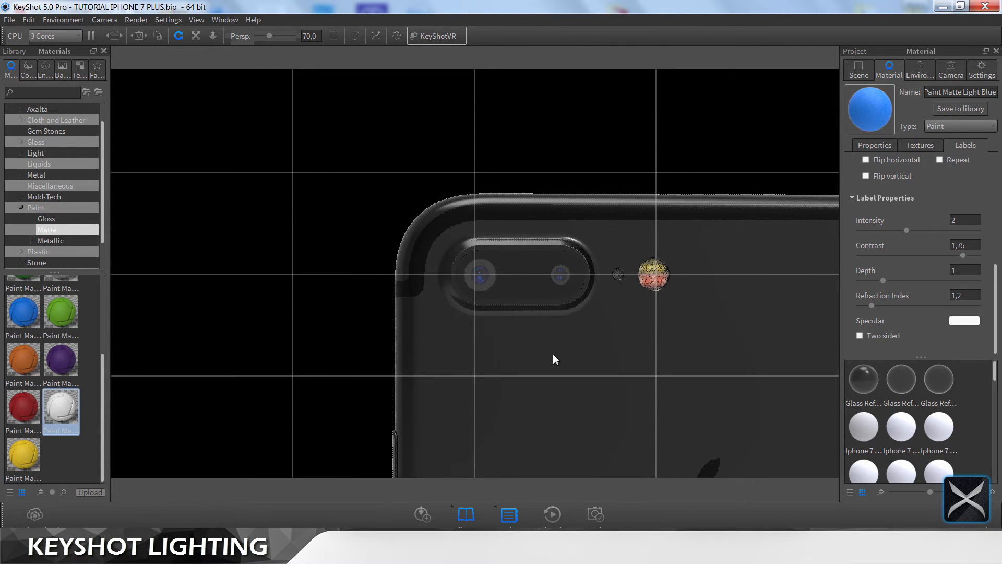
scroll(543, 334, up, 3)
scroll(540, 325, up, 1)
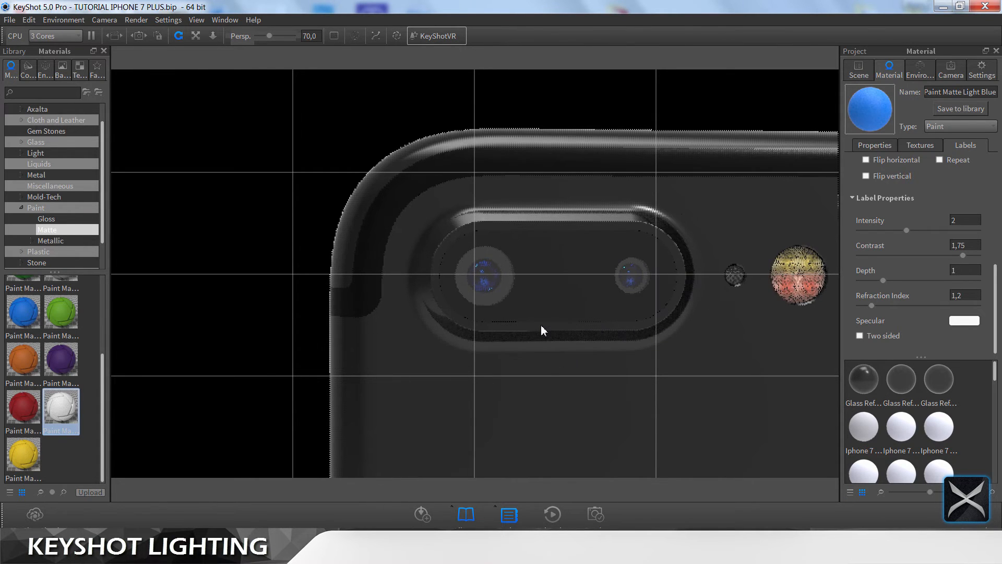
scroll(541, 324, down, 6)
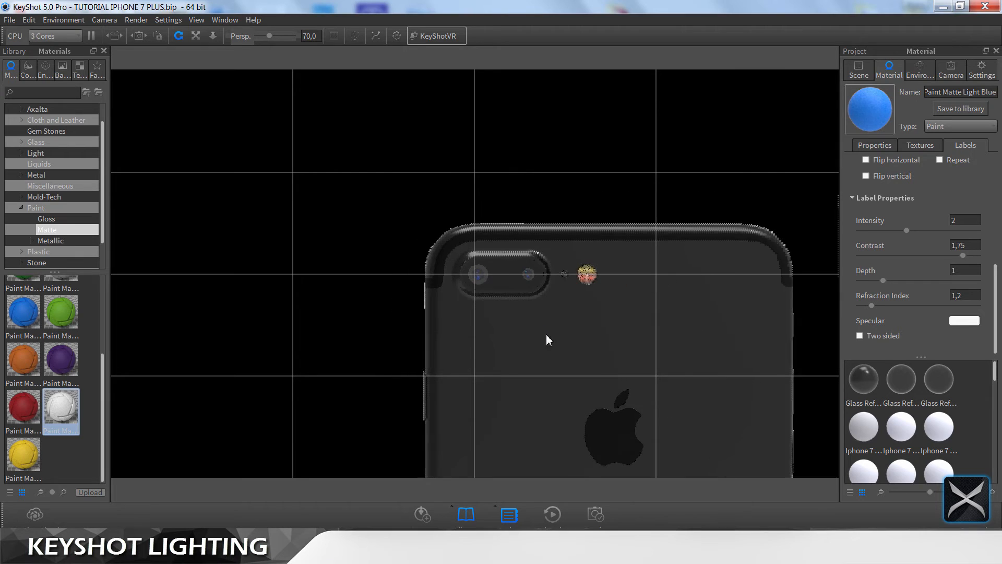
scroll(577, 346, down, 6)
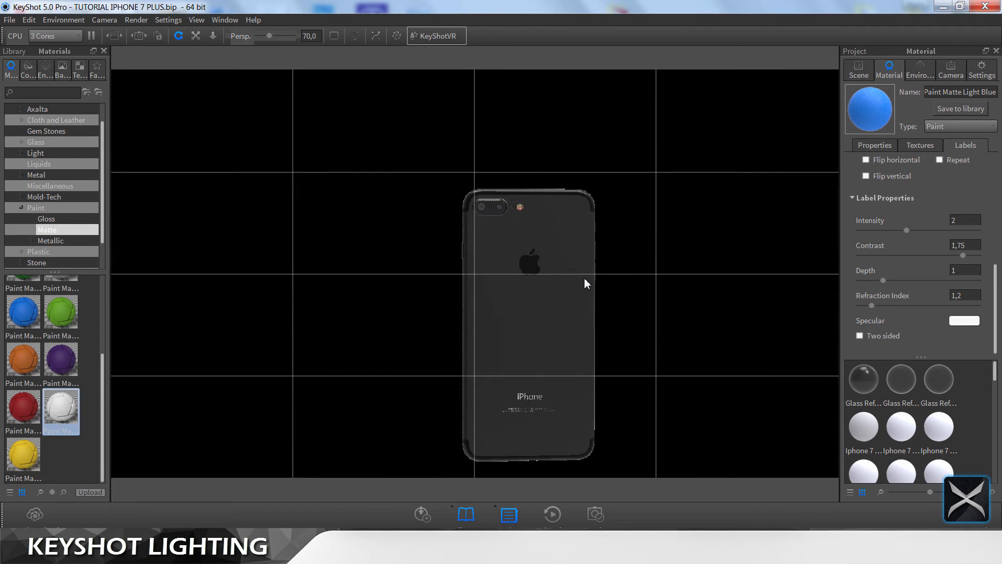
drag(452, 306, 579, 292)
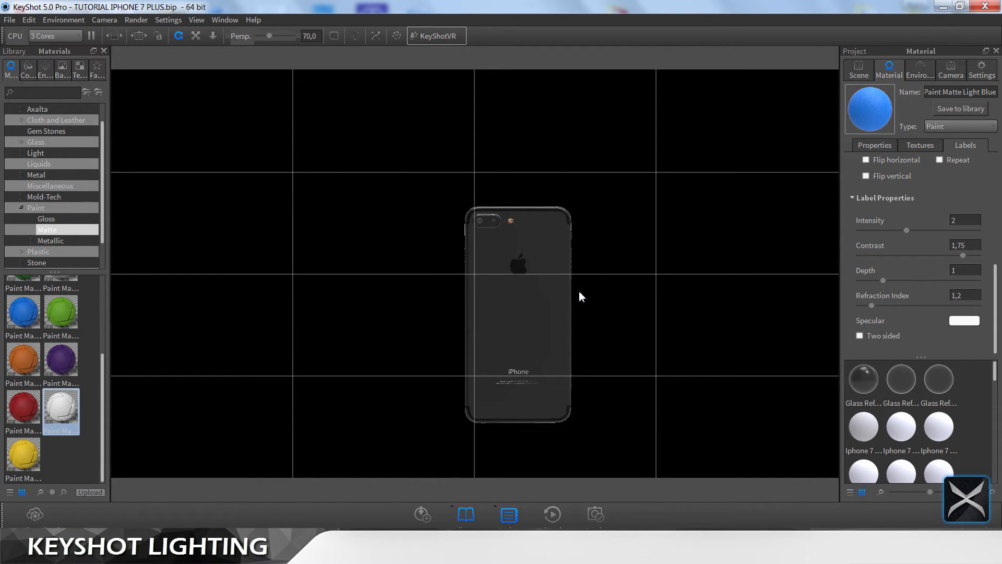
click(950, 71)
click(875, 449)
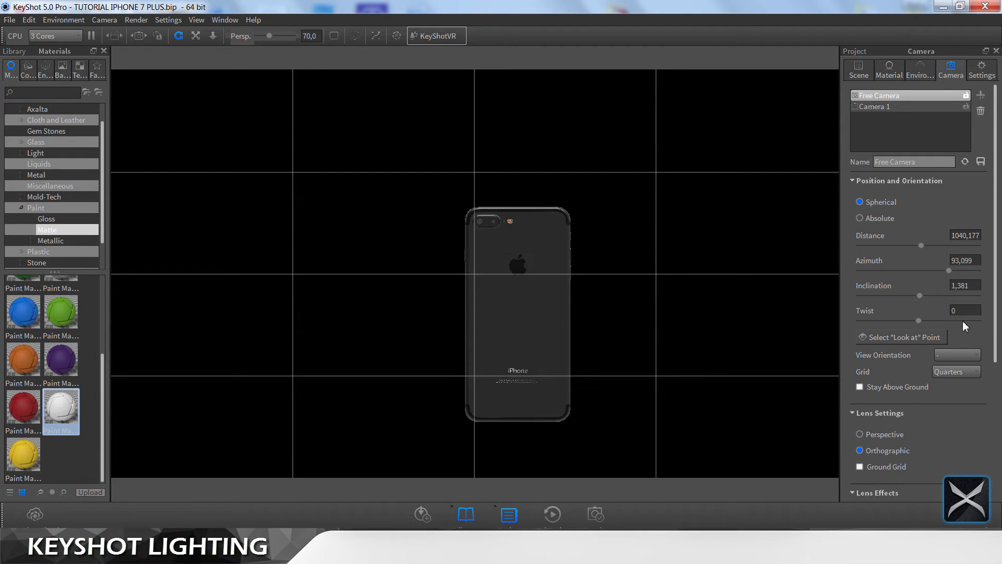
click(966, 354)
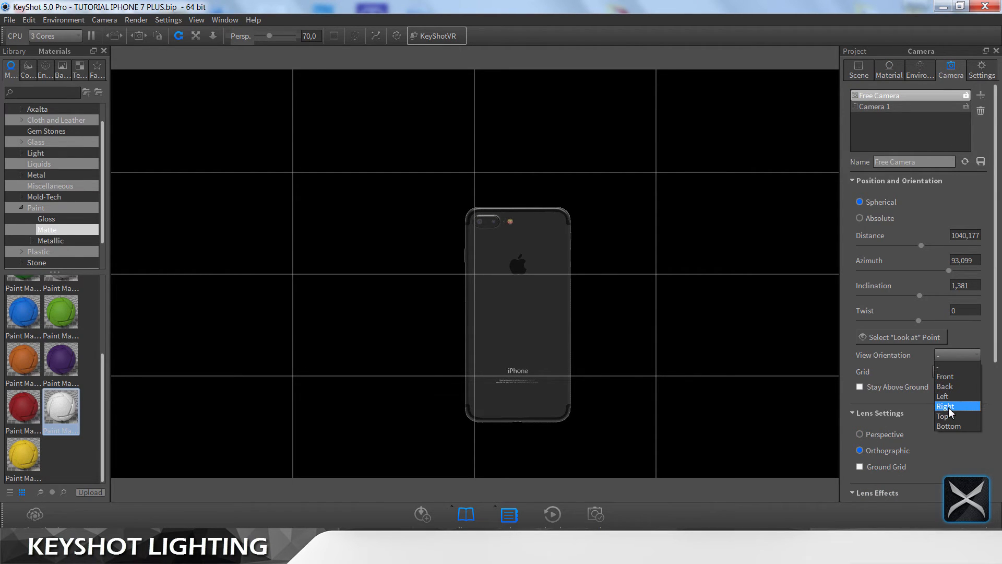
click(946, 386)
Step: Frame the back of the phone with the free camera and set its distance to 750
scroll(581, 309, down, 9)
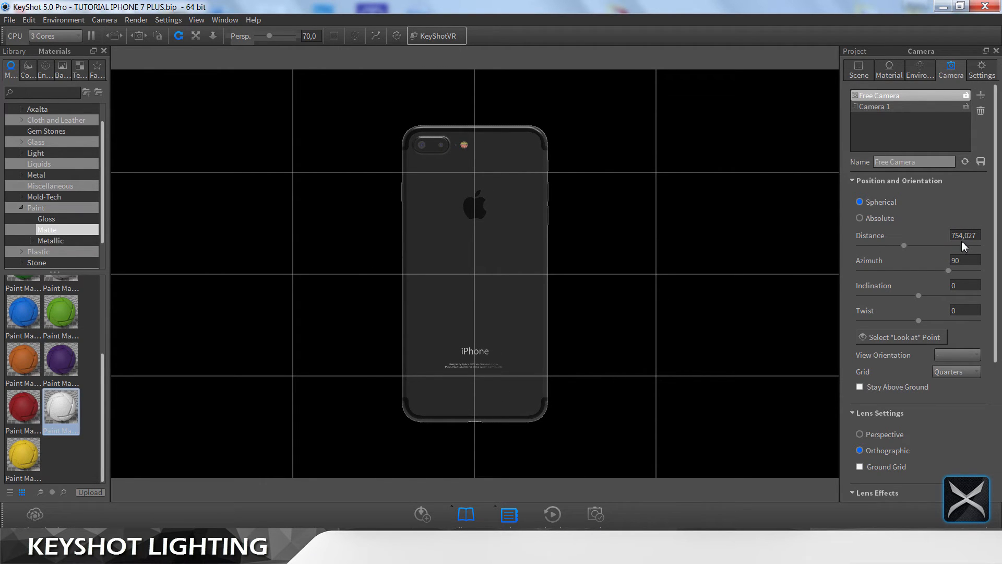
click(963, 236)
text(750)
click(972, 260)
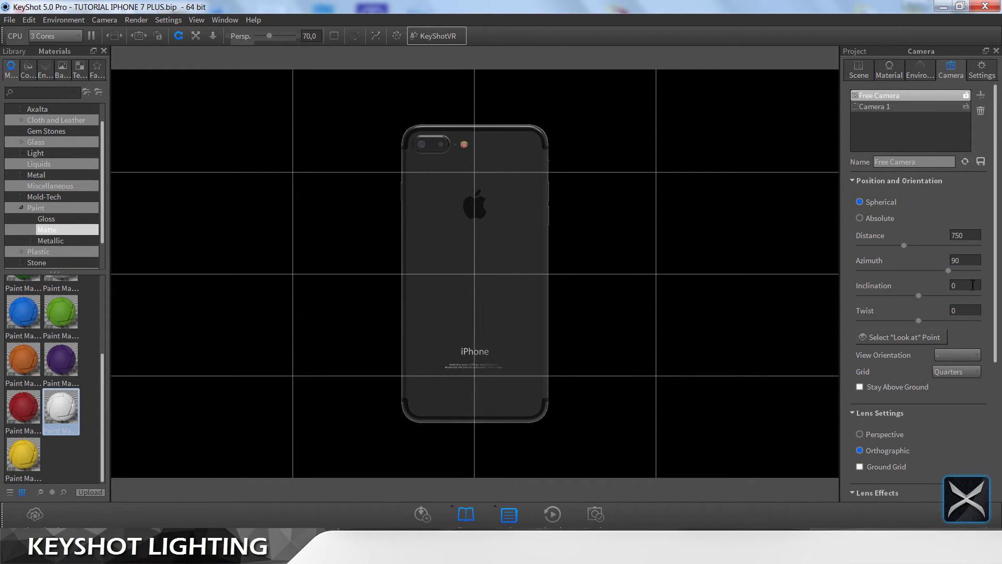
Step: Add a second camera from the current back view and lock it
click(981, 95)
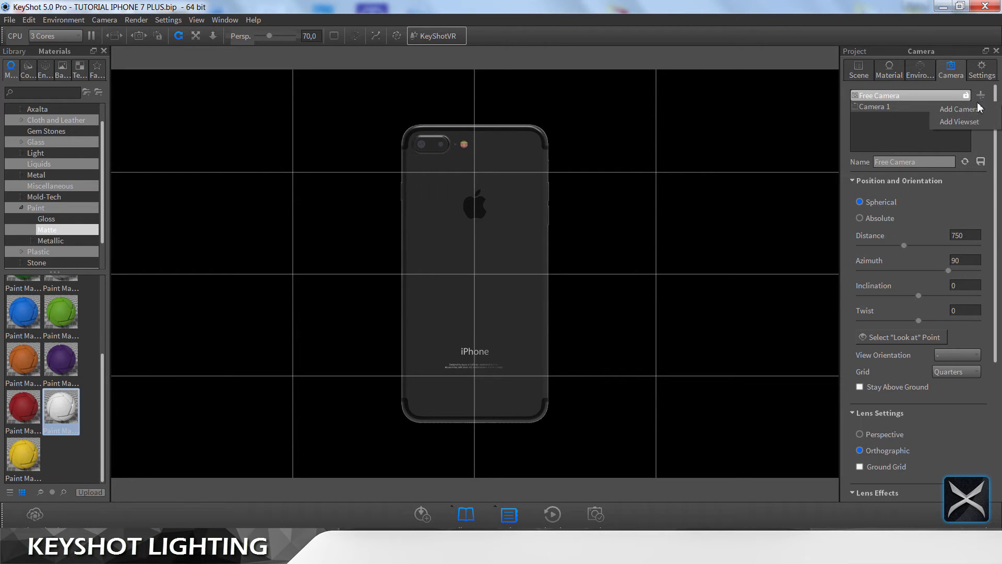
click(974, 115)
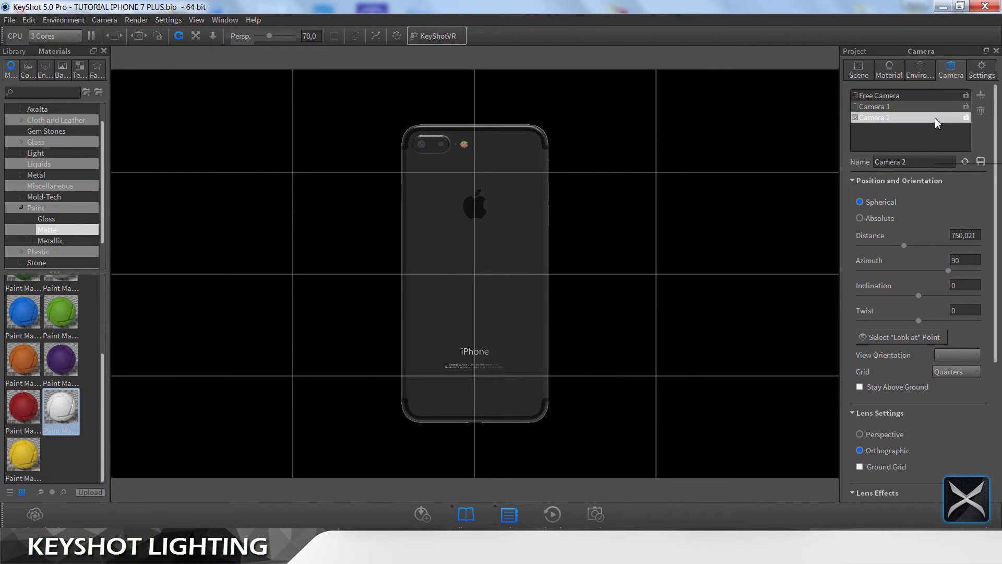
right_click(934, 117)
click(950, 124)
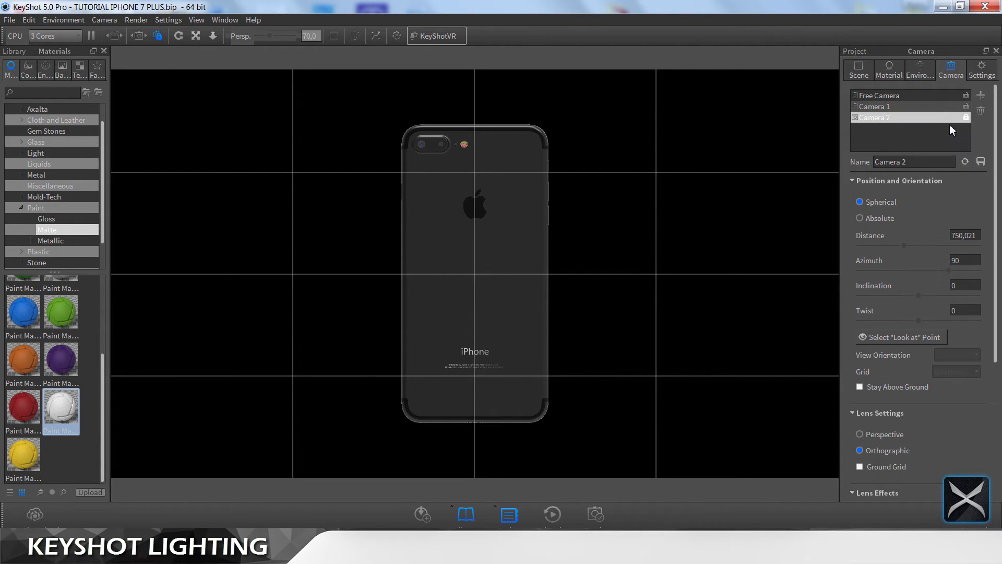
Step: Create a new environment in the HDRI Editor with a black background and 2000x1000 resolution
click(925, 78)
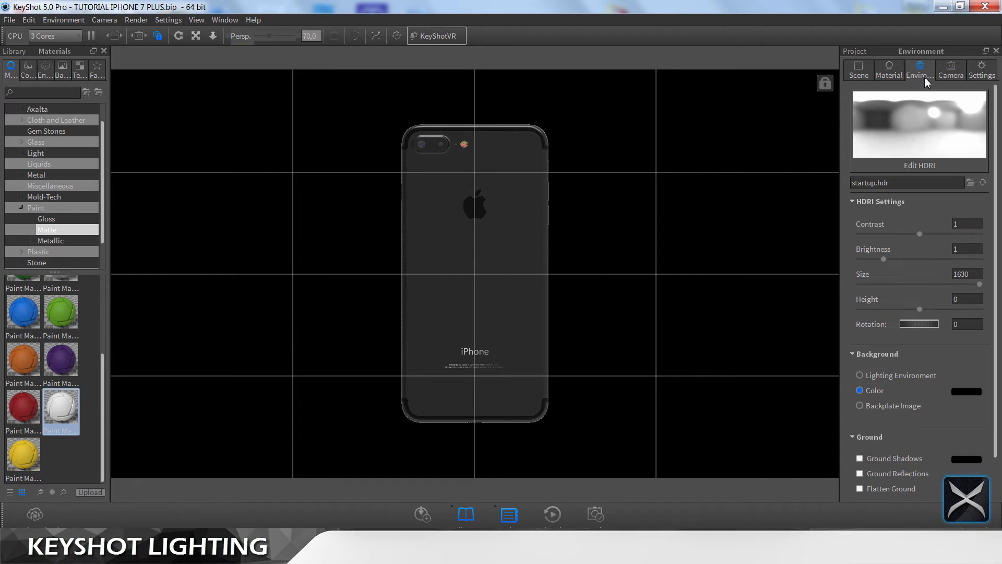
click(914, 165)
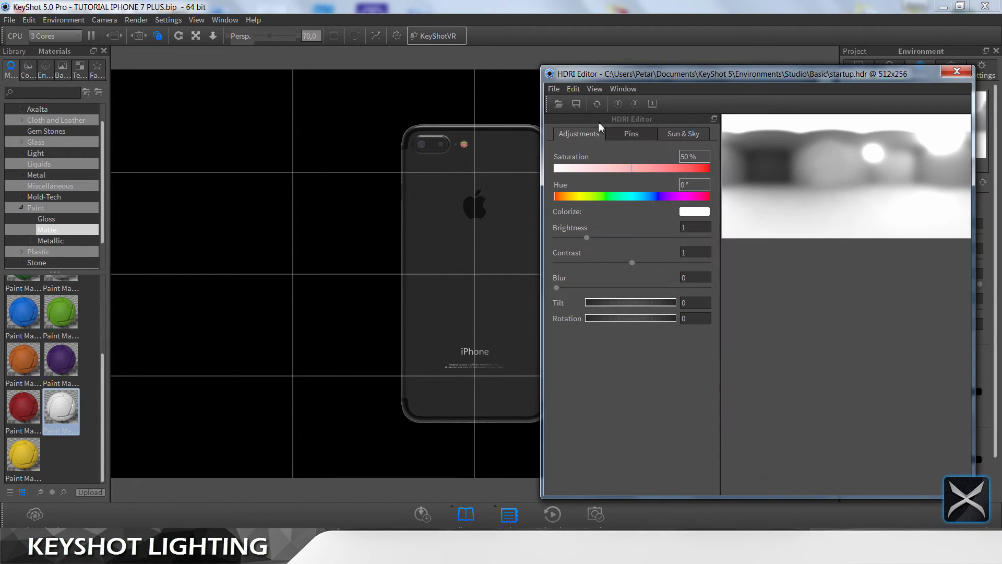
click(559, 102)
click(565, 101)
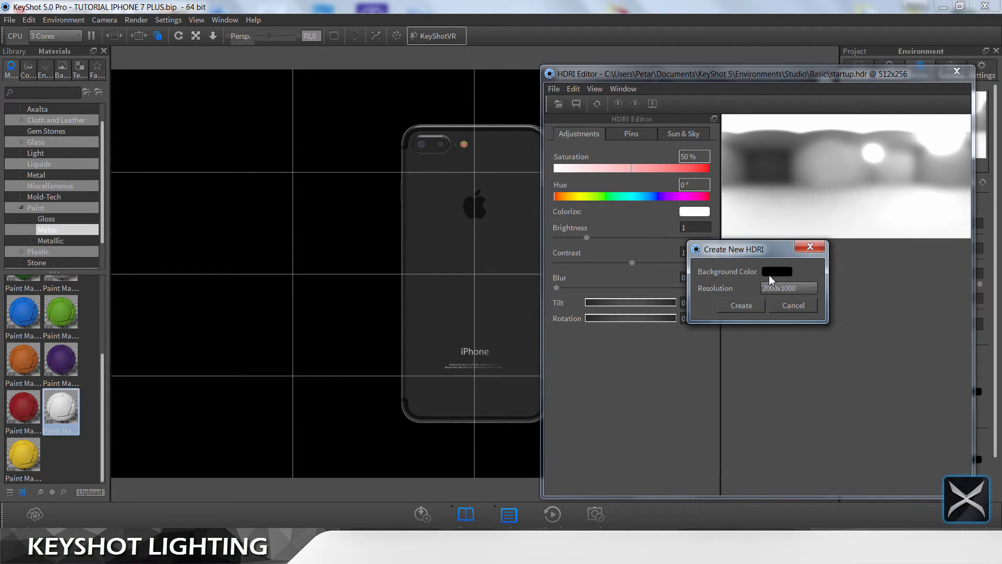
click(752, 306)
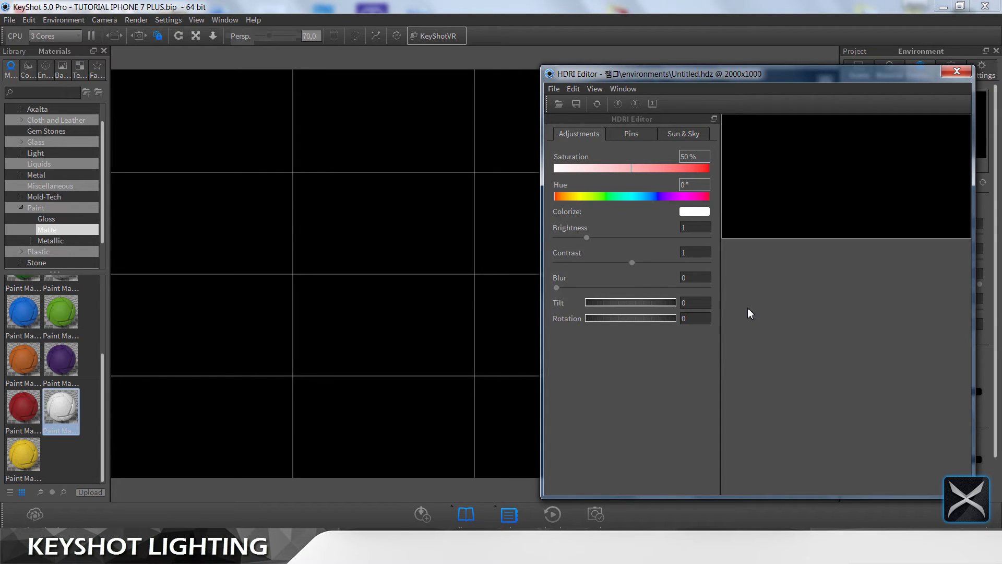
Step: Add a highlight pin to the new HDRI by placing it on the phone's back beside the Apple logo
mouse_move(780, 71)
mouse_down()
mouse_move(828, 96)
mouse_move(904, 166)
mouse_move(686, 91)
mouse_move(768, 80)
mouse_up()
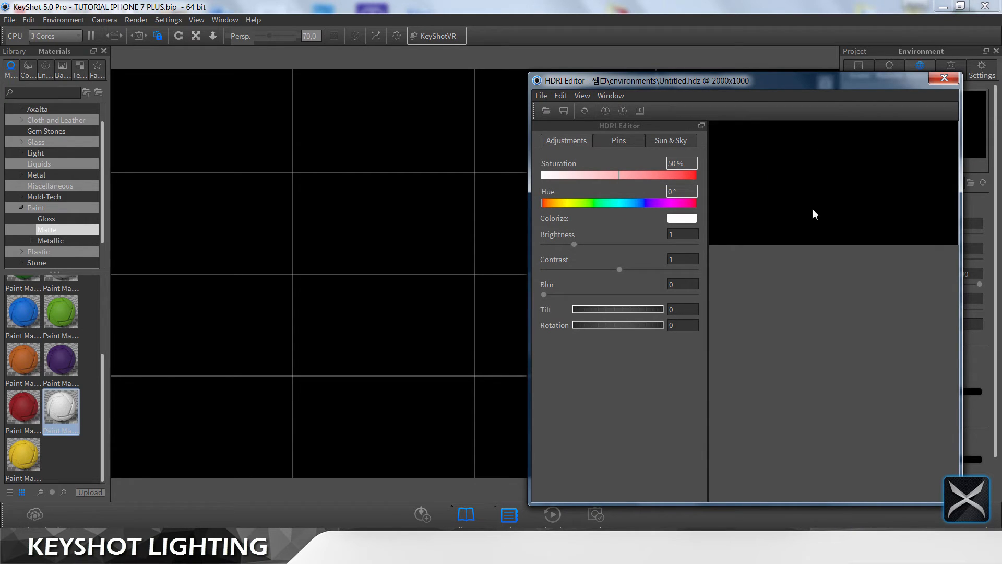
click(622, 141)
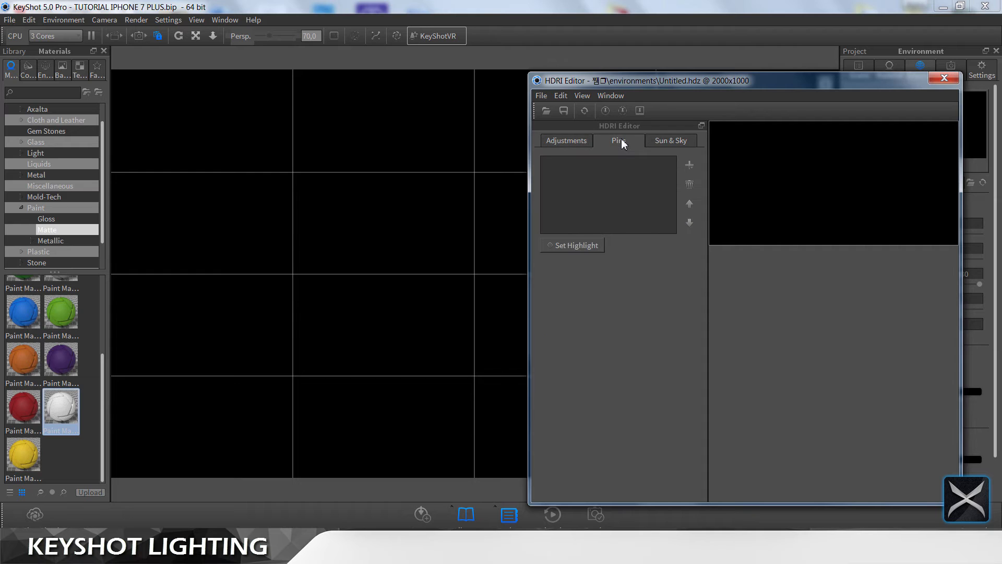
click(571, 245)
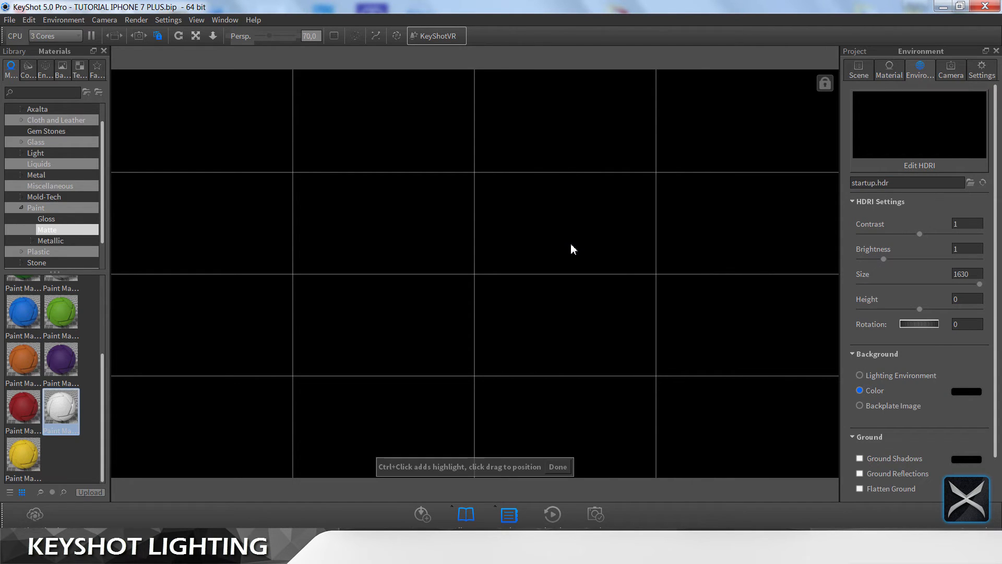
click(509, 214)
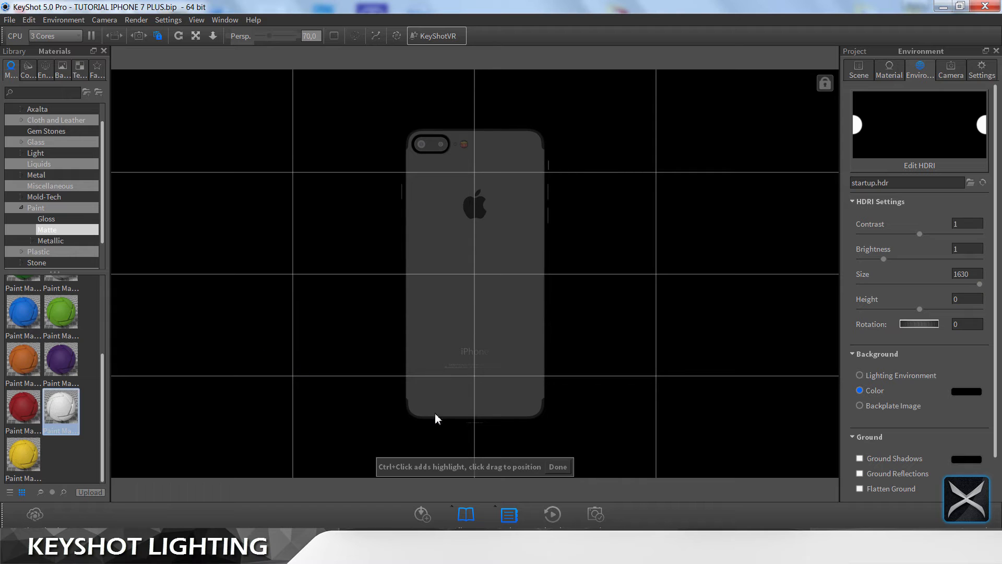
click(558, 467)
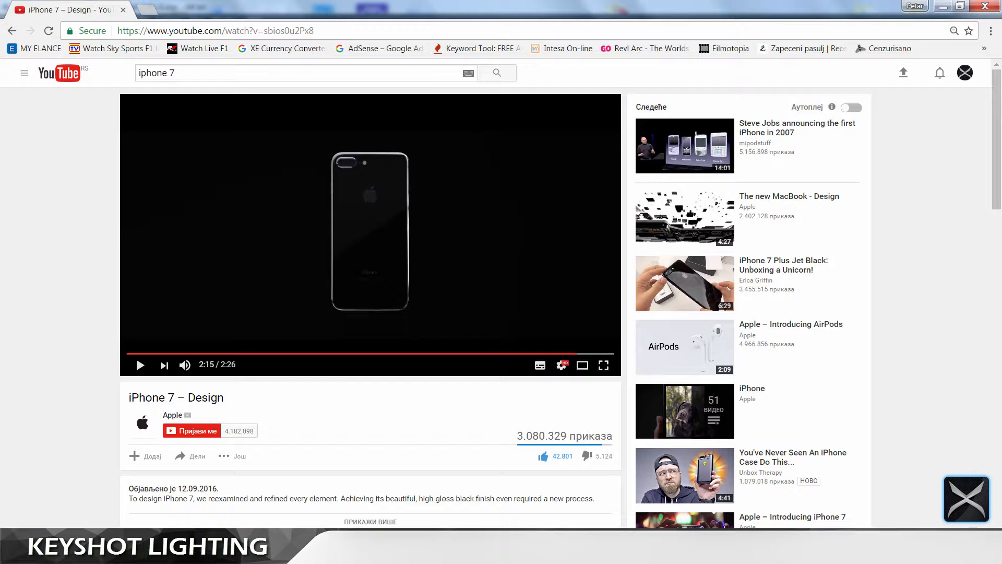
Step: Examine the lighting on the phone's back in the iPhone 7 – Design video at full screen in the browser
double_click(292, 294)
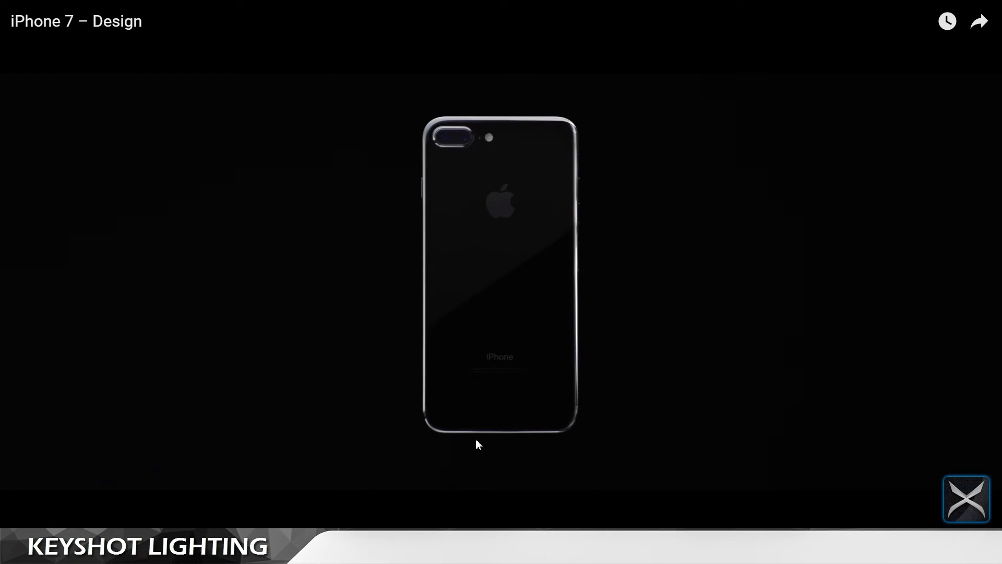
double_click(701, 186)
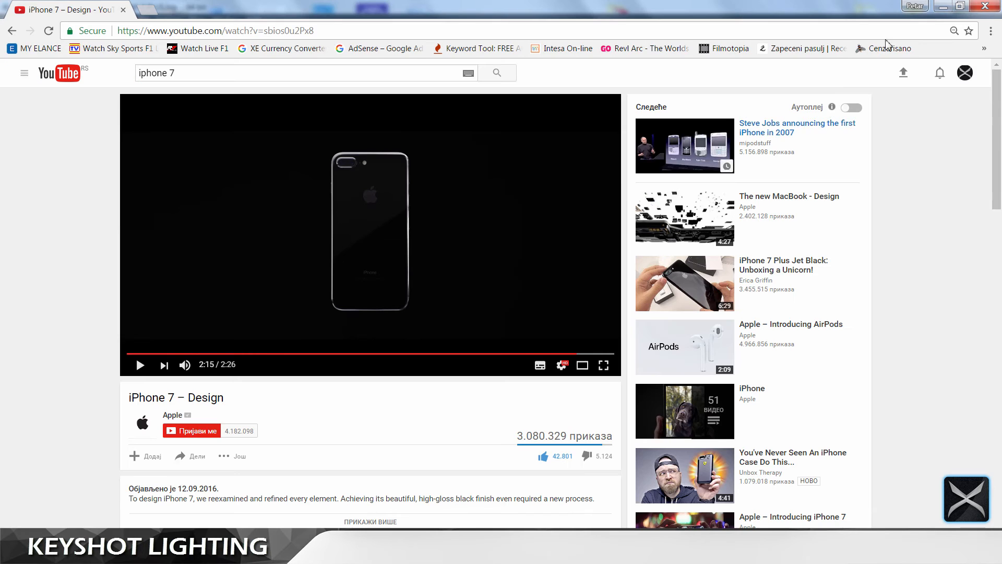
click(945, 7)
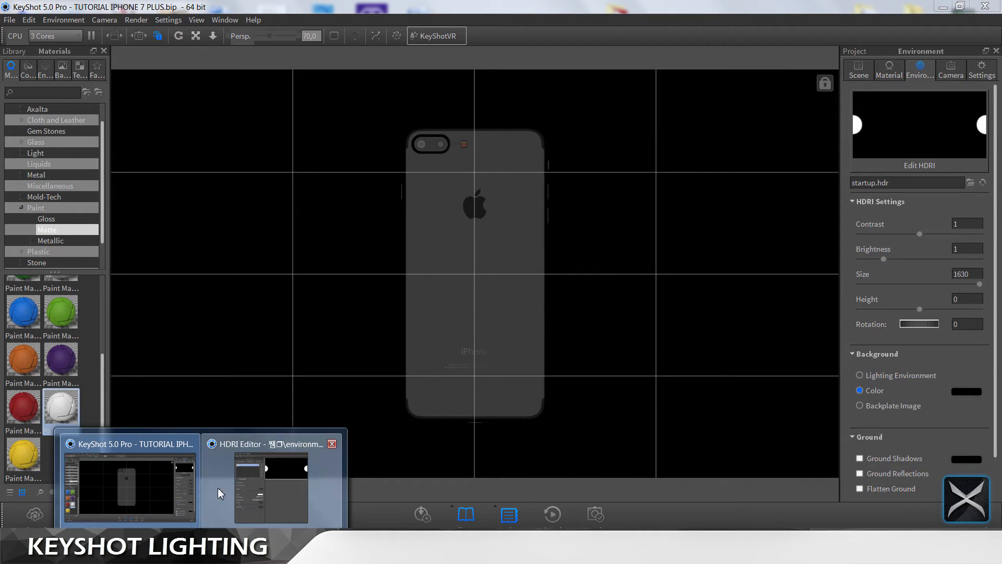
Step: Reposition the existing highlight pin so that it reflects at the centre of the phone's top edge
click(250, 499)
drag(687, 81, 739, 70)
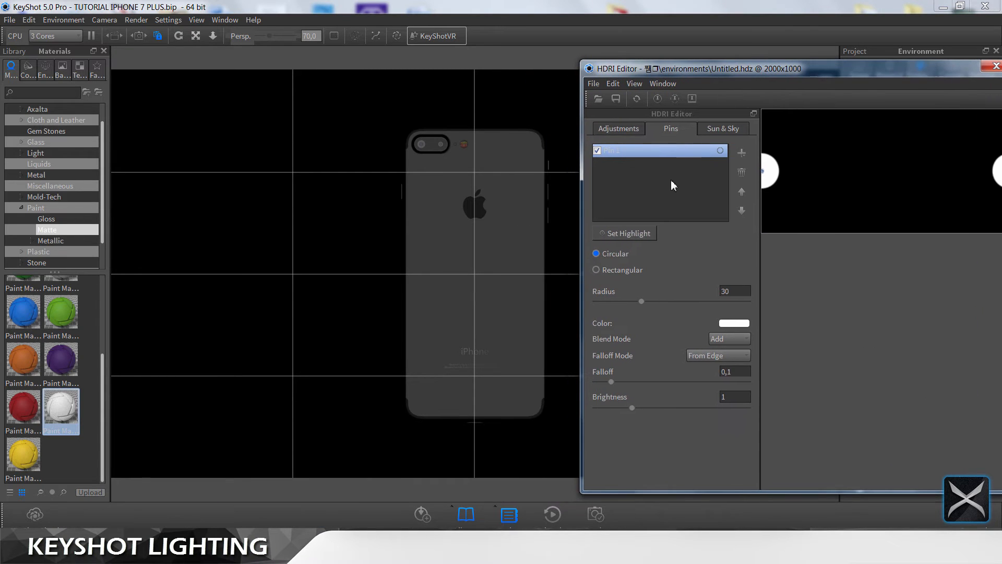
click(627, 234)
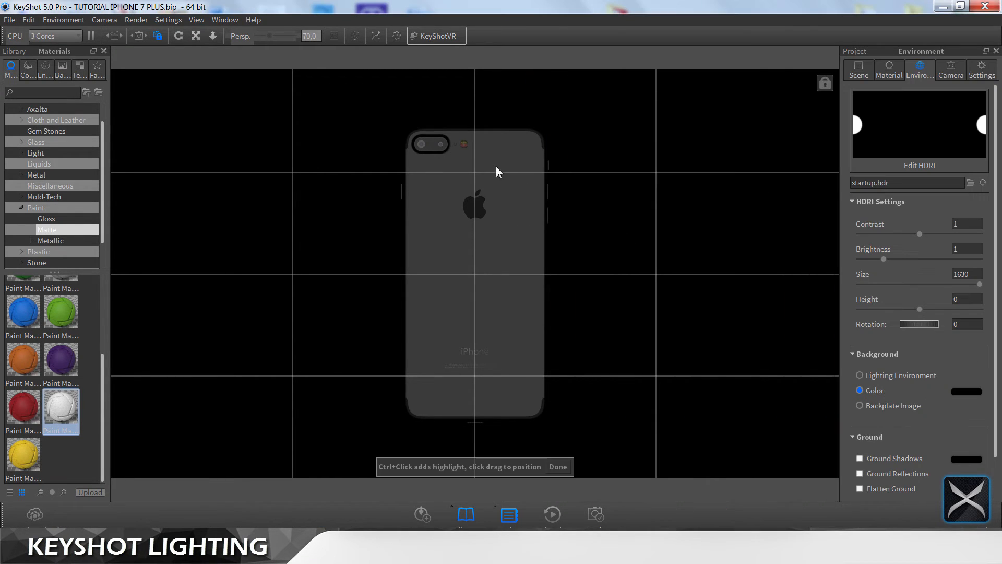
click(475, 129)
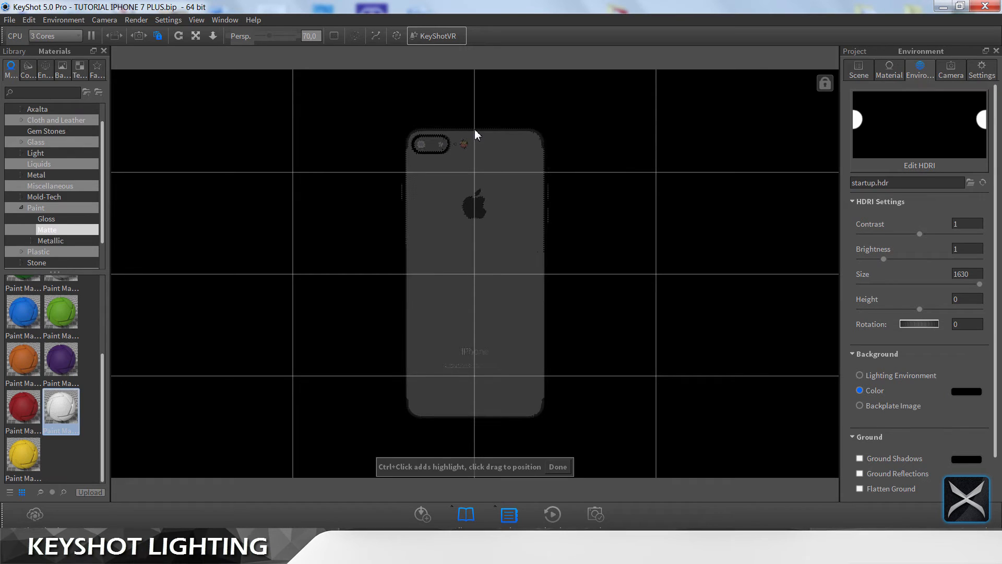
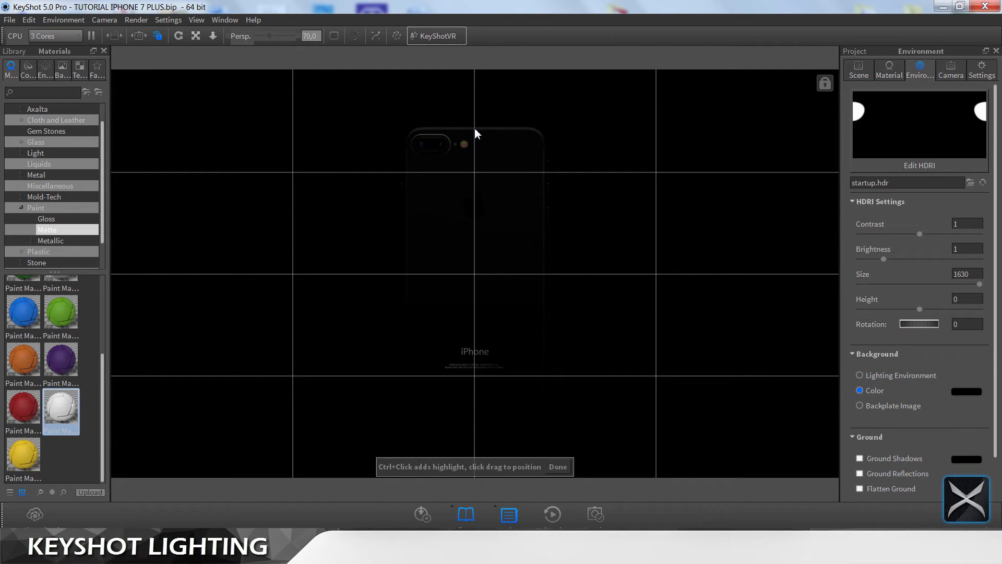
click(549, 467)
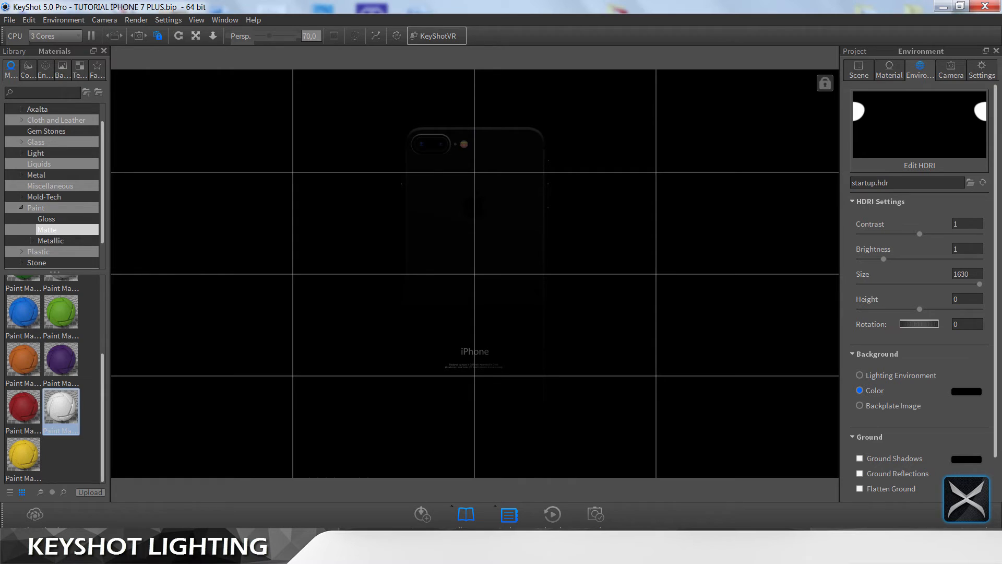
Step: Make the pin rectangular and move it up close to the upper edge of the HDRI
mouse_move(201, 554)
click(269, 466)
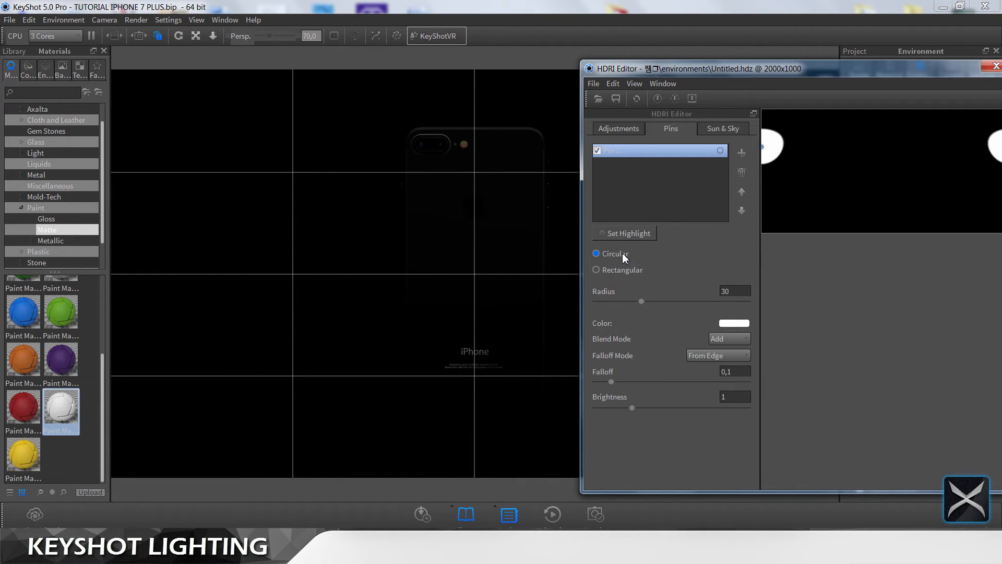
click(618, 270)
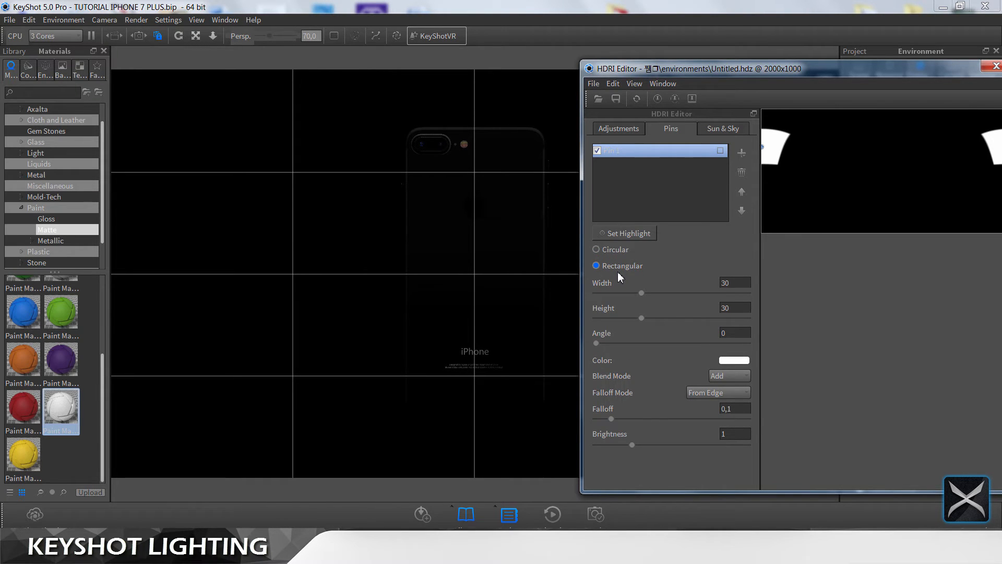
drag(846, 69, 791, 64)
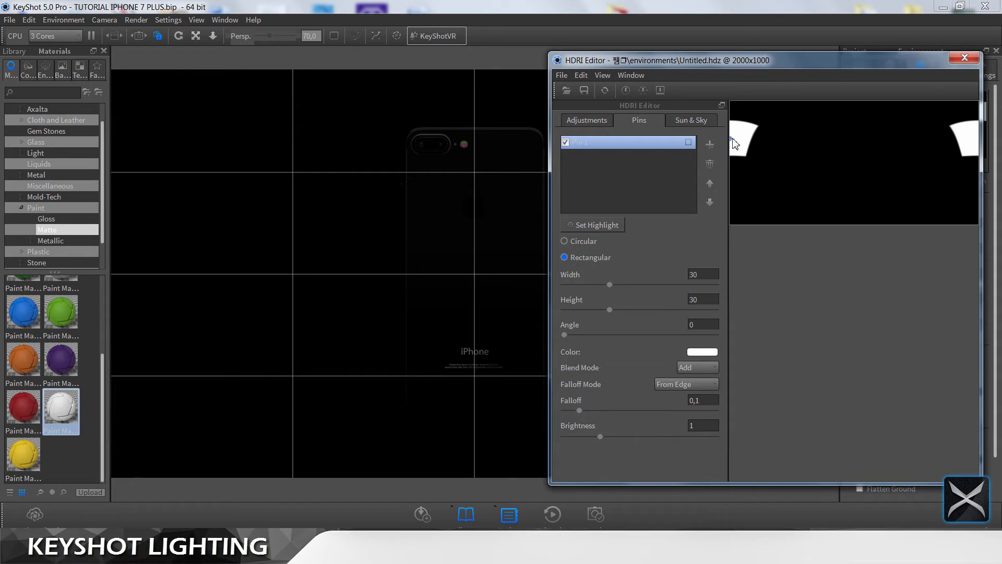
drag(733, 143, 733, 136)
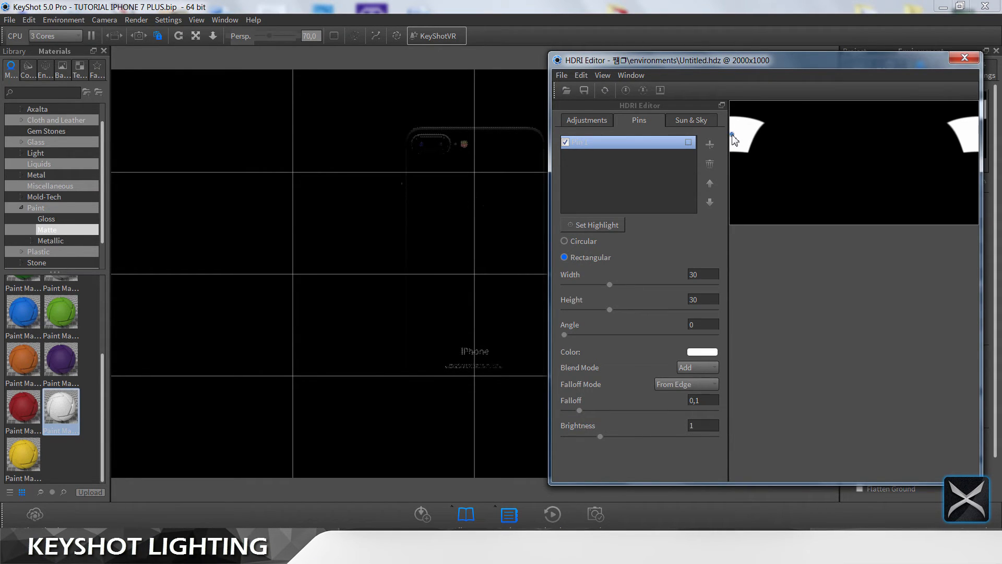
drag(750, 62, 792, 62)
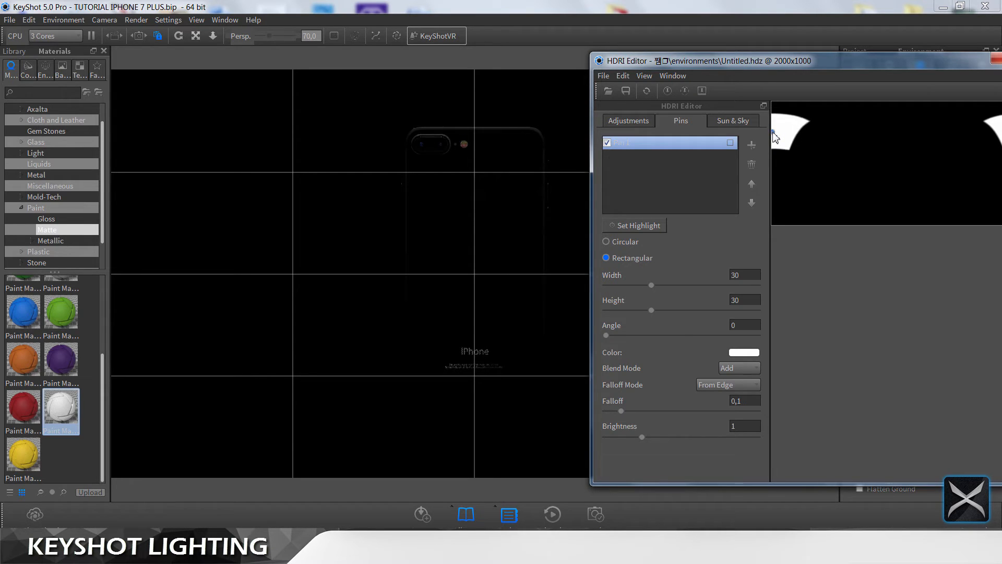
drag(774, 137, 775, 118)
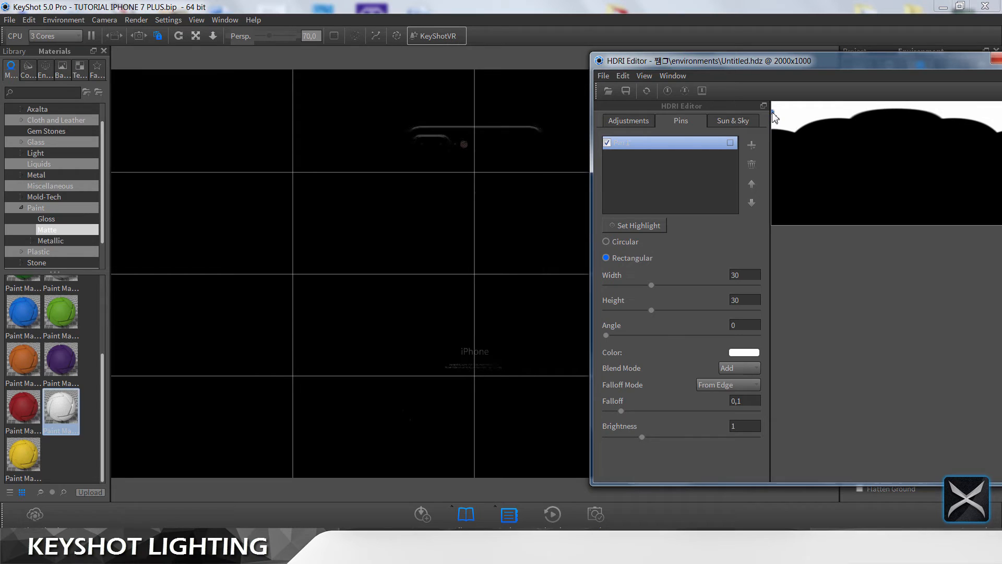
drag(773, 115, 773, 122)
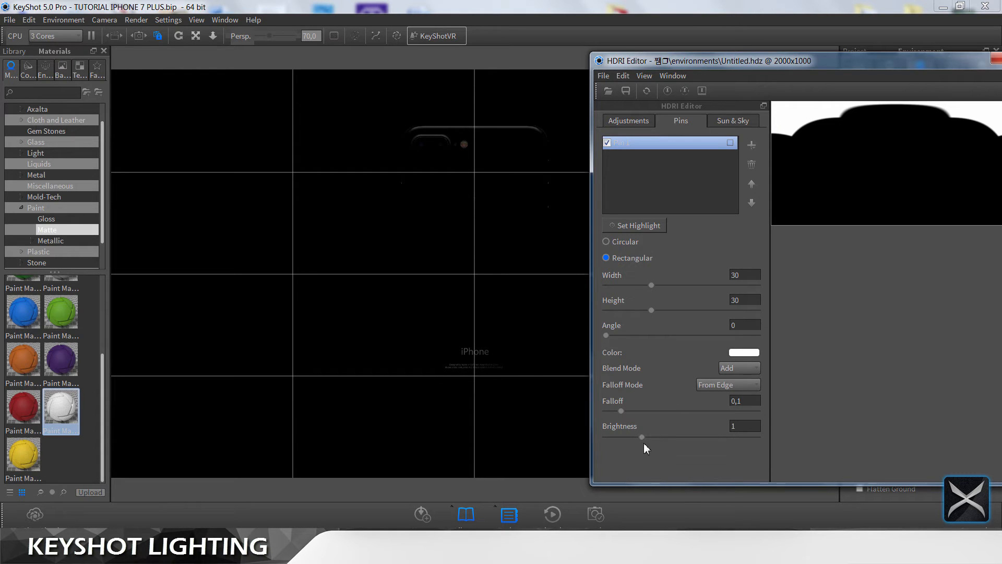
Step: Set the pin's brightness to 3 and its falloff to 0,05
mouse_move(643, 441)
mouse_down()
mouse_move(780, 420)
mouse_move(662, 437)
mouse_up()
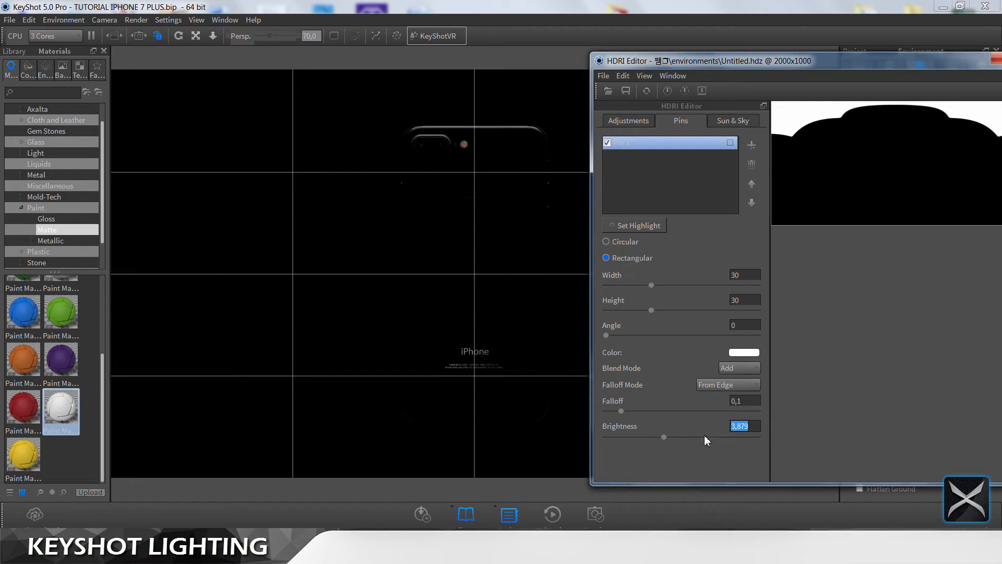
text(3)
click(744, 402)
key(BackSpace)
text(05)
click(748, 426)
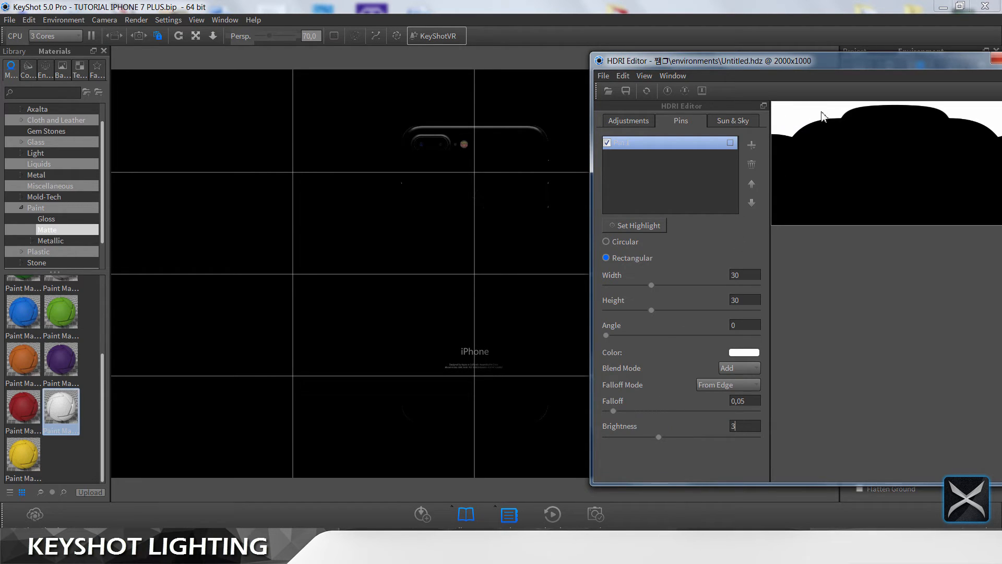
Step: Lower the pin slightly along the HDRI's side edge and widen it to 100
drag(865, 64, 822, 71)
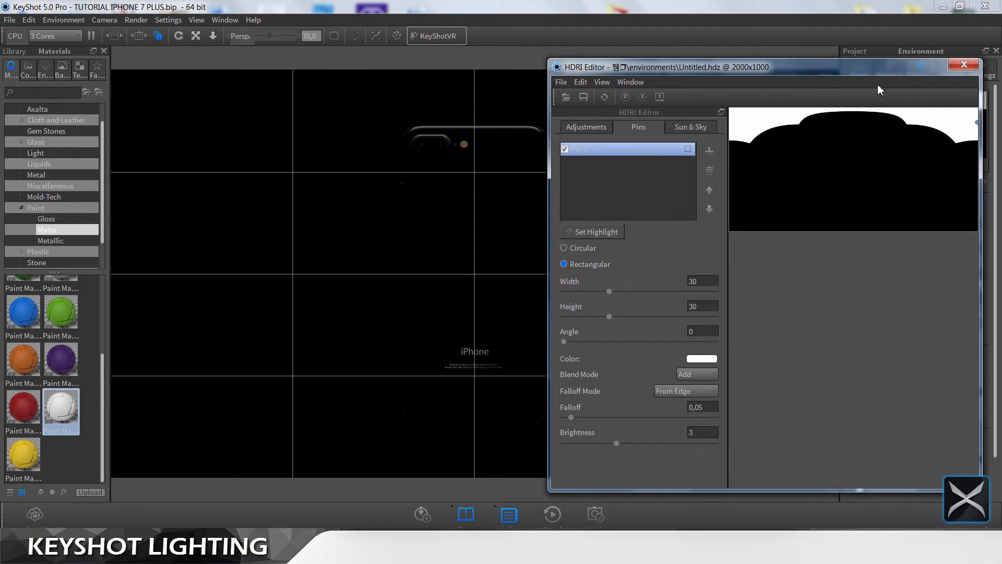
drag(908, 139, 731, 137)
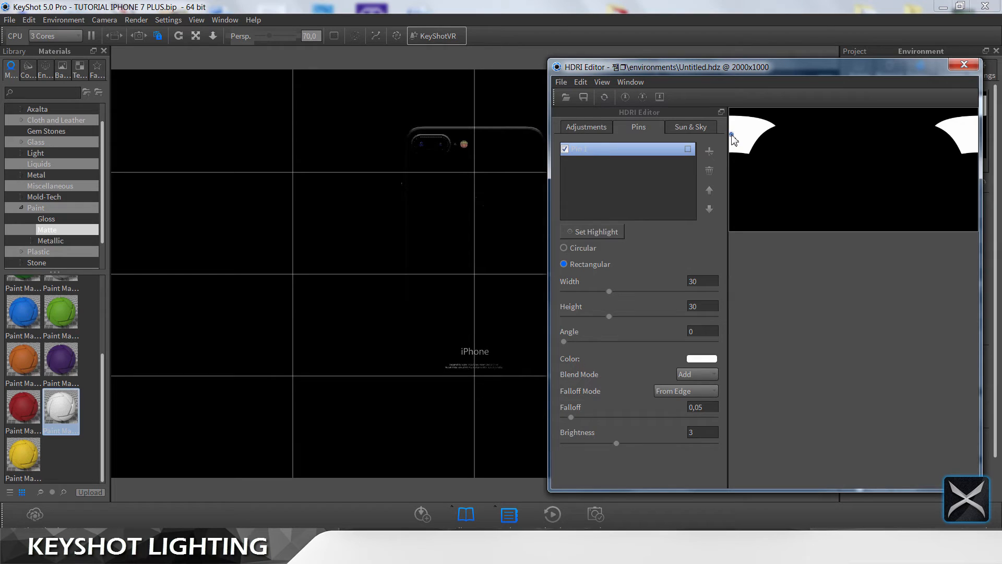
drag(612, 292, 725, 281)
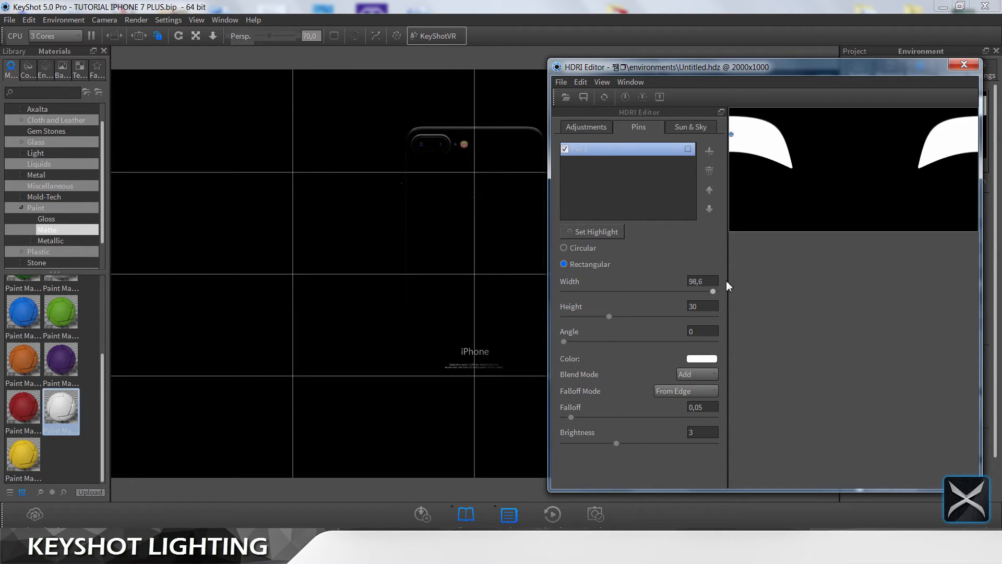
drag(739, 67, 773, 58)
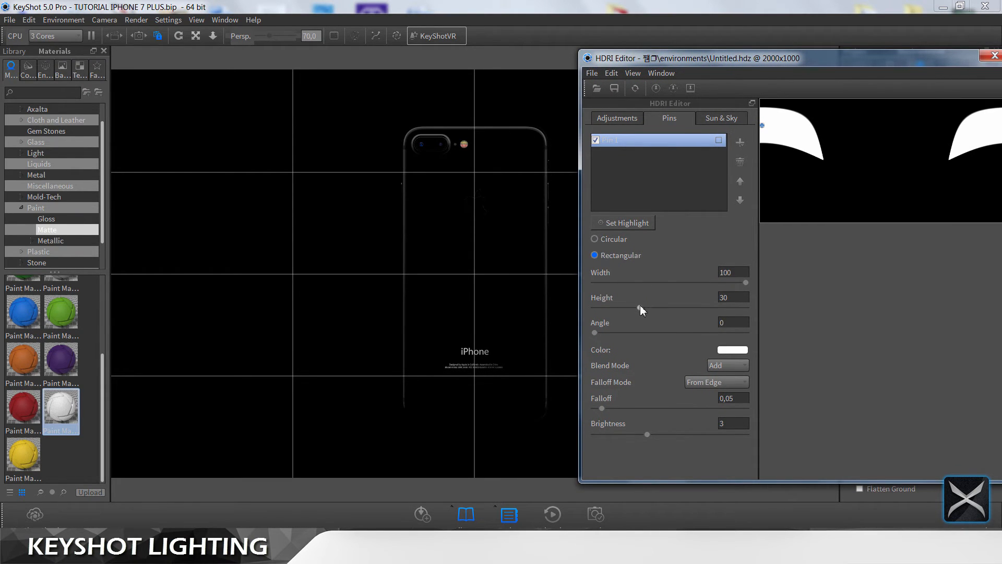
Step: Increase the rectangular pin's height to 40
drag(640, 307, 659, 301)
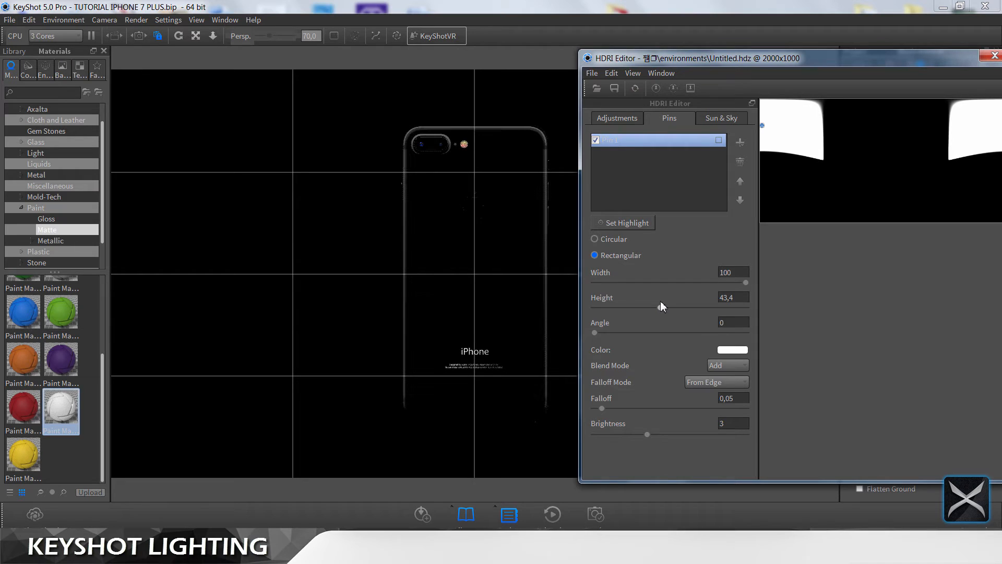
mouse_move(660, 301)
mouse_down()
mouse_move(706, 297)
mouse_move(659, 305)
mouse_up()
double_click(734, 296)
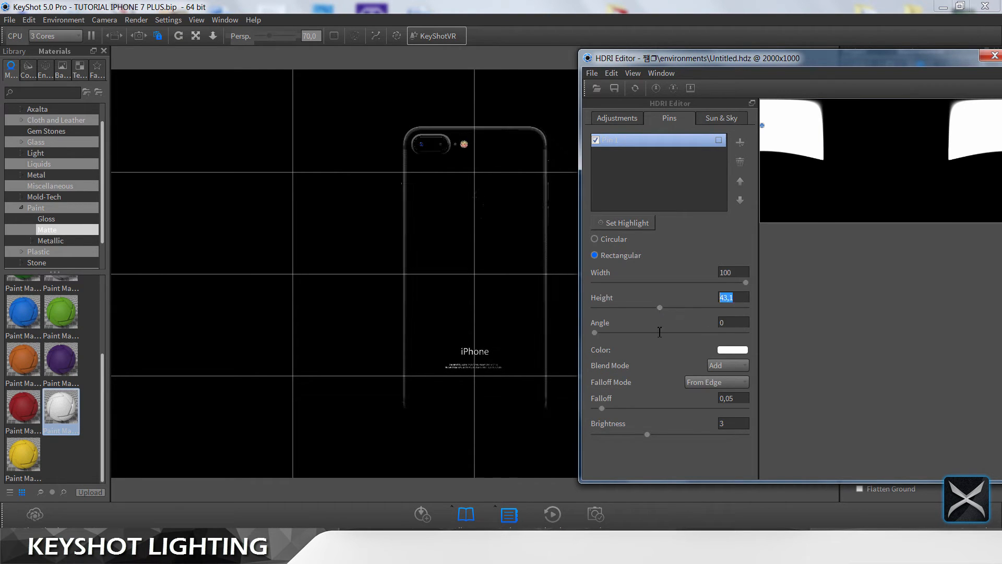
text(40)
click(735, 323)
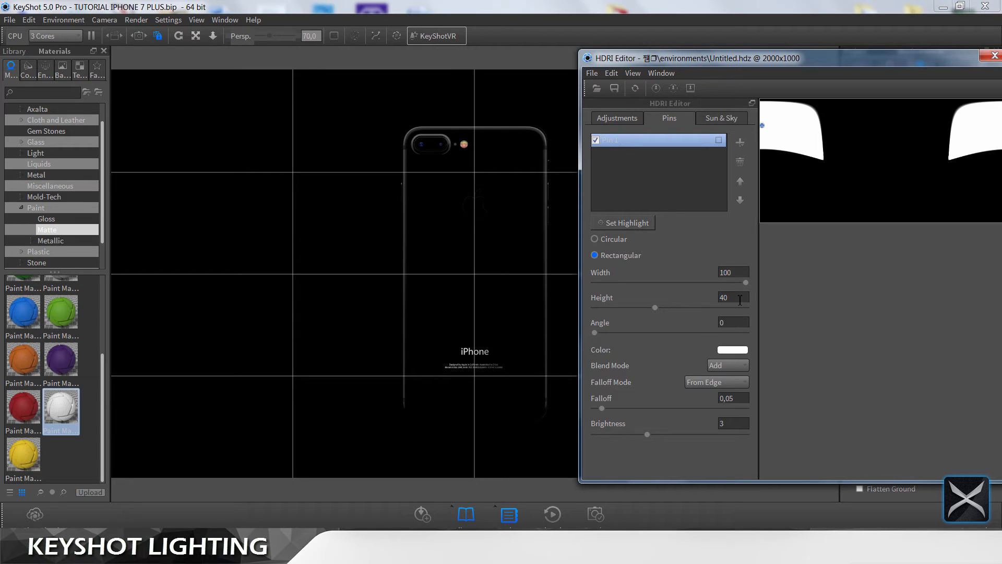
Step: Reduce the pin's width to 55,5 and fine-tune its position at the side edge of the HDRI
drag(747, 280, 679, 284)
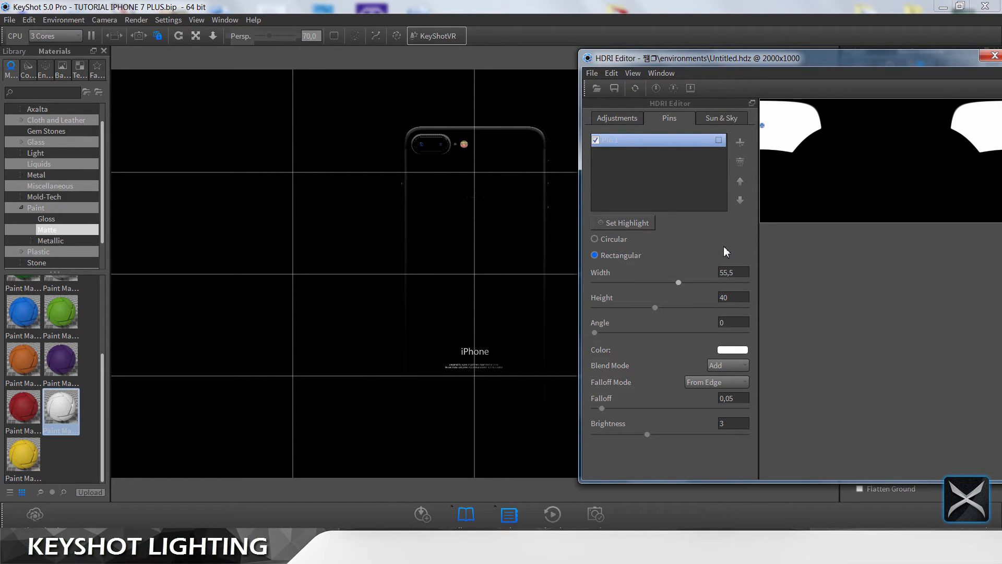
drag(762, 129, 765, 131)
click(767, 126)
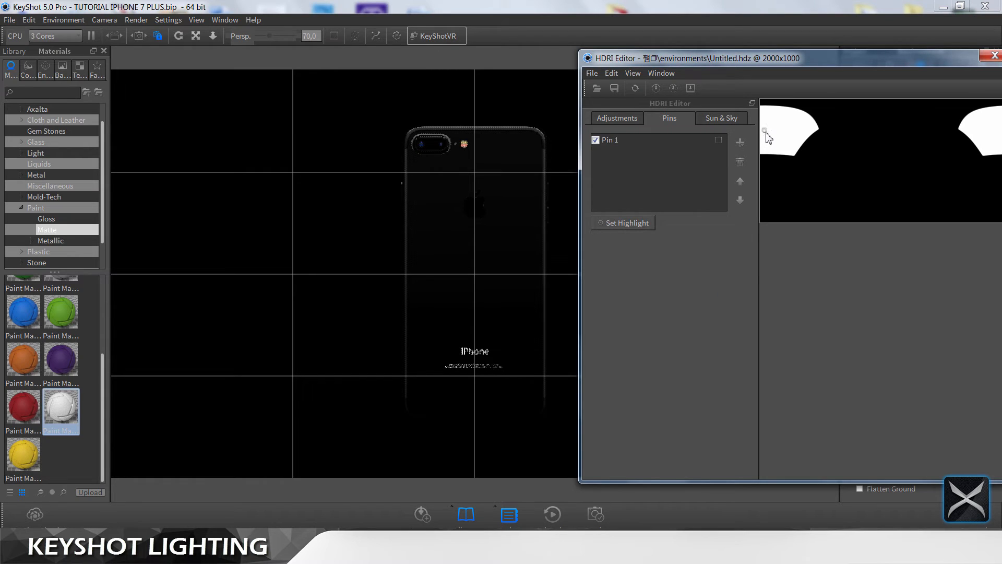
click(764, 131)
drag(764, 131, 761, 130)
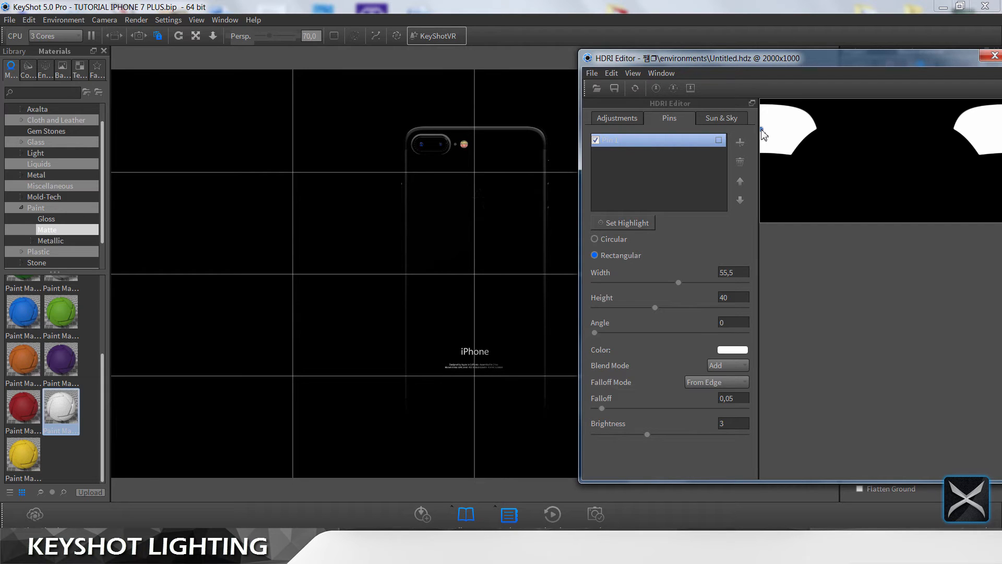
drag(761, 130, 762, 131)
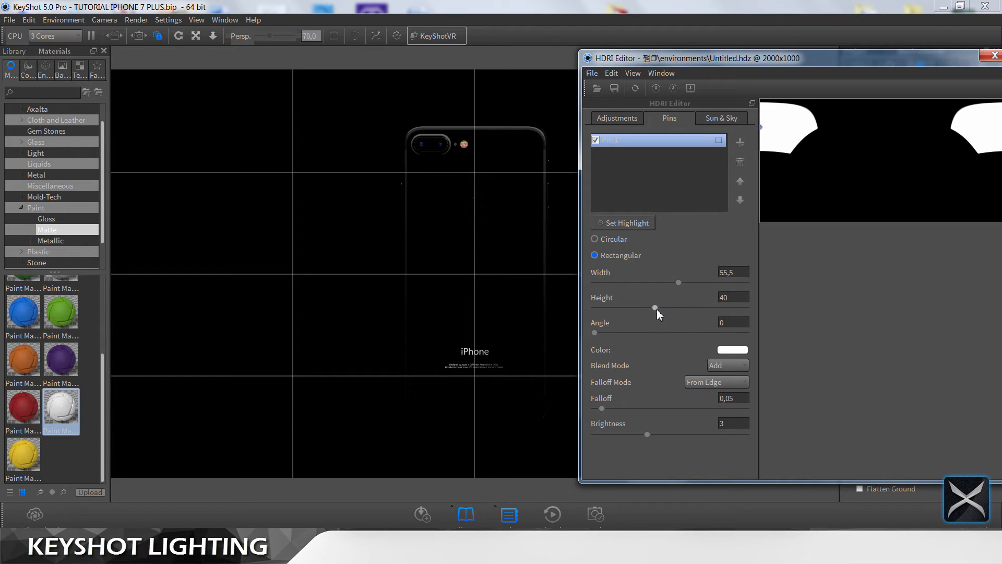
Step: Try a pin height of about 44,8 and reset it to 40
drag(656, 308, 663, 308)
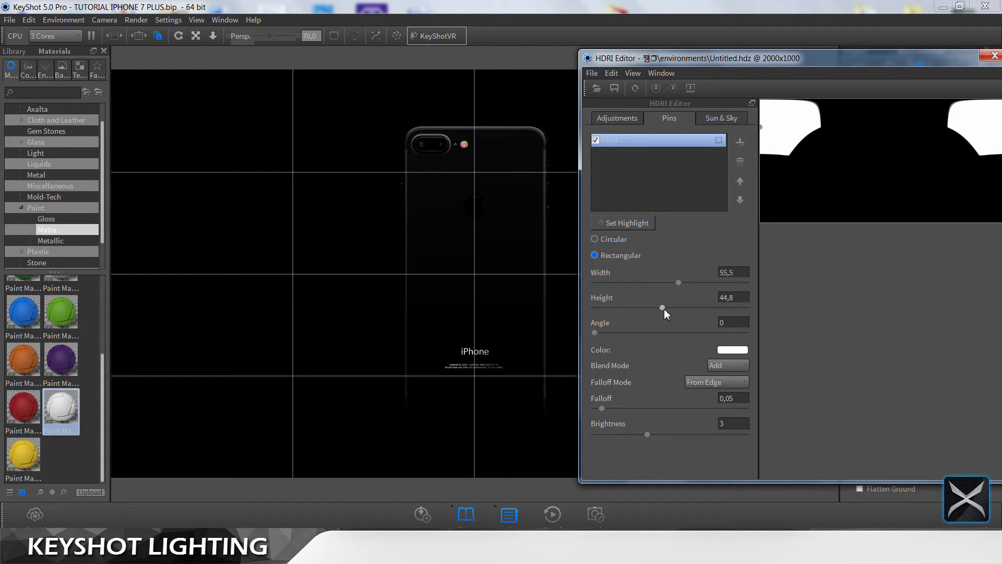
drag(738, 298, 706, 310)
text(40)
click(736, 322)
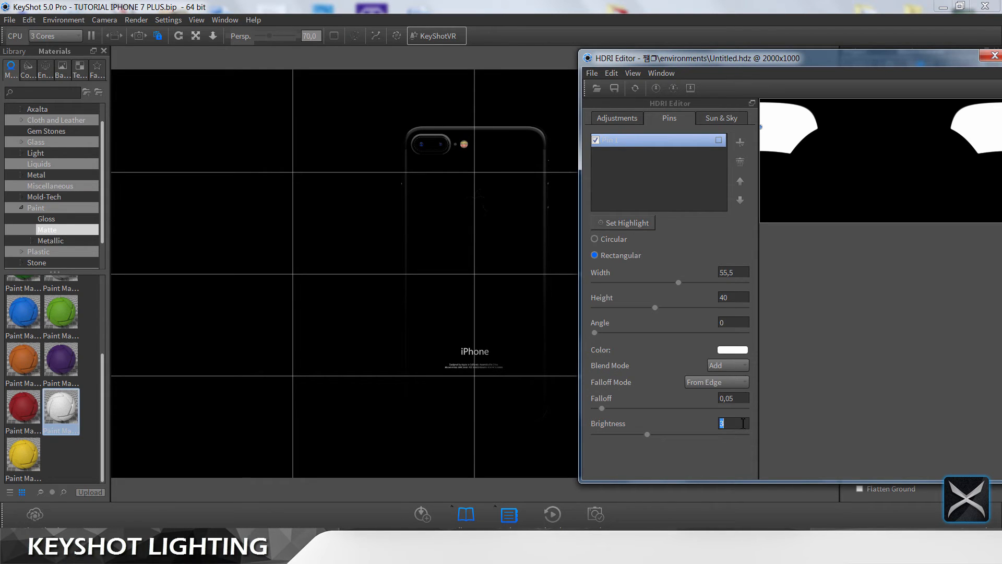
Step: Raise the pin's brightness to 5 and on to 10, and compare the phone's edges with the reference video
text(5)
key(Return)
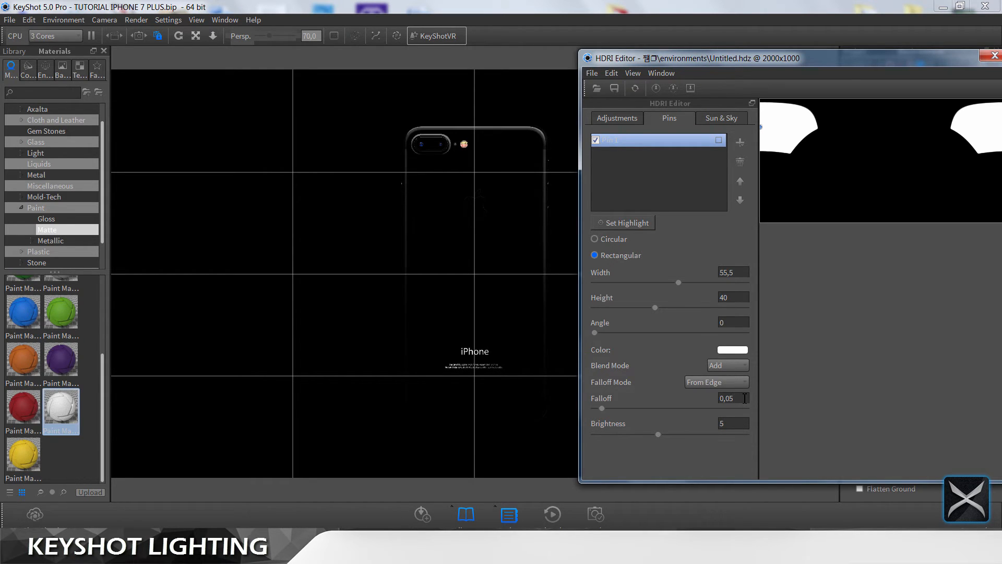
double_click(737, 423)
text(10)
key(Return)
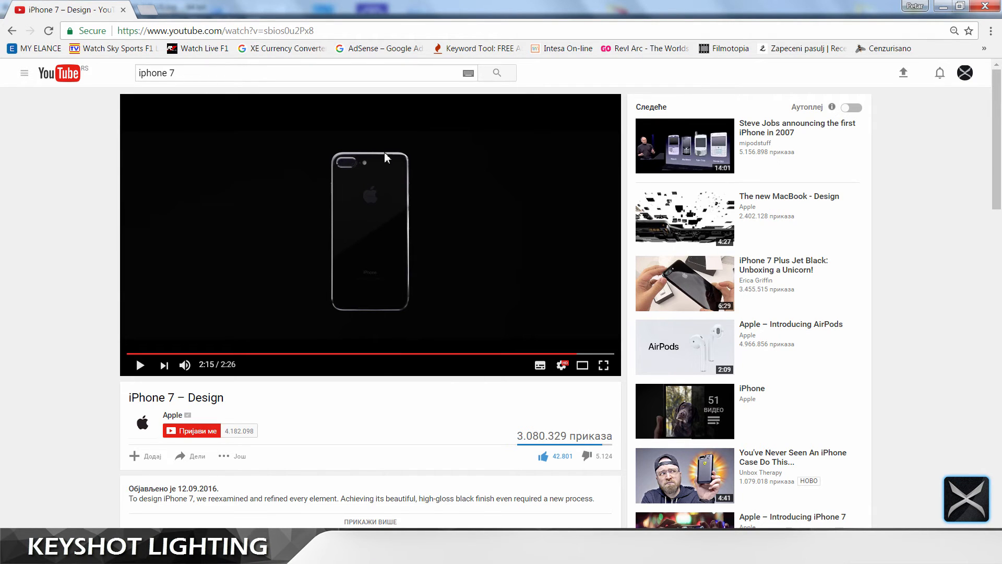
click(943, 7)
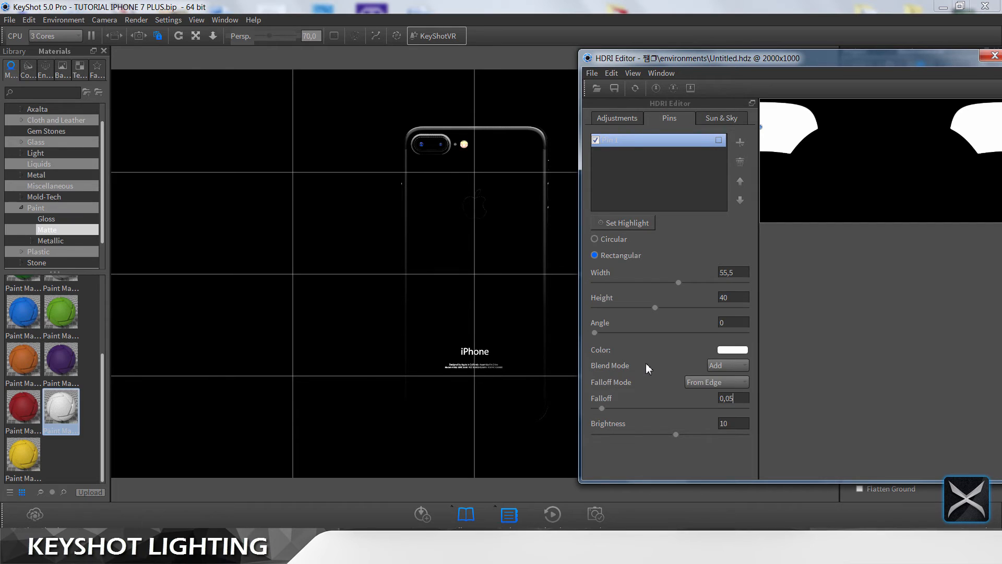
Step: Duplicate the pin and move the copy to the lower part of the HDRI to light the phone's bottom edge
click(744, 425)
right_click(652, 141)
click(673, 159)
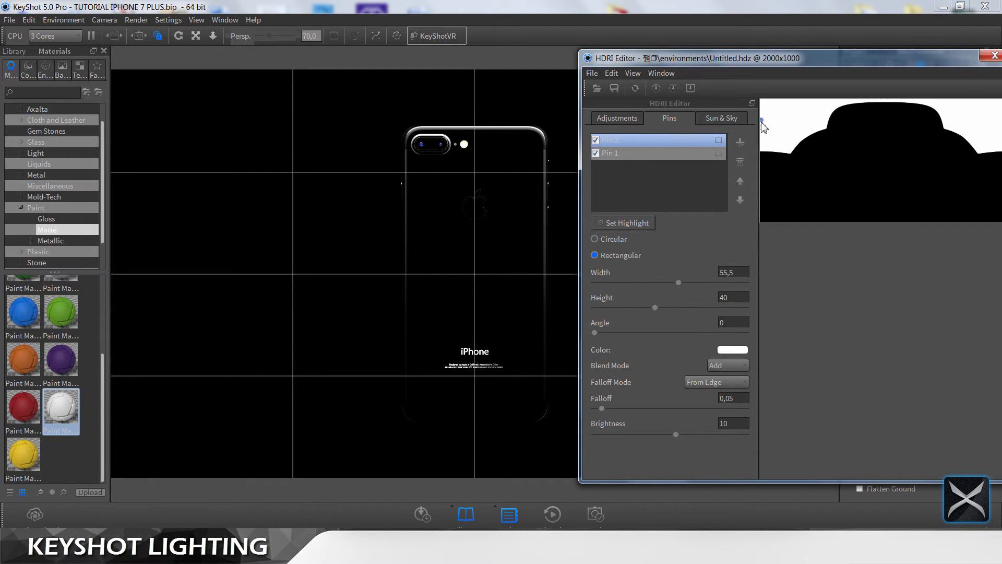
drag(762, 125, 763, 211)
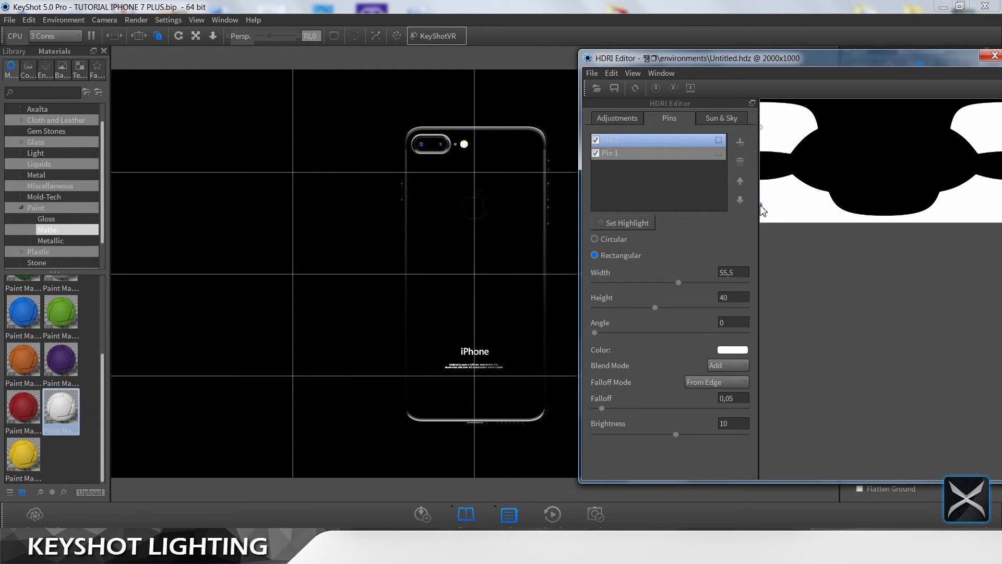
drag(761, 207, 765, 194)
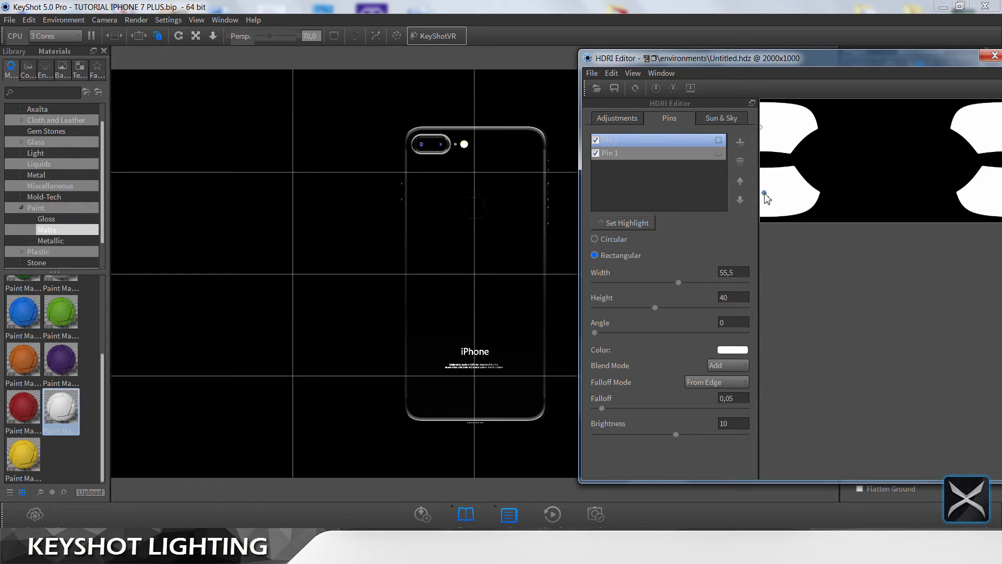
Step: Set the lower pin's brightness to 7 and compare the lighting with the reference video
click(743, 428)
text(7)
key(Return)
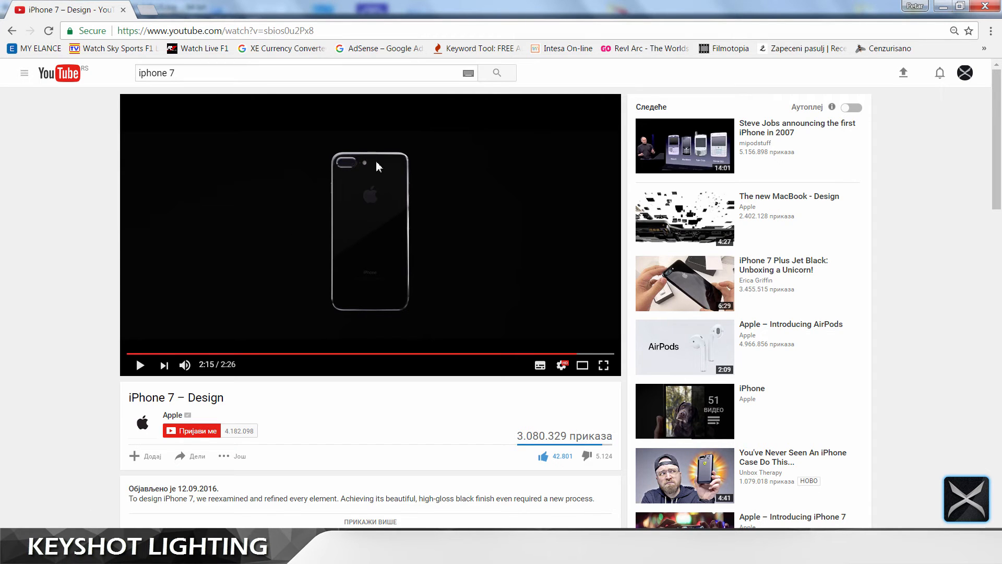
click(943, 7)
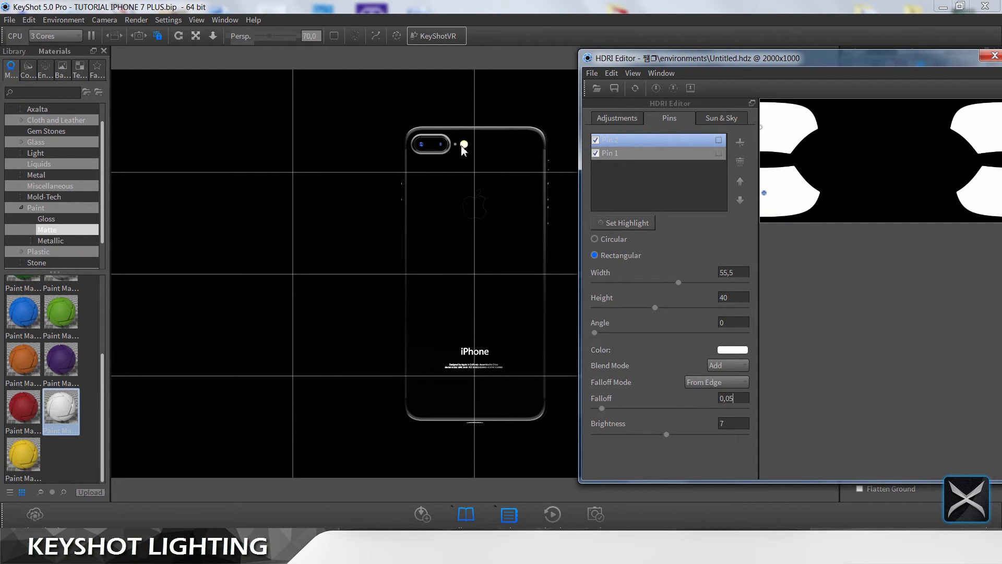
Step: Reduce the brightness of the camera flash material's Flash.png texture to 2, and then to 1
double_click(464, 146)
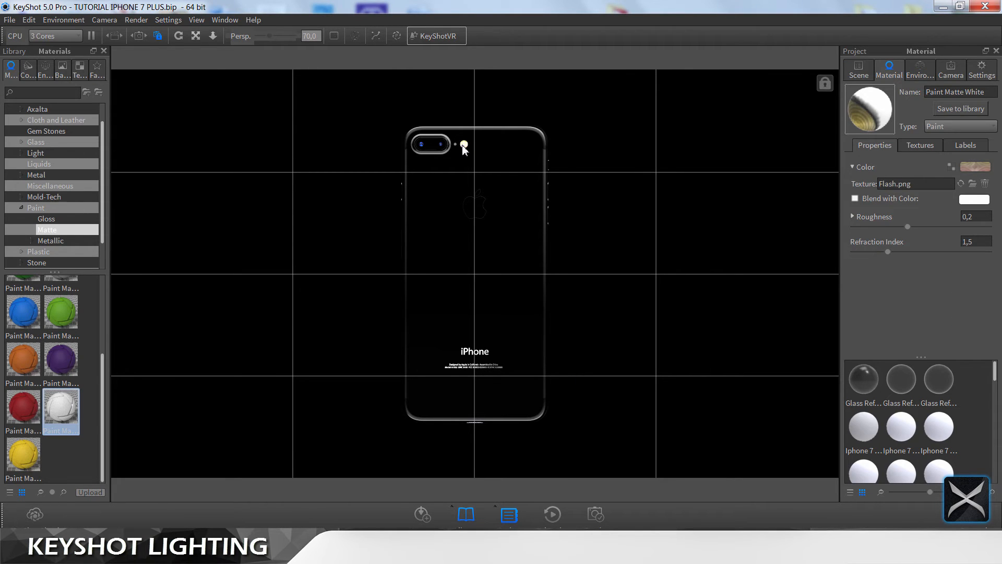
click(965, 145)
scroll(965, 277, down, 3)
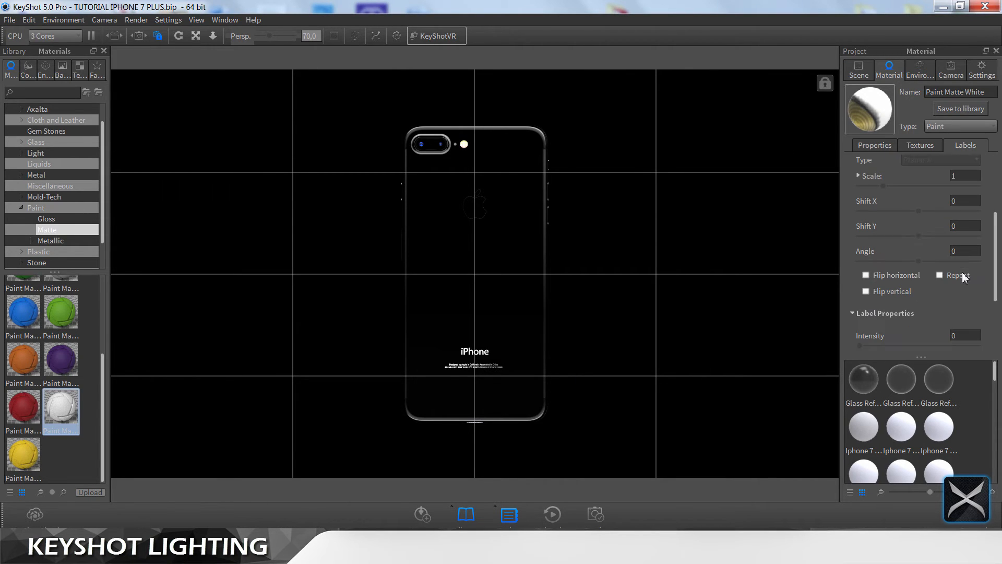
scroll(953, 257, up, 3)
click(920, 145)
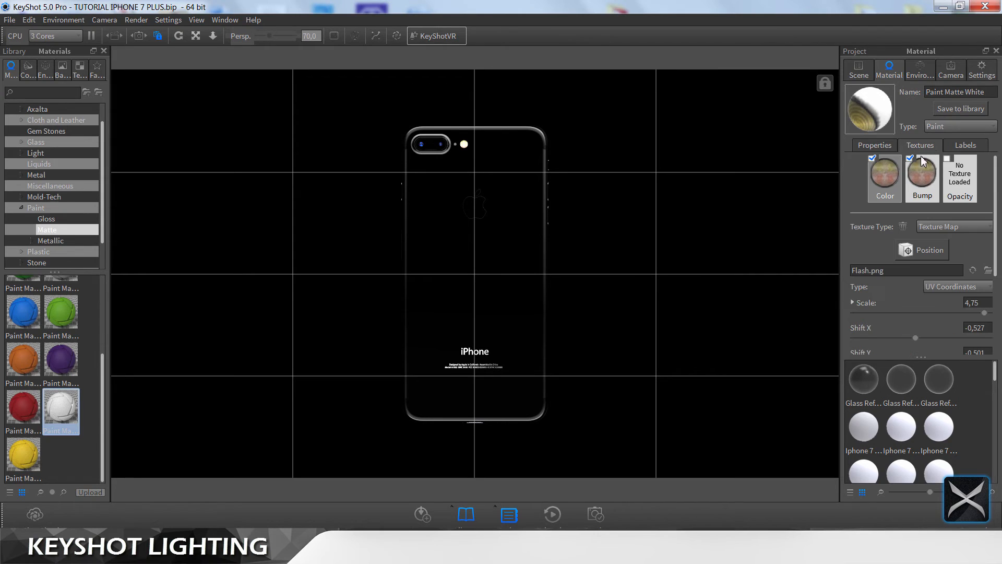
scroll(924, 251, down, 3)
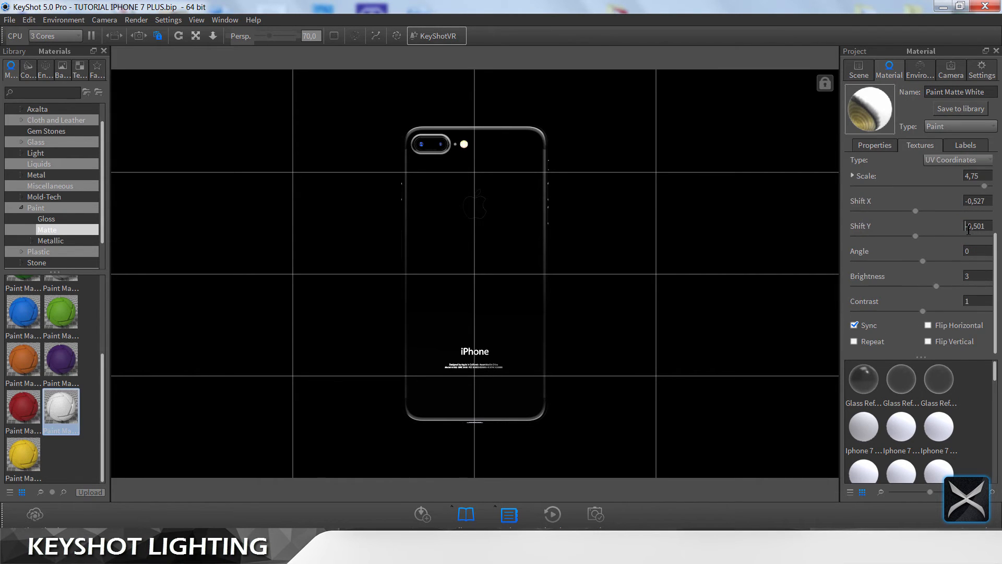
drag(982, 276, 946, 277)
text(2)
key(Return)
double_click(985, 276)
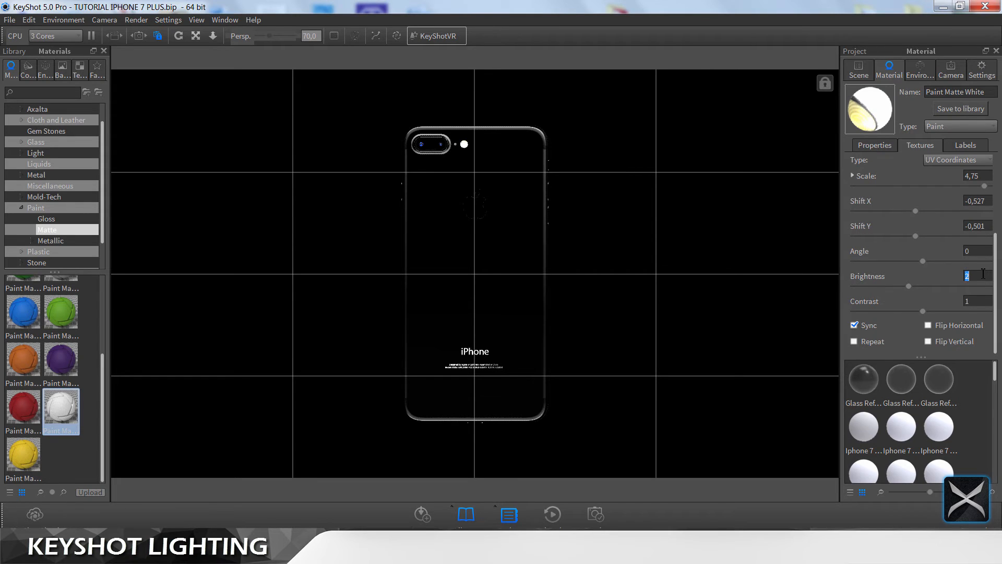
text(1)
click(983, 251)
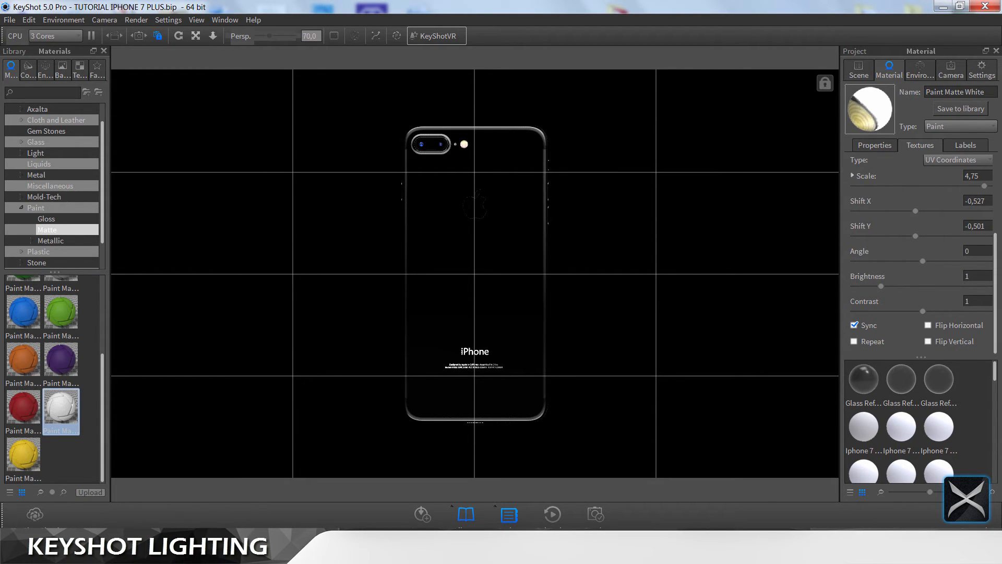
Step: Return to the HDRI Editor and set the brightness of Pin 1 to 5
mouse_move(200, 555)
click(227, 500)
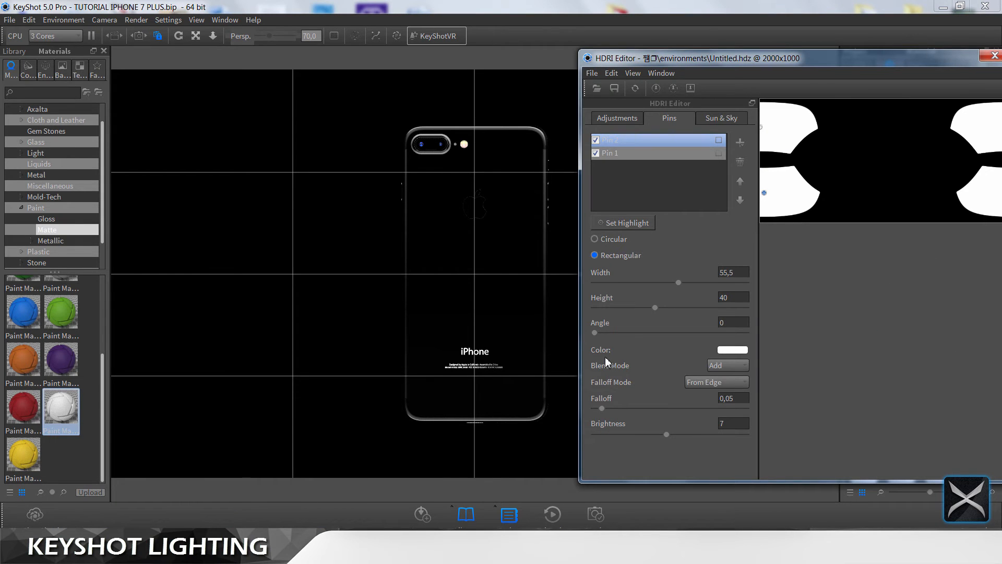
click(645, 153)
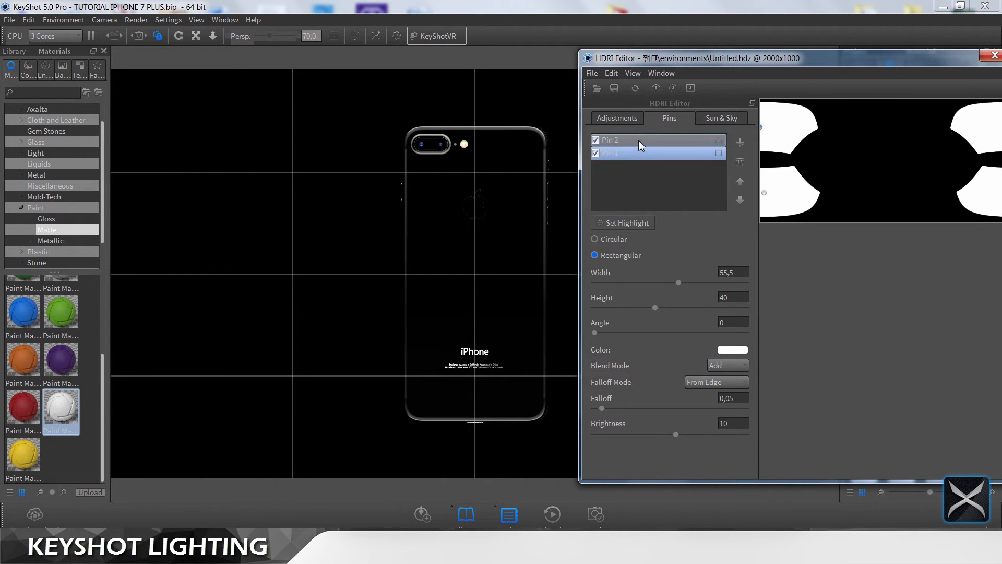
double_click(723, 422)
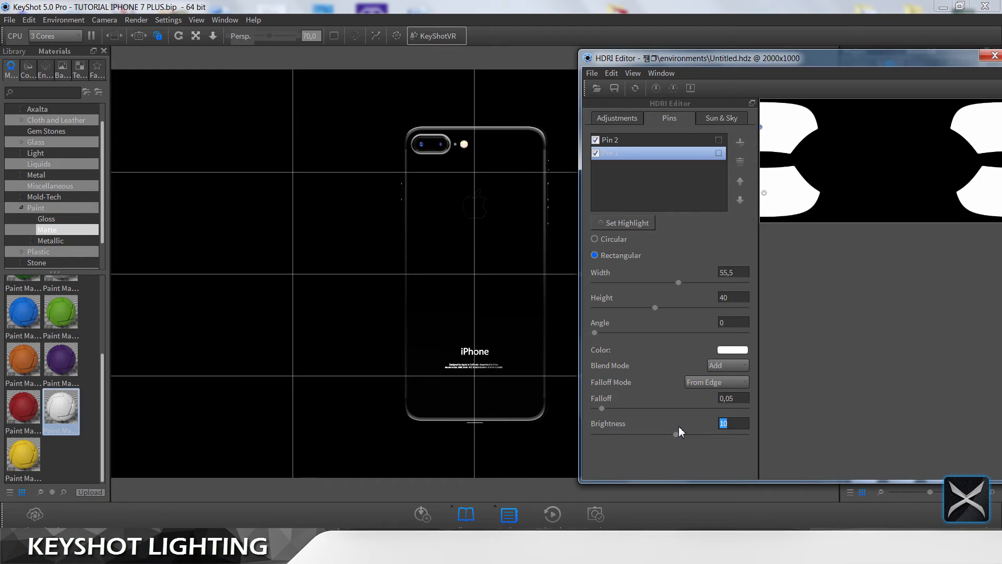
text(5)
key(Return)
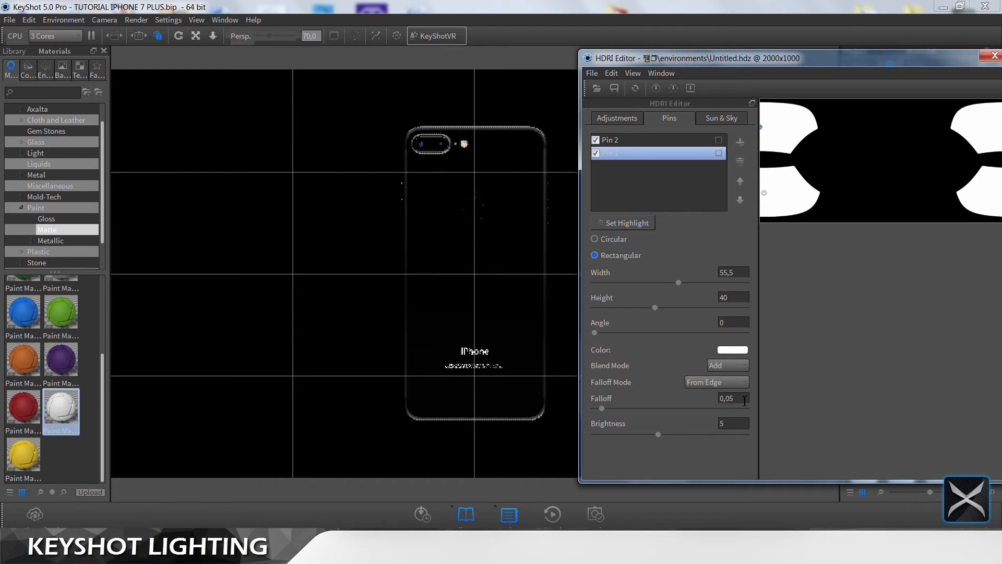
Step: Set the brightness of Pin 2 to 4
click(661, 141)
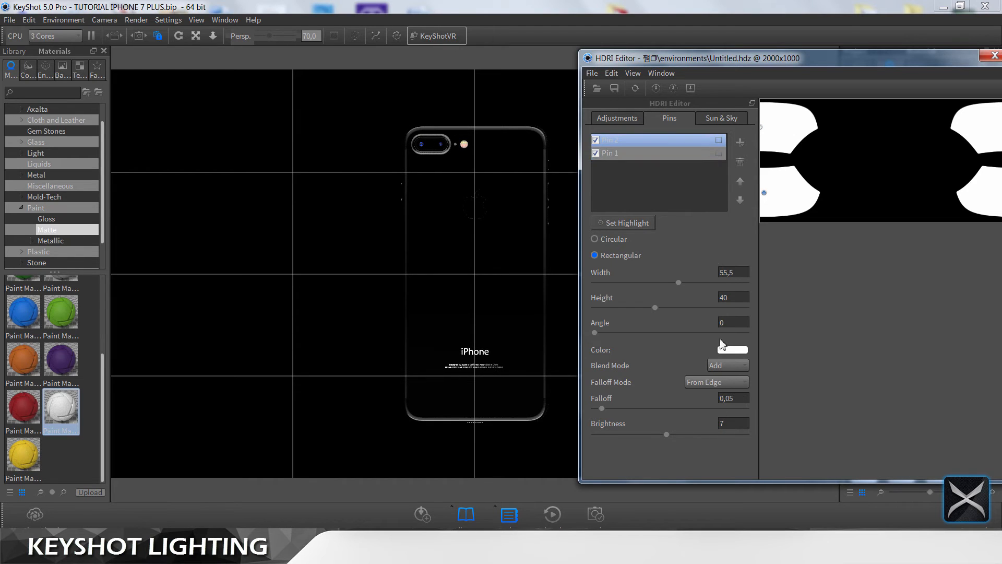
double_click(742, 422)
text(4)
key(Return)
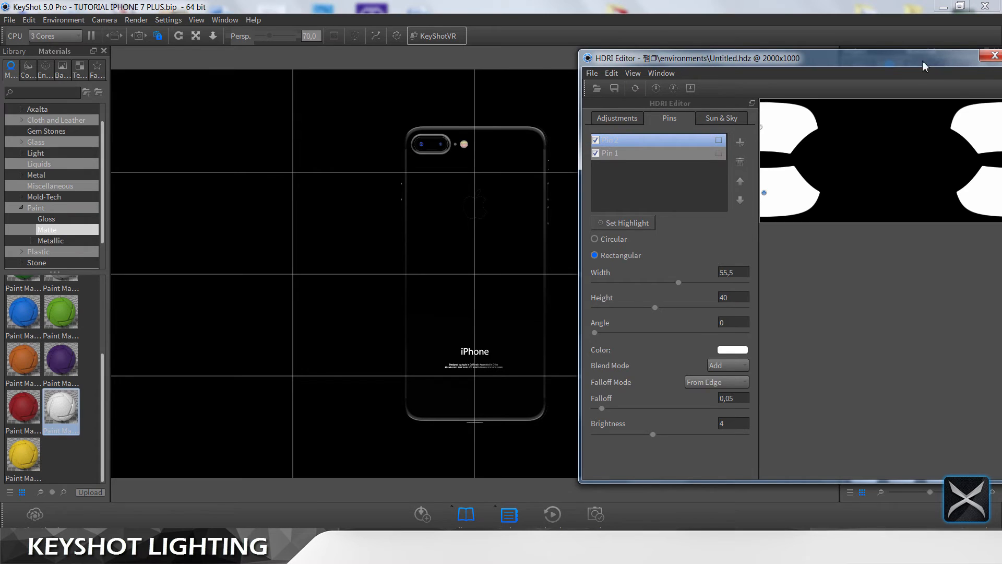
Step: Start saving the HDRI and browse to the YOUTUBE folder inside Vertex on the WD BLACK drive
drag(938, 58, 840, 70)
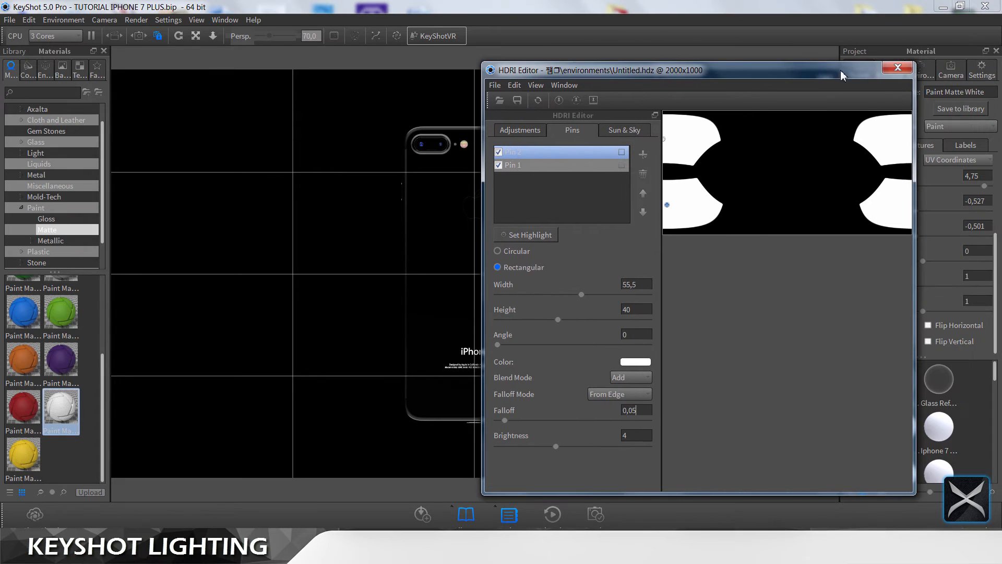
click(517, 100)
scroll(548, 167, up, 2)
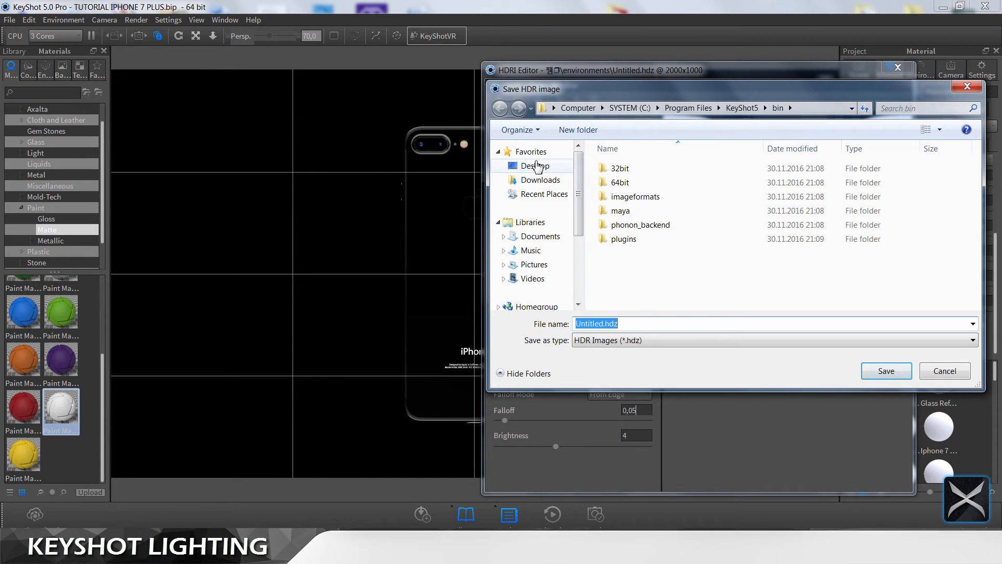
click(538, 165)
scroll(783, 235, down, 1)
click(911, 244)
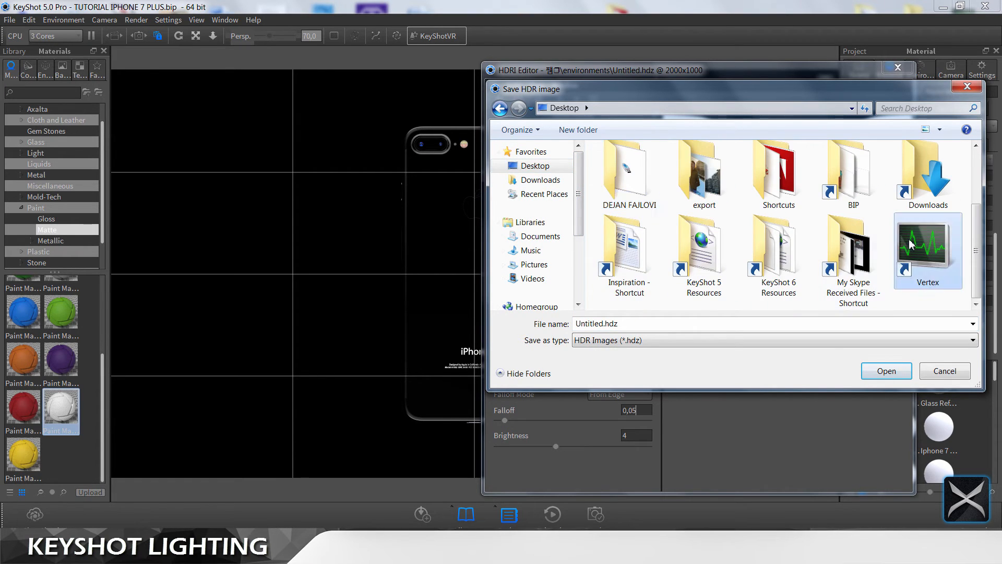
double_click(910, 244)
double_click(865, 236)
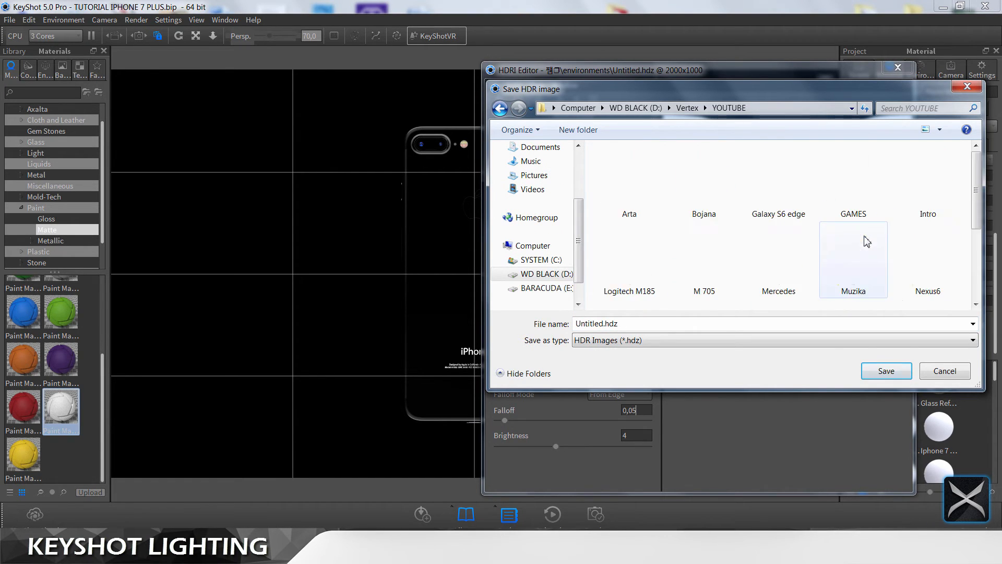
Step: Save the HDRI as Untitled.hdz in the project's subfolder of Tutorials and close the HDRI Editor
key(t)
key(Return)
key(i)
key(i)
key(i)
key(Return)
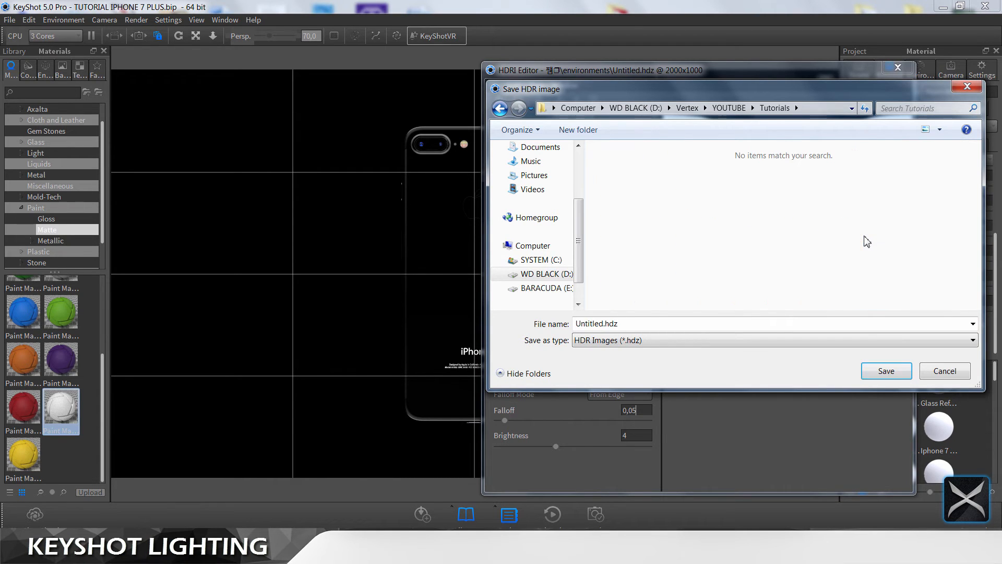
click(900, 370)
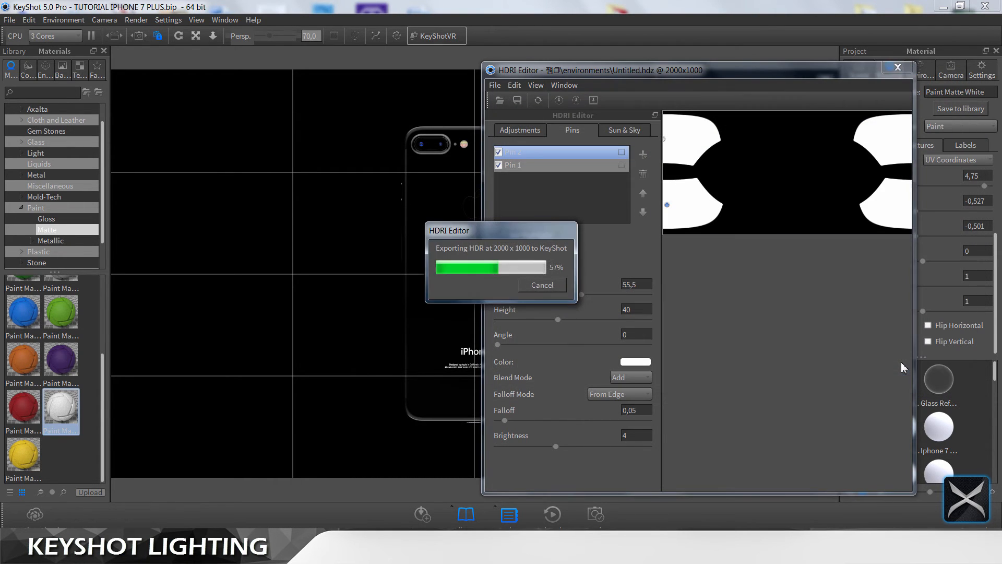
click(897, 67)
Step: Activate the Free Camera and orbit to an angled view of the phone's back from slightly above
click(951, 69)
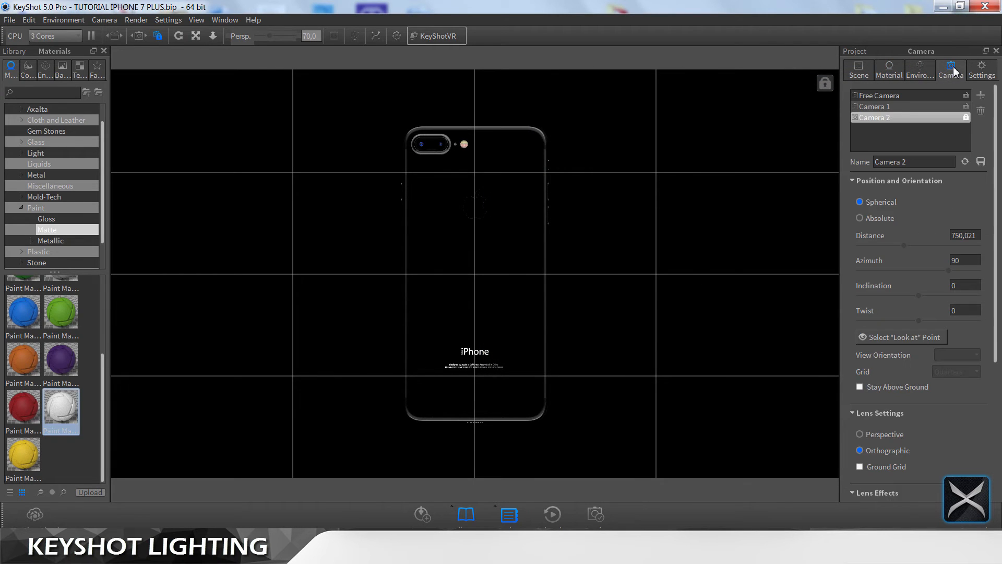
click(904, 95)
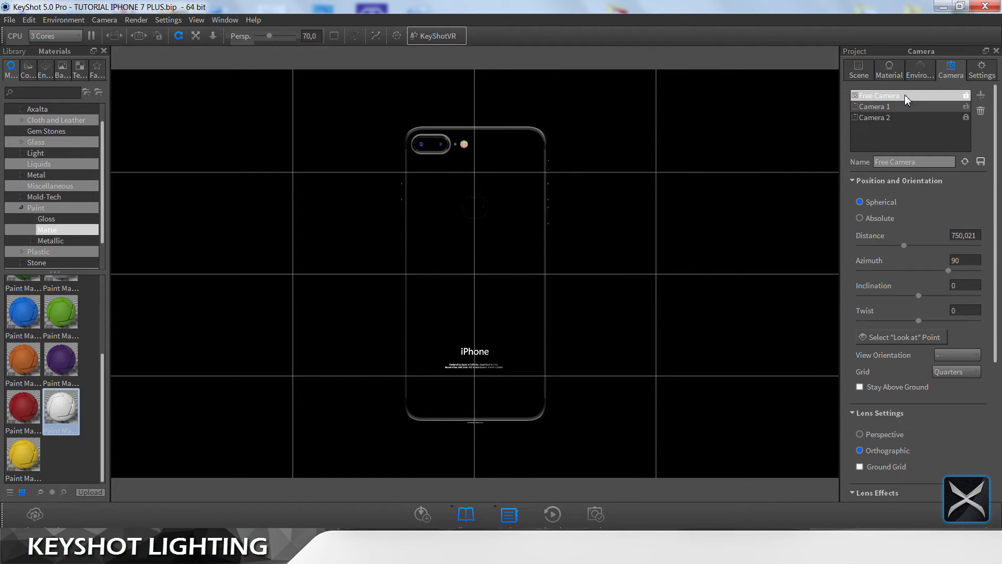
click(858, 69)
scroll(600, 230, down, 3)
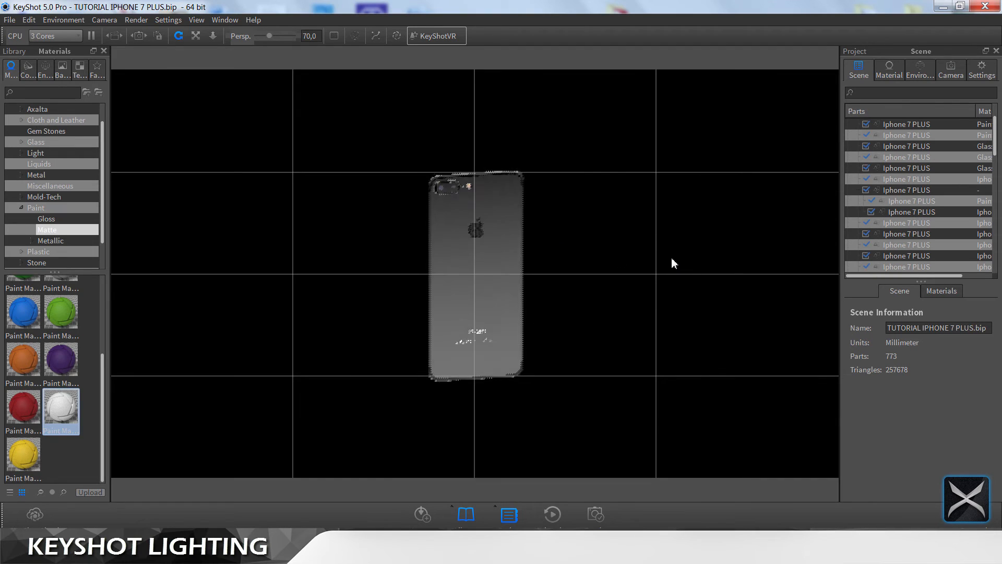
drag(671, 258, 664, 284)
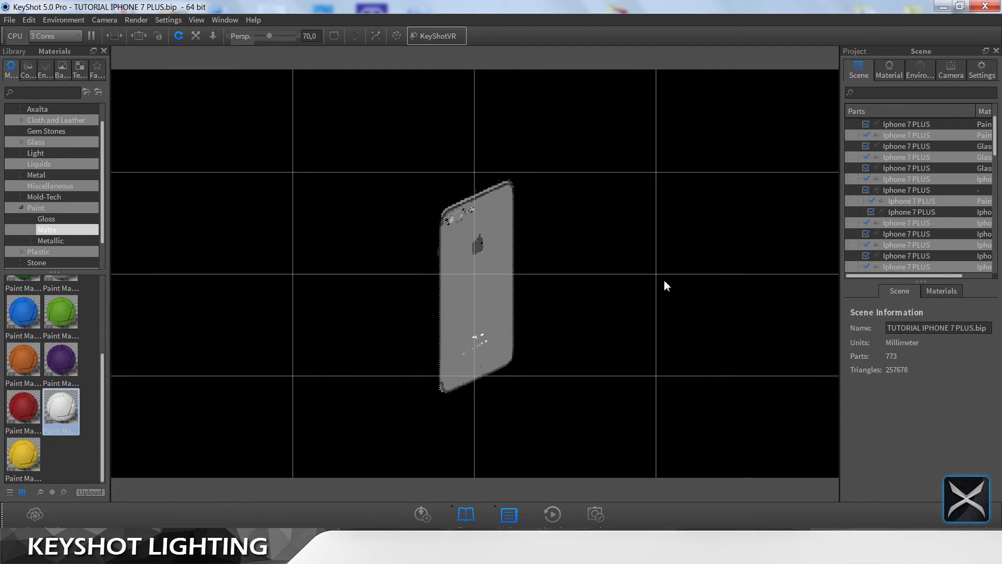
Step: Add a Plane geometry to the scene and select it among the models
click(30, 20)
mouse_move(73, 49)
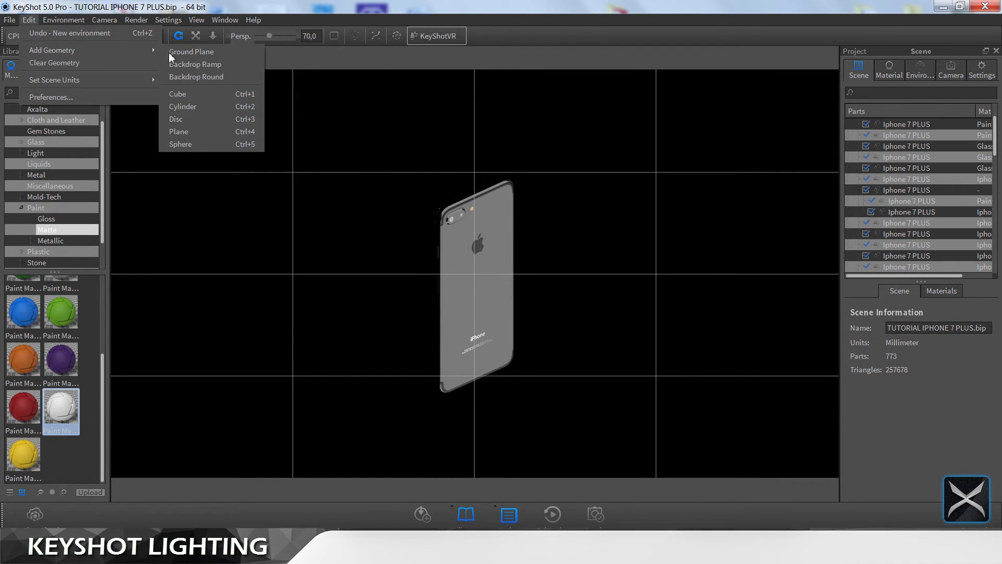
click(180, 119)
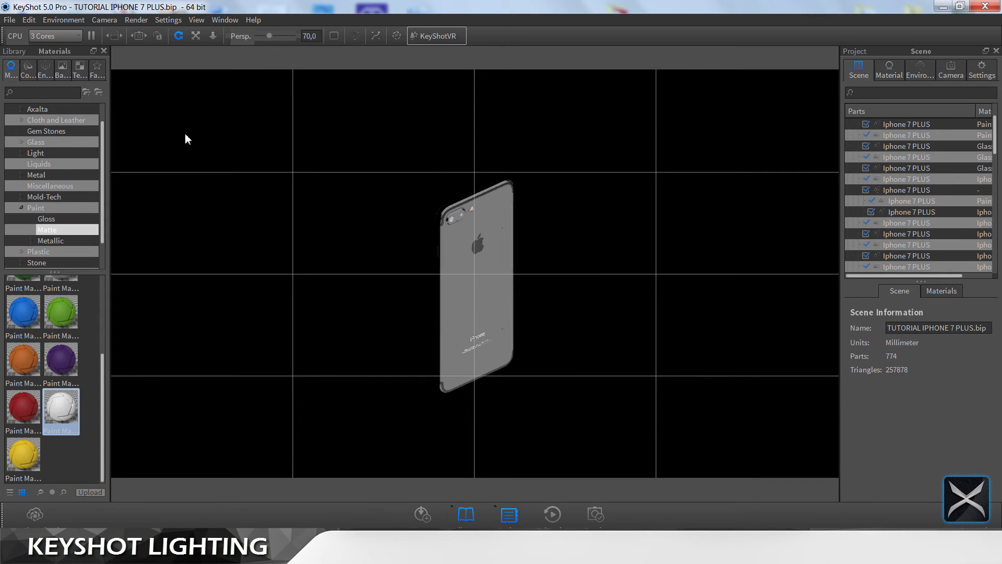
scroll(906, 208, up, 5)
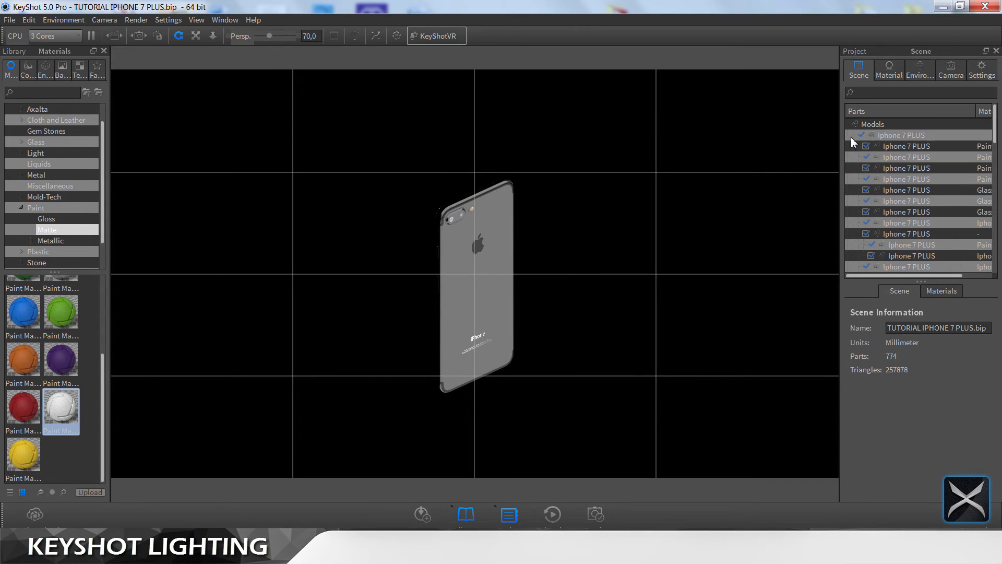
click(853, 135)
click(886, 147)
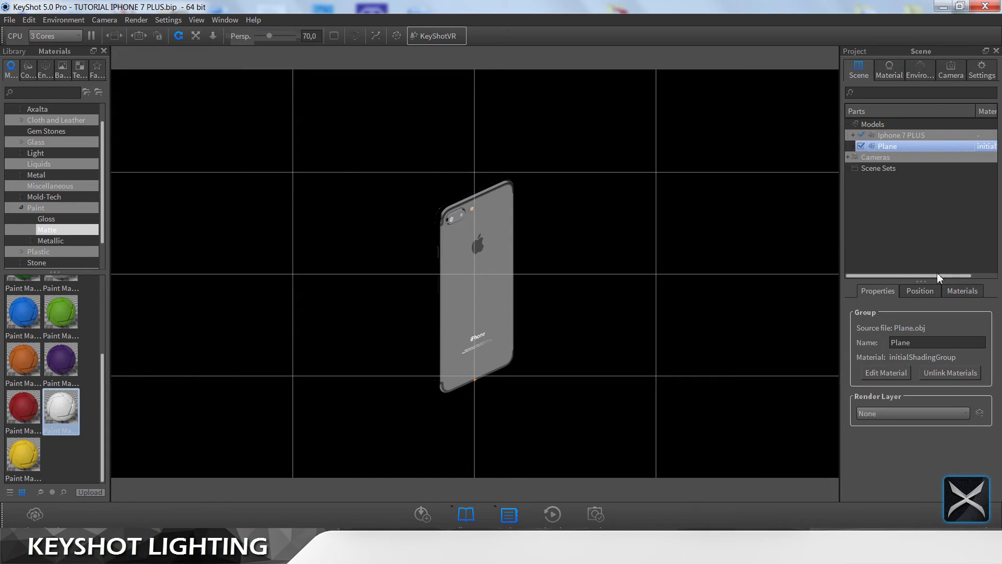
Step: Scale the plane uniformly to 100, and then enlarge it to 250
click(920, 292)
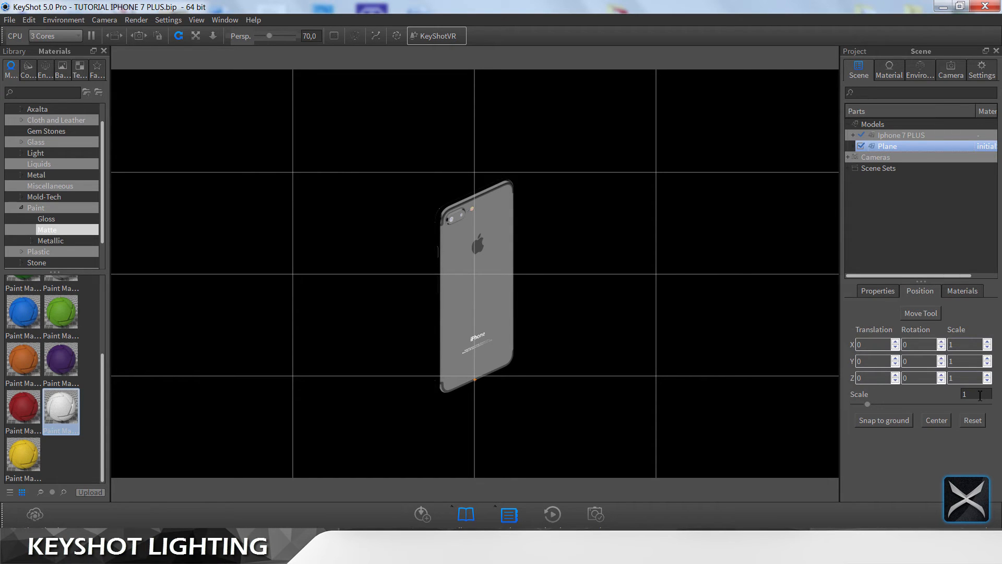
text(00)
key(Return)
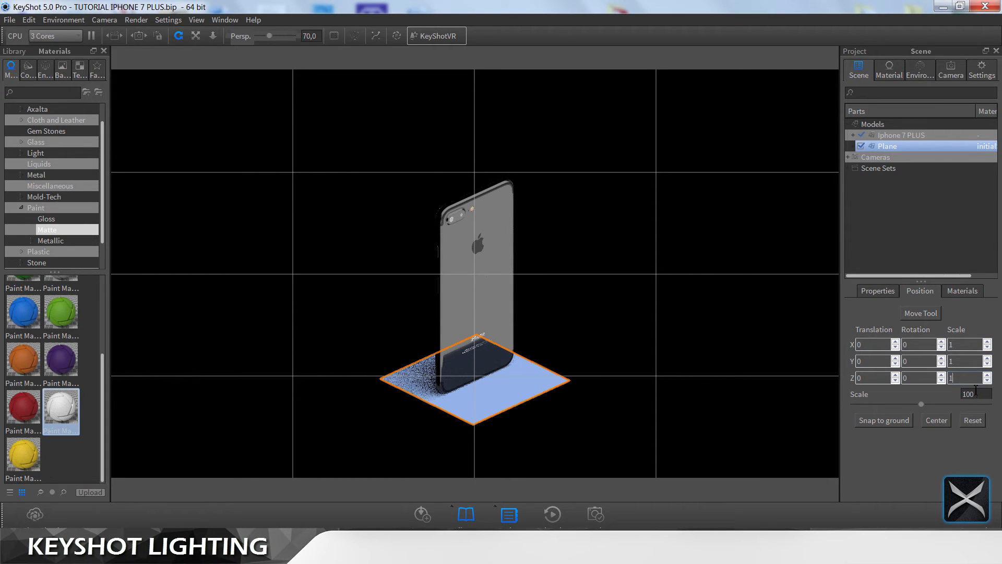
double_click(968, 394)
text(250)
key(Return)
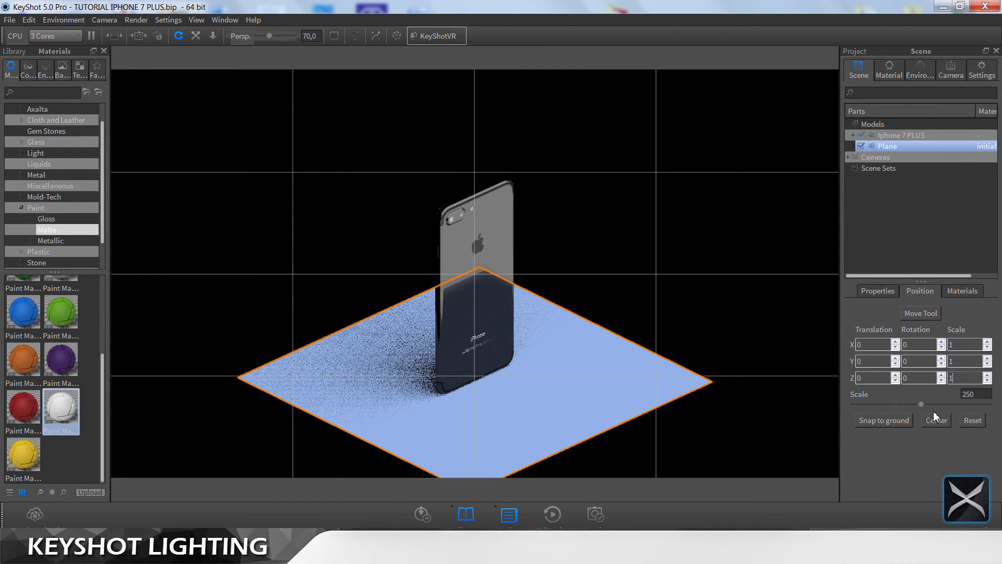
Step: Stand the plane upright by rotating it to -90° about X and -84° about Y
click(925, 316)
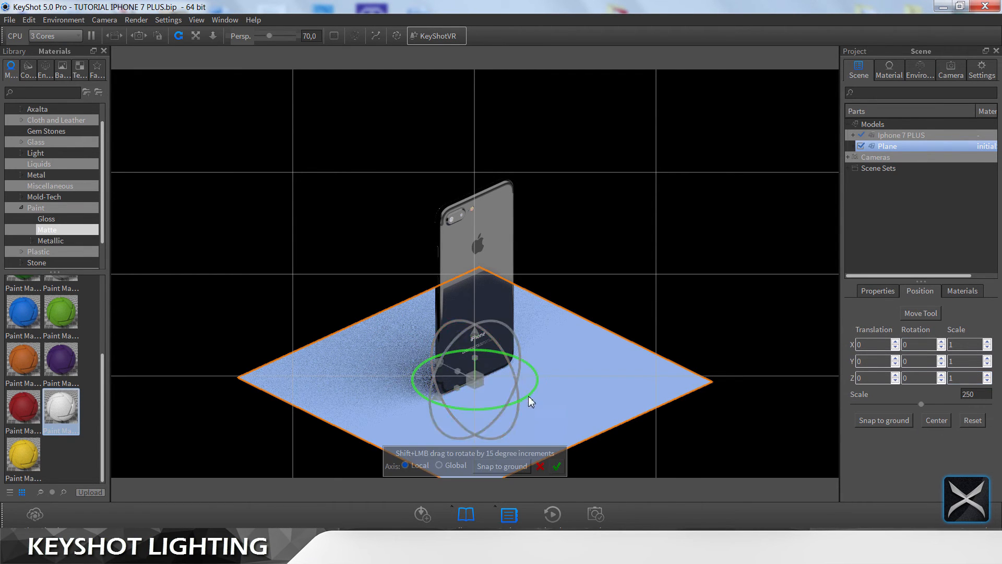
drag(517, 412, 481, 308)
drag(553, 307, 314, 297)
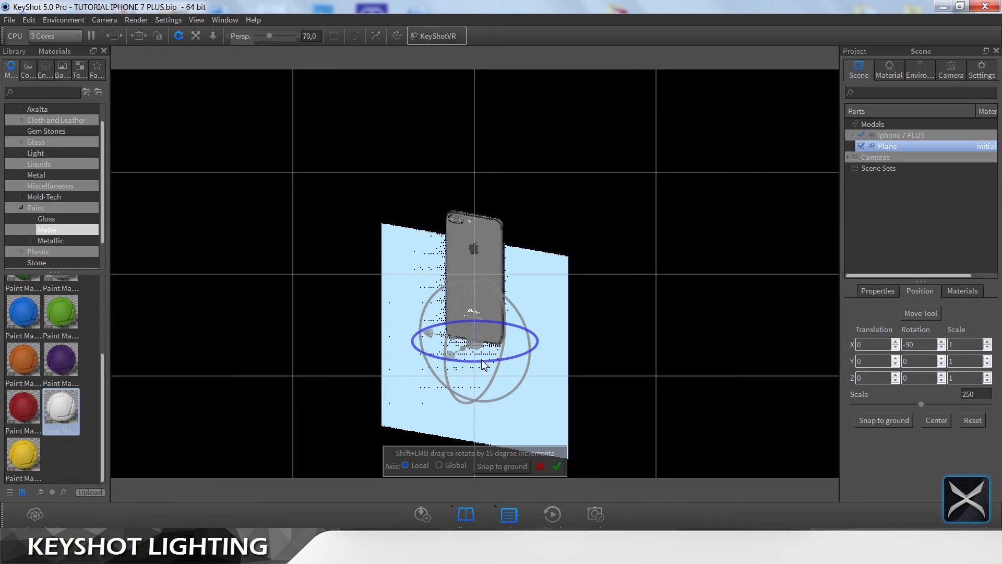
drag(518, 362, 796, 252)
Step: Move the upright plane to the phone's left side at about X 212.67, Z -22.35 and raise it to about Y 79.14
drag(435, 340, 250, 287)
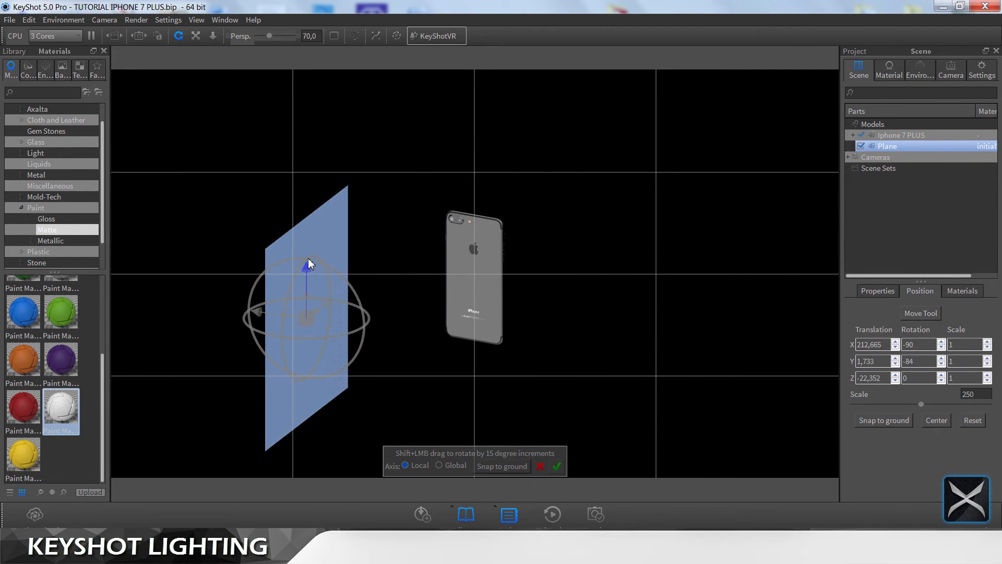
drag(306, 264, 313, 202)
drag(385, 297, 631, 275)
click(556, 466)
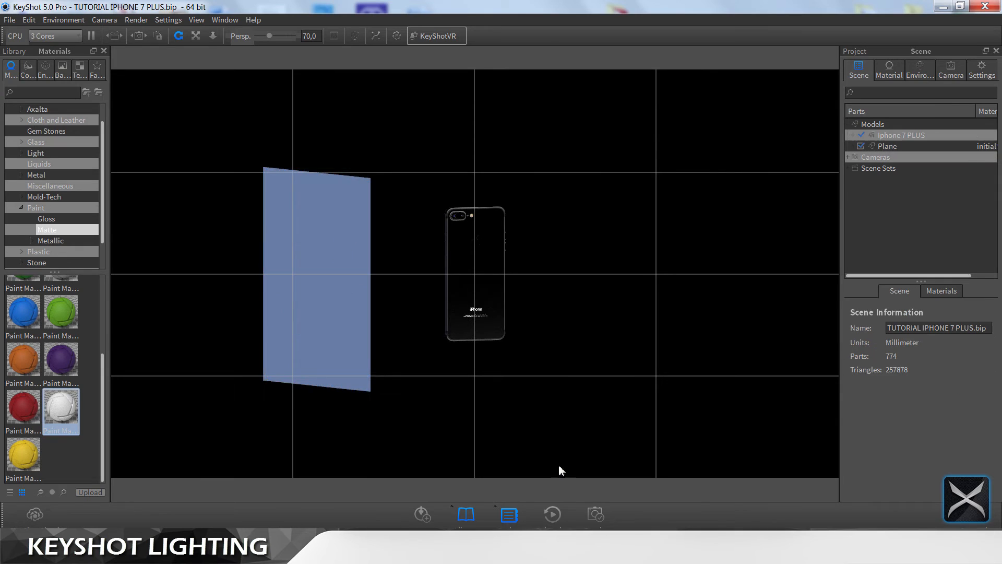
Step: Activate Camera 2 for its straight-on view of the phone's back and return to Free Camera from that angle
click(952, 72)
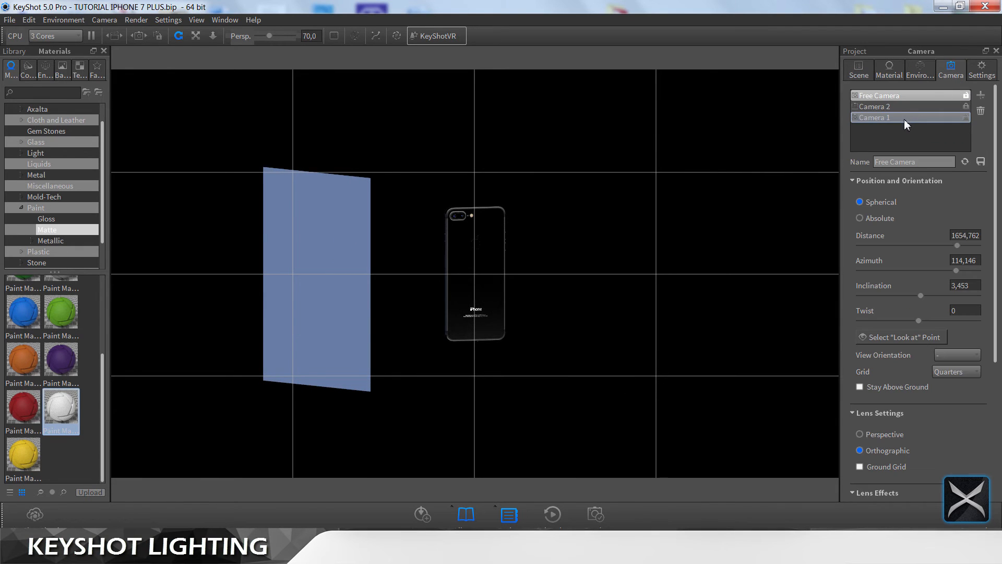
click(903, 107)
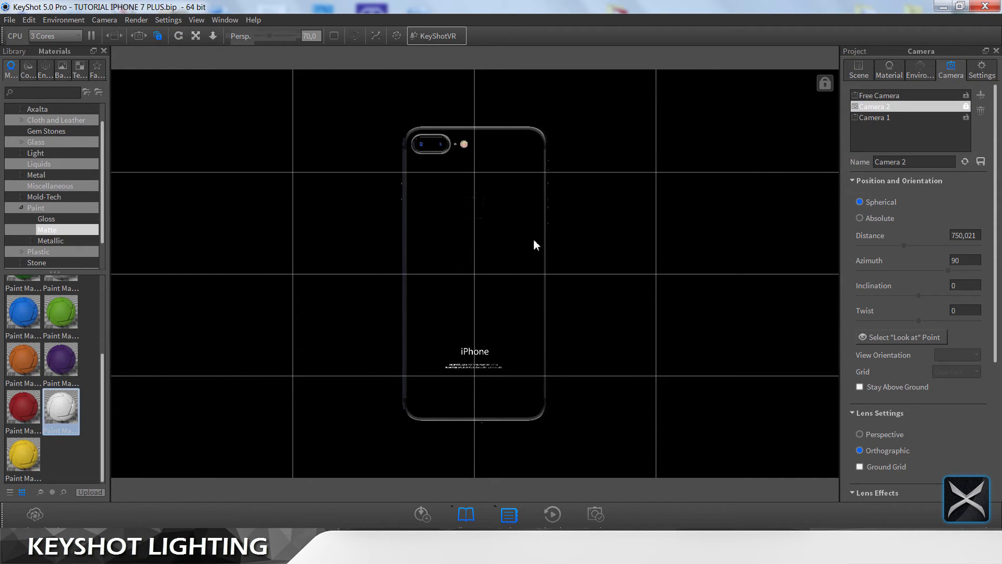
click(881, 96)
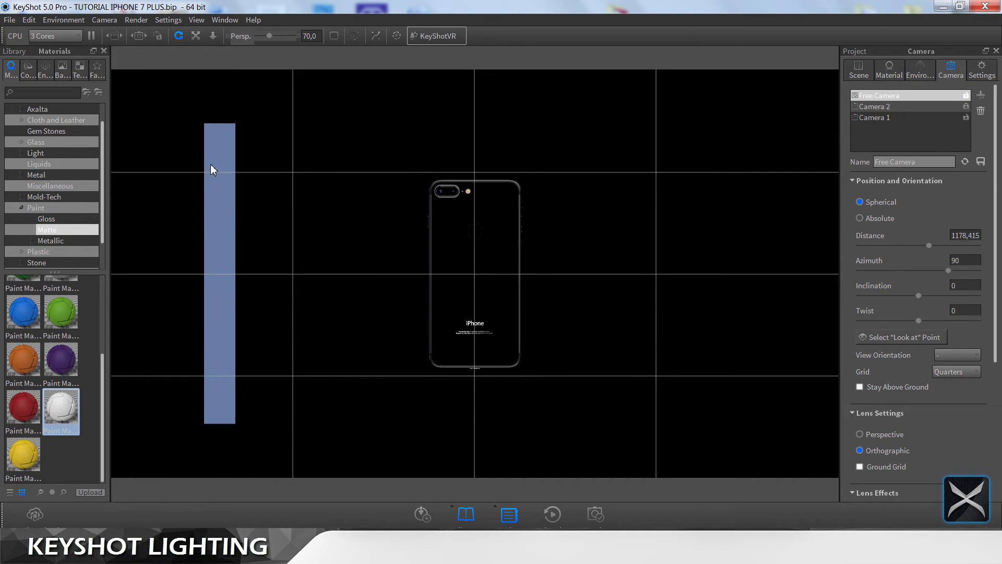
Step: Shift the plane closer to the phone, to about X 130.97, Z -13.77
click(863, 74)
click(894, 145)
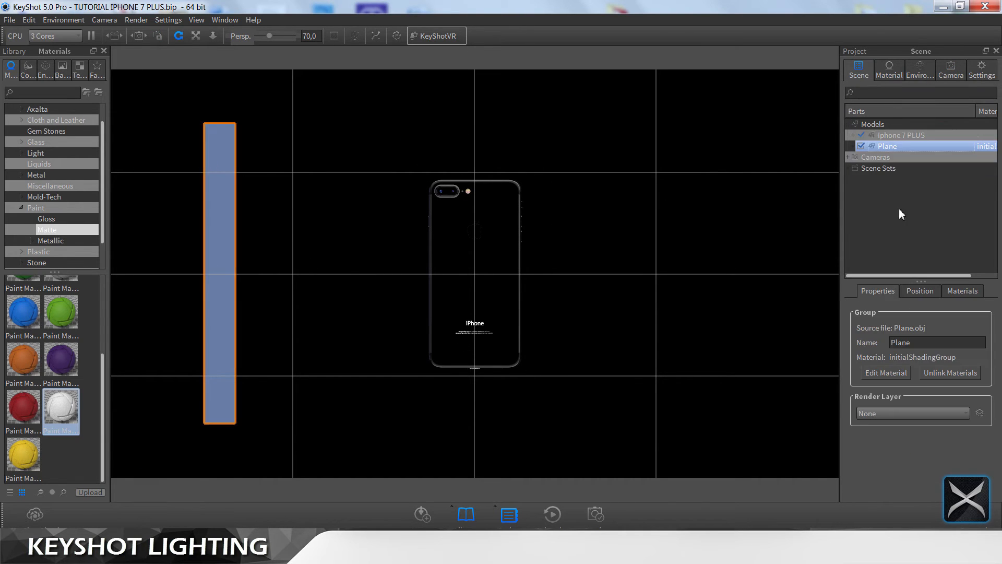
click(919, 291)
click(921, 313)
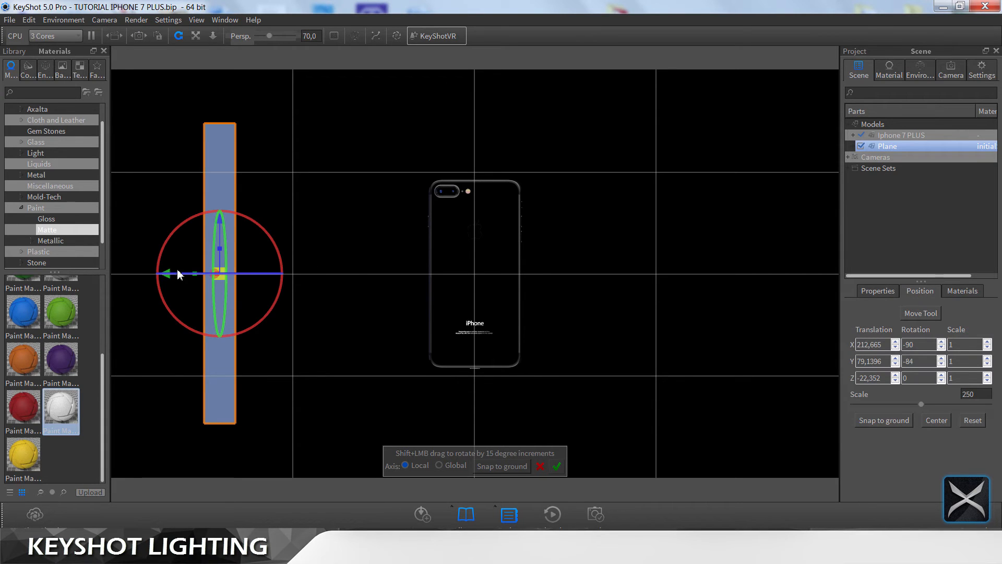
drag(178, 274, 257, 282)
click(556, 466)
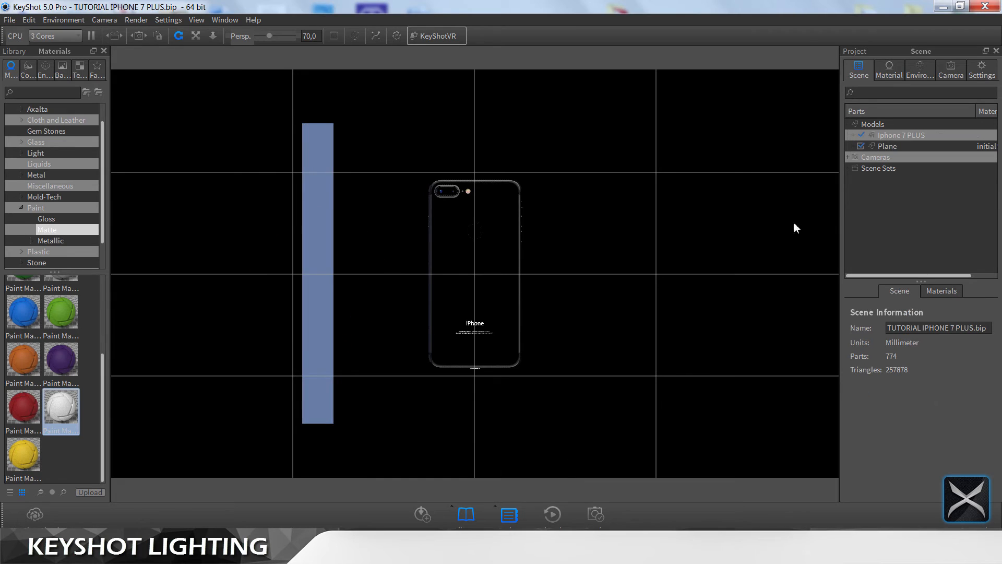
Step: Apply the Area Light 100W Cool material to the plane beside the phone
click(912, 72)
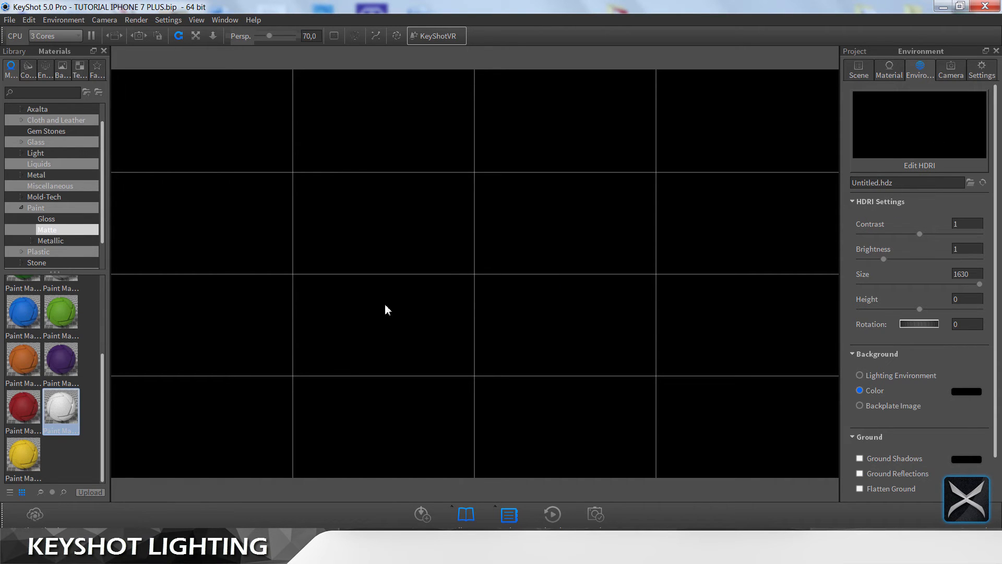
click(22, 208)
click(21, 153)
click(59, 176)
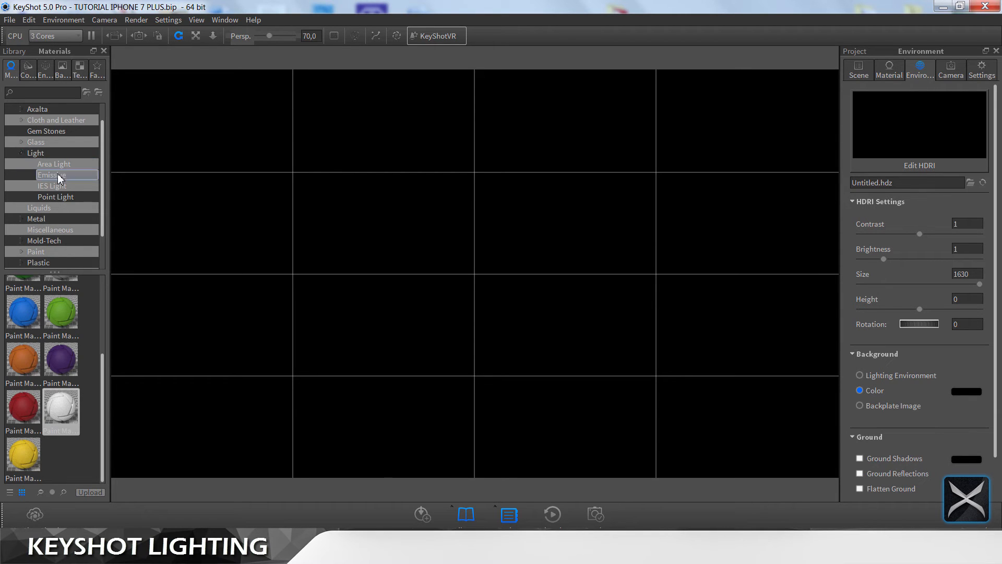
click(53, 164)
drag(37, 300, 325, 259)
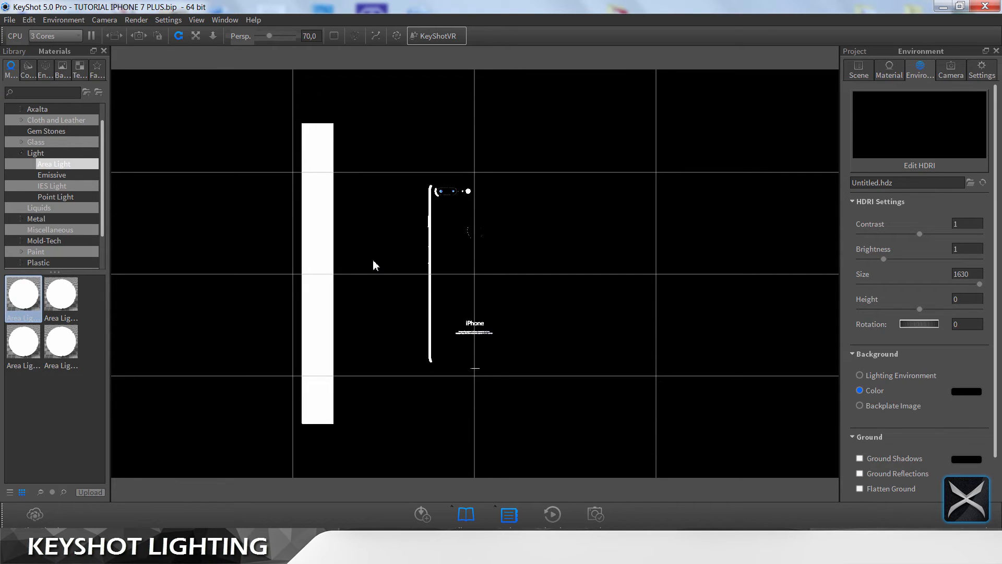
Step: Check the iPhone 7 – Design reference video in the browser and move the light plane outward to about X 180.85, Z -19.01 in KeyShot
click(120, 552)
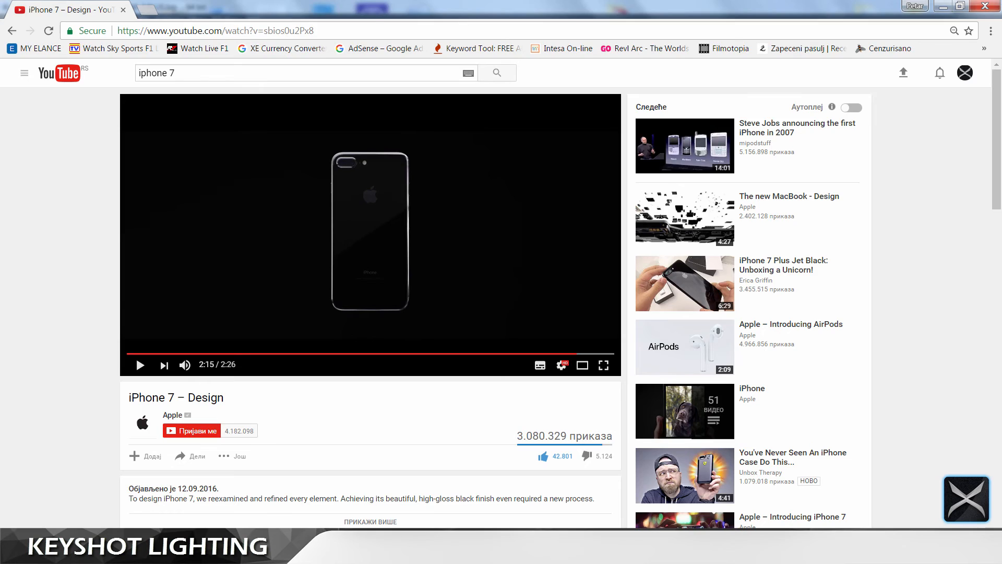
click(120, 552)
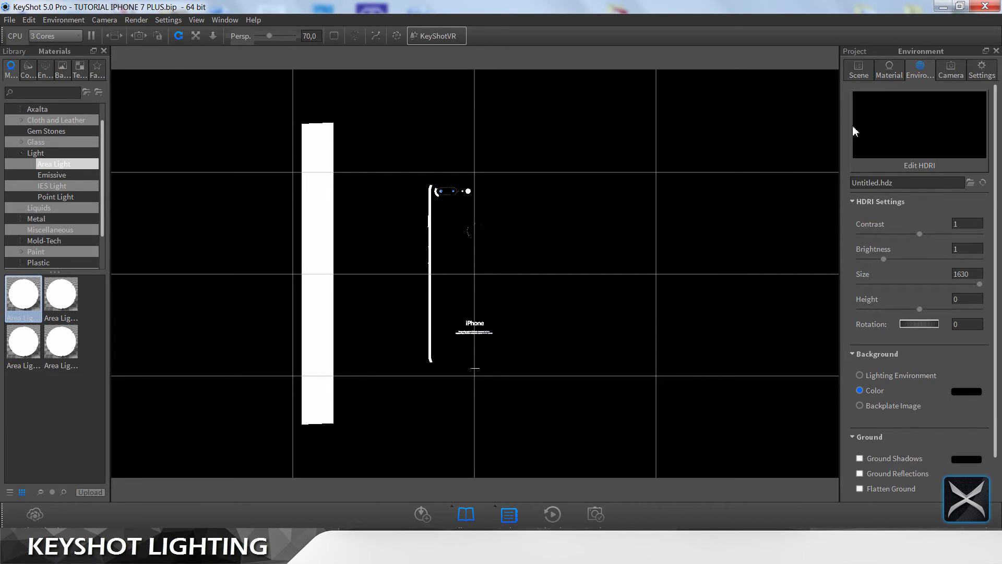
click(861, 72)
click(894, 145)
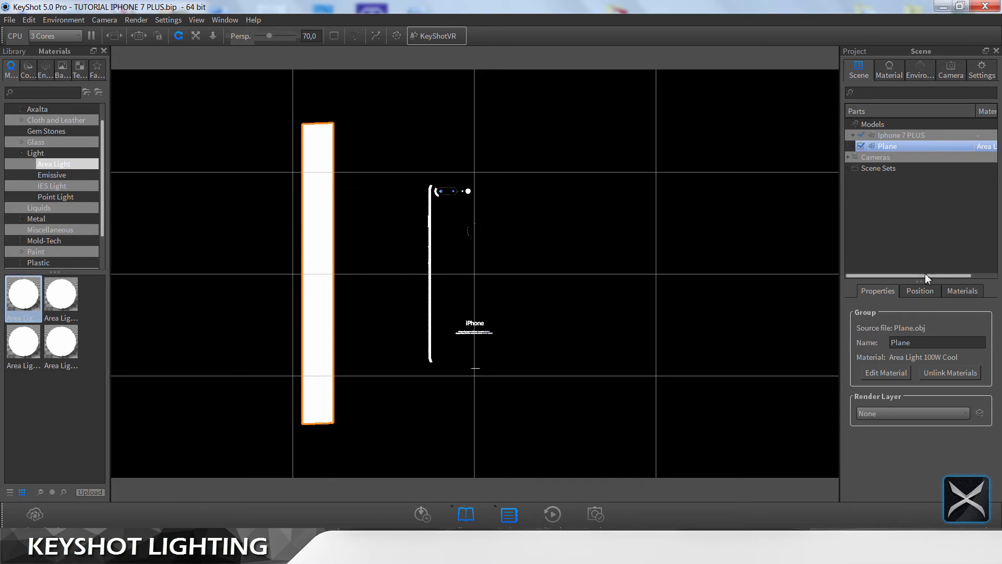
click(921, 291)
click(921, 313)
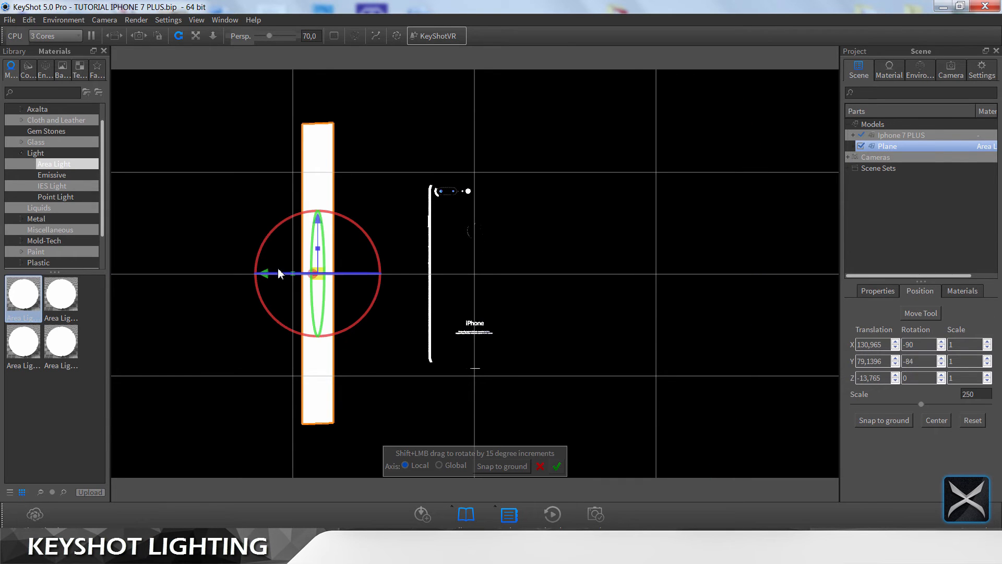
drag(270, 276, 210, 276)
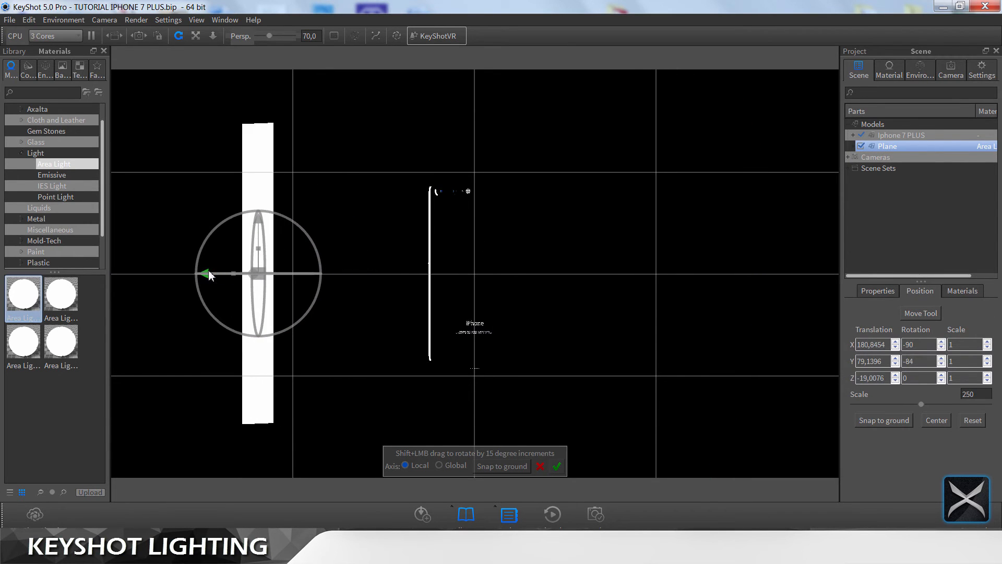
click(556, 466)
Step: Duplicate the area light plane three times in the scene
drag(510, 336, 546, 300)
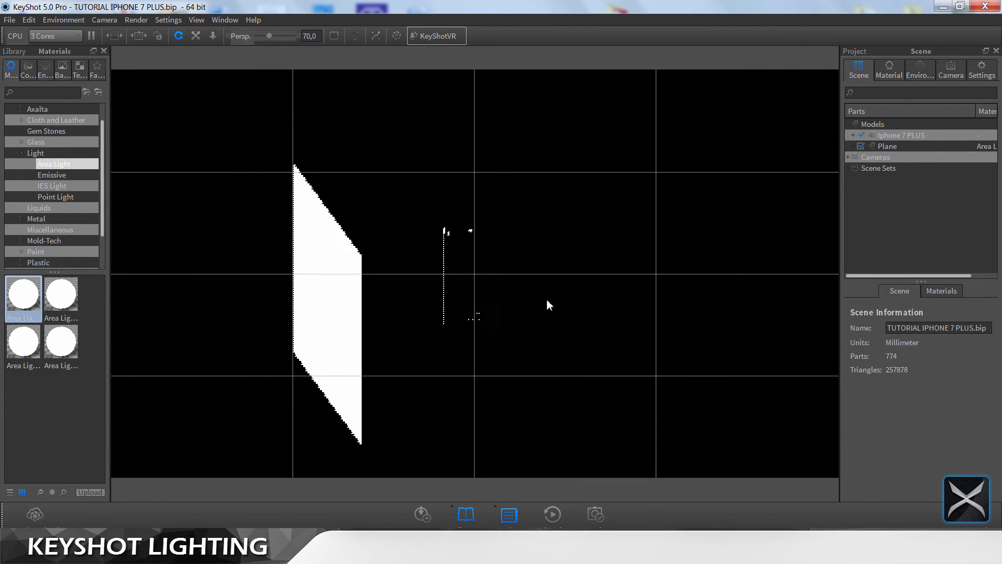
right_click(910, 146)
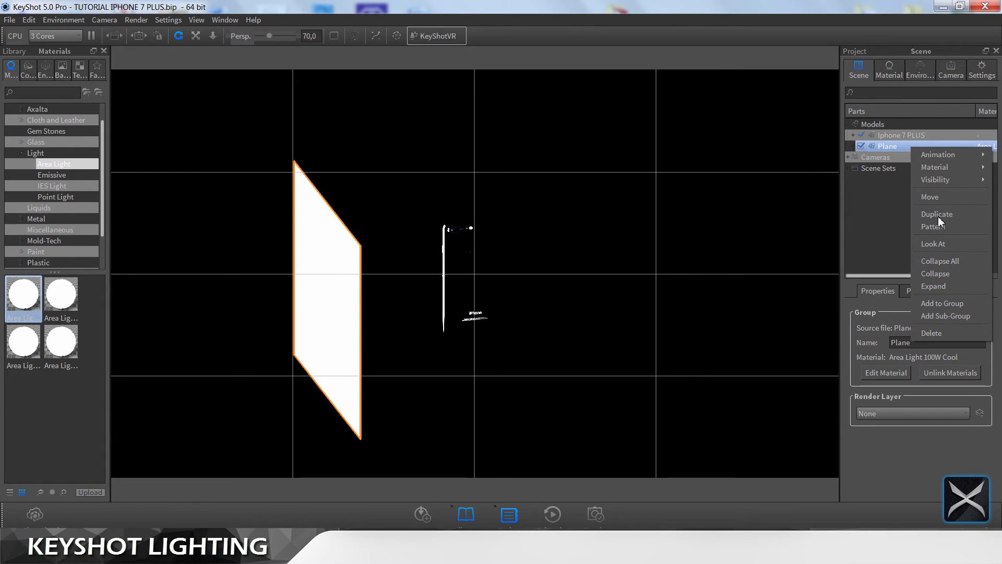
click(938, 216)
right_click(914, 158)
click(932, 225)
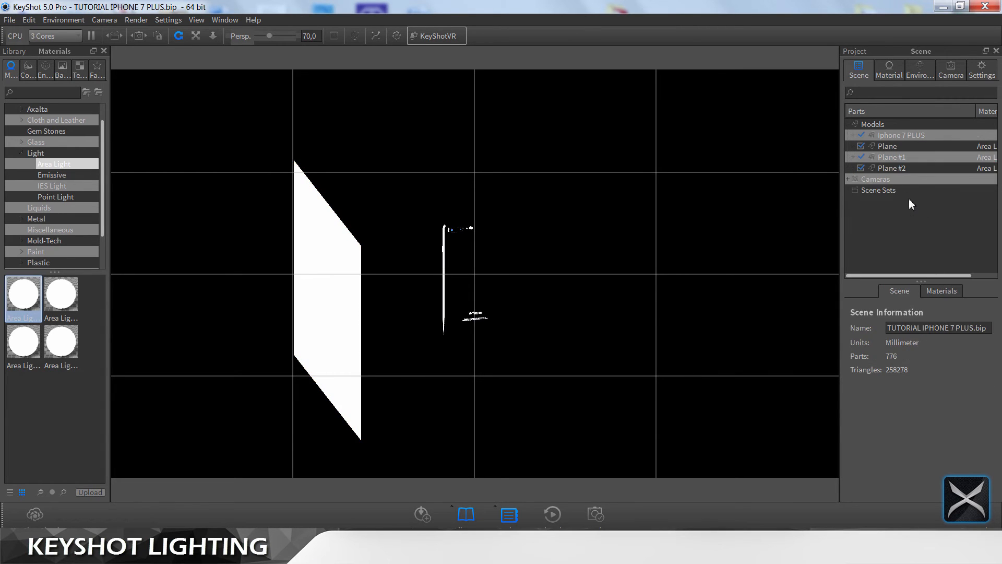
right_click(894, 168)
click(913, 236)
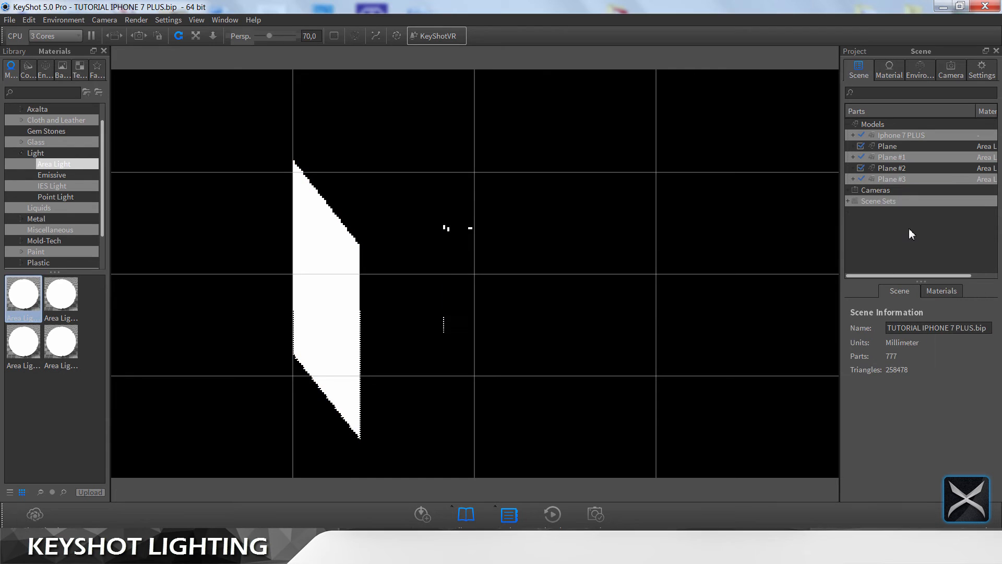
Step: Move Plane #3 to the opposite side of the phone, at about X -185.46, Z 19.49
click(901, 177)
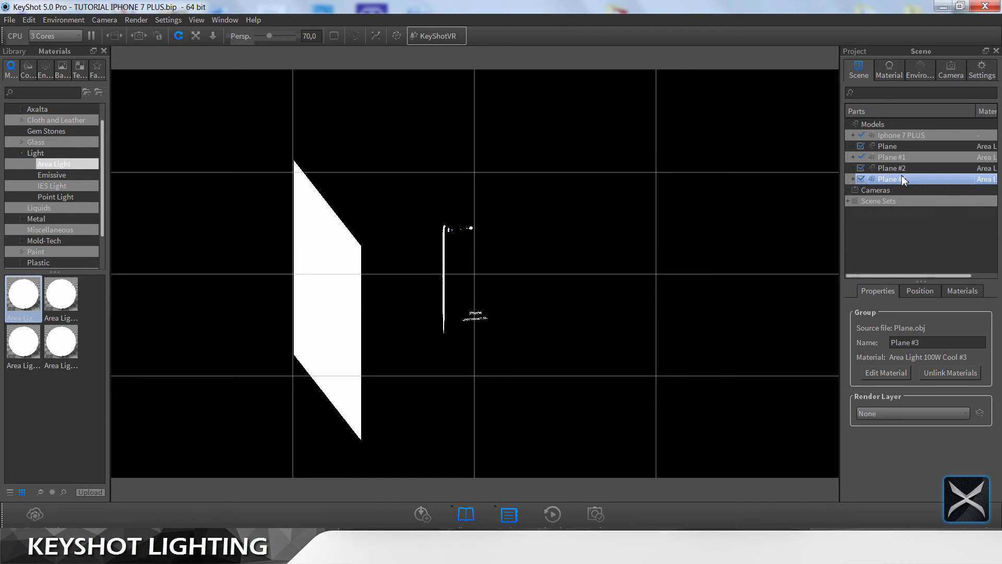
click(907, 289)
click(914, 314)
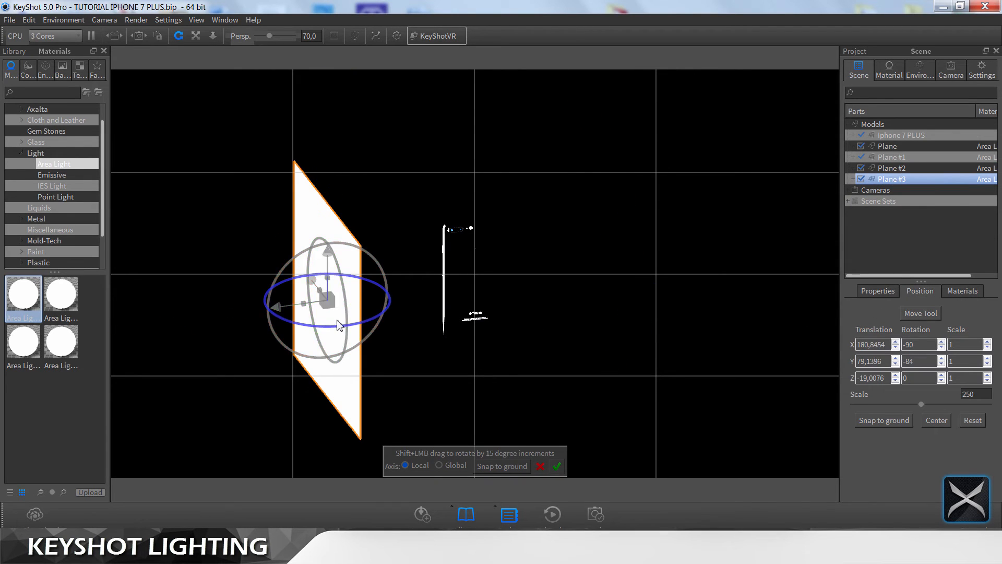
drag(324, 298, 615, 249)
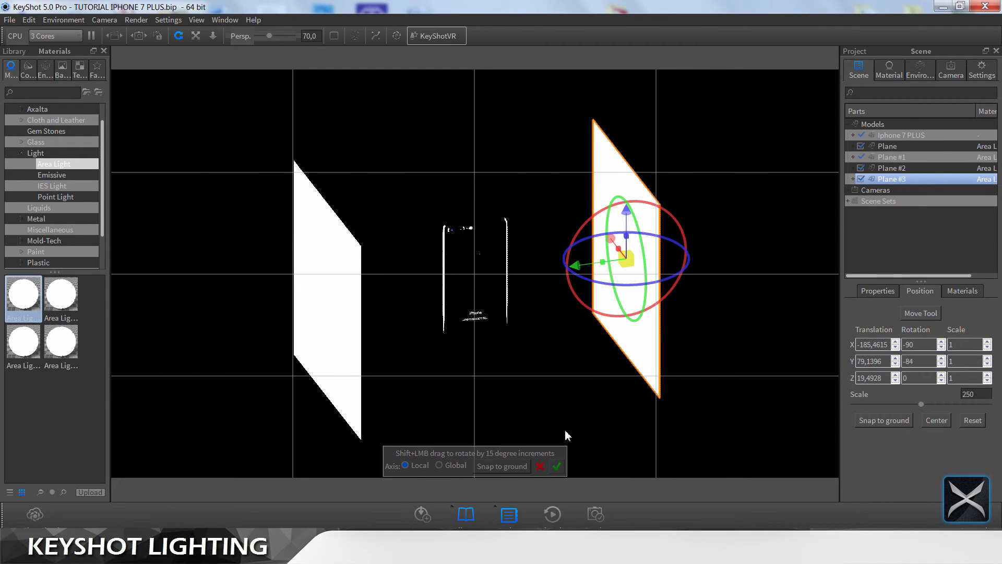
click(558, 467)
Step: Center Plane #2 at about X -16.75, Z 1.76, rotate it to 0° about X and raise it above the phone
click(899, 169)
click(917, 291)
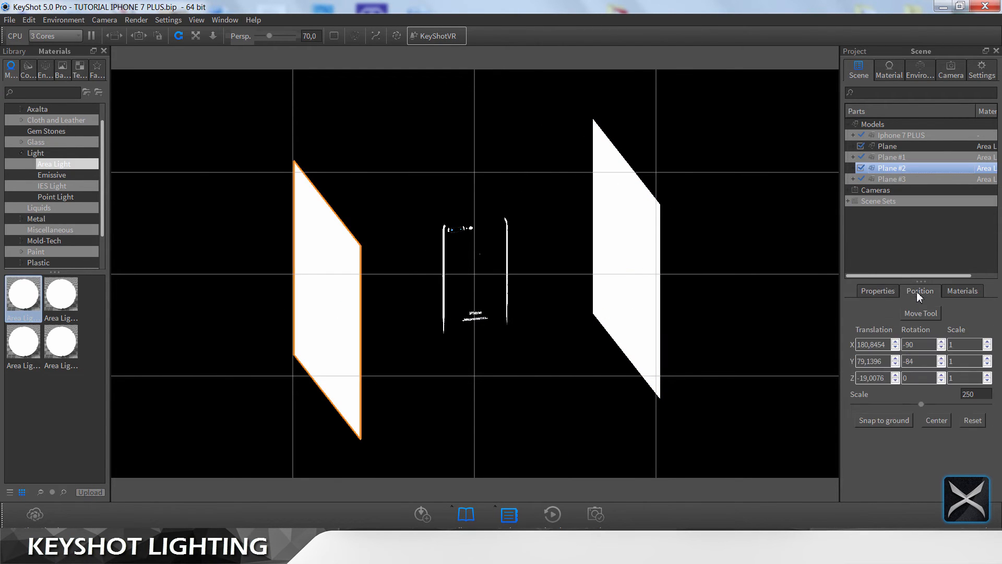
click(921, 313)
drag(278, 307, 455, 290)
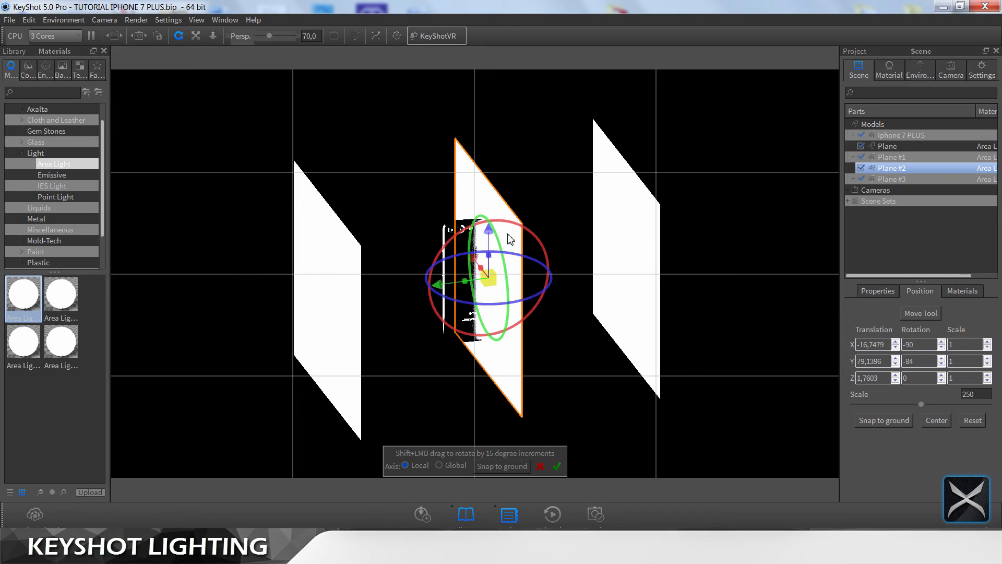
drag(515, 226, 608, 317)
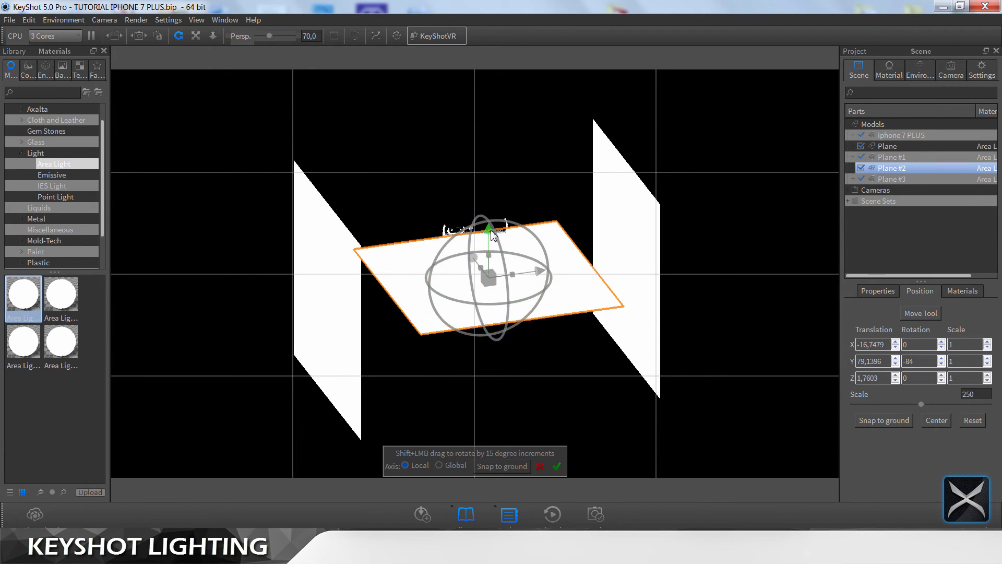
scroll(483, 224, down, 2)
drag(483, 225, 483, 134)
click(557, 466)
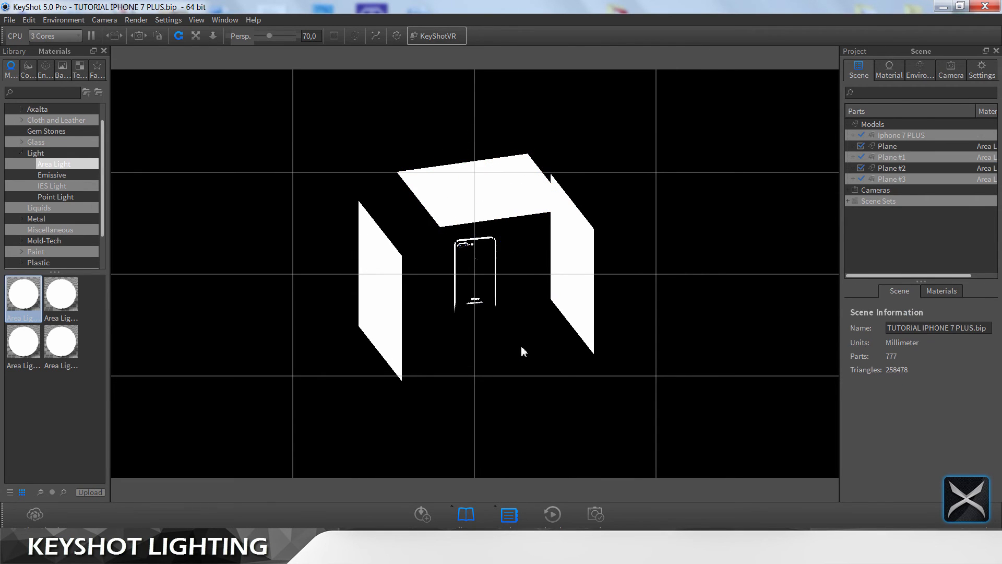
Step: Center Plane #1 at about X -12.29, Z 1.29, rotate it to 0° about X and lower it beneath the phone to about Y -112.95
scroll(520, 342, up, 3)
click(899, 158)
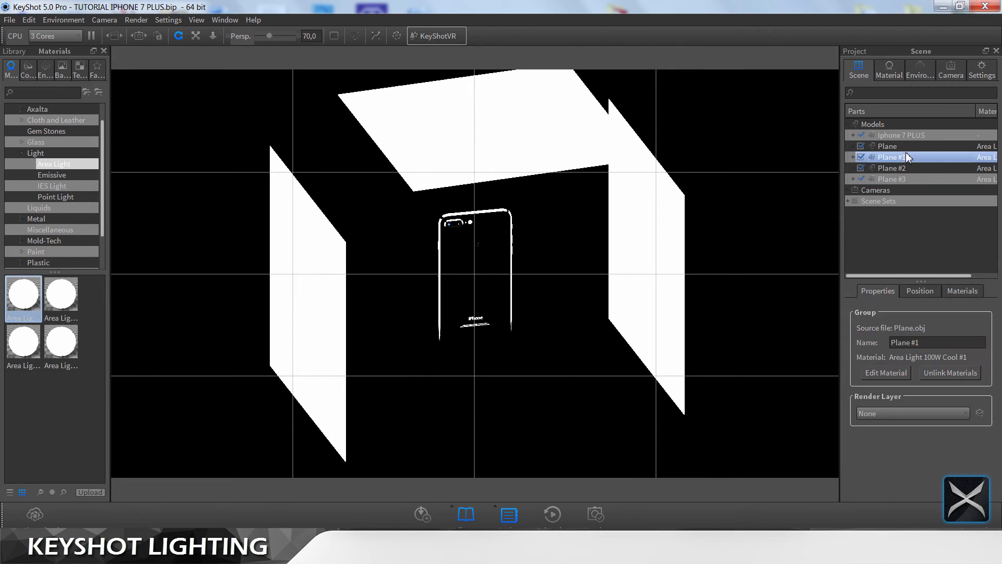
click(920, 291)
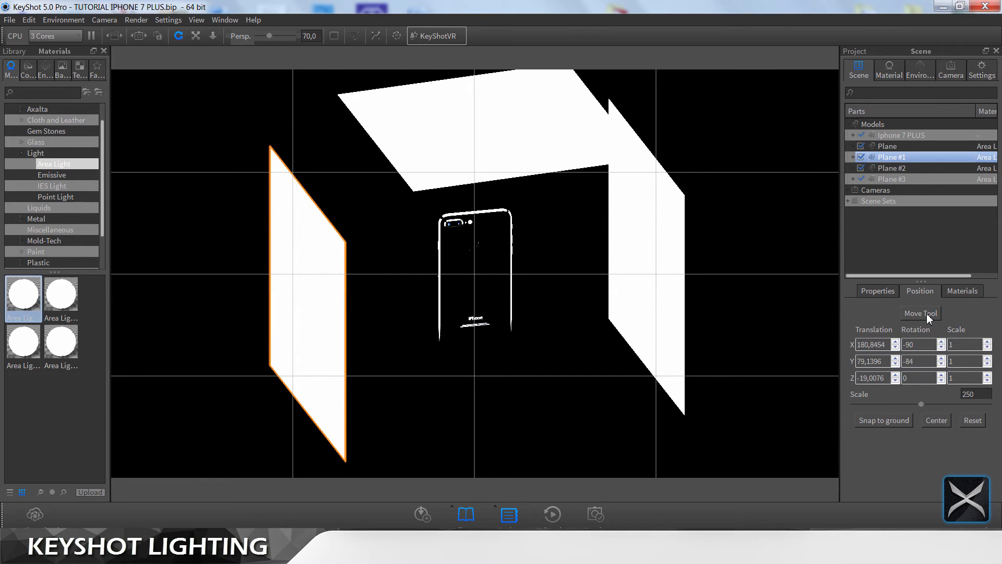
click(927, 314)
scroll(303, 302, down, 5)
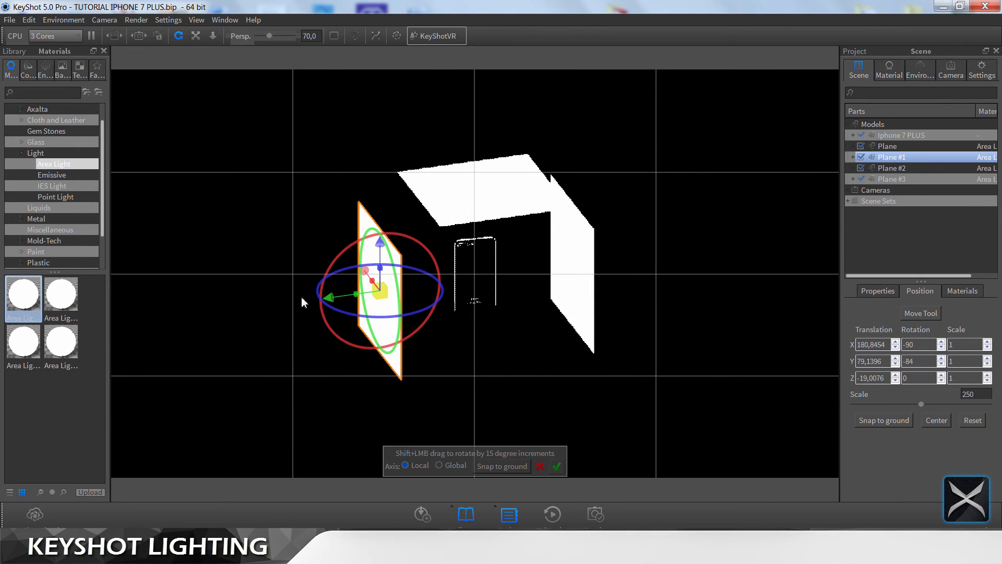
drag(329, 297, 431, 285)
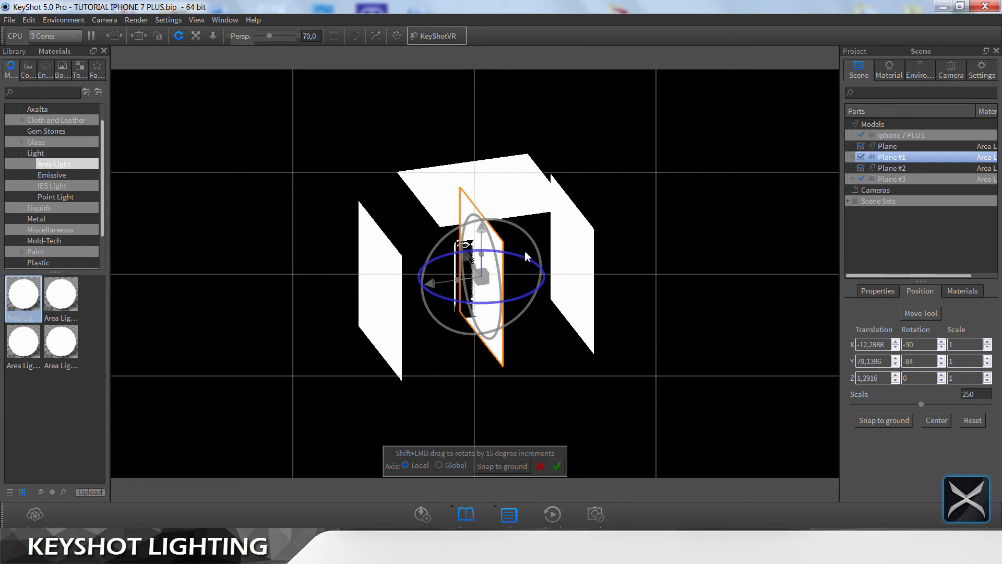
drag(525, 255, 551, 345)
drag(477, 248, 492, 355)
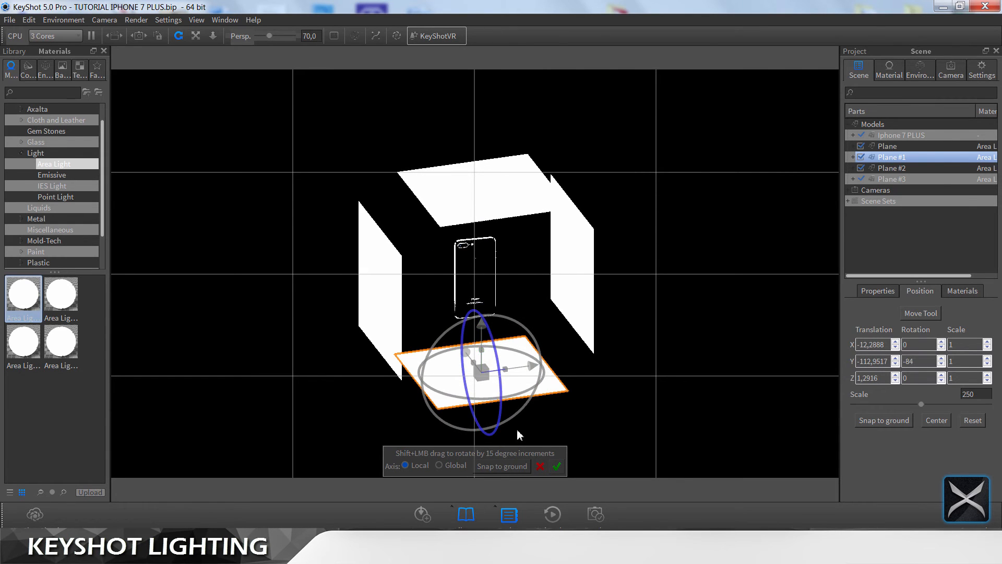
click(557, 466)
Step: Check the phone's rim lighting through Camera 2, and return to an angled free-camera view of all four light planes
click(952, 73)
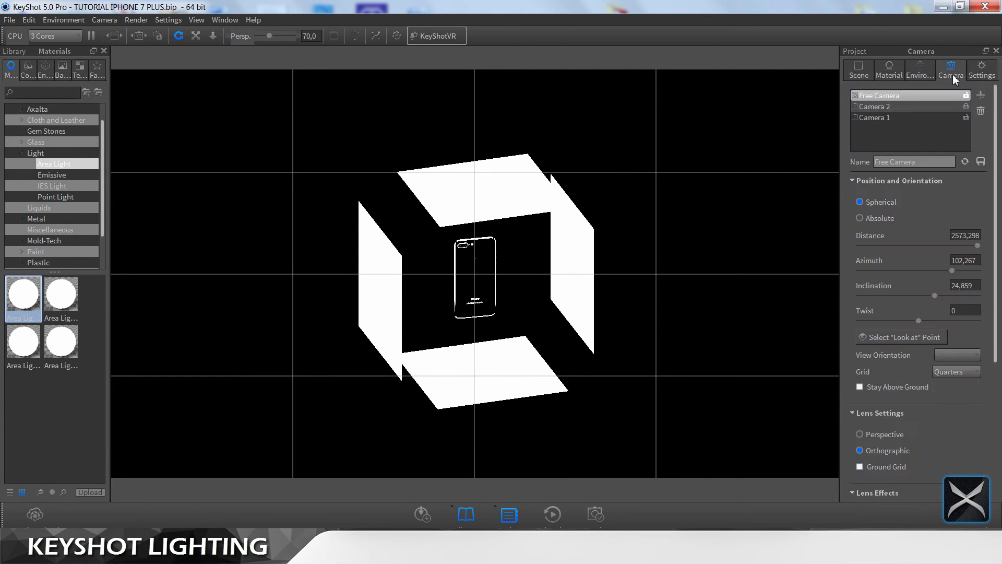
click(882, 107)
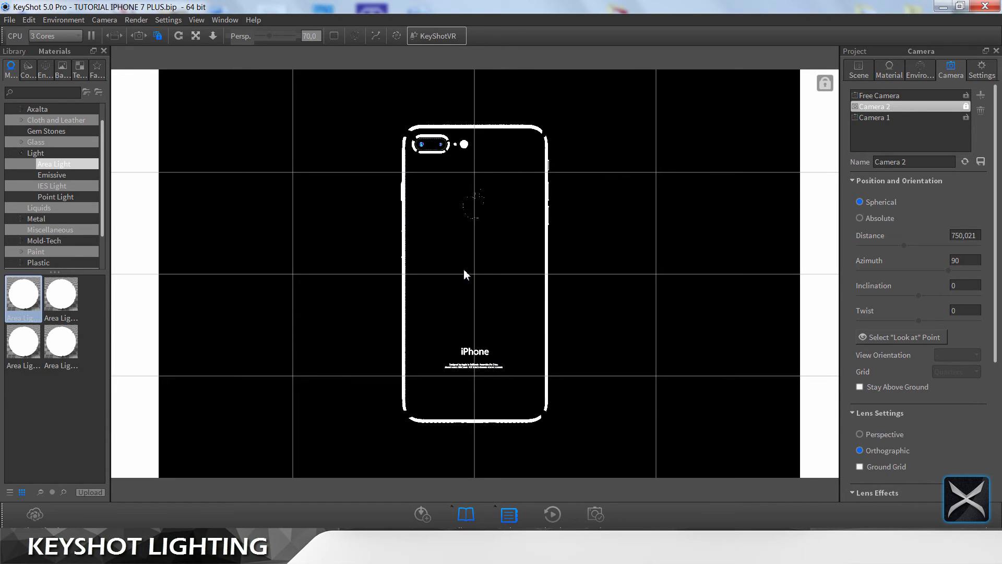
click(879, 95)
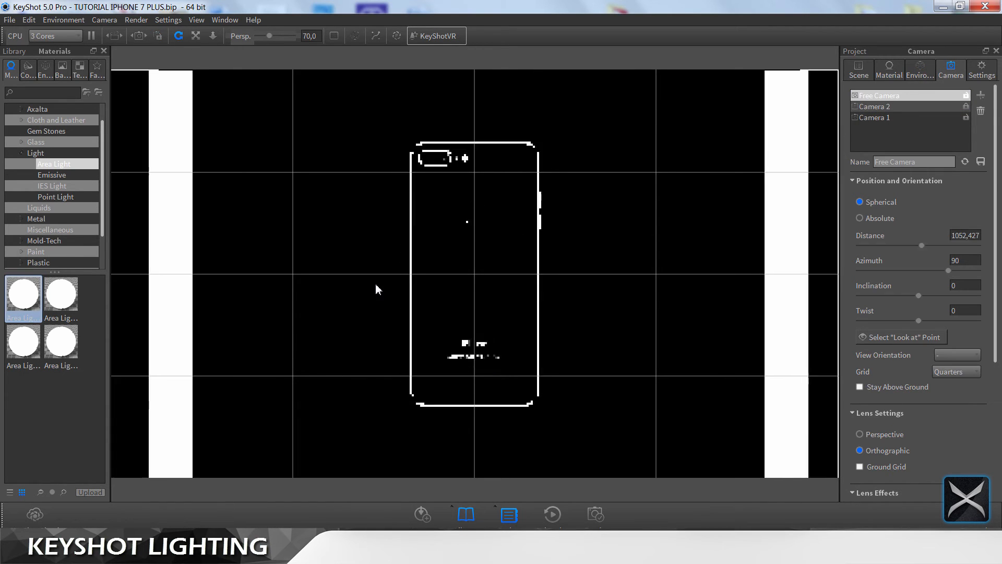
scroll(375, 283, down, 5)
drag(468, 267, 533, 315)
scroll(506, 311, up, 1)
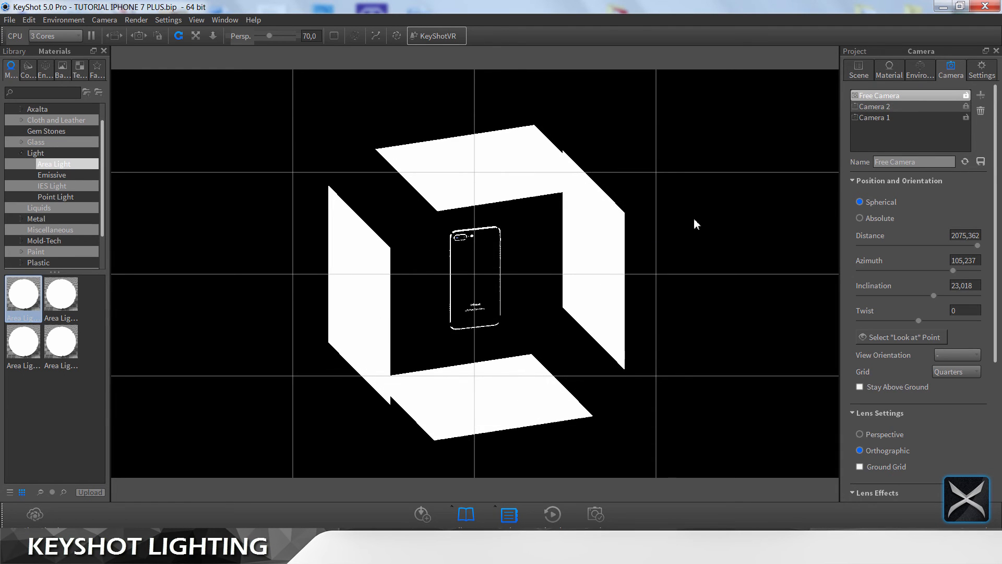
Step: Stretch Plane #1 beneath the phone to a Z scale of 2, with its X and Y scale at 1
click(859, 69)
click(891, 156)
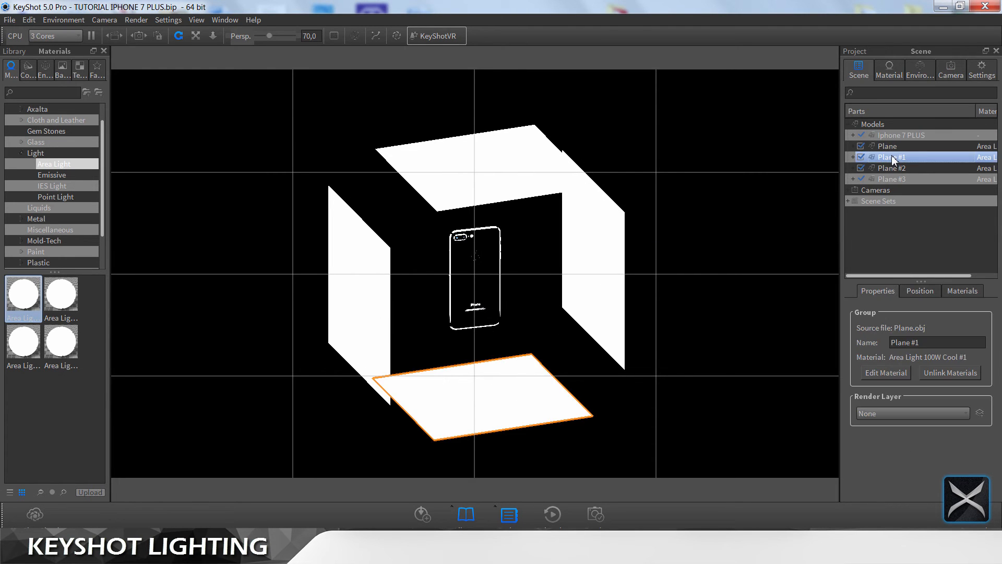
click(920, 290)
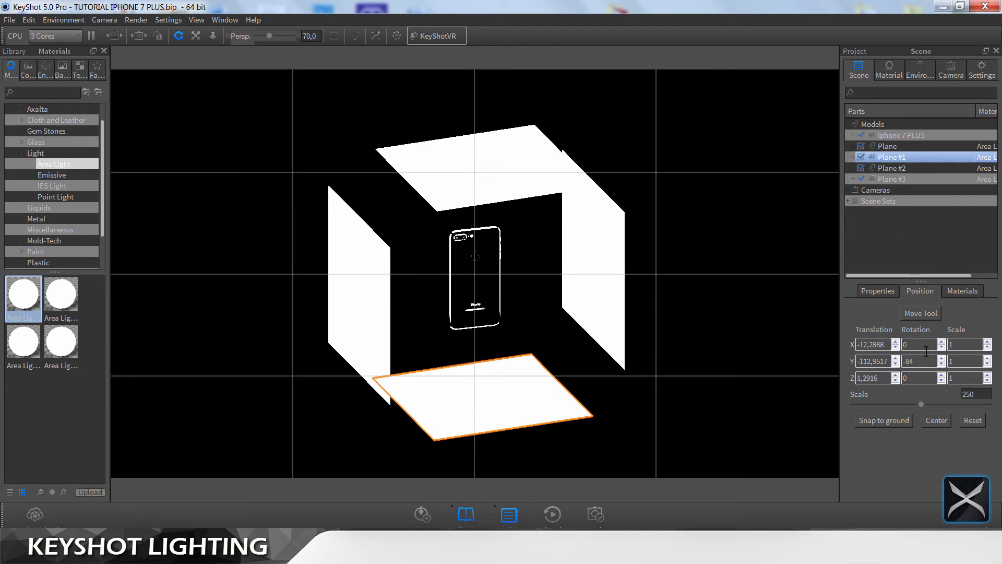
click(967, 361)
text(1)
double_click(969, 347)
text(2)
click(967, 358)
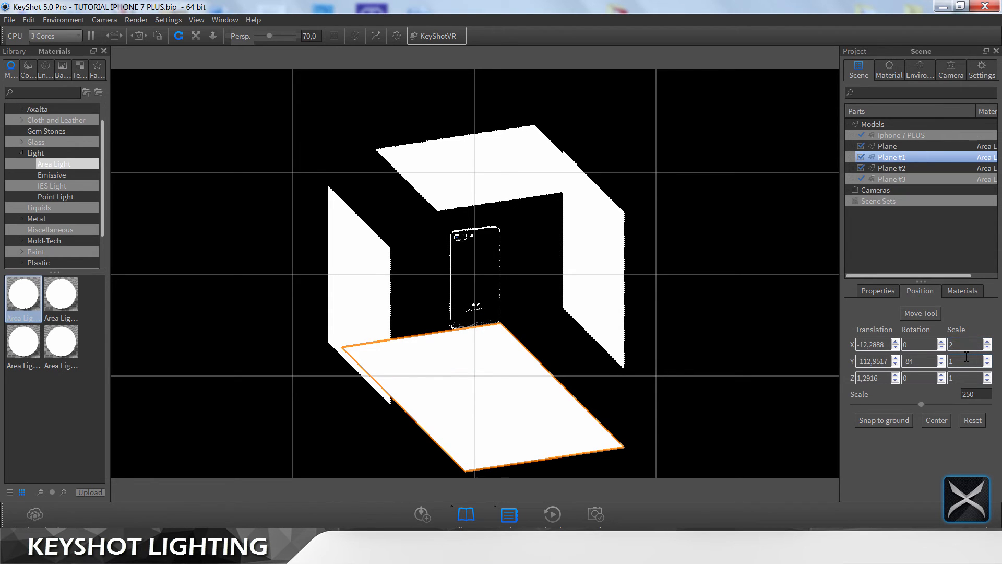
text(1)
double_click(961, 377)
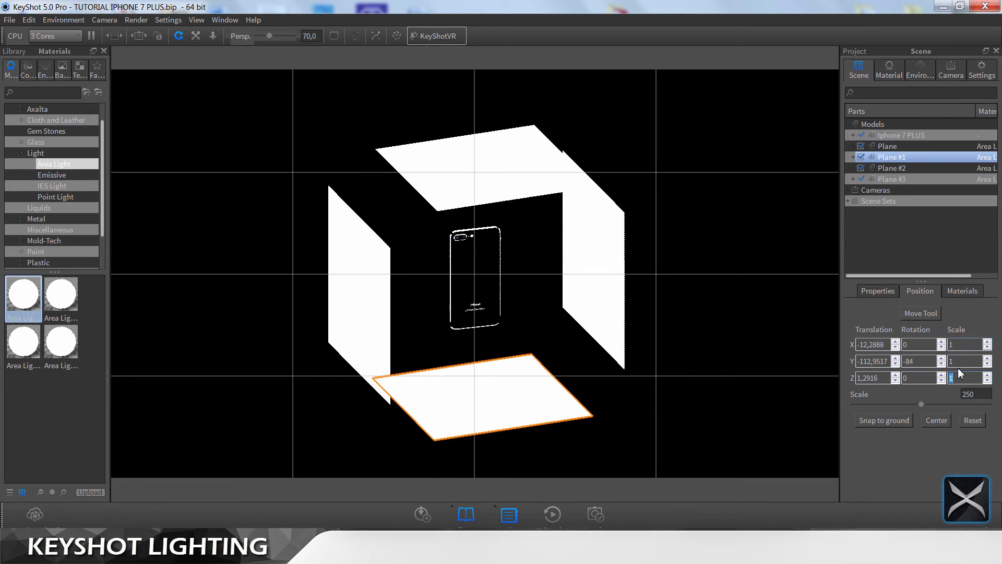
text(2)
click(961, 362)
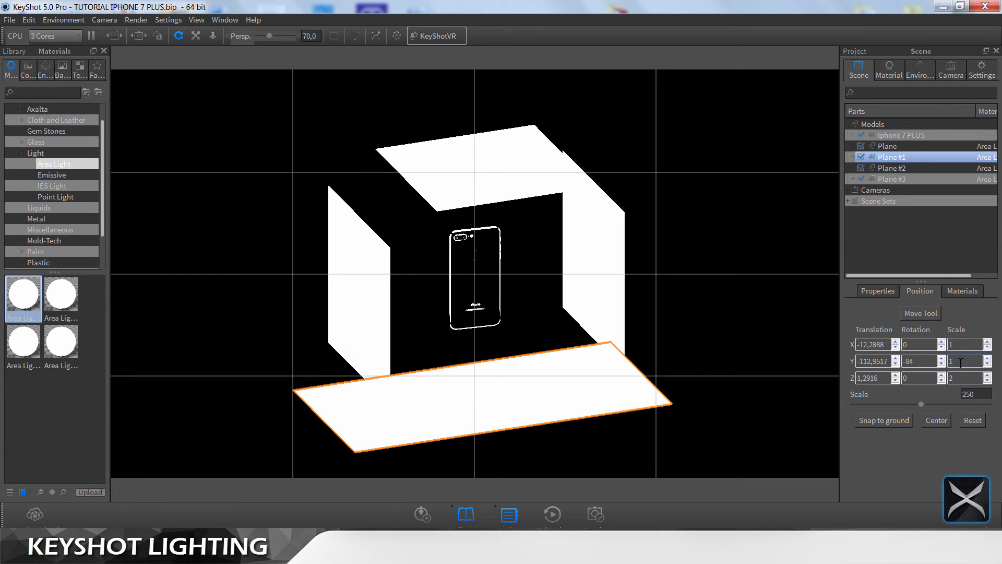
drag(702, 359, 703, 337)
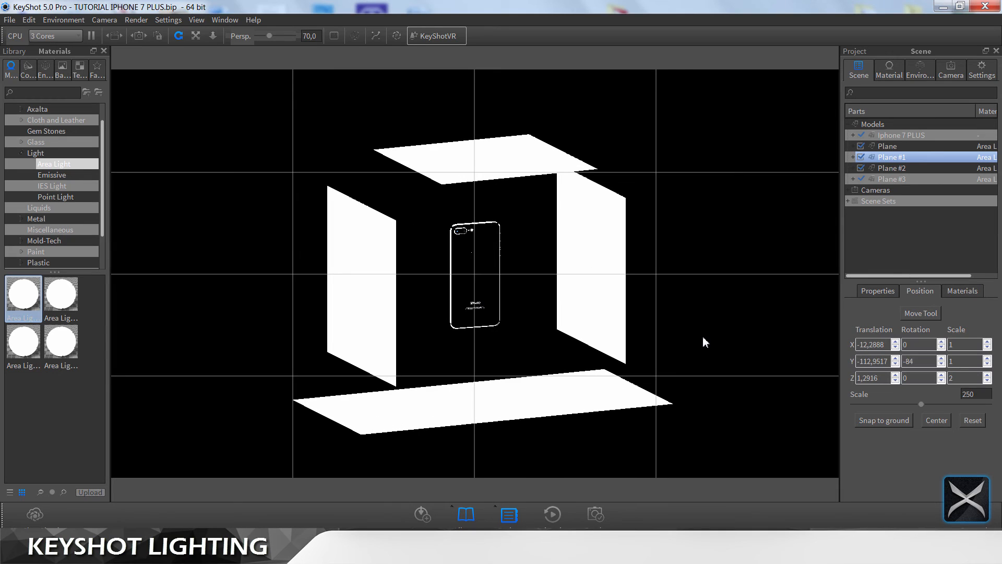
Step: Set the scale of Plane #3 beside the phone to 1 in X, 1 in Y and 2 in Z
click(906, 180)
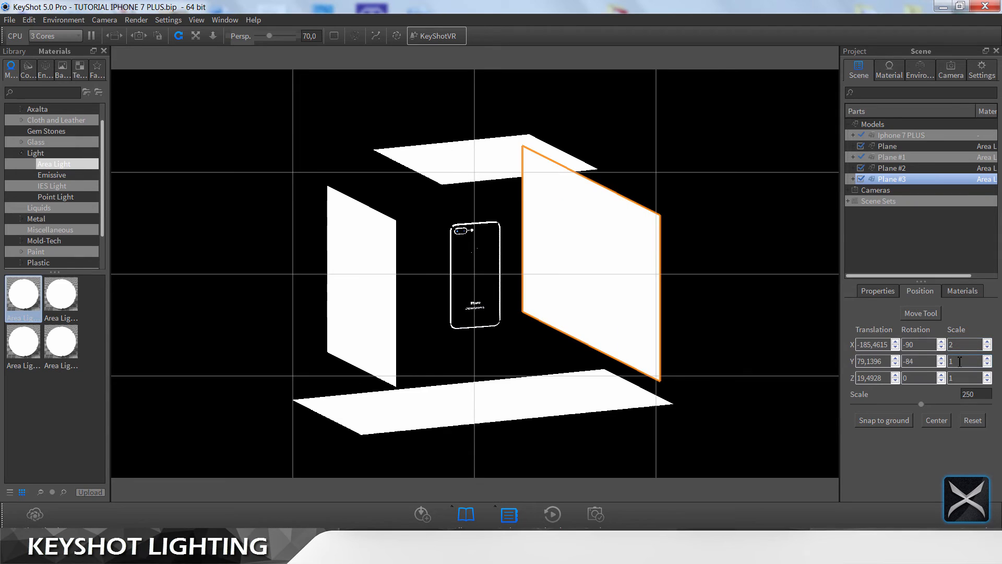
double_click(959, 345)
text(1)
double_click(960, 361)
text(2)
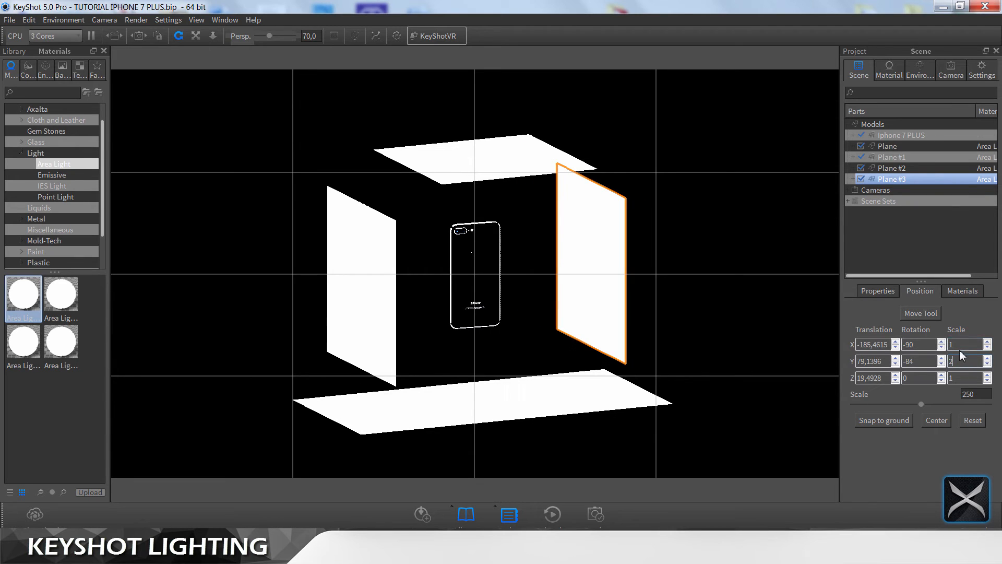
click(960, 346)
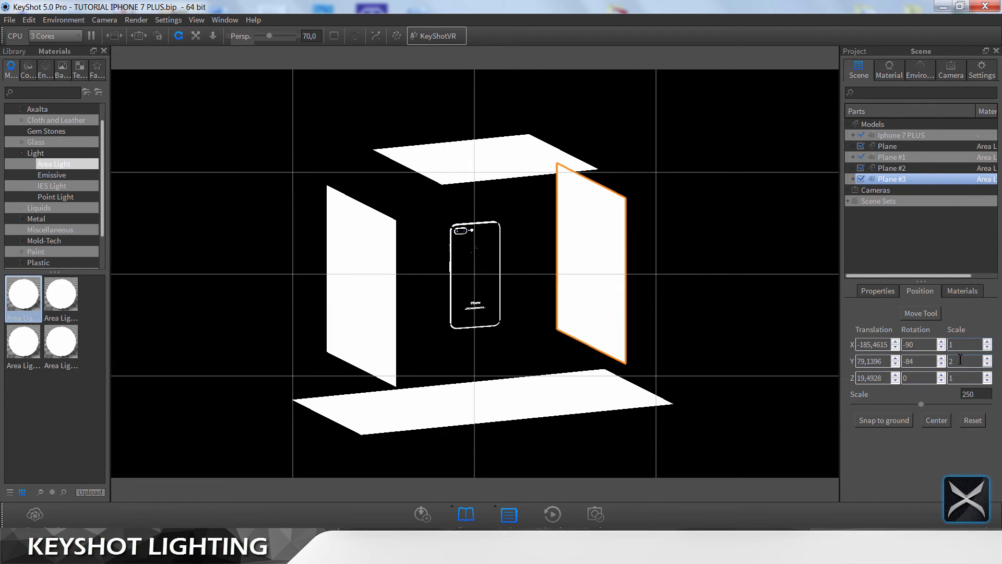
double_click(962, 378)
text(2)
click(960, 368)
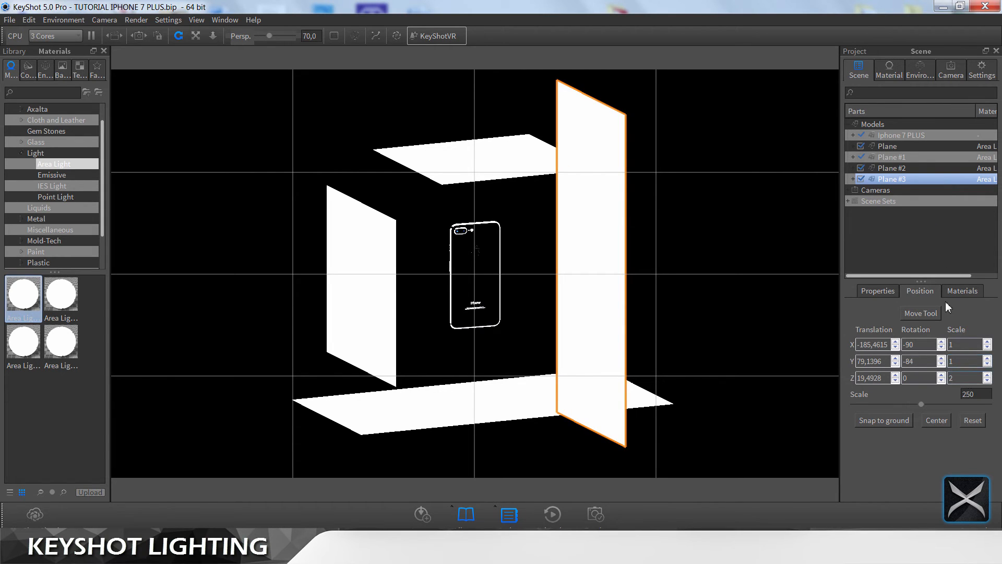
Step: Set the Z scale of both Plane #2 above the phone and the original Plane beside it to 2
click(898, 168)
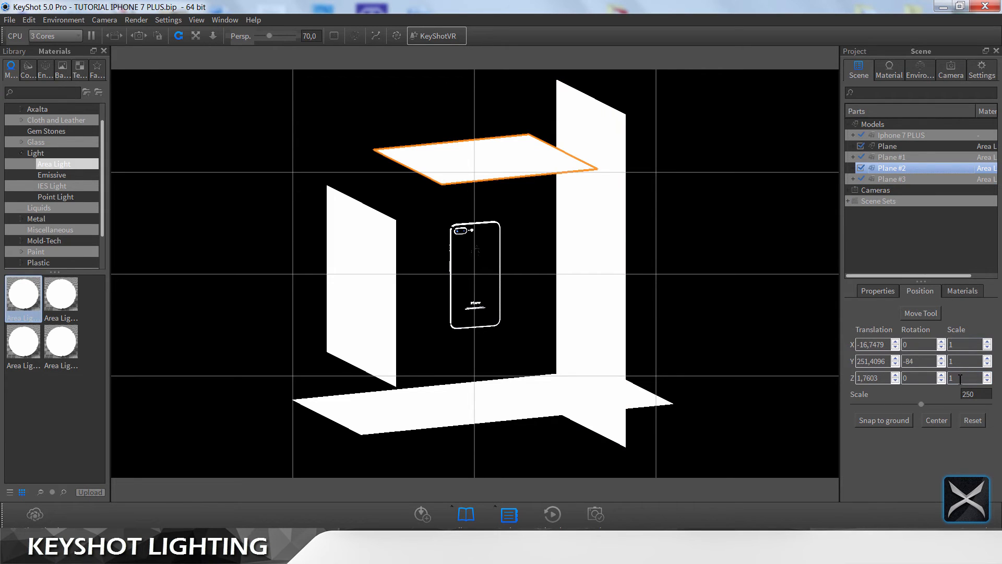
text(2)
click(894, 158)
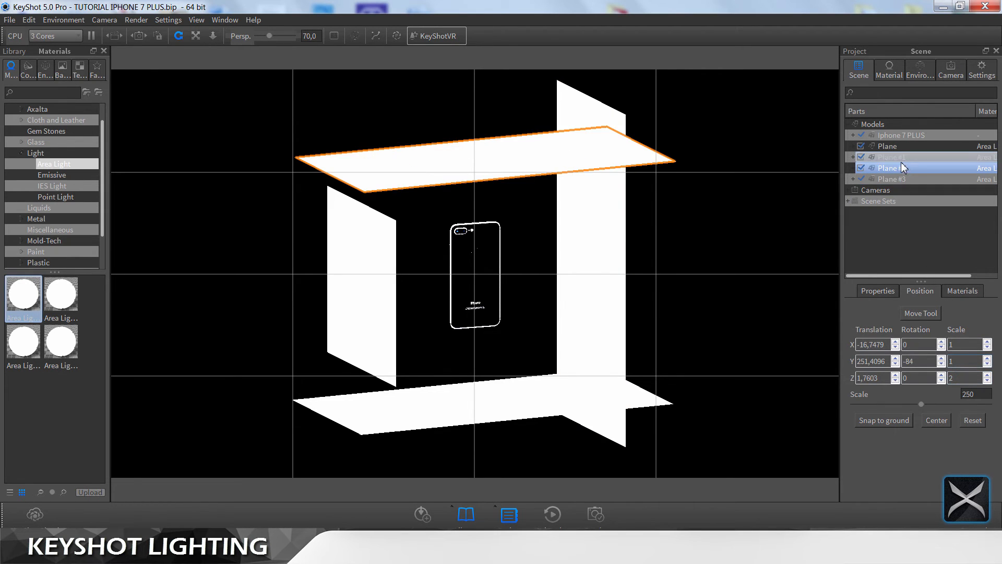
click(897, 146)
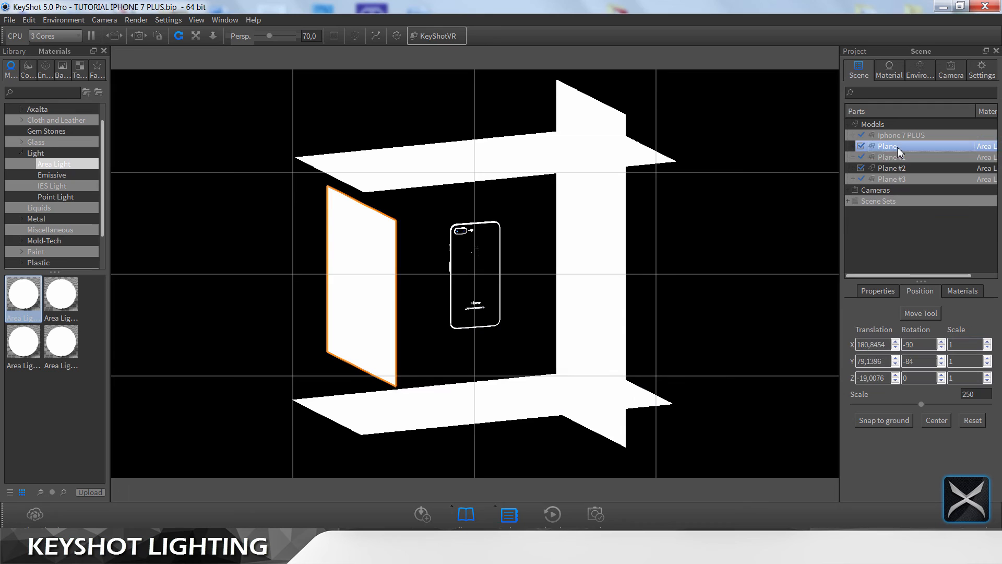
key(BackSpace)
text(2)
click(964, 361)
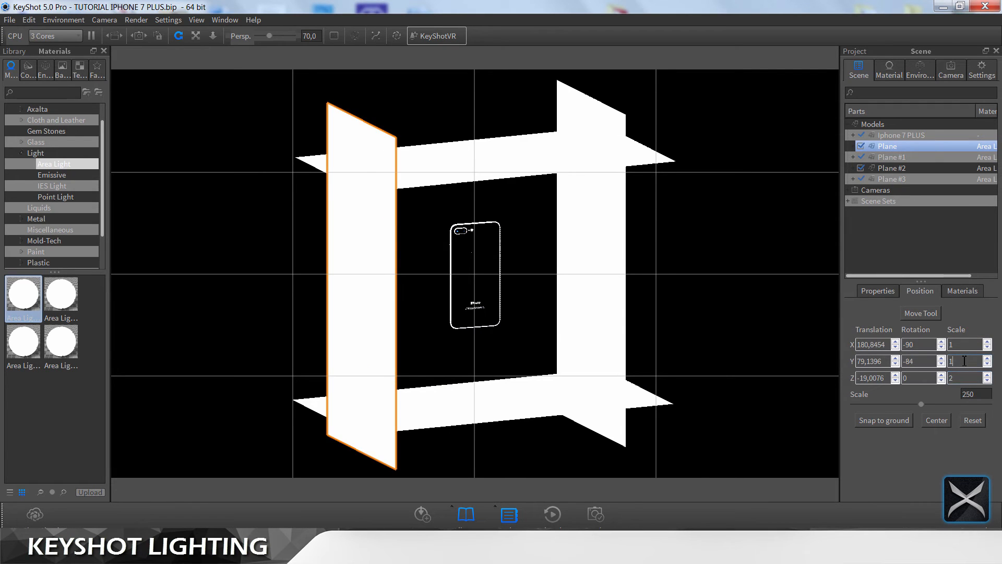
Step: Show the phone through Camera 2 and save the scene
click(911, 245)
click(955, 72)
click(897, 107)
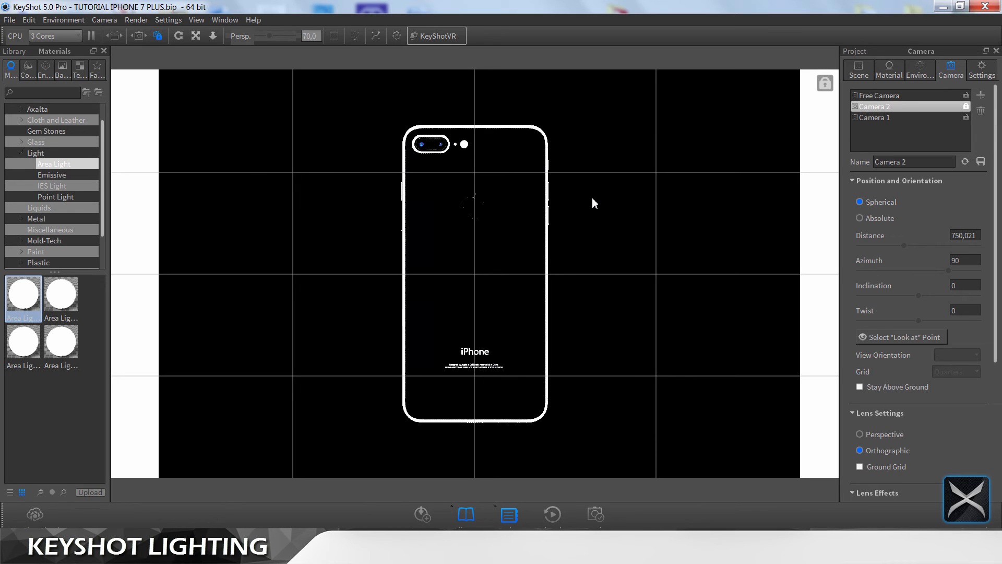
key(ctrl+s)
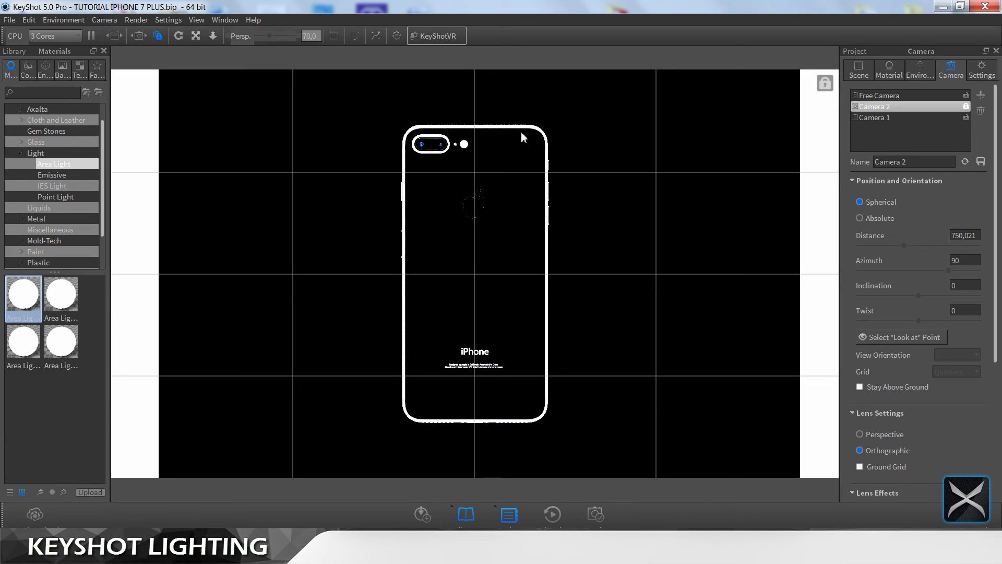
Step: Set the colour of the Area Light 100W Cool #3 material to pure white and clear its power value for replacement
double_click(827, 171)
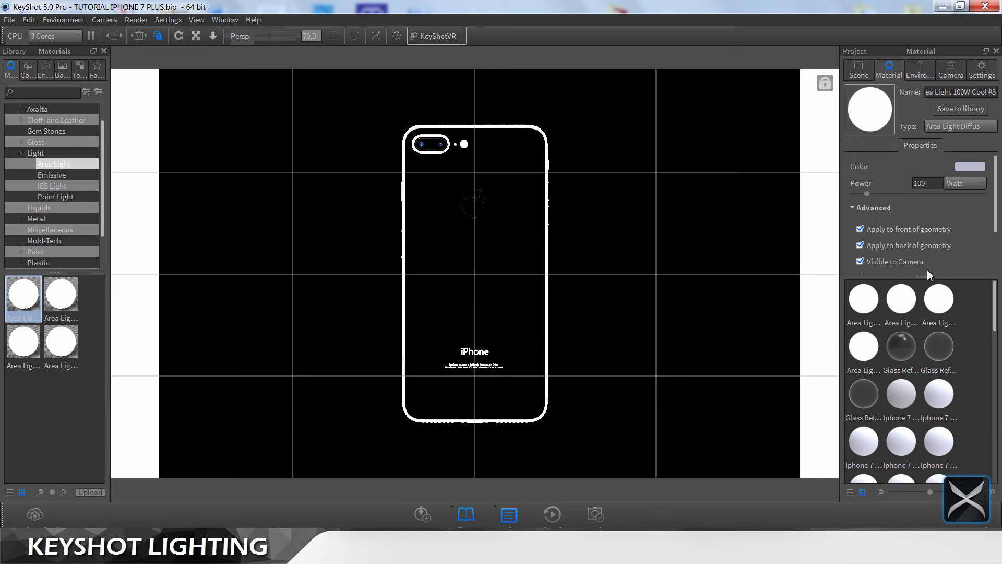
drag(920, 276, 918, 375)
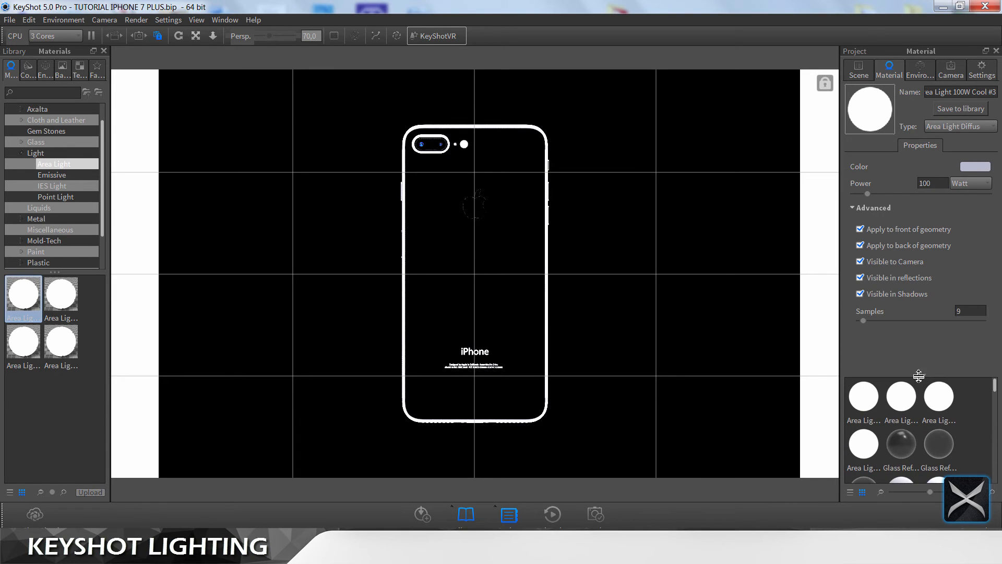
click(968, 172)
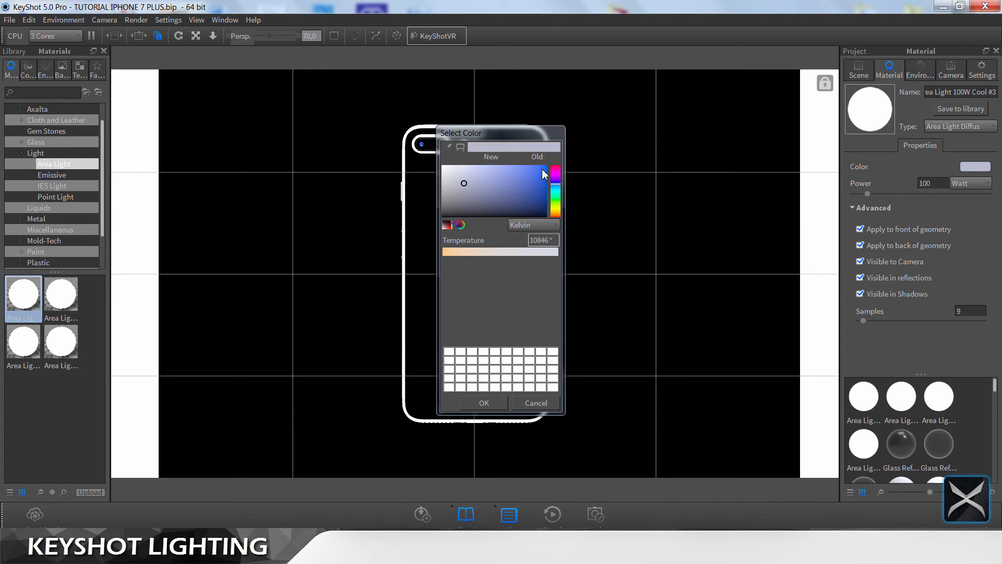
drag(469, 179, 441, 165)
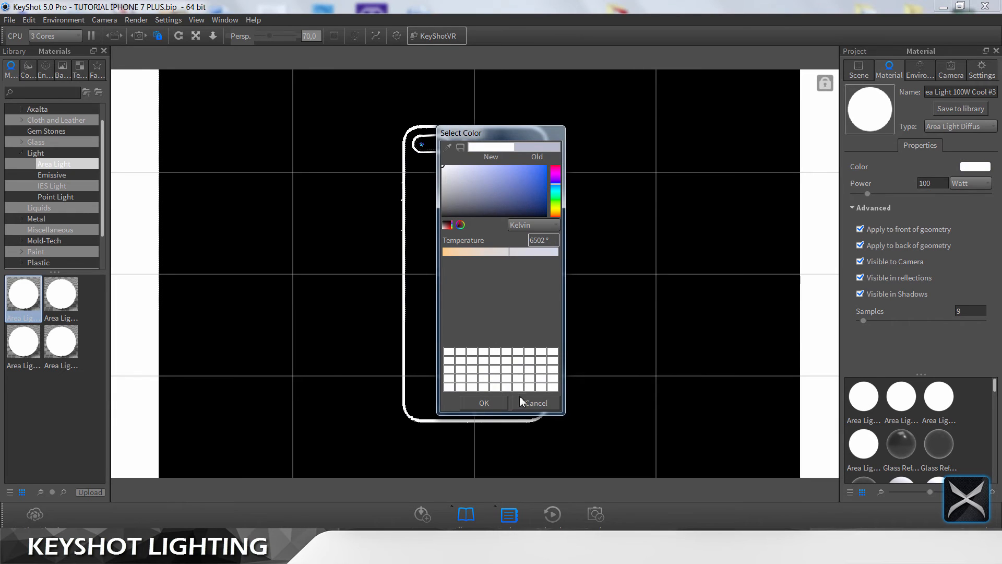
click(498, 407)
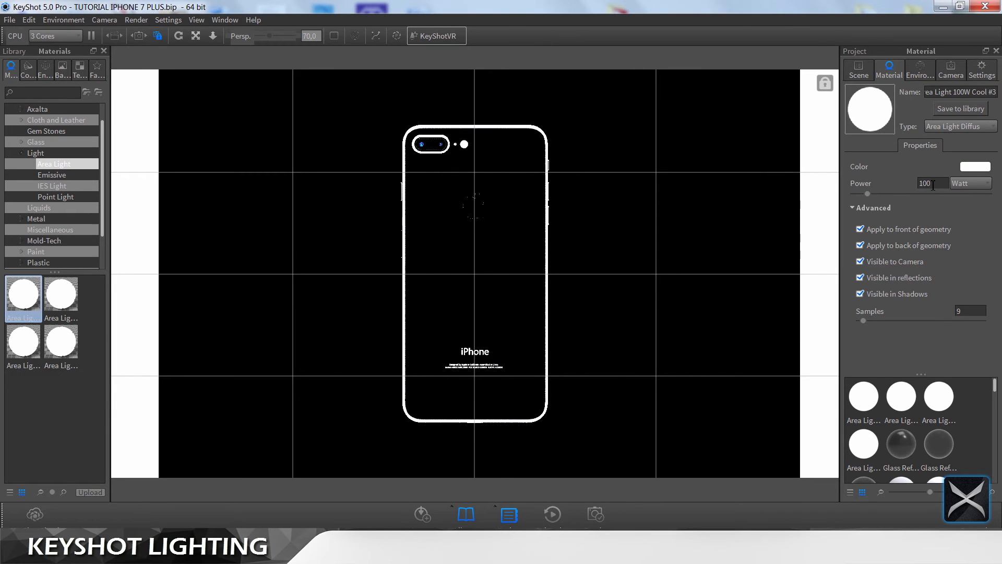
key(BackSpace)
key(BackSpace)
key(BackSpace)
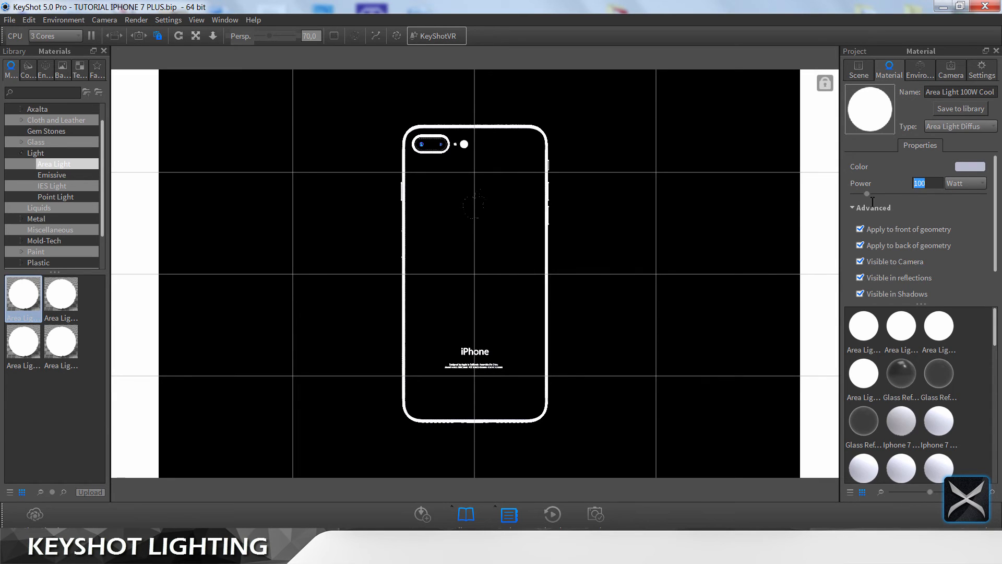
Step: Set the Area Light 100W Cool material to 50 Watt and a pure white colour
text(50)
click(970, 167)
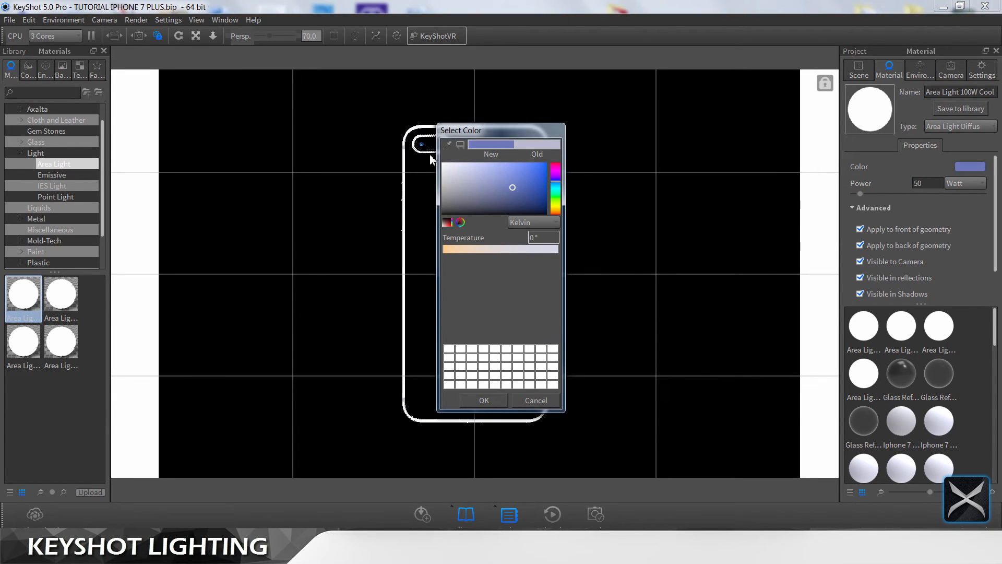
drag(512, 187, 430, 155)
click(490, 401)
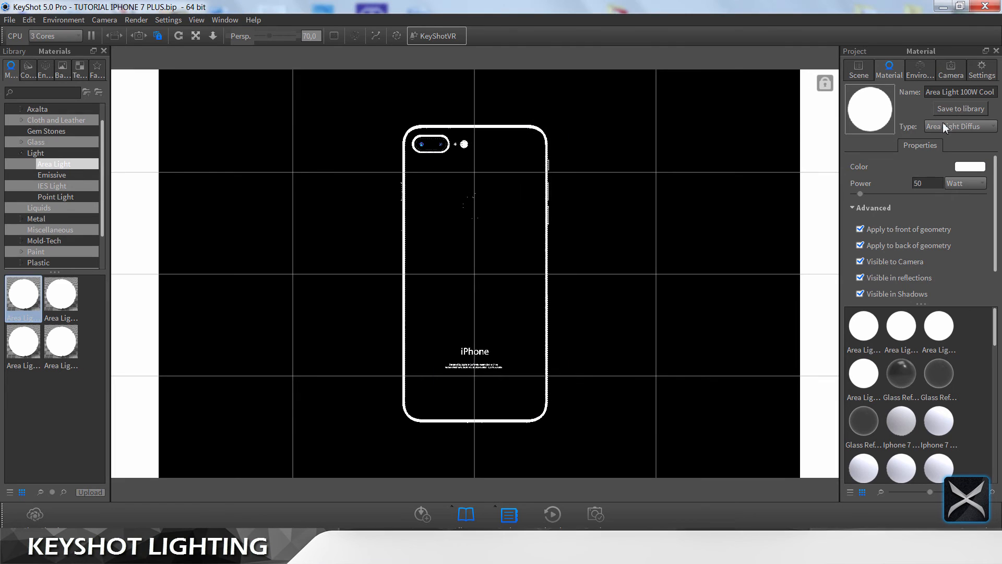
Step: From an angled free-camera view, edit the light colour of the Area Light 100W Cool #2 material on the plane above the phone
click(951, 69)
click(892, 96)
scroll(597, 226, down, 5)
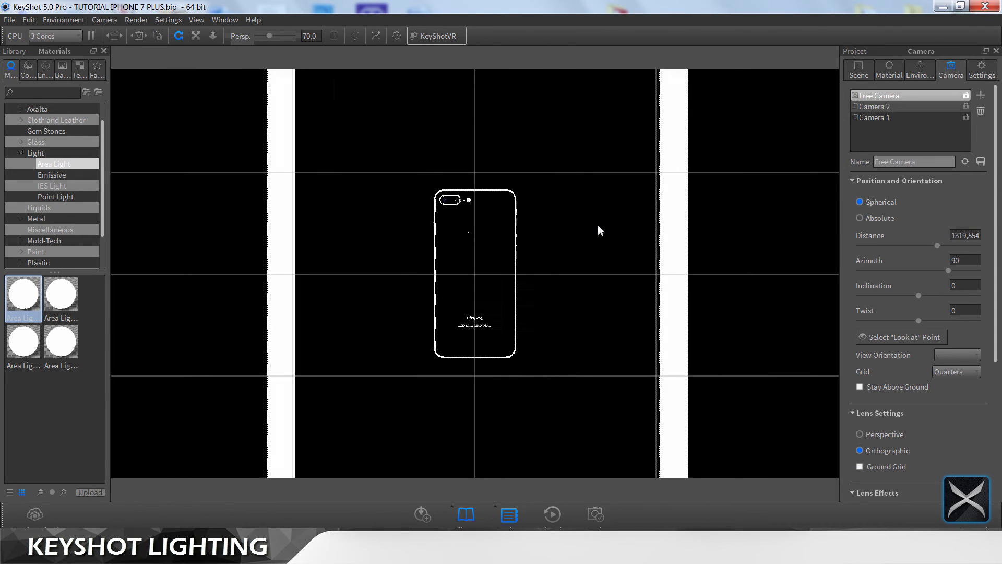
drag(573, 219, 504, 210)
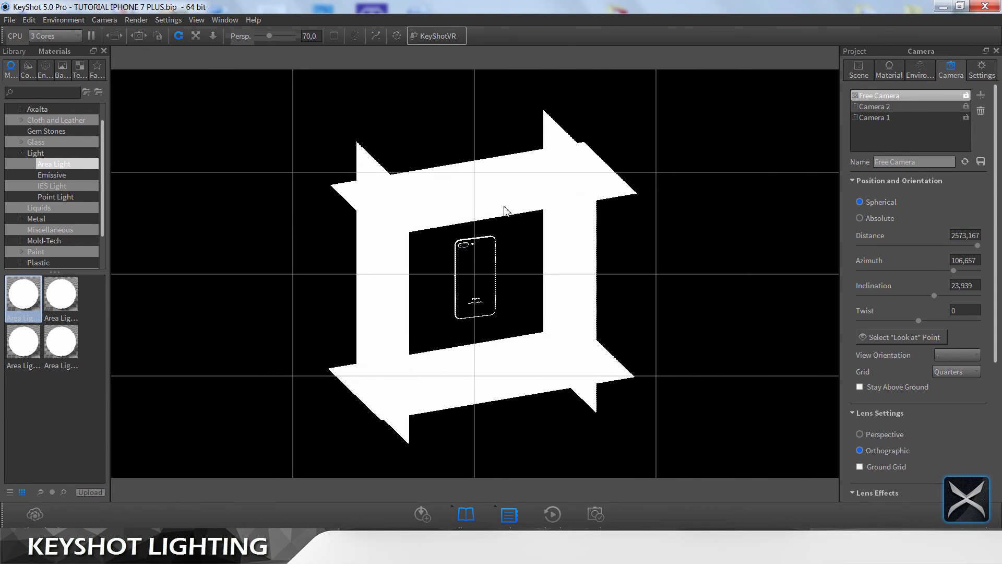
double_click(504, 210)
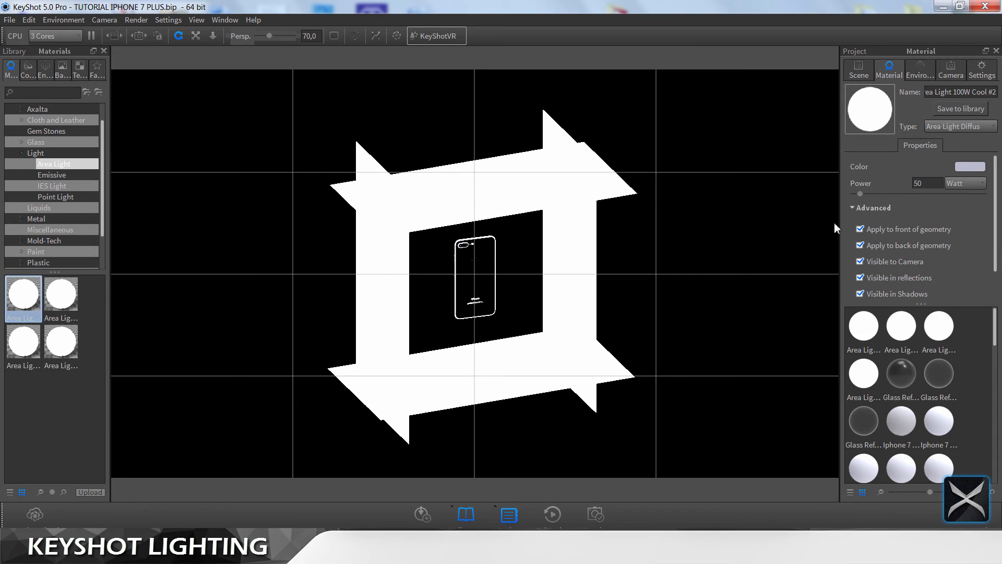
click(970, 166)
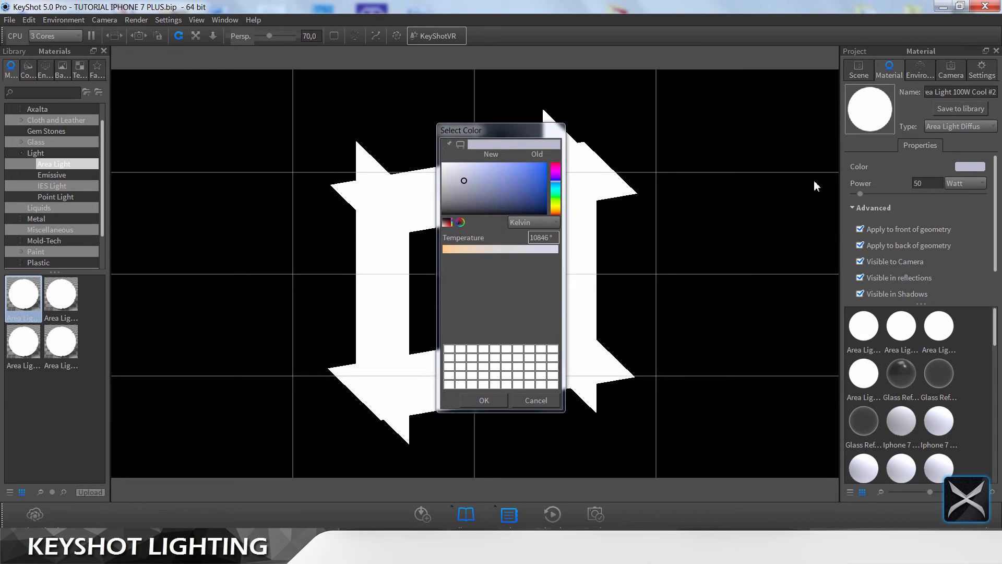
click(490, 401)
Step: Set the Area Light 100W Cool #1 material on the plane beneath the phone to 50 Watt and pure white
double_click(497, 386)
drag(934, 186, 801, 213)
text(50)
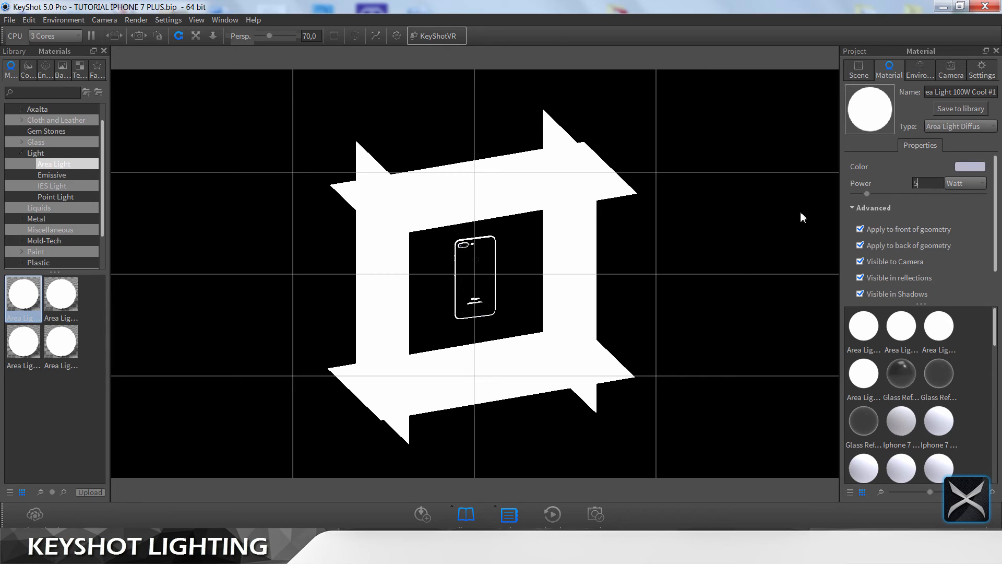
key(Return)
click(966, 170)
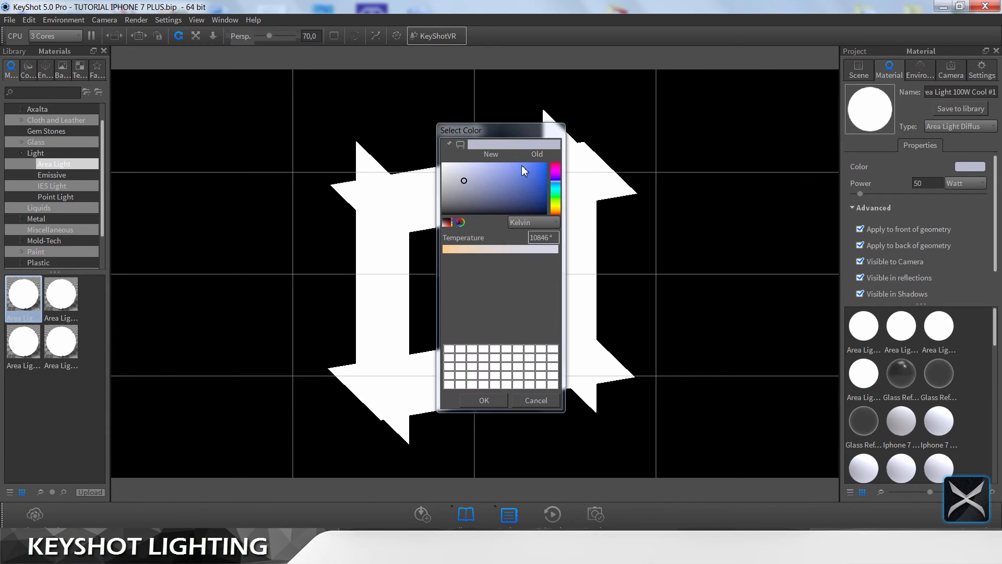
drag(522, 166, 404, 145)
click(490, 399)
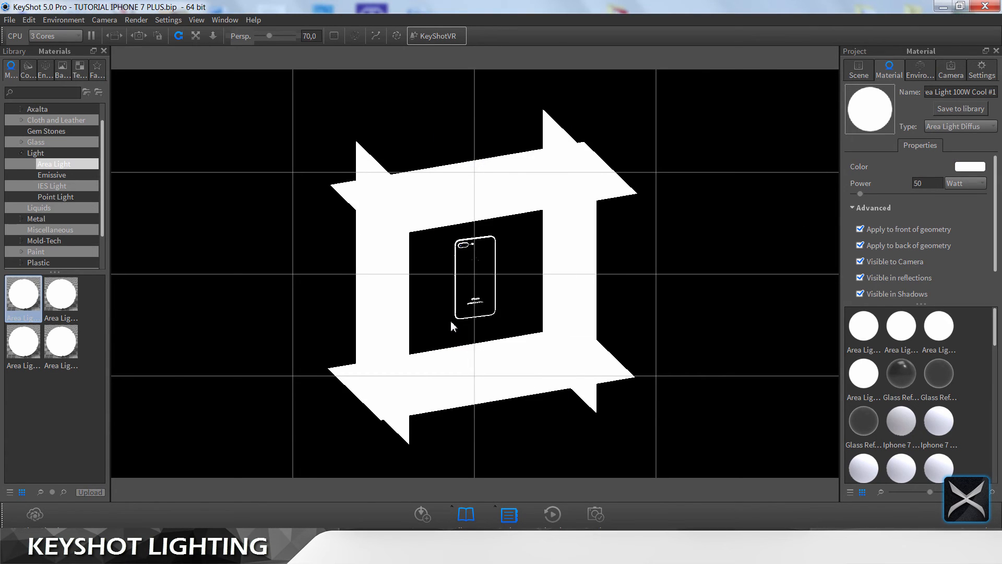
Step: In the Camera 2 view, try the Area Light 100W Cool #3 material at 10 Watt, and set it to 5 Watt
click(950, 69)
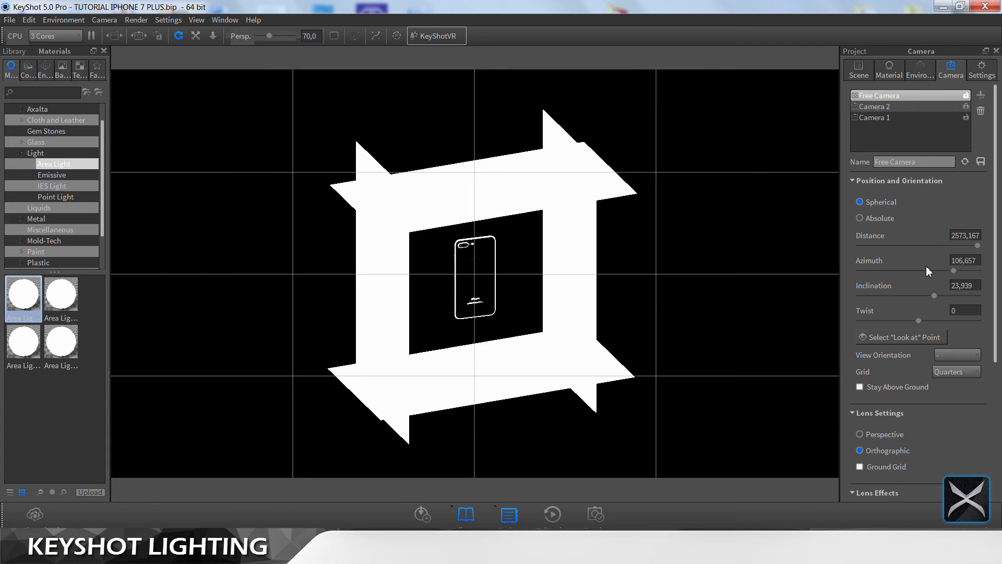
click(895, 106)
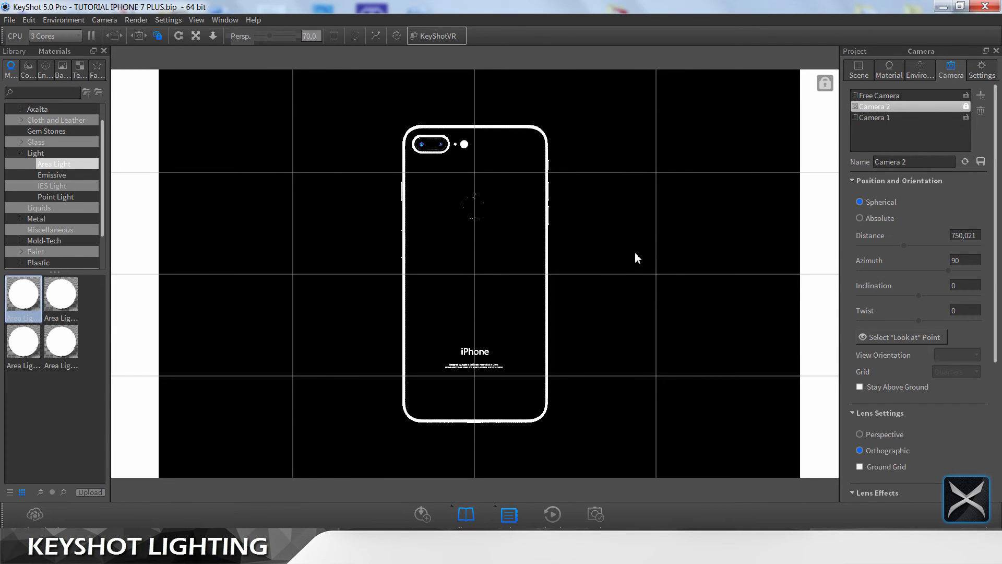
double_click(818, 207)
double_click(929, 182)
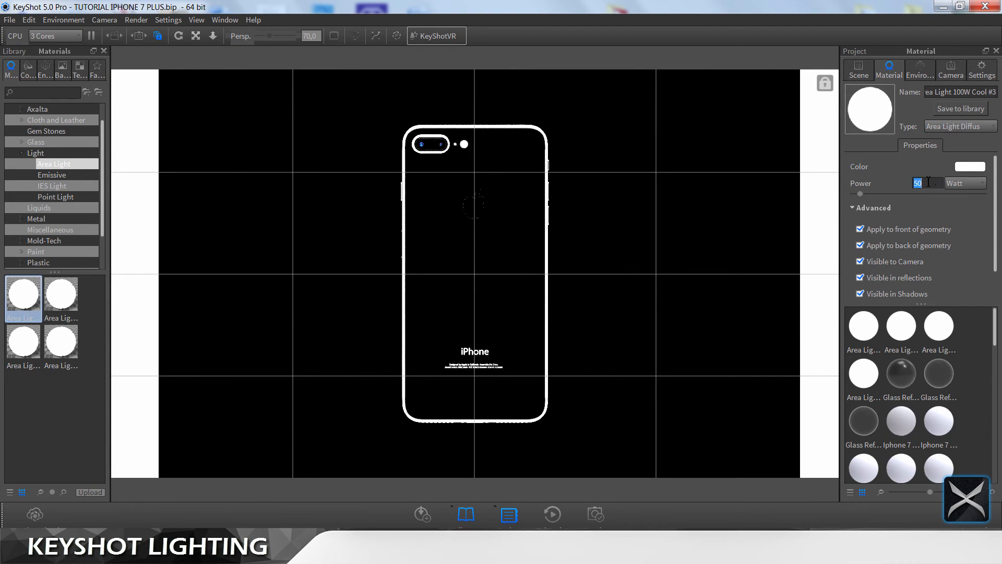
text(10)
key(Return)
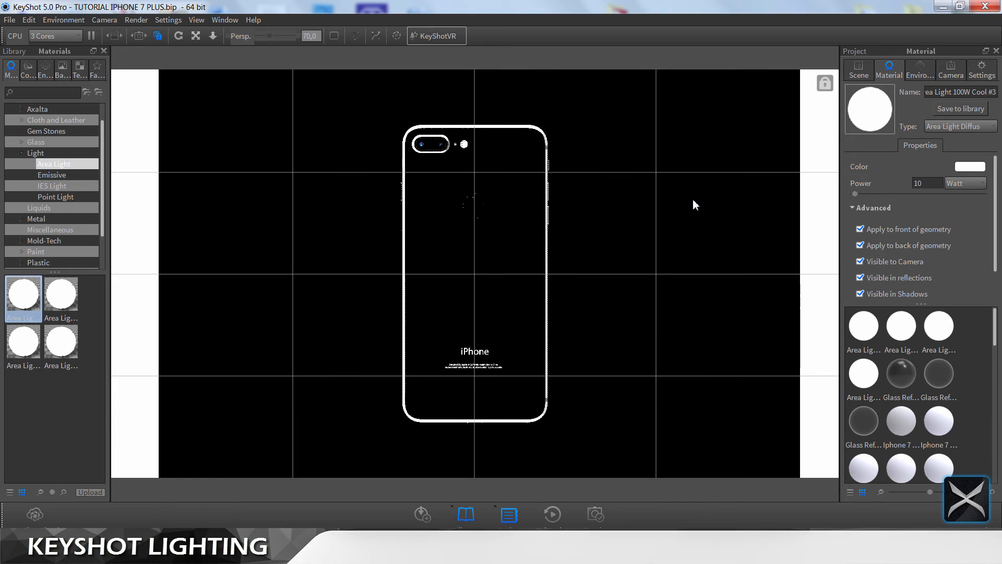
double_click(922, 183)
text(5)
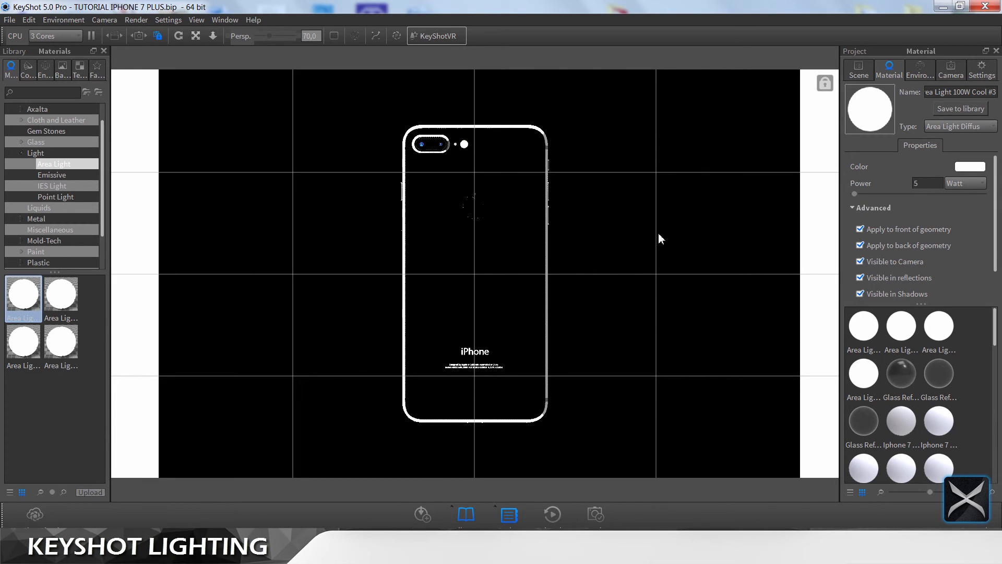
Step: From an angled free-camera view, set the Area Light 100W Cool #2 material on the plane above the phone to 5 Watt
click(950, 72)
click(910, 94)
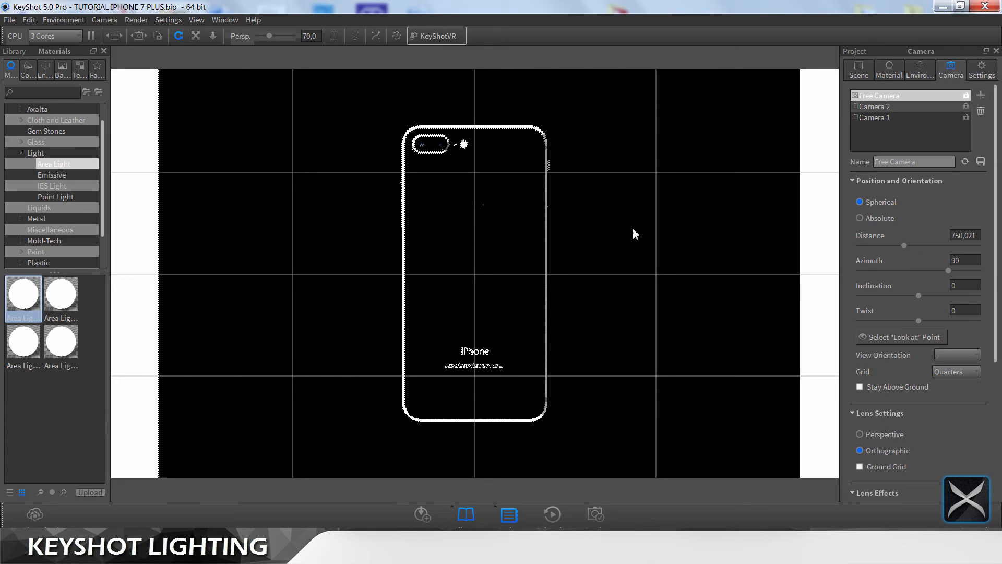
scroll(544, 242, down, 5)
drag(602, 283, 559, 235)
double_click(494, 161)
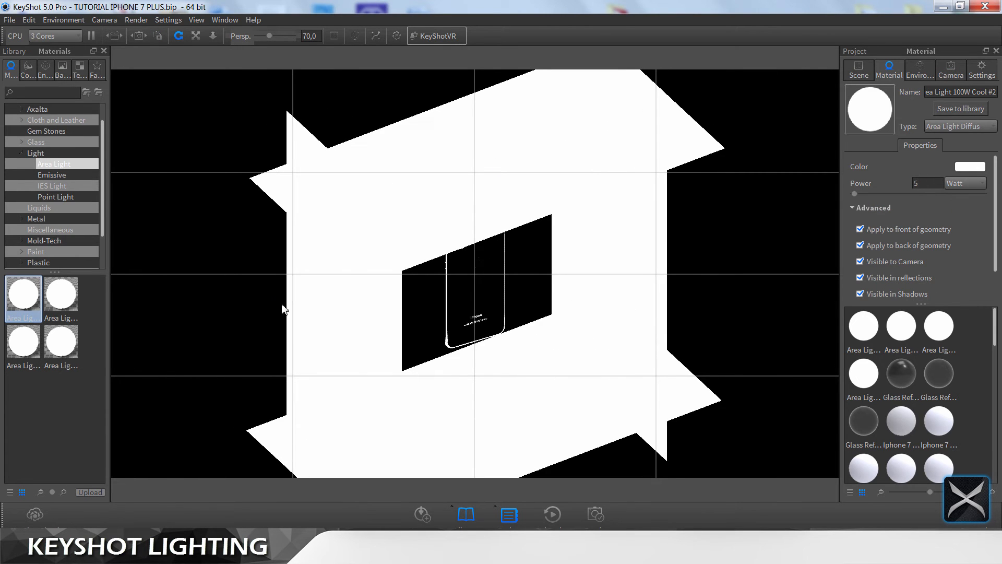
Step: Set the Area Light 100W Cool and Area Light 100W Cool #1 materials to 5 Watt each and return to the Camera 2 view
double_click(314, 309)
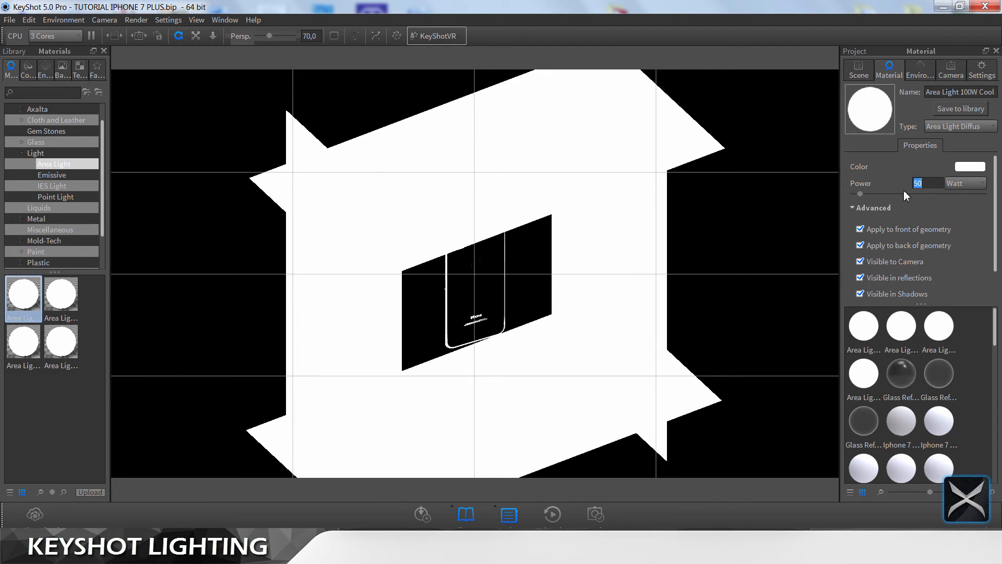
double_click(542, 346)
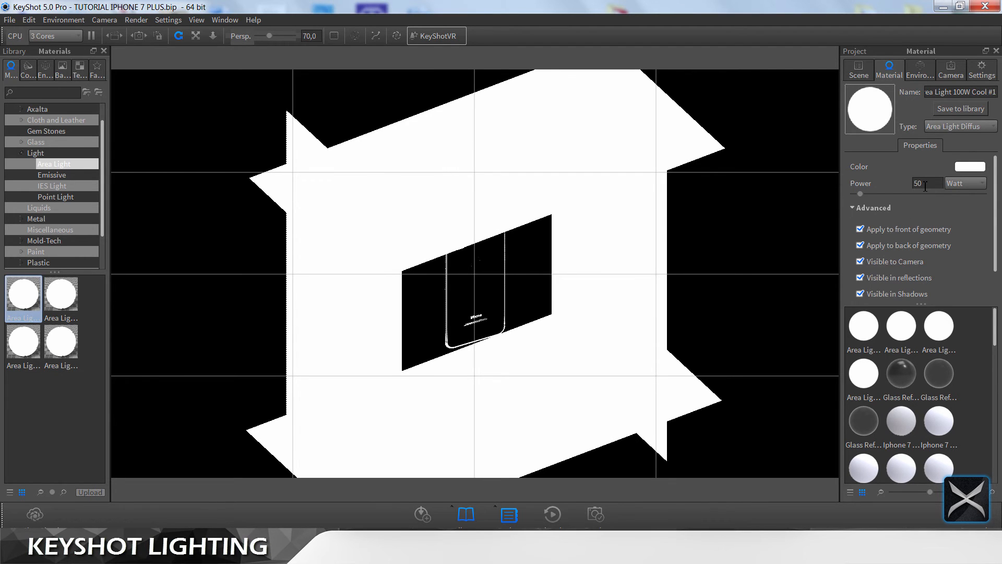
drag(926, 185, 914, 189)
scroll(755, 221, down, 3)
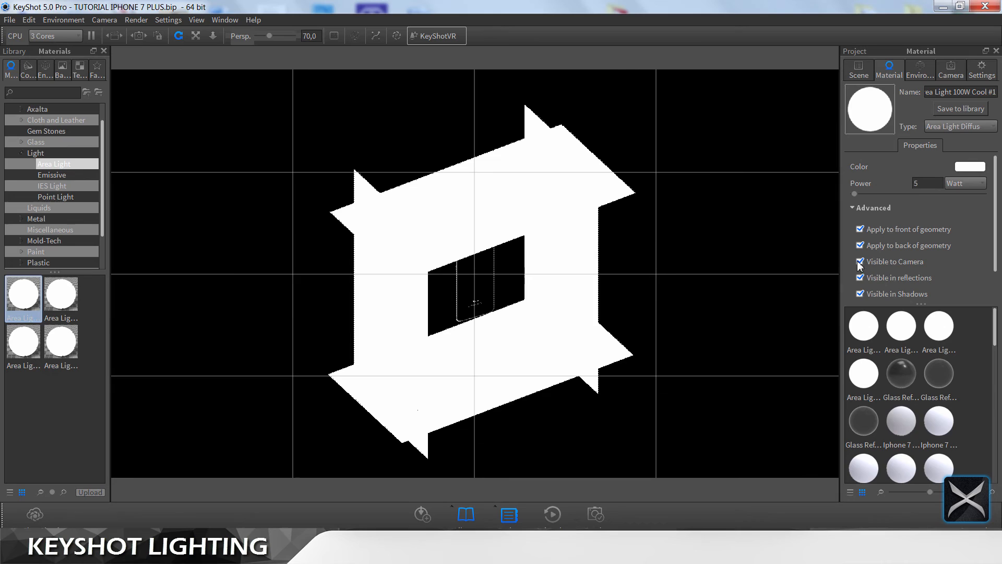
click(949, 76)
click(876, 107)
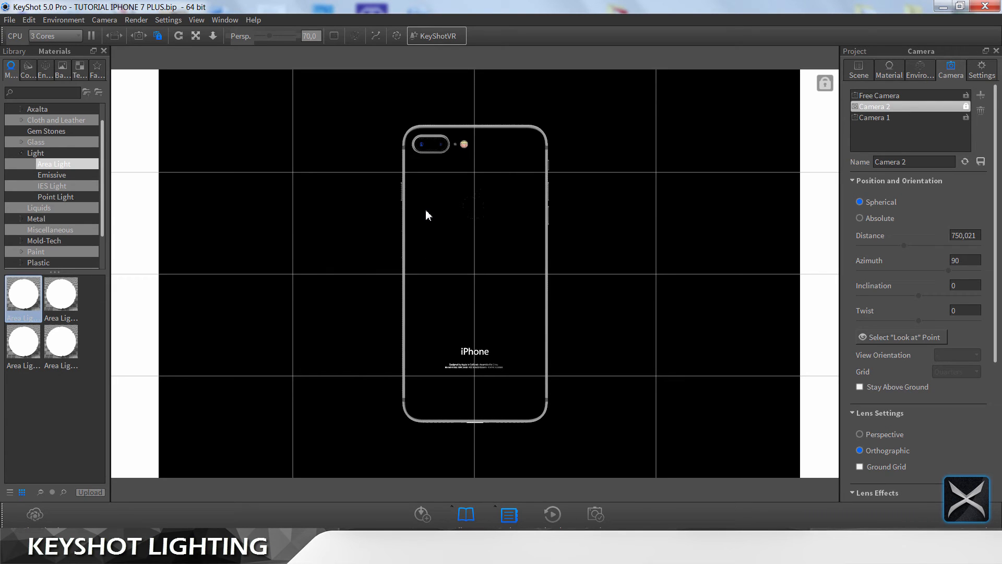
Step: Delete both existing pins, Pin 1 and Pin 2, from the environment's HDRI
click(920, 69)
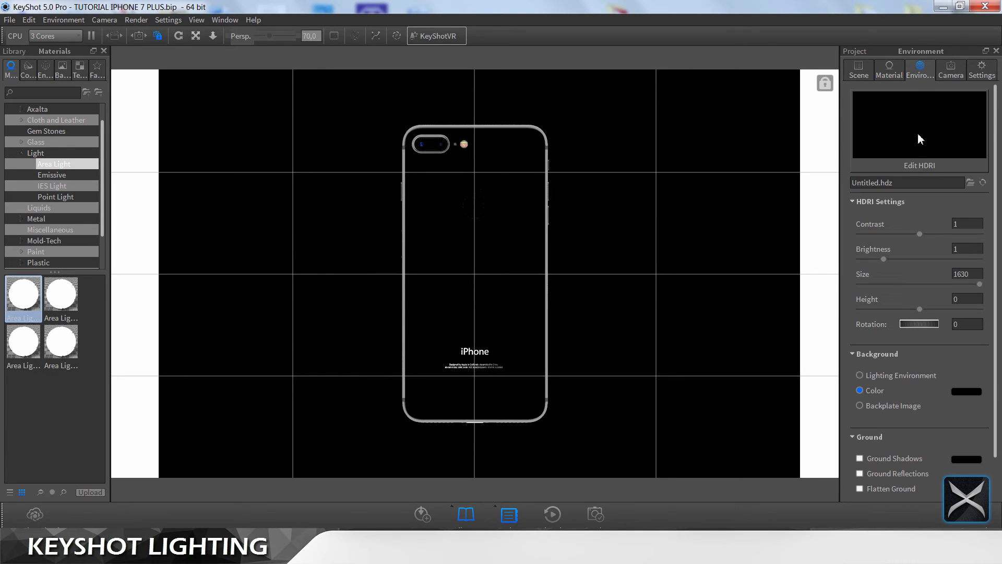
click(918, 165)
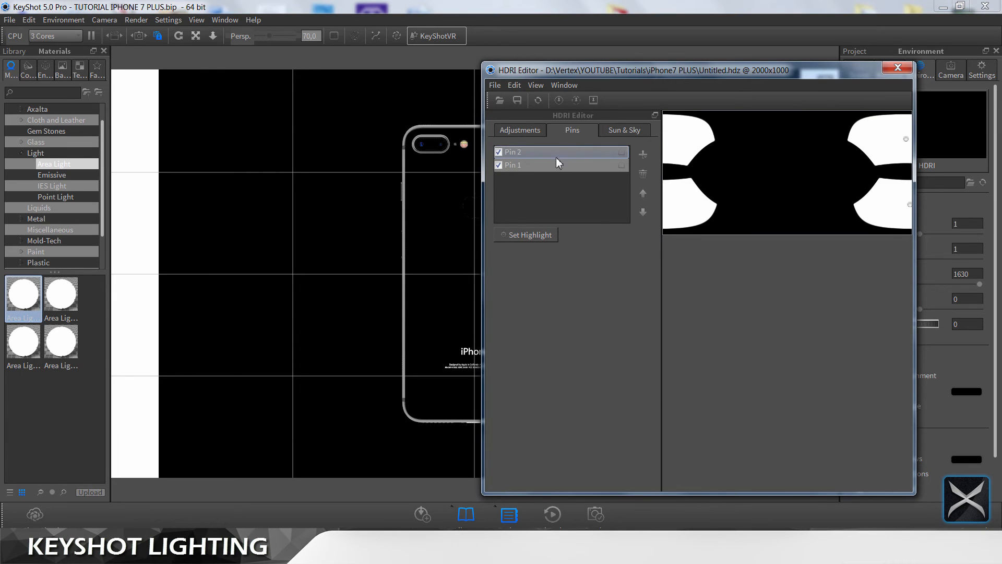
click(543, 167)
right_click(542, 168)
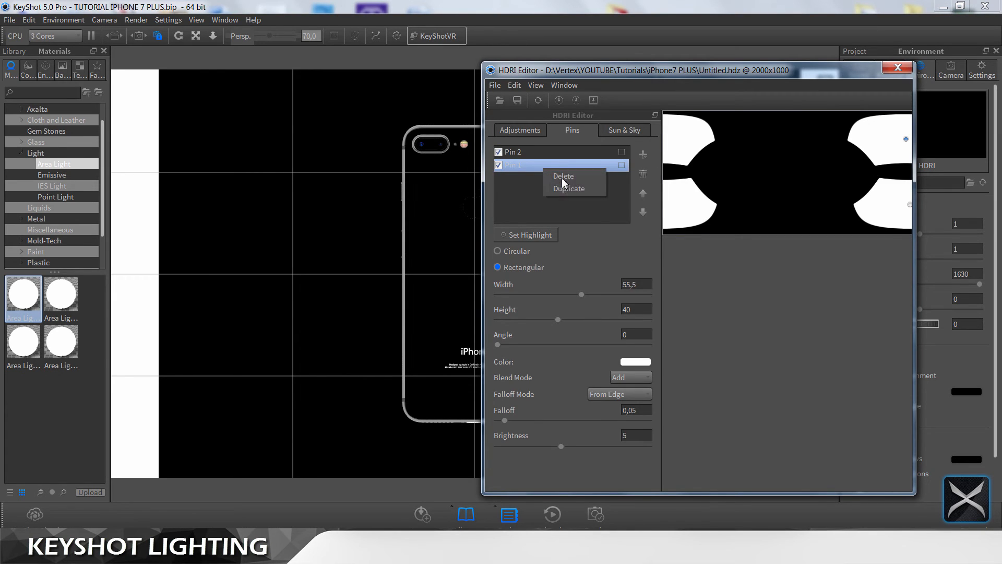
click(561, 177)
click(641, 175)
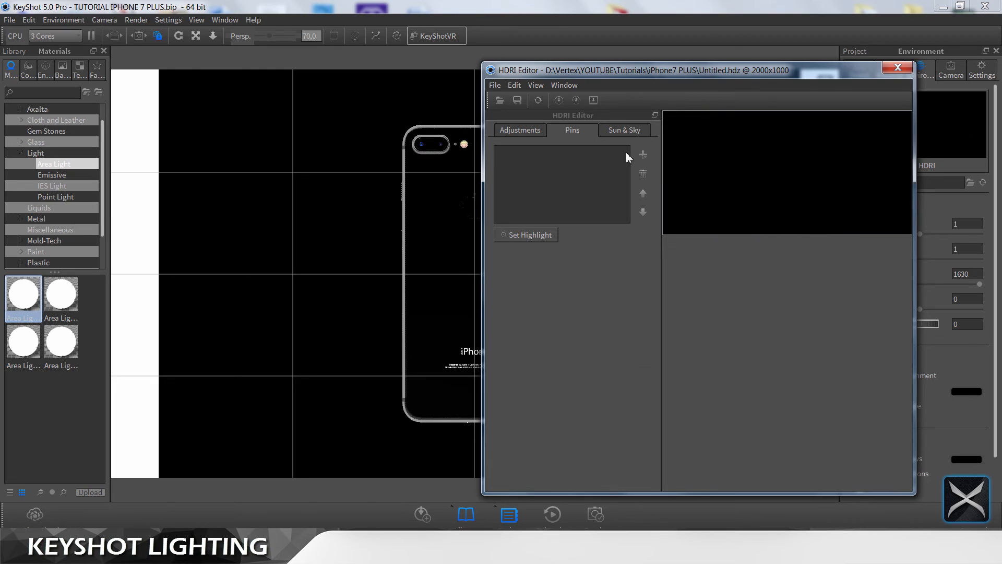
Step: Add a highlight pin at the centre of the phone's back and make it rectangular with a height of 45,2
click(532, 233)
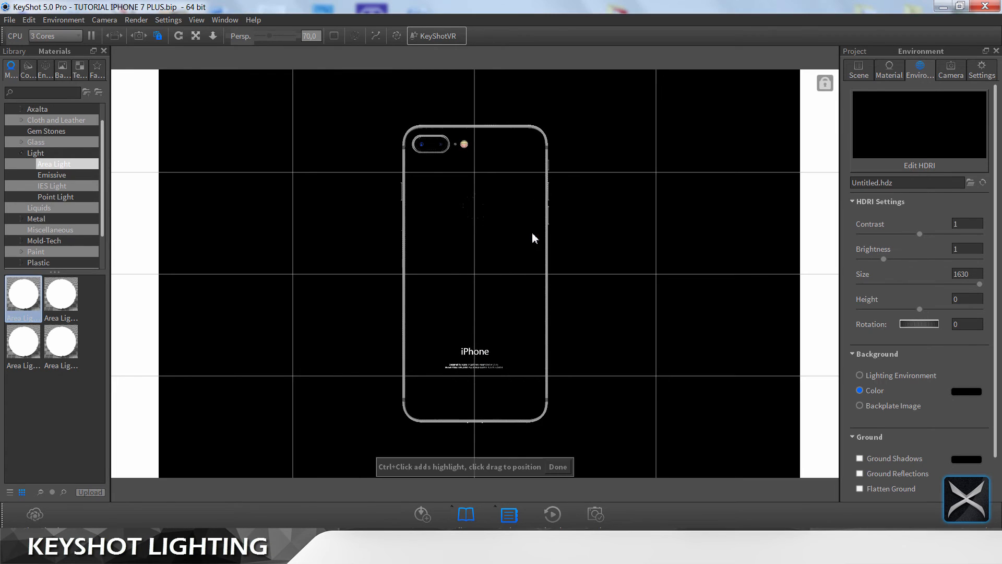
click(474, 274)
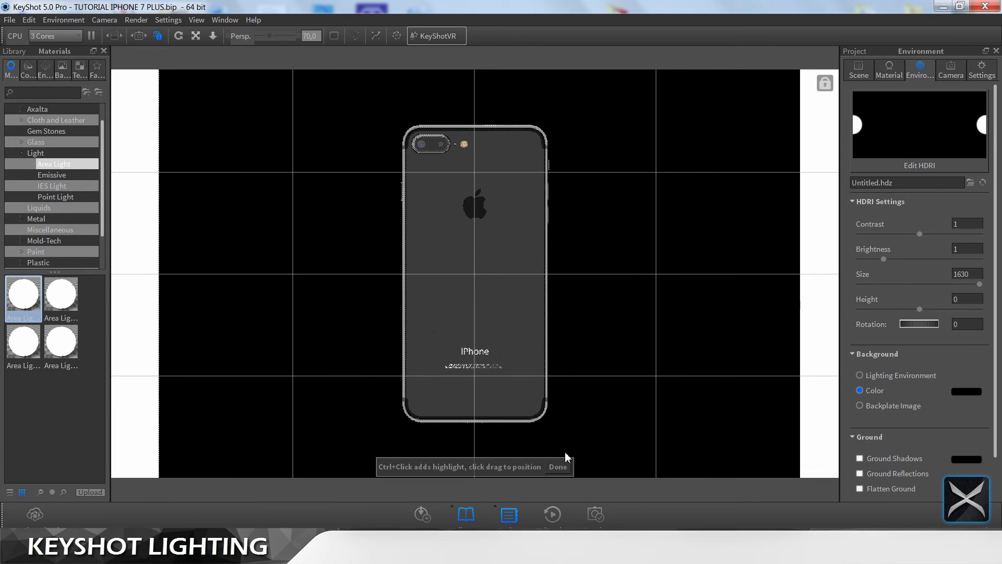
mouse_move(230, 525)
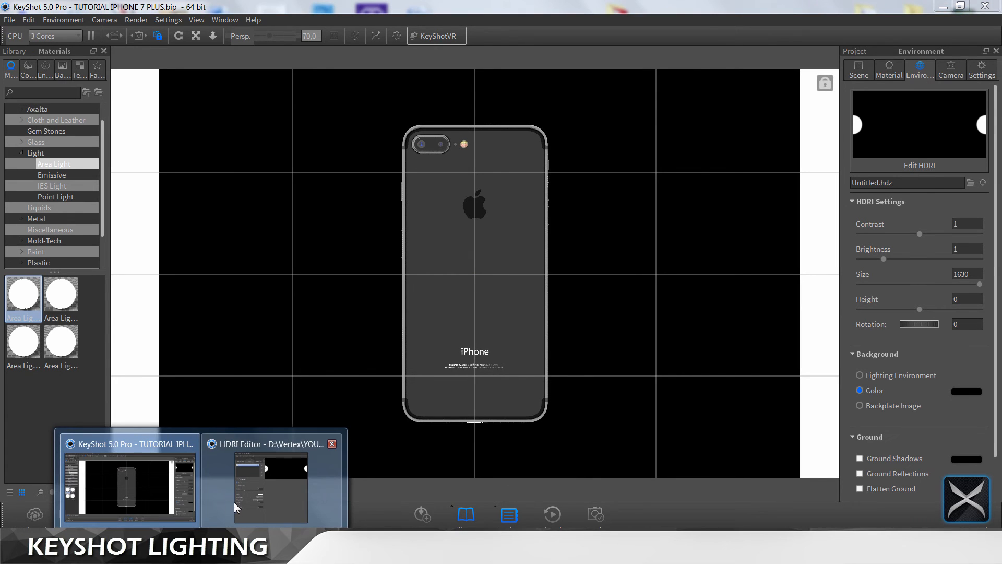
click(230, 496)
drag(660, 78, 771, 46)
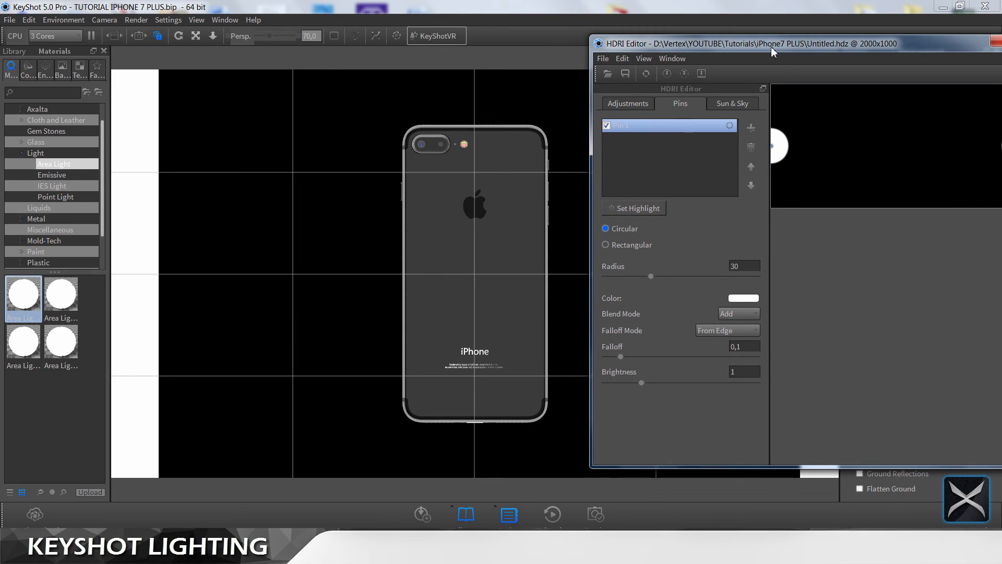
click(638, 246)
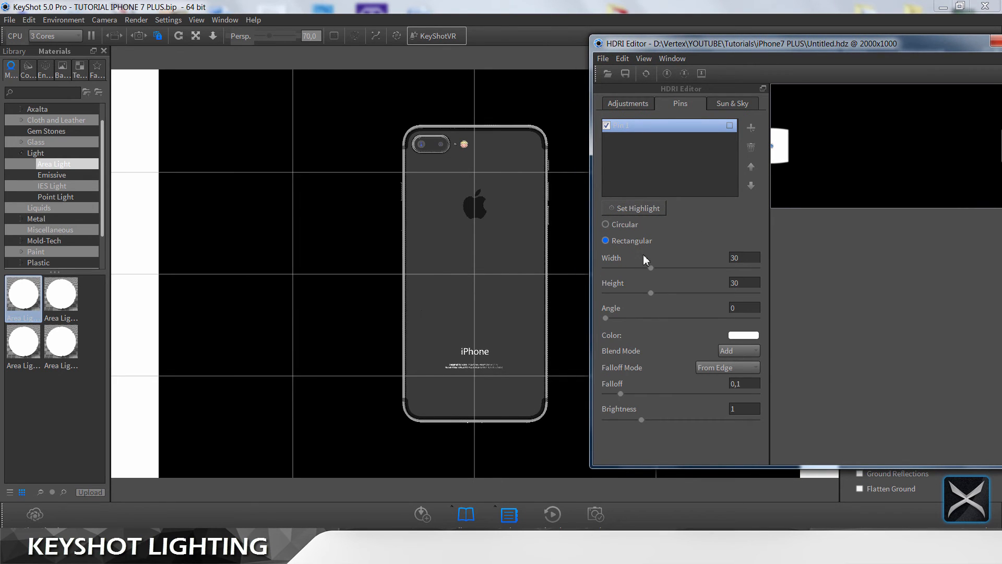
drag(651, 294, 674, 293)
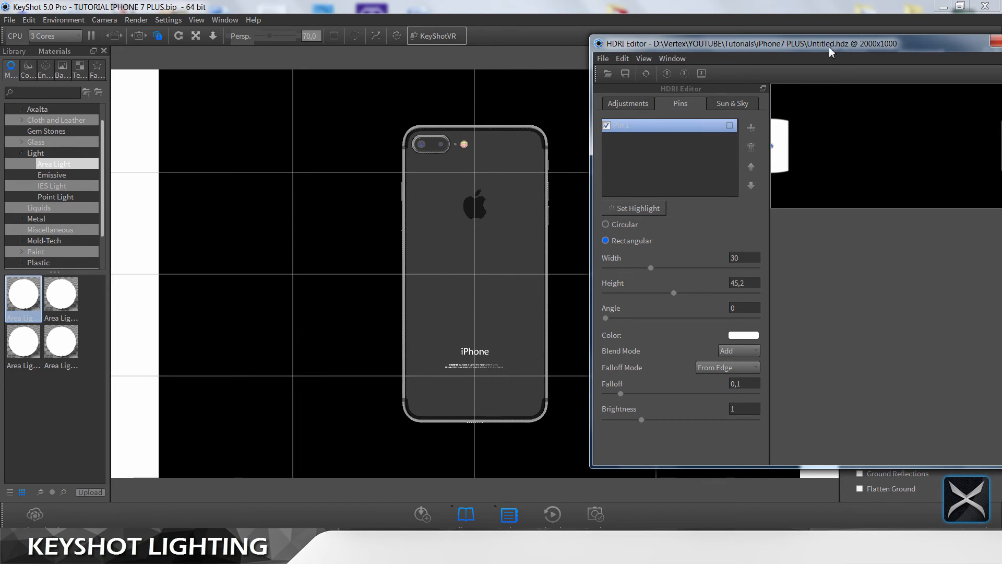
Step: Set the rectangular pin's falloff to 0,25 and its brightness to 0,1, after trying a brightness of 0,25
mouse_move(829, 46)
mouse_down()
mouse_move(794, 45)
mouse_move(813, 45)
mouse_up()
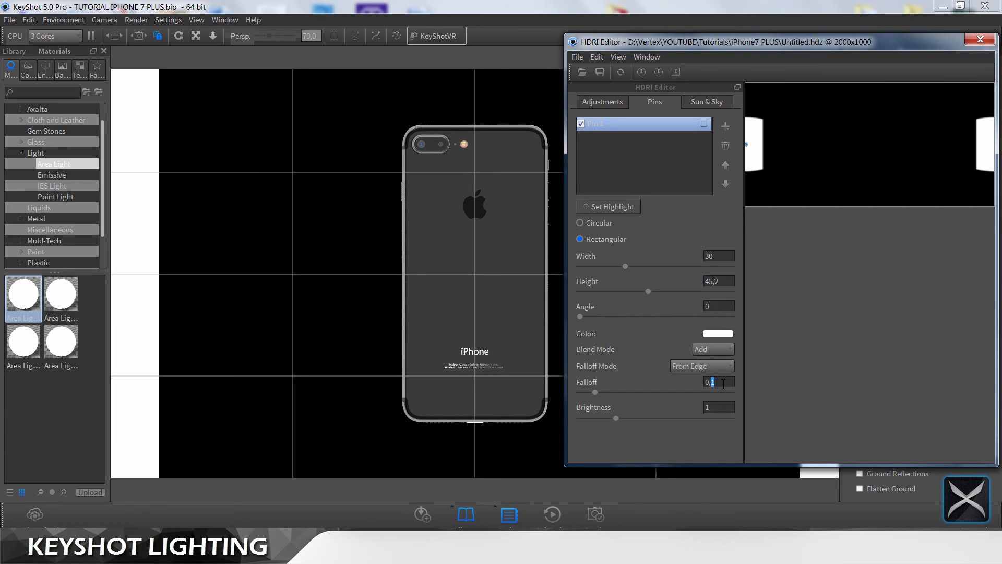
text(25)
key(Tab)
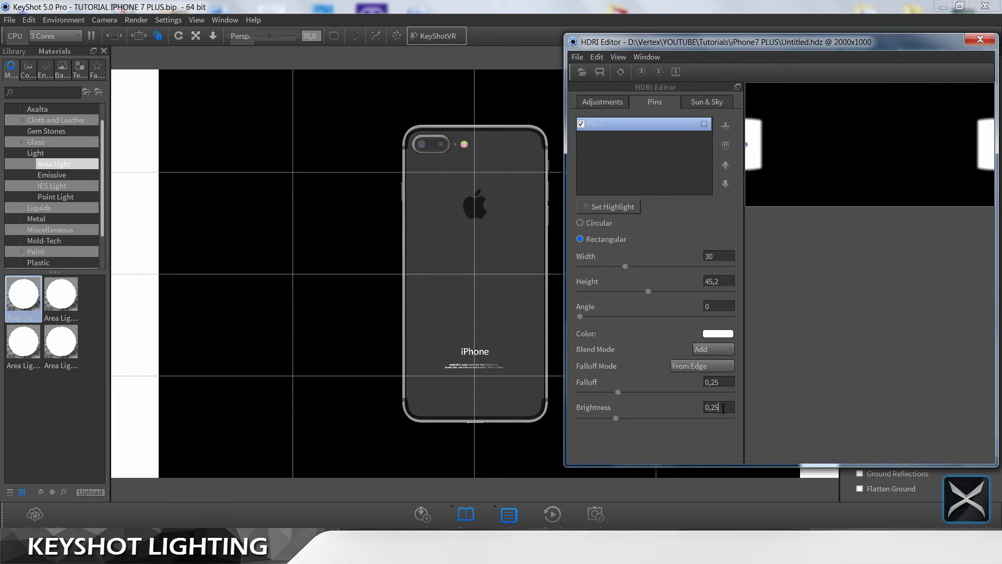
text(0,25)
key(Return)
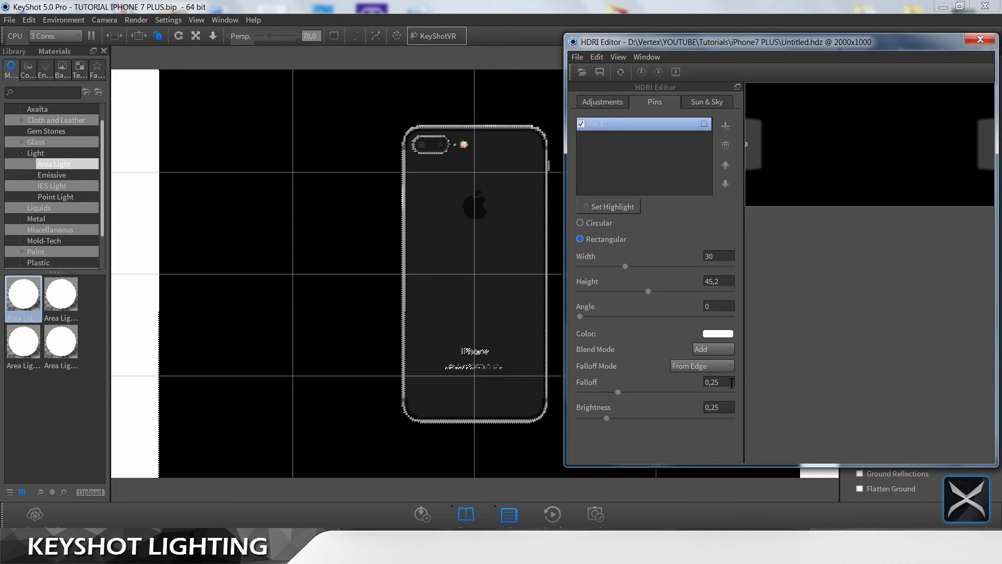
double_click(722, 410)
text(1)
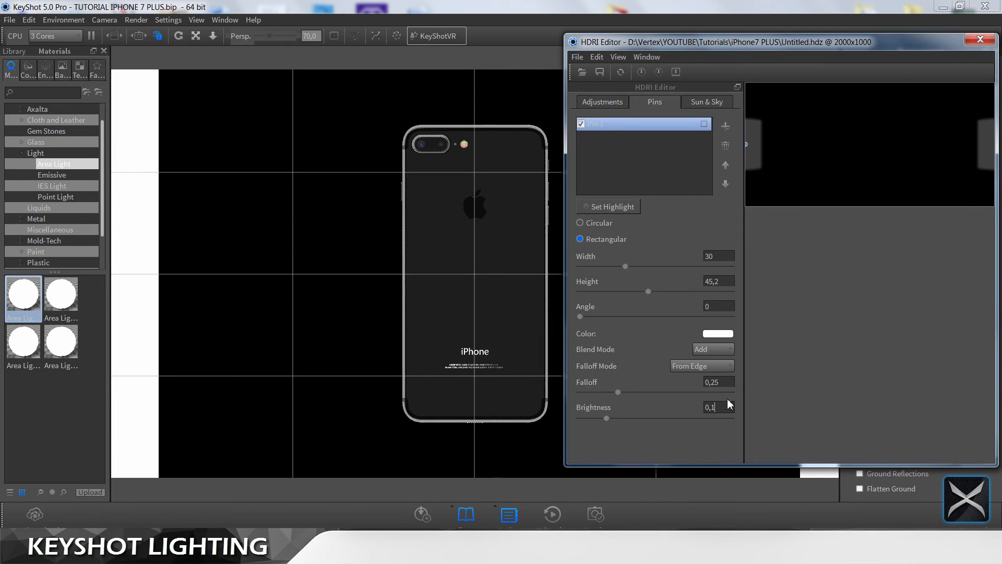
key(Return)
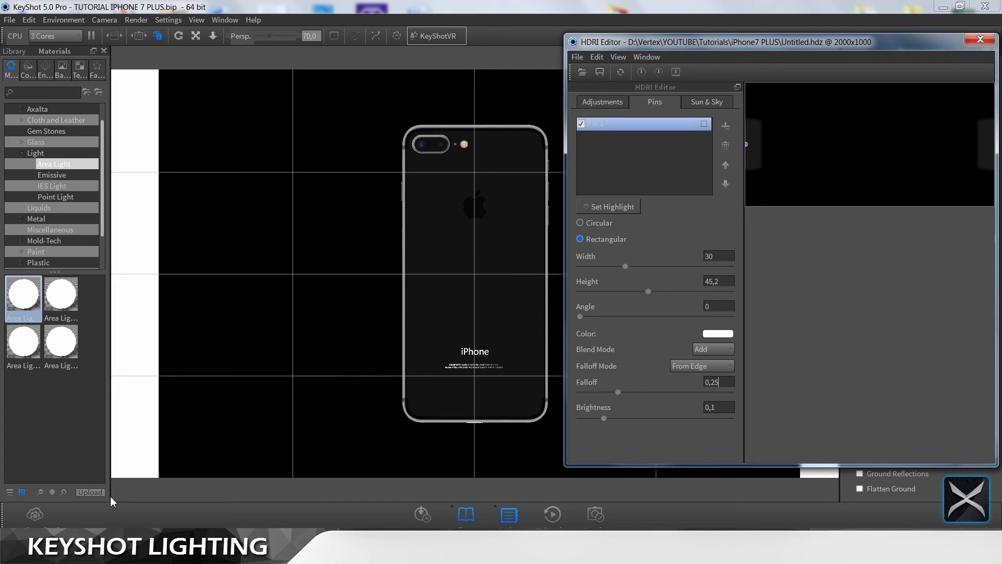
click(42, 554)
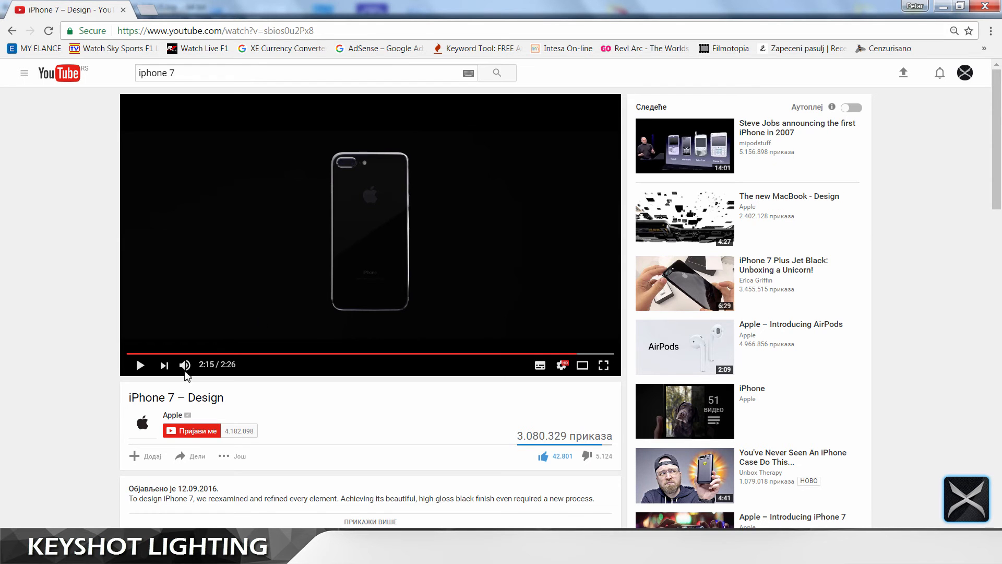
click(943, 6)
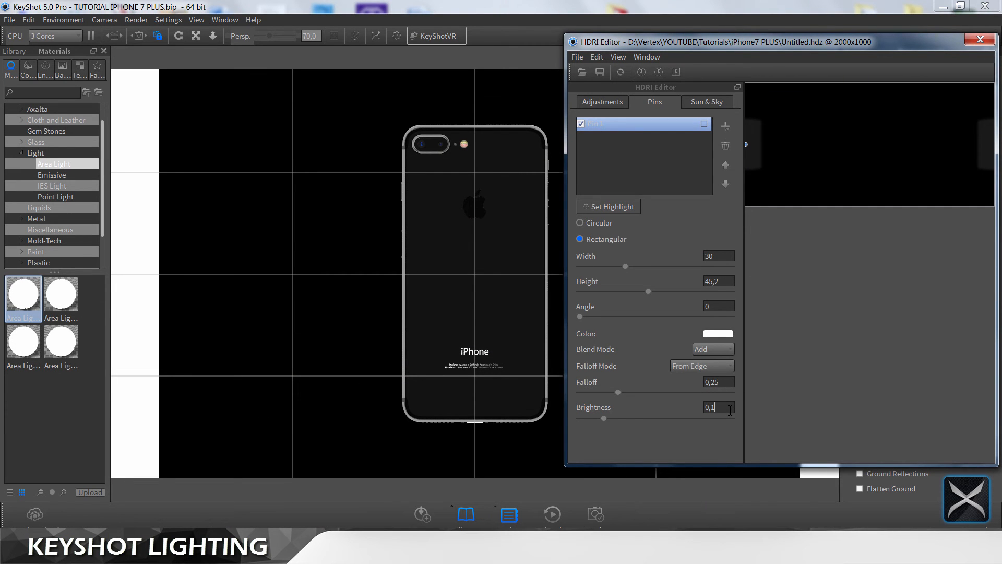
click(140, 554)
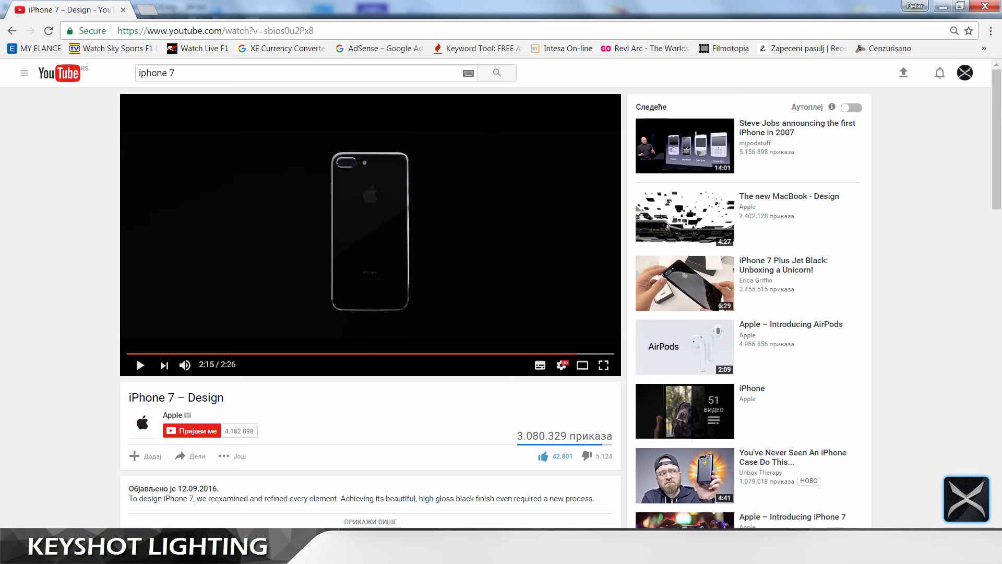
double_click(464, 239)
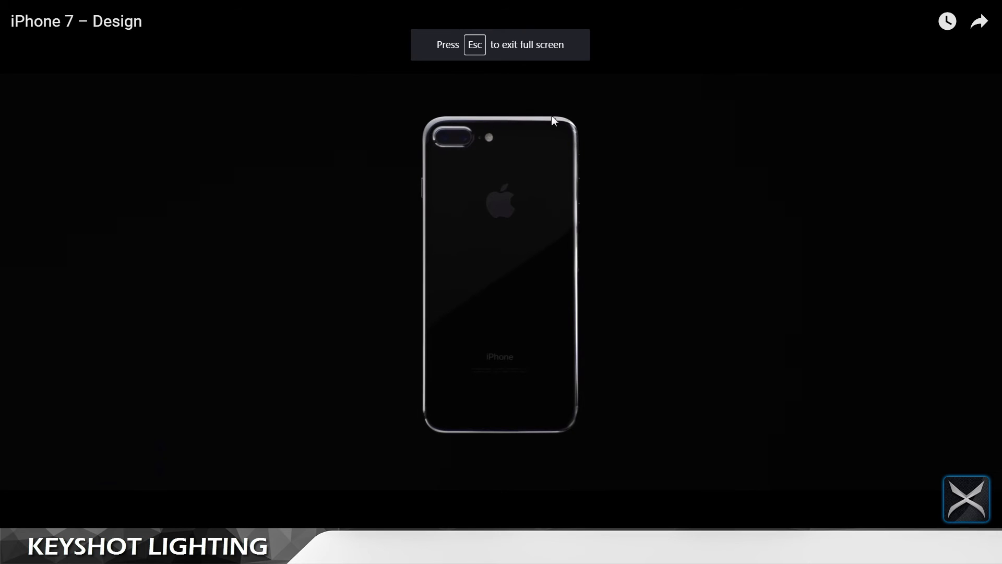
click(579, 340)
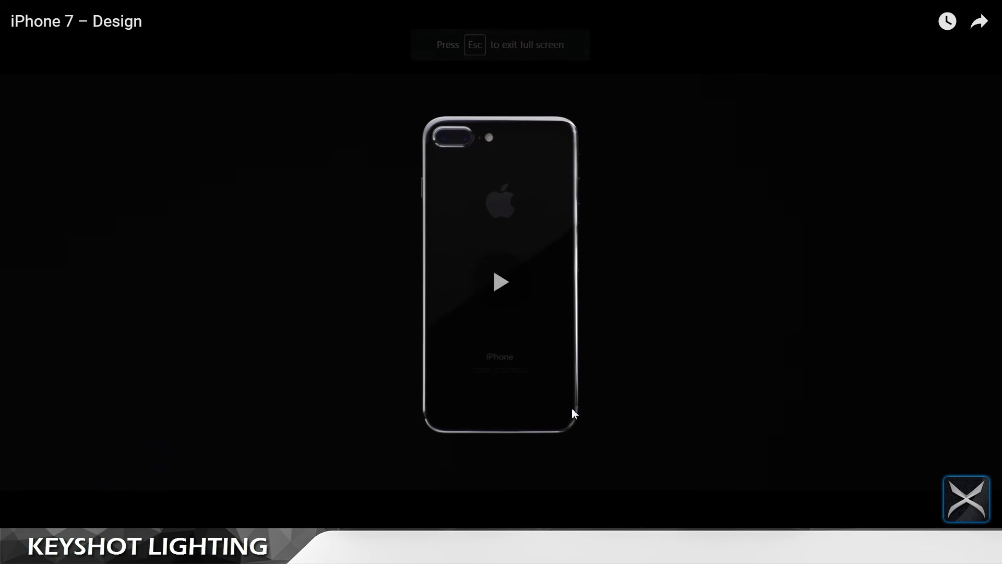
click(390, 330)
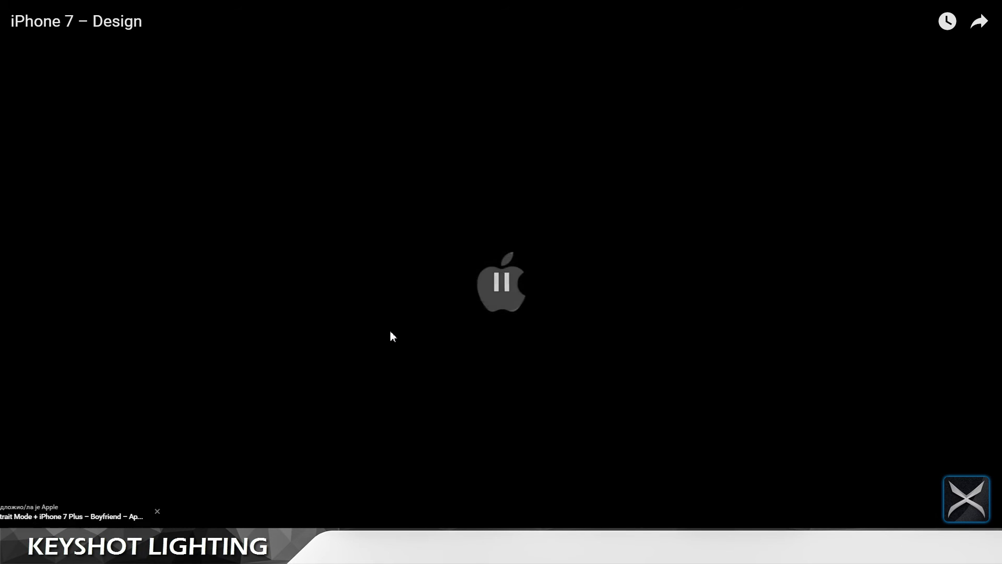
key(Left)
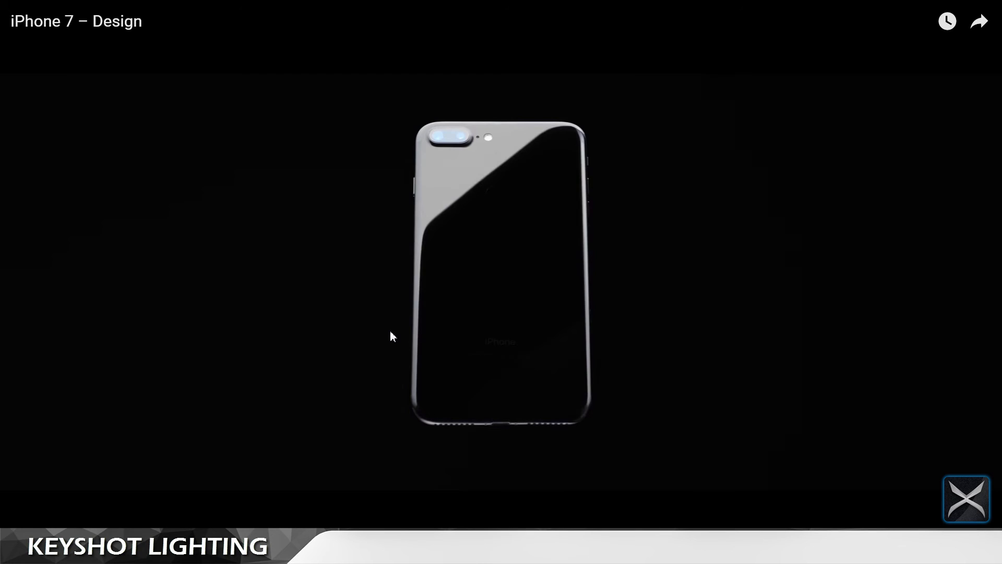
click(390, 330)
key(Escape)
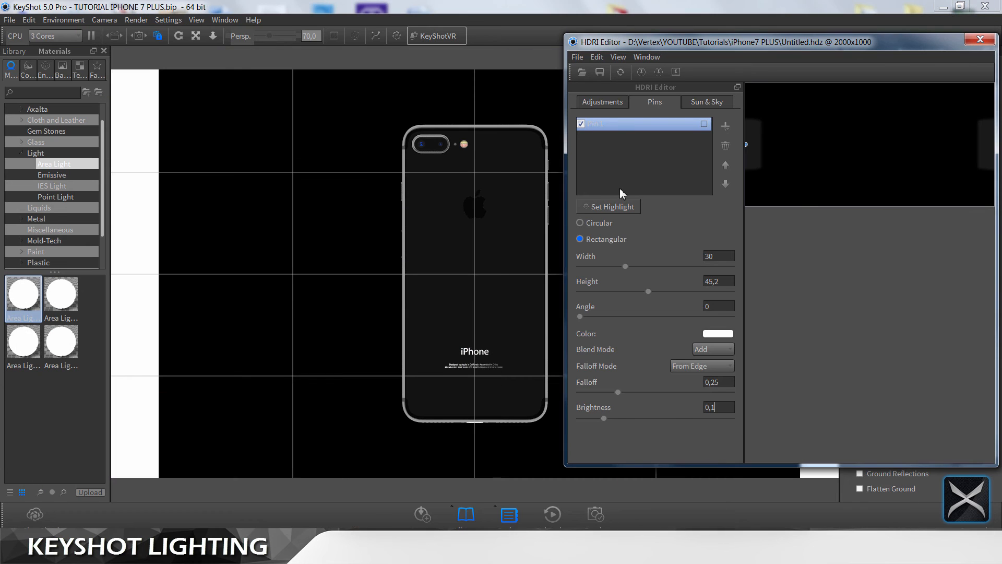
Step: Set the power of the Area Light 100W Cool plane's material to 10 Watt
click(335, 198)
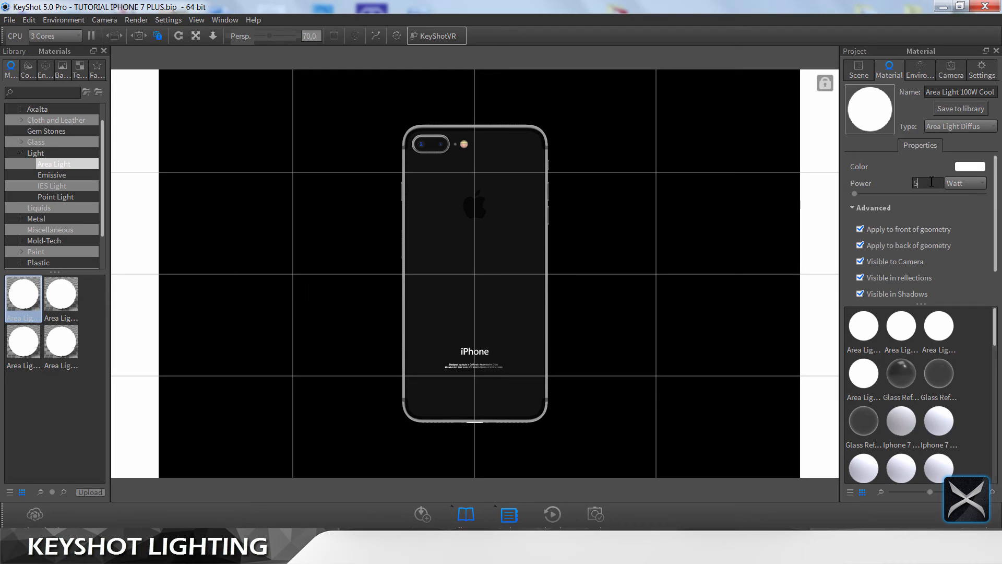
key(BackSpace)
text(10)
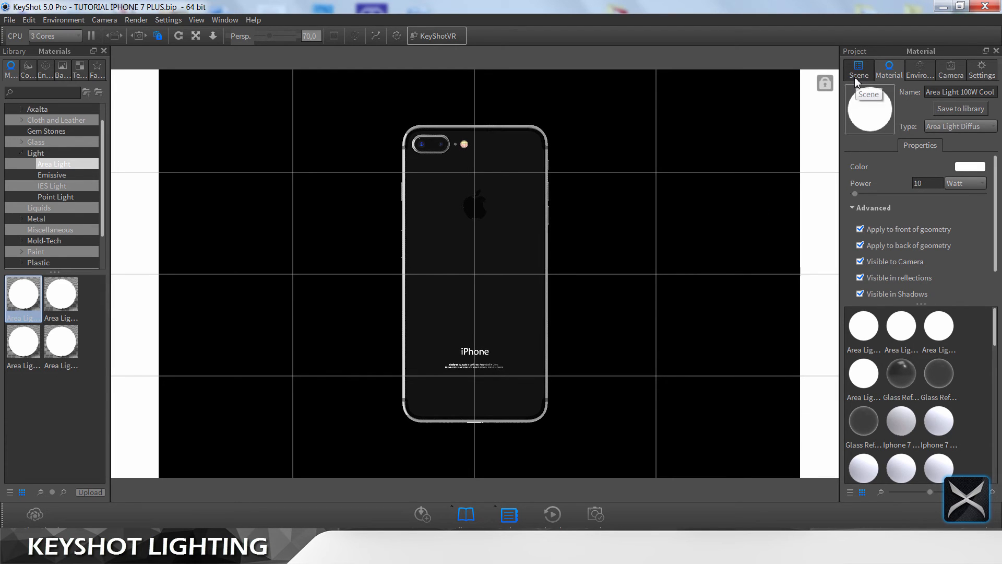
Step: Activate the Free Camera and save the modified environment image as a new HDR file named LIGHT
click(951, 70)
click(879, 95)
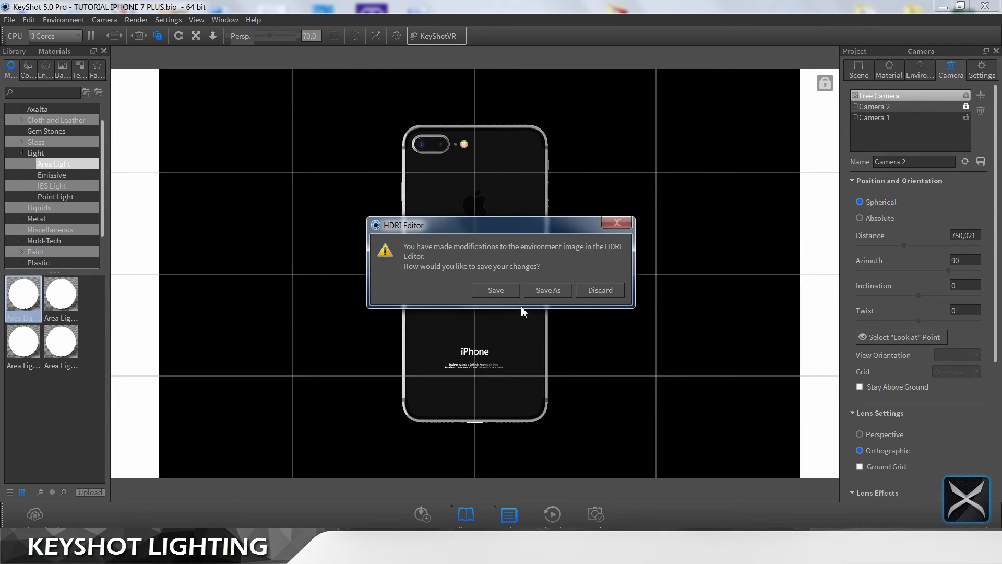
click(538, 290)
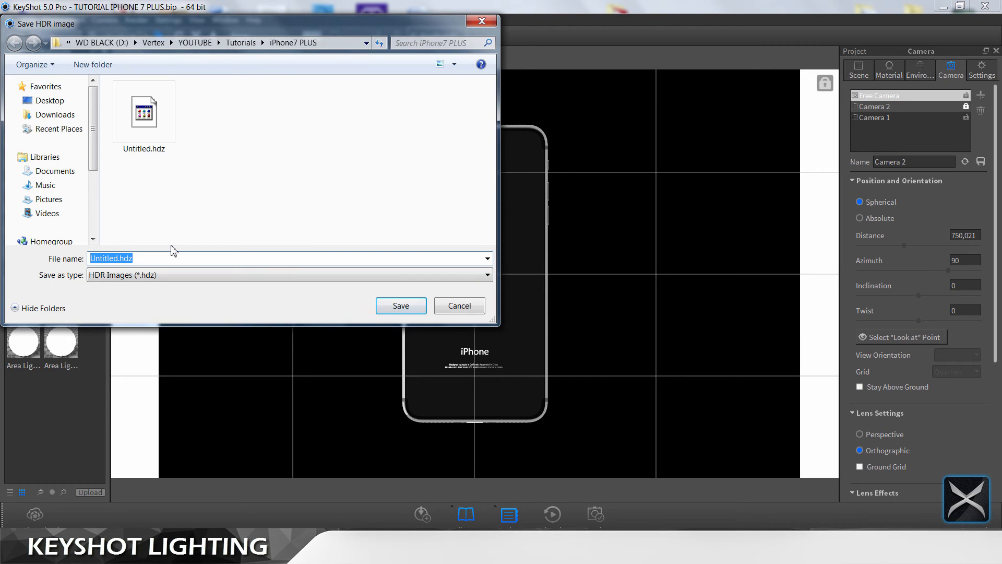
text(LIGHT)
key(Return)
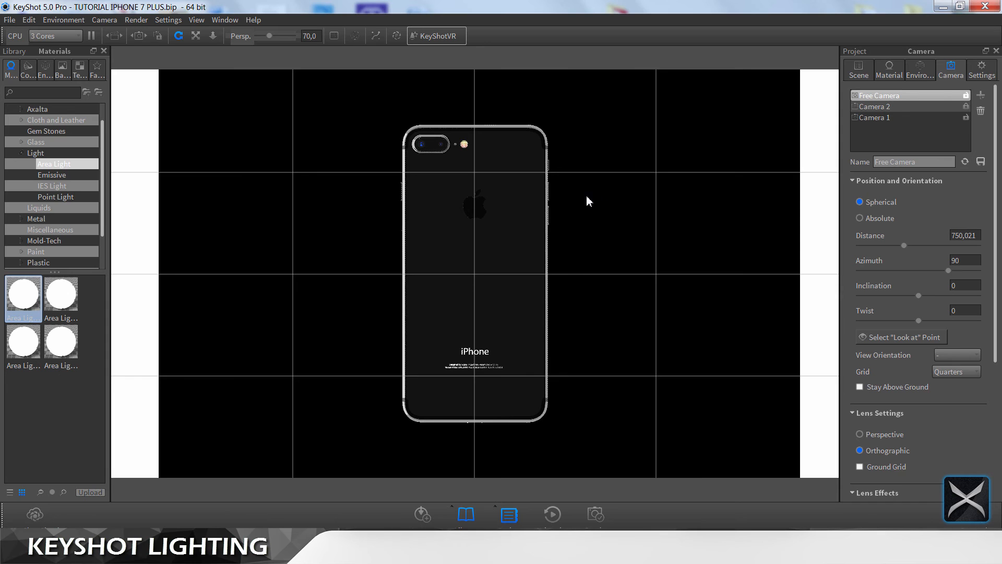
Step: Set the power of the other area light planes around the phone to 10 Watt
scroll(563, 201, down, 5)
drag(488, 202, 625, 264)
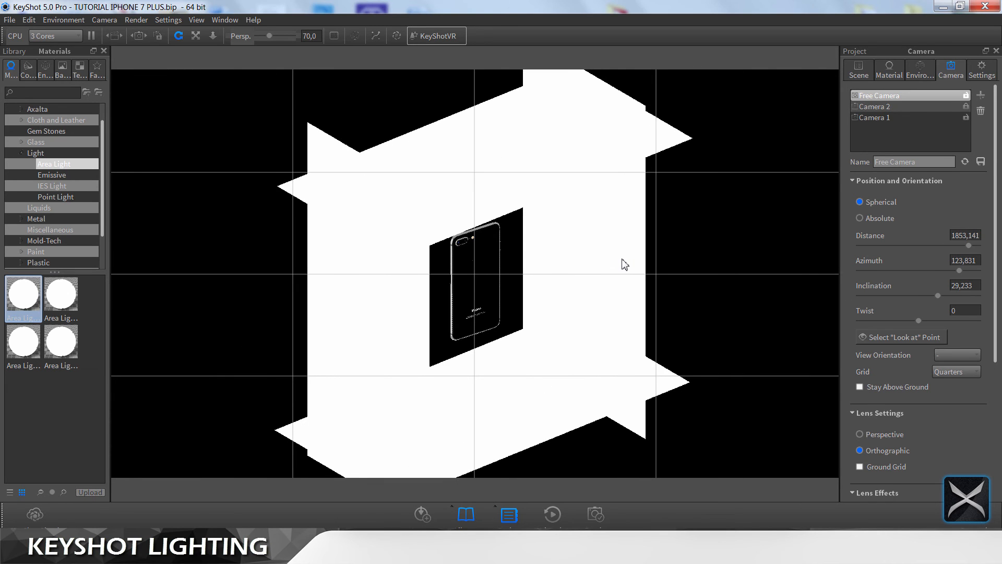
double_click(625, 264)
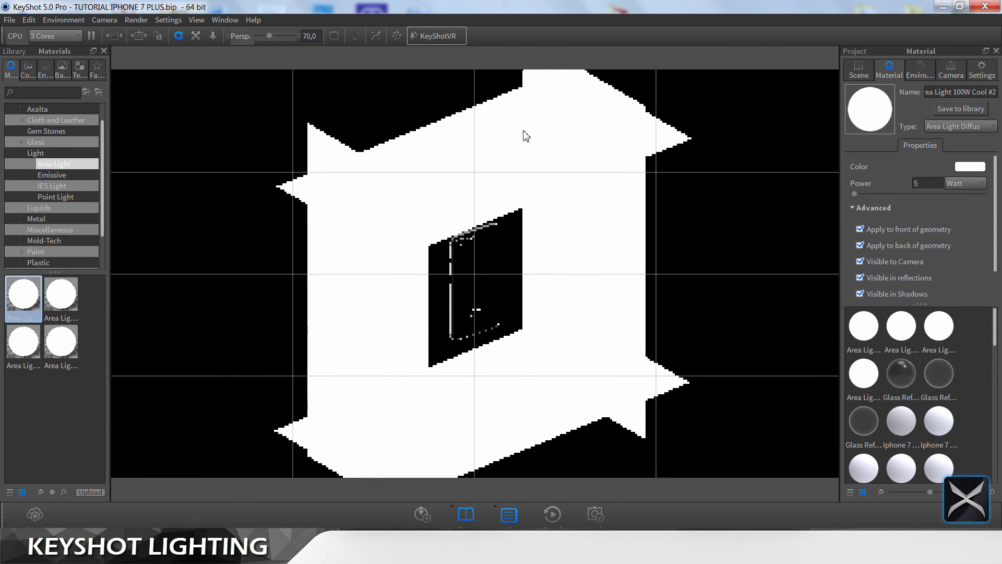
drag(922, 183, 853, 188)
text(10)
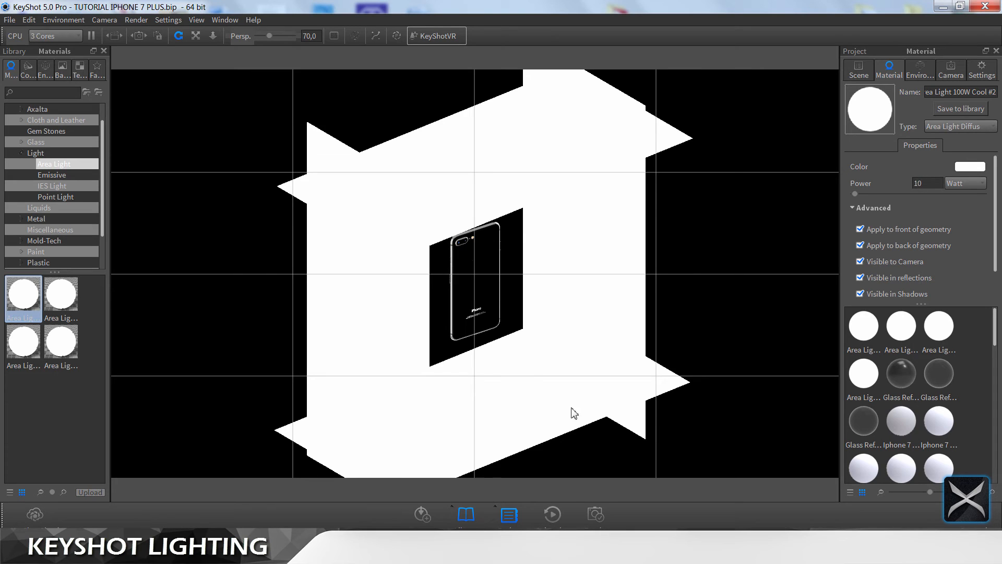
double_click(501, 383)
text(10)
Step: Turn off Visible to Camera for the materials of all four area light planes
drag(925, 313, 925, 362)
click(902, 264)
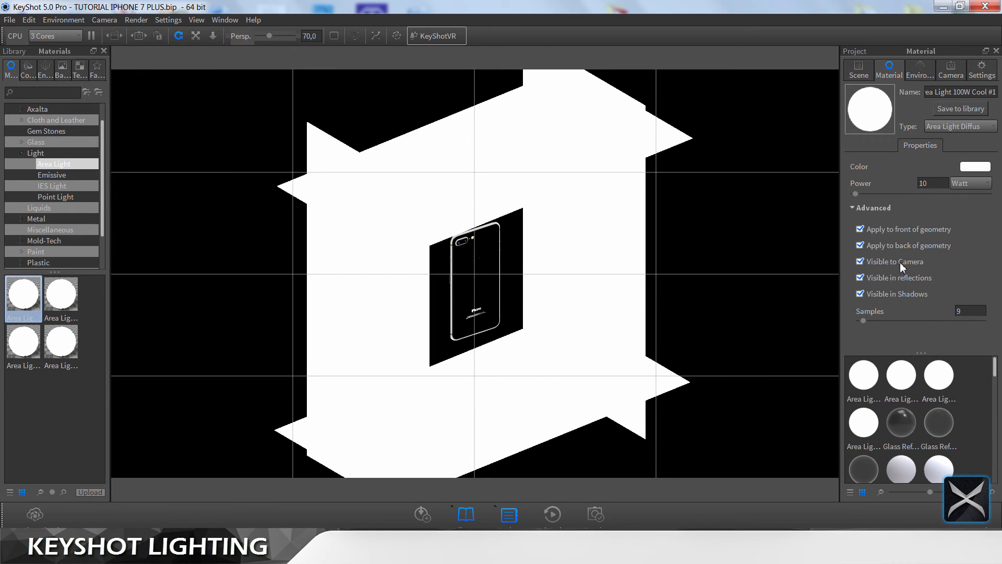
double_click(557, 259)
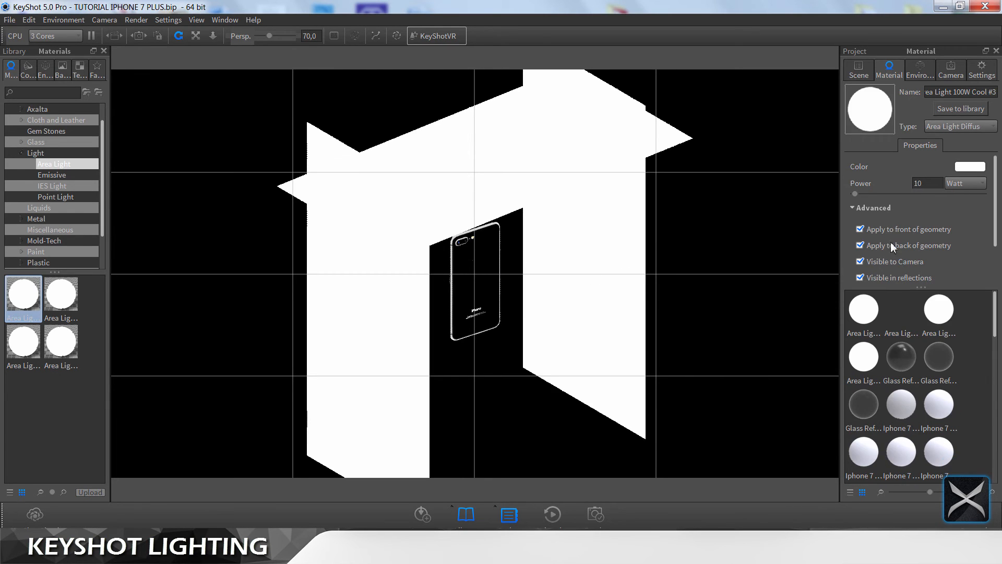
click(889, 262)
double_click(470, 161)
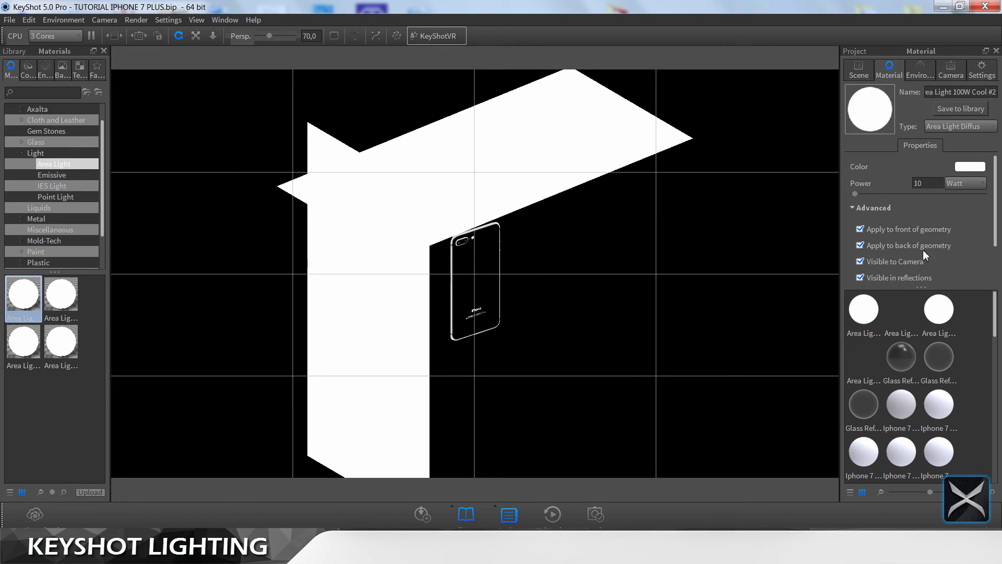
click(893, 262)
double_click(388, 285)
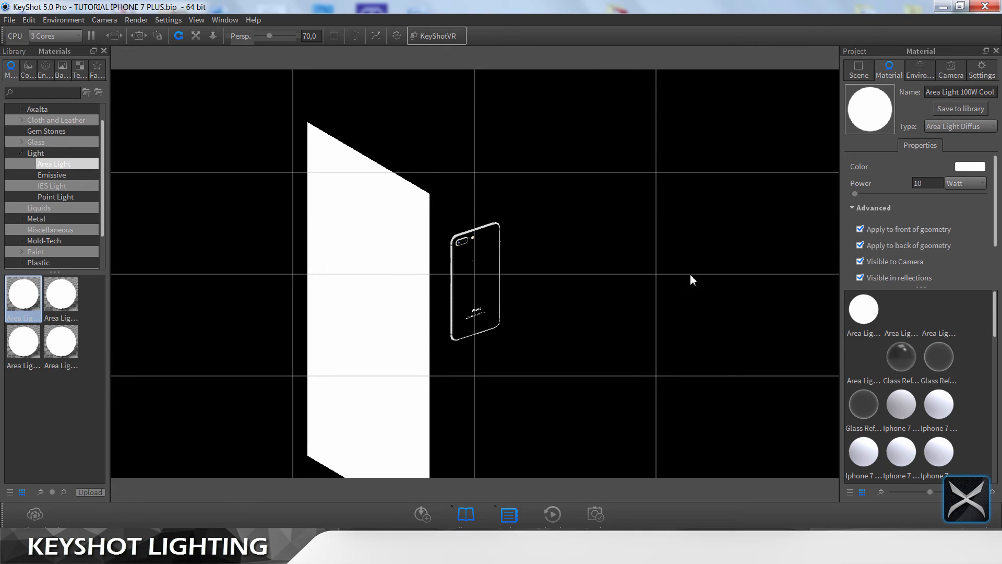
click(862, 262)
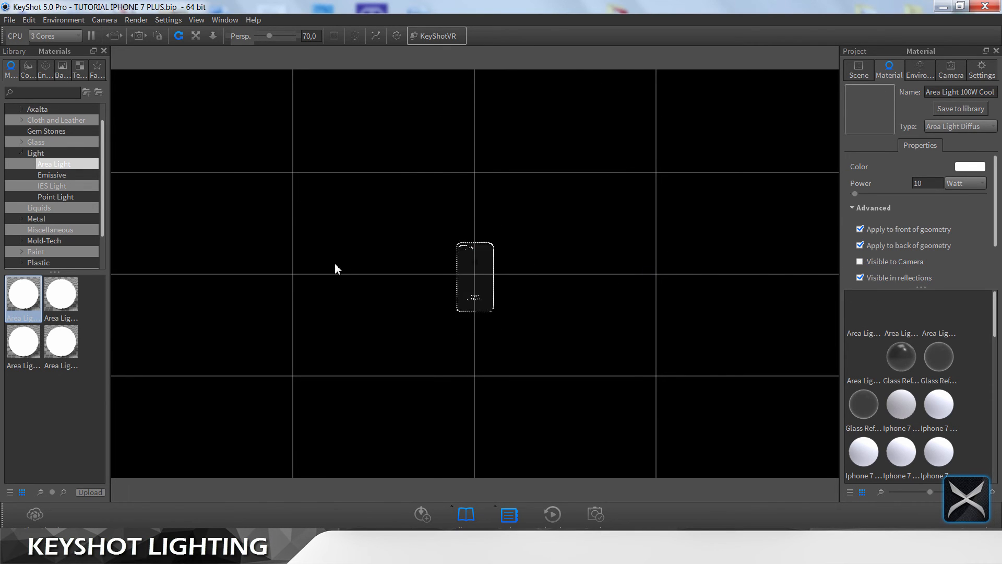
Step: Toggle Visible to Camera on and back off for the Area Light 100W Cool material, and save the scene
drag(612, 224, 590, 277)
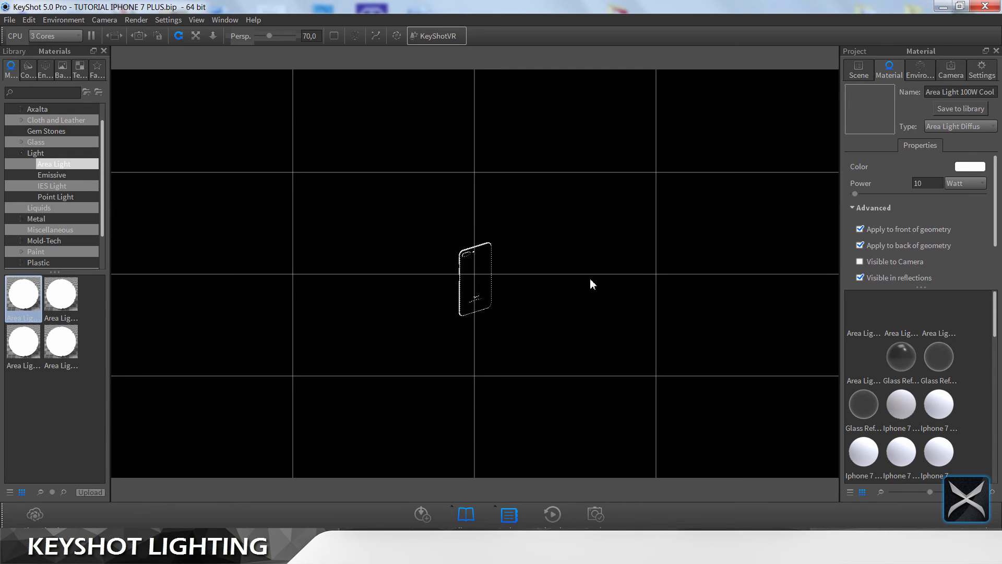
scroll(470, 289, up, 5)
click(862, 67)
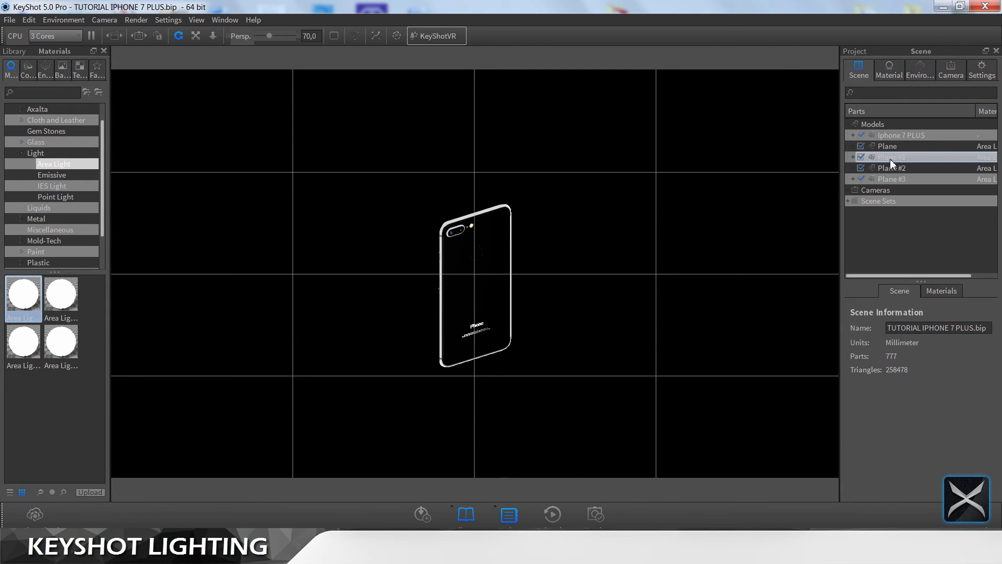
click(887, 73)
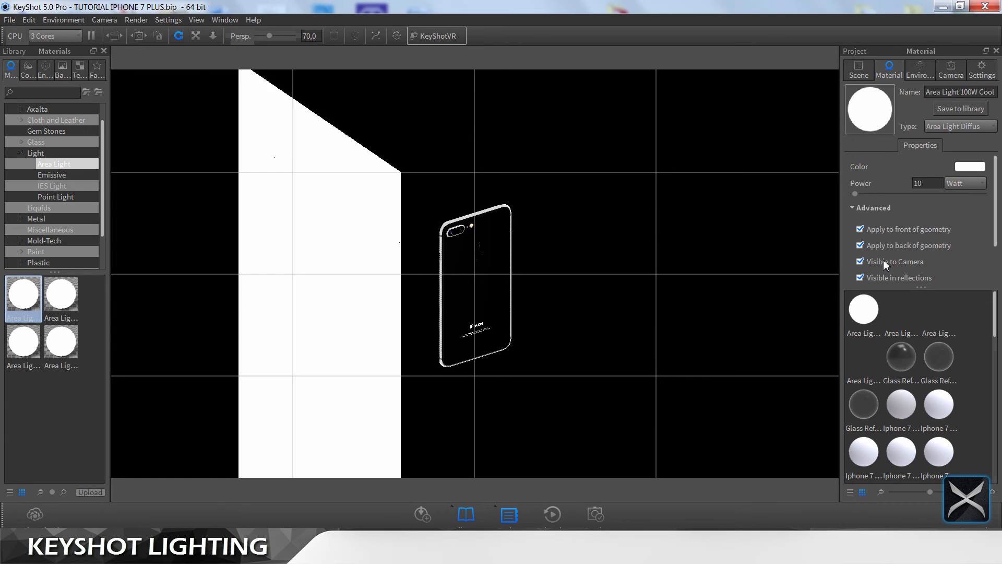
click(884, 260)
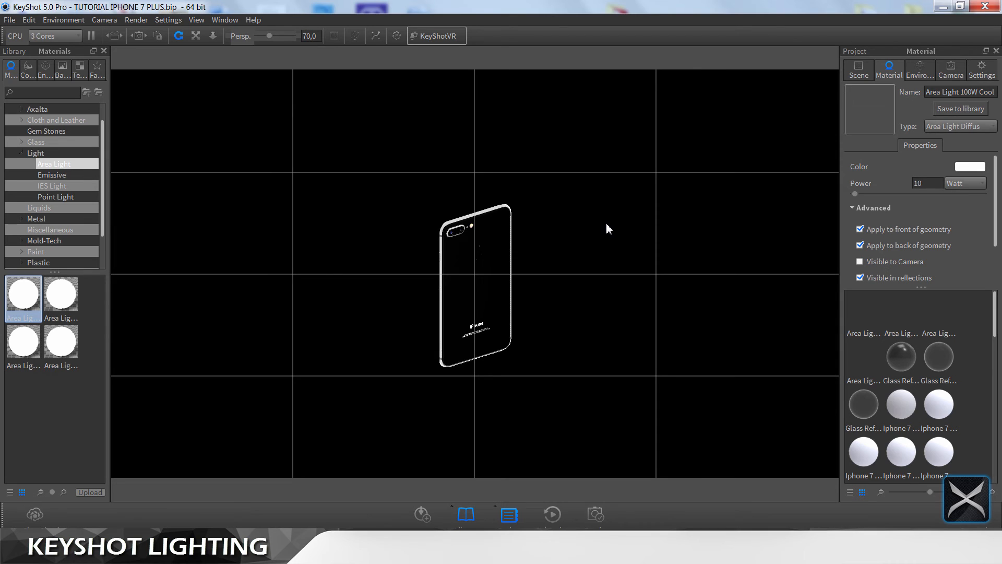
key(ctrl+s)
Step: Switch to the browser, play the iPhone 7 – Design video in full screen to study the phone's lighting, and return to KeyShot
click(73, 549)
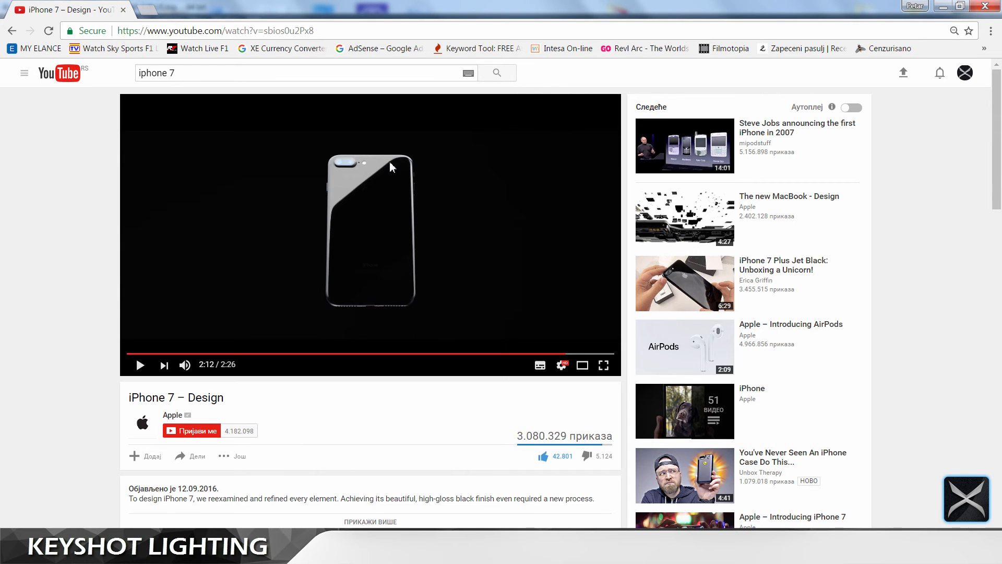
click(343, 235)
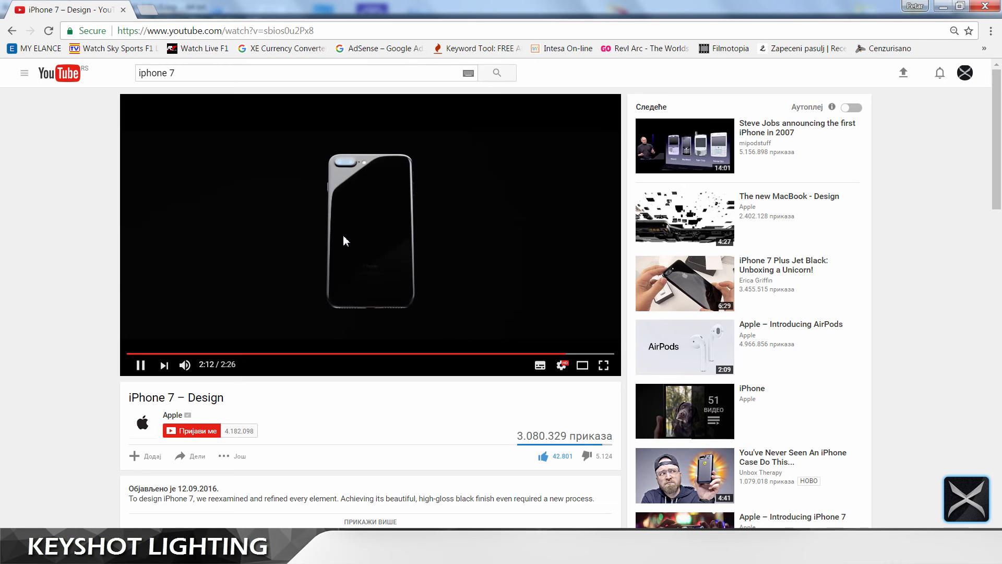
double_click(344, 240)
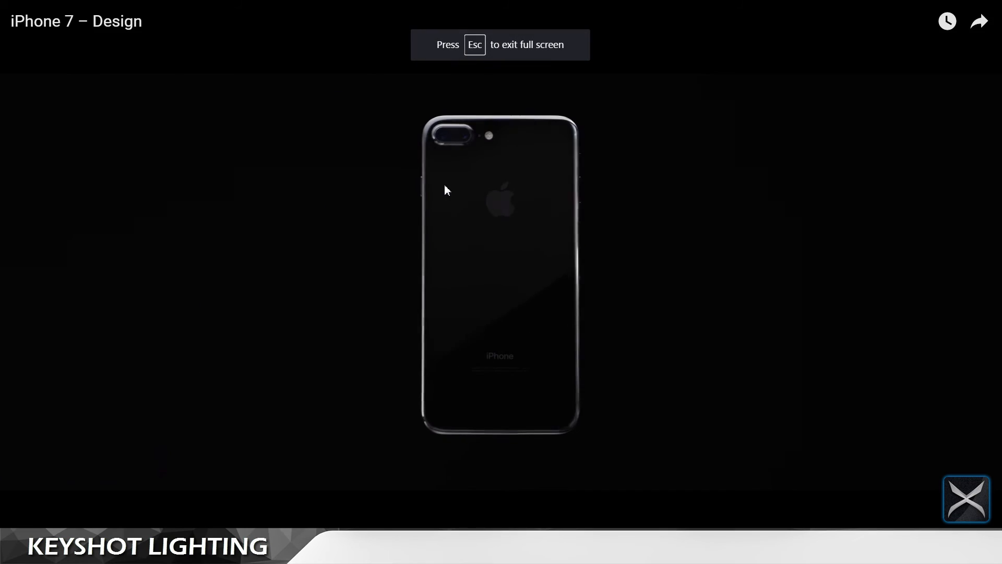
click(525, 179)
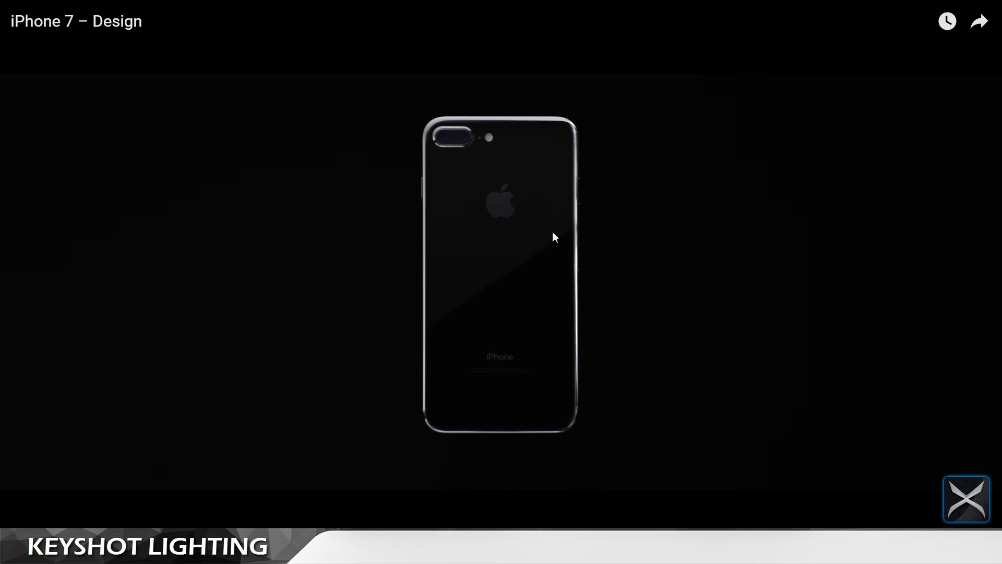
double_click(308, 219)
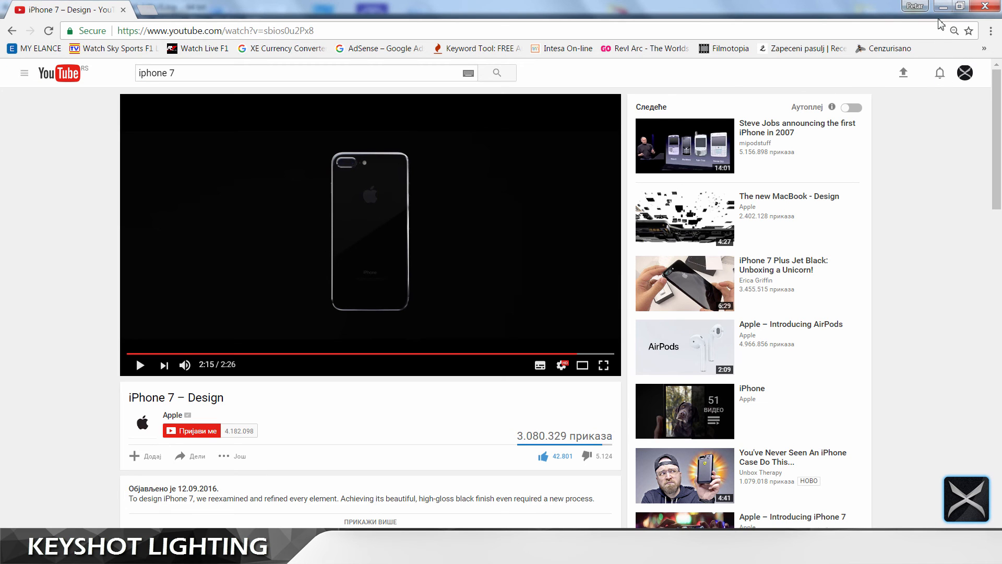
click(943, 6)
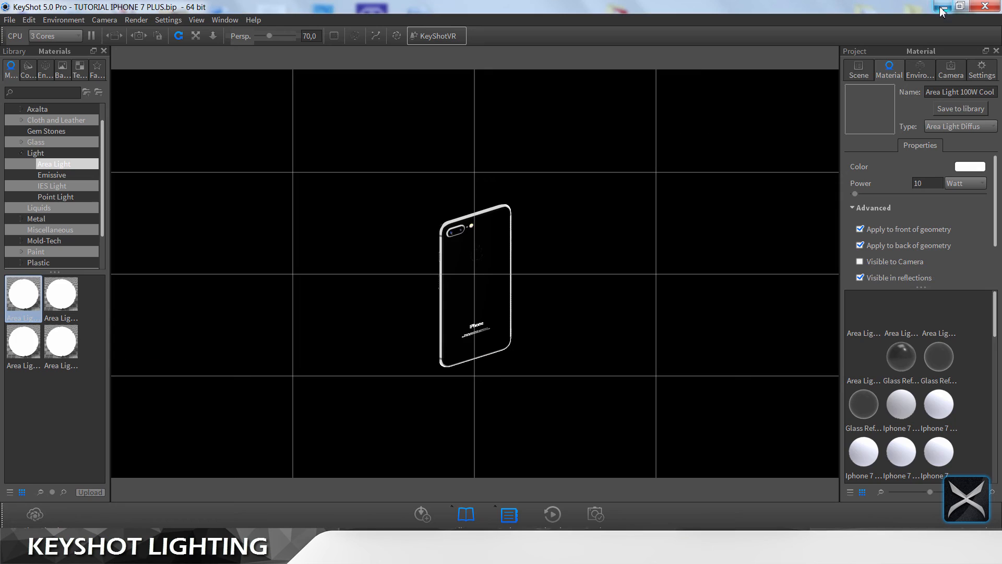
Step: Activate Camera 2 and open the area light material's properties
click(952, 71)
click(901, 106)
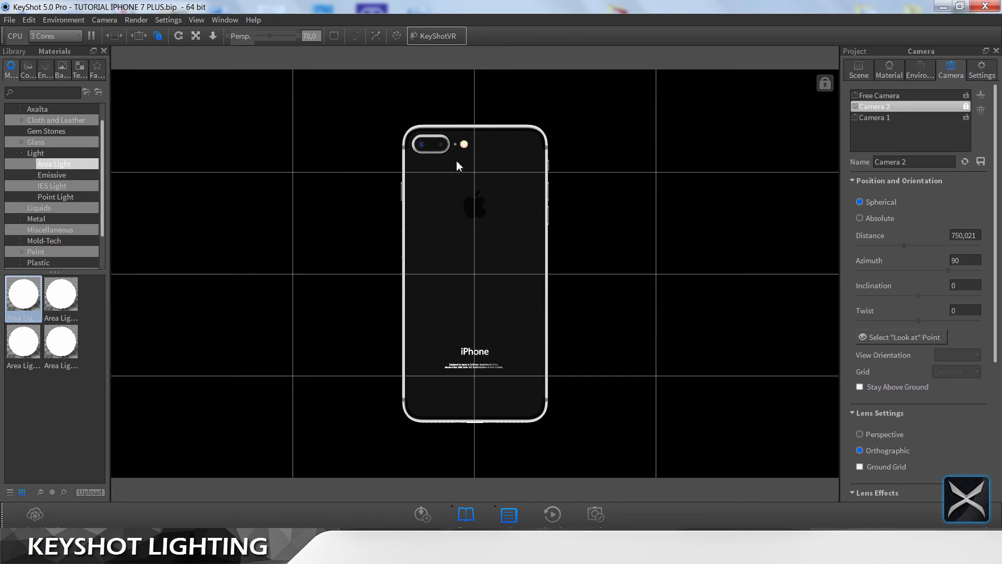
click(889, 69)
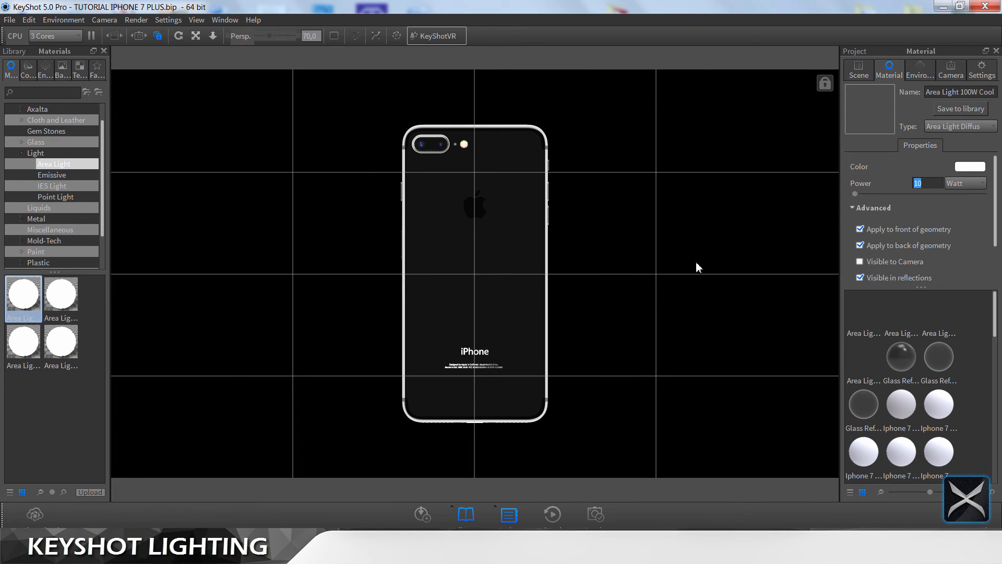
Step: Duplicate the light plane Plane #3 in the scene tree
click(858, 72)
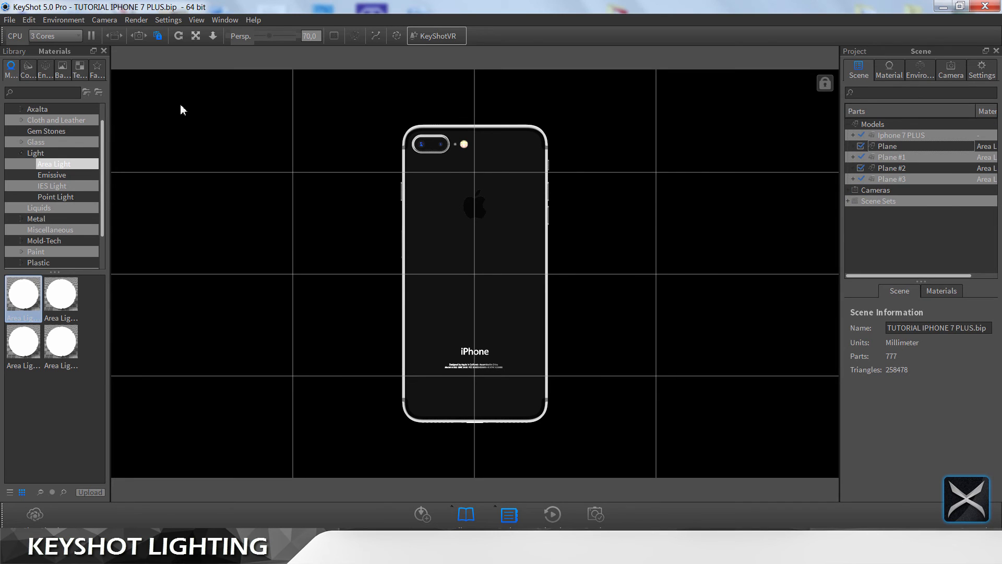
click(902, 180)
right_click(904, 182)
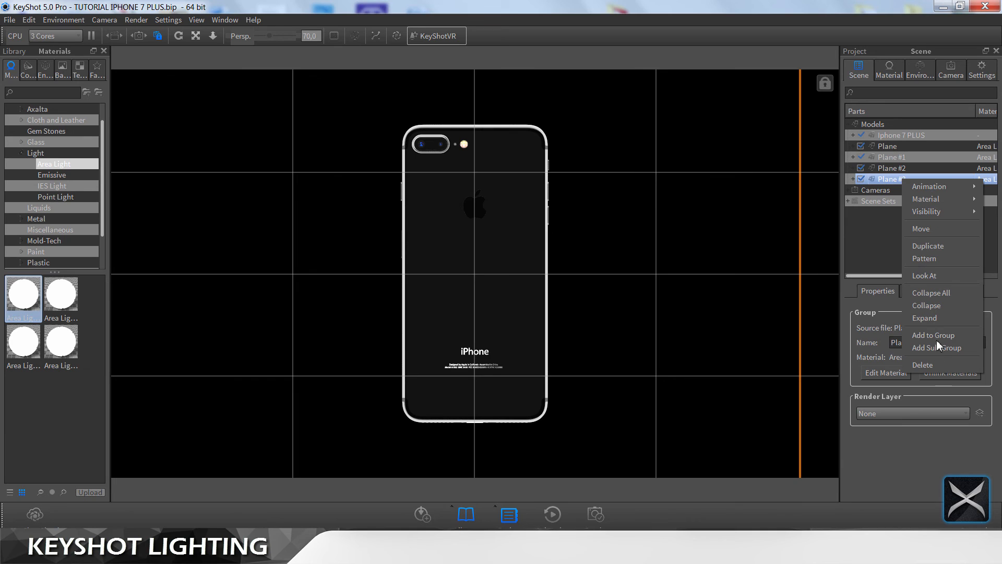
click(934, 246)
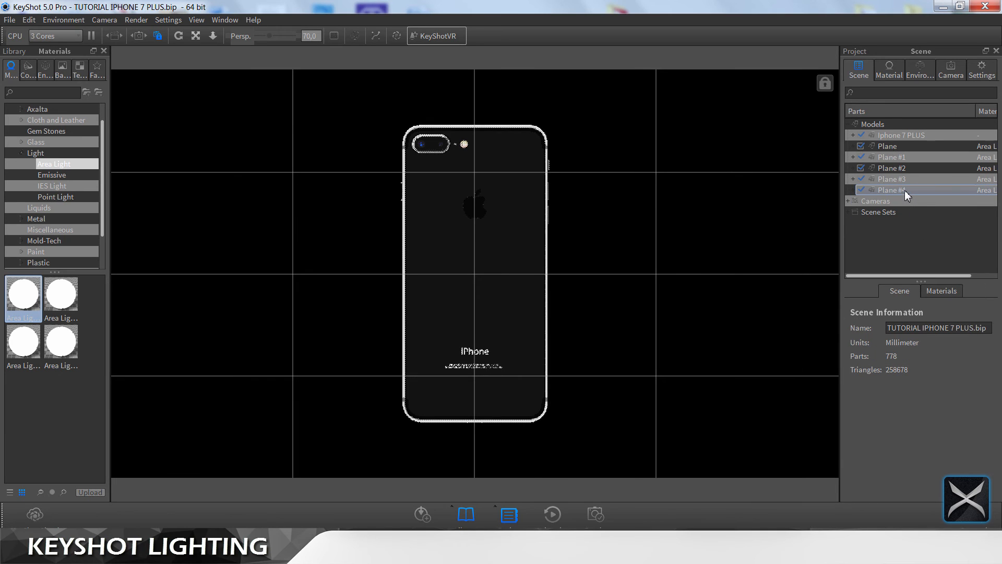
Step: Edit the material of the duplicated Plane #4 and turn on Visible to Camera
click(904, 190)
right_click(904, 190)
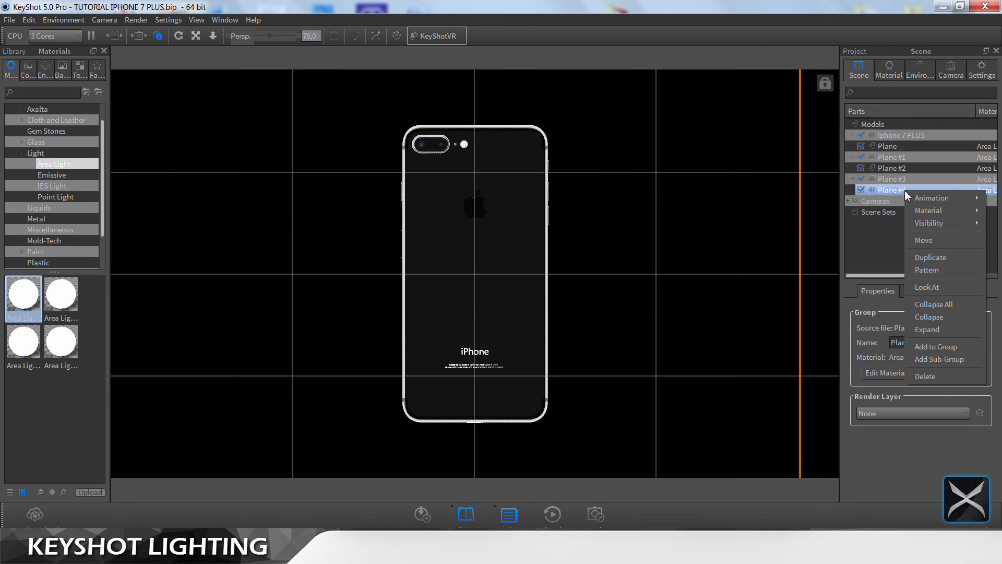
mouse_move(935, 211)
click(877, 212)
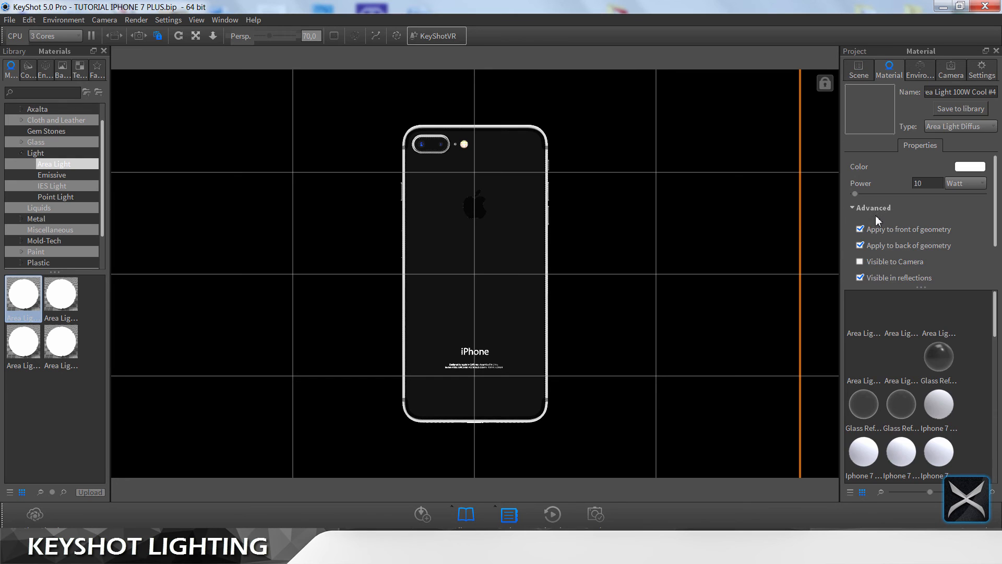
click(884, 259)
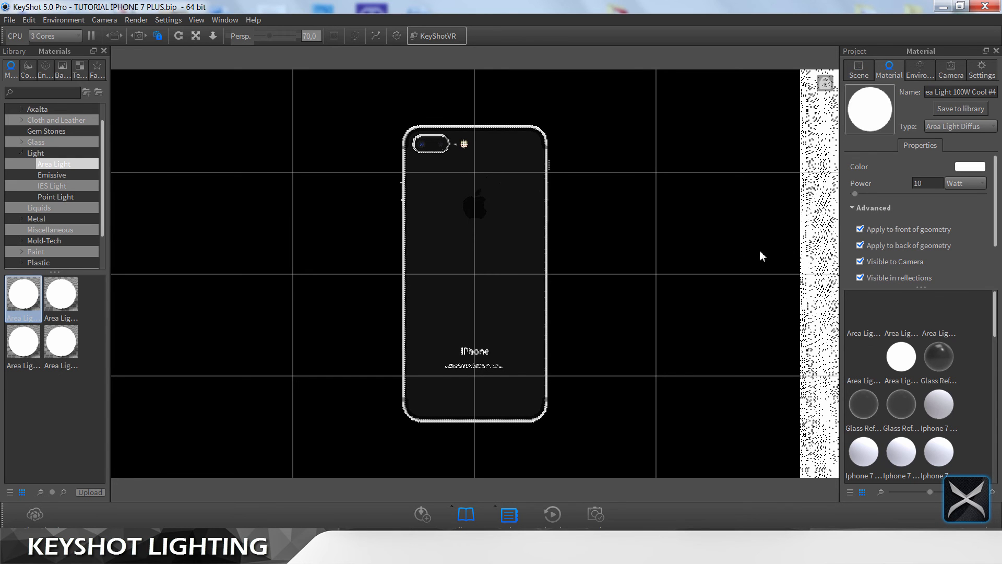
Step: Activate the Free Camera and rotate Plane #4 about its vertical axis to a Y rotation of 6 with the Move Tool
click(950, 68)
click(879, 96)
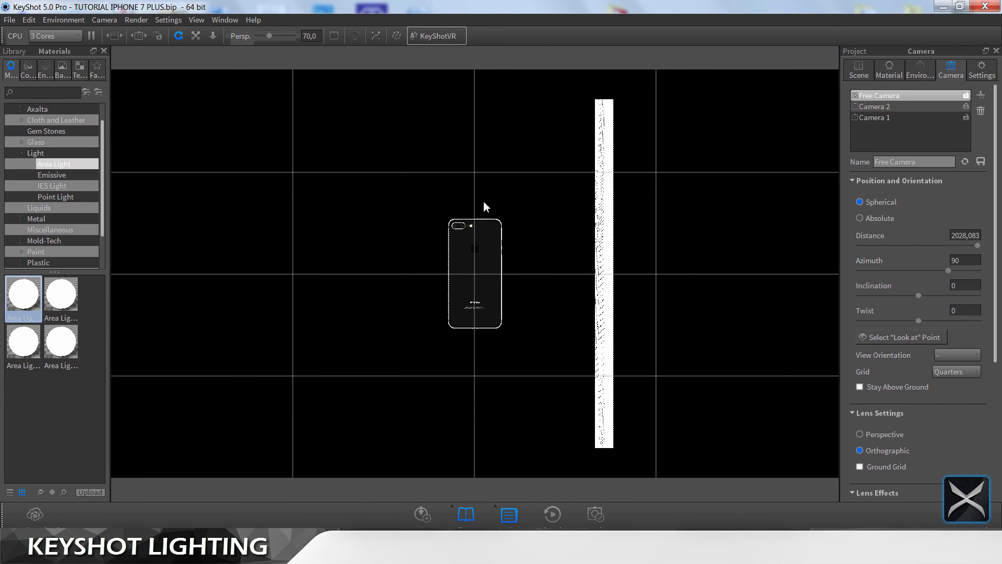
click(858, 71)
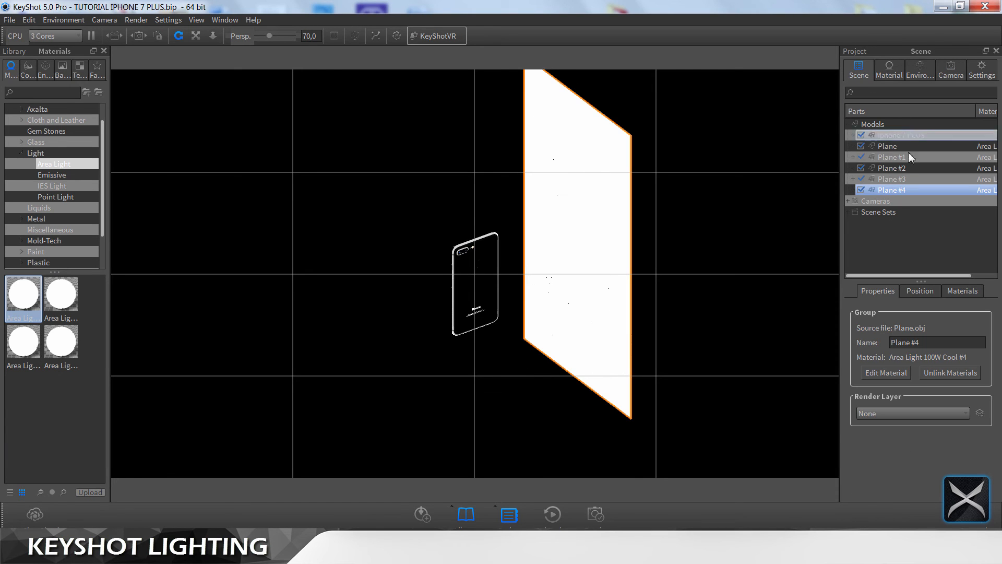
click(912, 289)
click(921, 313)
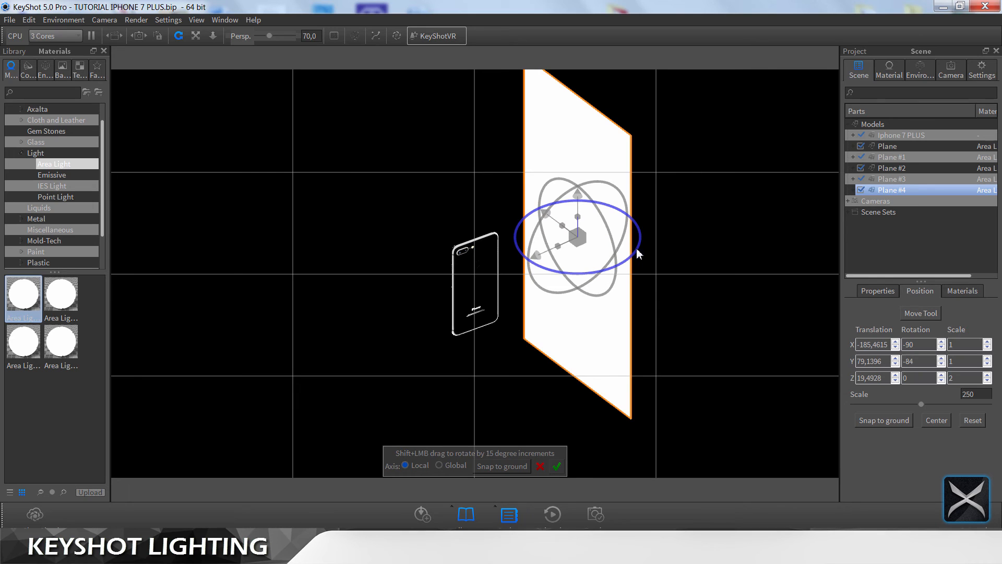
drag(637, 249, 251, 250)
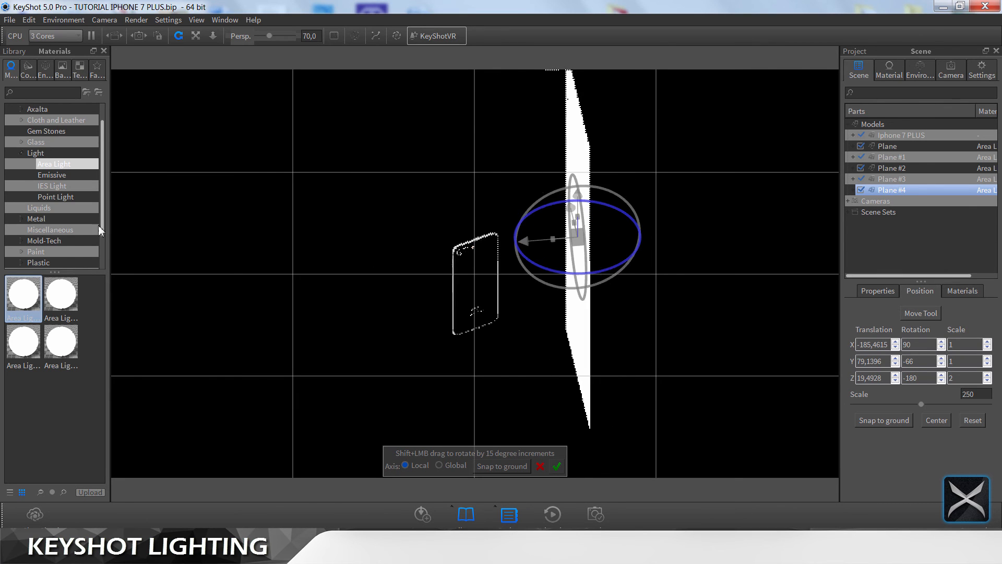
drag(100, 230, 327, 255)
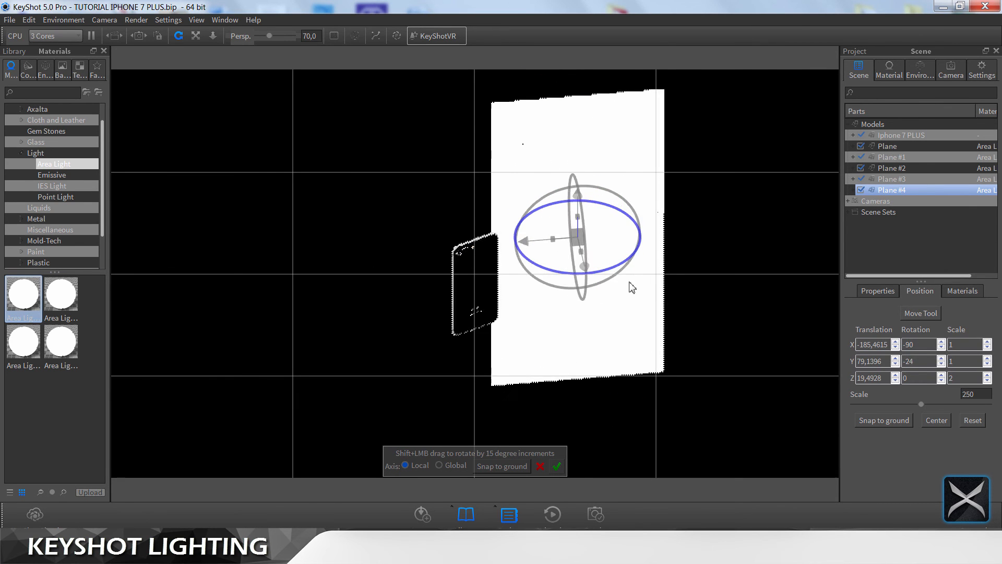
drag(631, 287, 573, 336)
drag(564, 403, 841, 287)
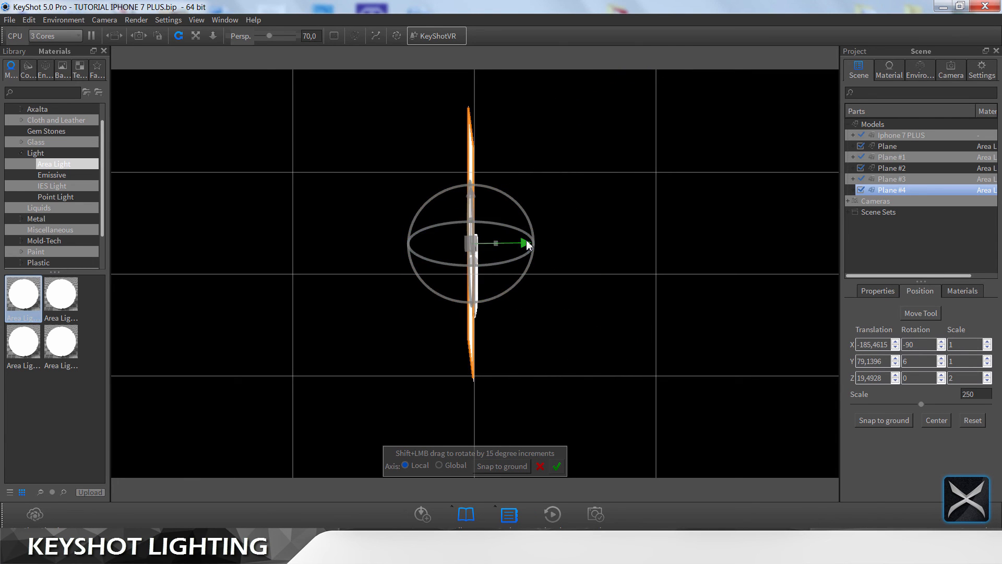
Step: Move Plane #4 in front of the phone, slightly to its side, at about X 120 and Z -342
drag(529, 241, 579, 242)
drag(631, 309, 356, 289)
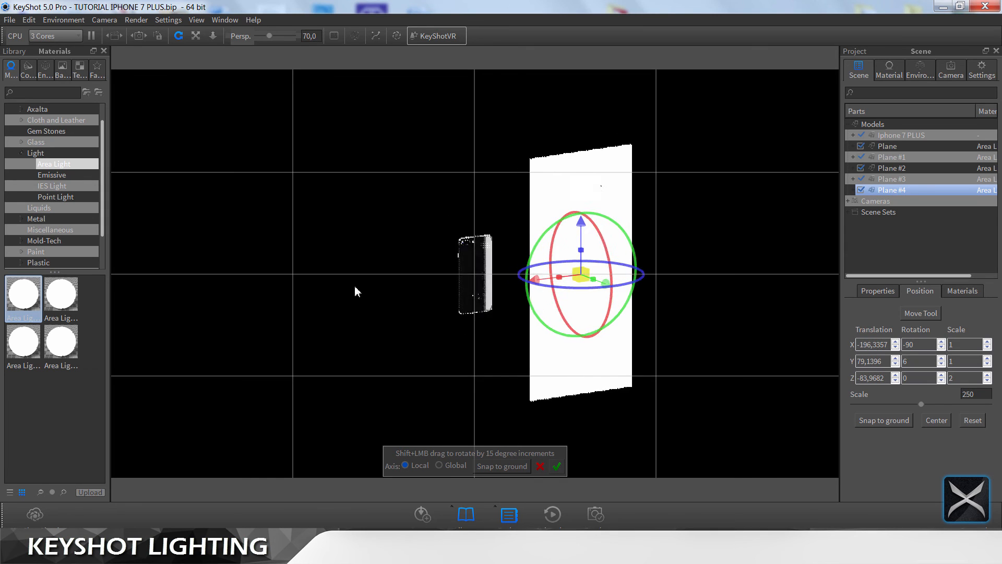
drag(604, 291, 384, 295)
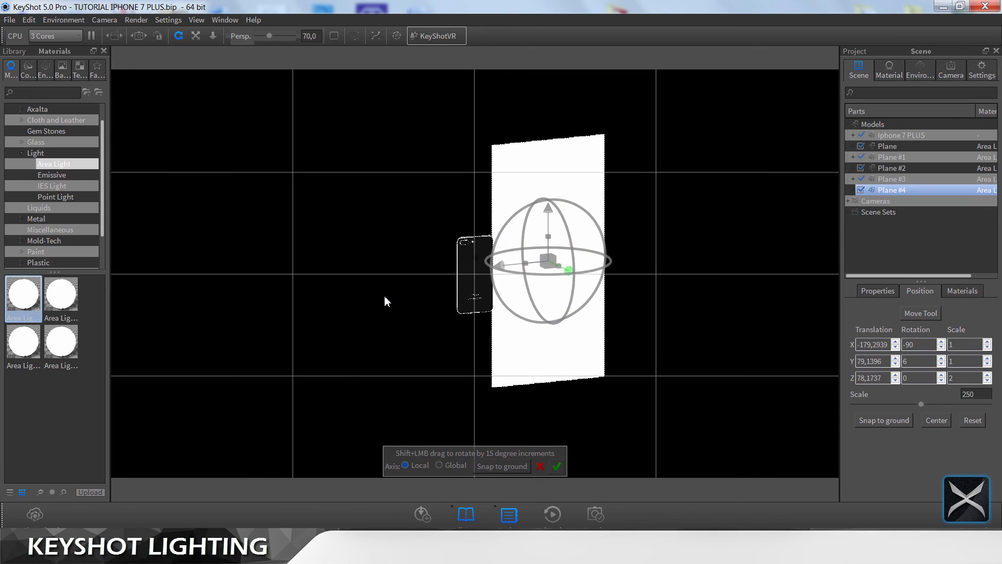
drag(641, 284, 692, 389)
drag(571, 340, 415, 385)
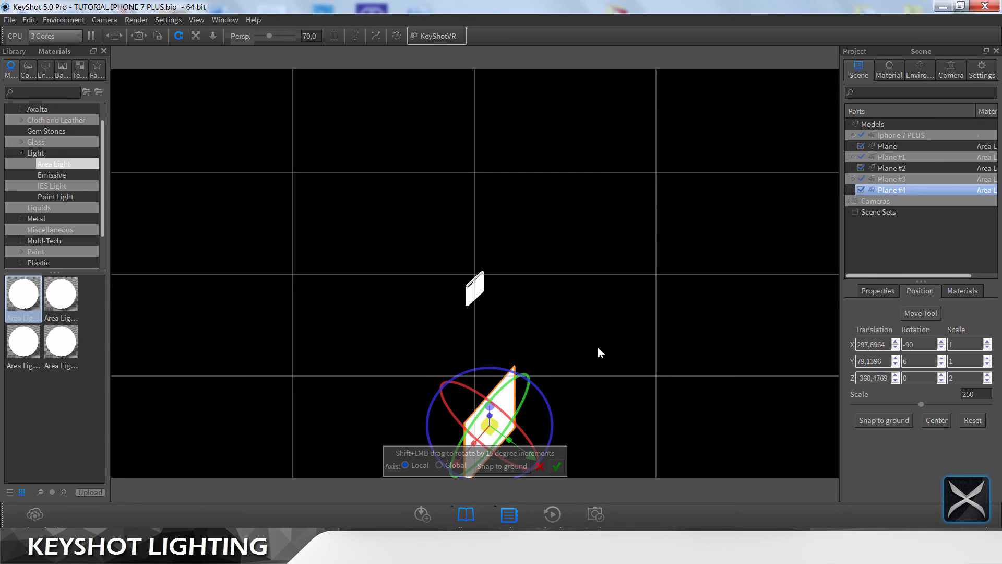
drag(597, 351, 411, 213)
scroll(499, 238, up, 3)
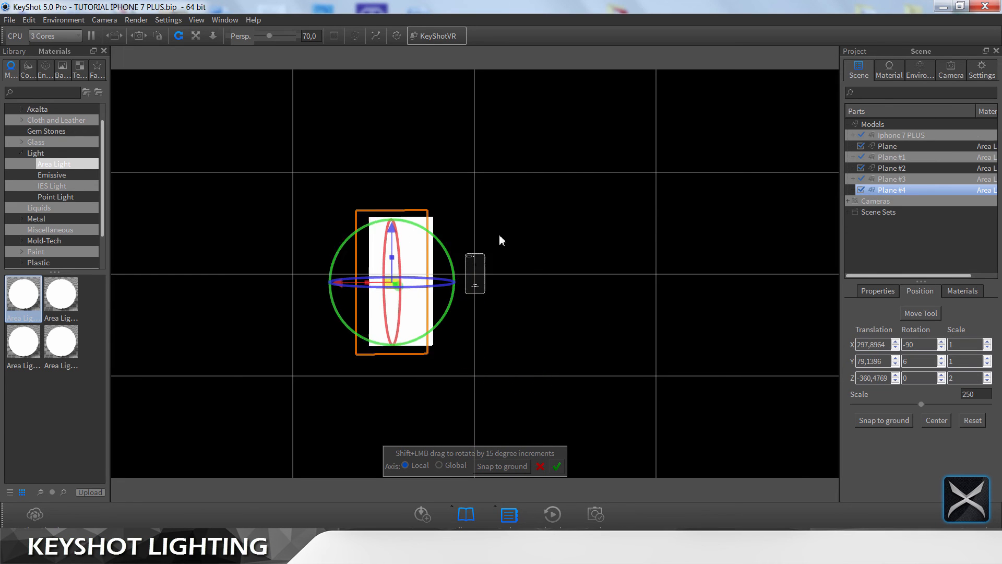
drag(318, 289, 388, 286)
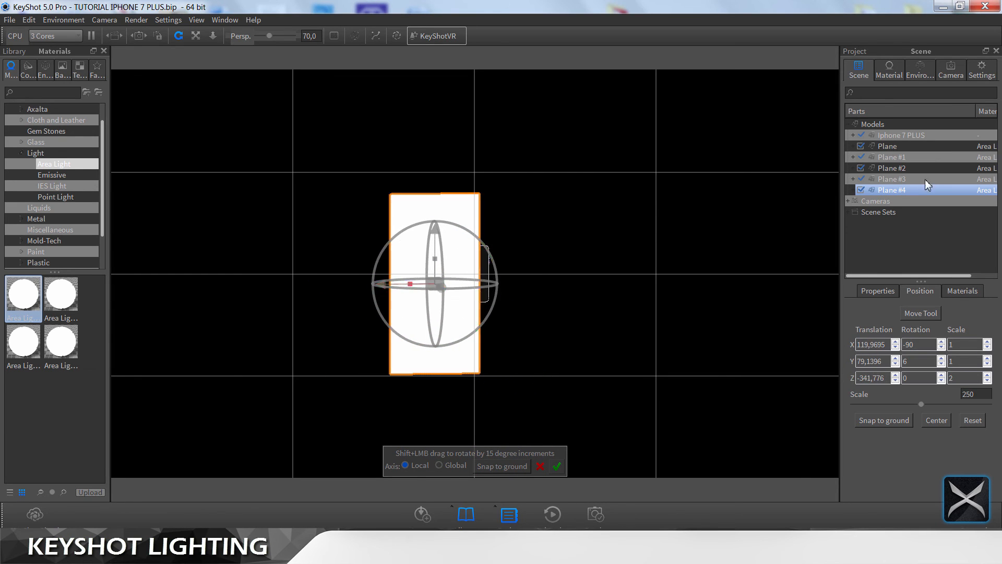
Step: Activate Camera 2, try to rotate Plane #4 in the view plane, and accept its placement
click(951, 71)
click(911, 107)
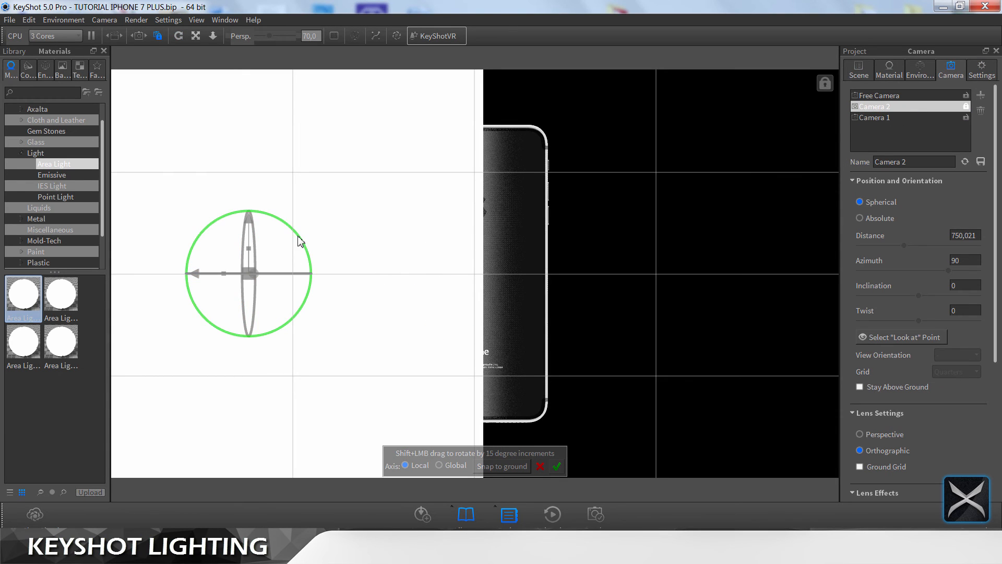
mouse_move(295, 231)
shift+mouse_down()
mouse_move(301, 241)
mouse_move(294, 226)
shift+mouse_up()
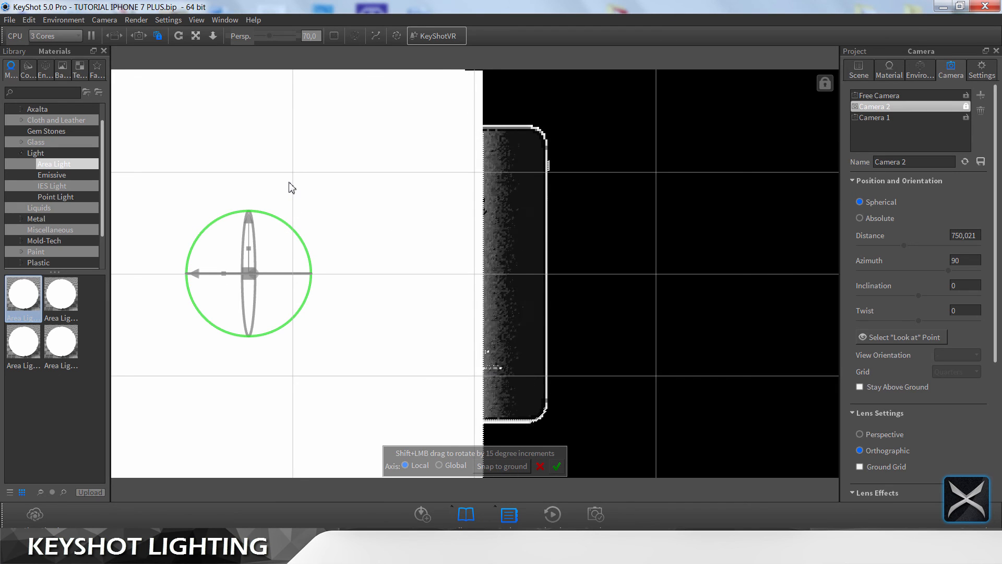
mouse_move(229, 221)
mouse_down()
mouse_move(254, 207)
mouse_move(198, 245)
mouse_move(195, 224)
mouse_move(189, 236)
mouse_move(217, 218)
mouse_move(231, 226)
mouse_move(224, 221)
mouse_up()
click(556, 464)
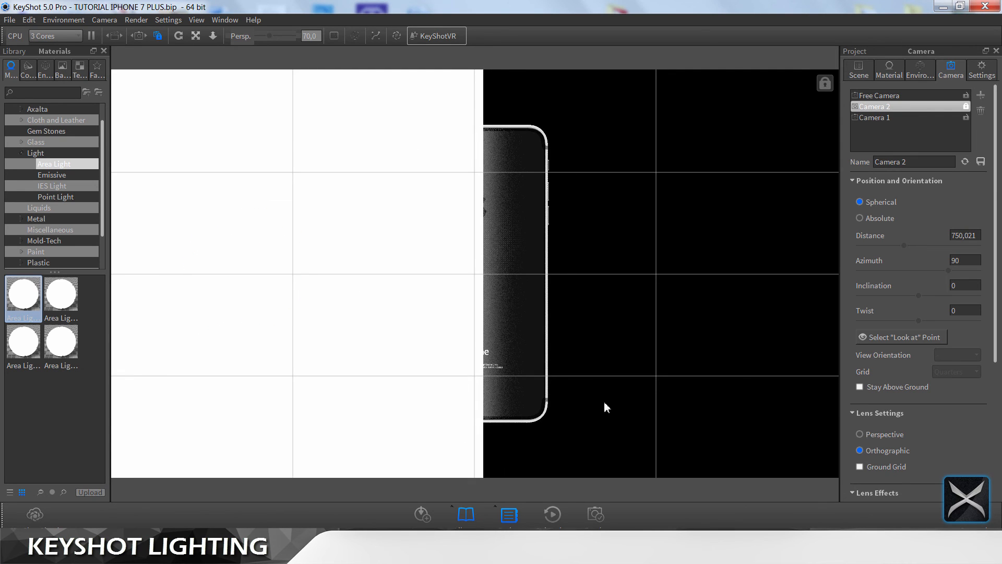
Step: Set the Z scale of Plane #4 to 1 and its overall scale to 175
double_click(411, 168)
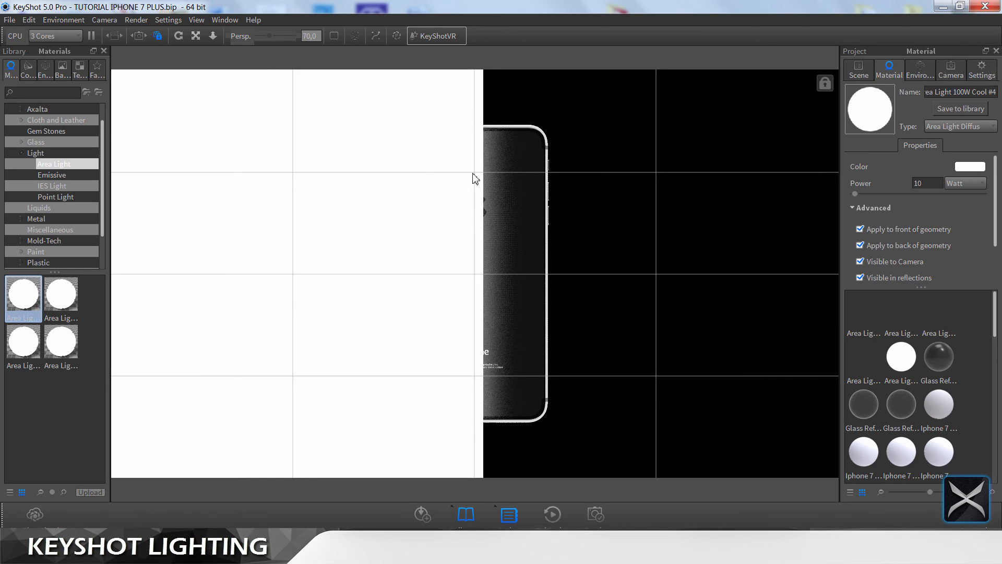
click(865, 77)
click(903, 191)
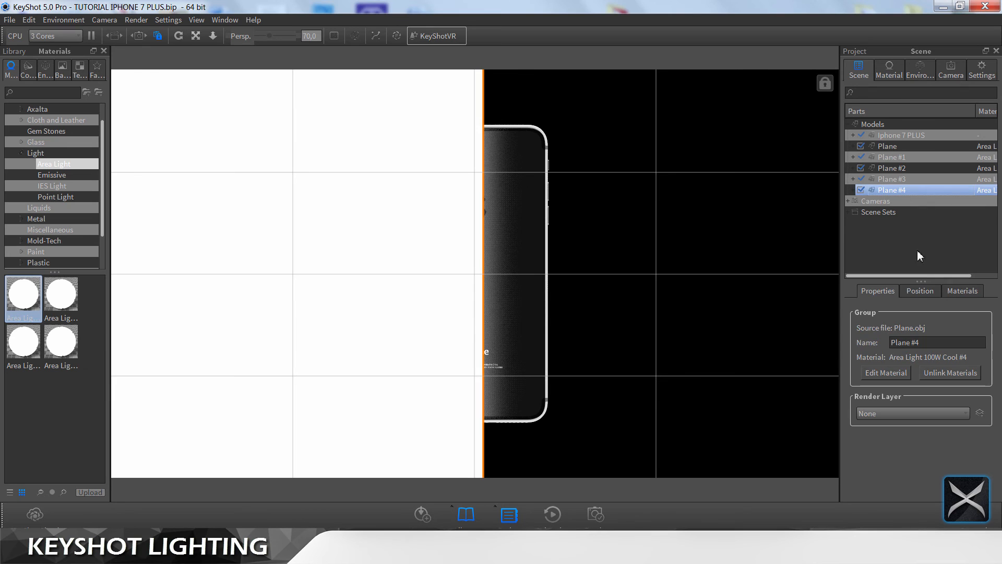
click(920, 291)
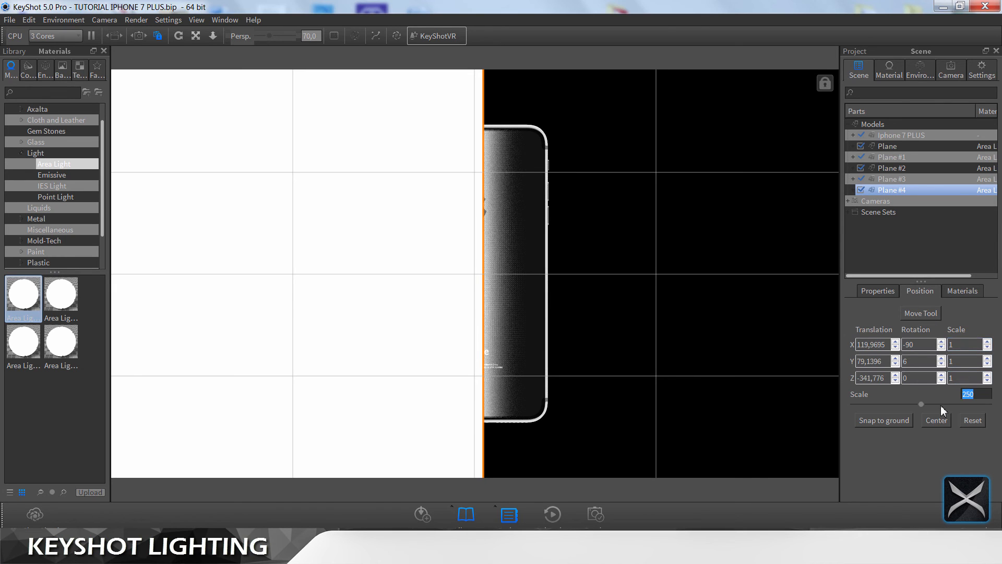
text(175)
key(Return)
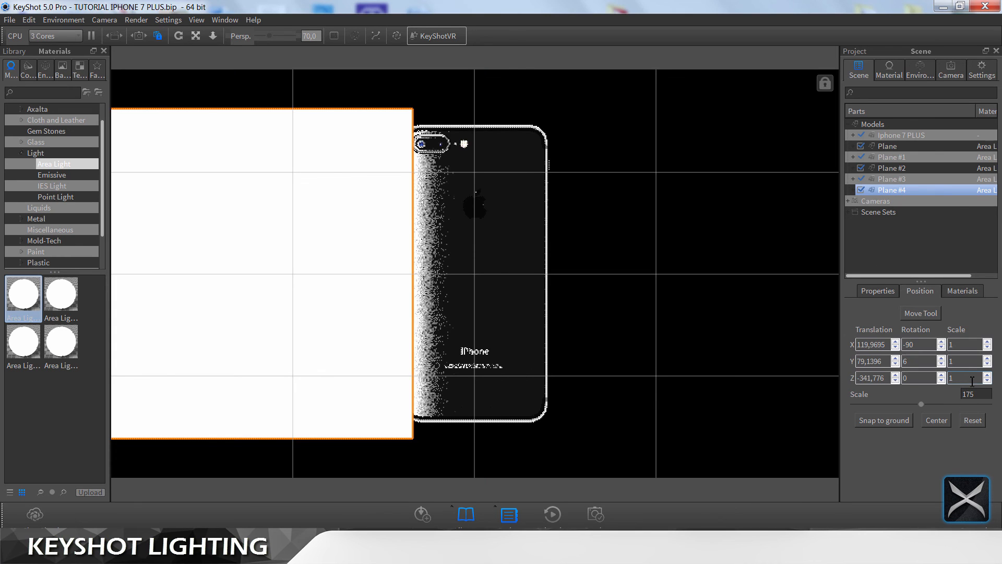
Step: Tilt Plane #4 by about 43 degrees, place it diagonally over the phone's upper part, and compare with the iPhone 7 – Design video
click(927, 315)
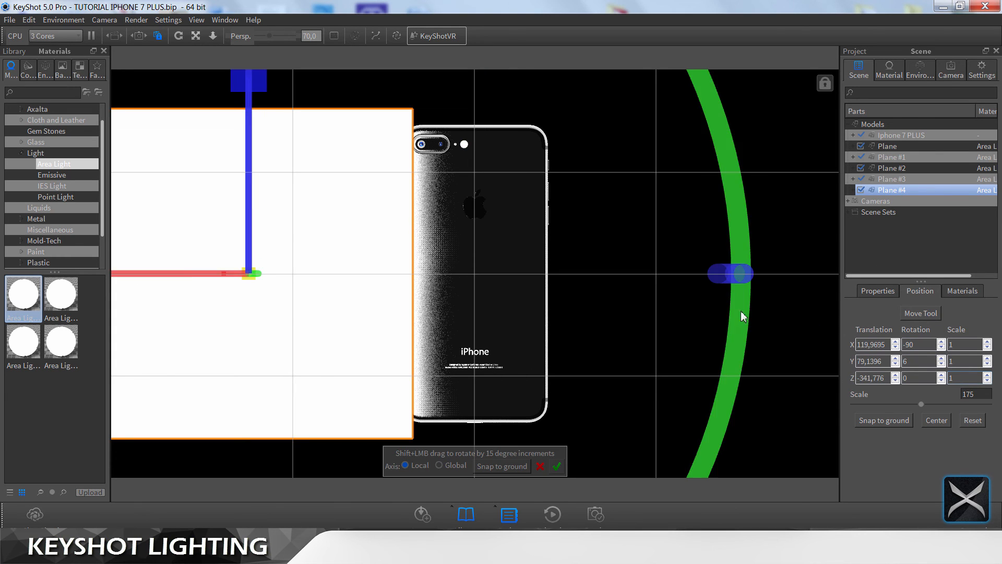
drag(294, 232, 431, 135)
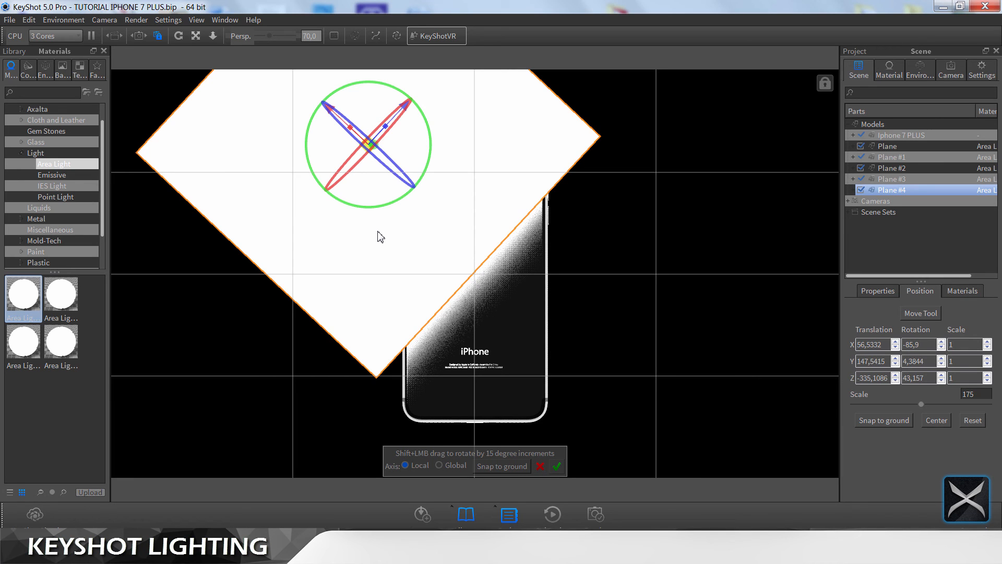
click(555, 465)
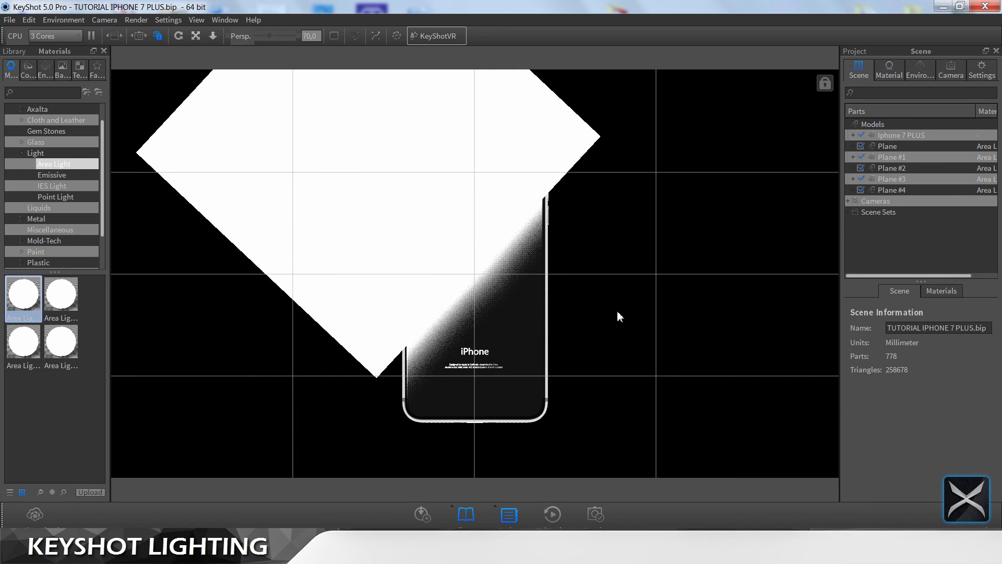
click(127, 551)
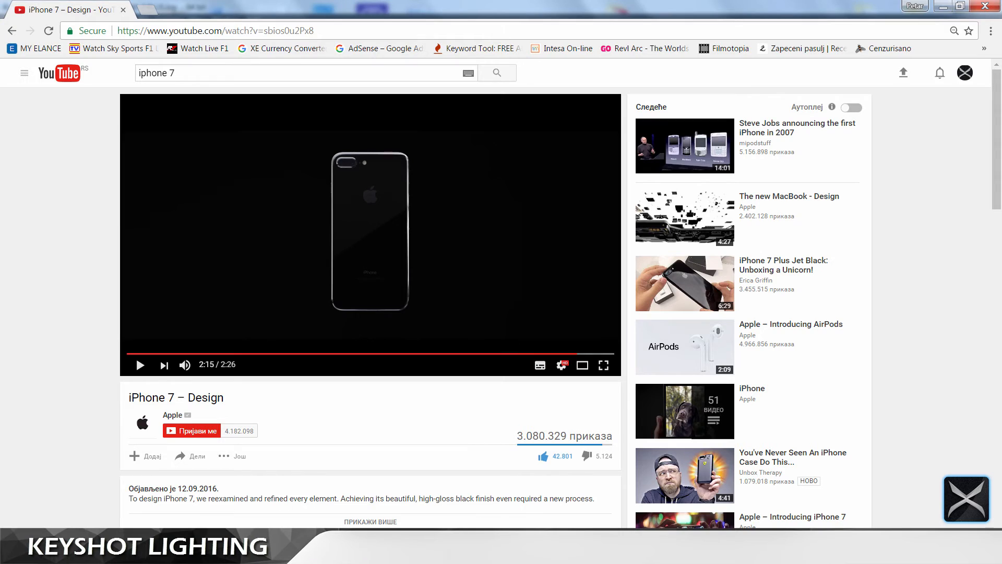
click(127, 551)
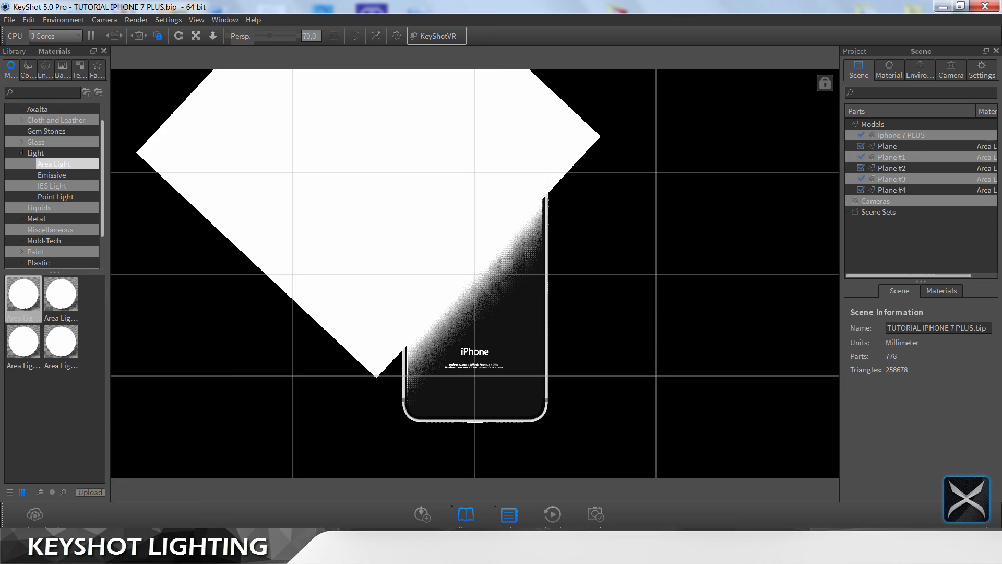
Step: Try Emissive Cool with Visible to Camera off on Plane #4, and swap it for Area Light 100W Cool to compare the reflections
double_click(265, 236)
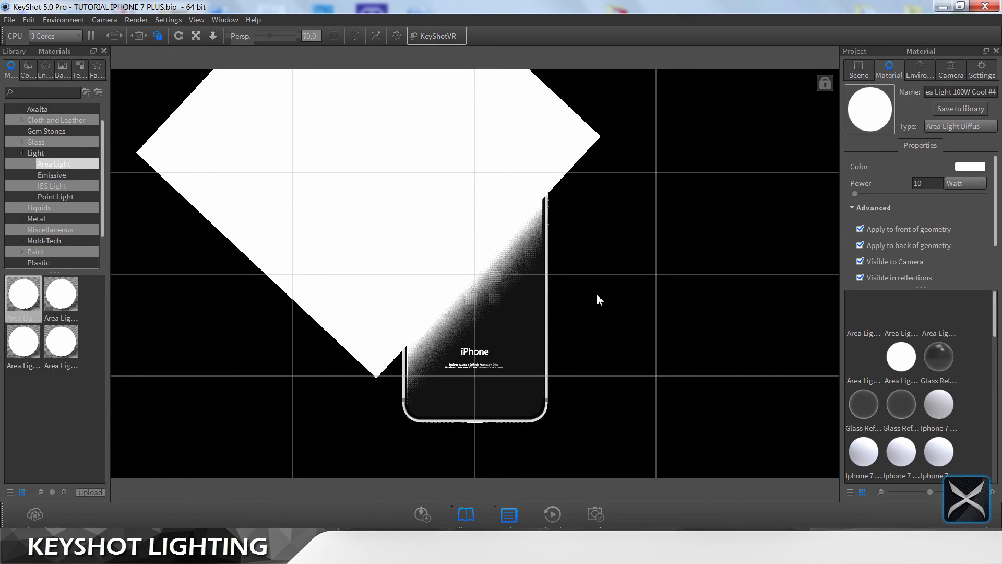
click(59, 176)
drag(24, 294, 261, 192)
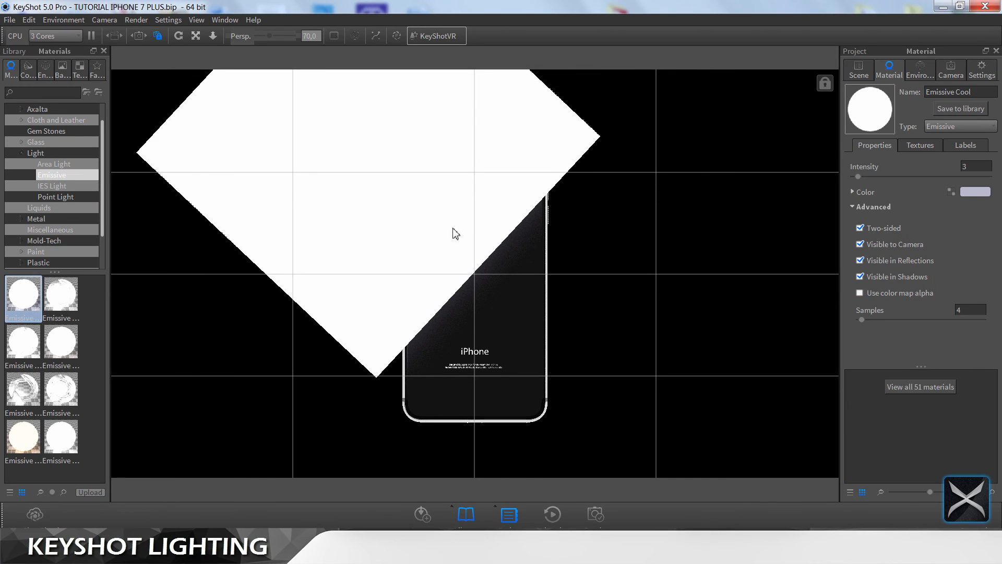
click(901, 246)
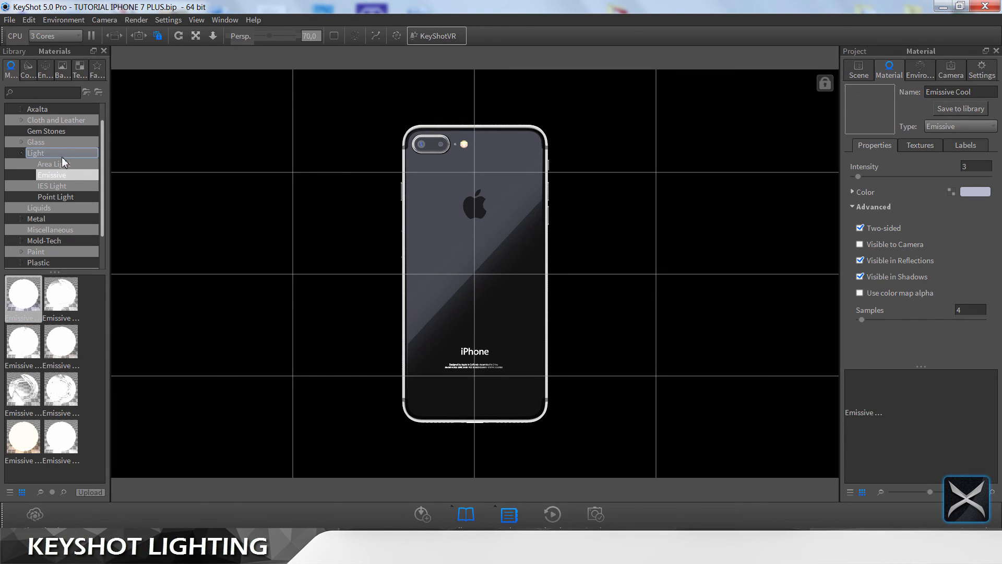
click(62, 163)
drag(23, 294, 337, 186)
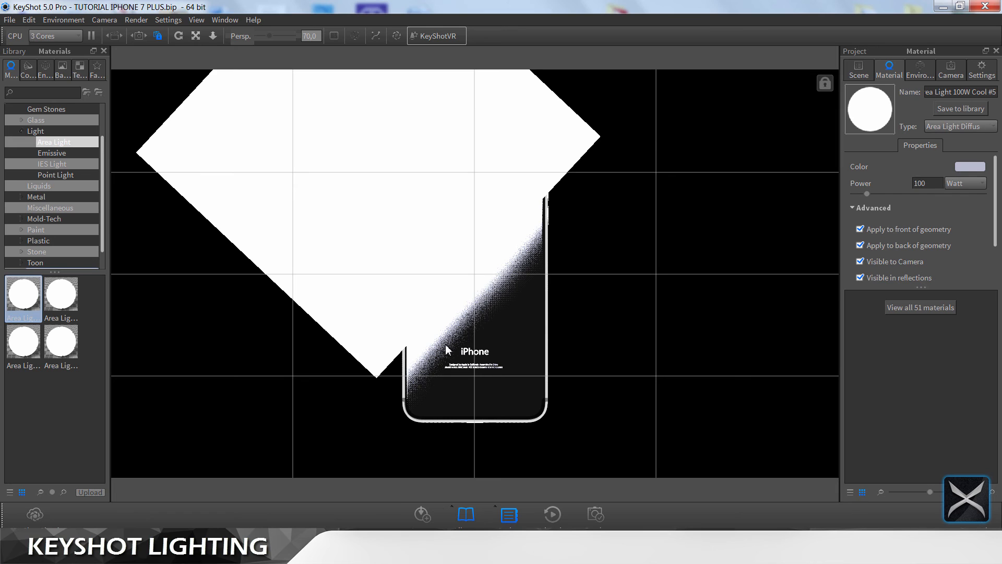
Step: Reapply Emissive Cool to Plane #4, turn off Visible to Camera, and set its samples to 64
click(66, 155)
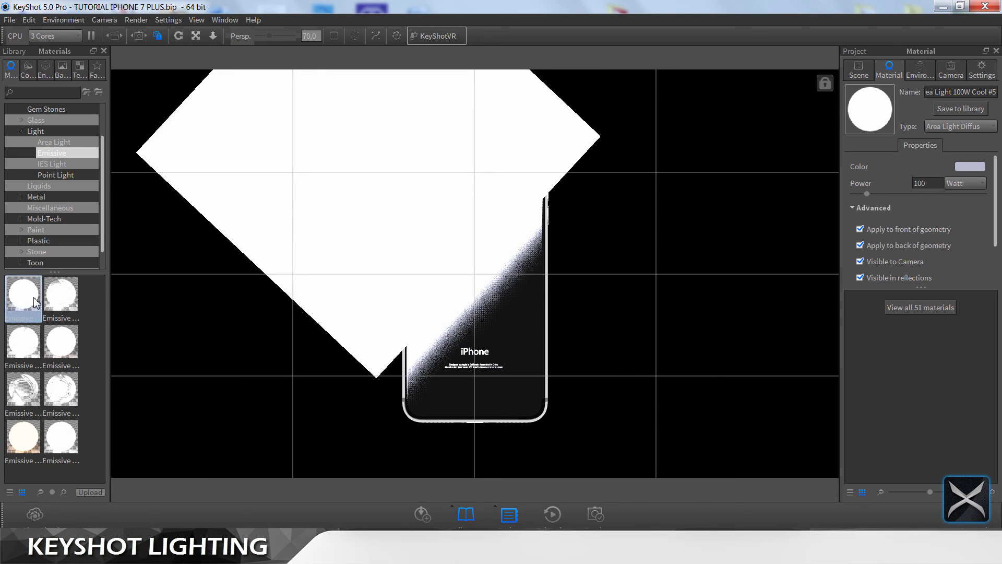
drag(34, 300, 218, 203)
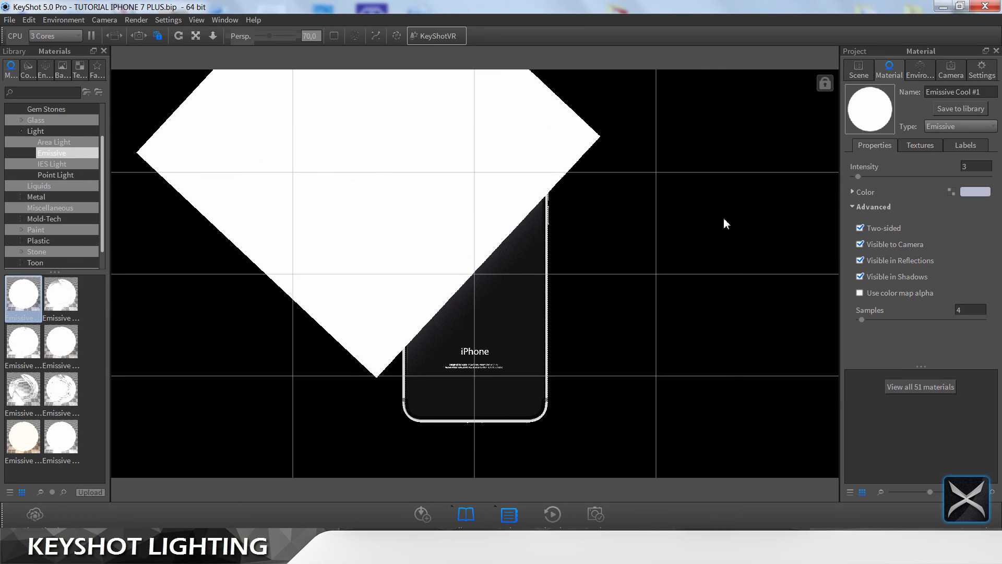
click(893, 245)
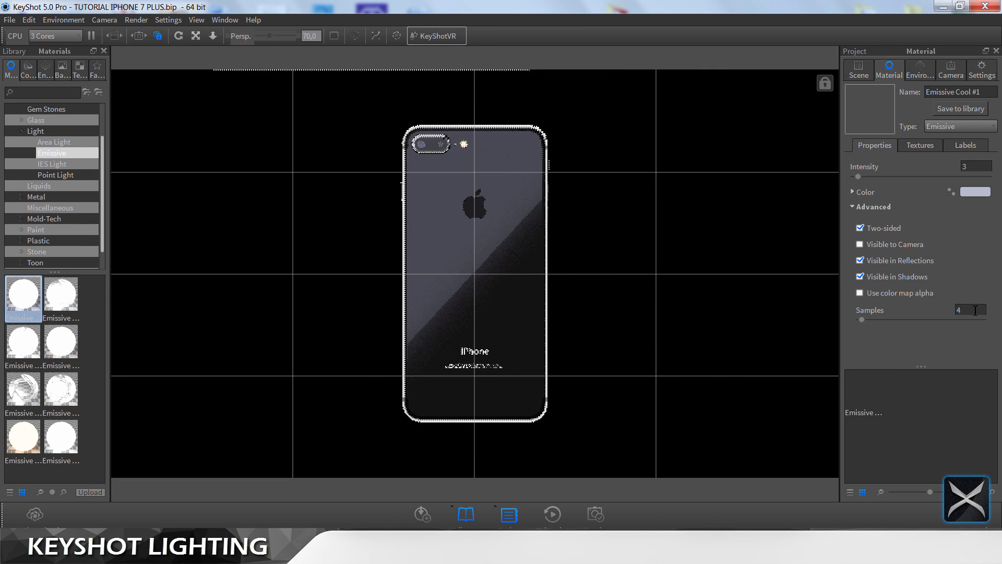
double_click(975, 310)
text(64)
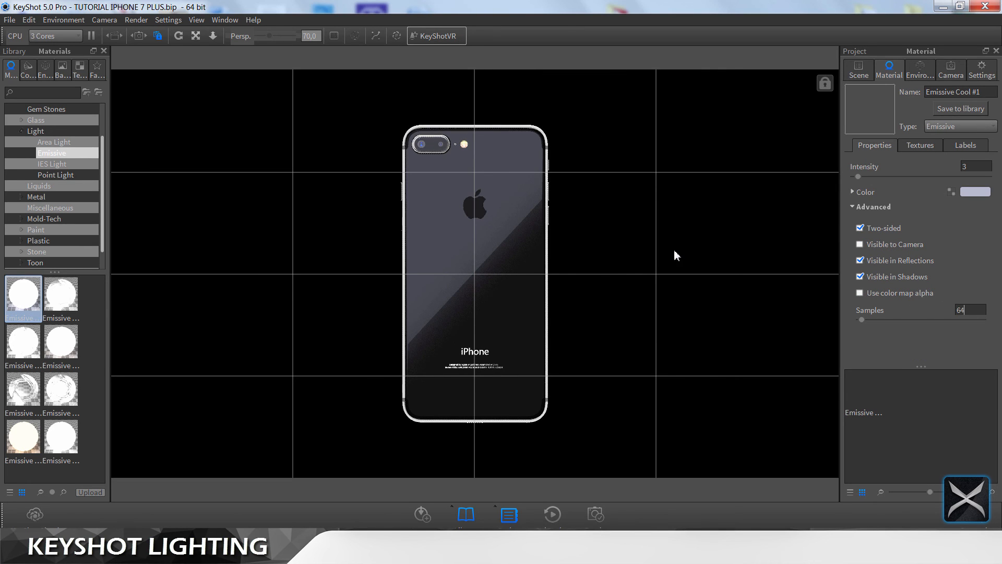
key(Return)
Step: Set the emissive material's intensity to 1 and its color to white, and check the look against the reference video
double_click(975, 167)
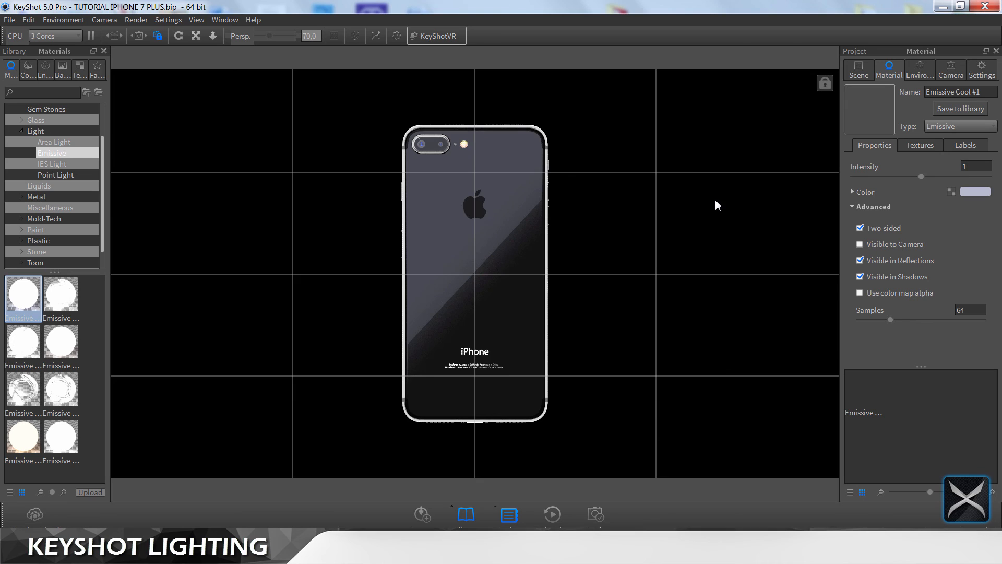
click(980, 192)
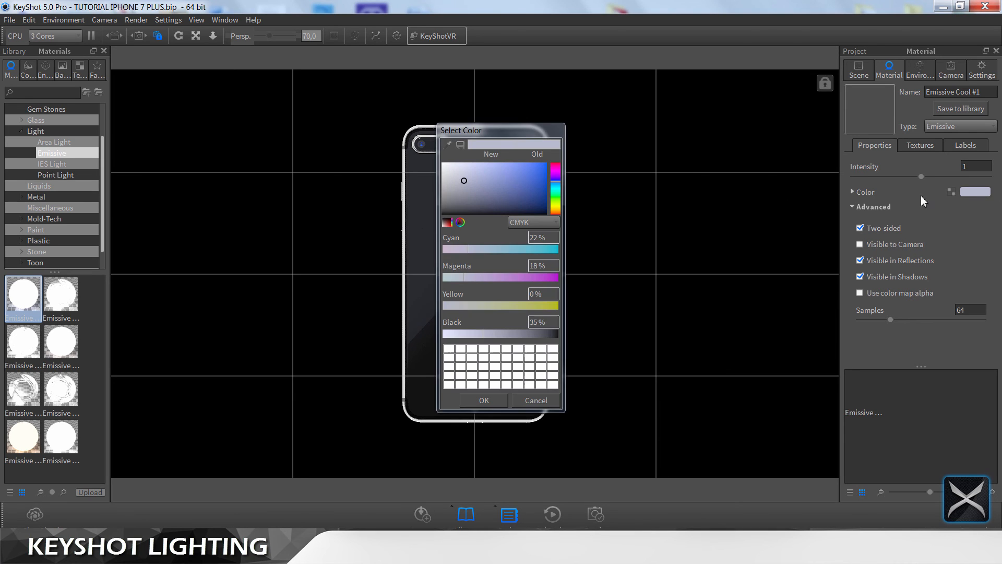
click(535, 400)
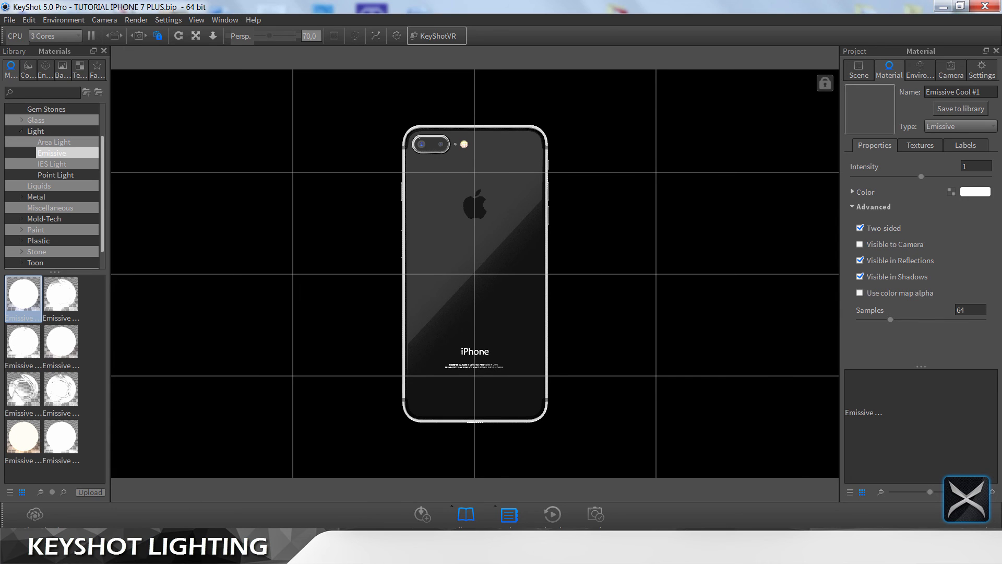
click(135, 553)
click(135, 553)
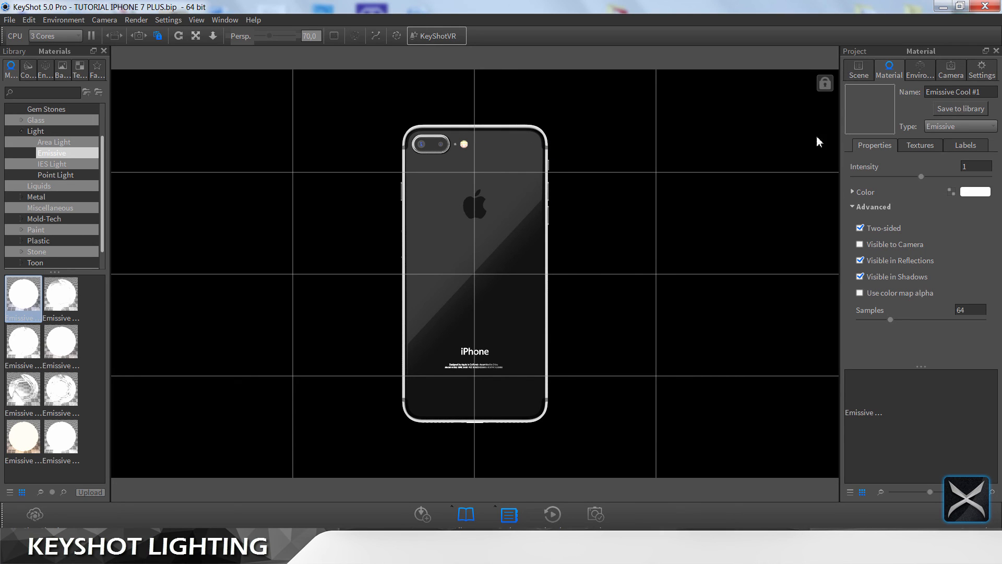
Step: Scale the light plane Plane #4 up to 300
click(859, 69)
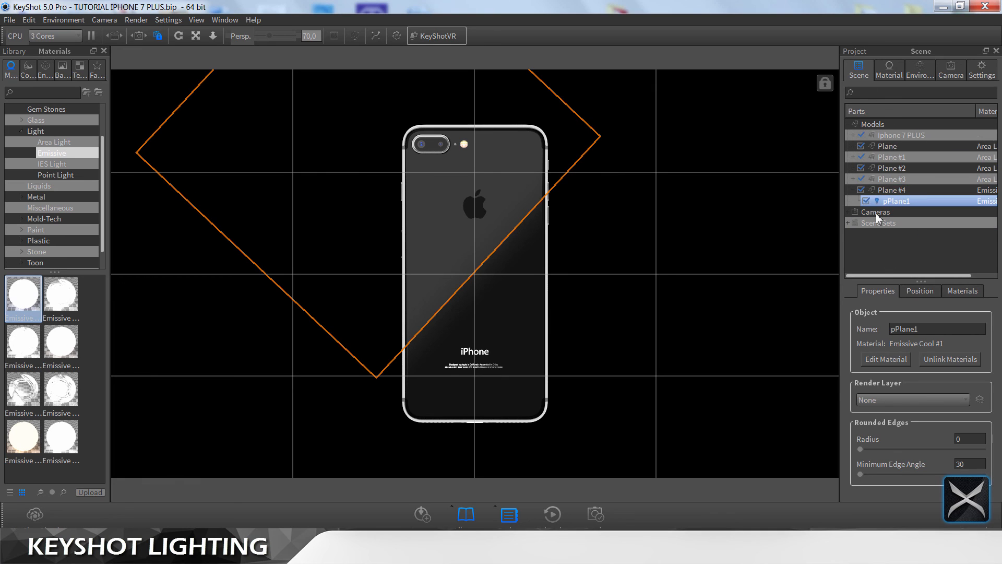
click(890, 190)
click(928, 293)
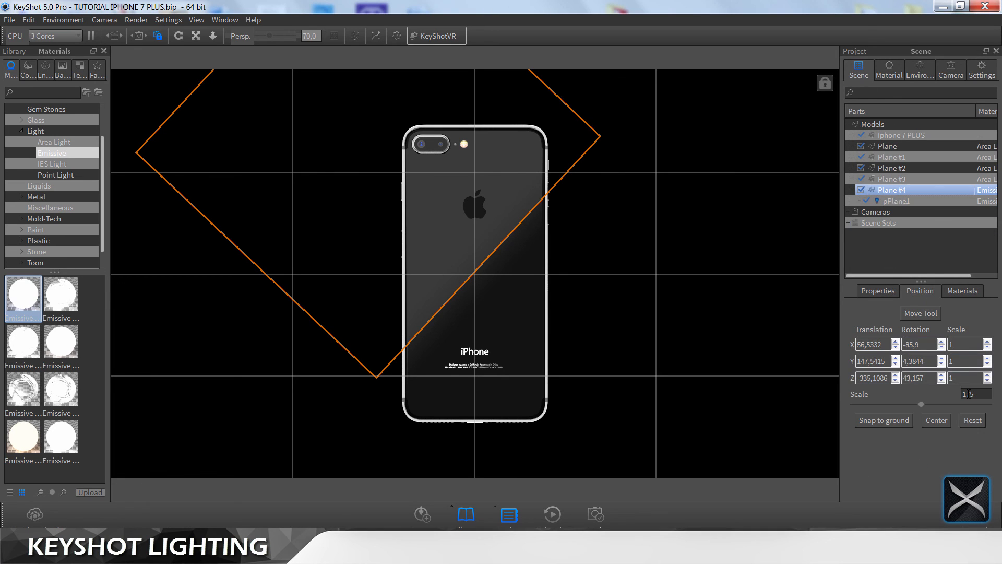
click(730, 292)
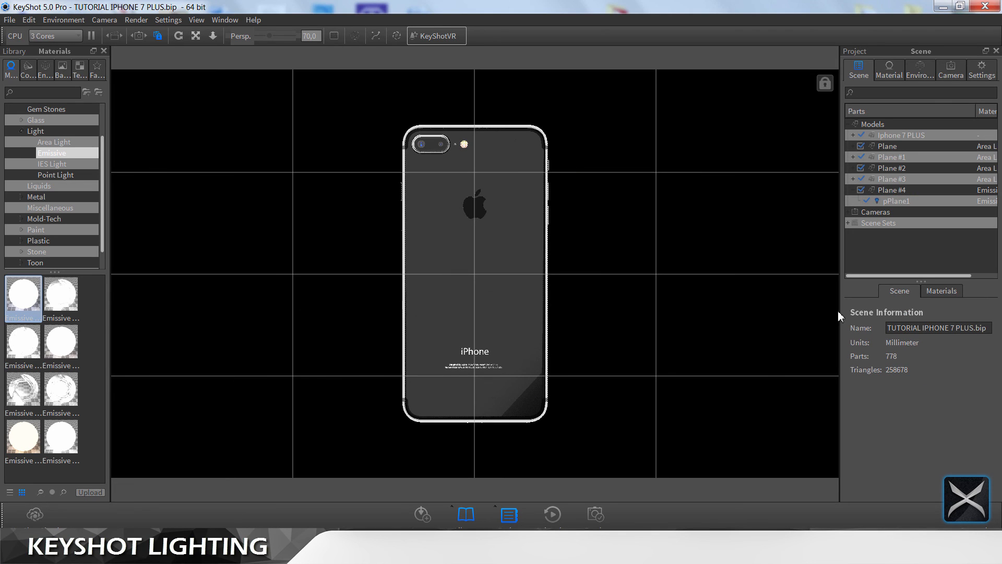
Step: Turn on Visible to Camera for Plane #4, move it up and left along the global axes, and rotate it to a shallower diagonal
click(910, 191)
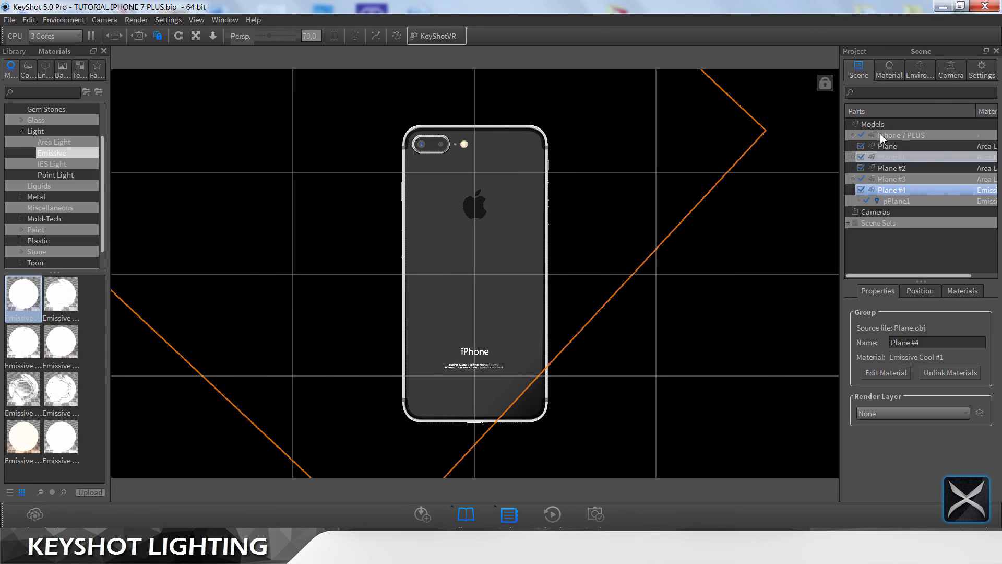
click(888, 69)
click(882, 246)
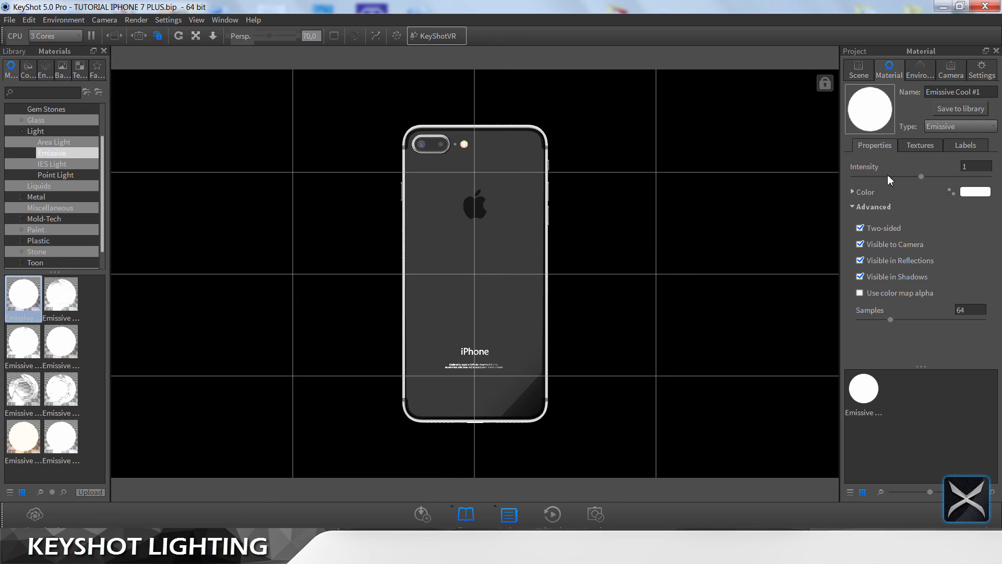
click(858, 69)
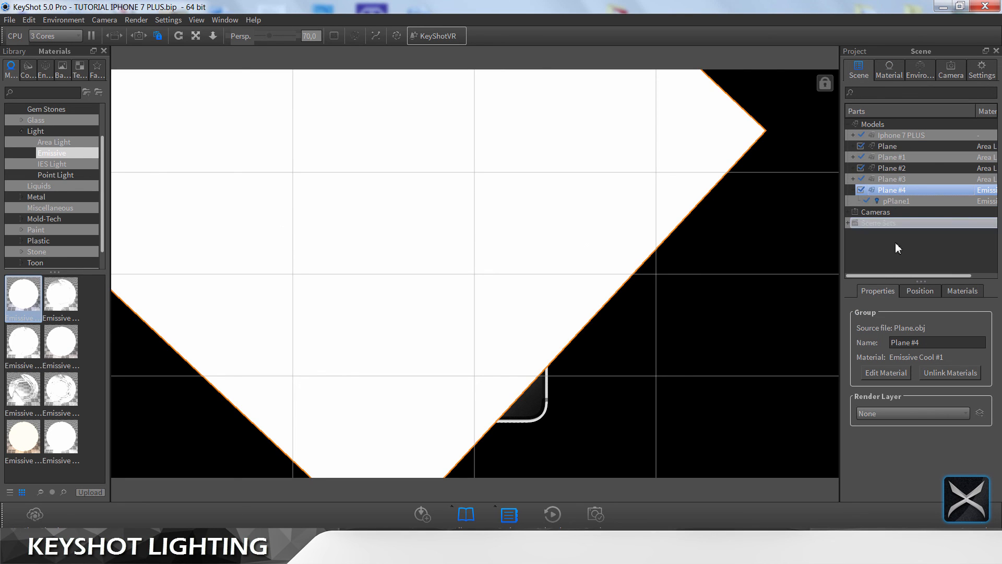
click(920, 291)
click(919, 313)
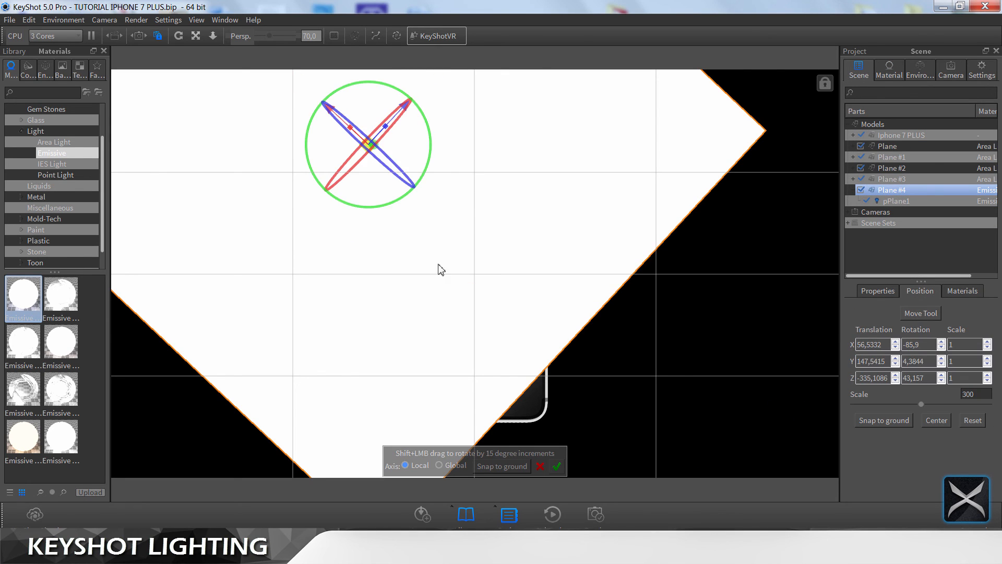
click(454, 466)
drag(369, 94, 351, 65)
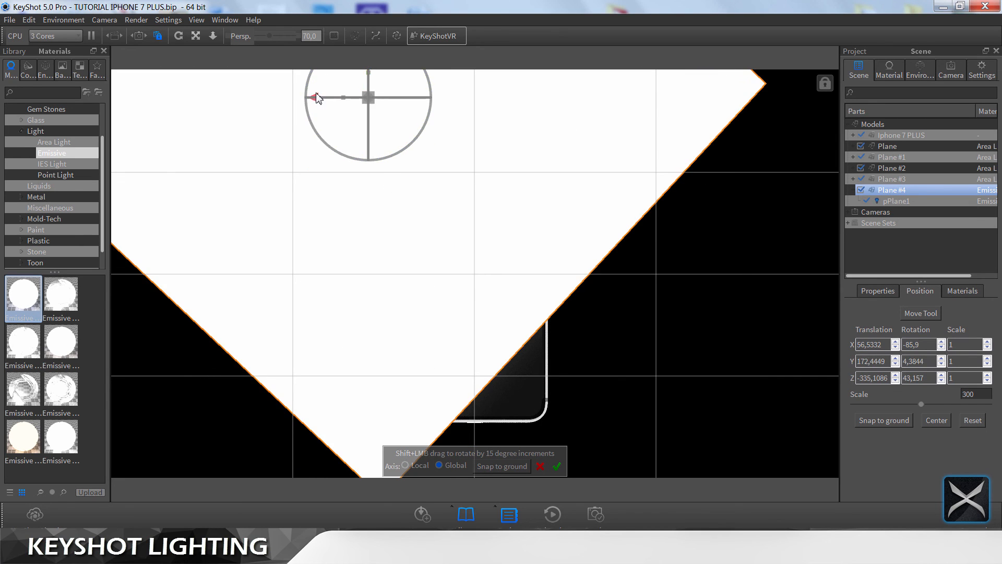
drag(307, 99, 213, 96)
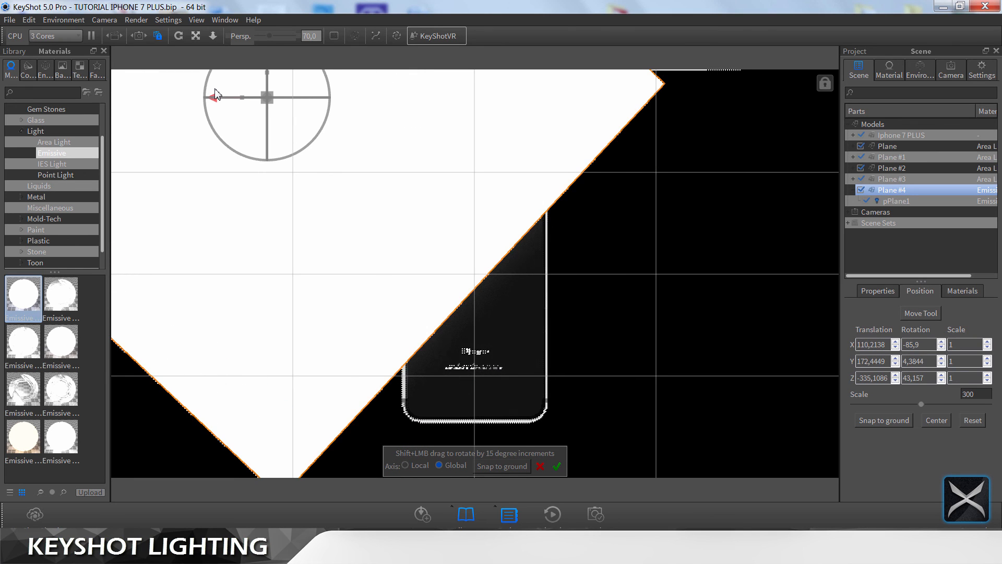
drag(324, 117, 326, 127)
click(556, 467)
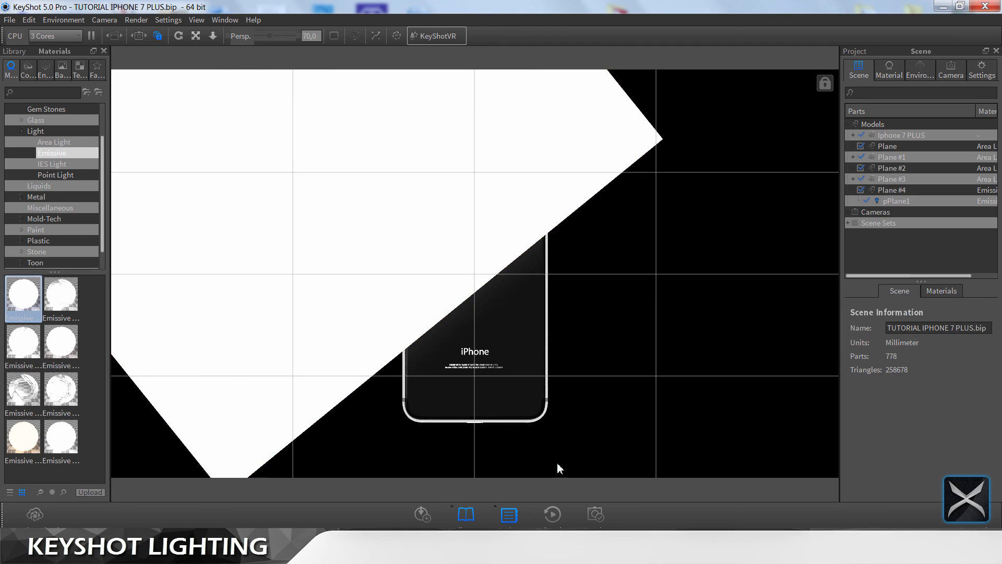
Step: Turn off Visible to Camera on Plane #4's emissive material and set its intensity to 0.75
click(889, 70)
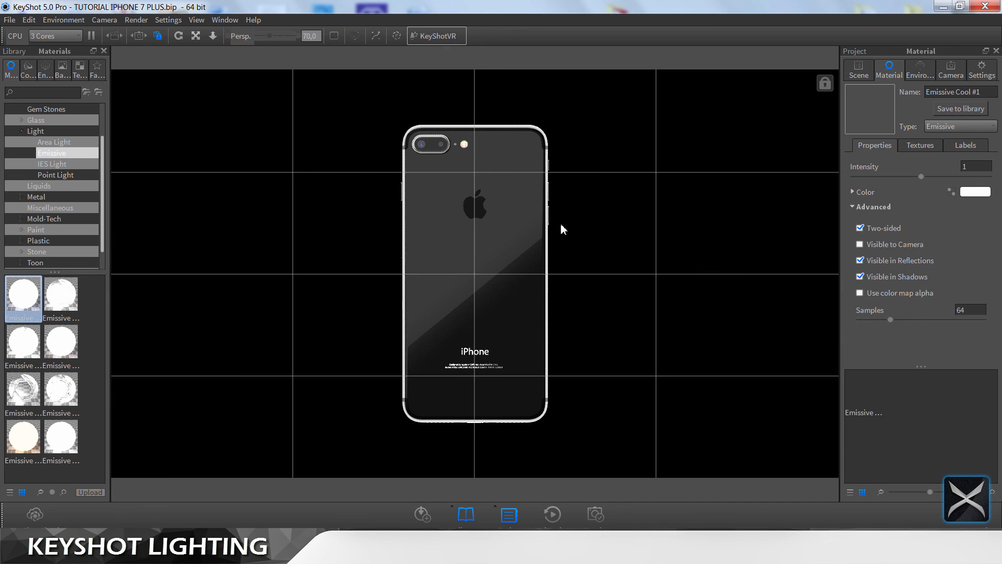
double_click(971, 166)
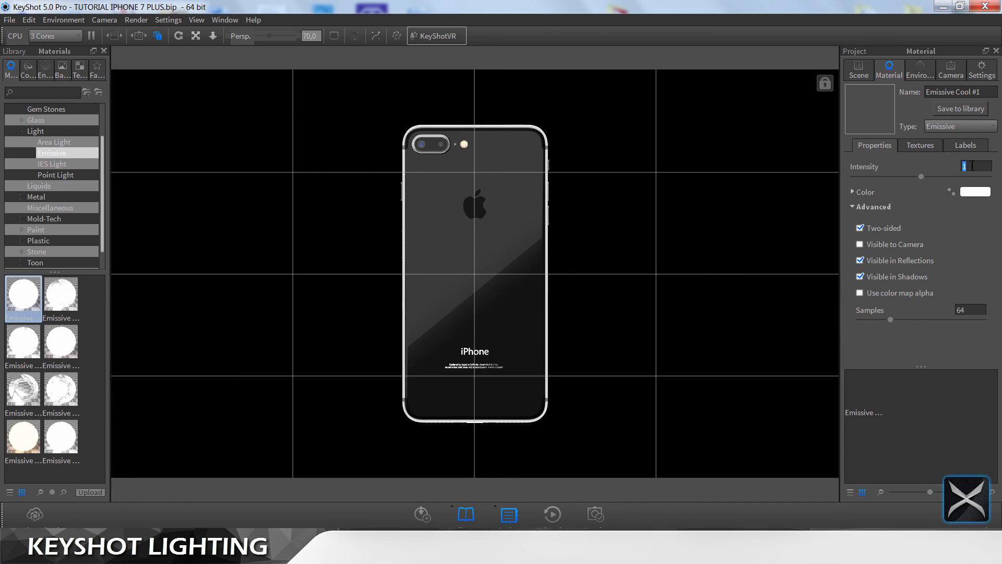
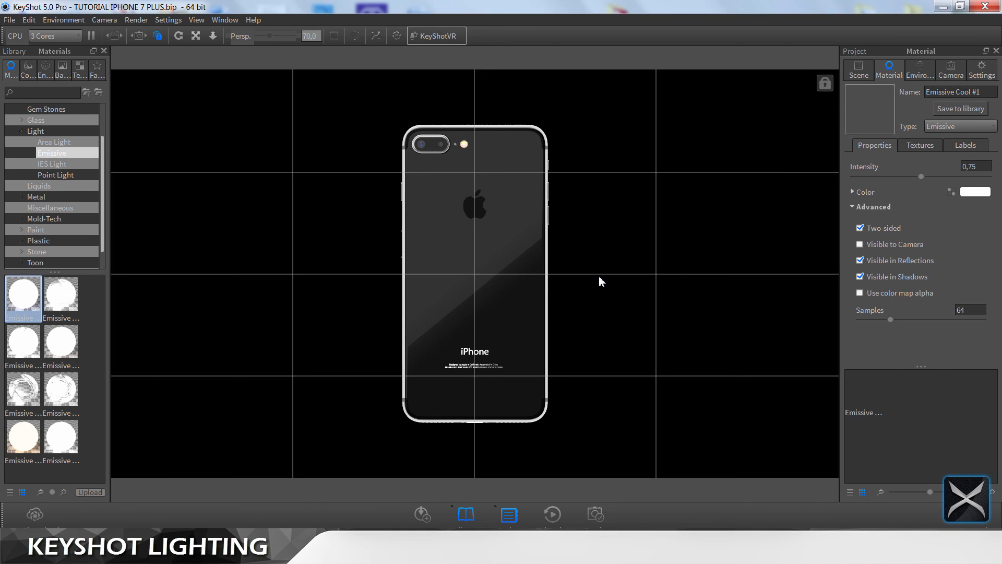
Step: Try a clear-coat refraction index of 1.2 on the phone back's Paint Metallic Black, and settle on 1.35
click(540, 281)
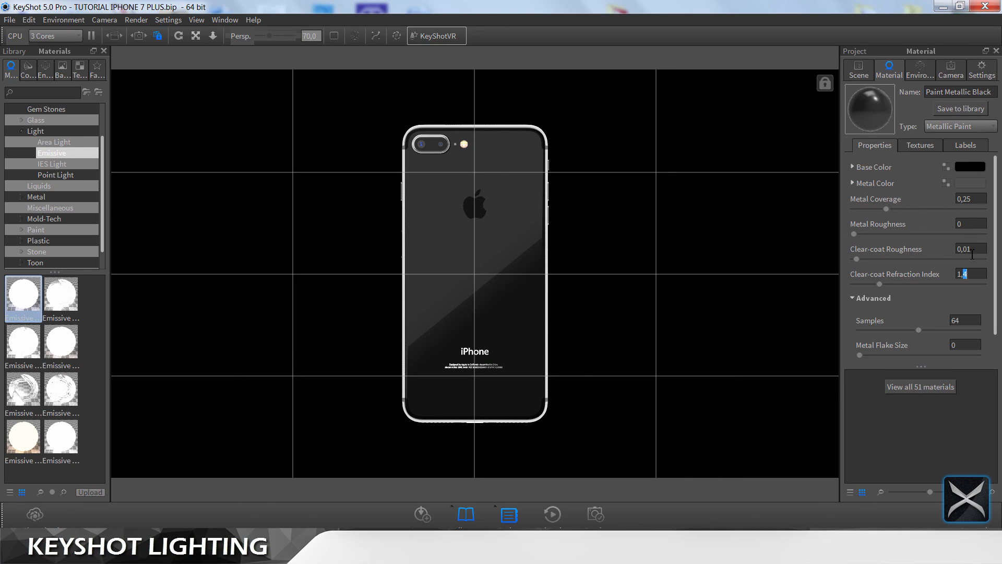
text(2)
key(Return)
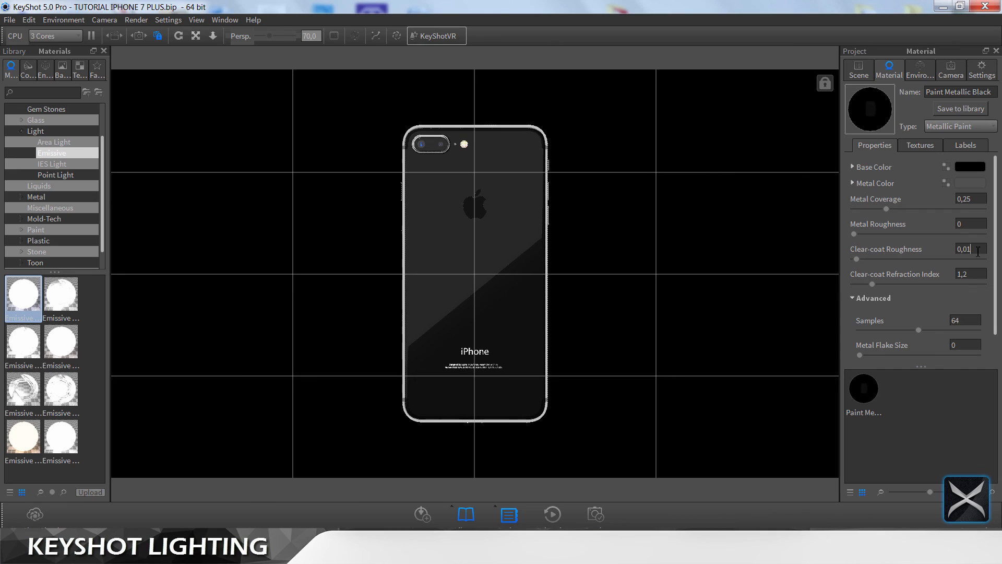
double_click(979, 277)
text(35)
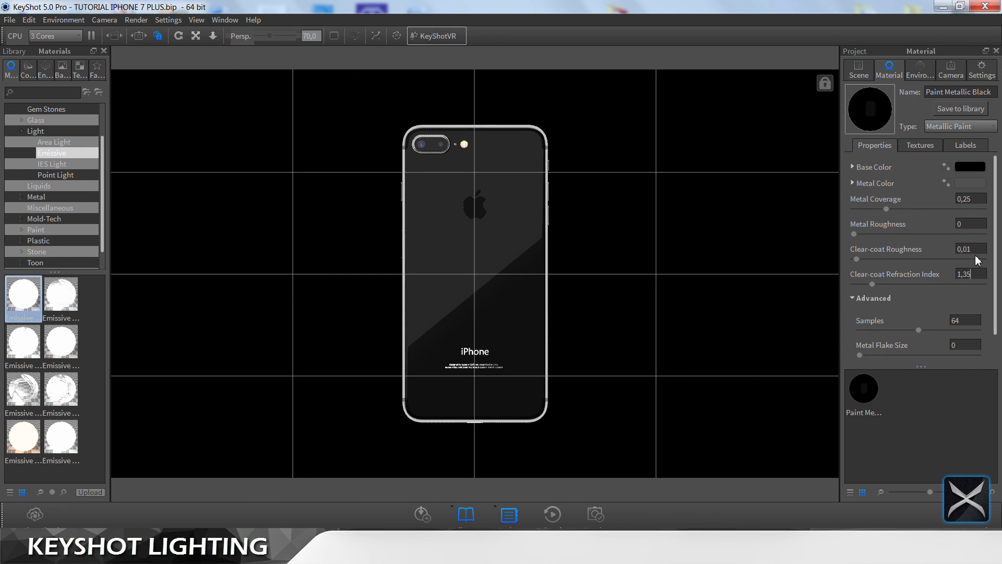
key(Return)
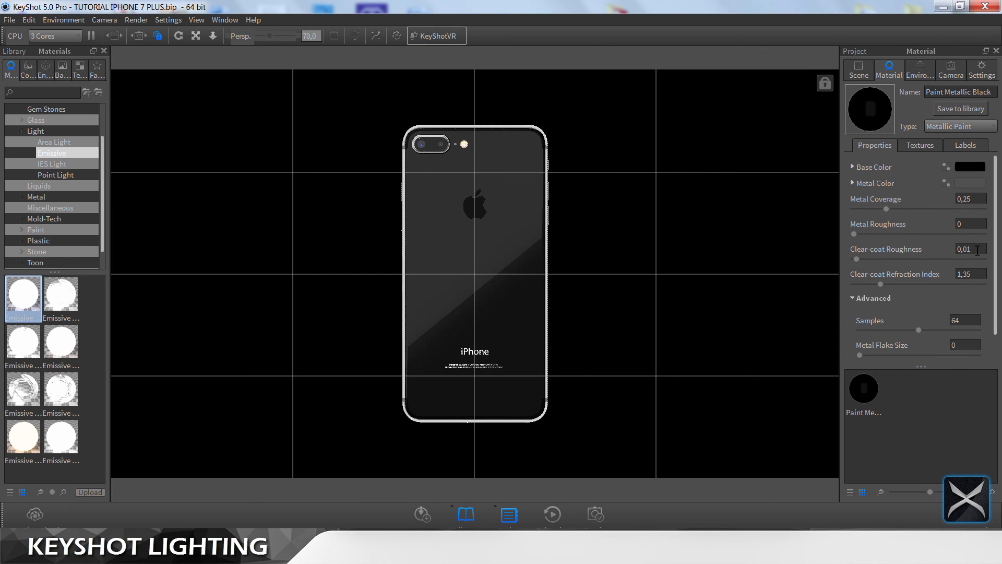
click(978, 250)
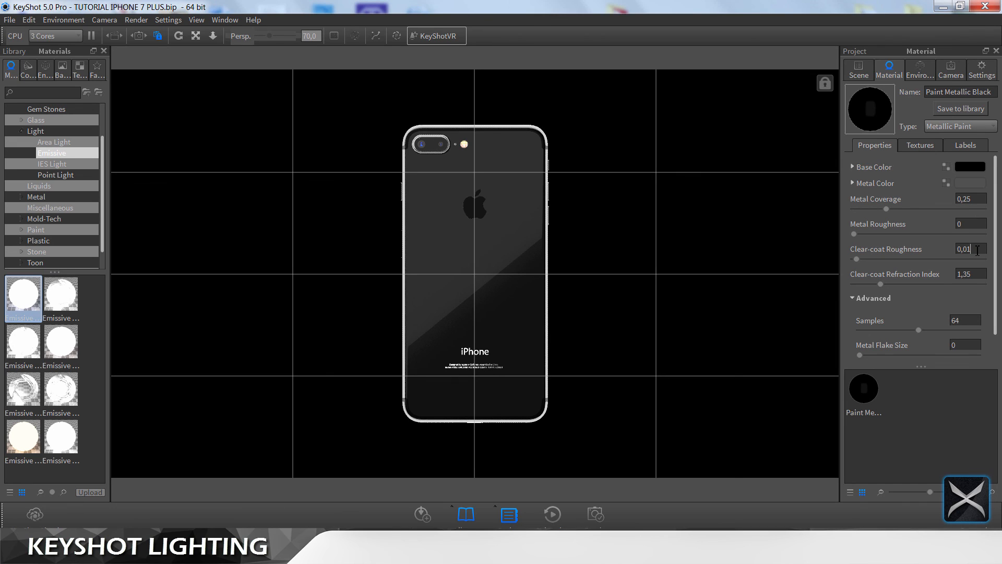
Step: Set the intensity of Plane #4's Emissive Cool #1 material to 0.5
double_click(499, 194)
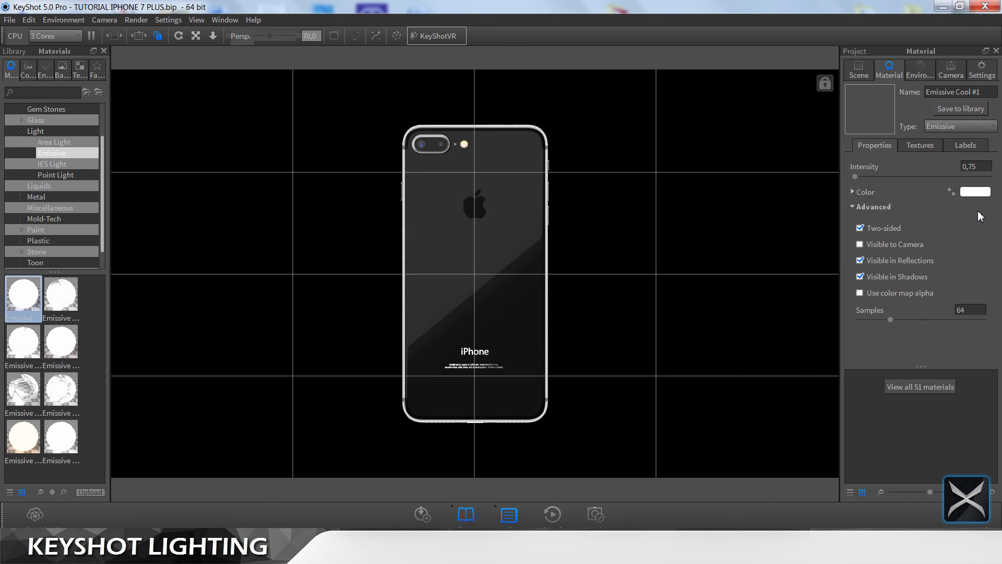
click(986, 166)
key(BackSpace)
key(BackSpace)
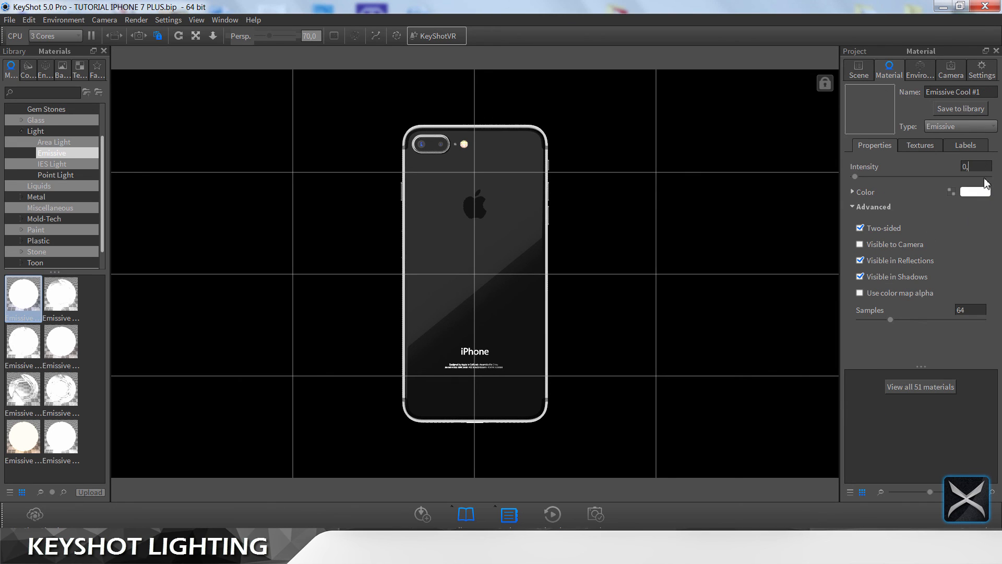
text(5)
key(Return)
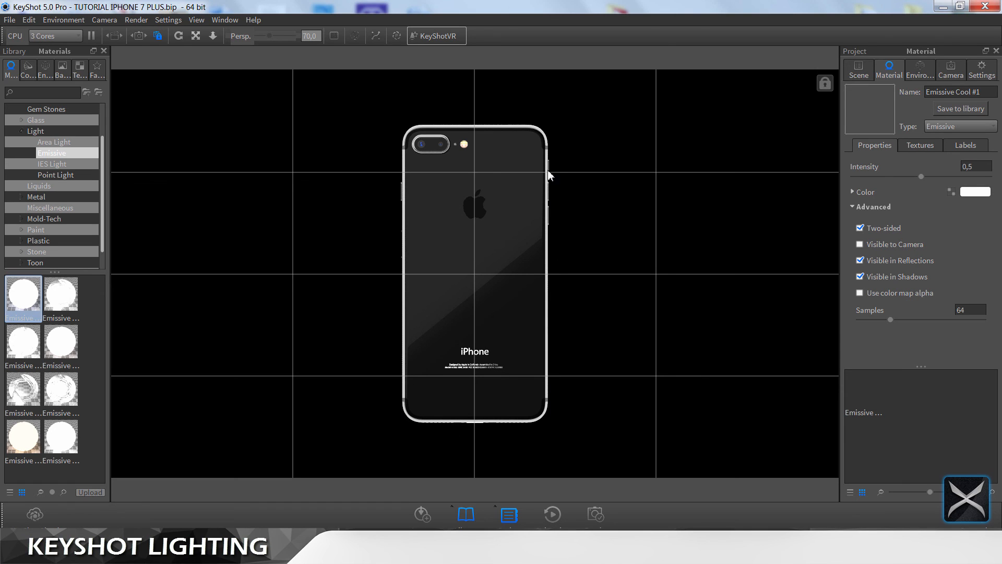
Step: Change Plane #1's material type from Area Light Diffuse to Emissive and set its intensity to 10
click(858, 71)
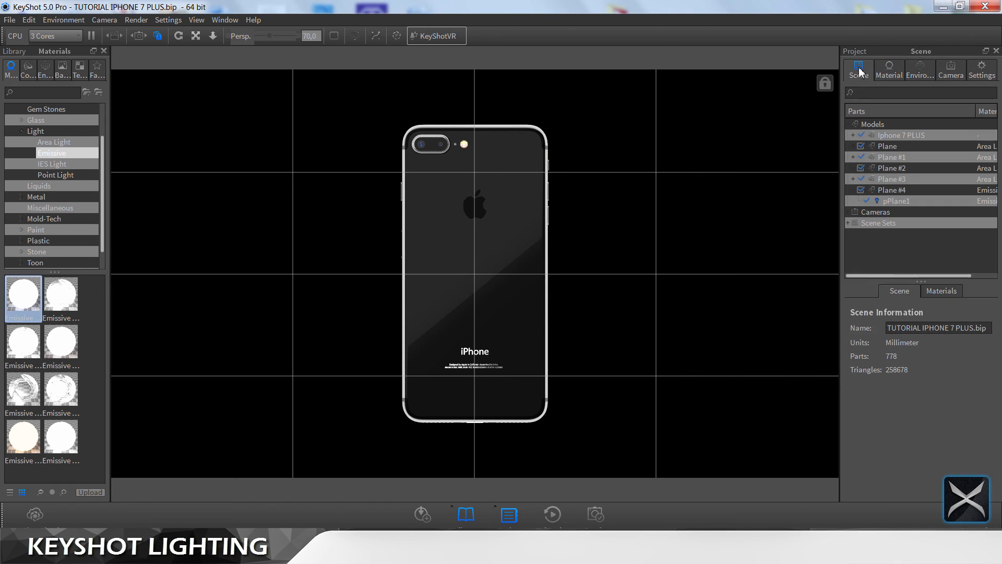
click(894, 154)
right_click(894, 154)
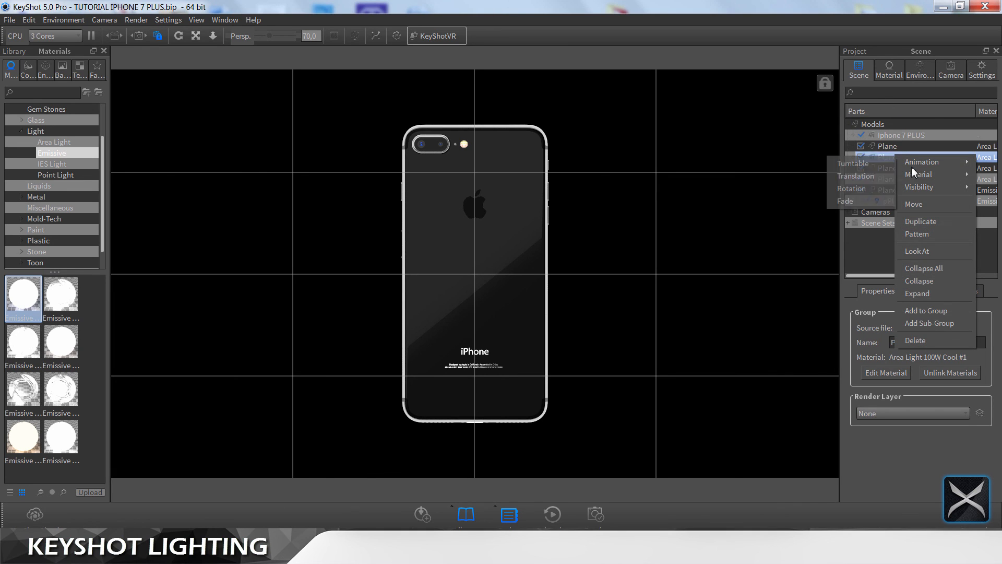
mouse_move(916, 177)
click(882, 176)
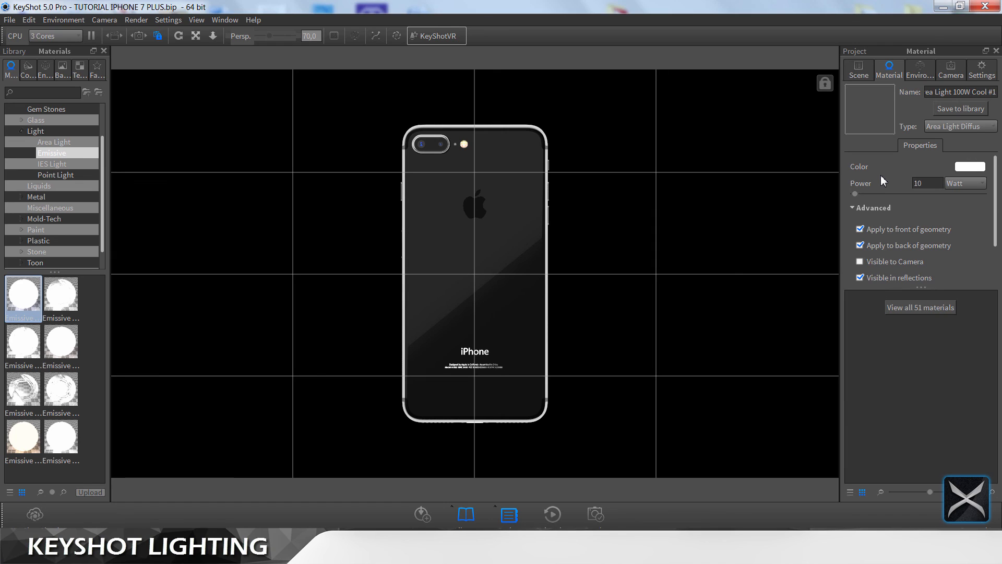
click(972, 128)
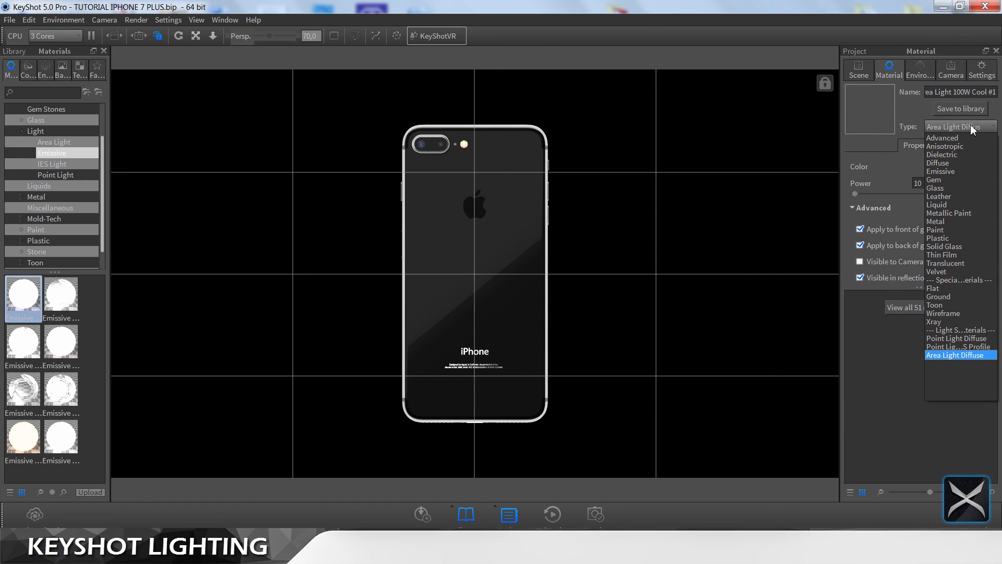
click(953, 170)
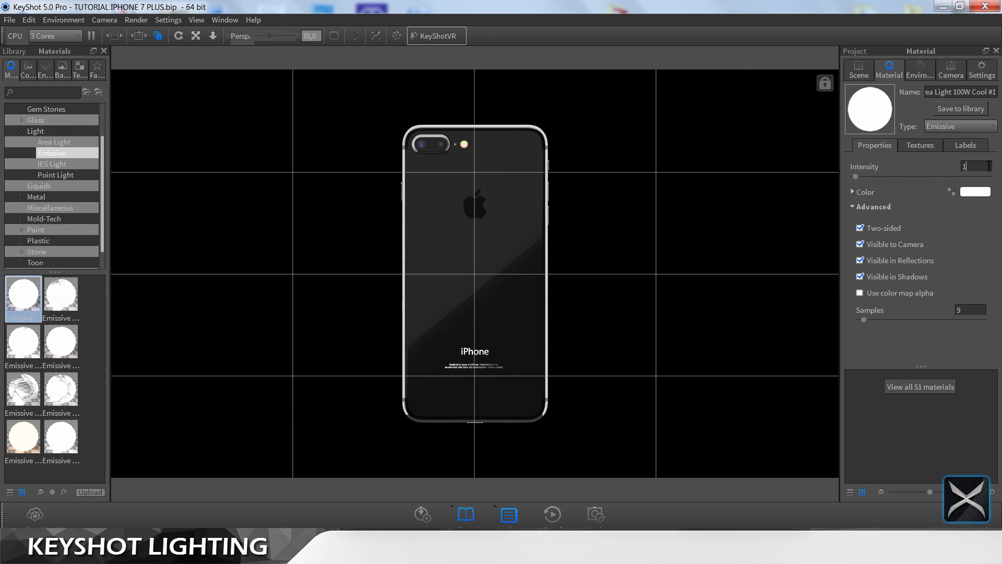
text(0)
click(982, 310)
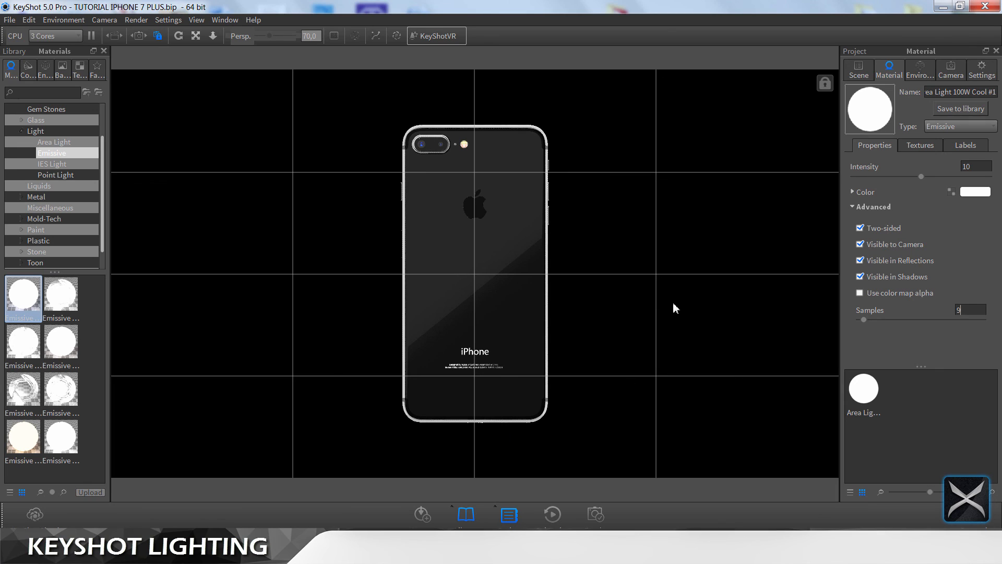
Step: Change the first Plane's material type to Emissive with intensity 10, and turn off Visible to Camera
click(854, 76)
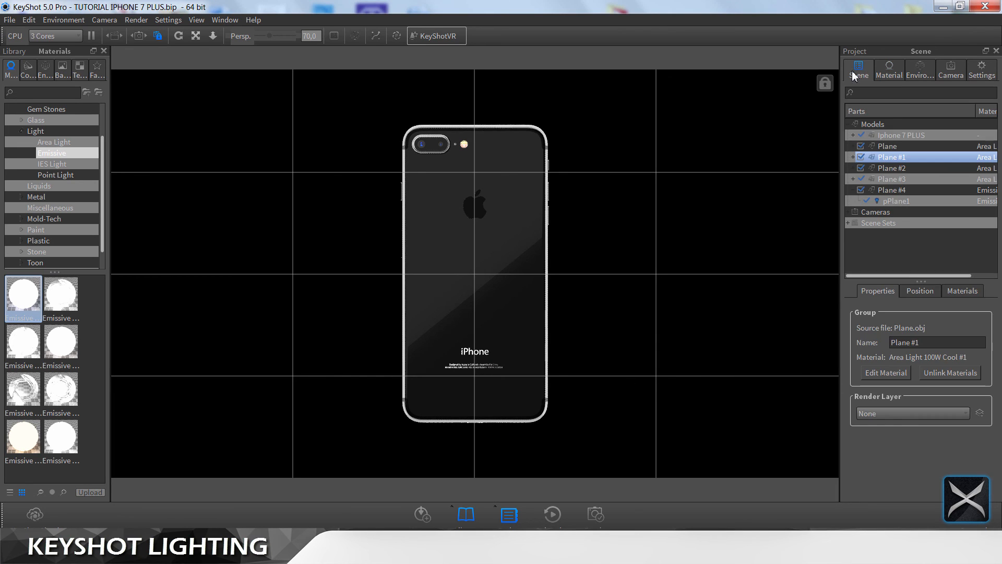
click(887, 145)
right_click(891, 149)
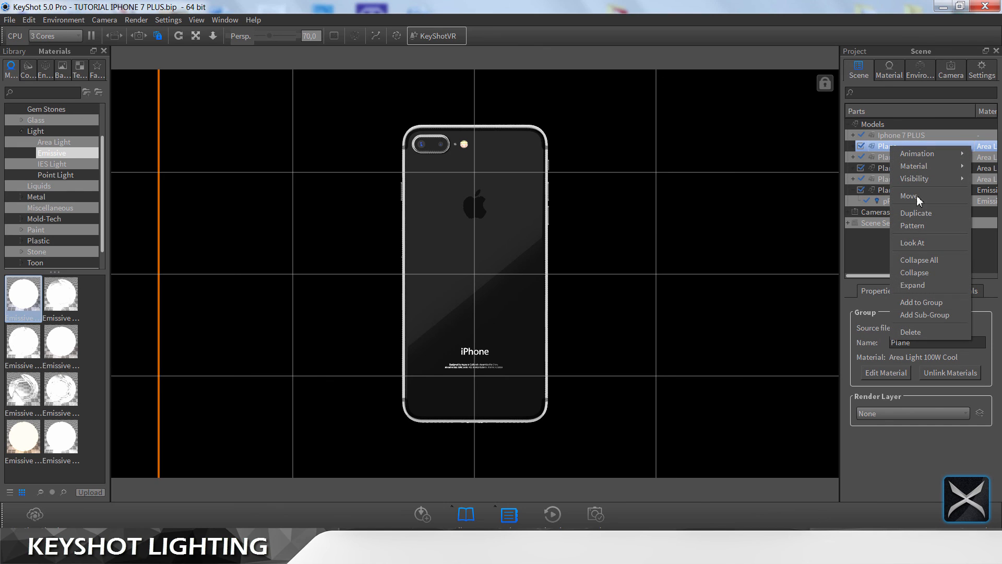
mouse_move(916, 166)
click(860, 168)
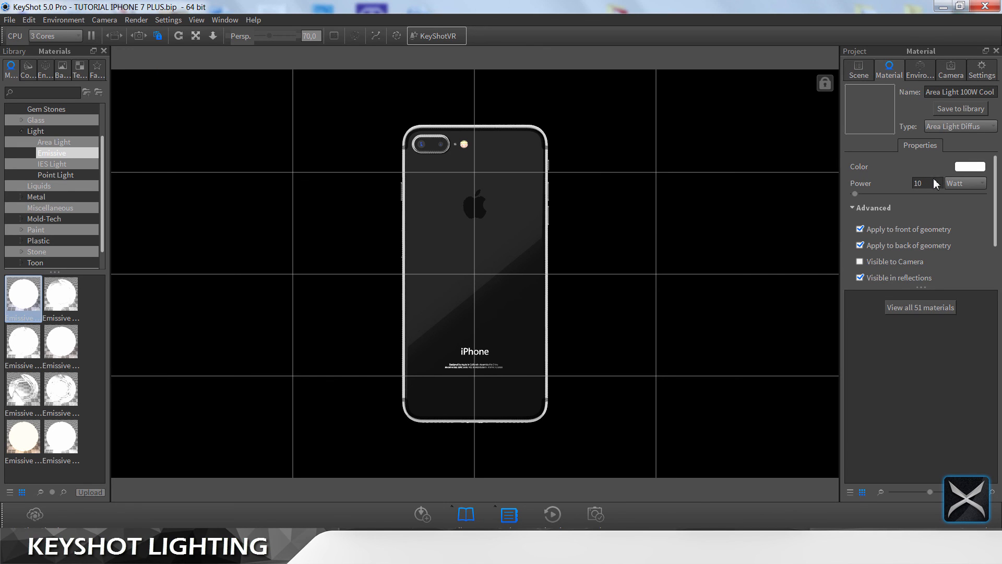
click(953, 131)
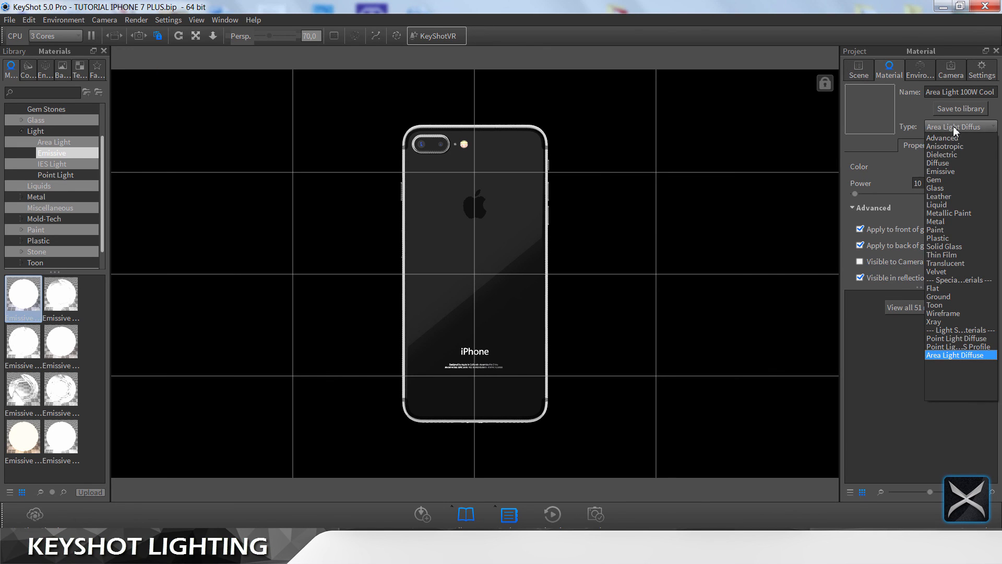
click(941, 172)
drag(968, 166, 753, 188)
text(10)
key(Return)
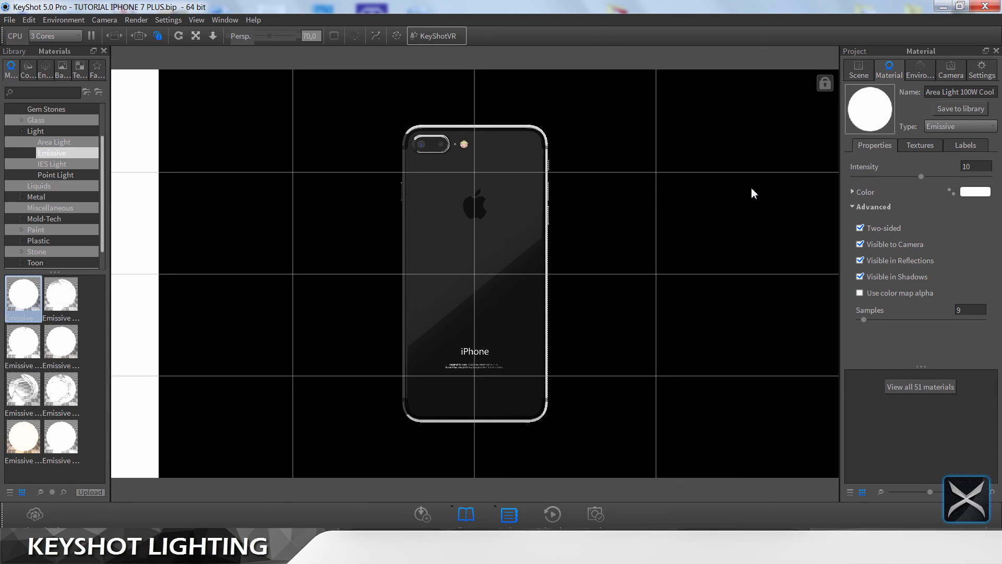
click(883, 244)
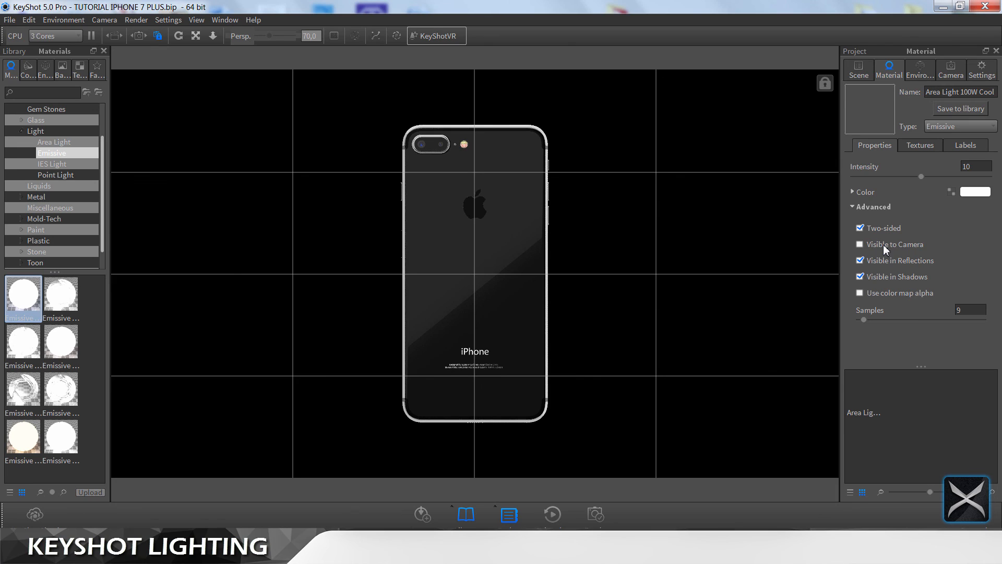
Step: Change Plane #2's material type from Area Light Diffuse to Emissive and set its intensity to 10
click(859, 70)
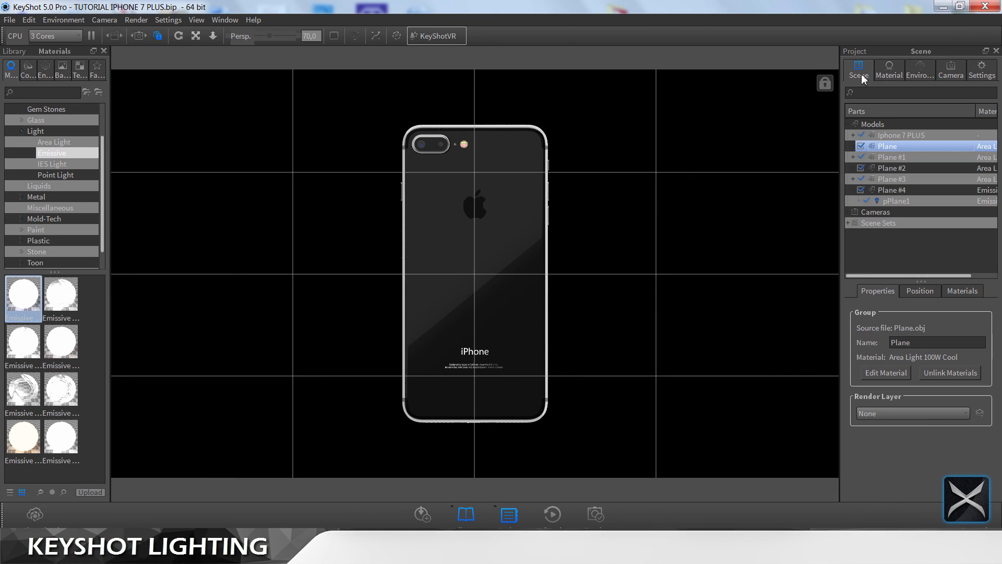
click(898, 168)
right_click(898, 172)
mouse_move(923, 188)
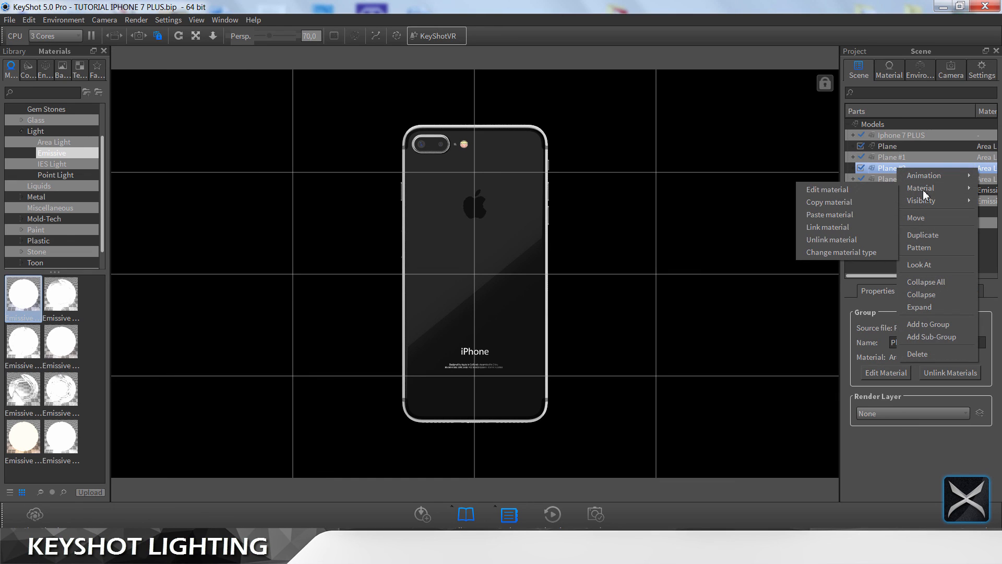
click(873, 191)
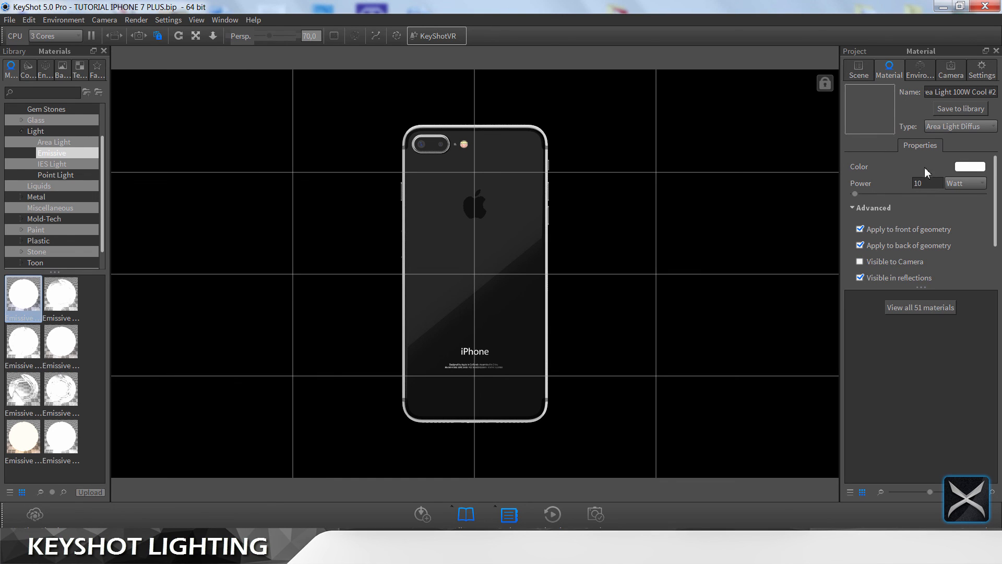
click(956, 127)
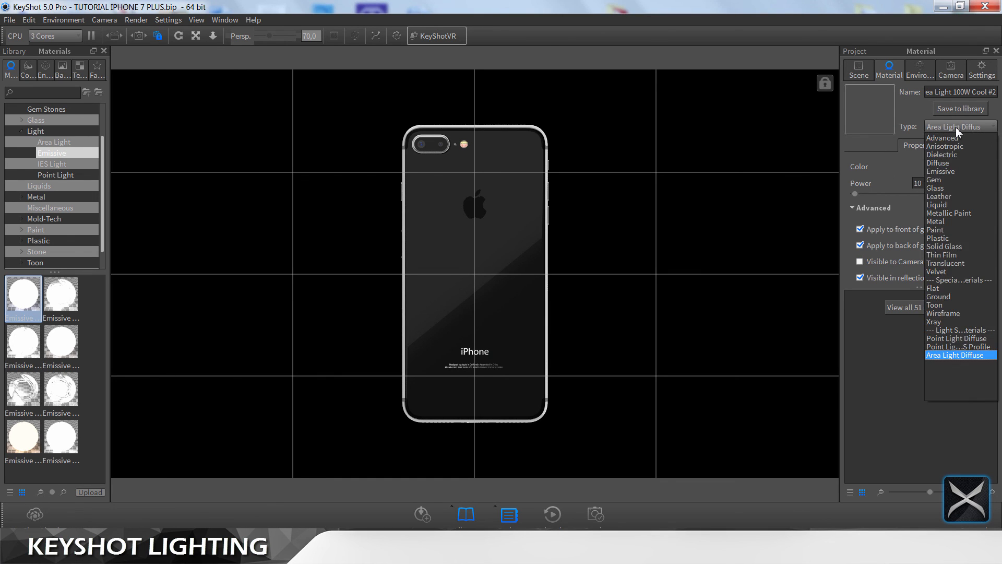
click(950, 170)
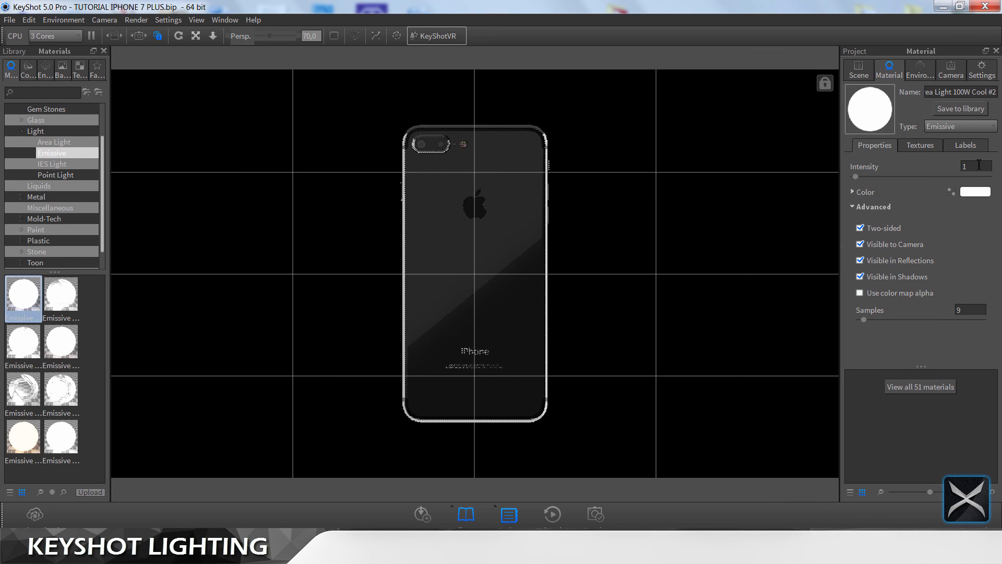
text(0)
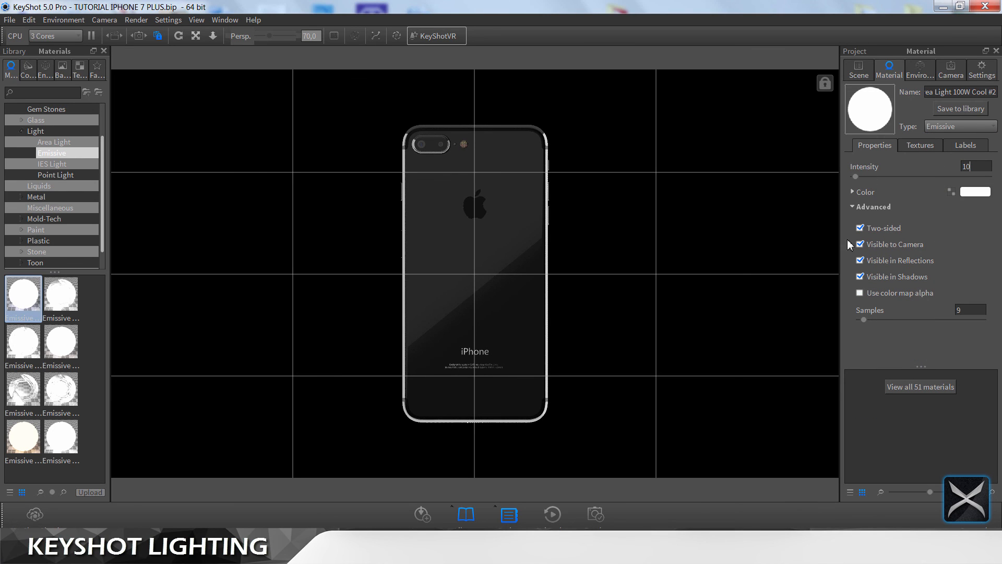
key(Return)
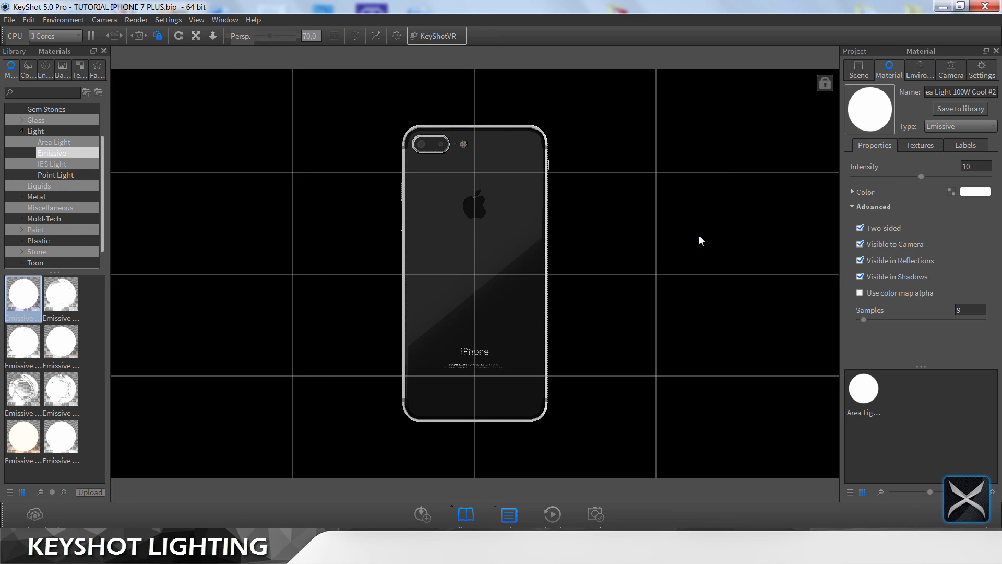
Step: Change Plane #3's material type to Emissive with intensity 10, turn off Visible to Camera, and save the scene
click(859, 70)
right_click(906, 179)
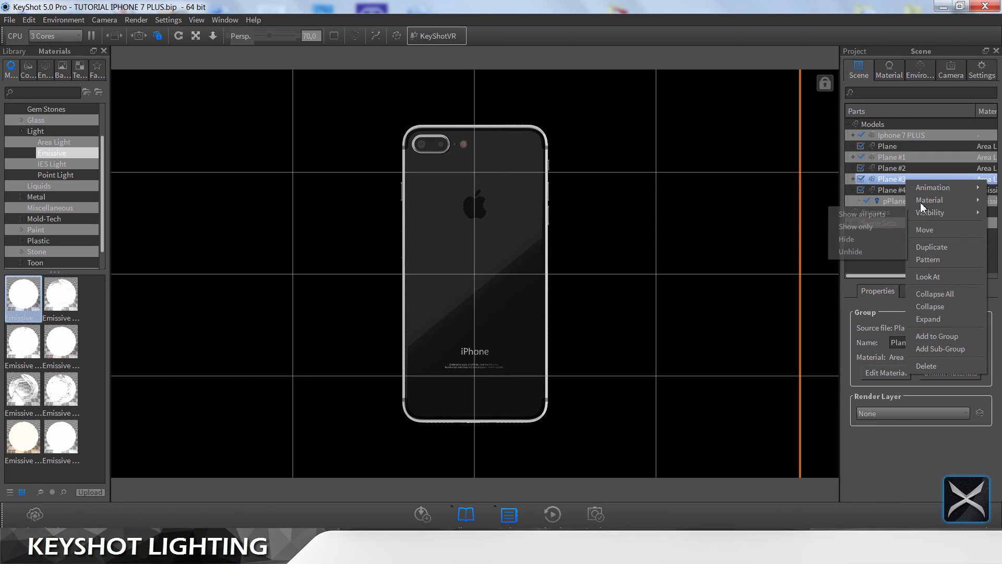
click(899, 200)
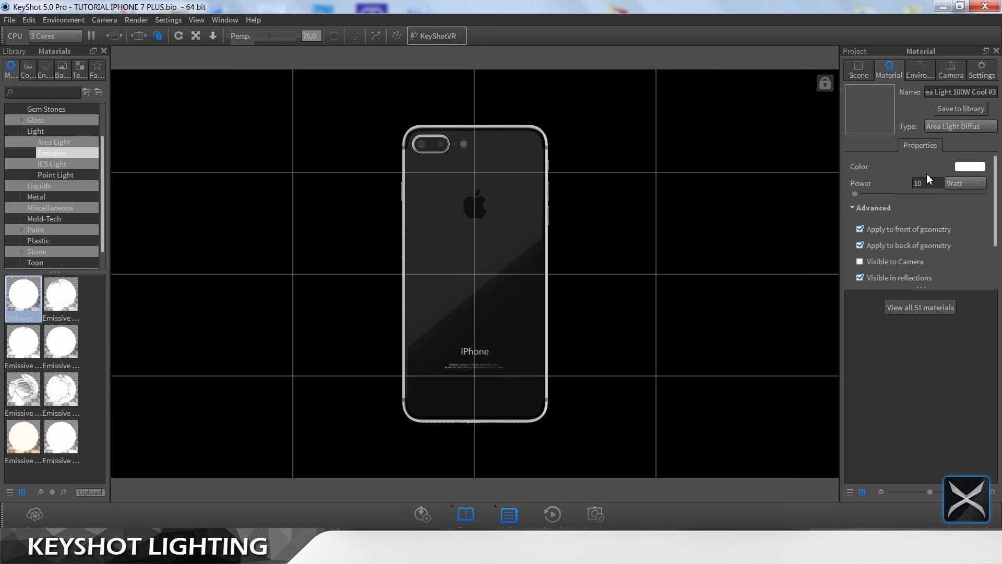
click(962, 131)
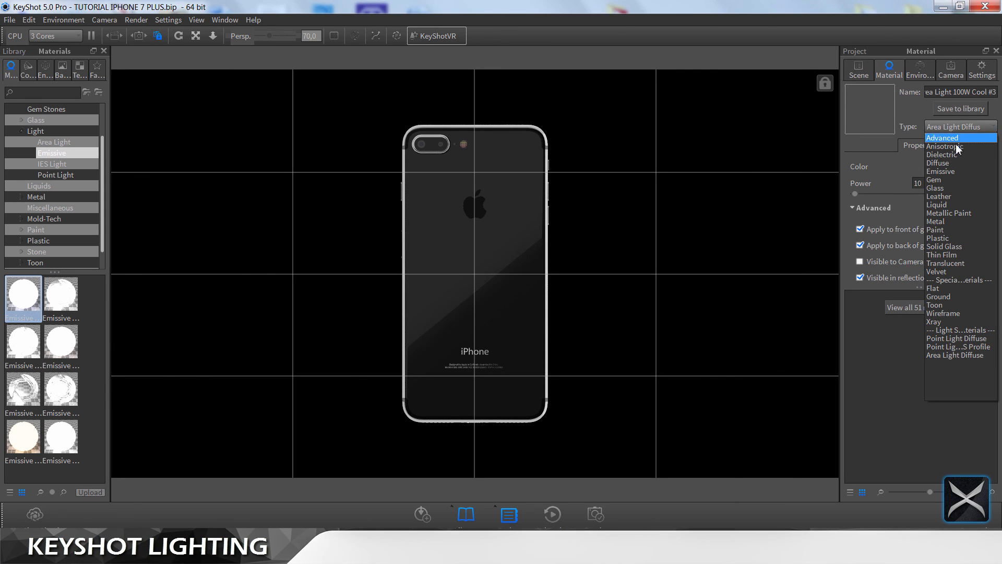
click(949, 171)
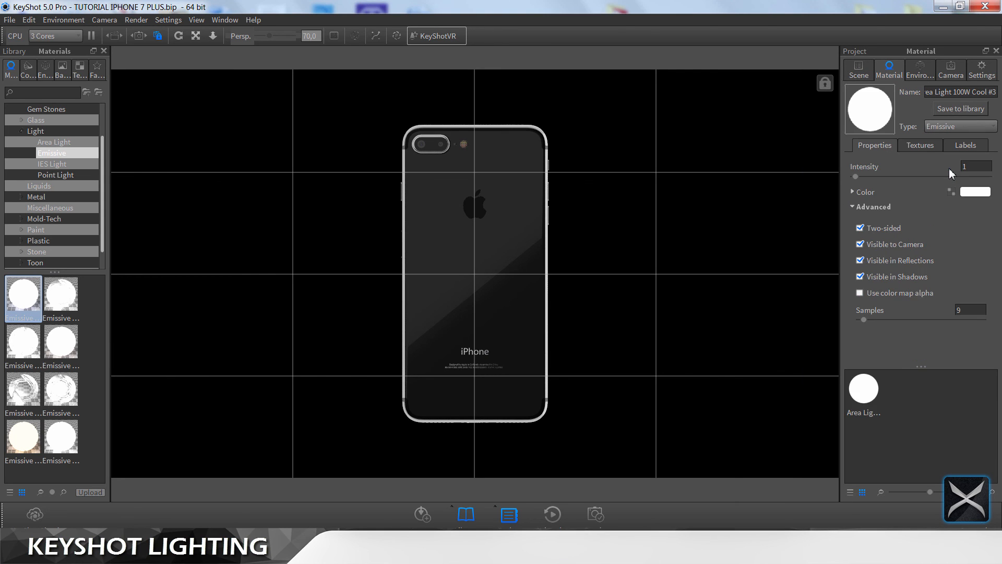
click(980, 171)
text(0)
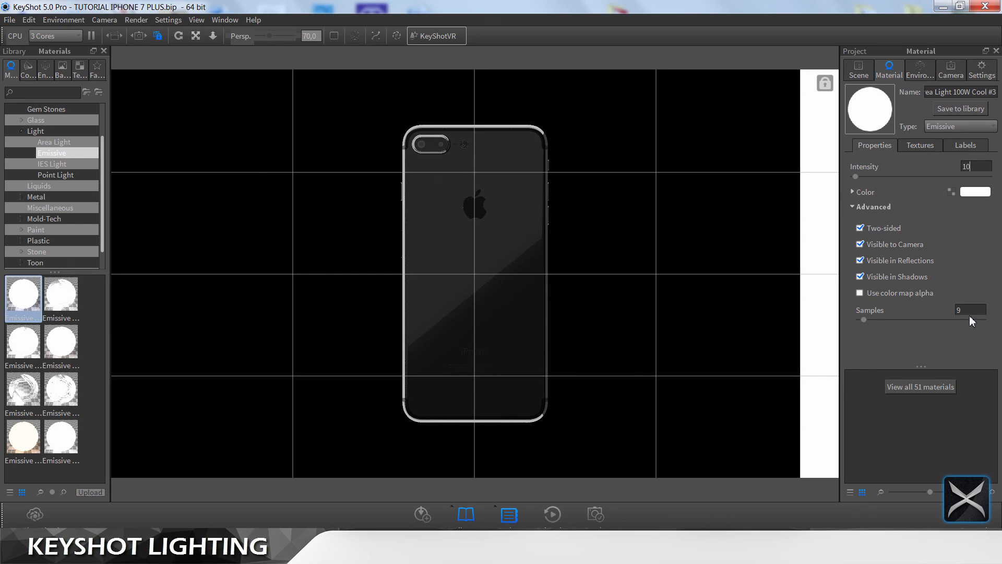
click(917, 250)
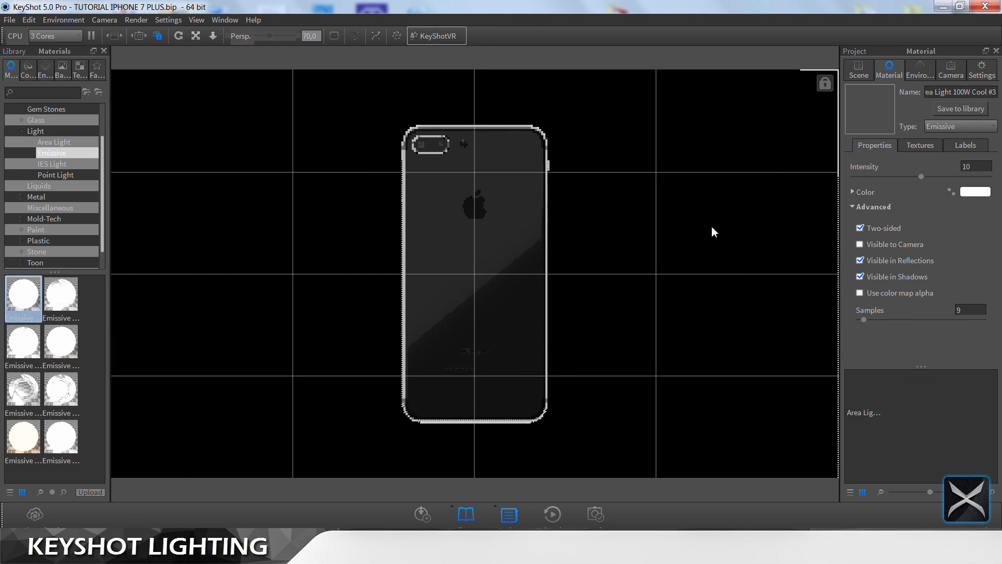
key(ctrl+s)
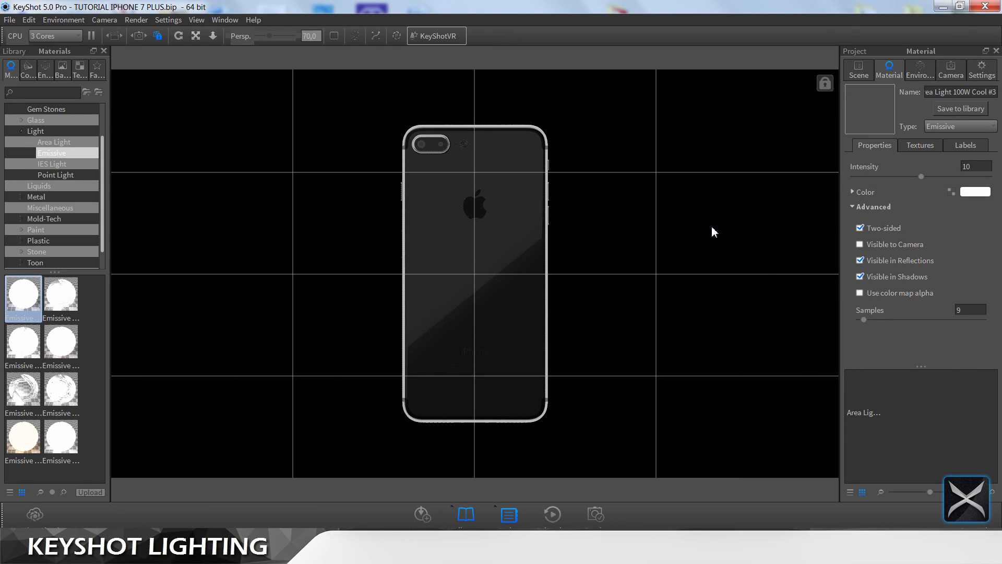
Step: Hide Plane #4 so that the camera flash behind it can be selected
double_click(465, 146)
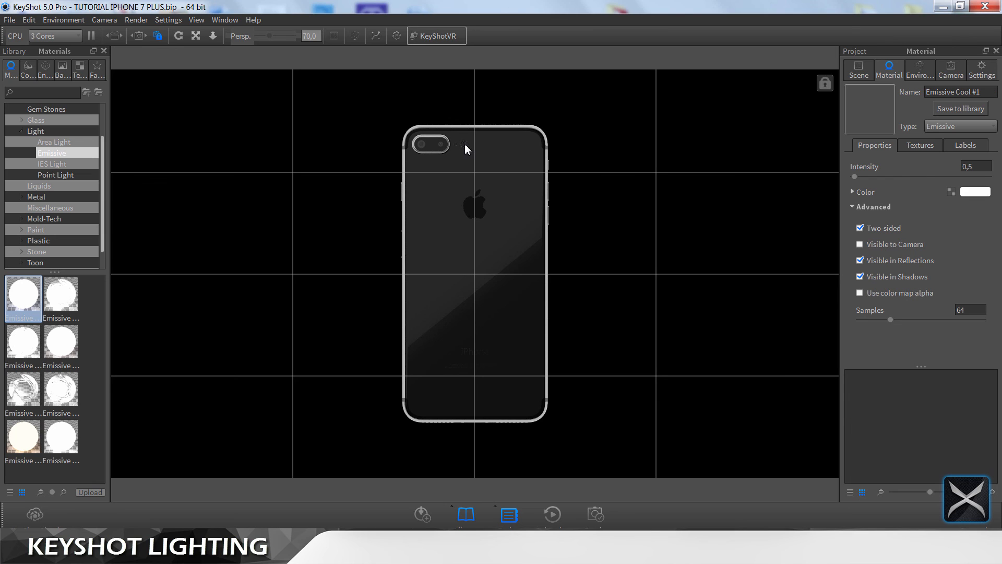
click(858, 70)
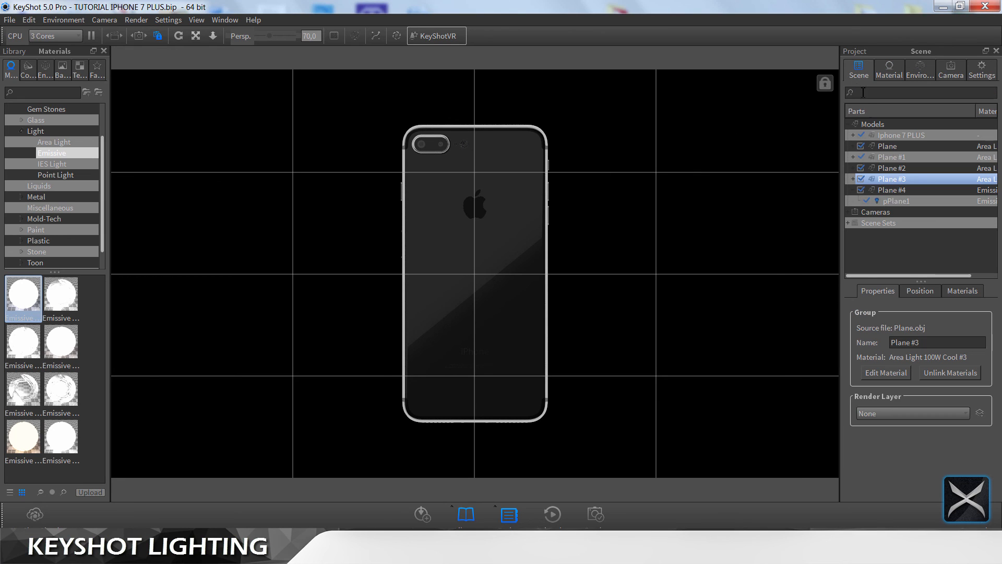
click(861, 190)
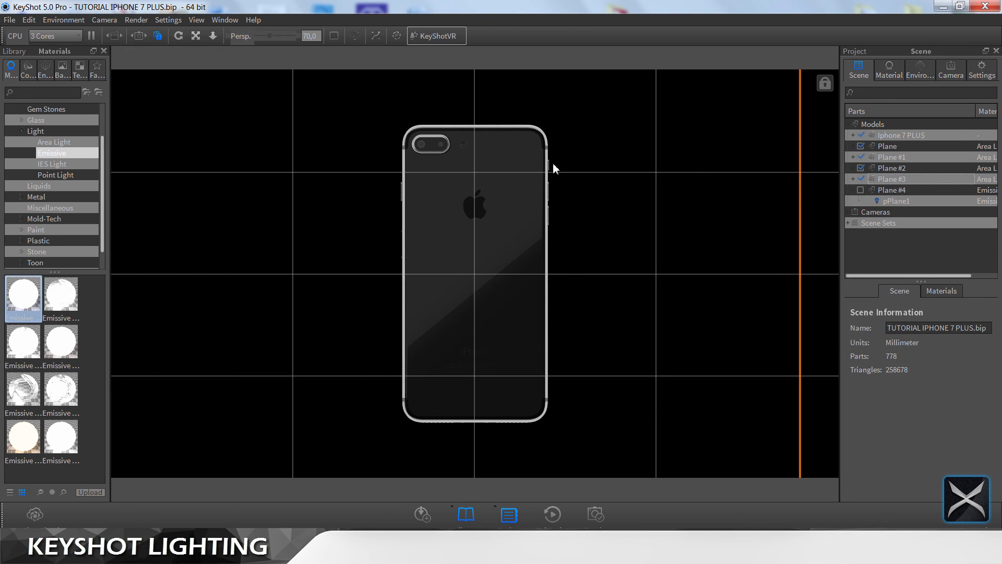
Step: Try brightness values of 2 and 5 on the camera flash's Flash.png color texture, and settle on 3
double_click(461, 147)
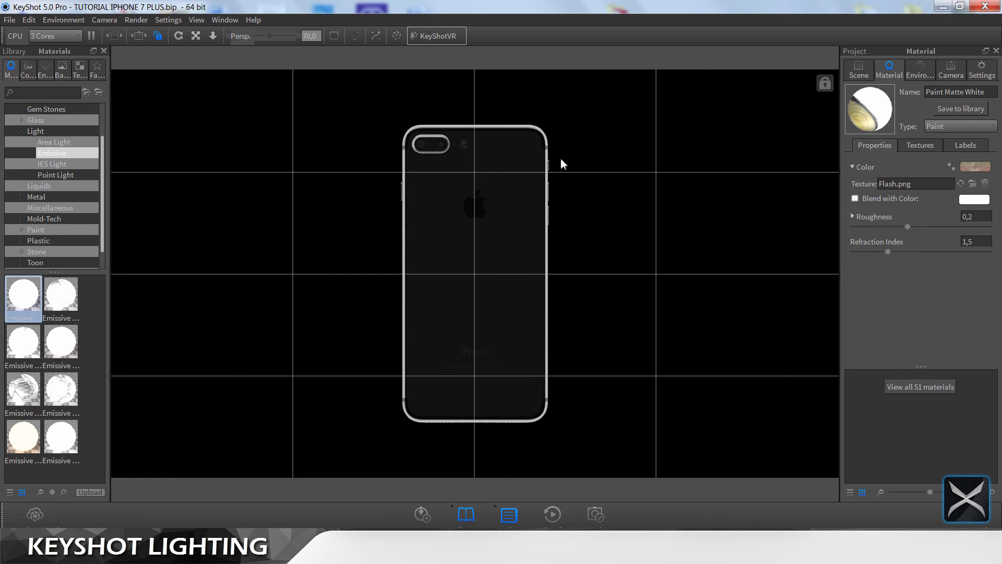
click(925, 146)
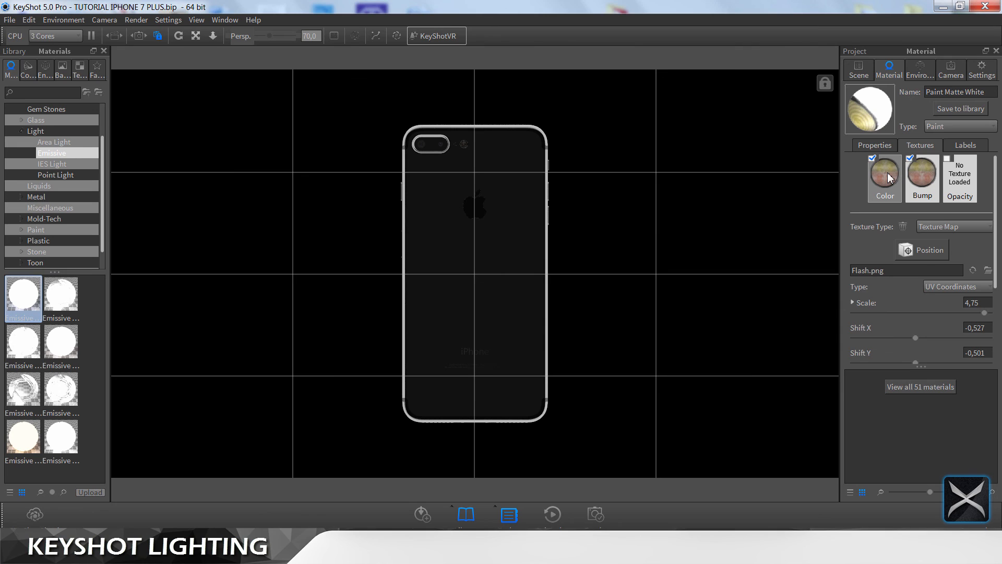
scroll(924, 317, down, 4)
double_click(968, 286)
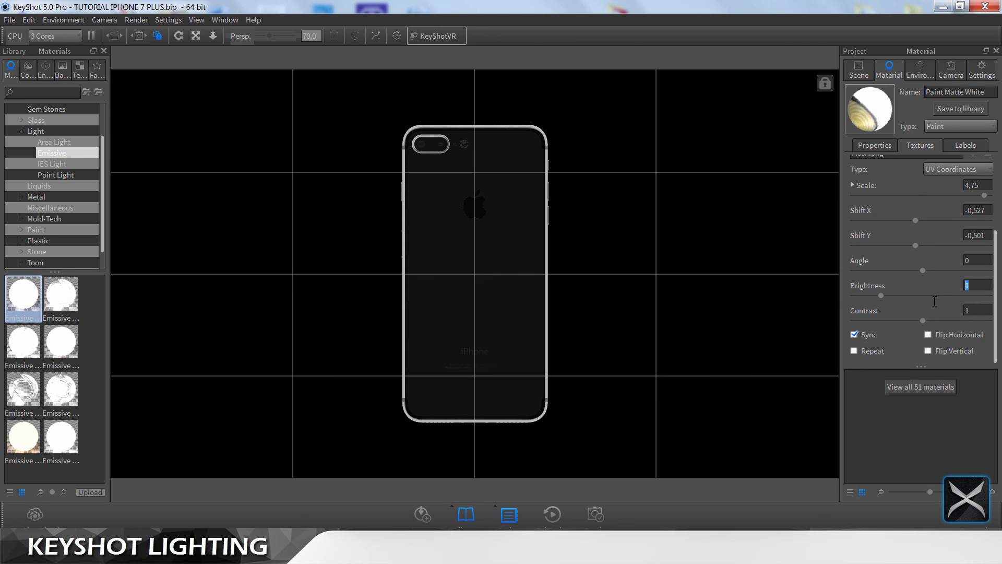
text(2)
key(Return)
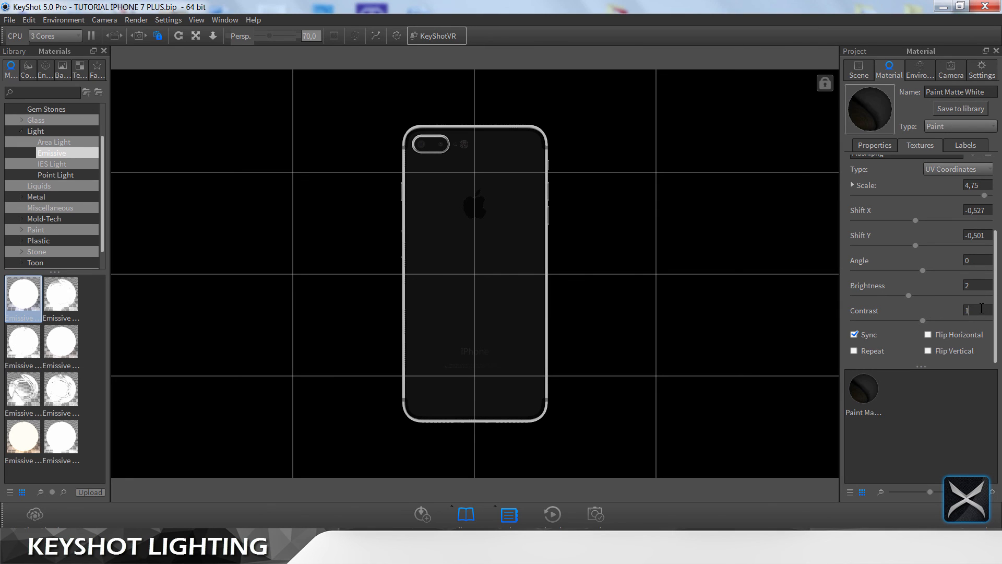
click(981, 311)
double_click(978, 287)
text(5)
key(Return)
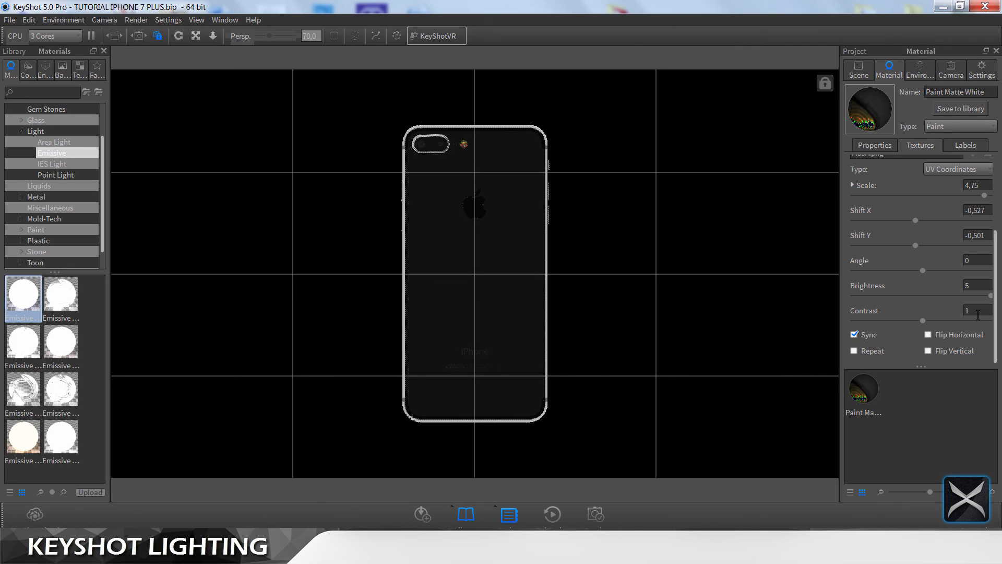
double_click(977, 286)
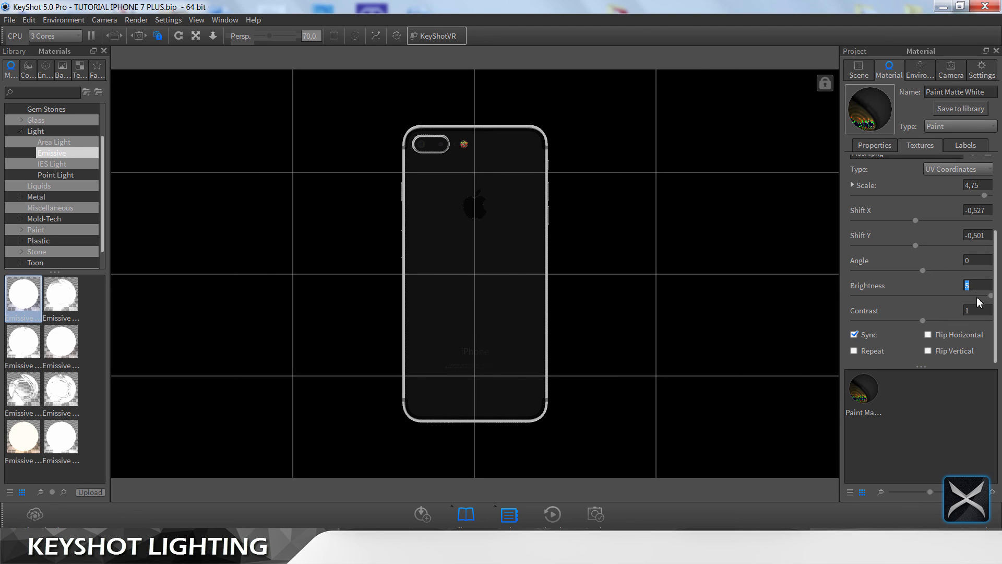
text(3)
key(Return)
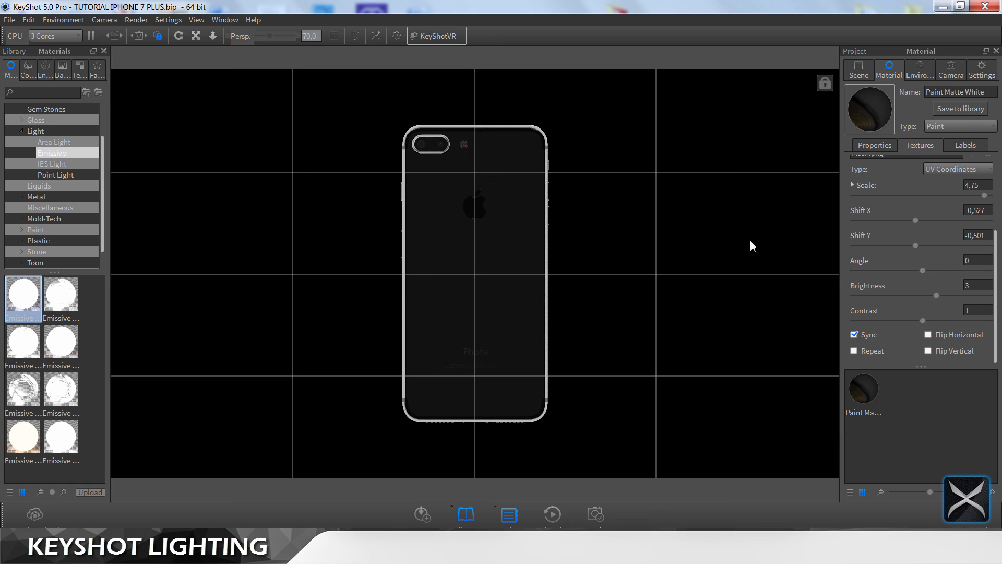
Step: Open the microphone's Paint Matte Lime Green material and show the hidden Plane #4 again
double_click(457, 148)
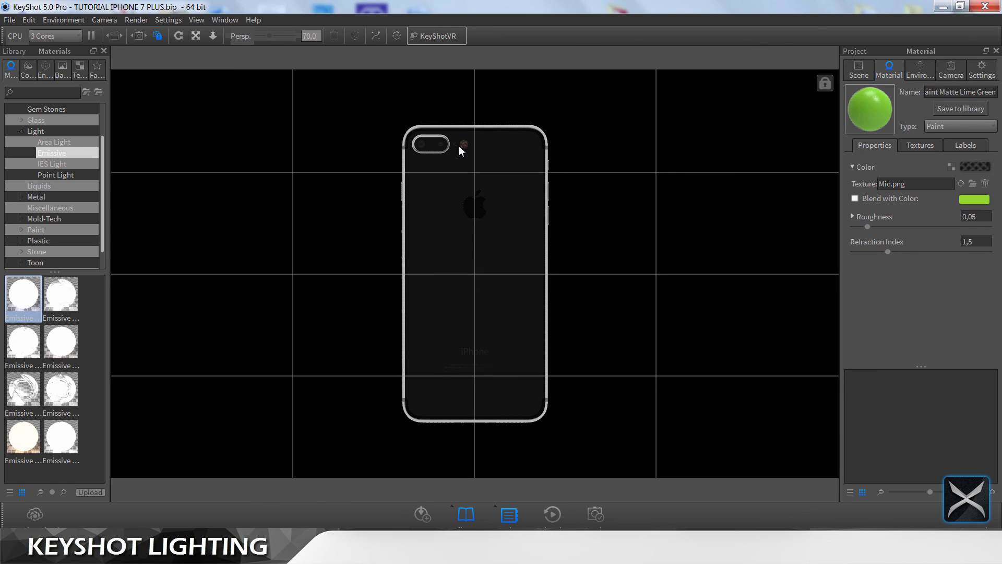
right_click(739, 174)
click(752, 180)
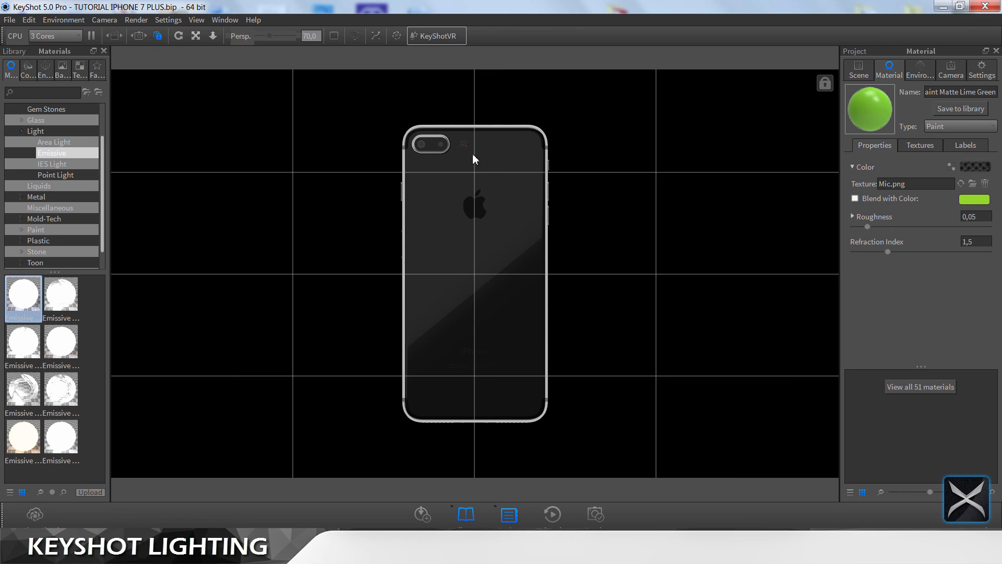
click(15, 551)
click(55, 551)
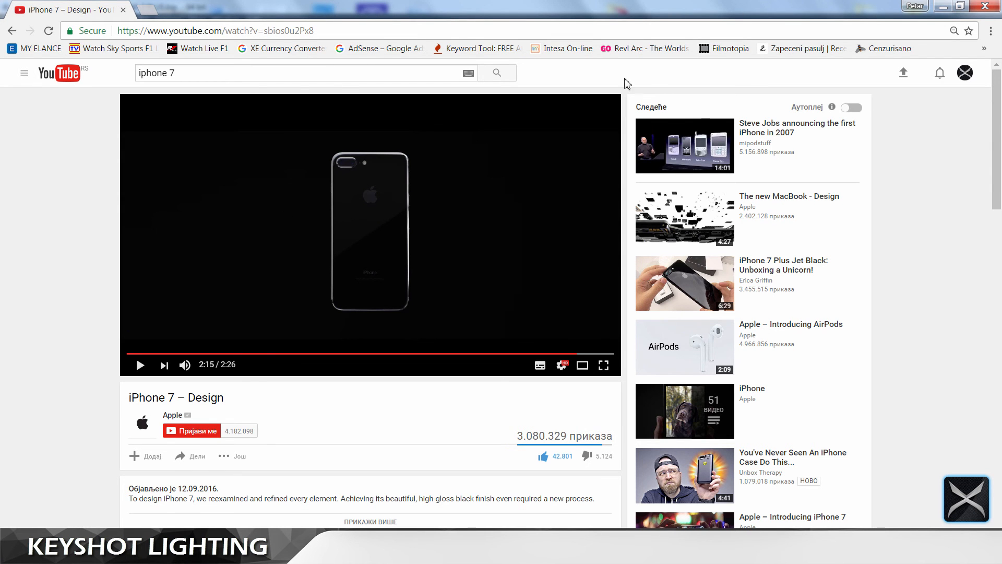
click(944, 7)
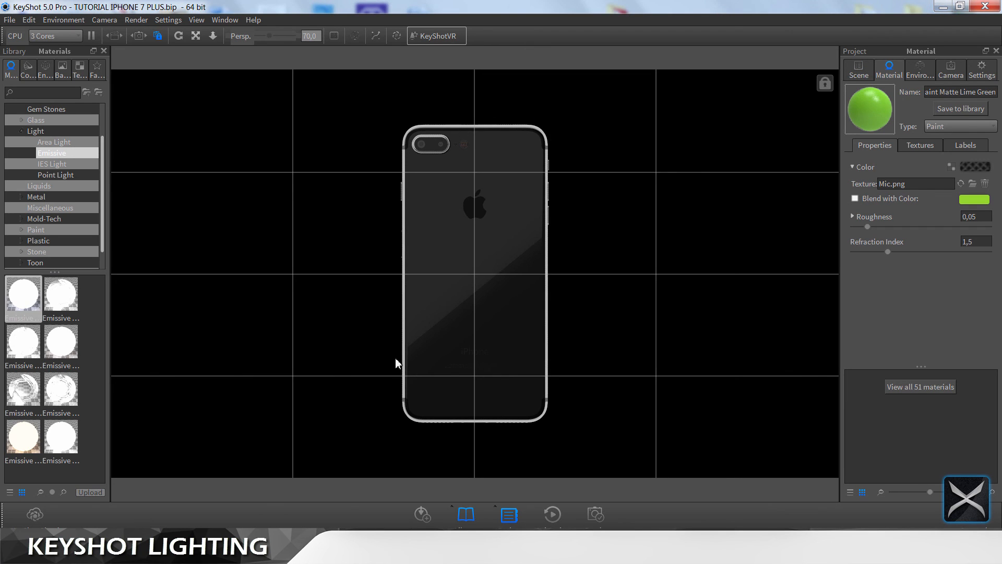
Step: Open the environment settings and save the scene
click(920, 70)
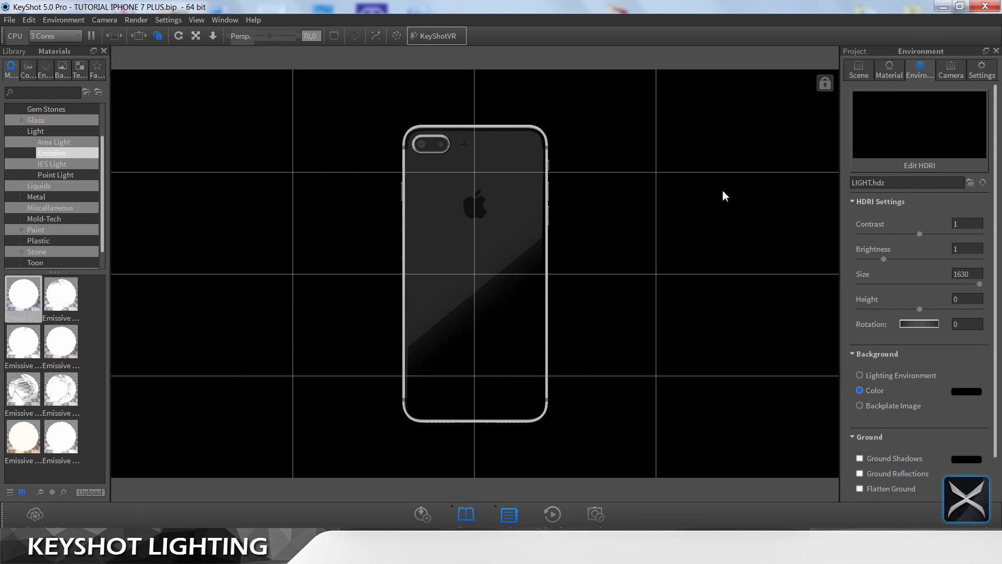
key(ctrl+s)
Step: Examine the adjustments, pins and file options of LIGHT.hdz in the HDRI Editor, and close it
click(920, 166)
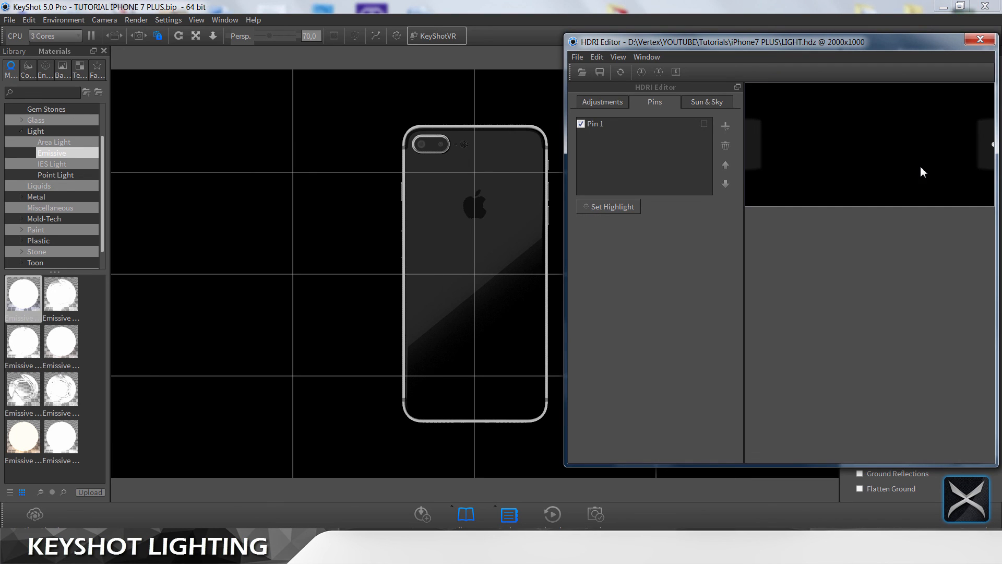
click(611, 103)
click(646, 103)
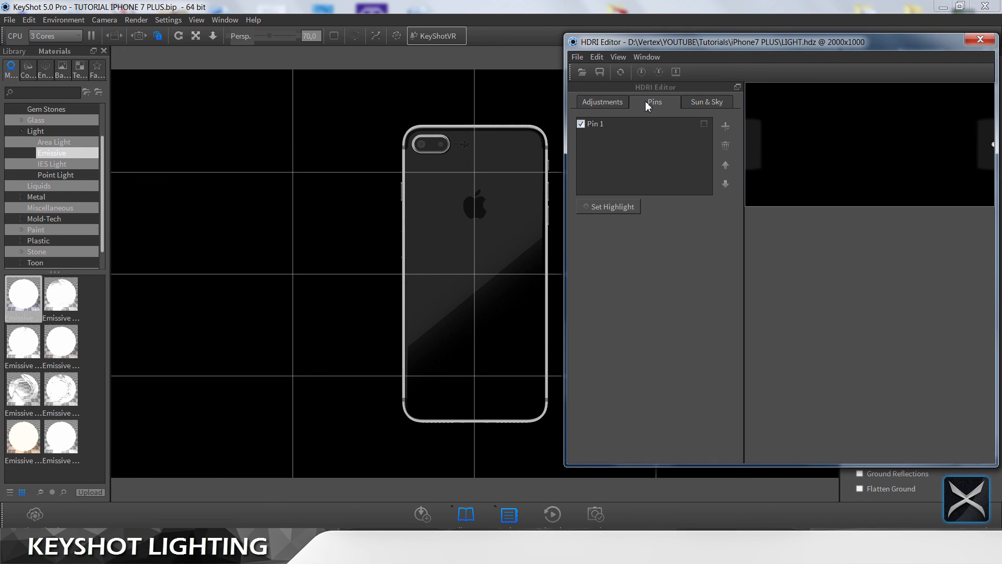
click(578, 56)
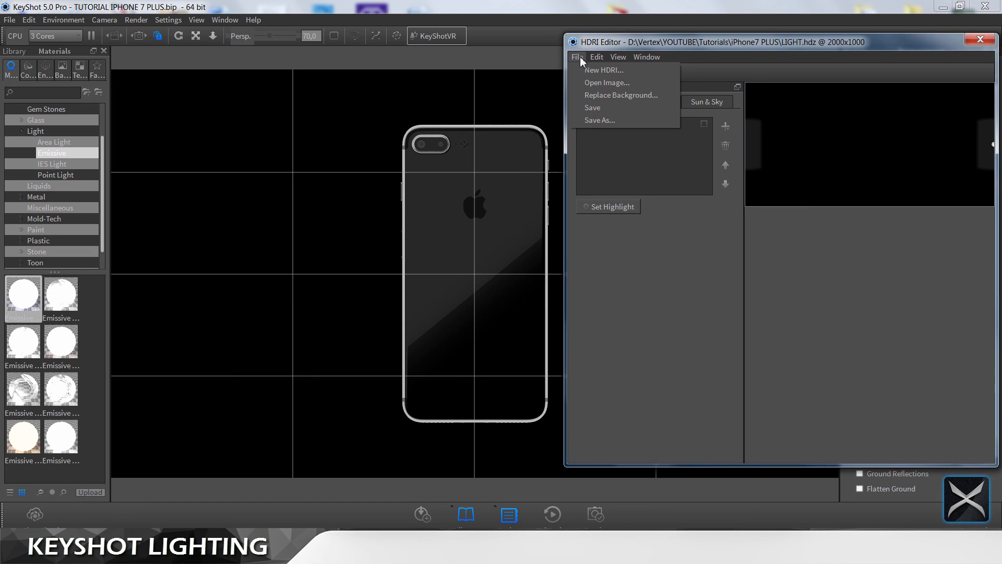
click(580, 56)
click(980, 40)
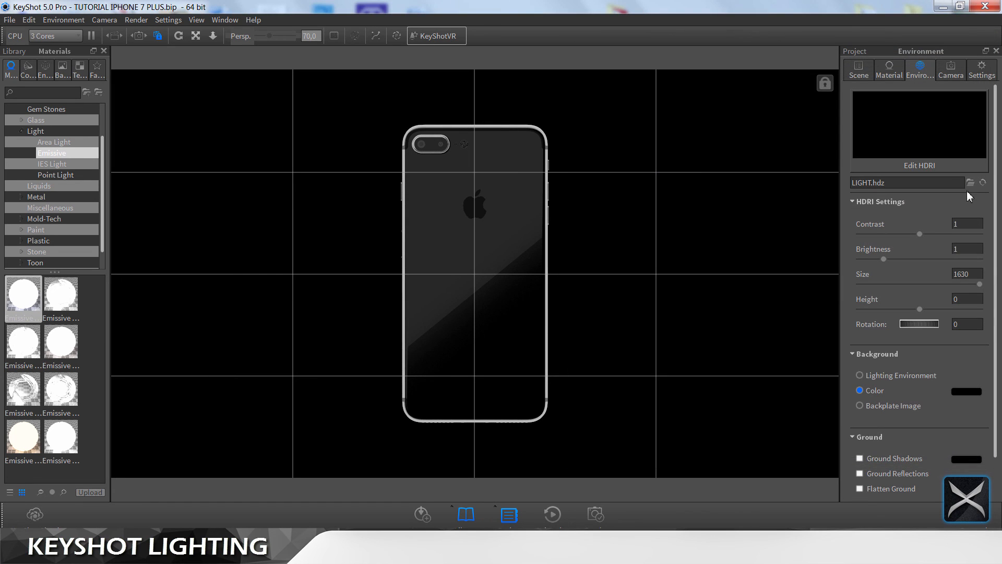
Step: Start loading an environment file and browse to the Desktop folder
click(971, 183)
click(45, 86)
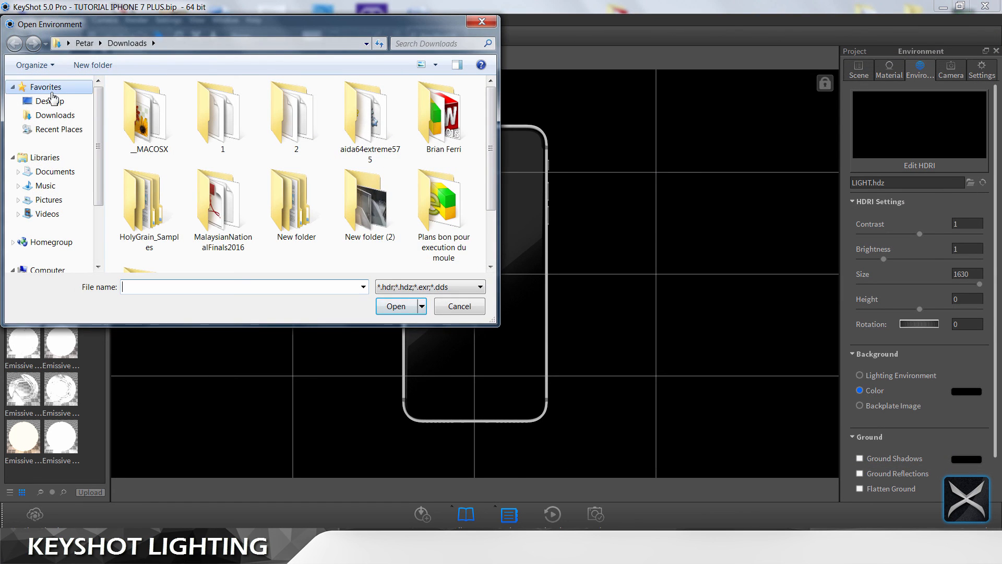
click(49, 100)
scroll(291, 242, down, 1)
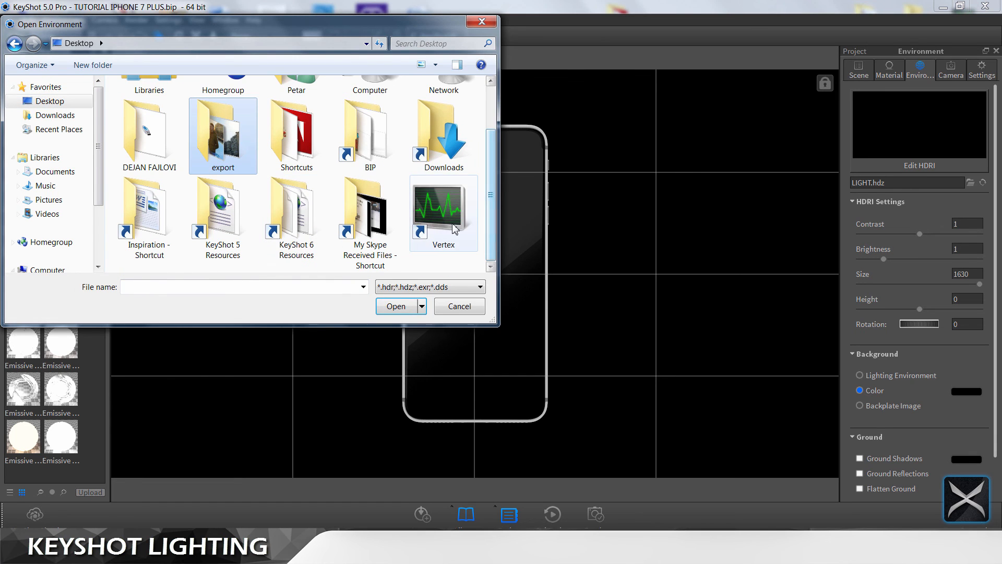
double_click(443, 211)
double_click(223, 117)
scroll(251, 239, down, 10)
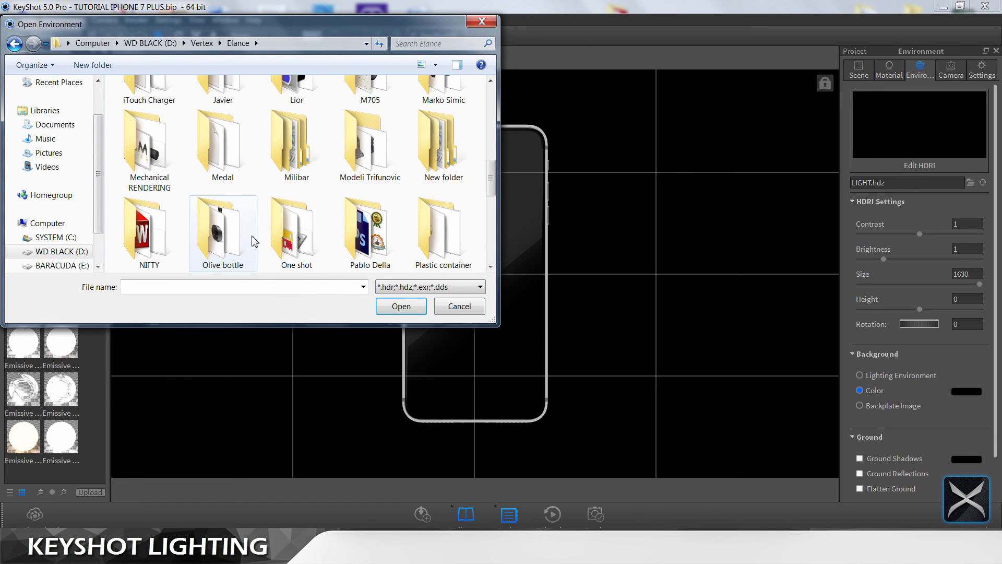
key(alt+Left)
key(alt+Left)
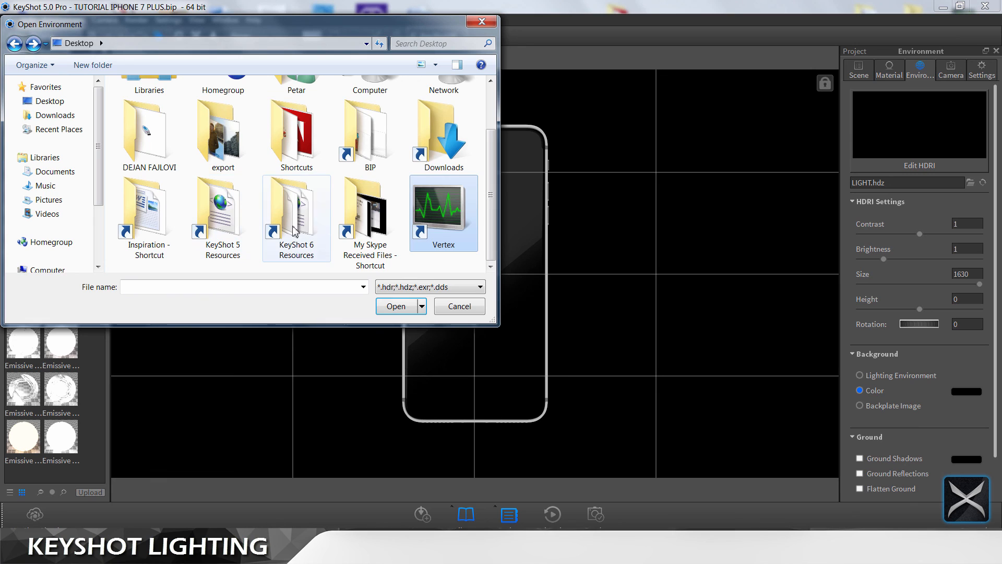
Step: Load LIGHT.hdz from the Vertex\YOUTUBE\Tutorials\iPhone7 PLUS folder as the environment and save the scene
click(325, 225)
click(463, 210)
double_click(464, 213)
double_click(464, 214)
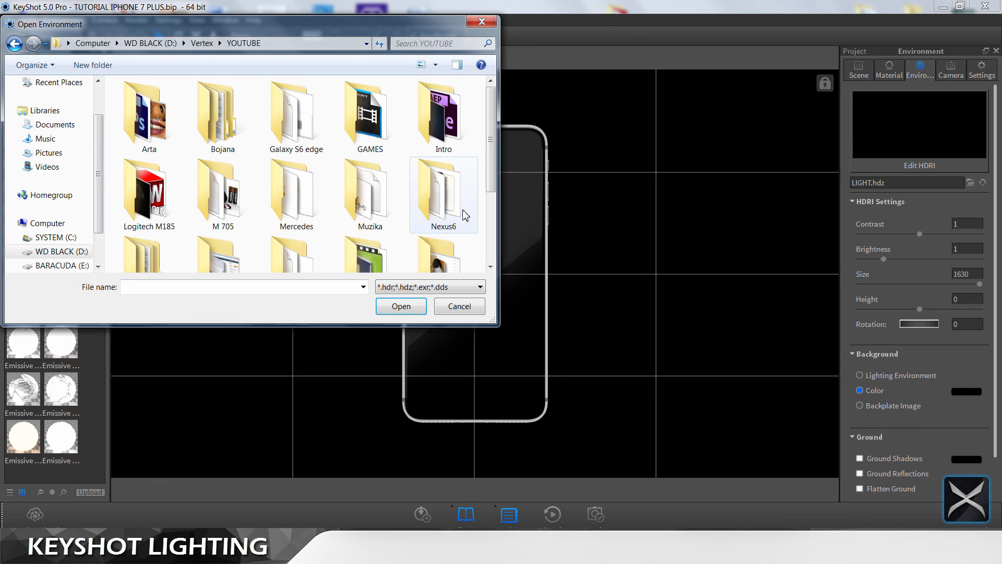
scroll(465, 214, down, 3)
double_click(291, 149)
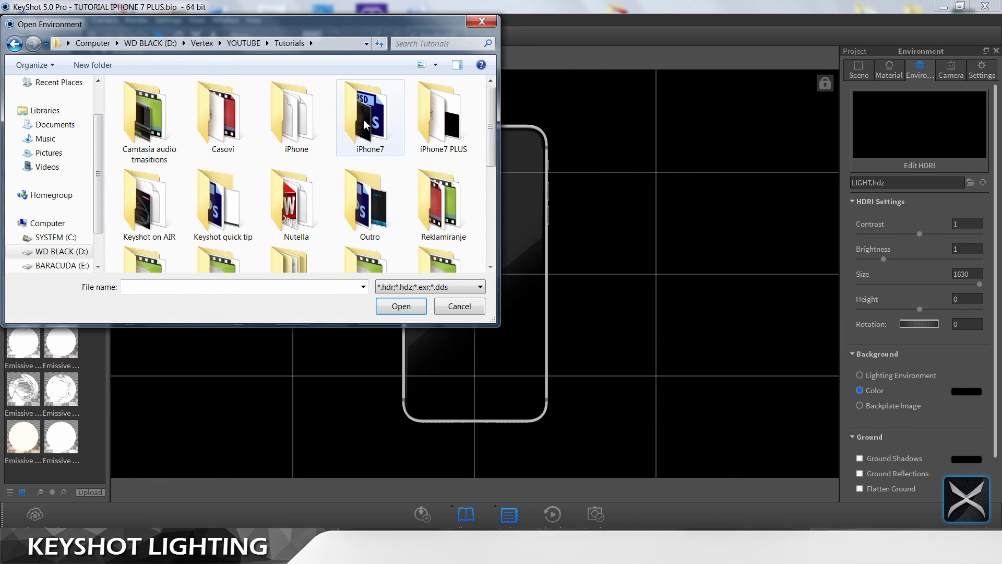
double_click(443, 125)
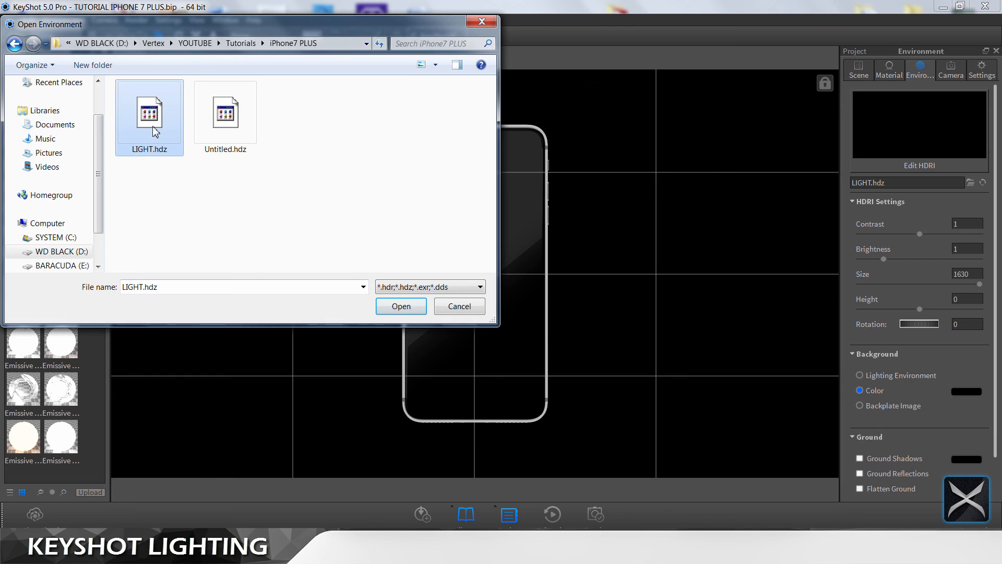
double_click(150, 114)
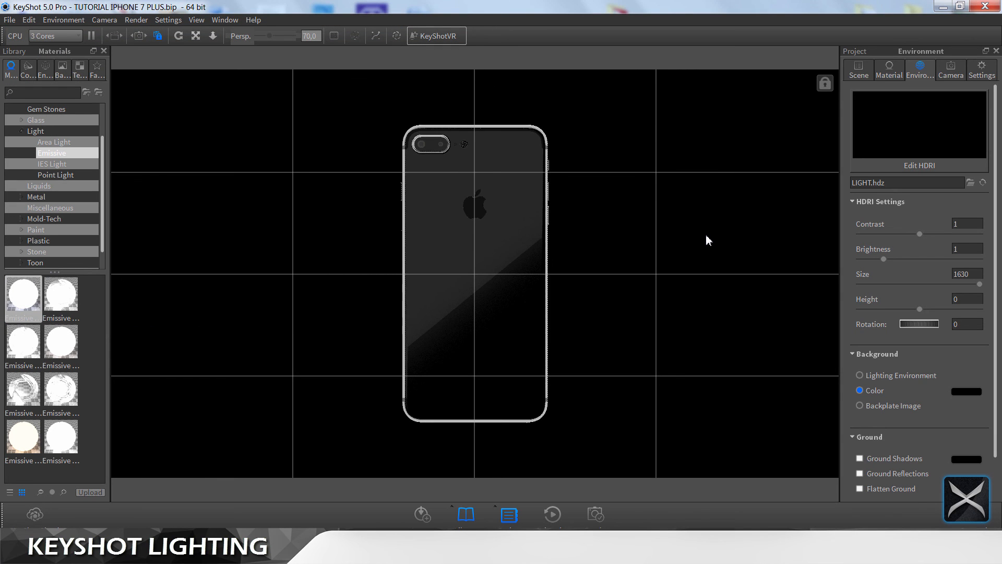
key(ctrl+s)
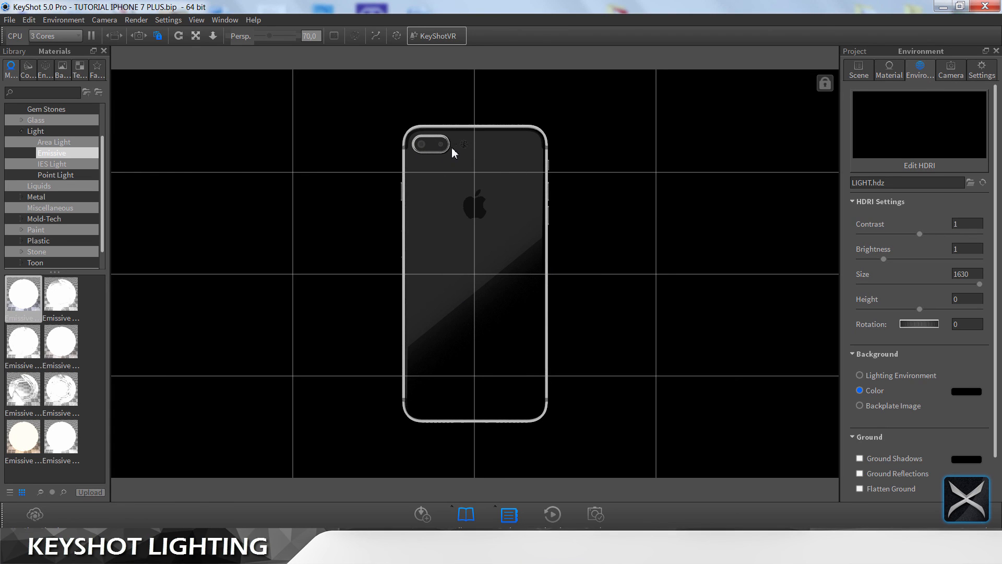
Step: Collapse the Iphone 7 PLUS group in the scene's parts list and check Plane #1
click(876, 70)
click(866, 68)
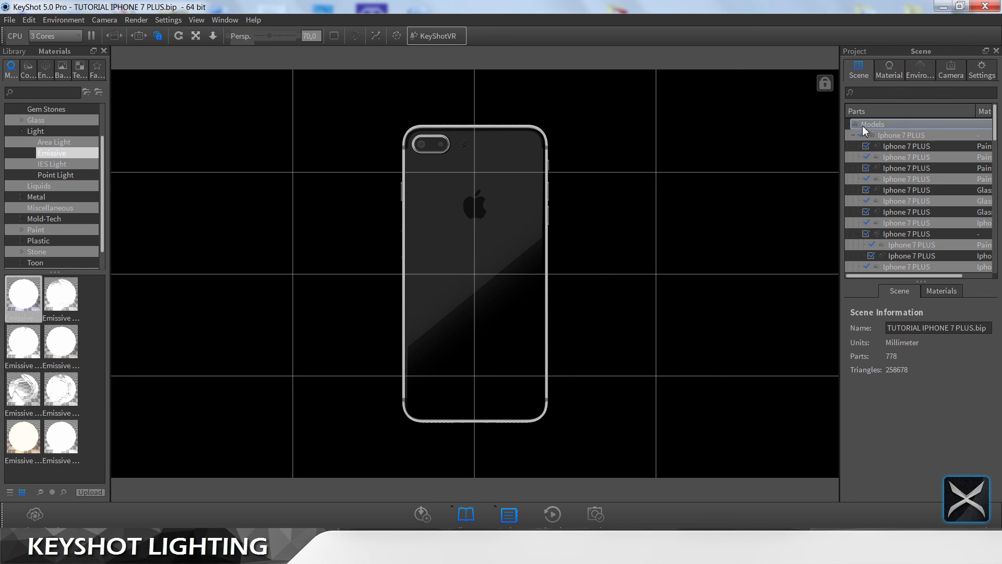
click(853, 135)
click(908, 156)
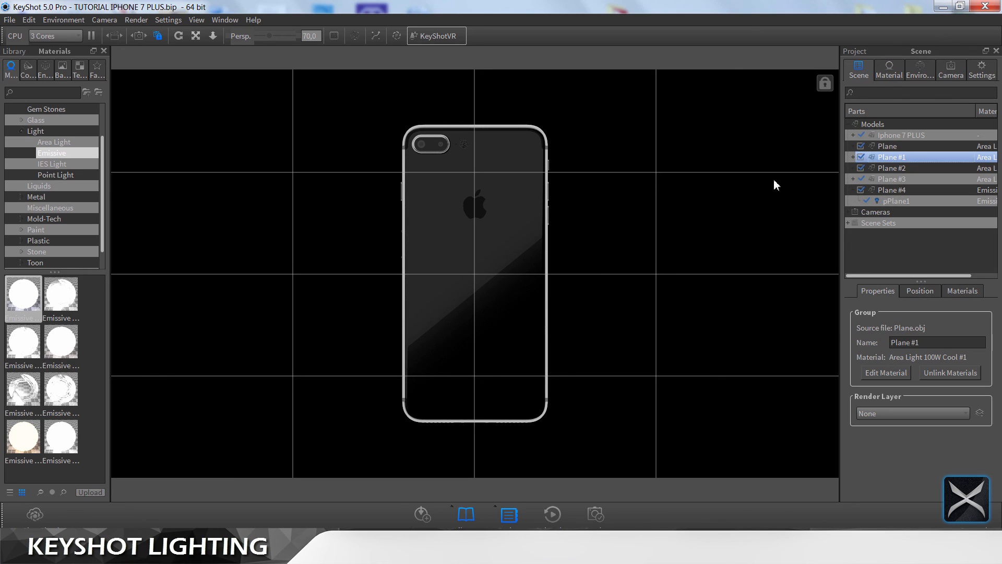
click(757, 188)
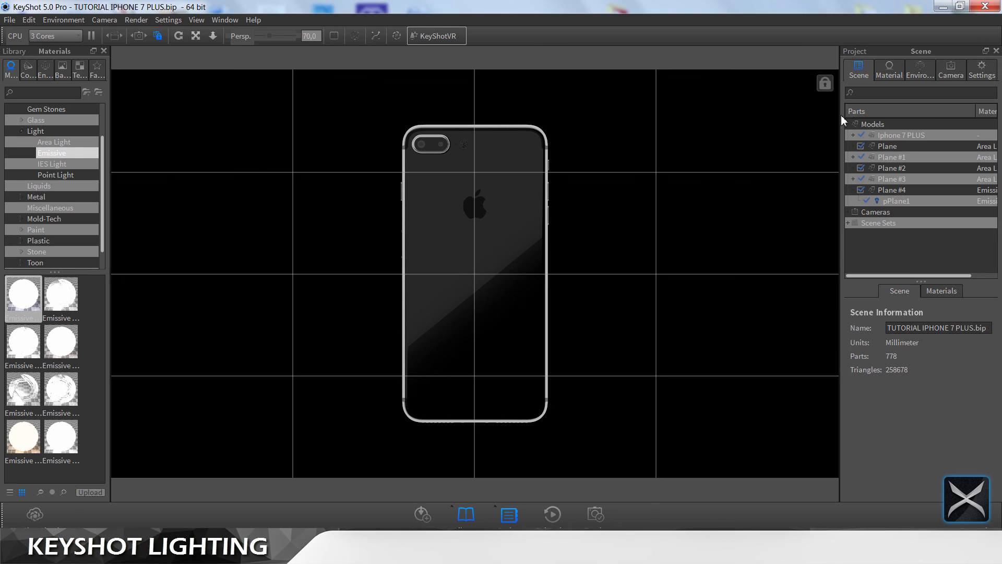
Step: Activate the Free Camera and orbit it to view the emissive planes around the phone at an angle
click(950, 70)
click(887, 95)
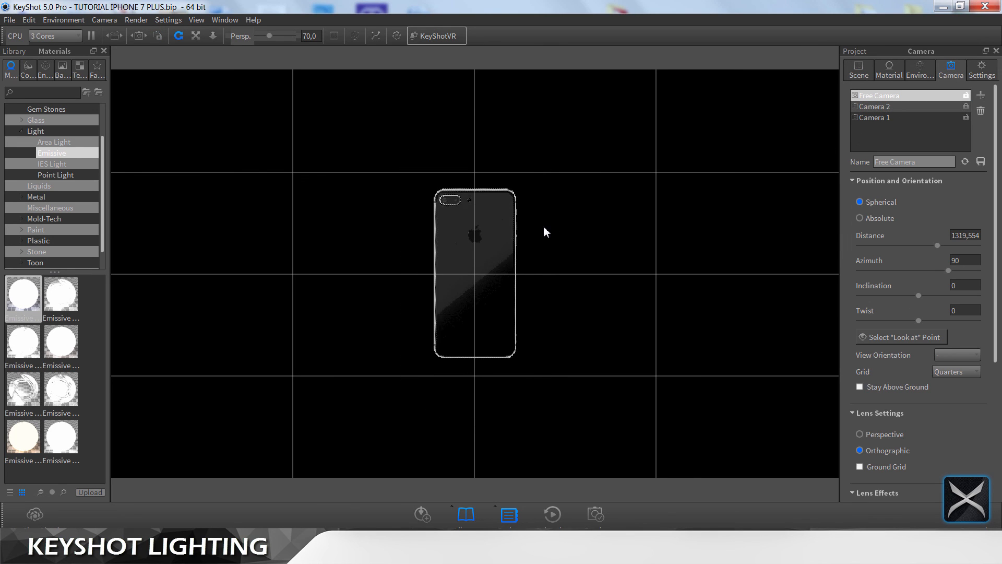
drag(543, 226, 625, 278)
Step: Locate Plane #1 and Plane #2, and turn Visible to Camera off and on again in Plane #2's material
click(859, 70)
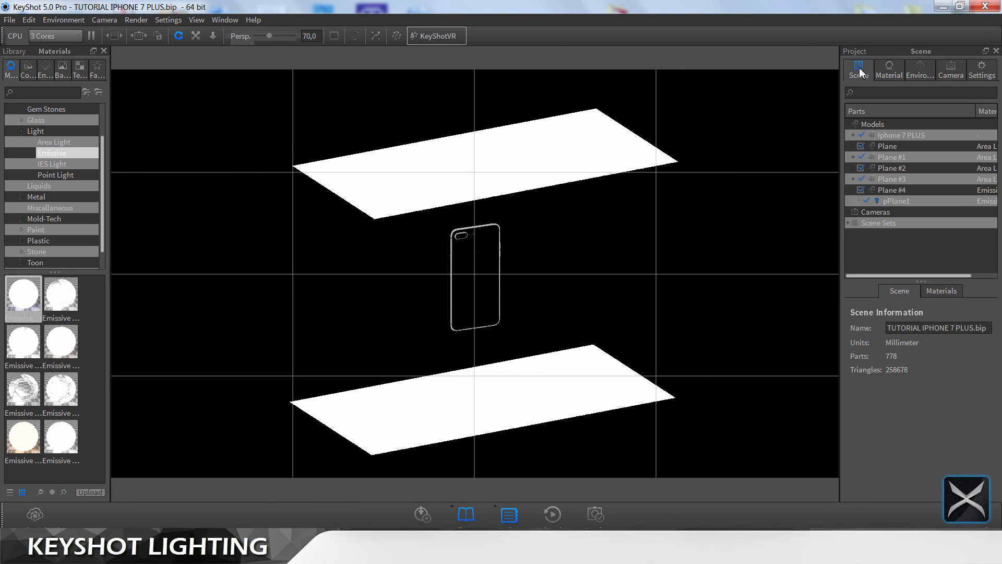
click(894, 156)
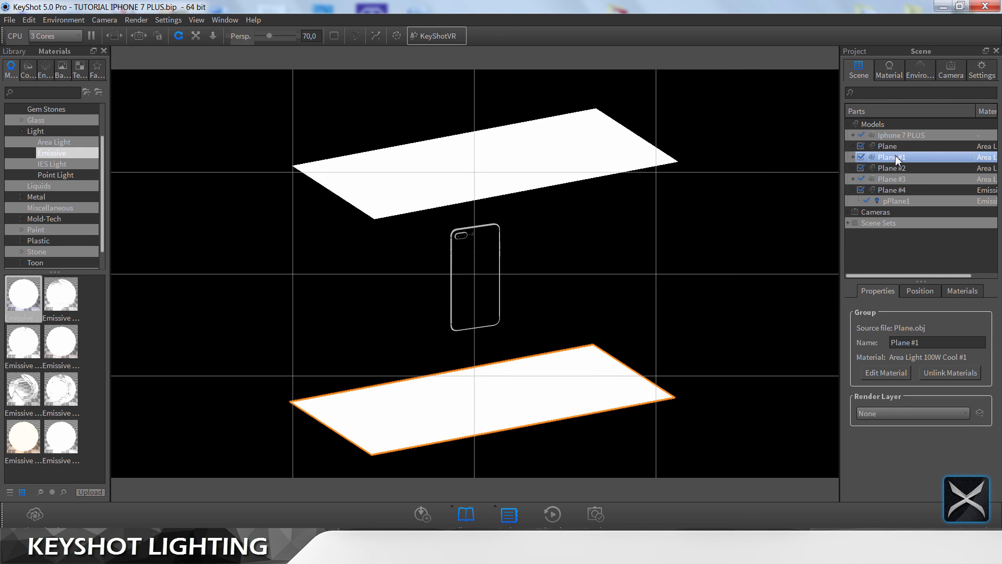
click(897, 167)
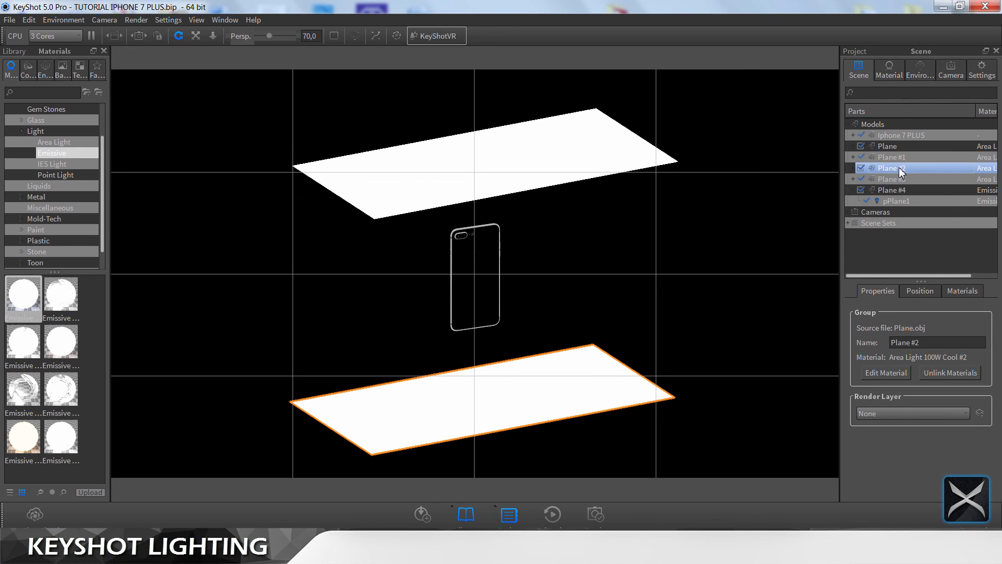
right_click(881, 168)
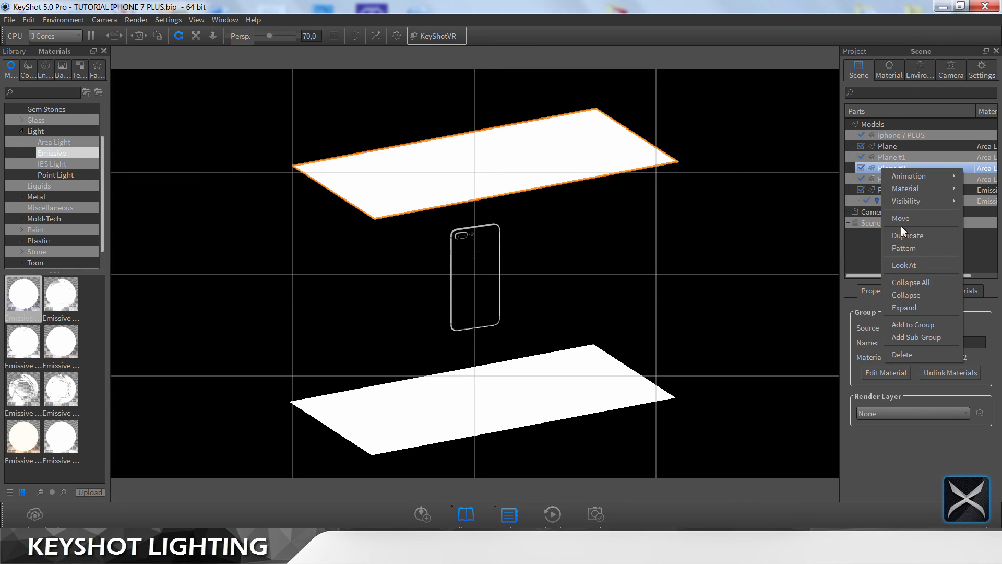
click(866, 189)
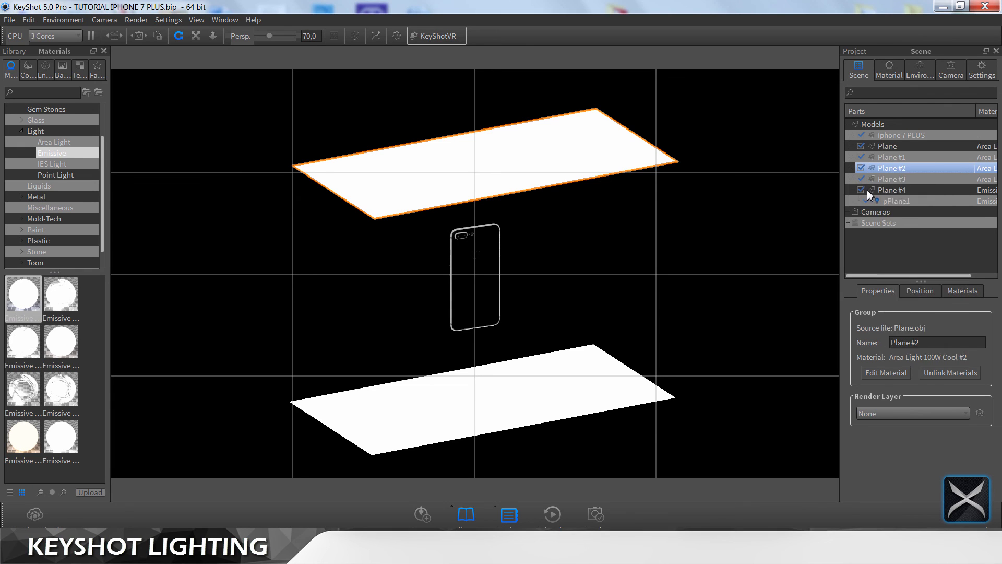
click(875, 245)
click(876, 245)
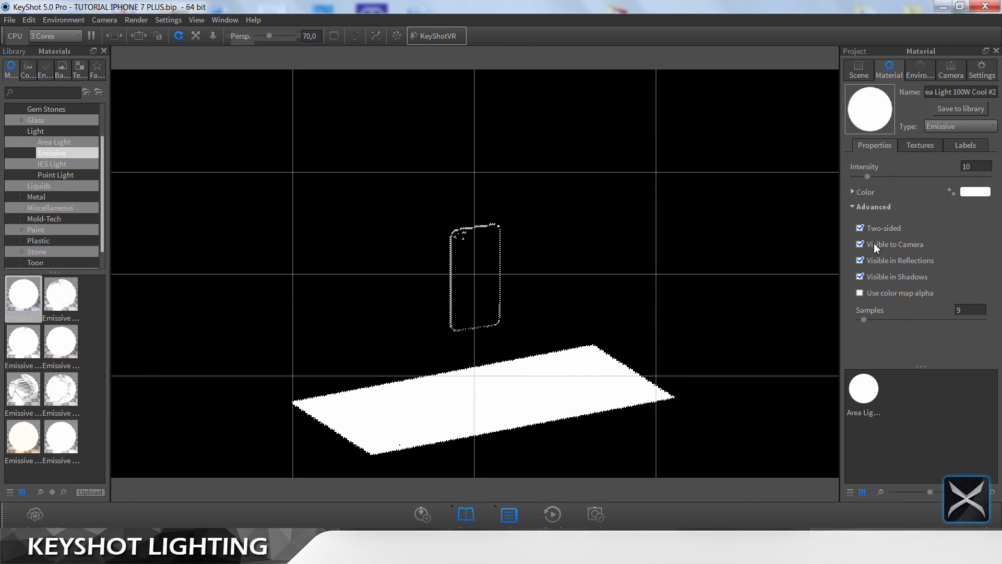
Step: Enable Visible to Camera in Plane #3's Area Light 100W Cool #3 material
click(863, 72)
click(886, 180)
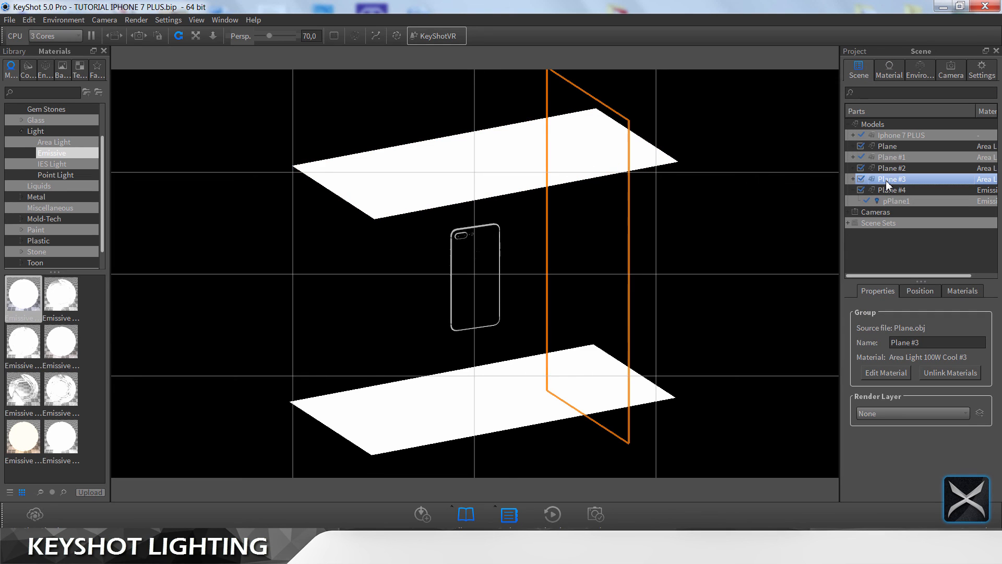
right_click(885, 180)
mouse_move(906, 202)
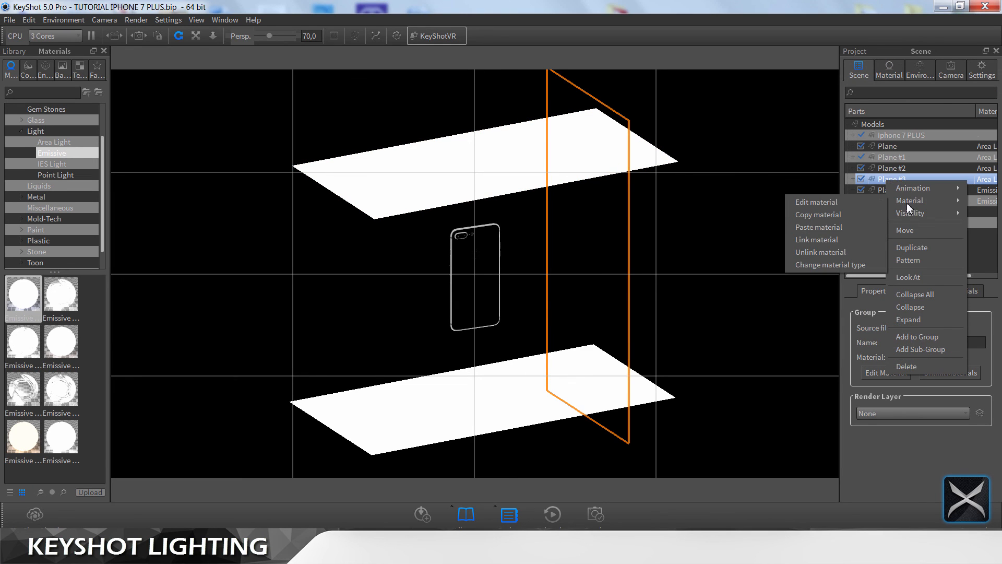
click(866, 202)
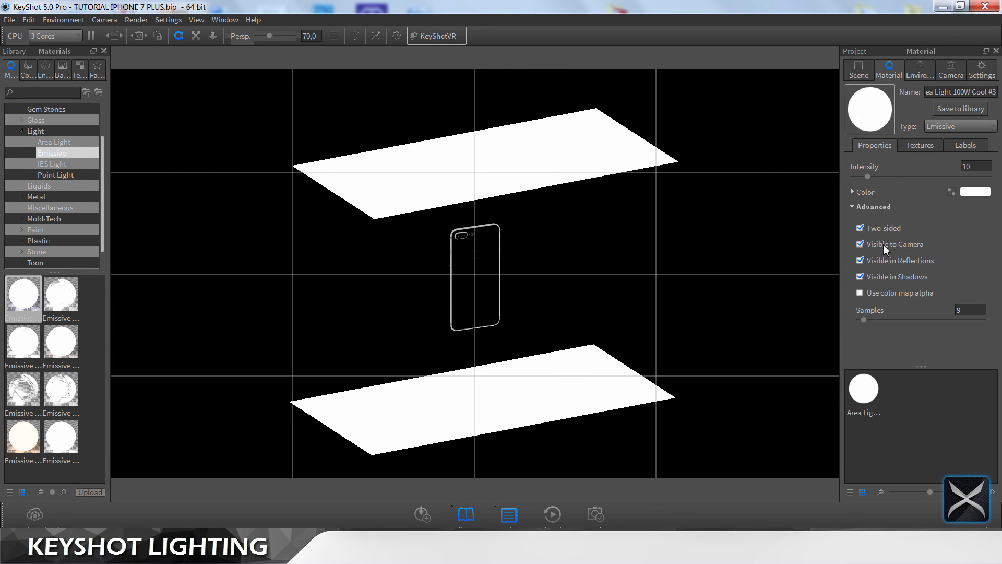
Step: Move Plane #3 away from the phone along the X axis to a translation of about -270
click(858, 70)
click(920, 290)
click(909, 314)
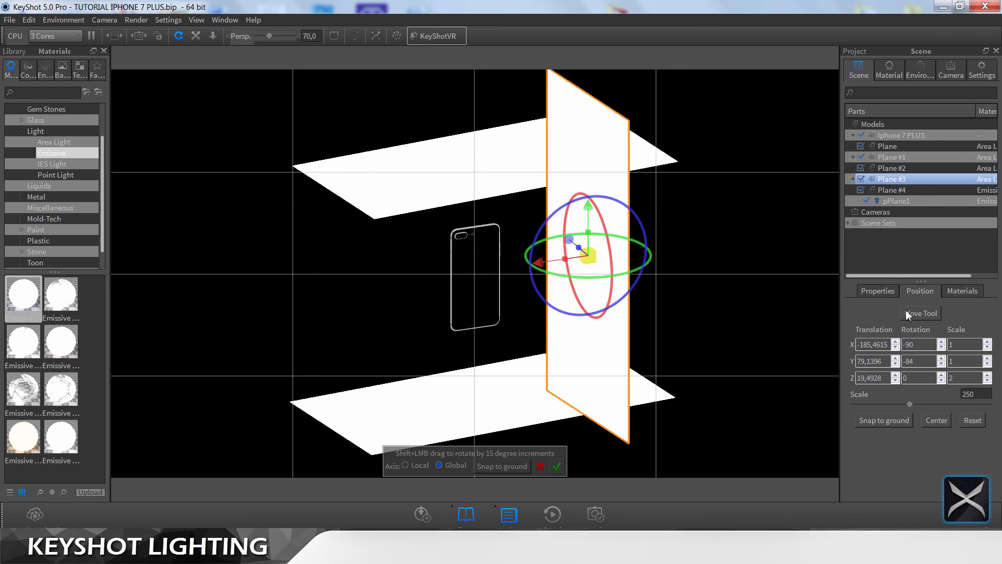
drag(540, 261, 572, 267)
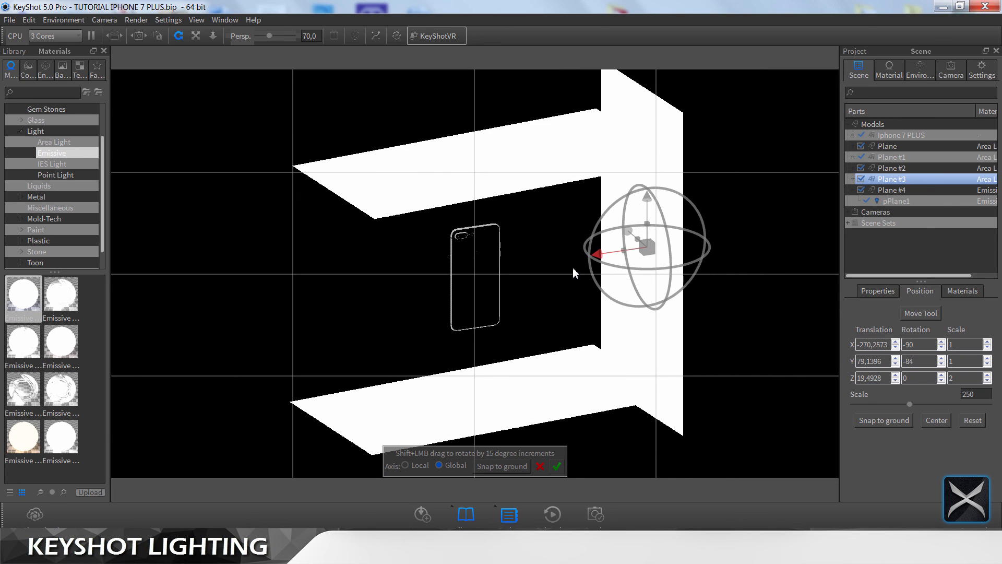
click(557, 465)
Step: Examine the phone's reflections and the layout of the light planes from the back and from an angle
click(513, 259)
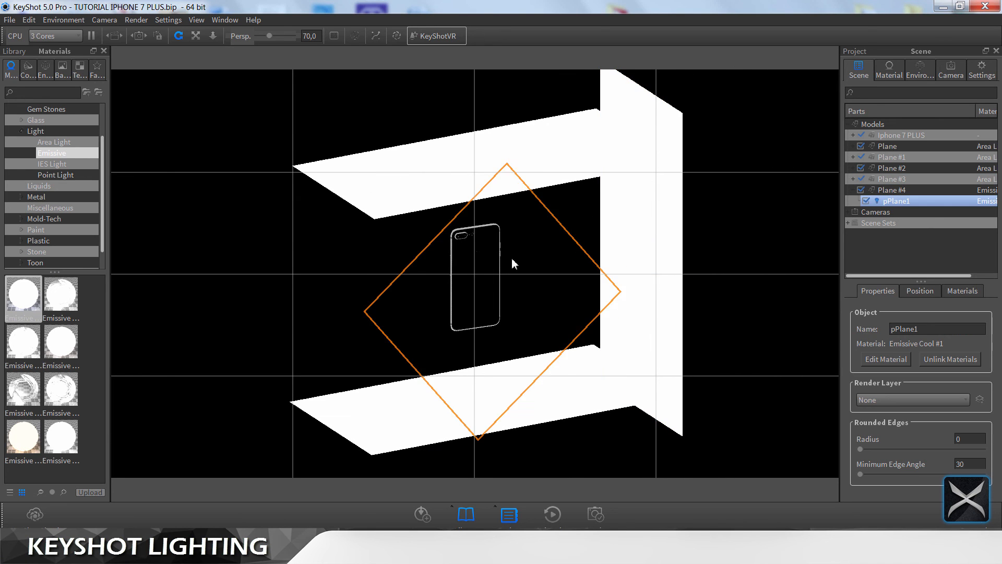
scroll(517, 255, up, 4)
click(649, 162)
scroll(493, 262, up, 5)
drag(493, 263, 381, 208)
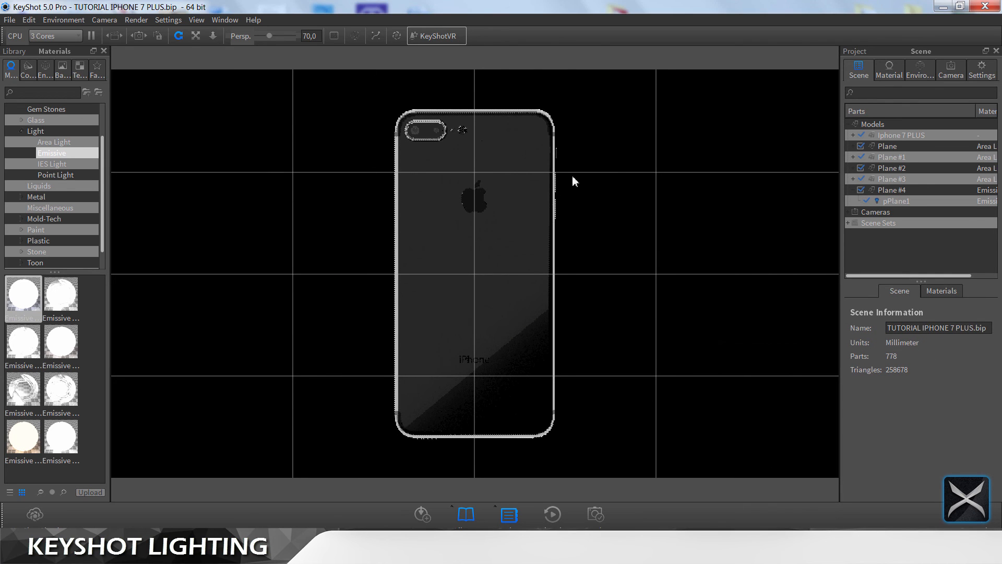
scroll(578, 174, down, 8)
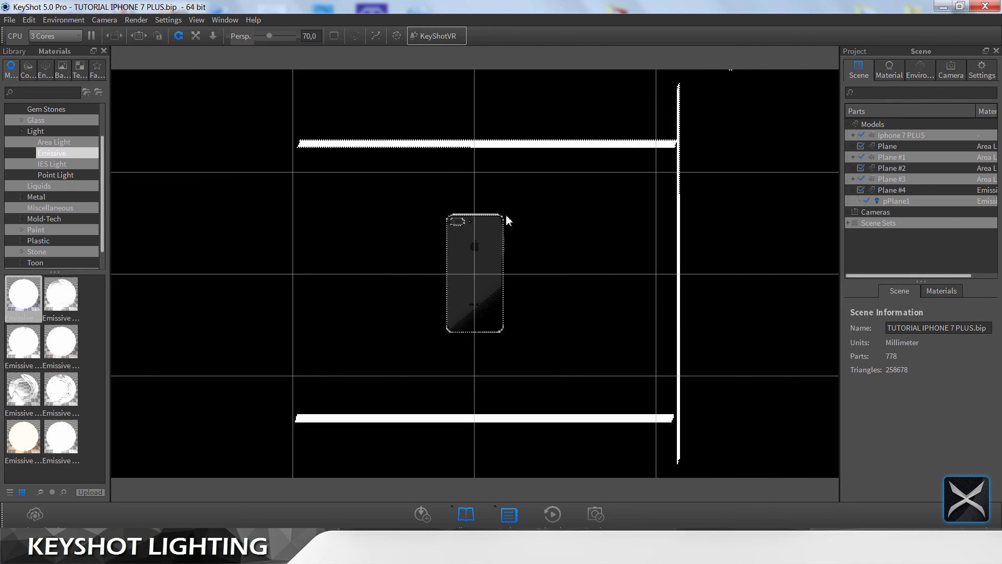
scroll(463, 296, up, 6)
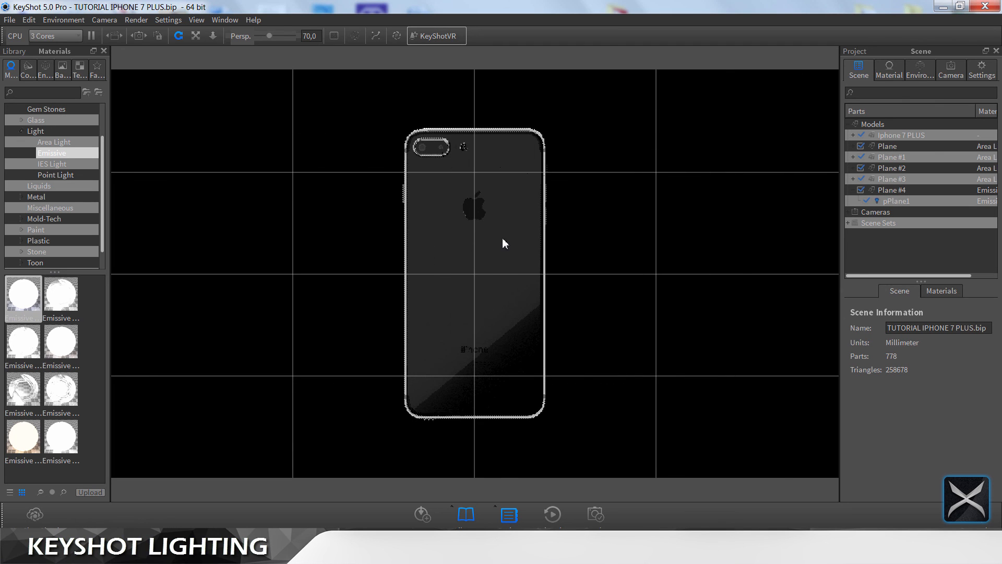
scroll(463, 308, down, 8)
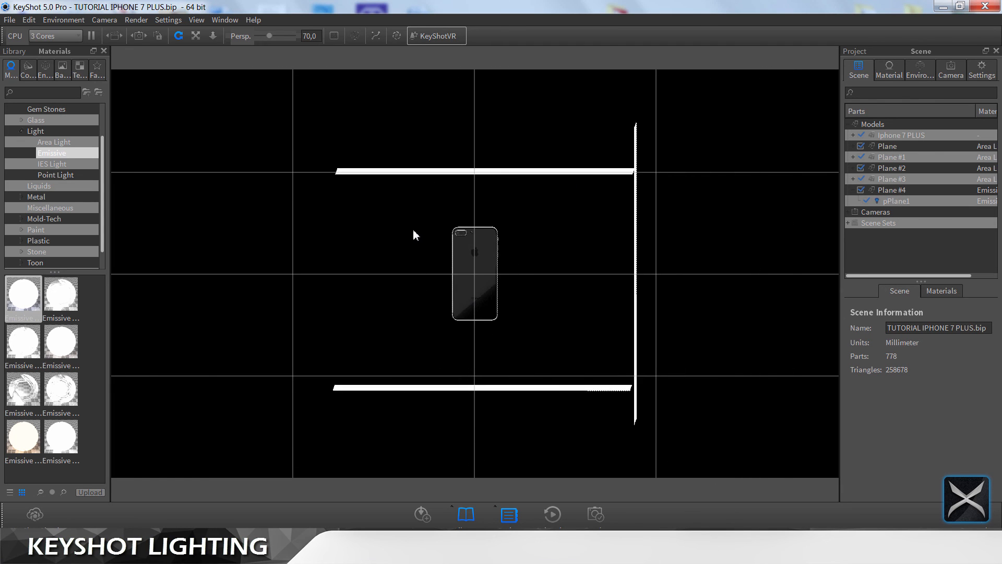
drag(457, 109, 481, 249)
scroll(481, 249, down, 3)
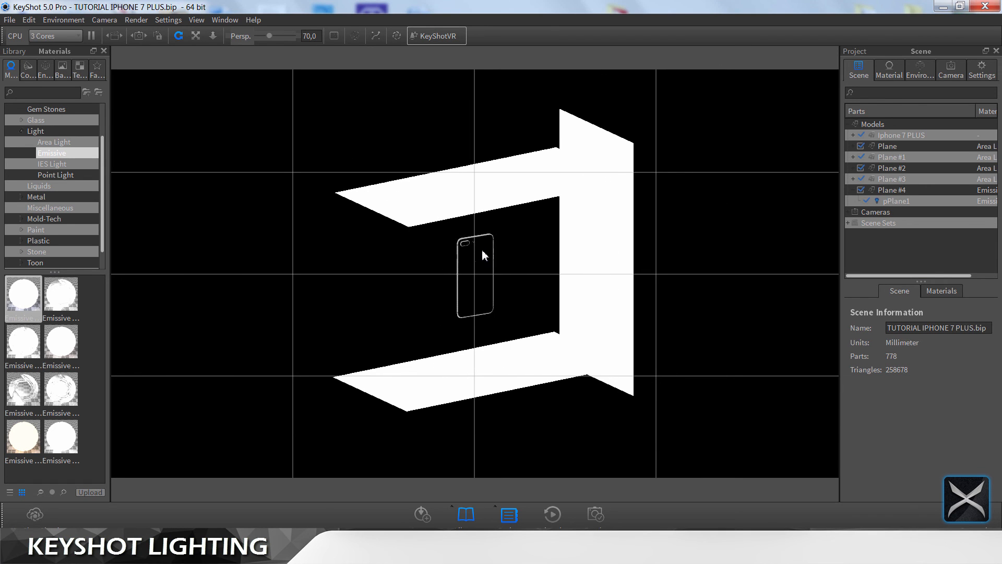
Step: Save the scene and switch to the Camera 2 view
key(ctrl+s)
click(946, 74)
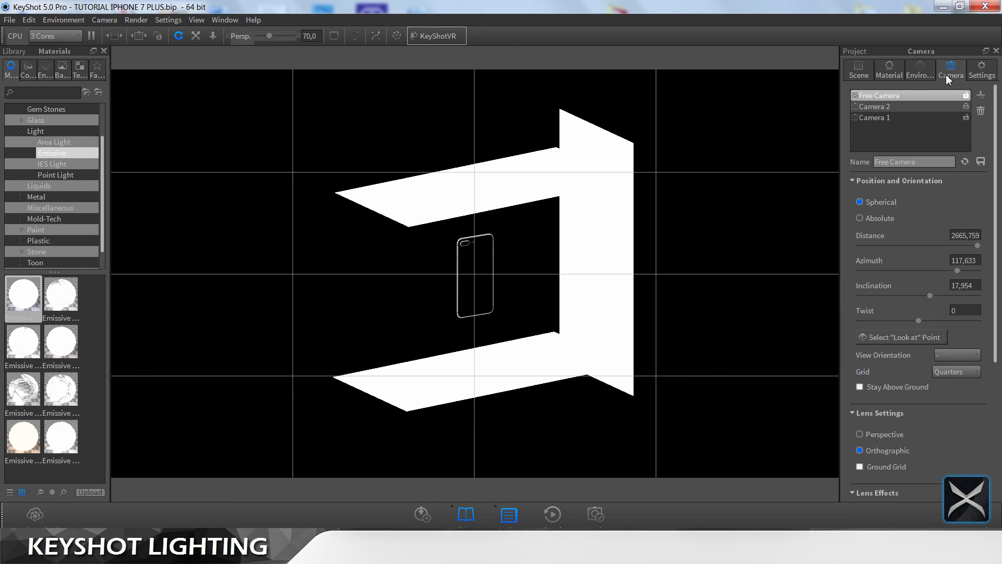
click(901, 107)
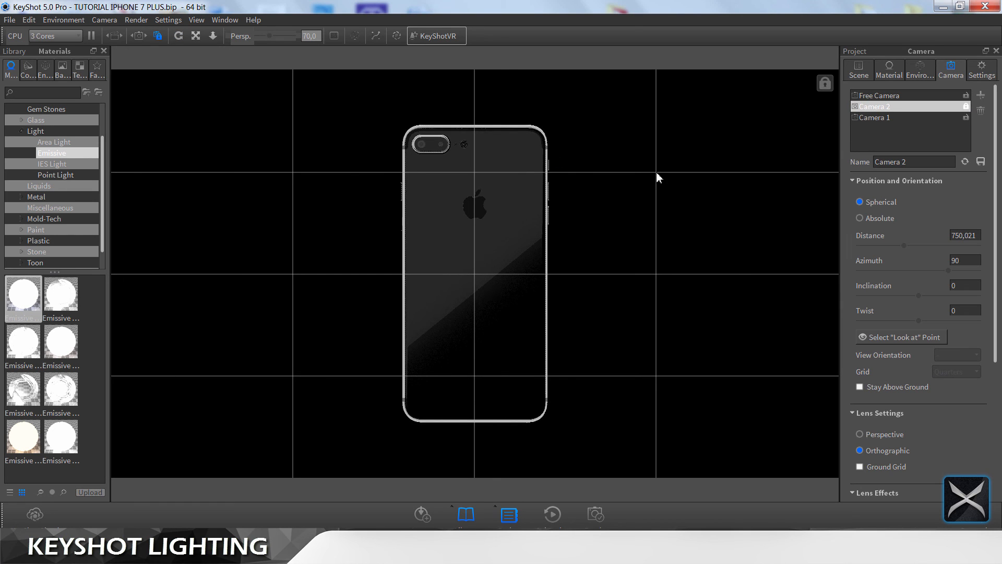
Step: Reload LIGHT.hdz from the iPhone7 PLUS folder as the lighting environment
click(925, 75)
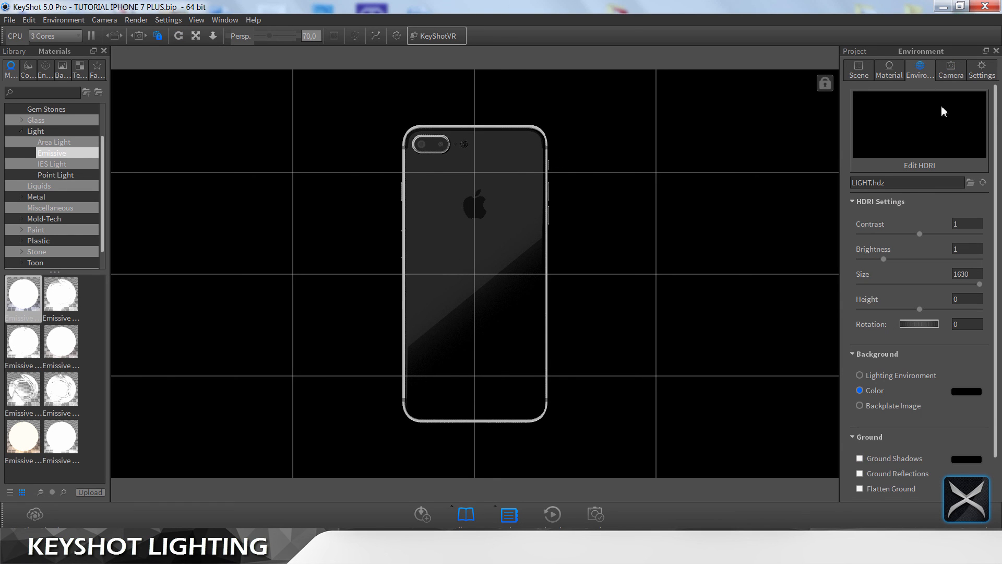
click(970, 183)
click(161, 128)
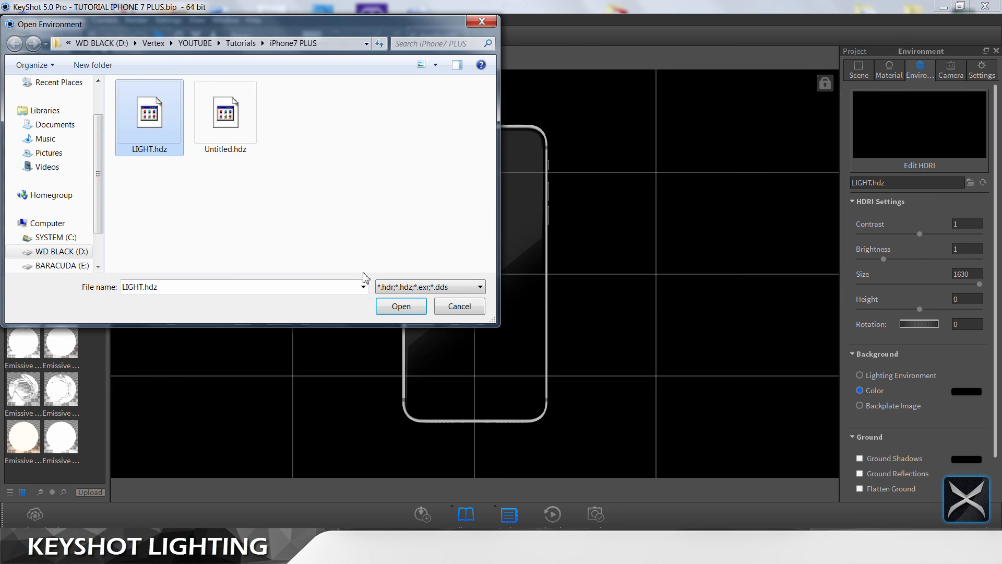
click(409, 307)
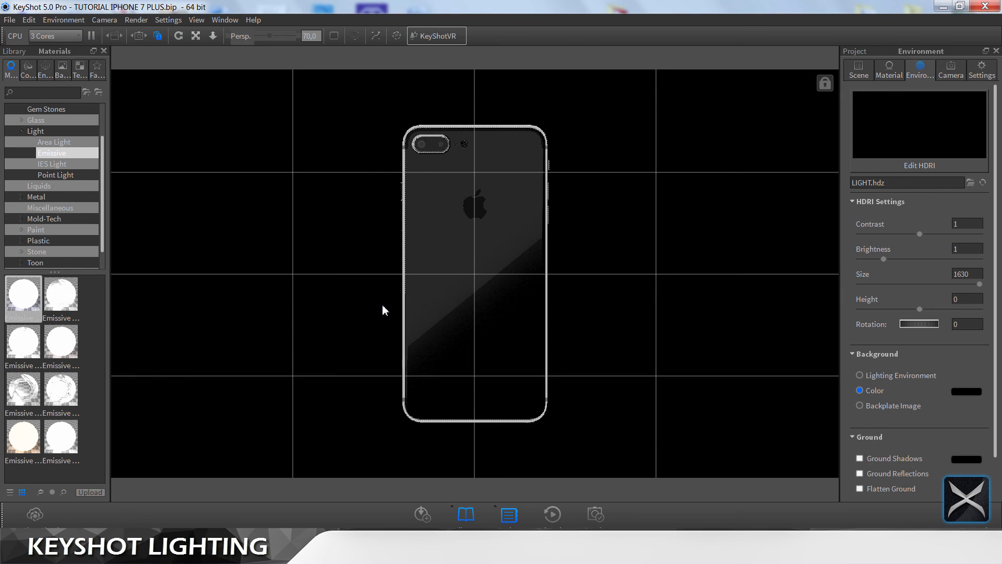